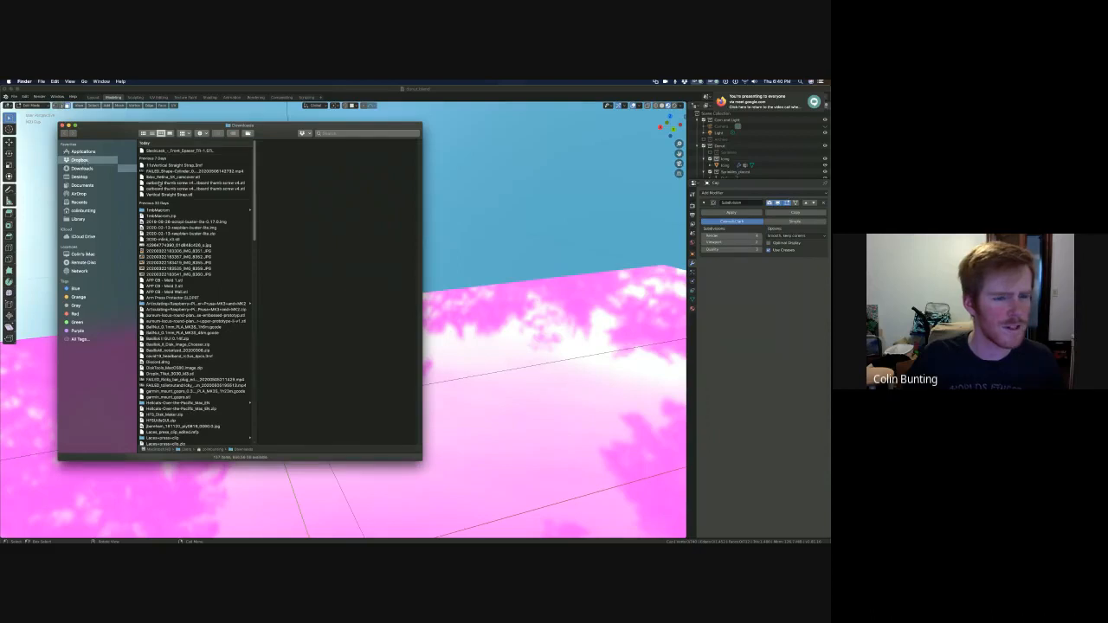
- Browse the Dropbox files to Projects, Donut and Coffee, and look into the Frames folder inside its donut render folder
left_click(78, 160)
left_click(154, 172)
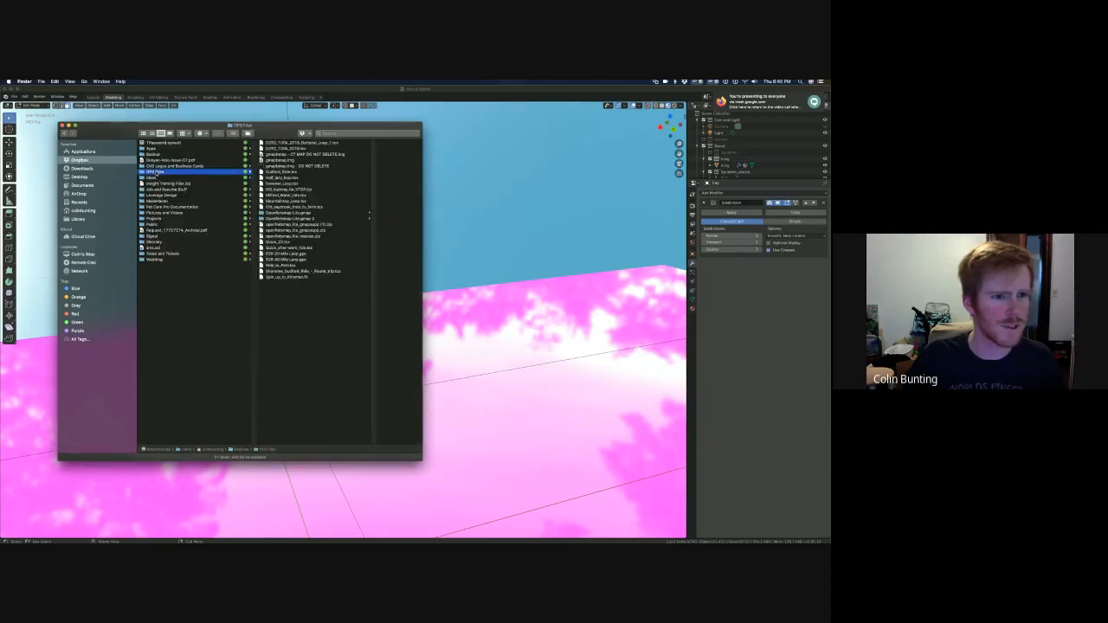
left_click(154, 219)
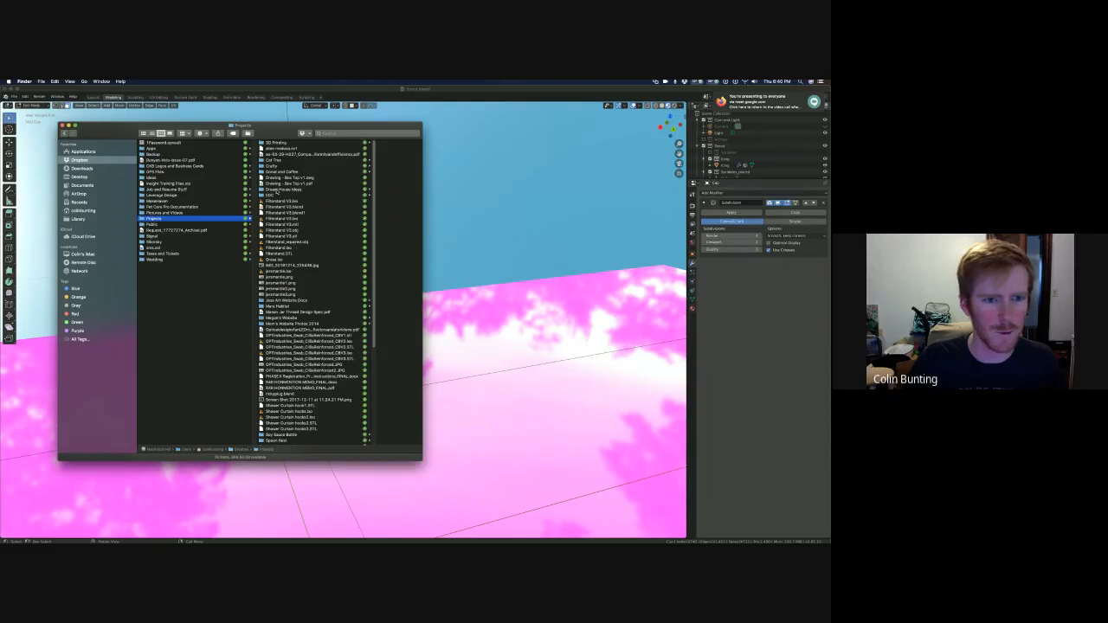
left_click(288, 172)
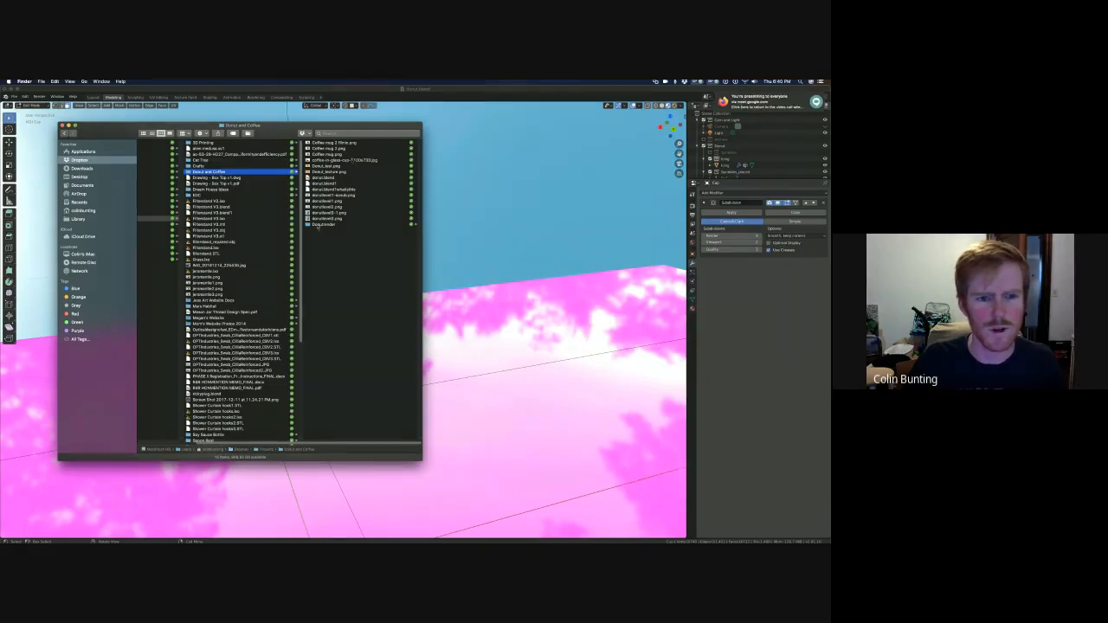
left_click(320, 224)
left_click(320, 142)
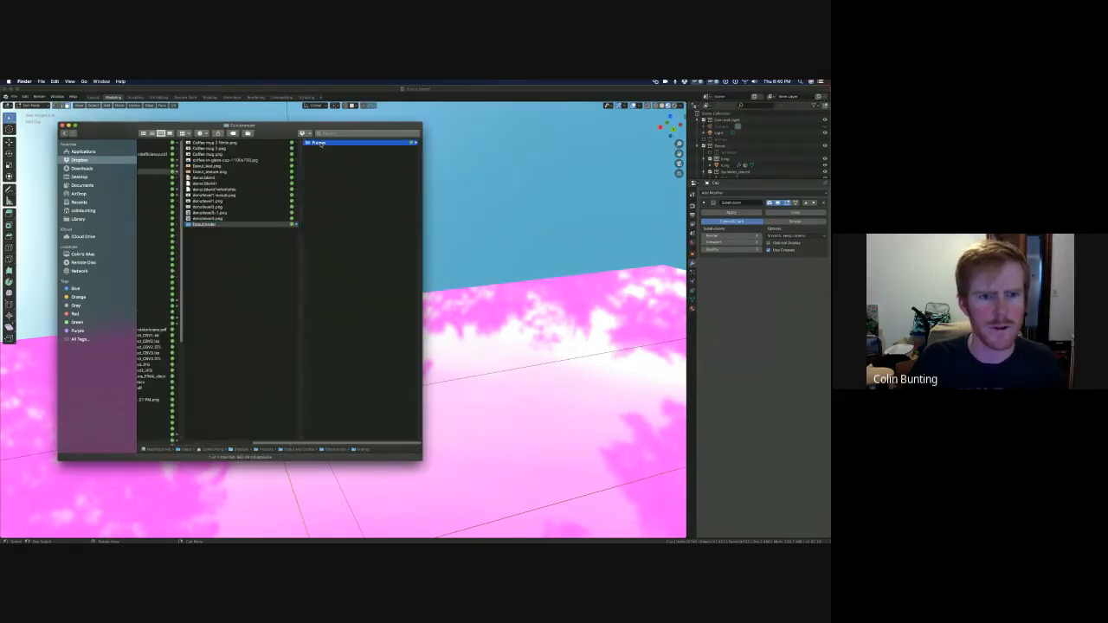
scroll(238, 369, "left", 3)
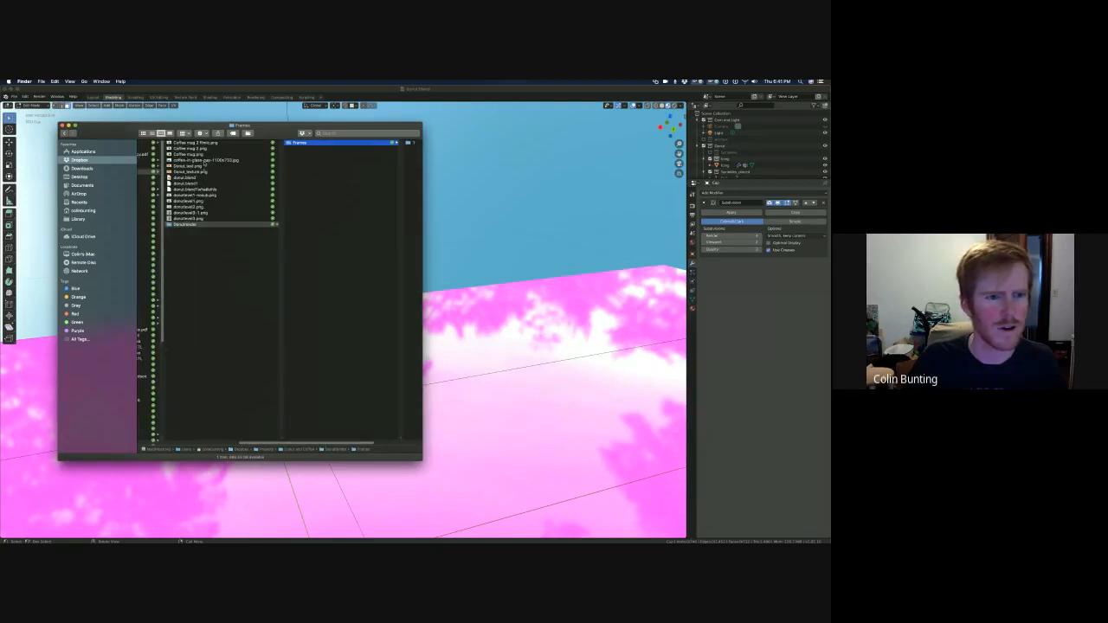
- Preview the Coffee mug 2 filmic image and the donut renders, from donutlevel1.png to the finished donut-and-coffee scene
left_click(194, 143)
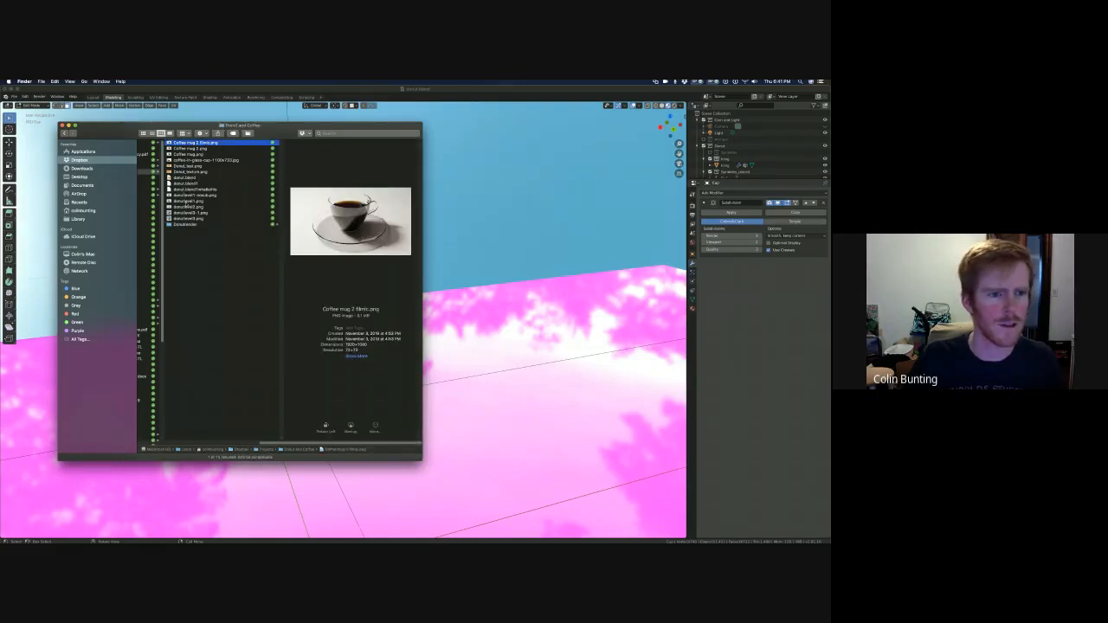
left_click(187, 200)
key("space")
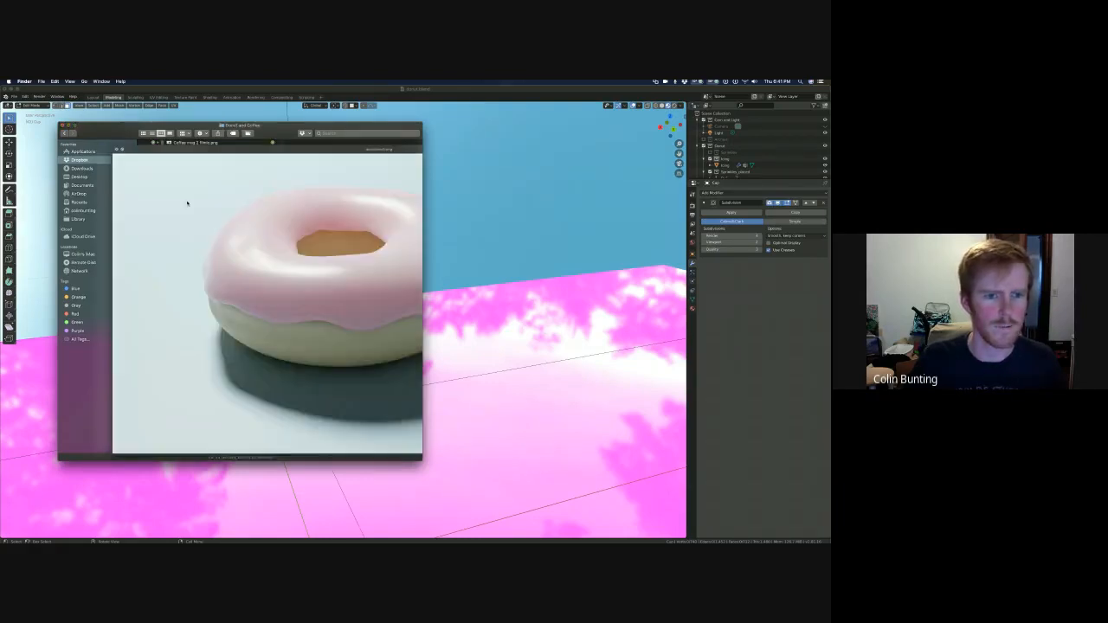
key("Down")
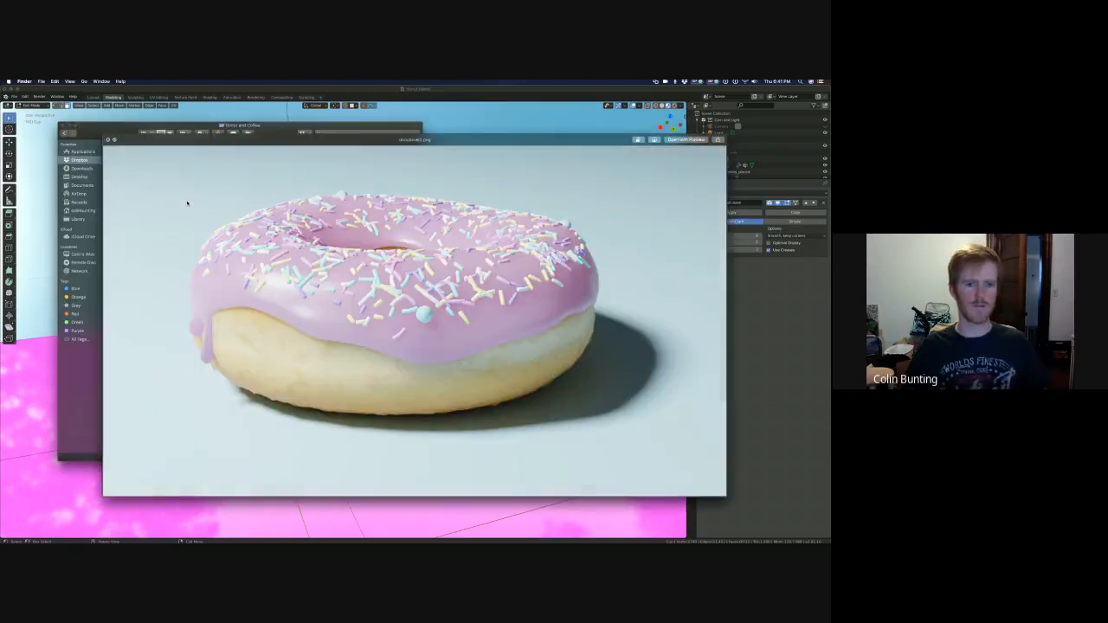
key("Down")
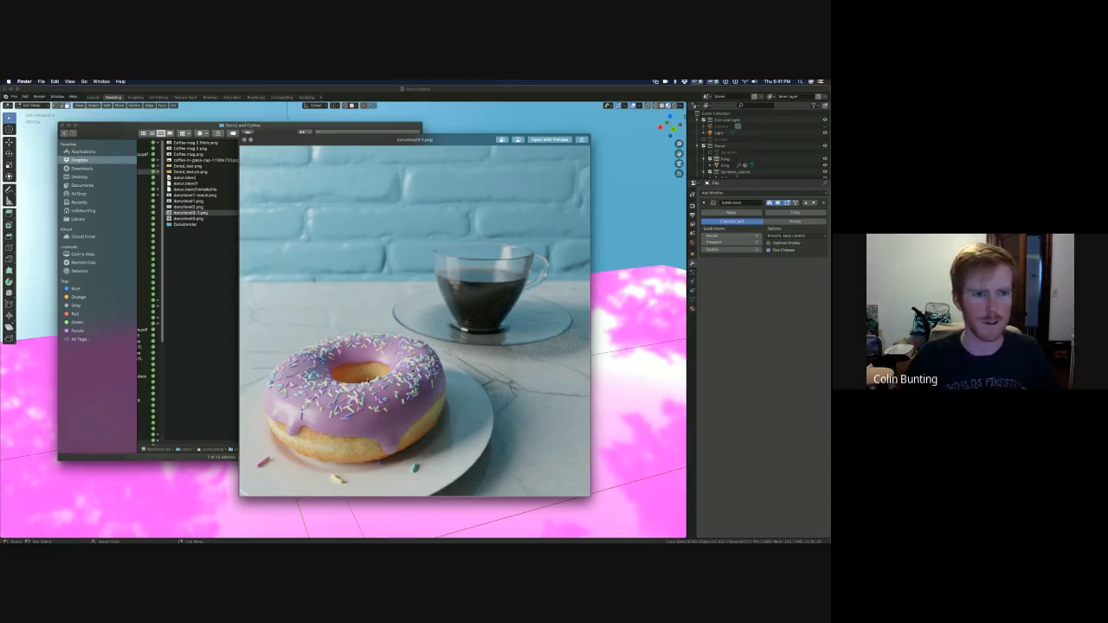
left_click(229, 266)
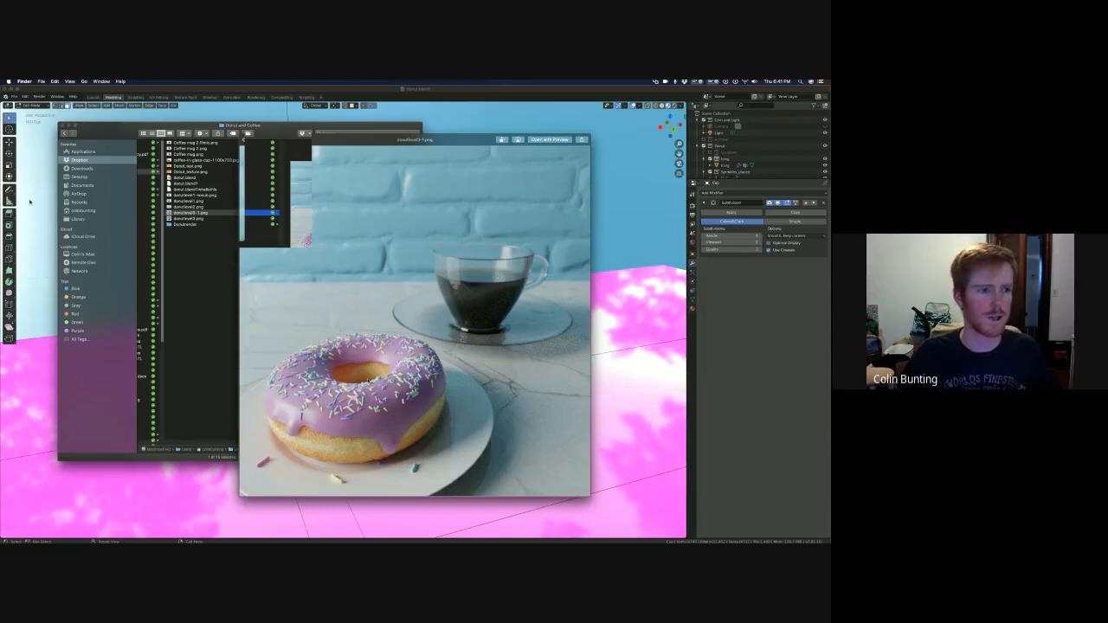
left_click(30, 203)
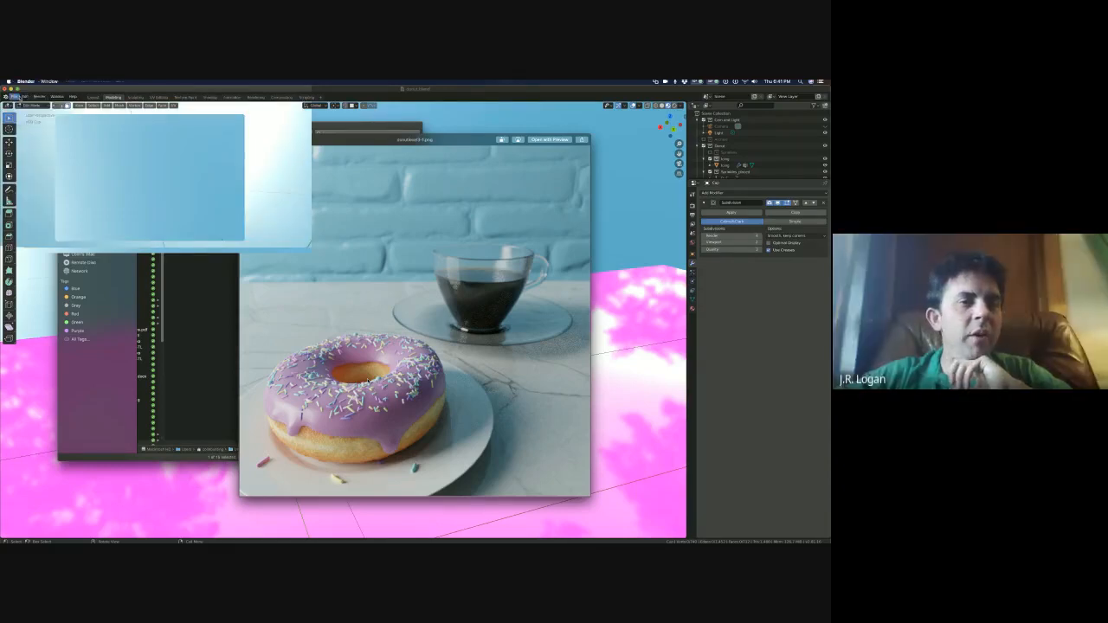
left_click(13, 97)
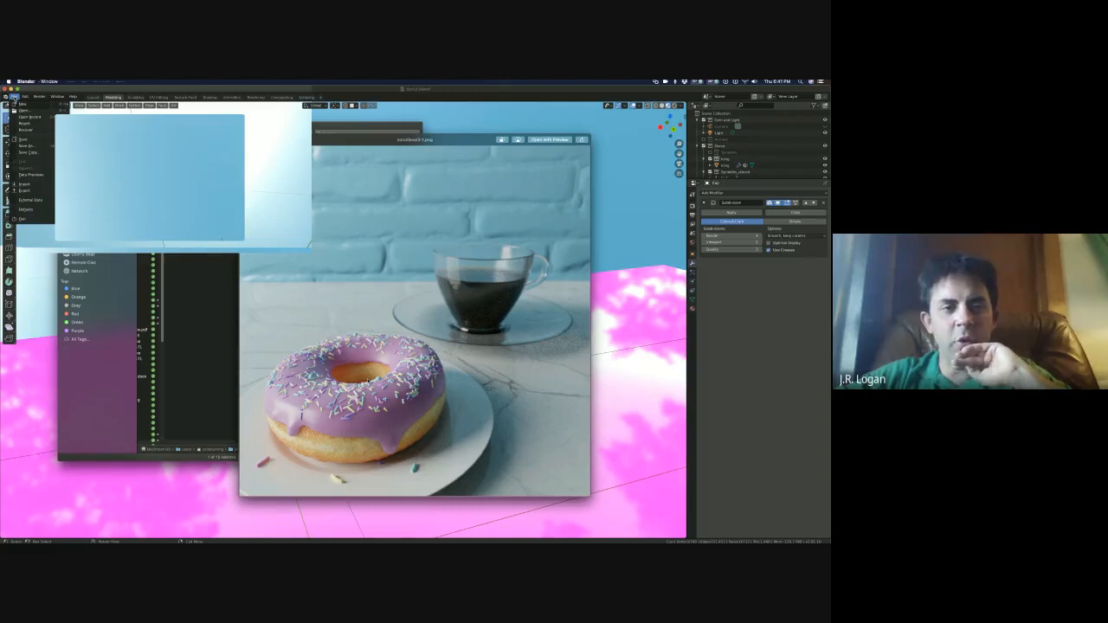
left_click(13, 98)
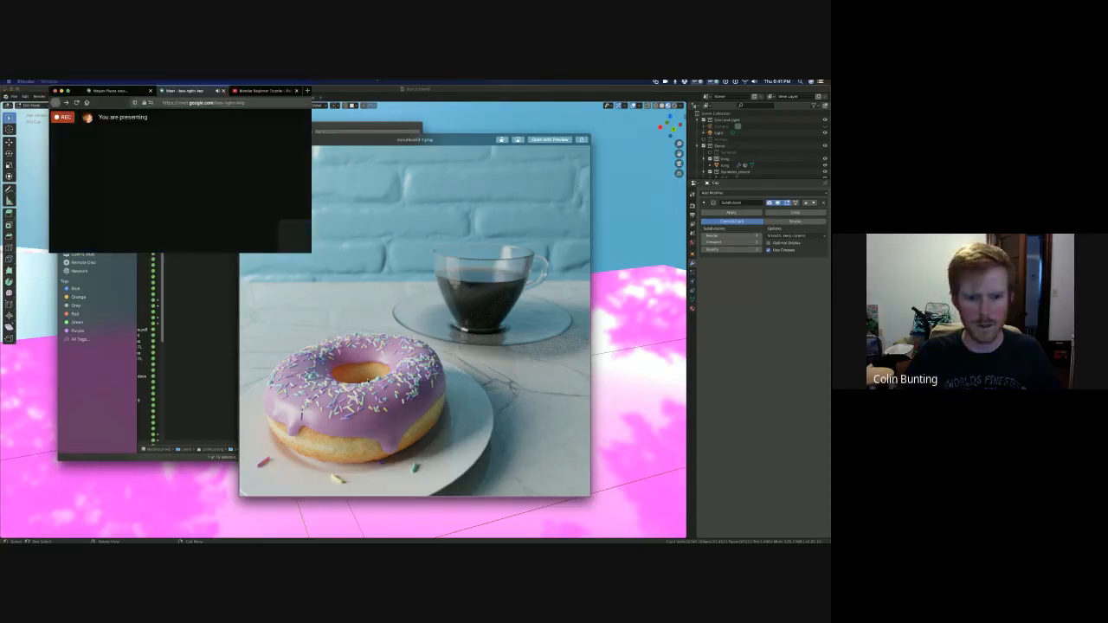
left_click_drag(374, 98, 329, 130)
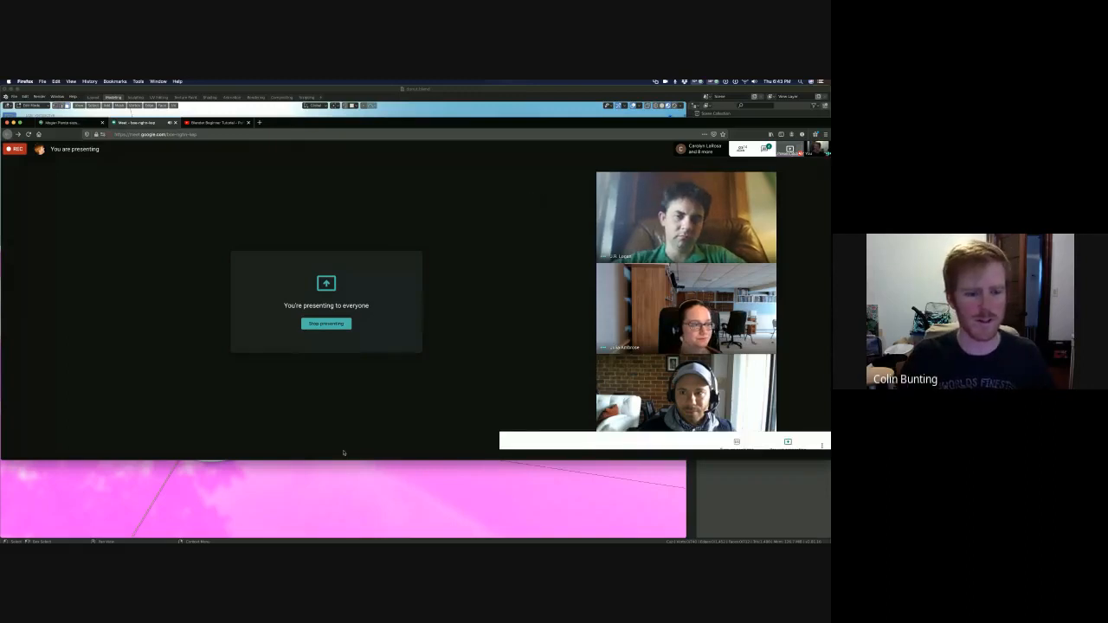
- Return to Blender and create a new General file without saving the changes to the donut scene
left_click(287, 493)
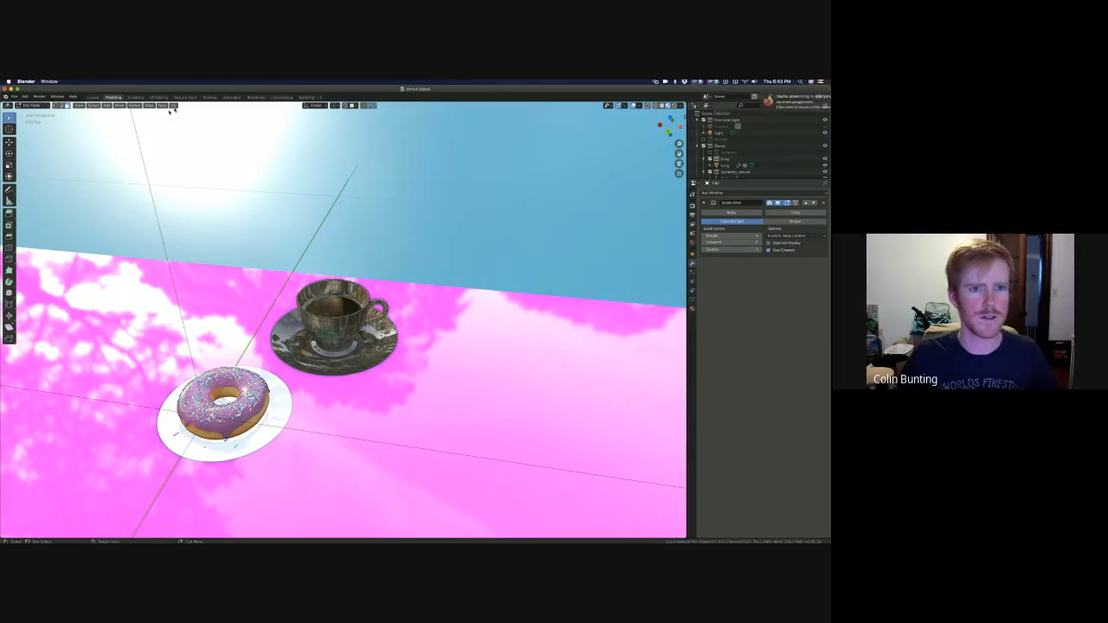
left_click(14, 96)
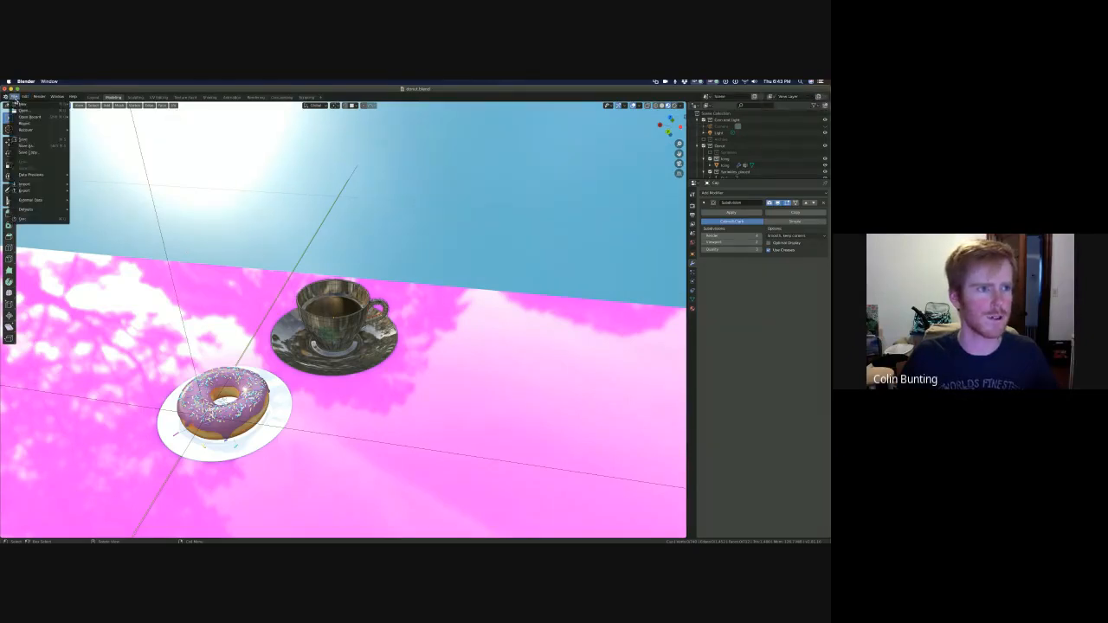
mouse_move(26, 103)
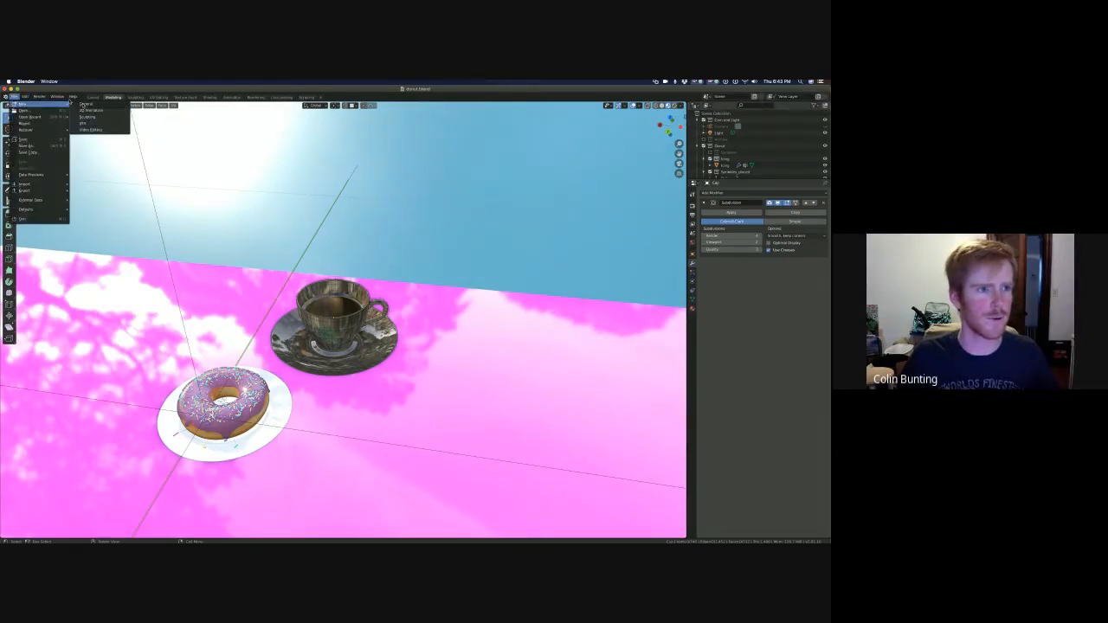
left_click(85, 104)
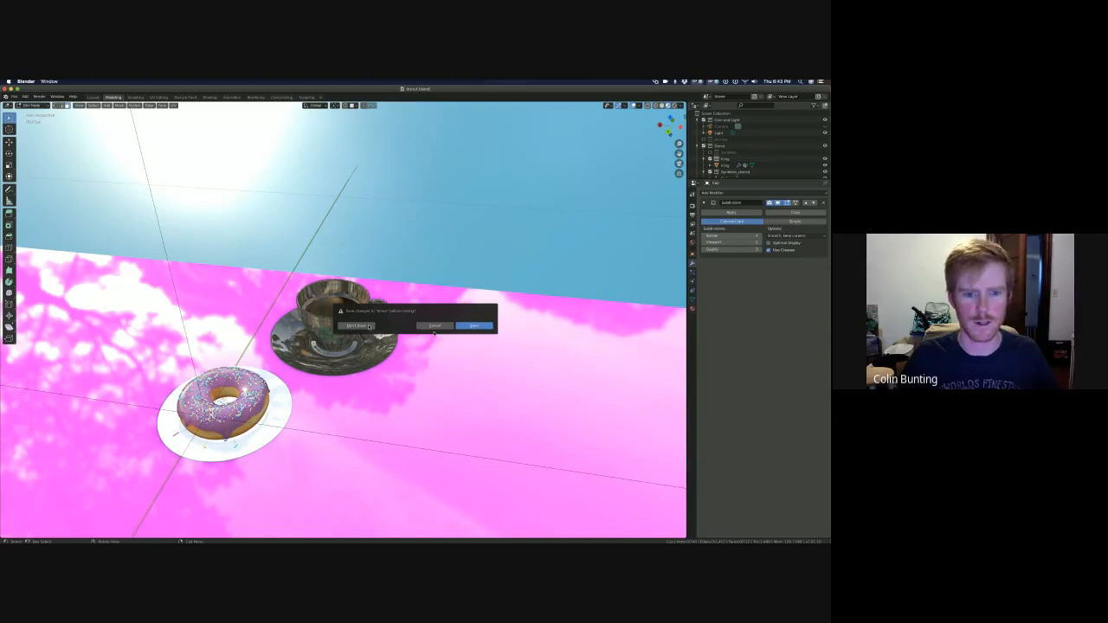
left_click(359, 326)
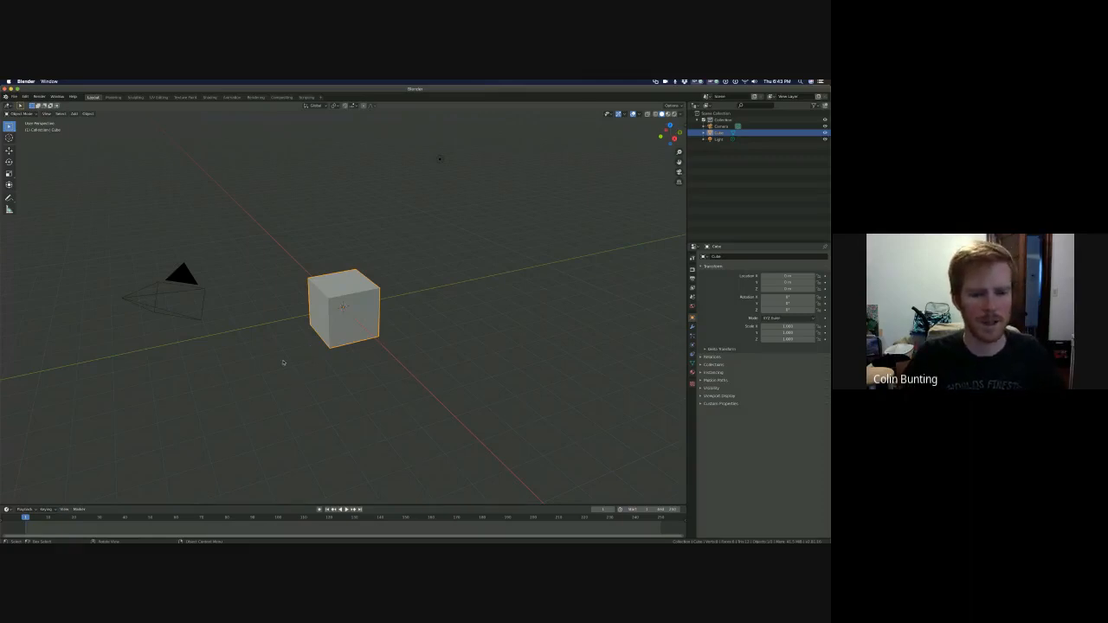
- Select the light above the default cube and switch the viewport to rendered shading
middle_click_drag(268, 360, 284, 363)
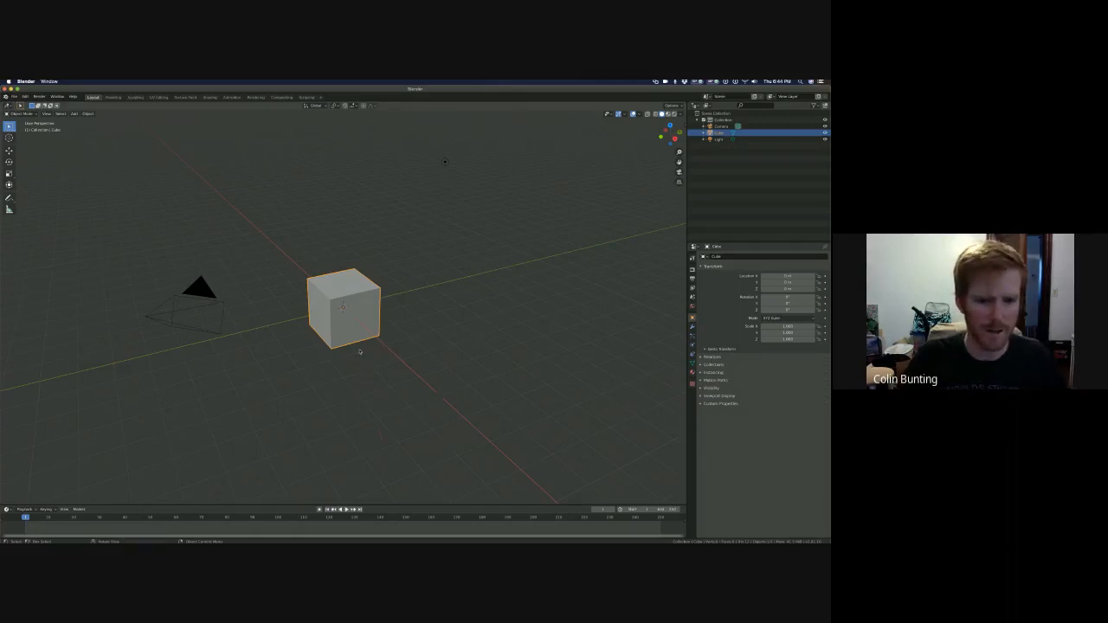
middle_click_drag(348, 347, 487, 351)
middle_click_drag(403, 321, 435, 324)
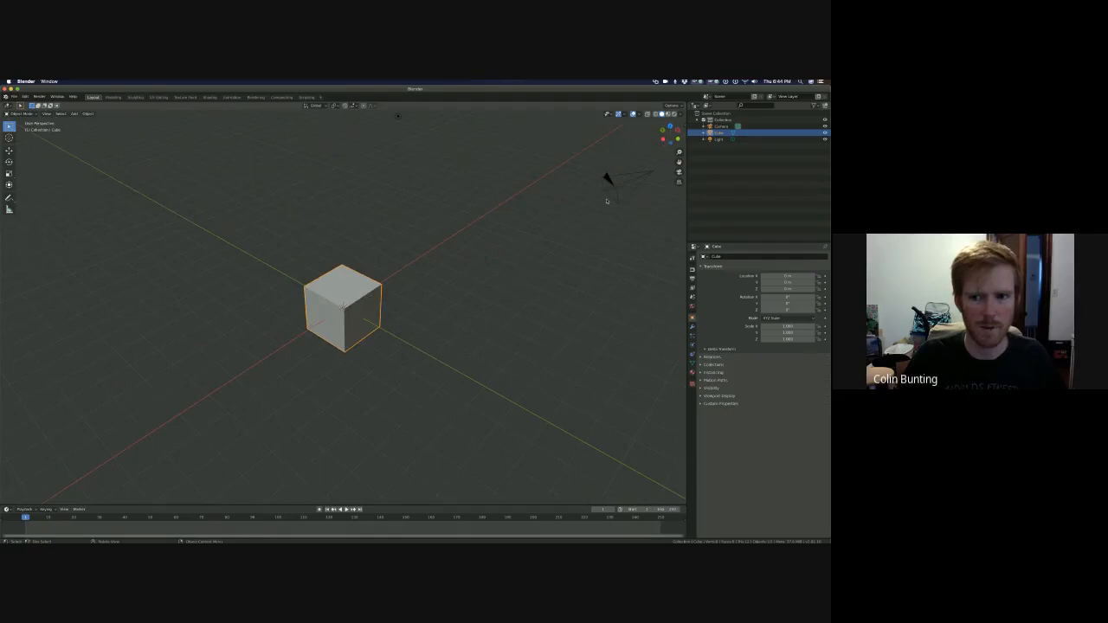
left_click(620, 189)
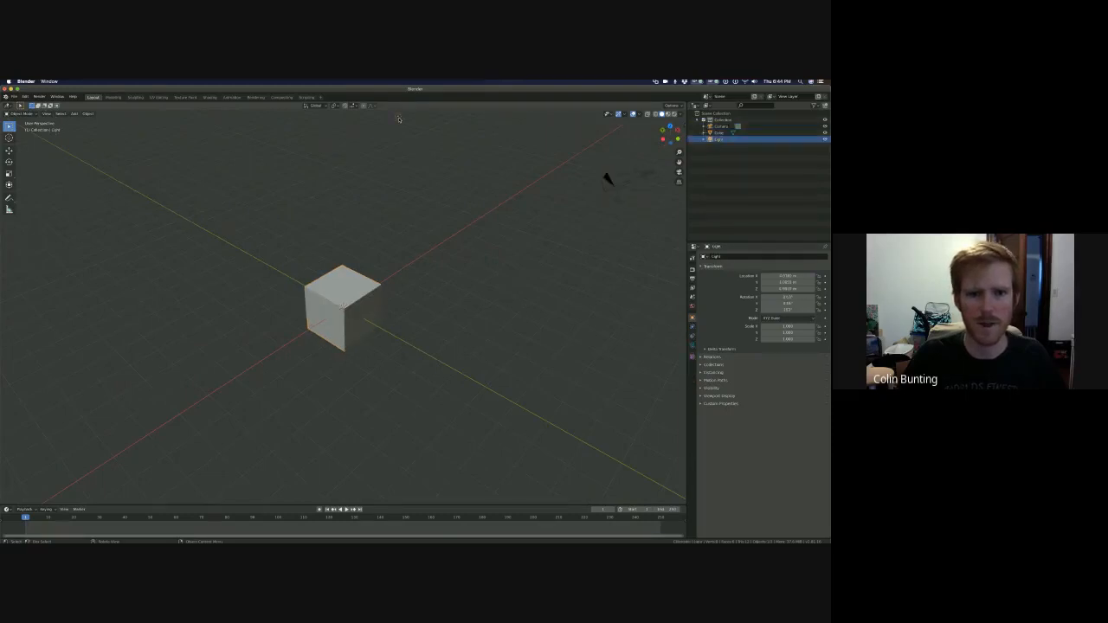
mouse_move(428, 308)
middle_mouse_down()
mouse_move(387, 314)
mouse_move(406, 337)
mouse_move(342, 339)
mouse_move(358, 289)
middle_mouse_up()
key("z")
left_click(385, 280)
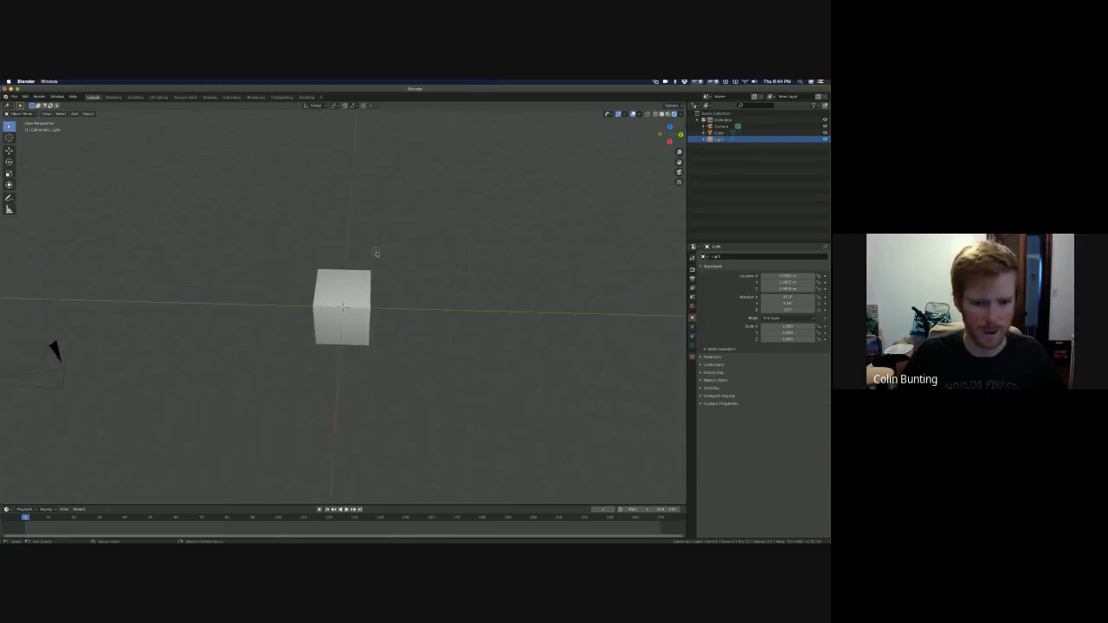
- Try moving the light freely above the cube to compare how the faces are lit
key("g")
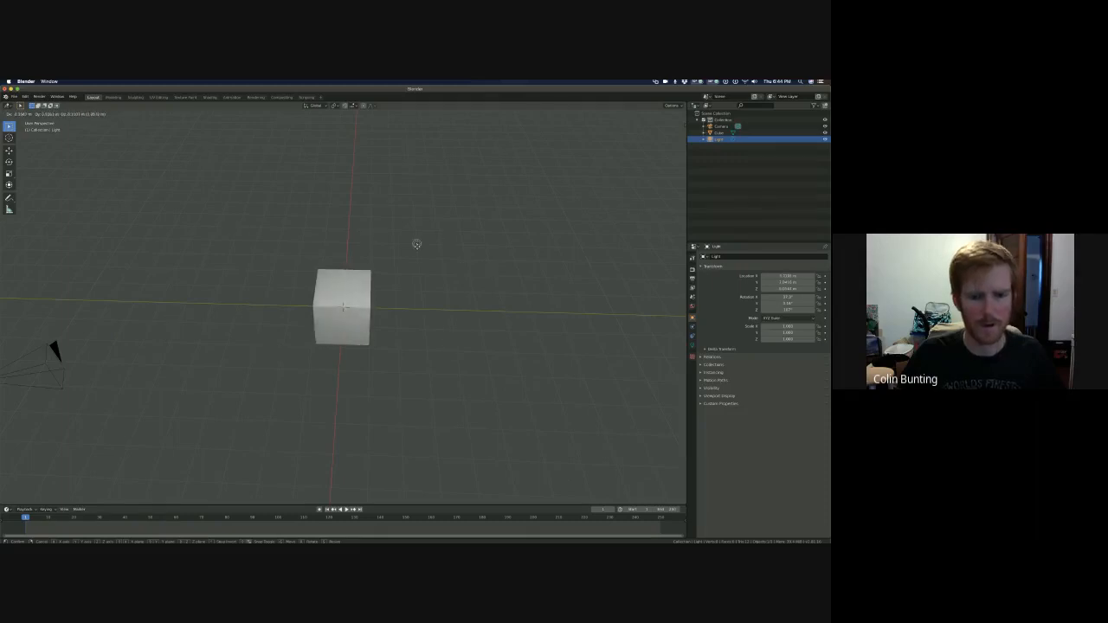
left_click(376, 258)
middle_click_drag(390, 346, 480, 264)
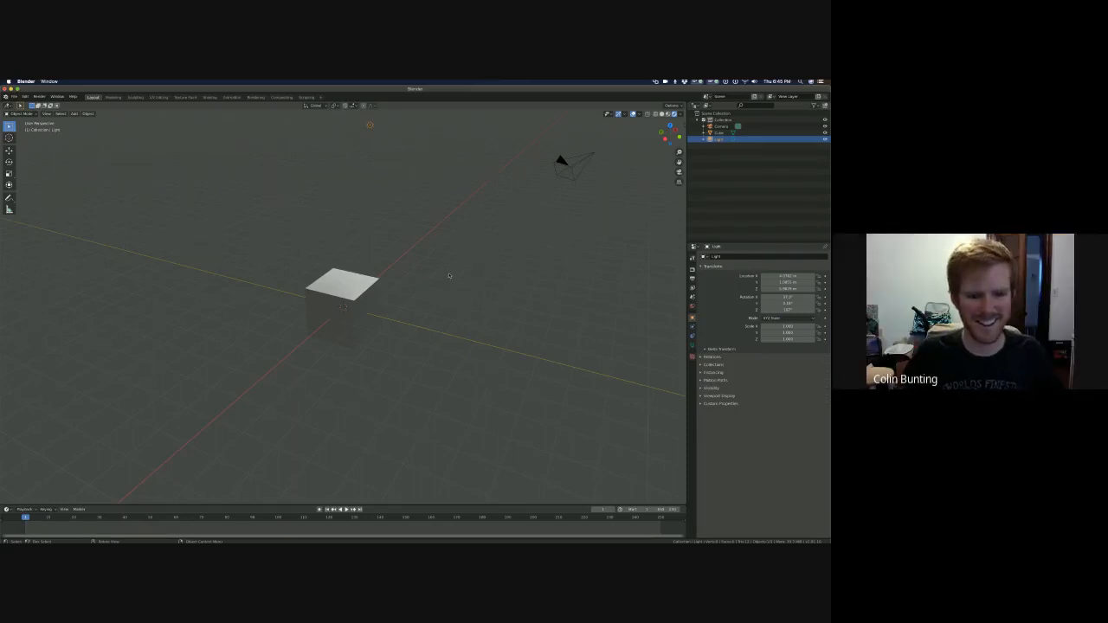
middle_click_drag(454, 277, 455, 267)
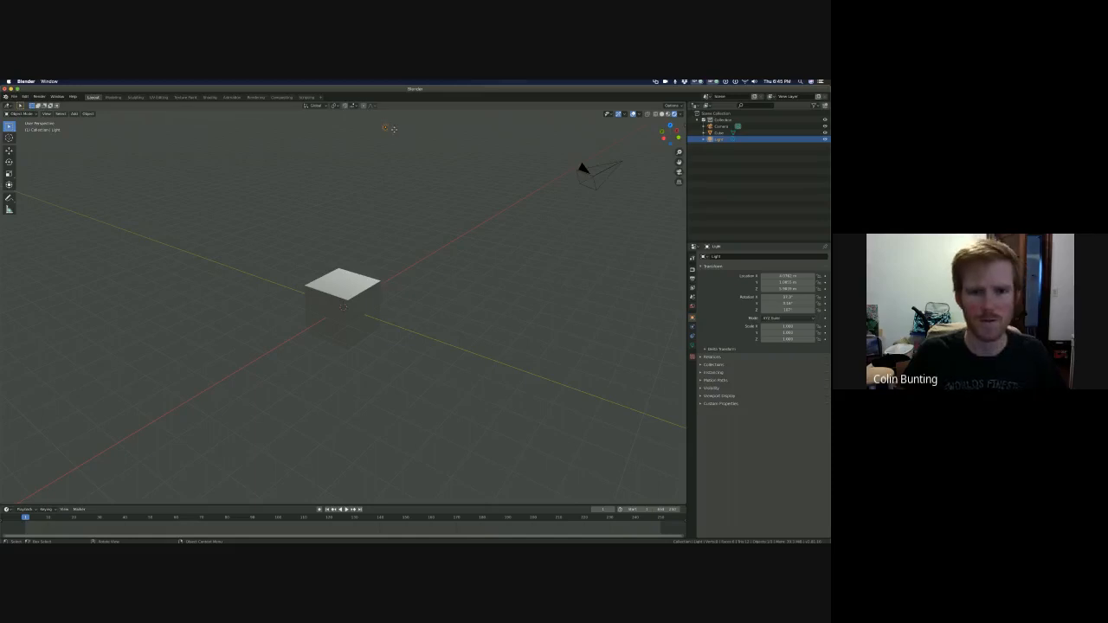
key("g")
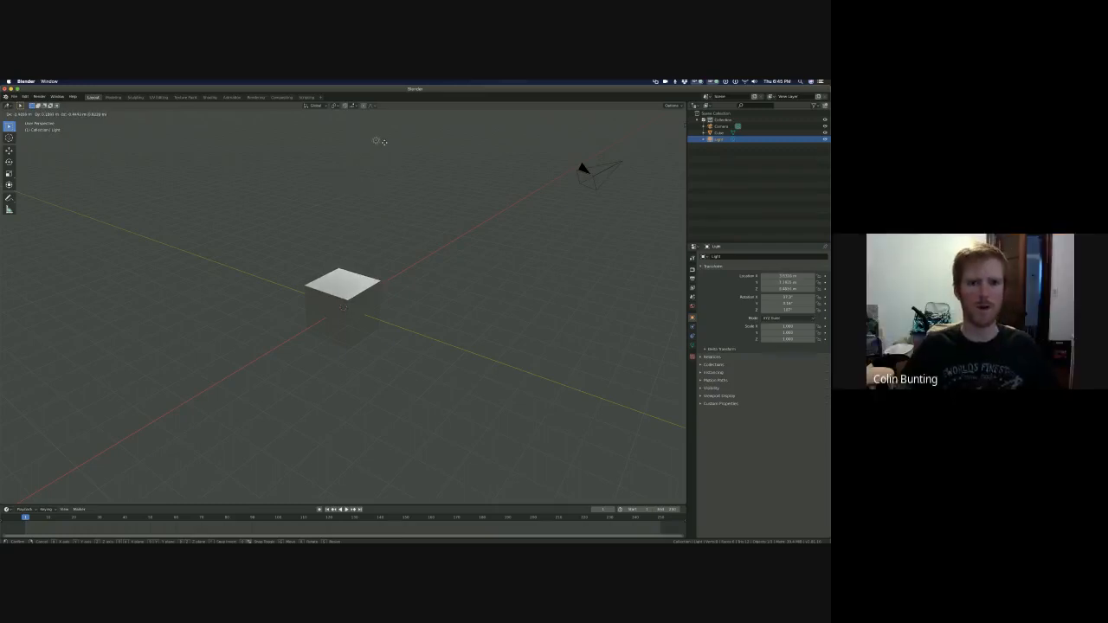
left_click(382, 143)
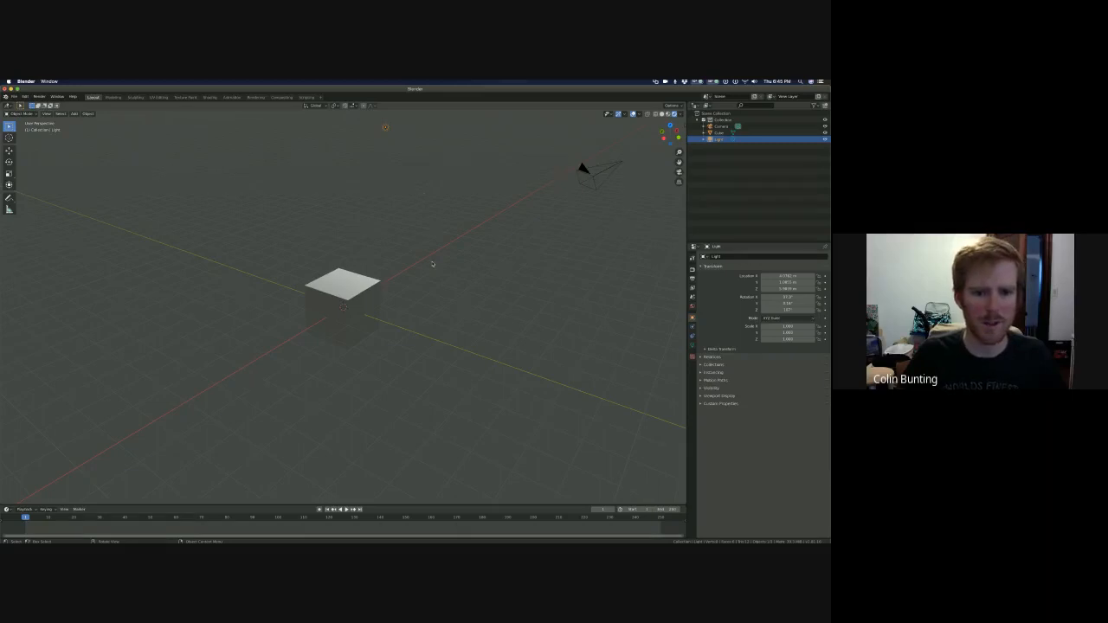
- Select the cube and the light with the box selection tool
middle_click_drag(433, 264, 368, 364)
middle_click_drag(407, 329, 447, 350, "shift")
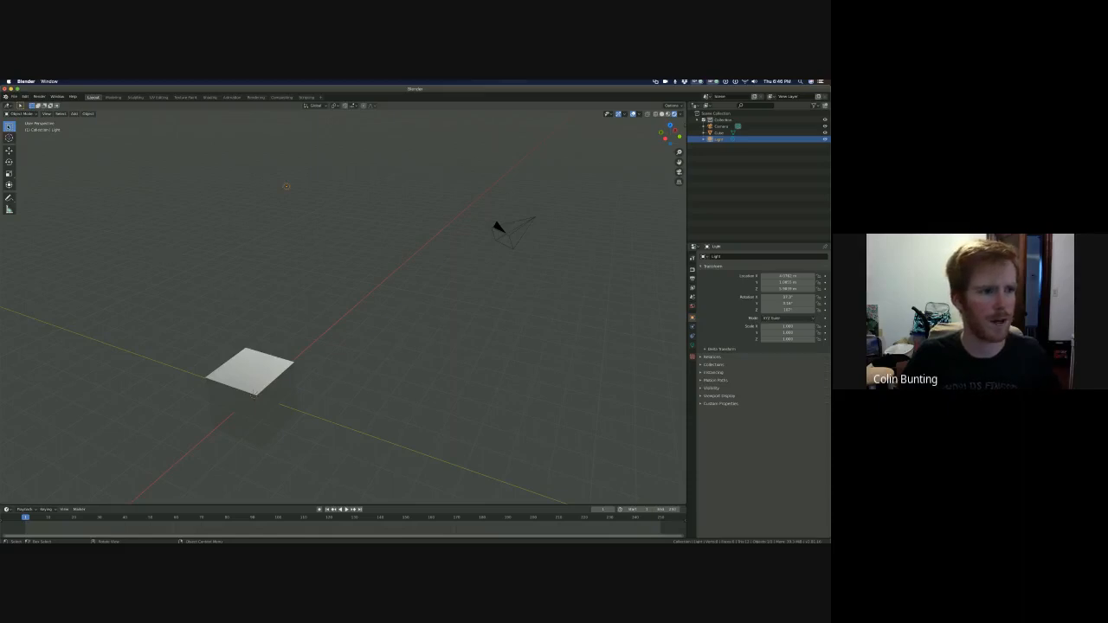
left_click(8, 128)
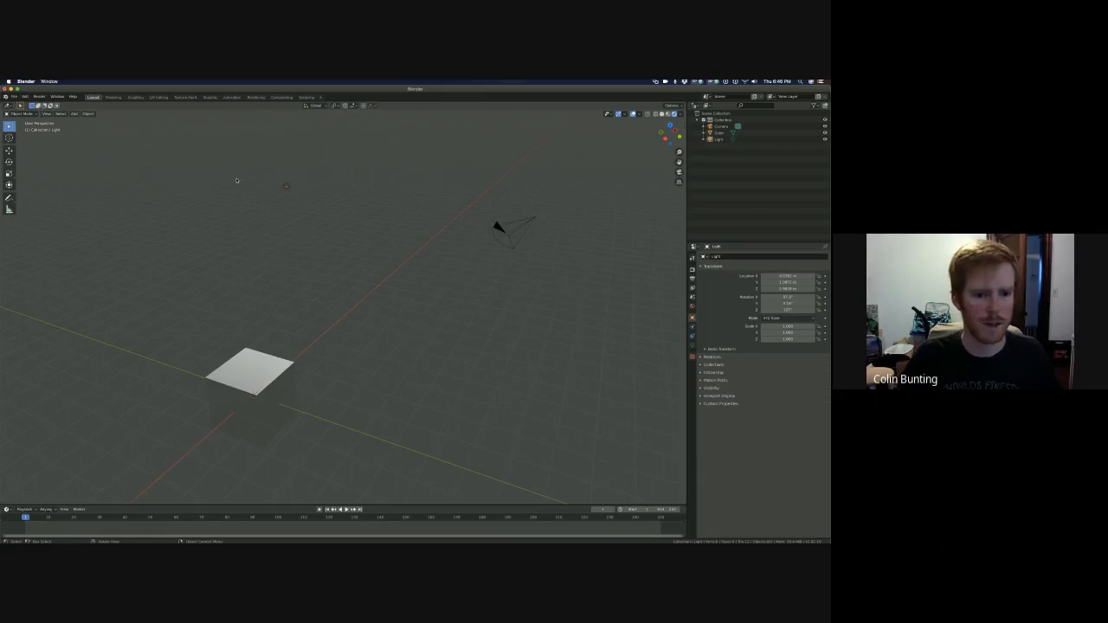
left_click_drag(147, 318, 427, 481)
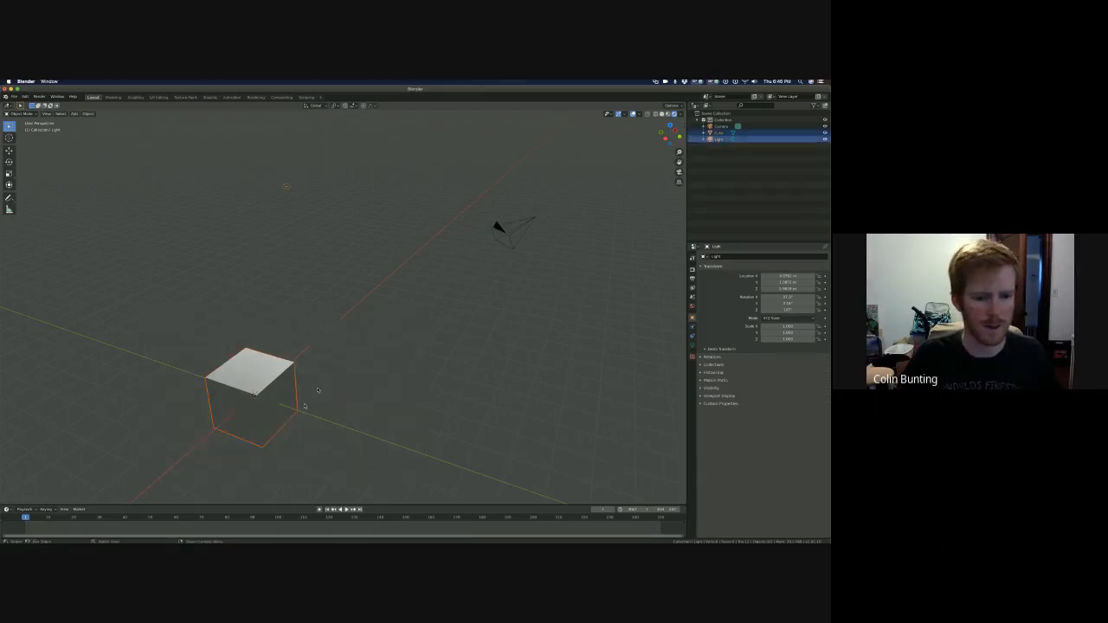
mouse_move(362, 384)
middle_mouse_down()
mouse_move(392, 379)
mouse_move(368, 392)
middle_mouse_up()
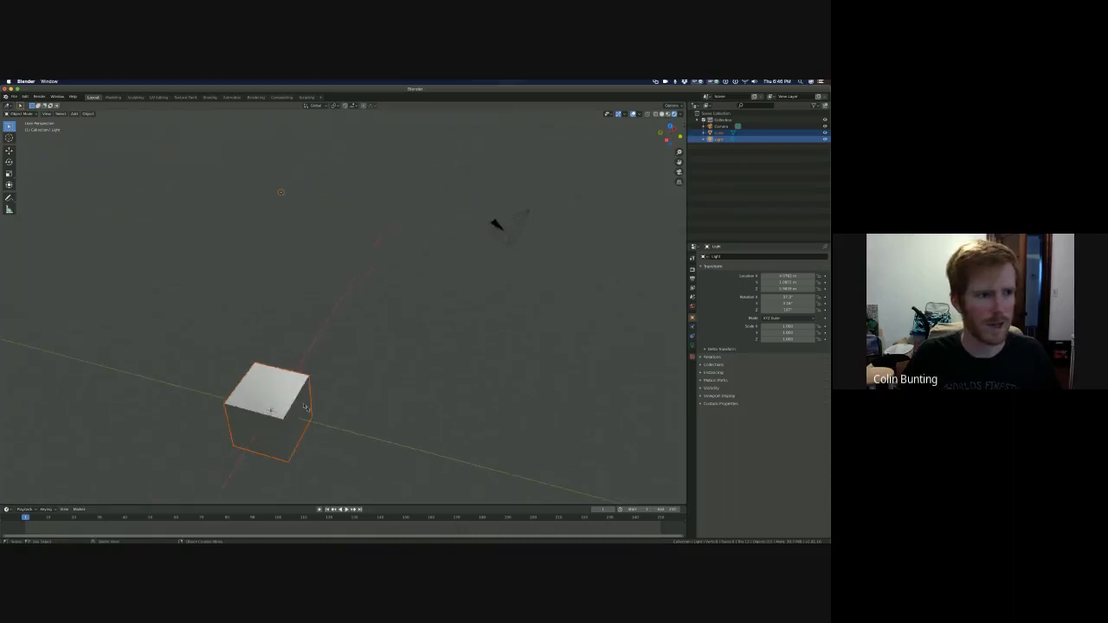
- Switch to the Select Lasso tool and draw a lasso selection around the cube
left_click_drag(9, 127, 41, 167)
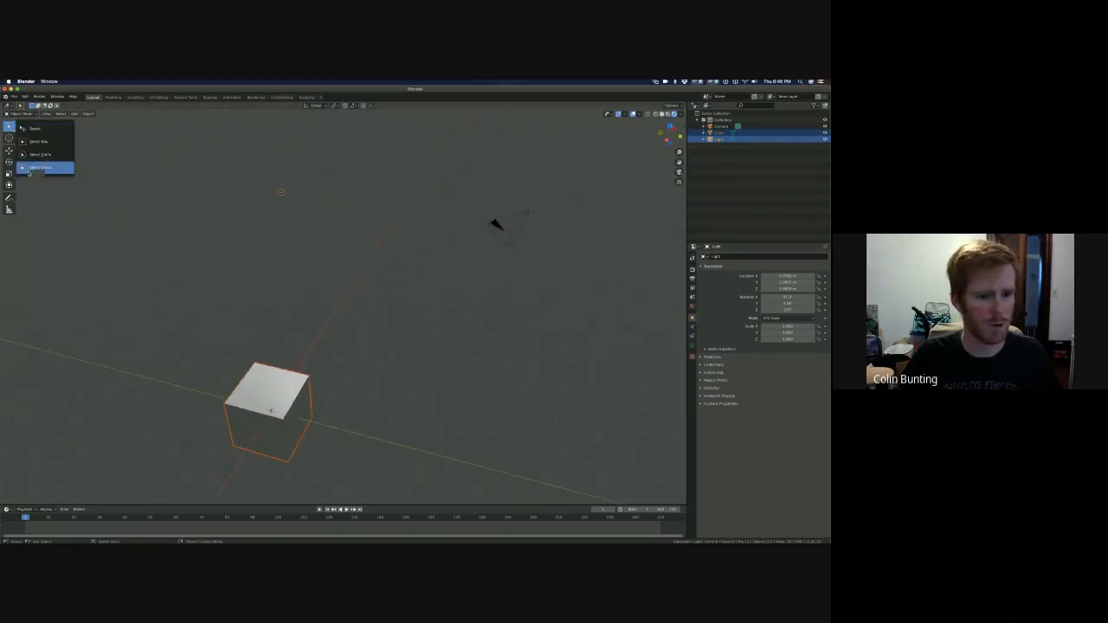
mouse_move(192, 451)
left_mouse_down()
mouse_move(298, 481)
mouse_move(373, 381)
mouse_move(280, 127)
mouse_move(201, 227)
mouse_move(177, 238)
mouse_move(182, 260)
left_mouse_up()
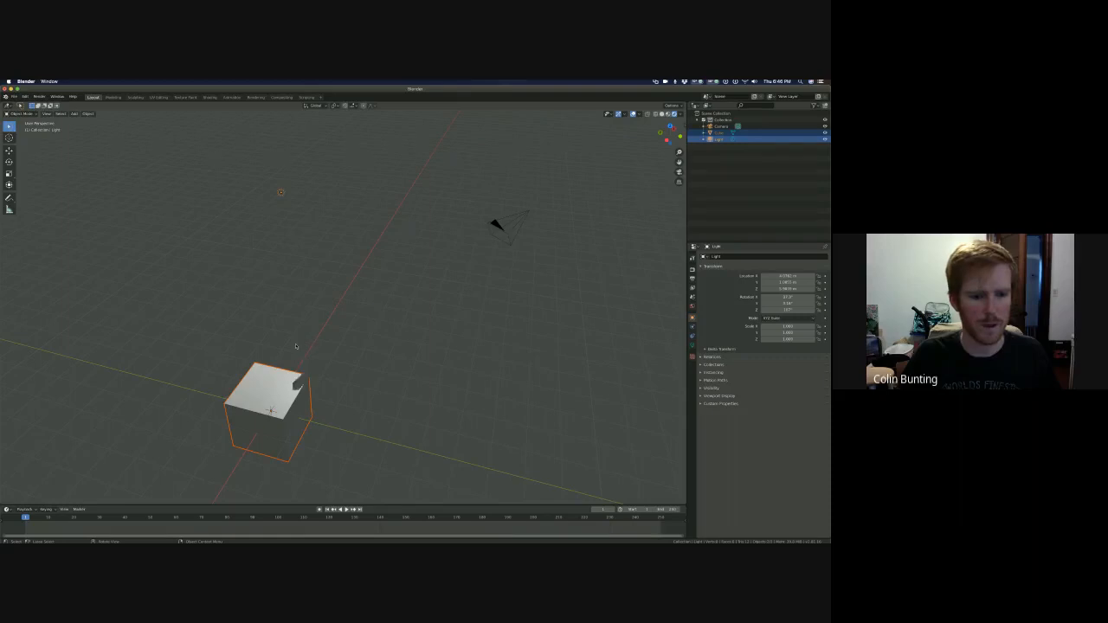
middle_click_drag(303, 343, 244, 427)
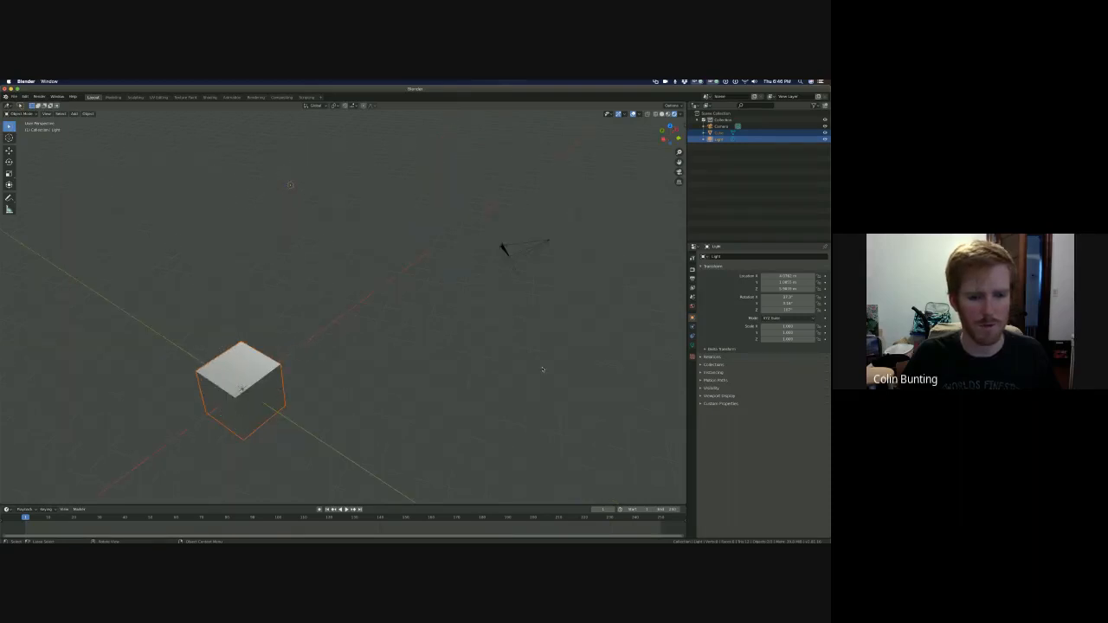
- Clear the current selection, then select only the cube with the Move tool active
mouse_move(542, 369)
left_mouse_down()
mouse_move(321, 359)
mouse_move(330, 276)
mouse_move(357, 315)
left_mouse_up()
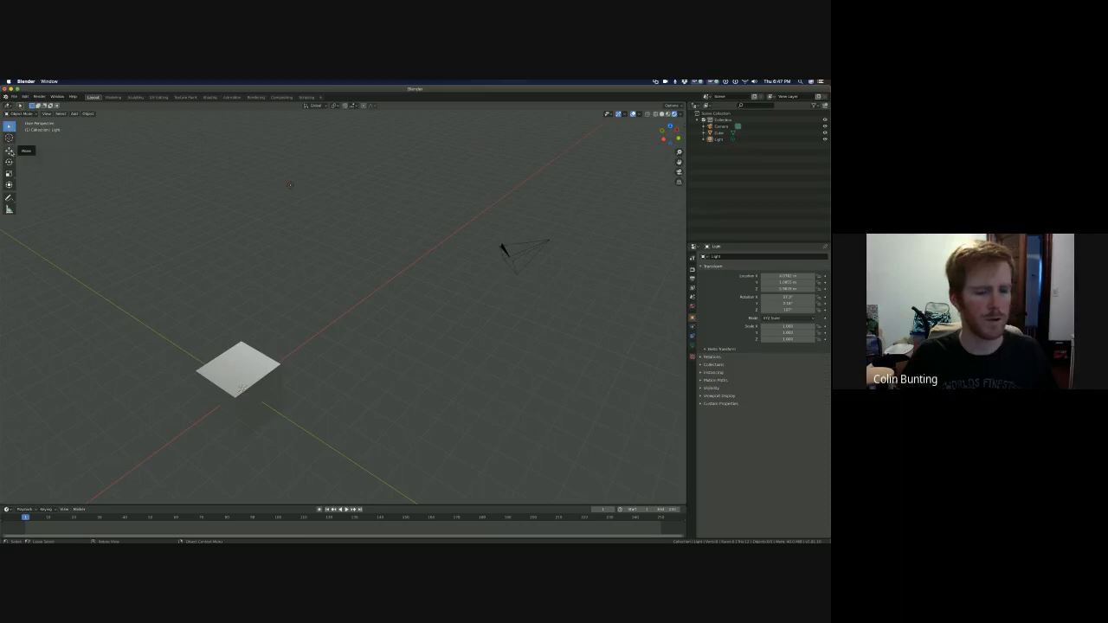
left_click(9, 151)
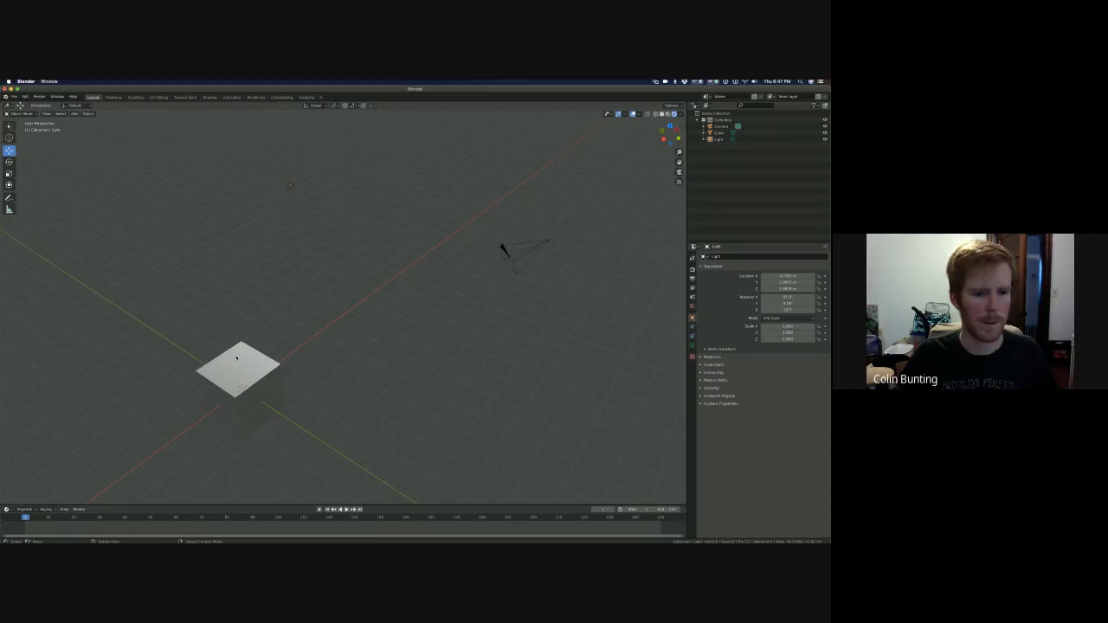
left_click(276, 350)
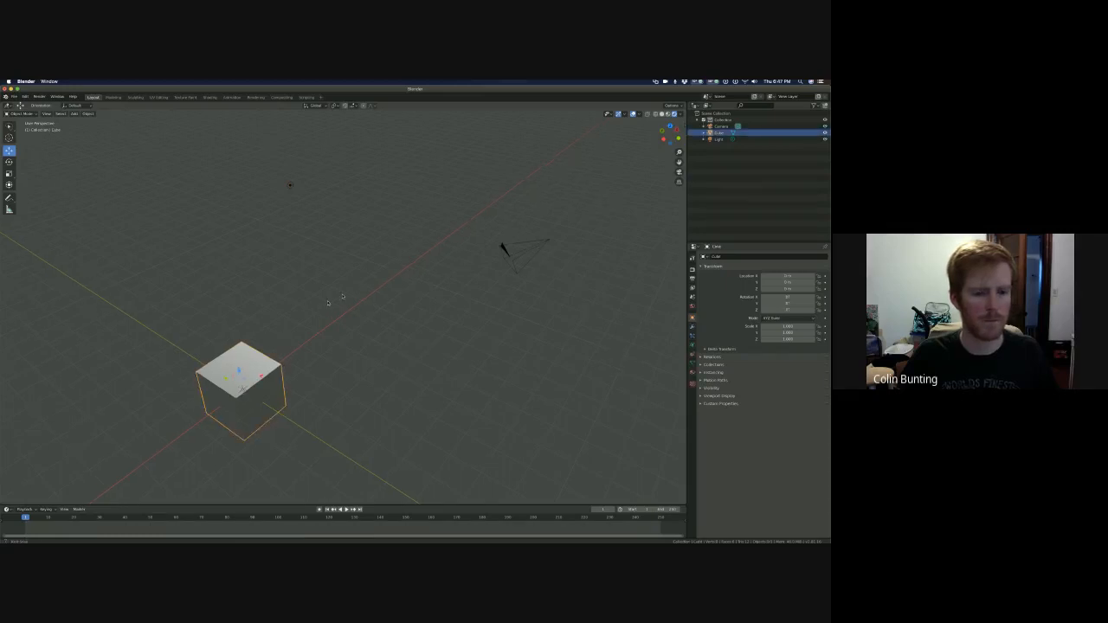
middle_click_drag(328, 303, 294, 305)
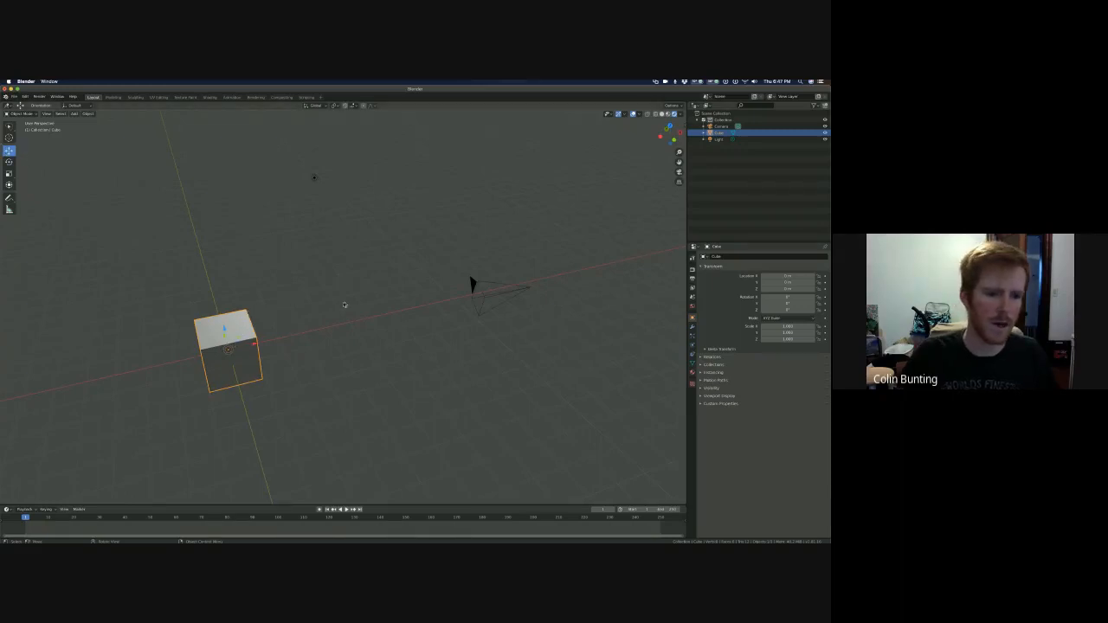
middle_click_drag(355, 297, 314, 331)
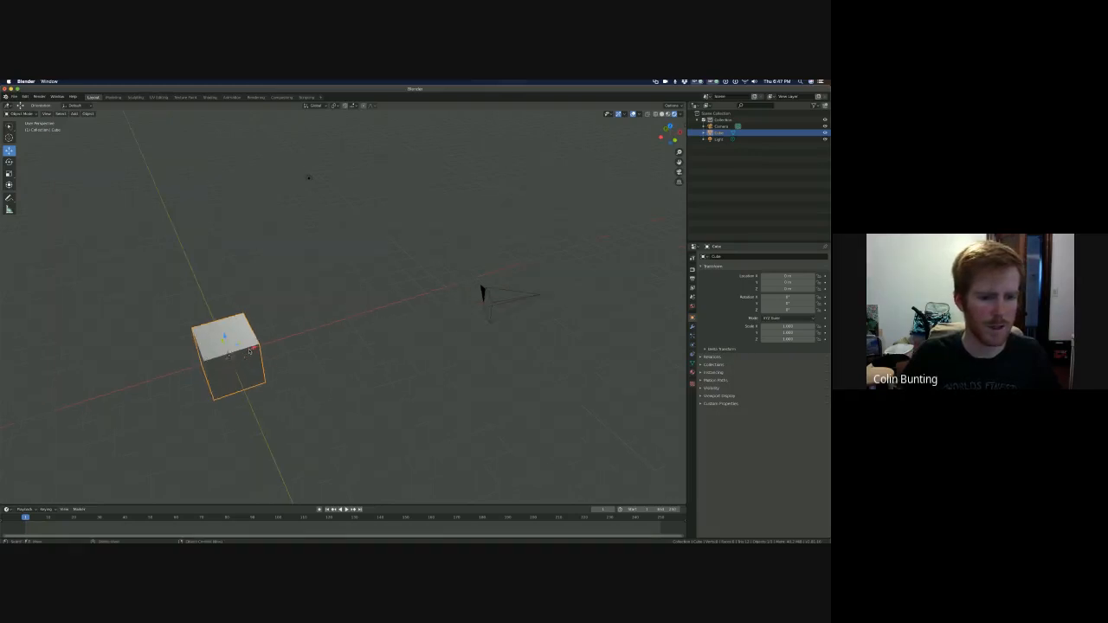
- Try moving the cube along the X axis and then the Y axis, and reset its location to the origin
key("g")
key("x")
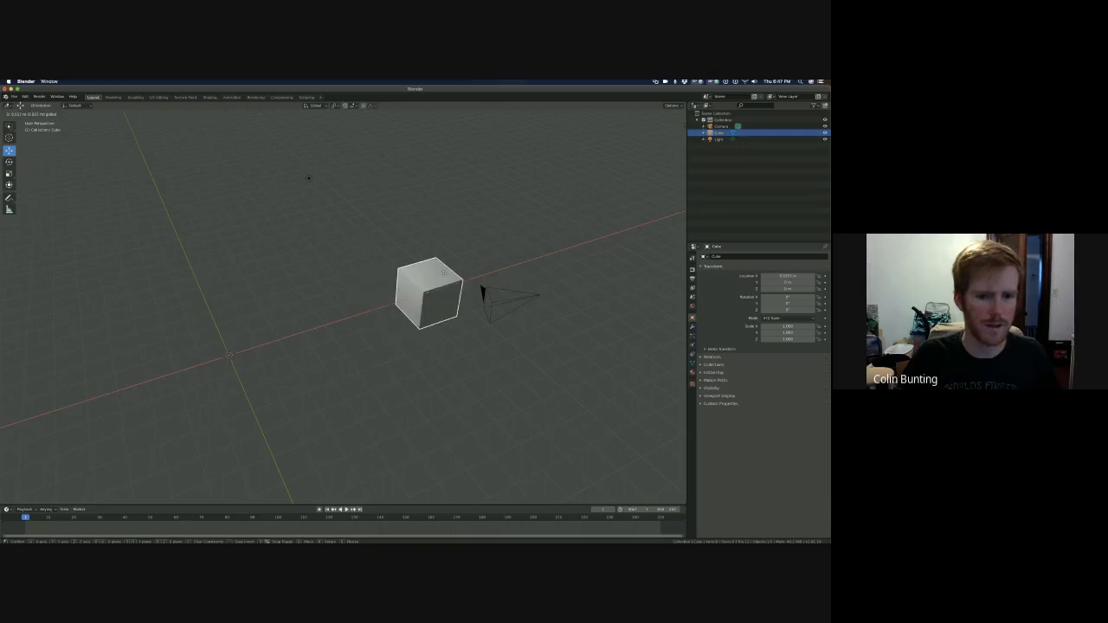
left_click(313, 327)
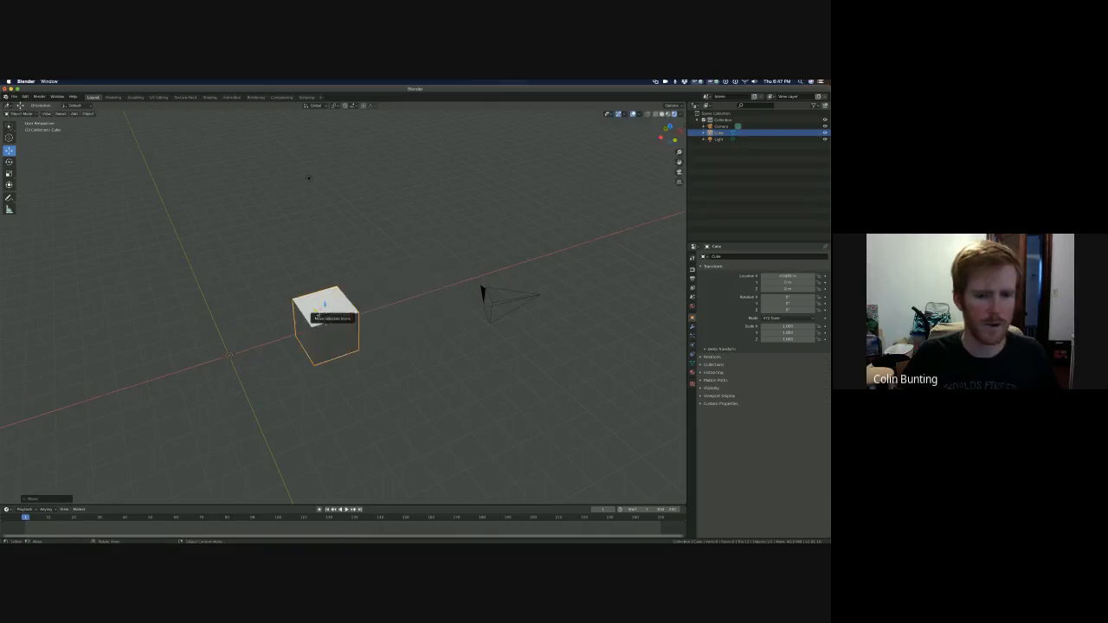
key("g")
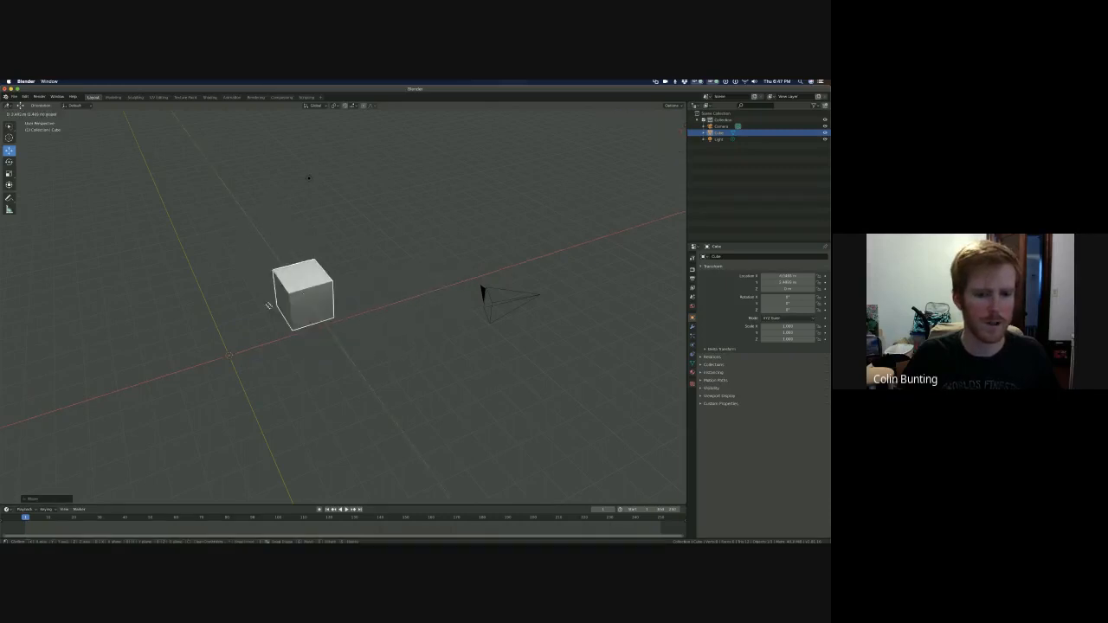
left_click(325, 356)
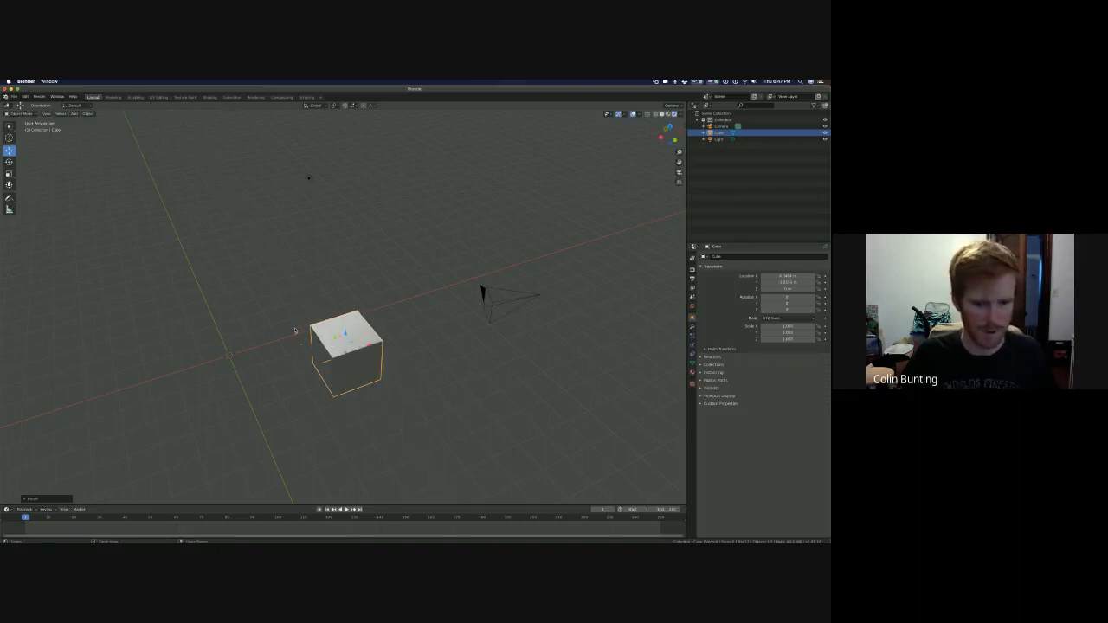
key("alt+g")
middle_click_drag(297, 321, 309, 298)
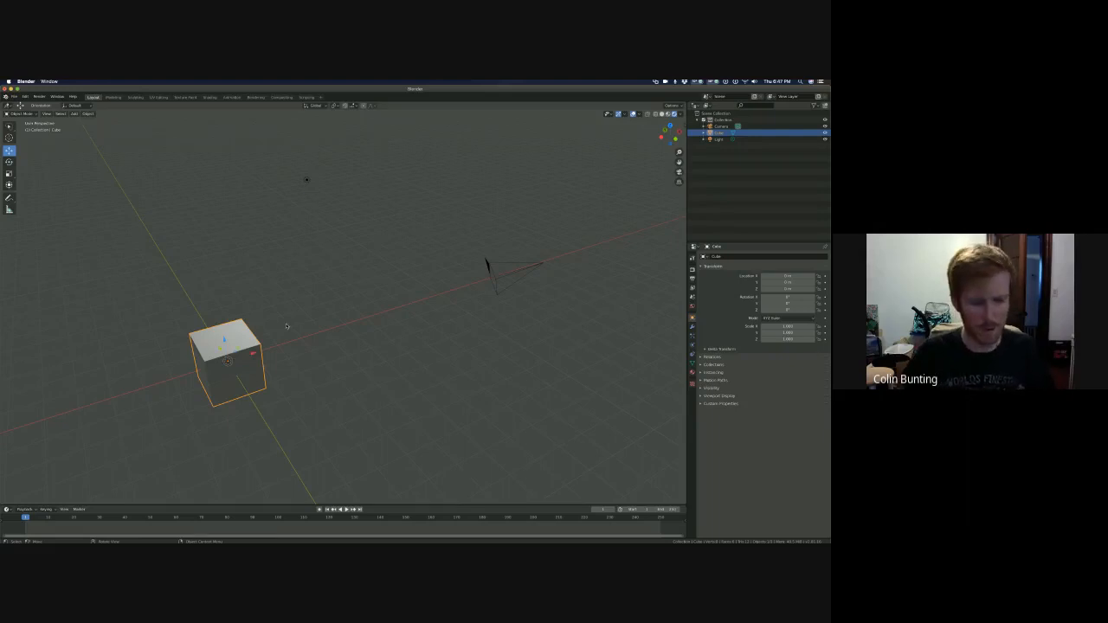
middle_click_drag(315, 322, 124, 228)
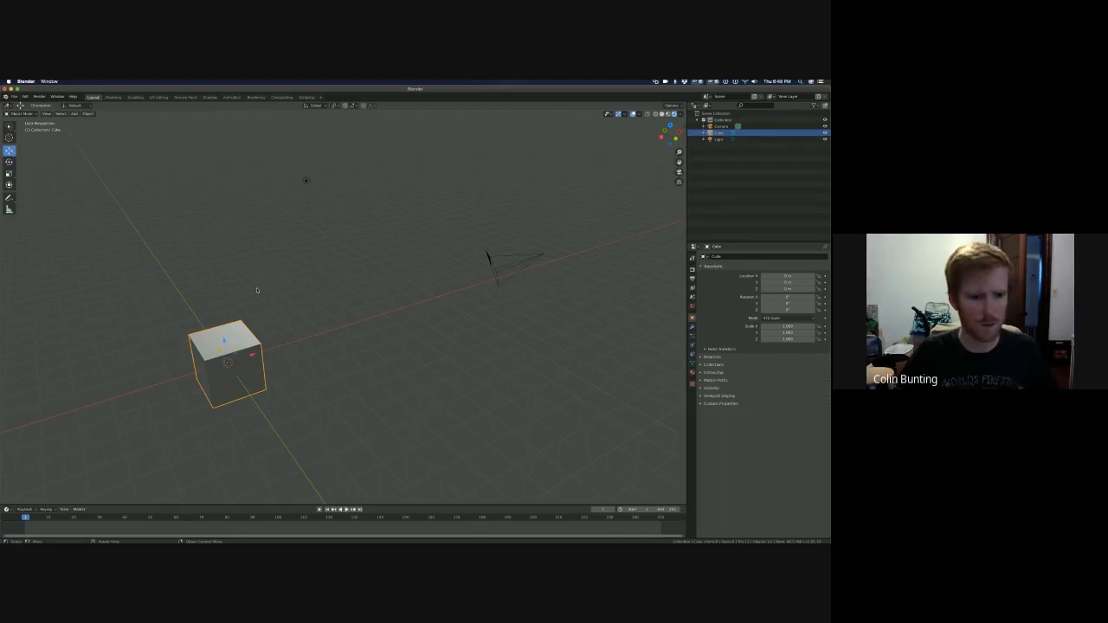
- Try grabbing the cube to move it freely, then constrain a second move to the Y axis
key("g")
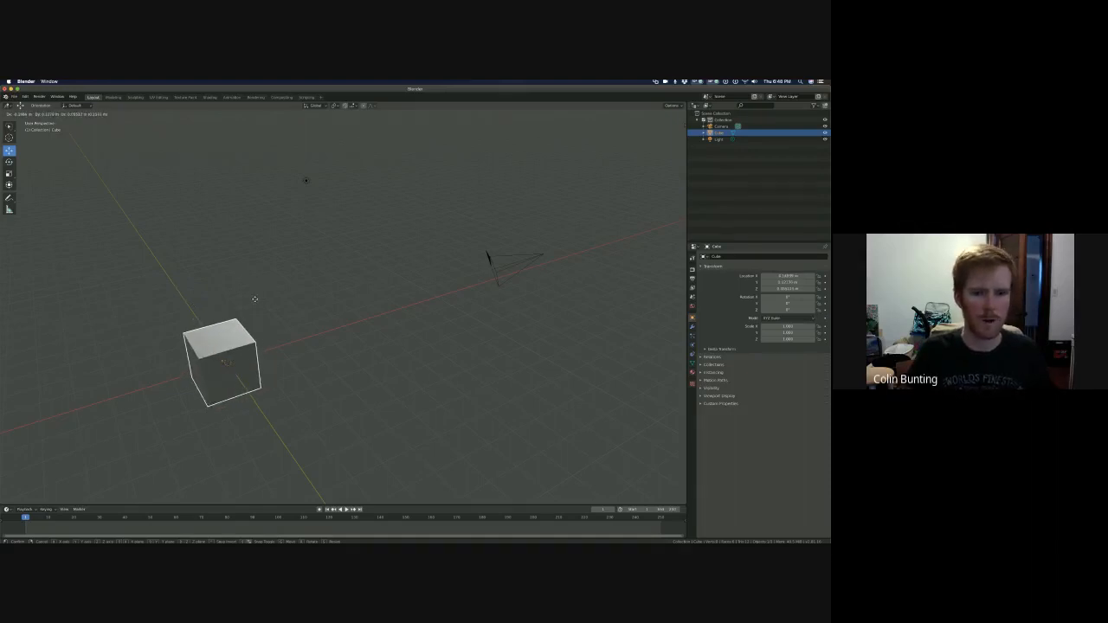
key("Escape")
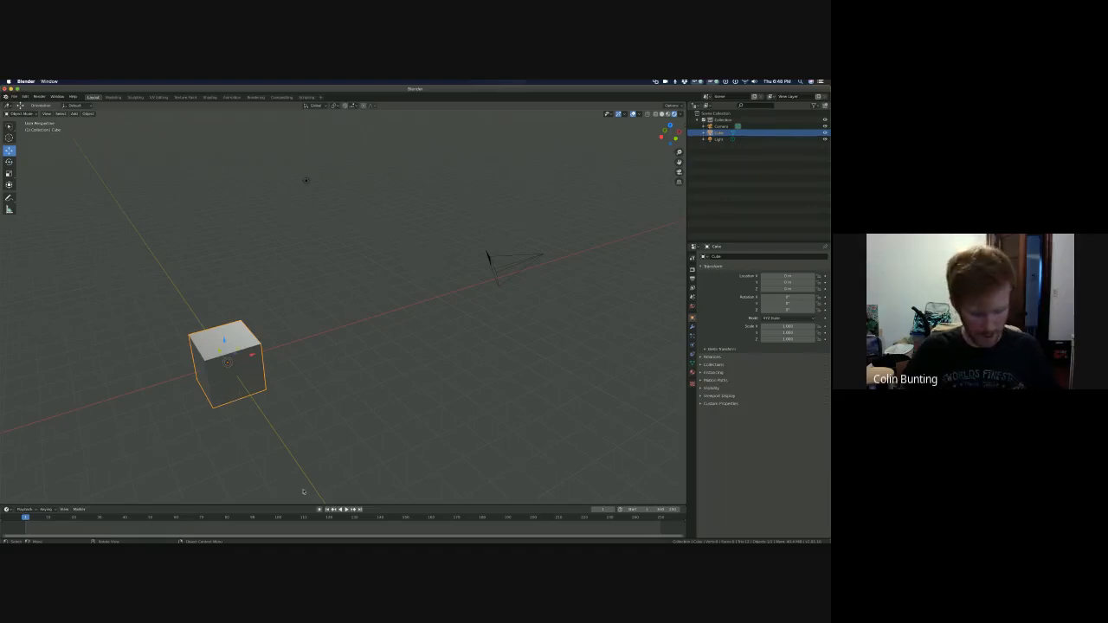
key("g")
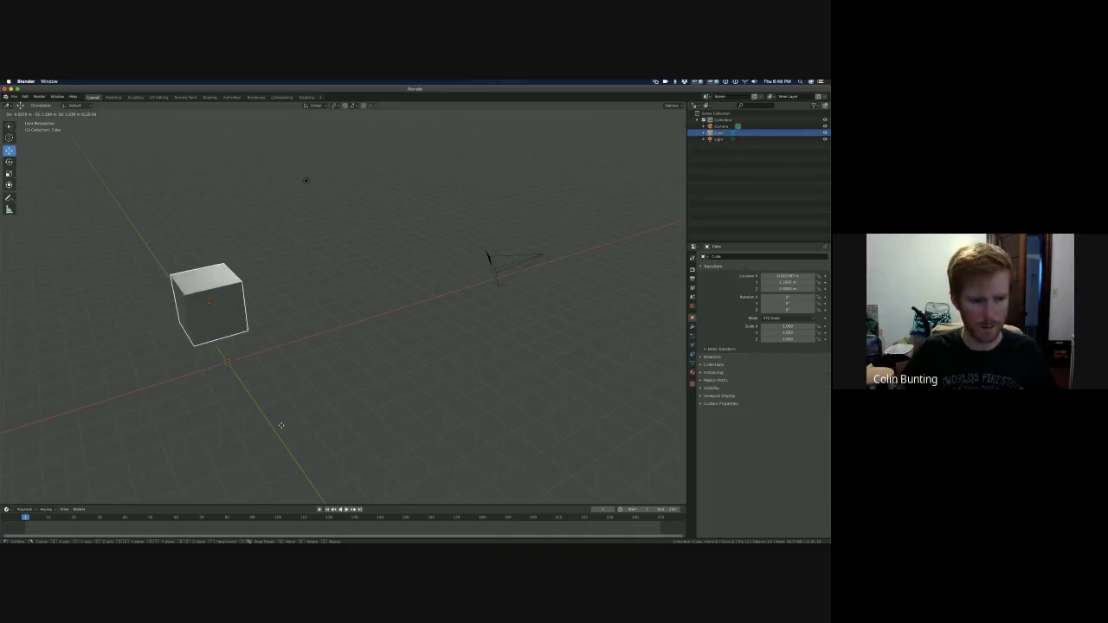
key("y")
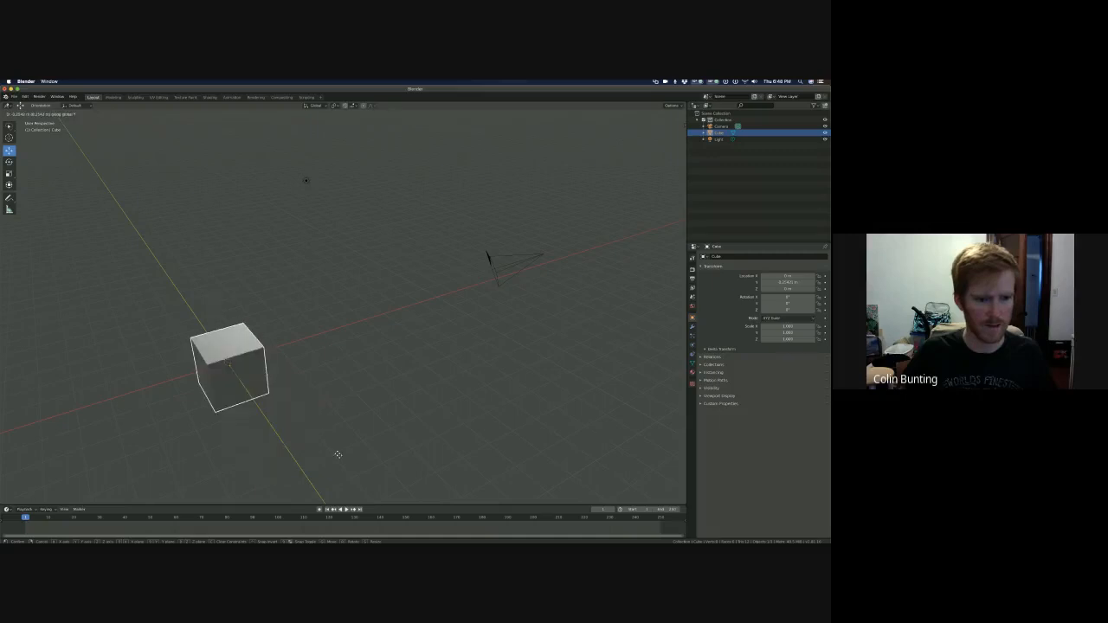
key("Escape")
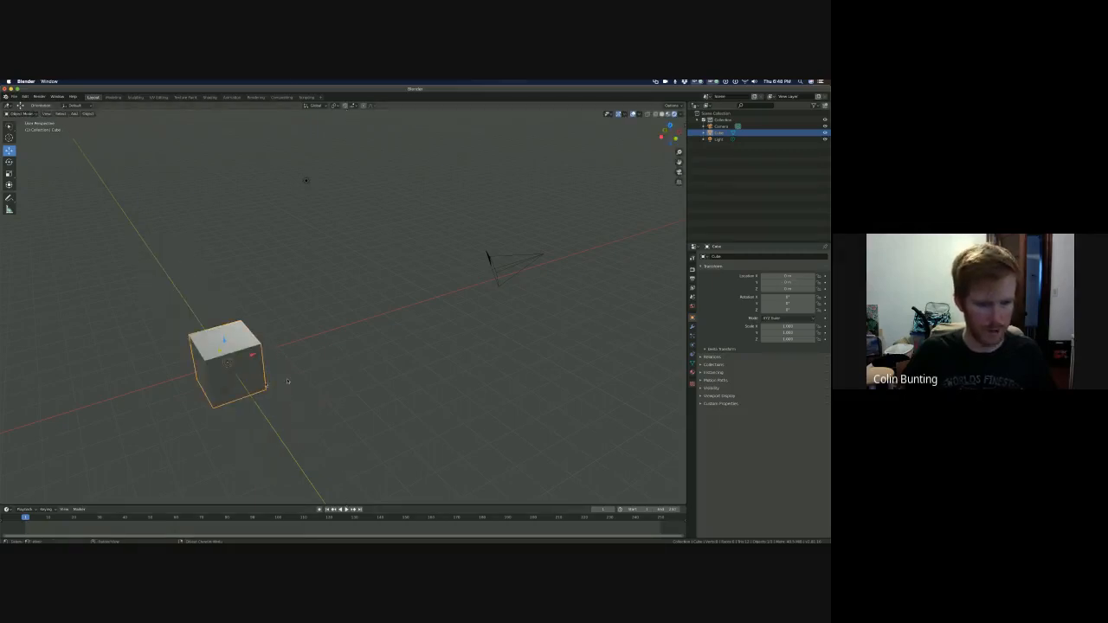
- Reselect the cube and try constraining a single move to the Y, Z and X axes in turn
left_click(421, 433)
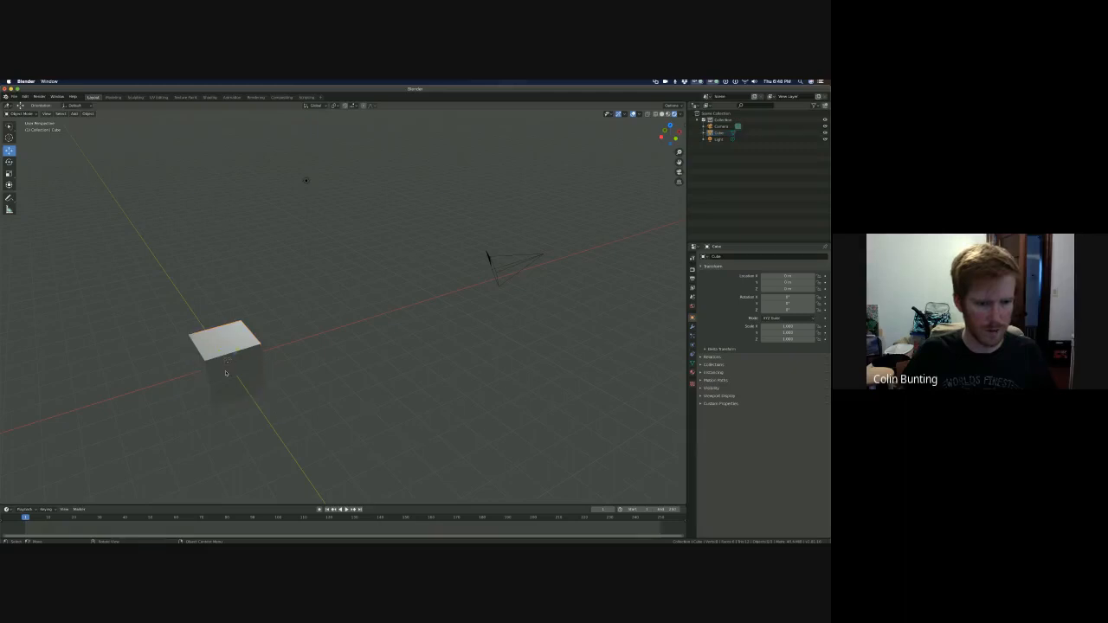
left_click(225, 372)
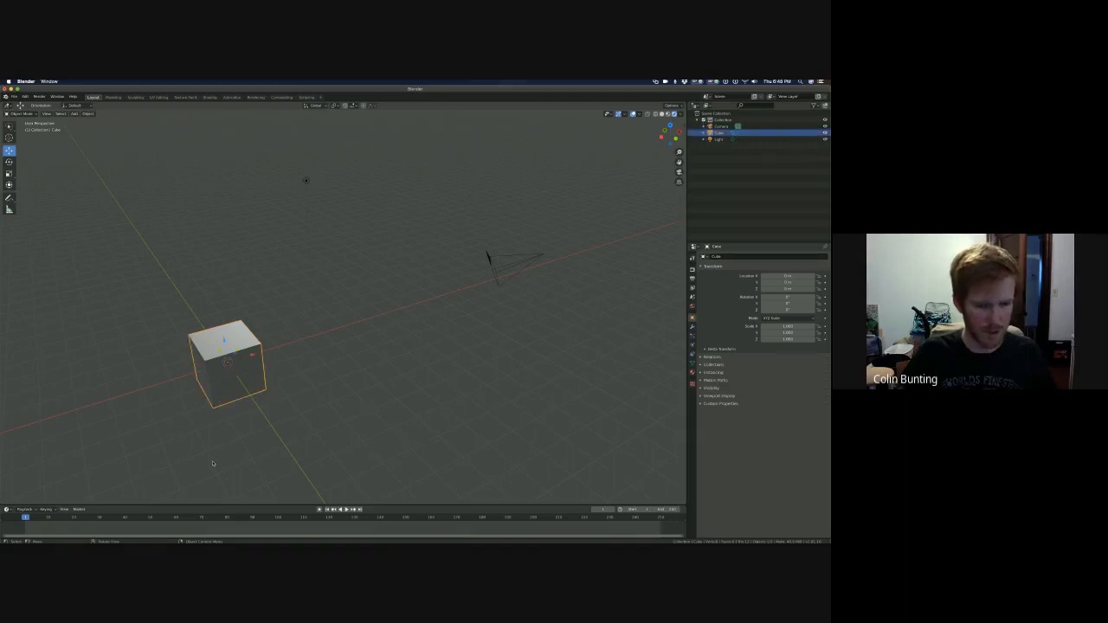
key("g")
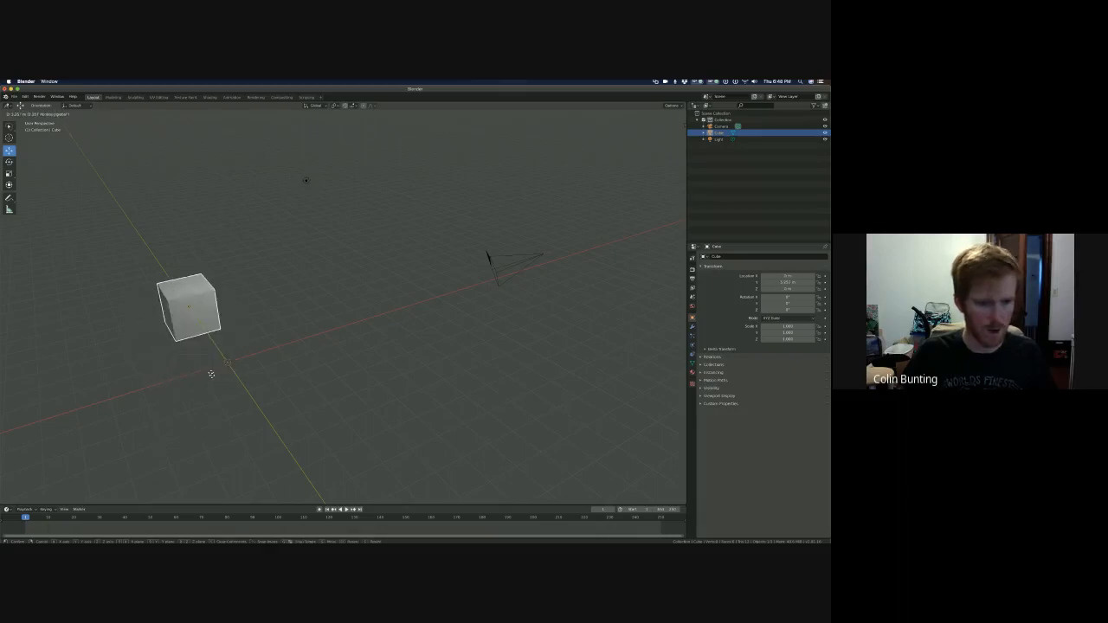
key("y")
key("z")
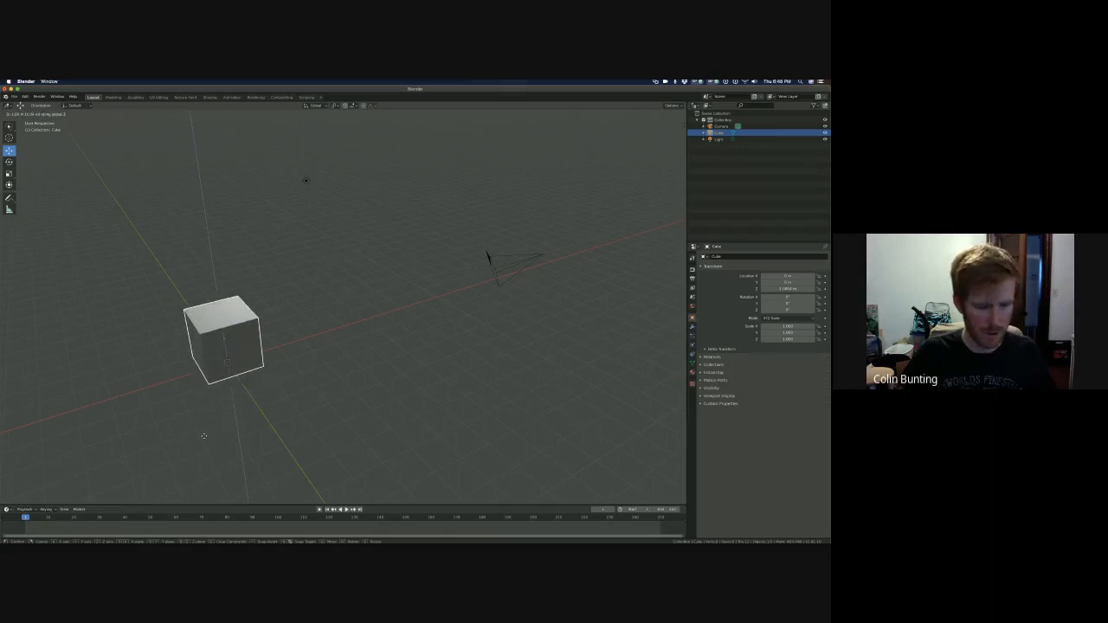
key("y")
key("x")
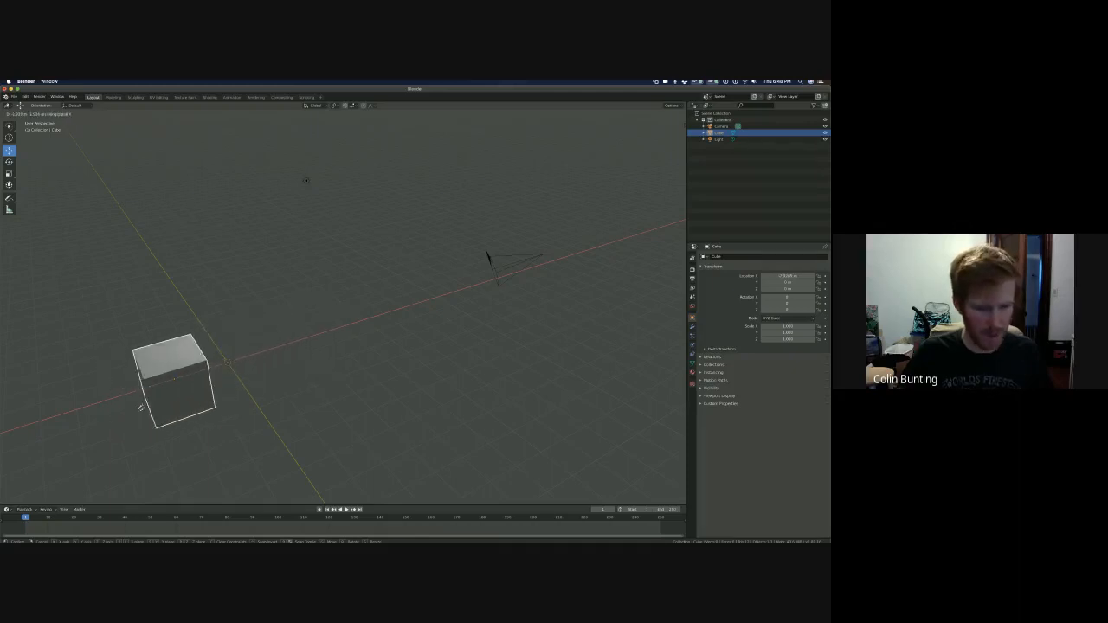
key("y")
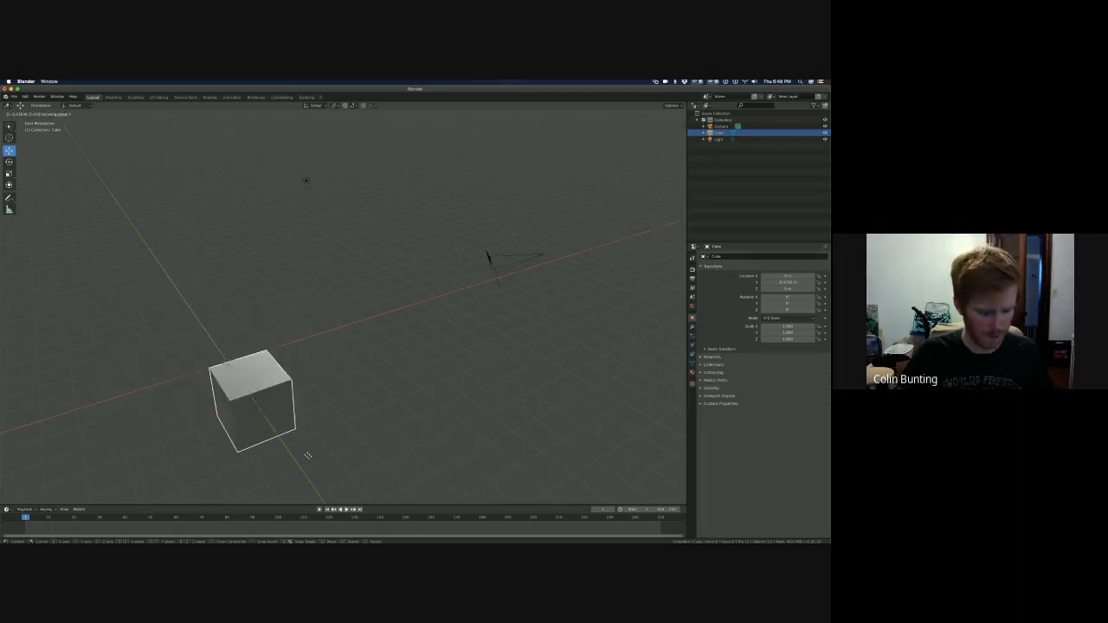
key("z")
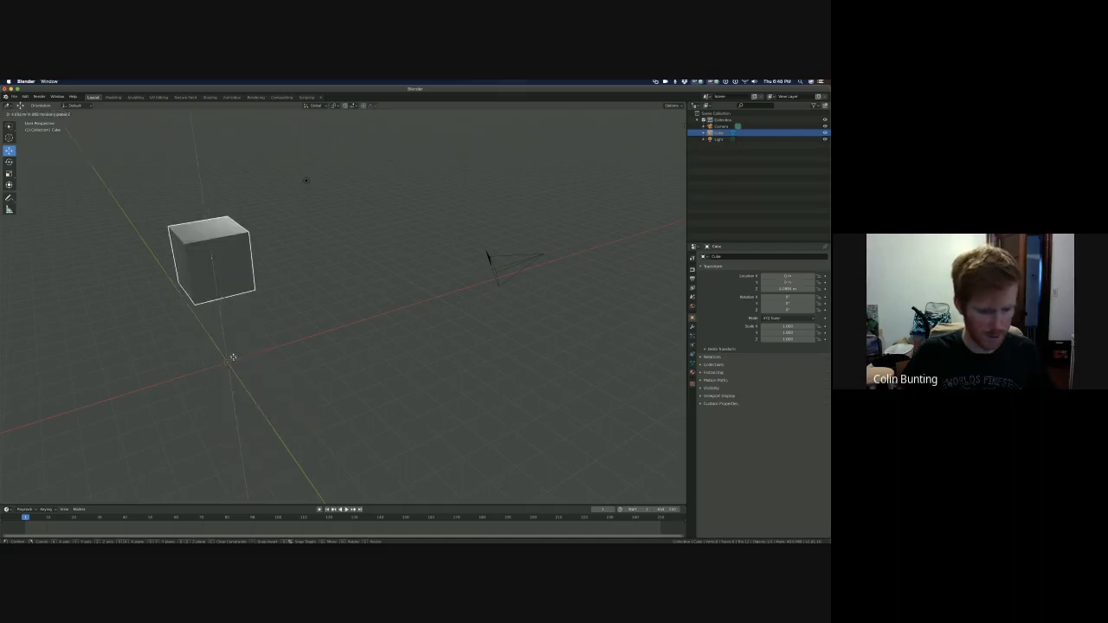
key("y")
key("x")
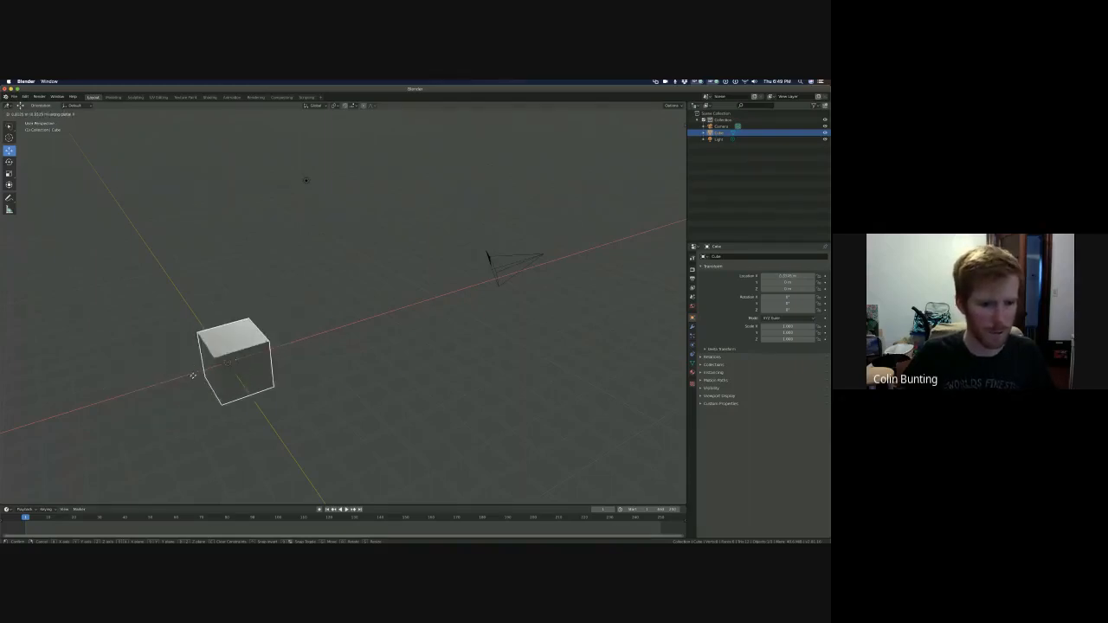
key("Escape")
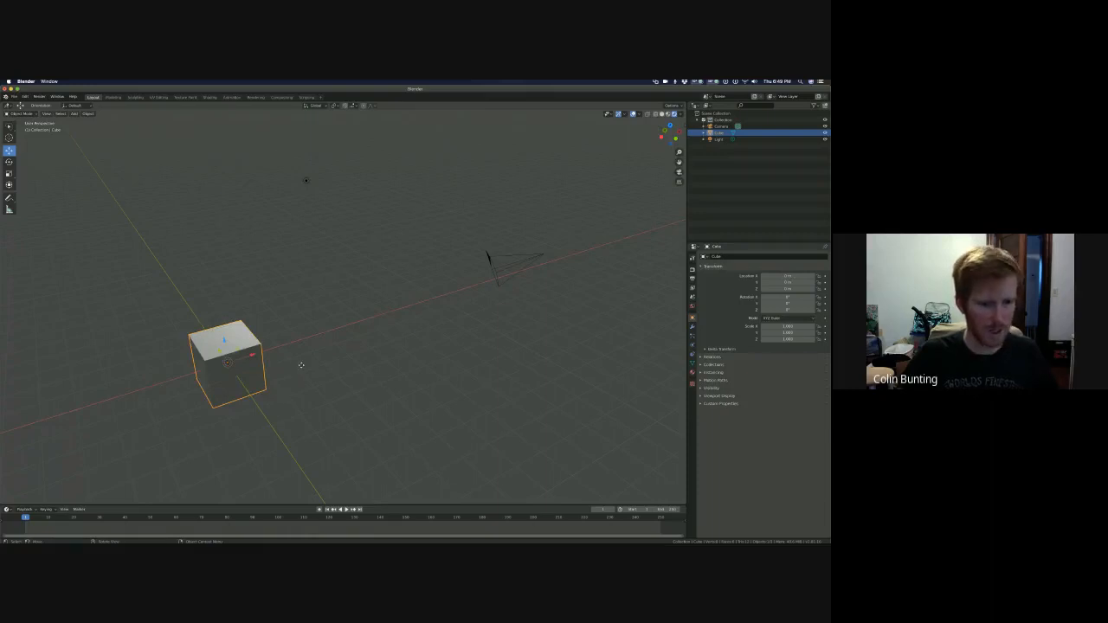
- Try another move of the cube, alternating its constraint between the Z, X and Y axes
key("g")
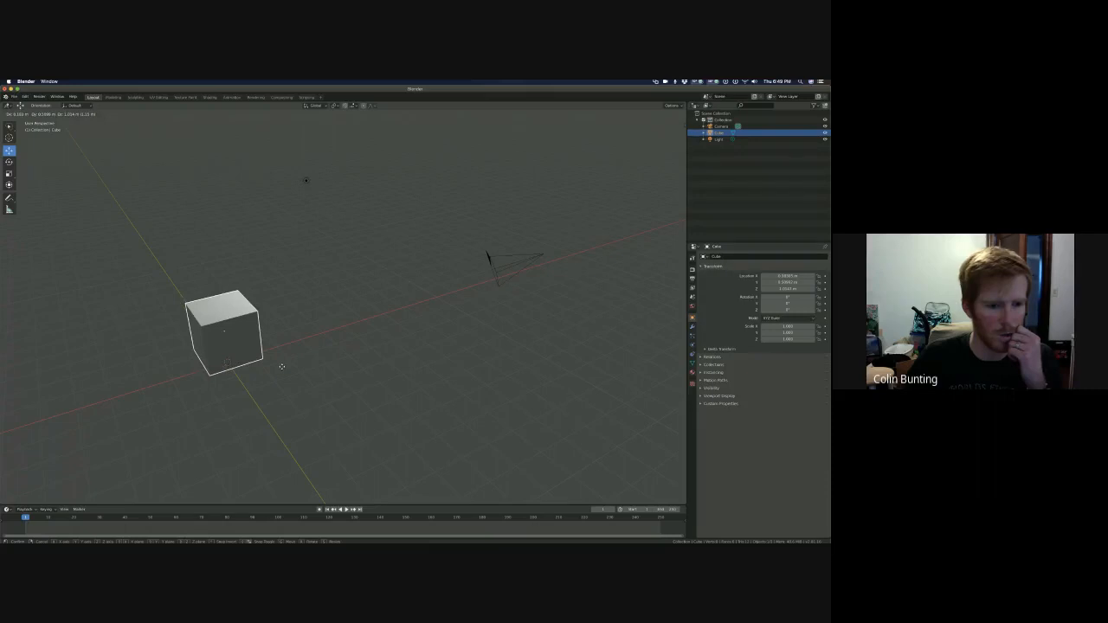
key("z")
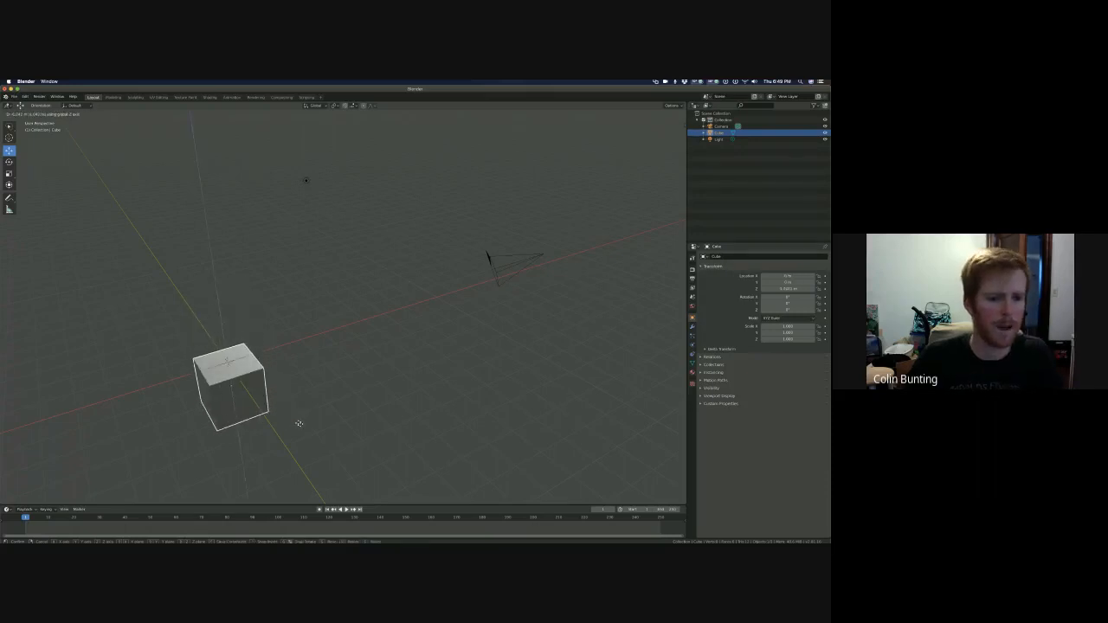
key("x")
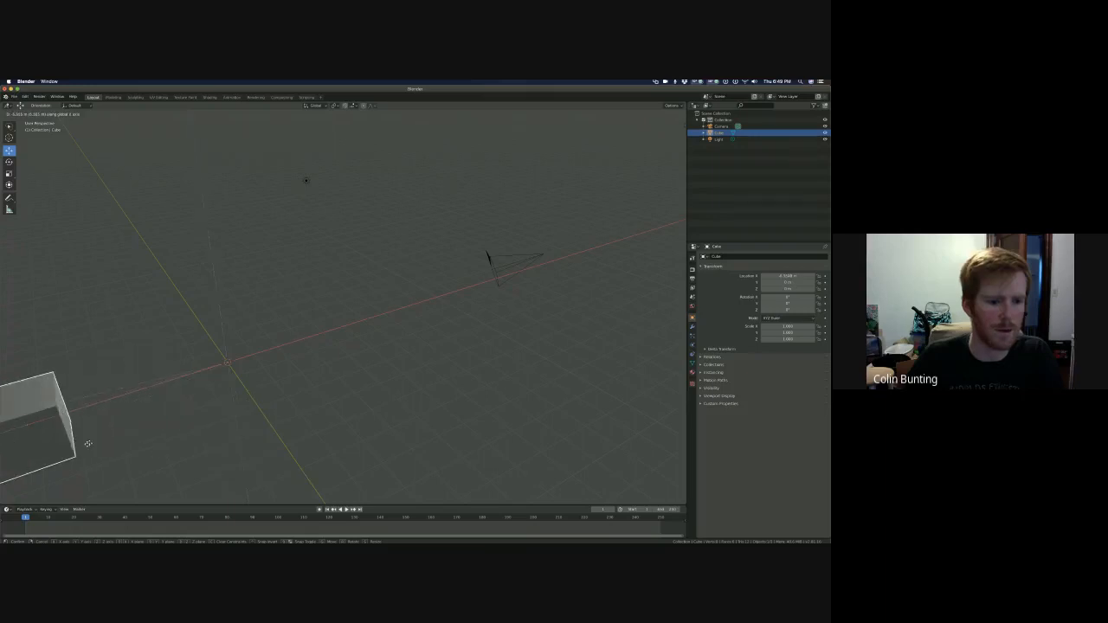
key("z")
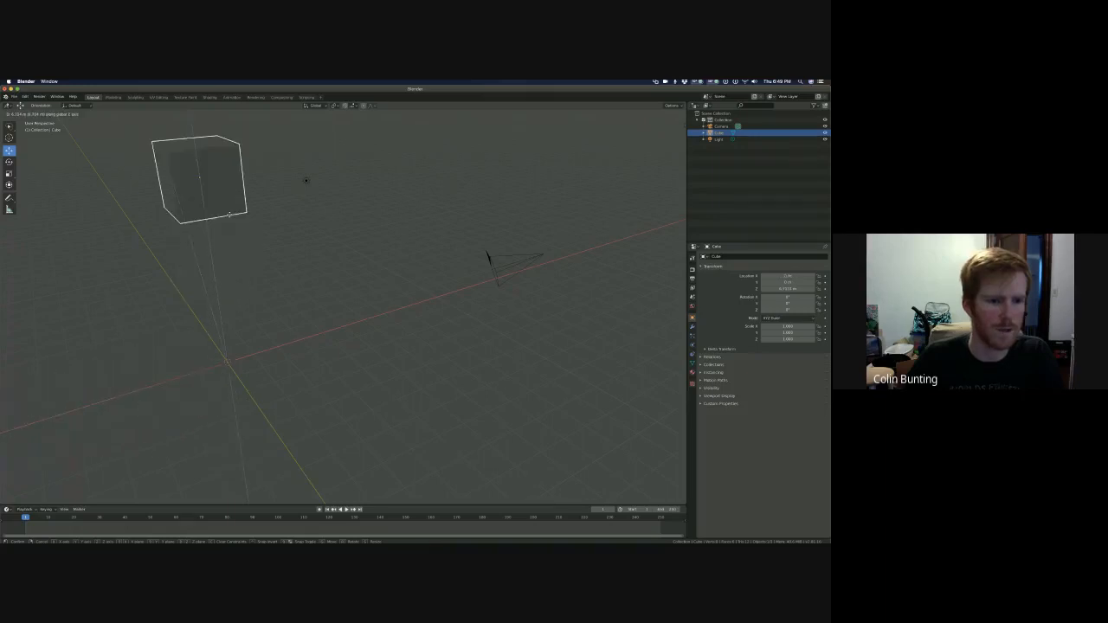
key("y")
key("x")
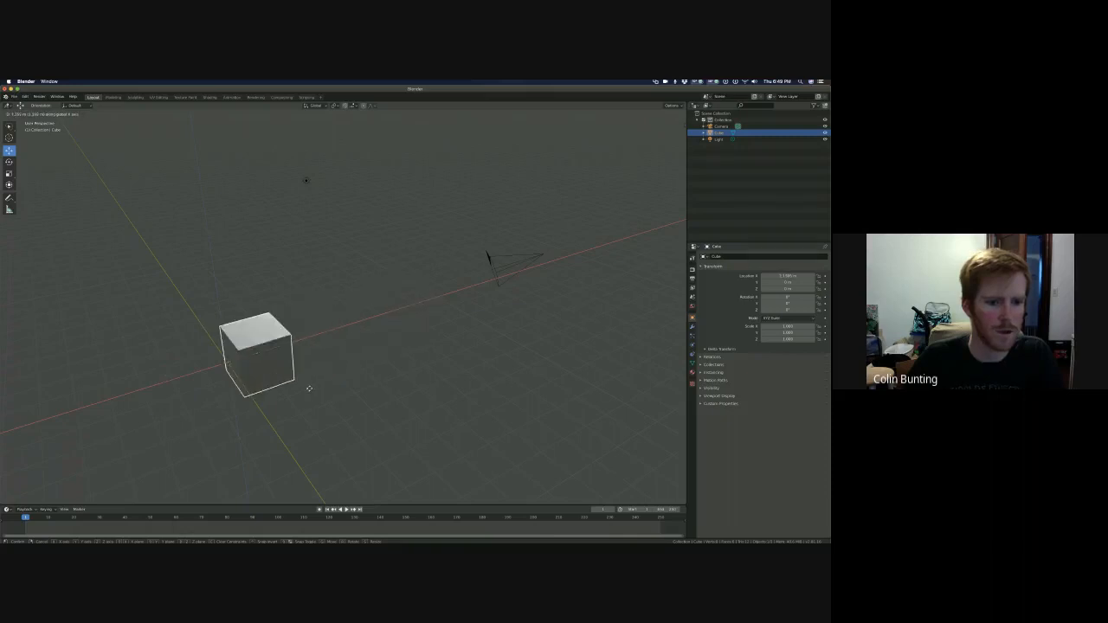
key("z")
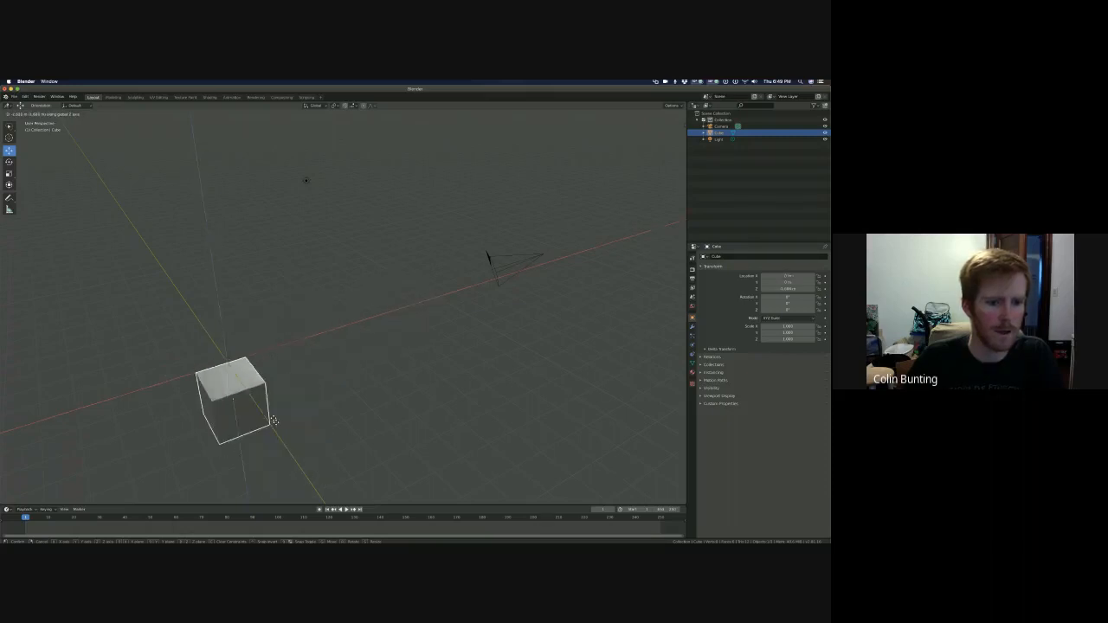
key("x")
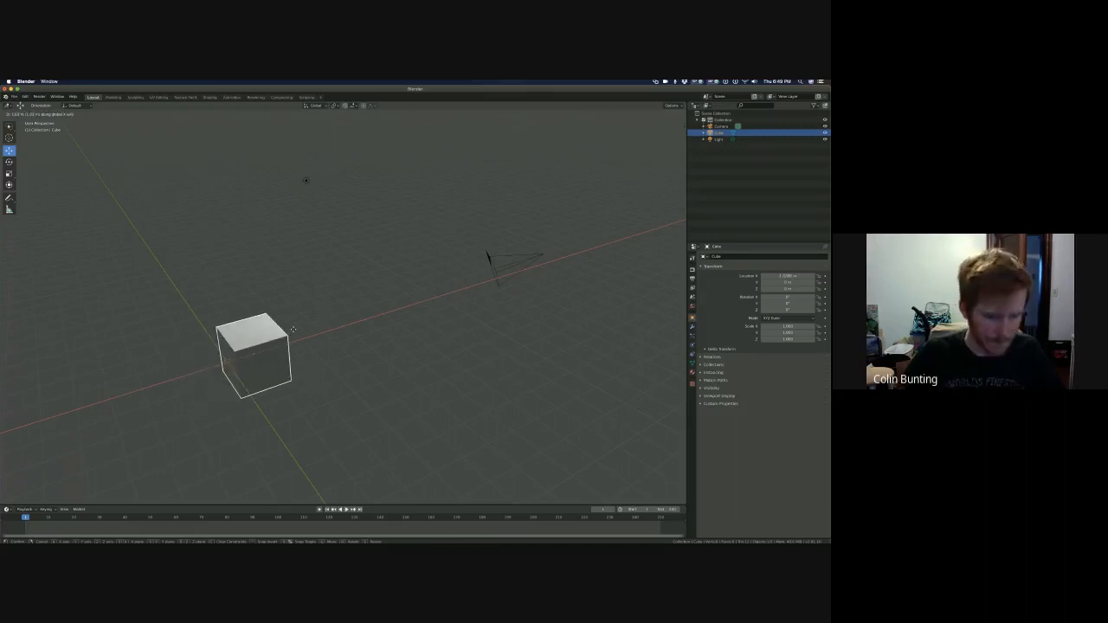
key("Escape")
- Deselect the cube and switch to the Google Meet call in Firefox
middle_click_drag(310, 371, 307, 366)
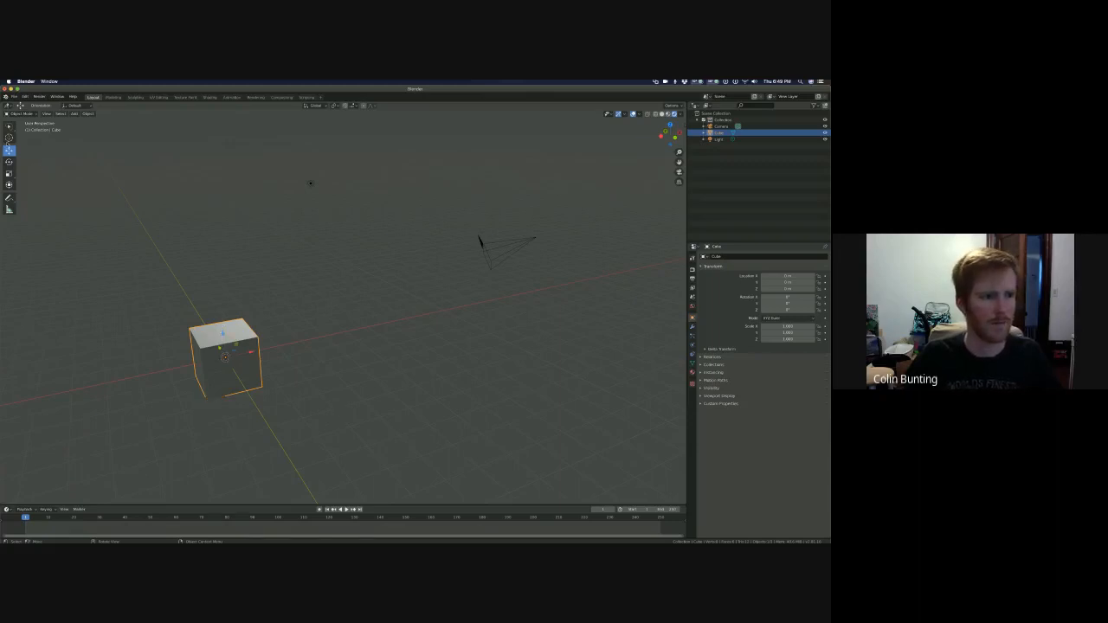
left_click(222, 283)
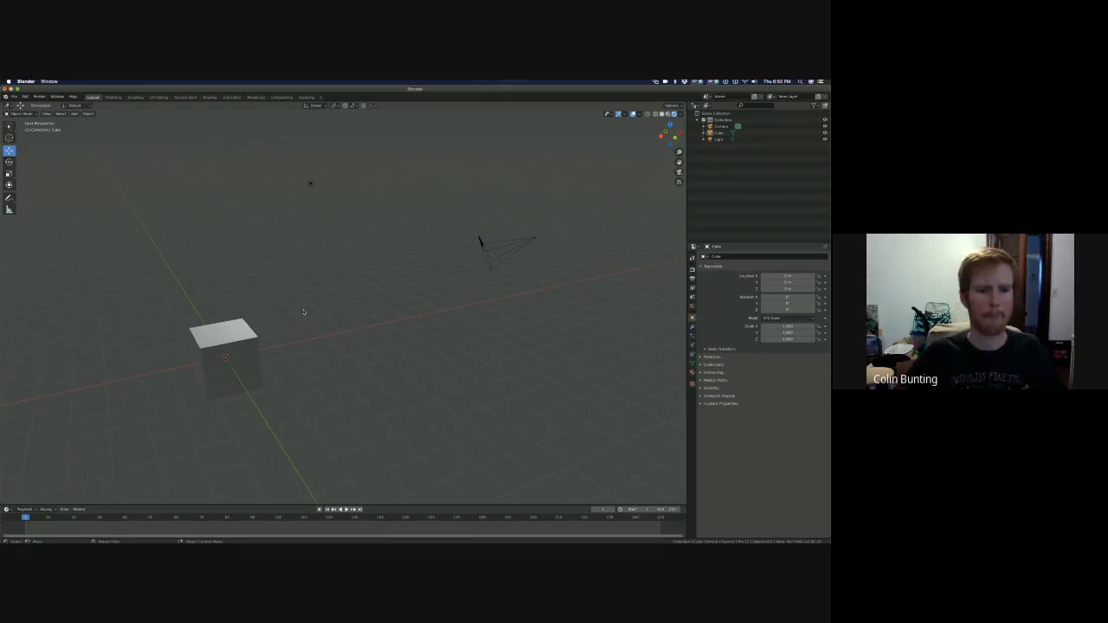
key("super+Tab")
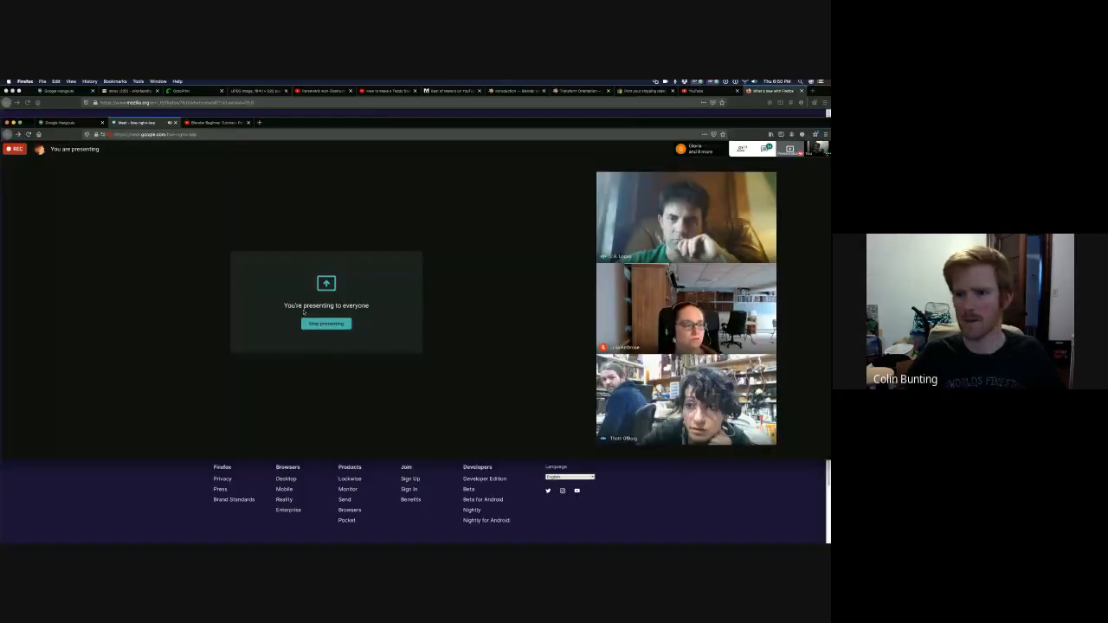
- Switch back to Blender and view the cube from the front, top and right in orthographic views
key("super+Tab")
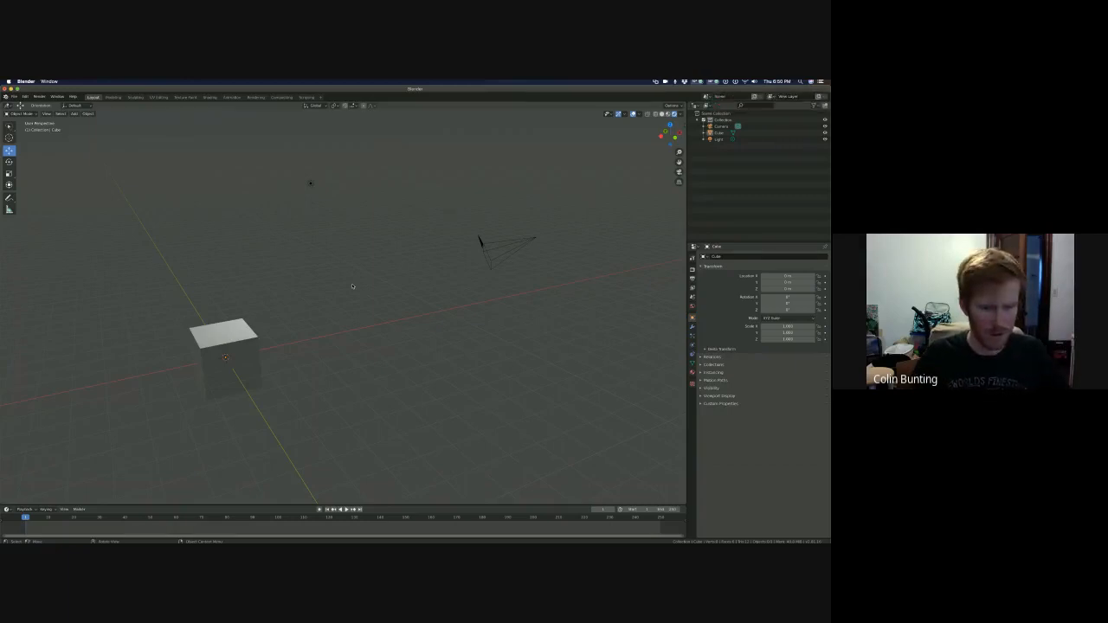
key("KP_7")
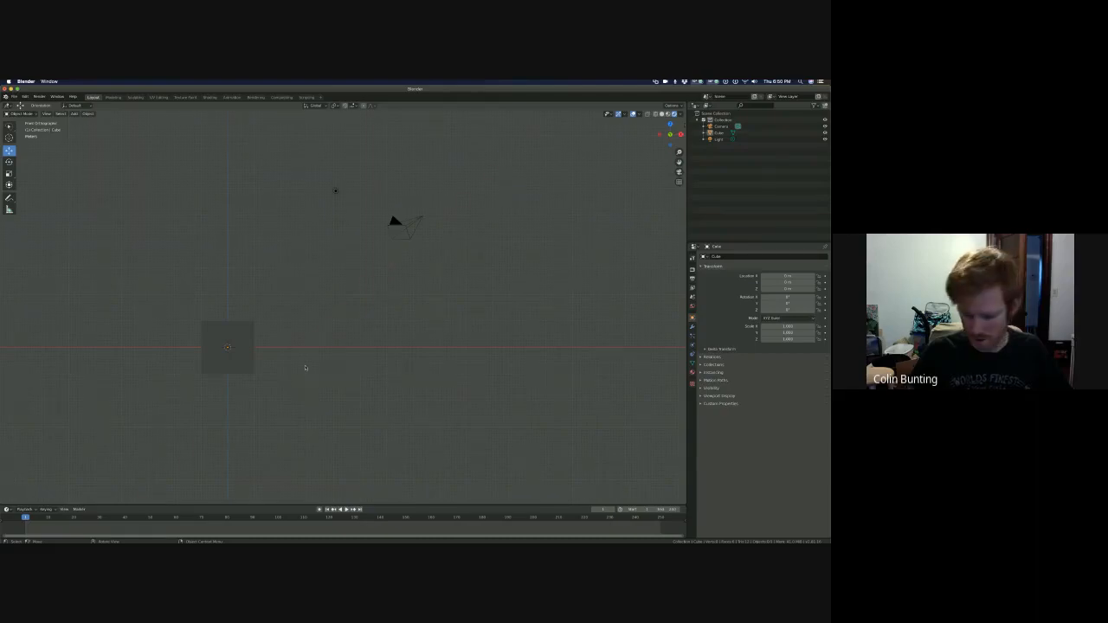
middle_click_drag(306, 368, 325, 359)
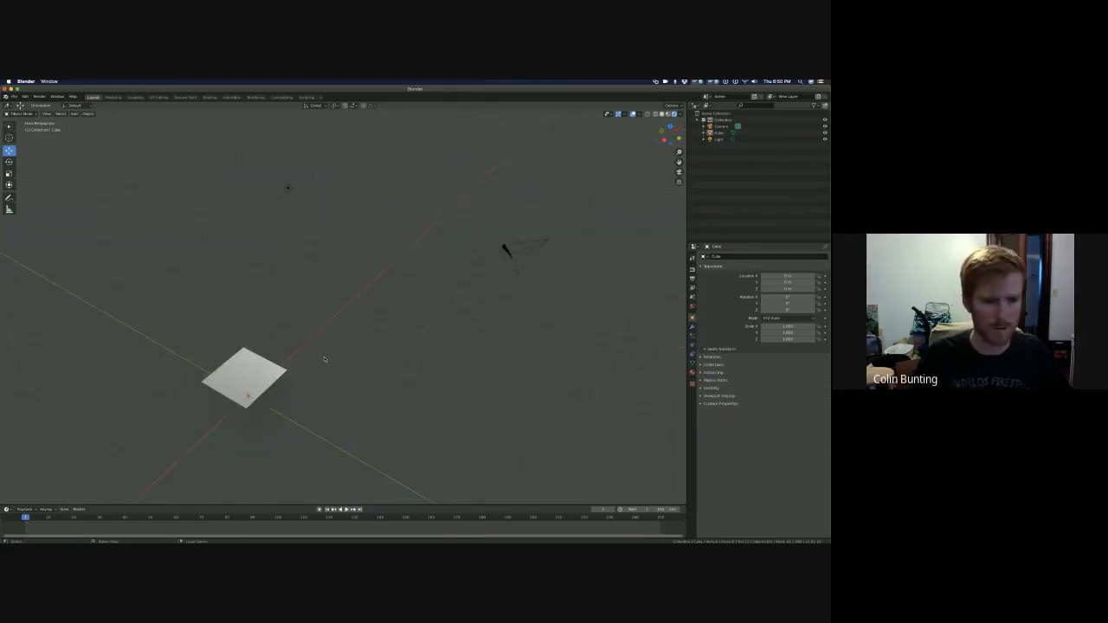
key("KP_7")
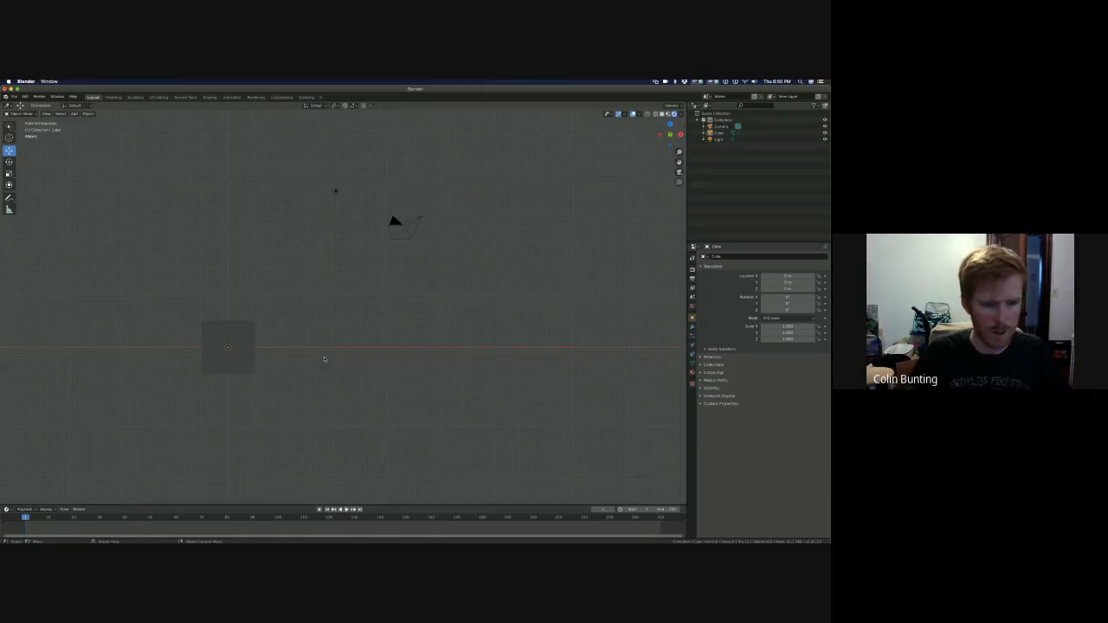
key("KP_2")
key("KP_1")
key("KP_1")
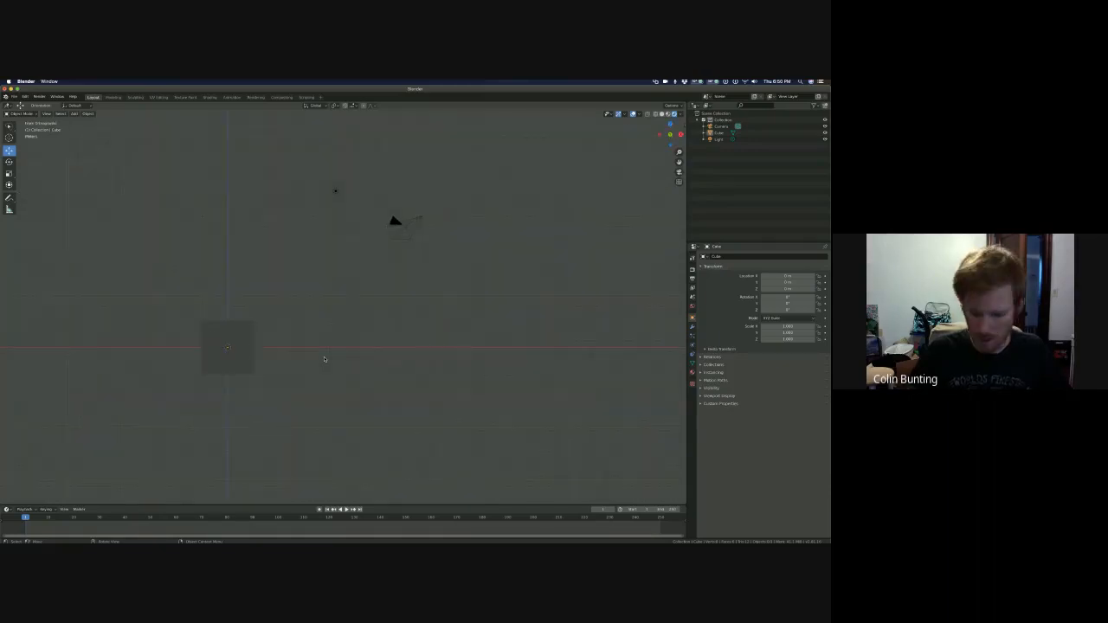
key("KP_7")
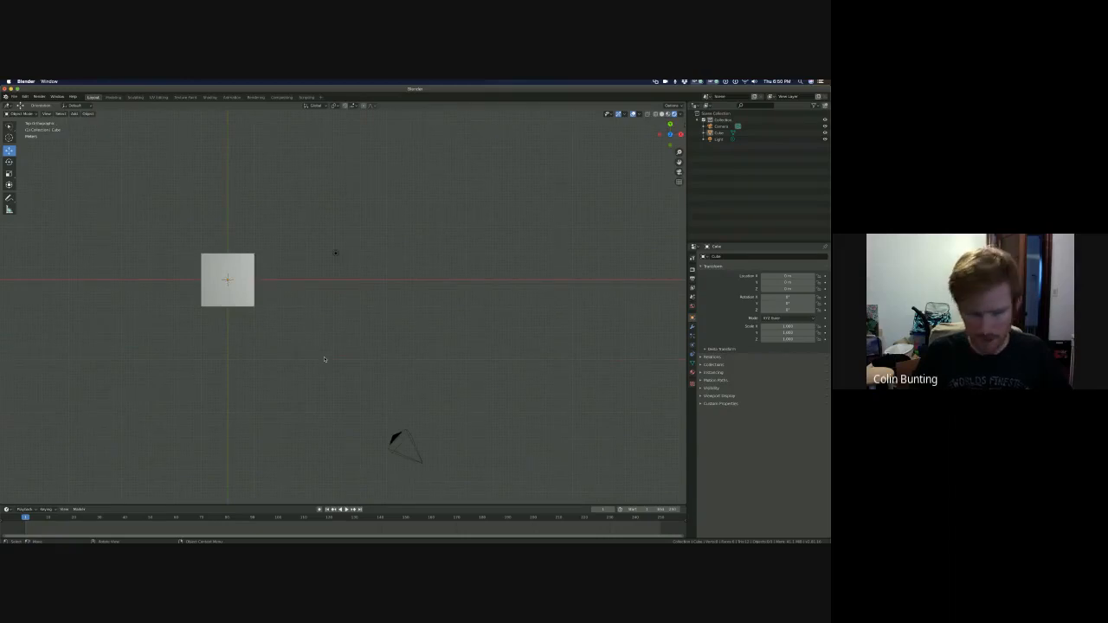
key("KP_3")
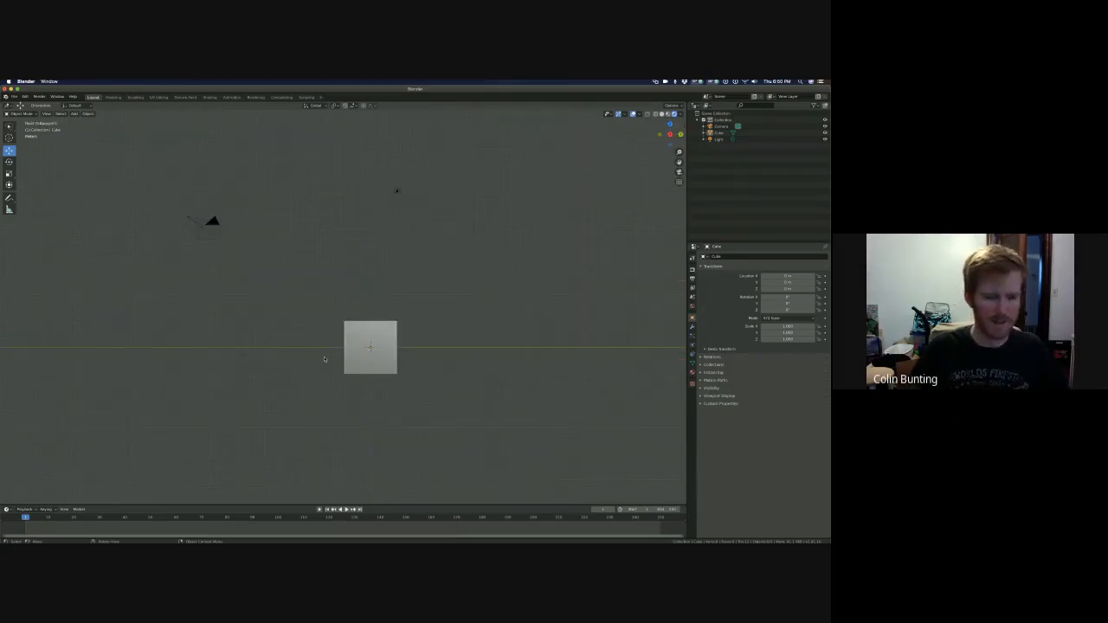
- Orbit around the cube in perspective, then examine it from the front, right and left orthographic views
scroll(324, 359, "left", 5)
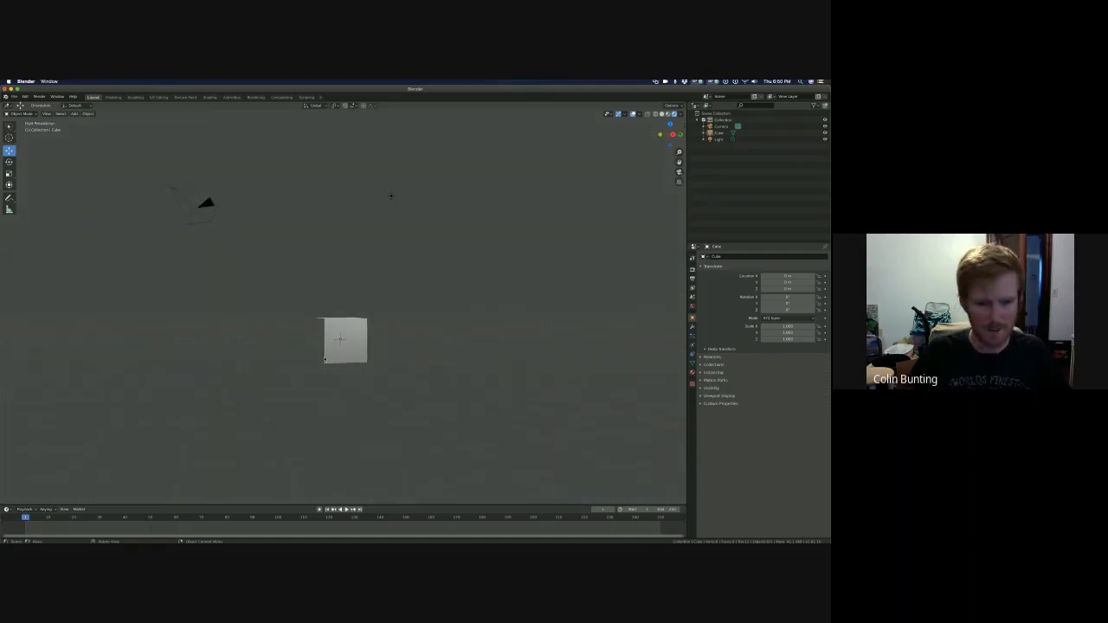
scroll(324, 358, "right", 3)
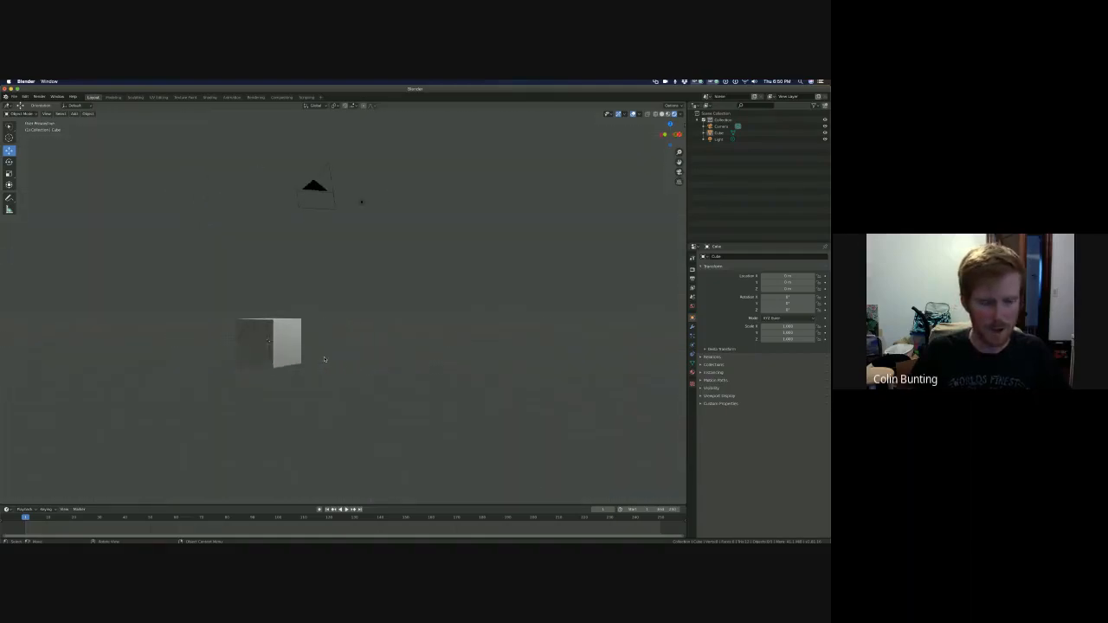
scroll(325, 358, "right", 10)
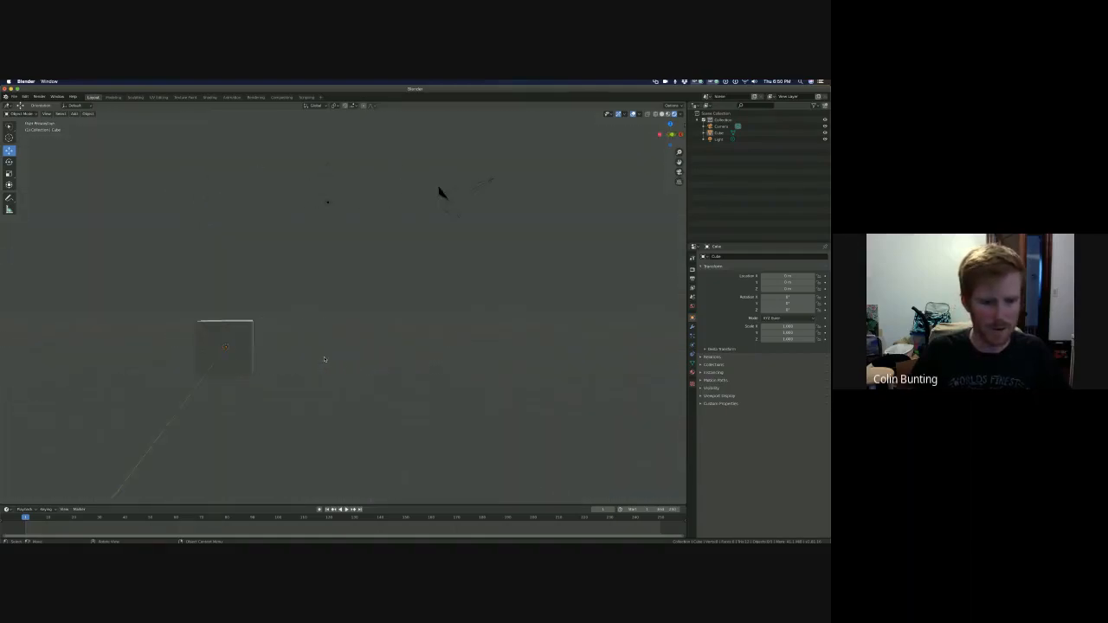
scroll(325, 358, "right", 10)
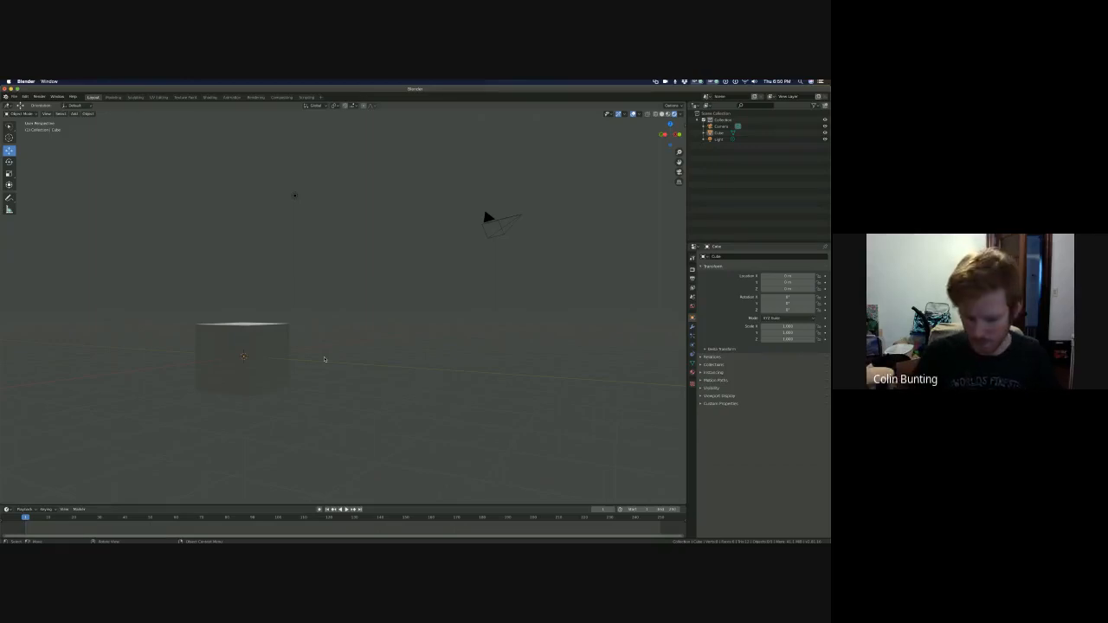
key("KP_7")
key("KP_1")
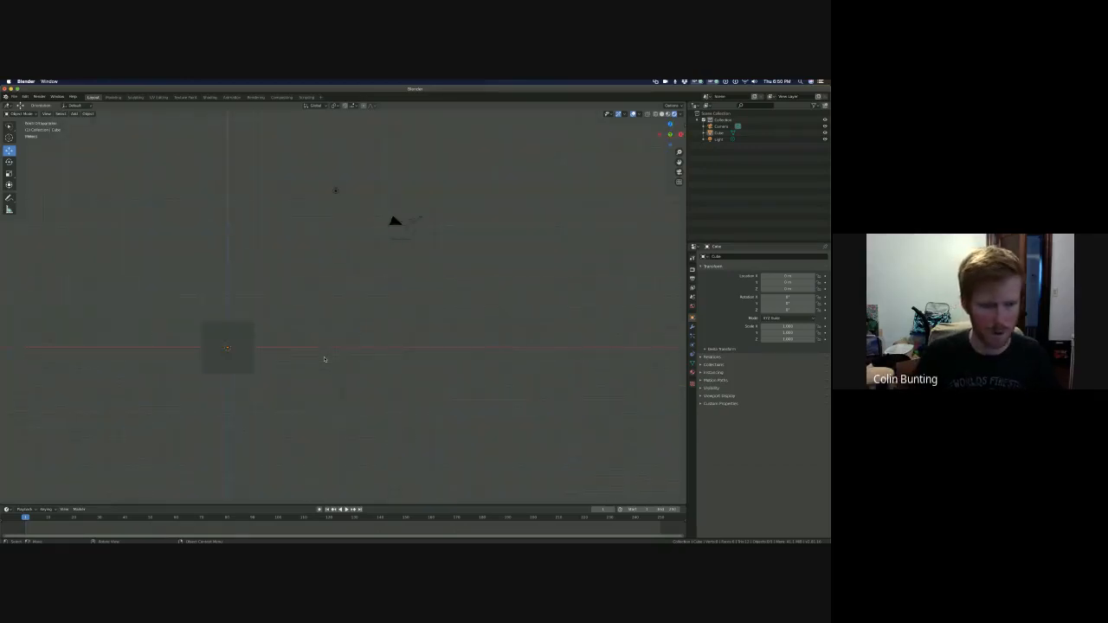
key("KP_3")
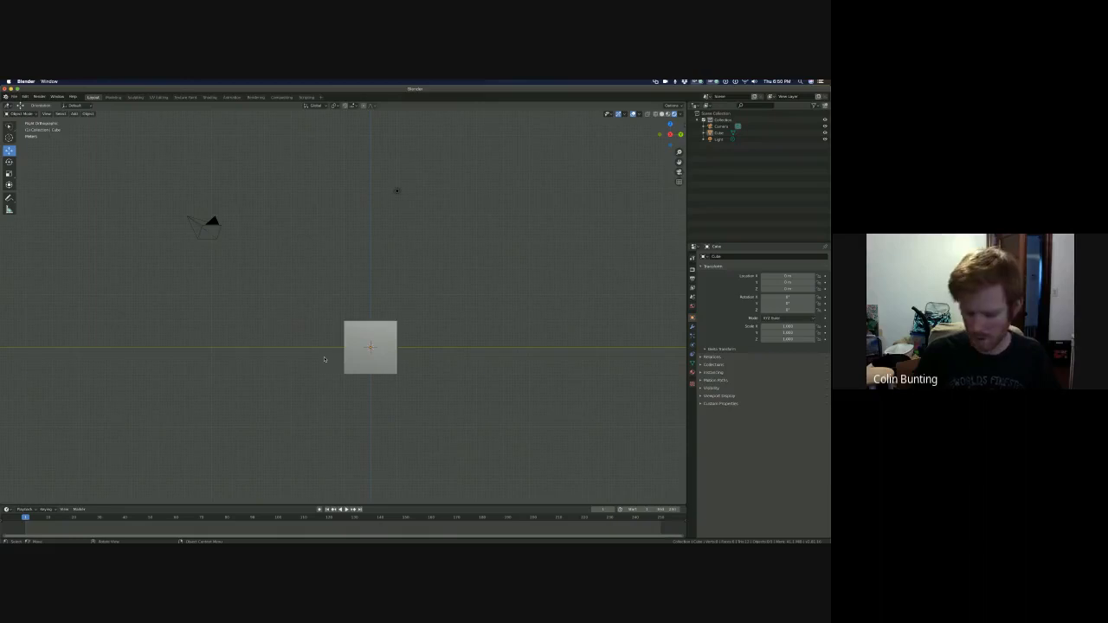
key("ctrl+KP_3")
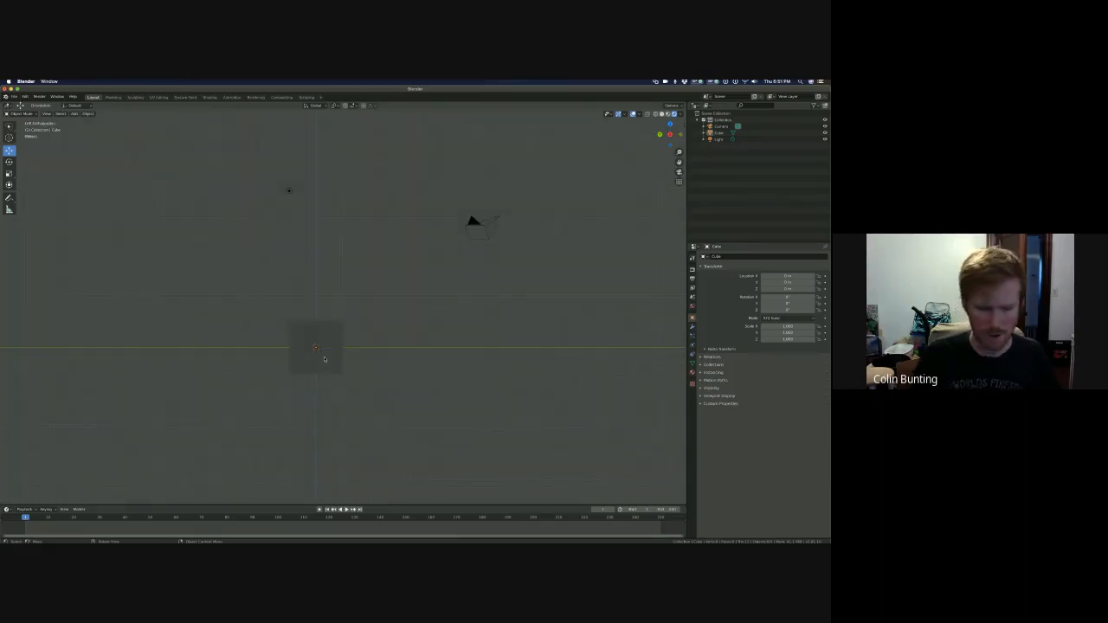
- Rotate the view around the cube in fixed increments and toggle repeatedly between perspective and orthographic projection
key("KP_6")
key("KP_8")
key("KP_4")
key("KP_5")
key("KP_5")
key("KP_5")
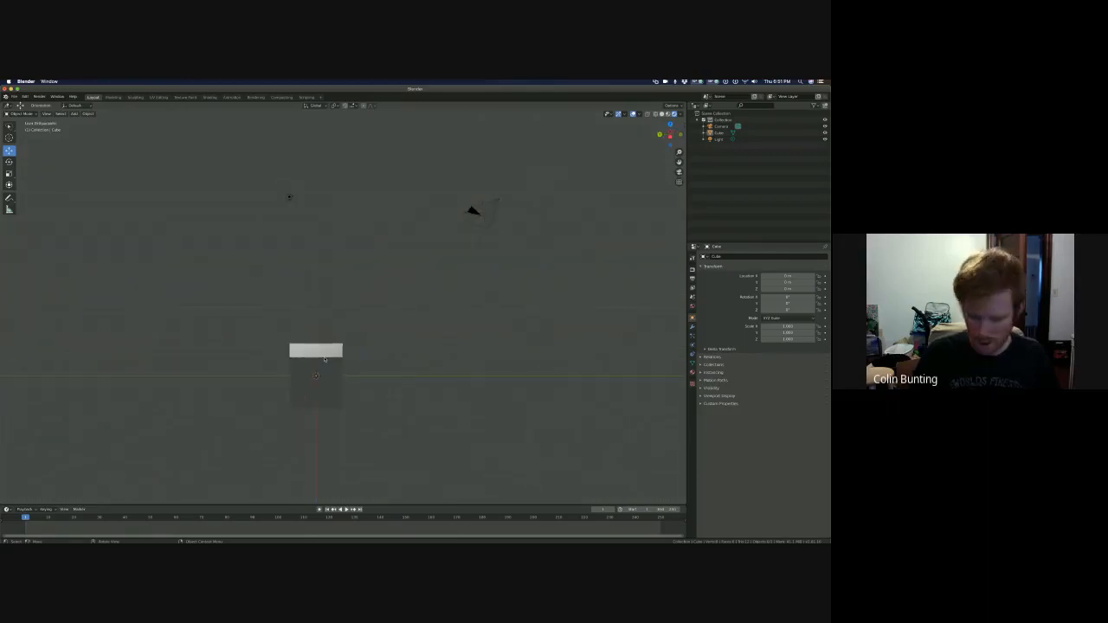
key("KP_5")
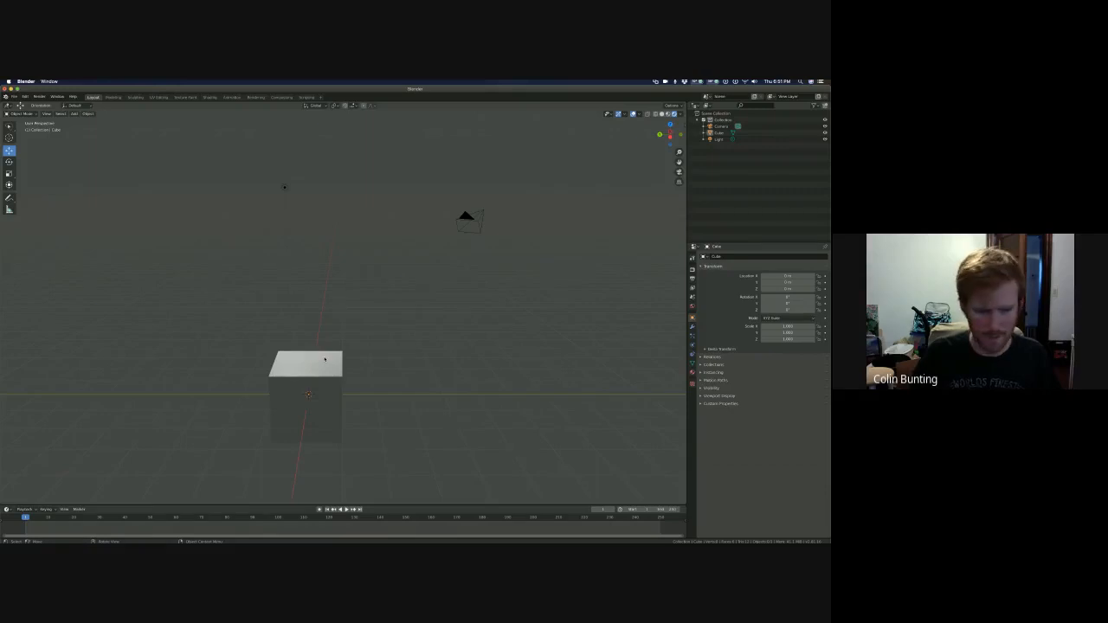
key("KP_5")
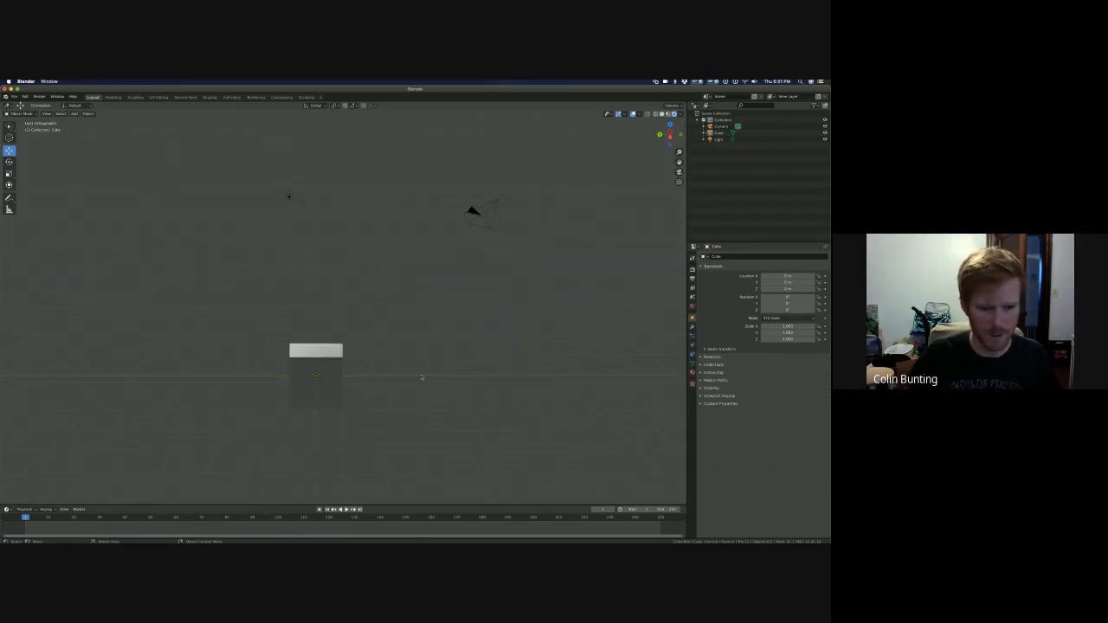
key("KP_5")
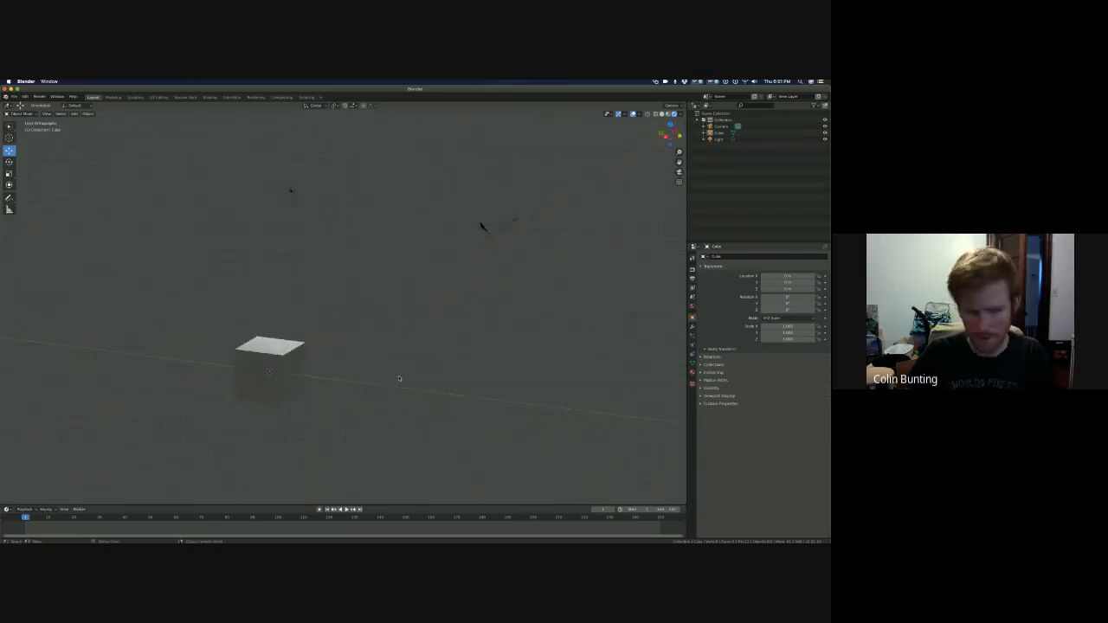
- Snap the view to front orthographic and orbit freely out of it to look around the cube
middle_click_drag(380, 383, 410, 388)
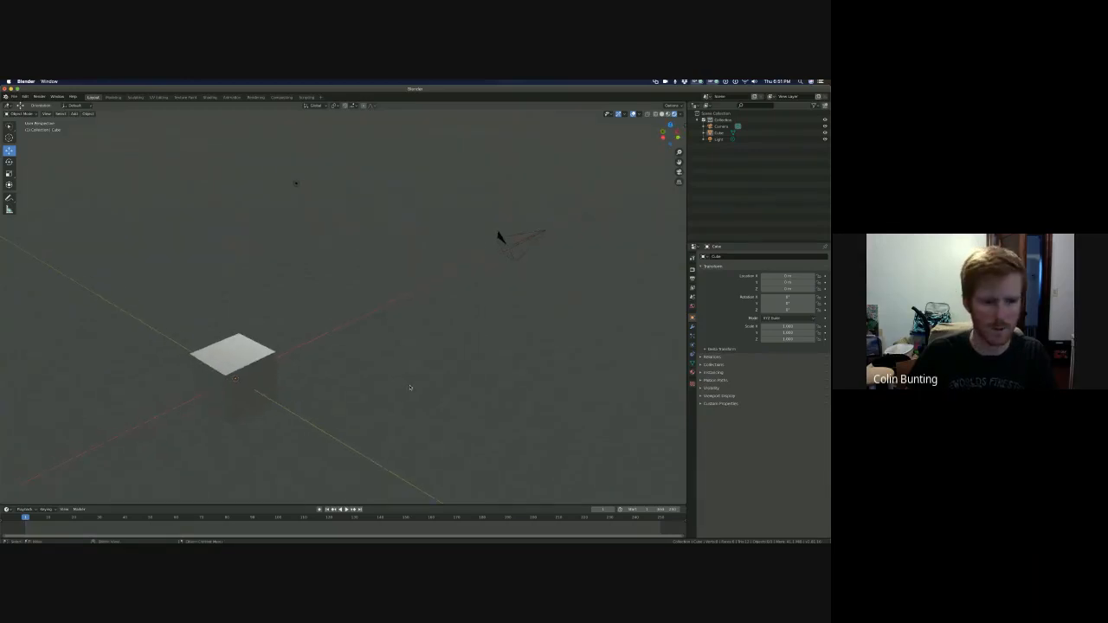
key("KP_1")
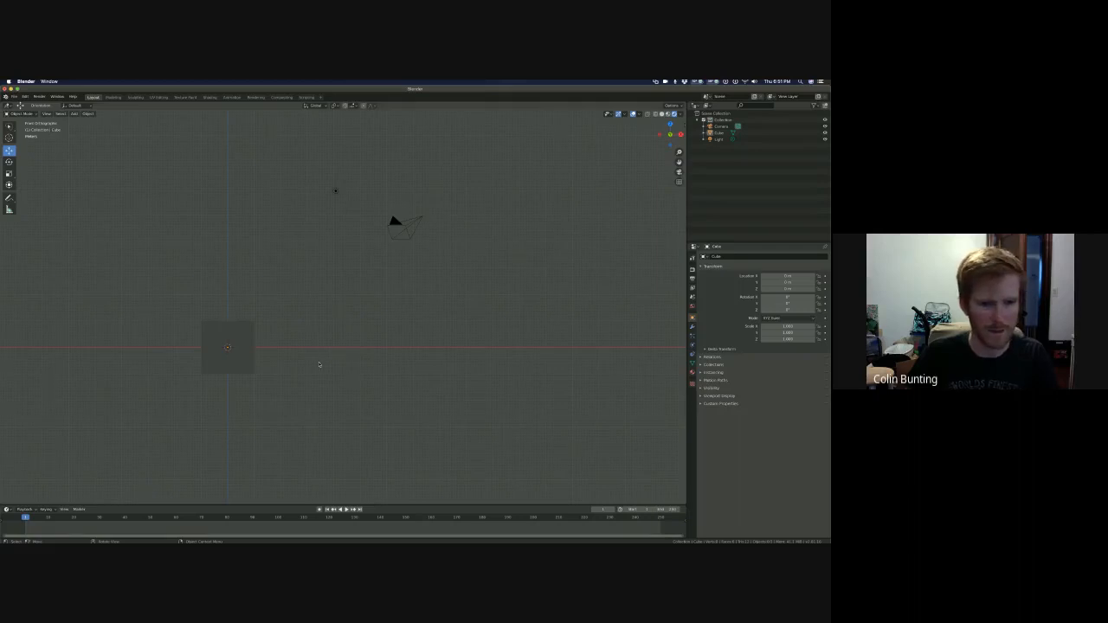
middle_click_drag(319, 364, 281, 366)
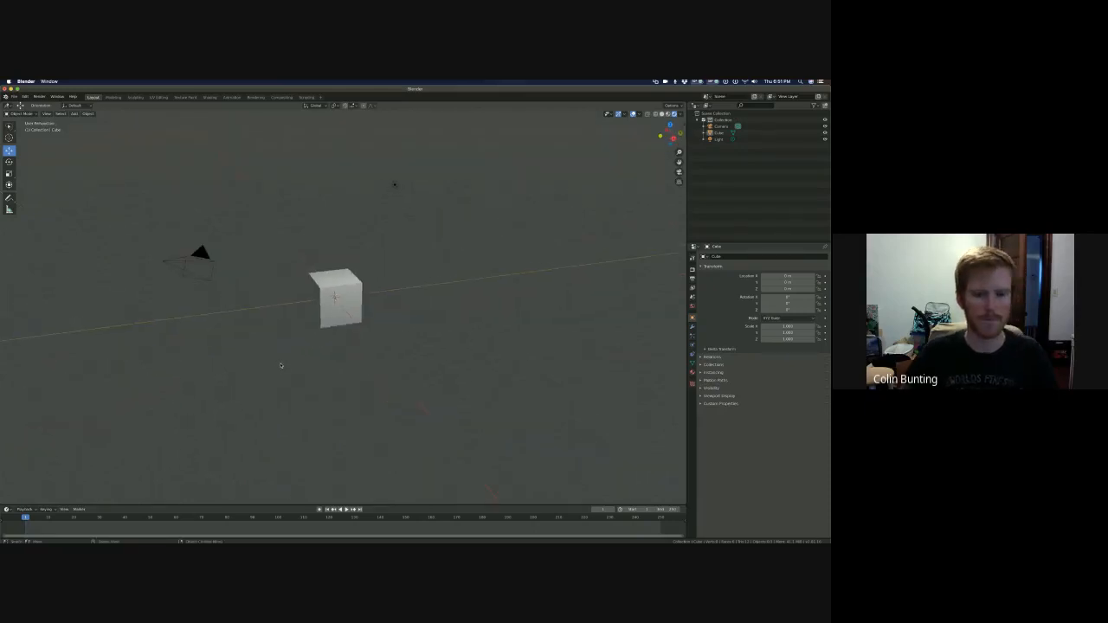
mouse_move(256, 327)
middle_mouse_down()
mouse_move(195, 347)
mouse_move(245, 360)
mouse_move(255, 342)
mouse_move(243, 322)
middle_mouse_up()
- Select the cube and undo a slight free move of it
left_click(244, 323)
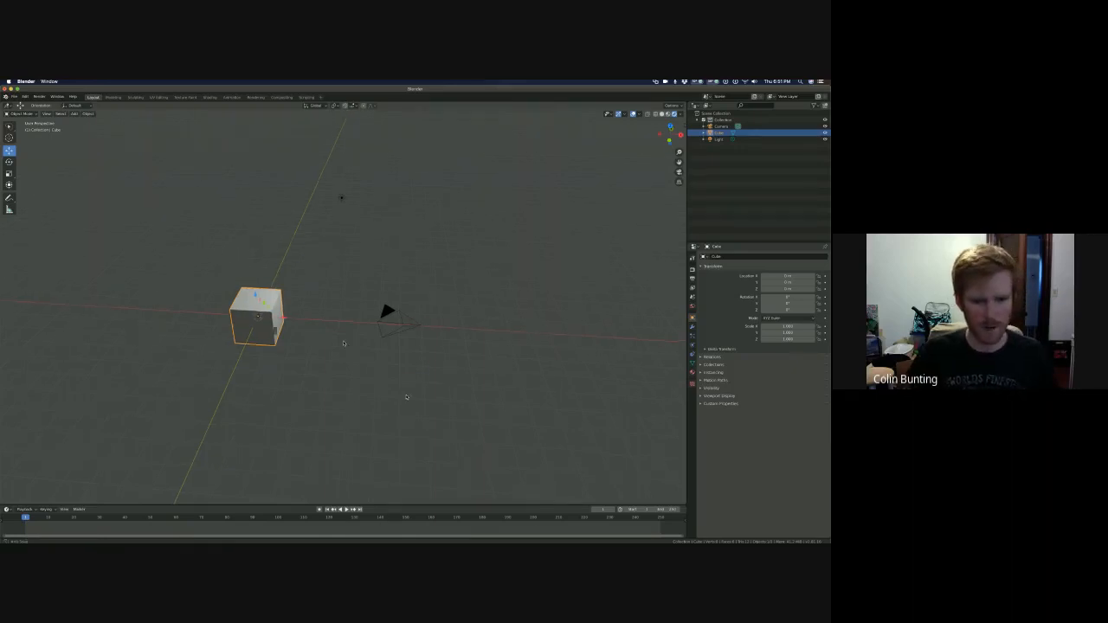
middle_click_drag(406, 397, 337, 381)
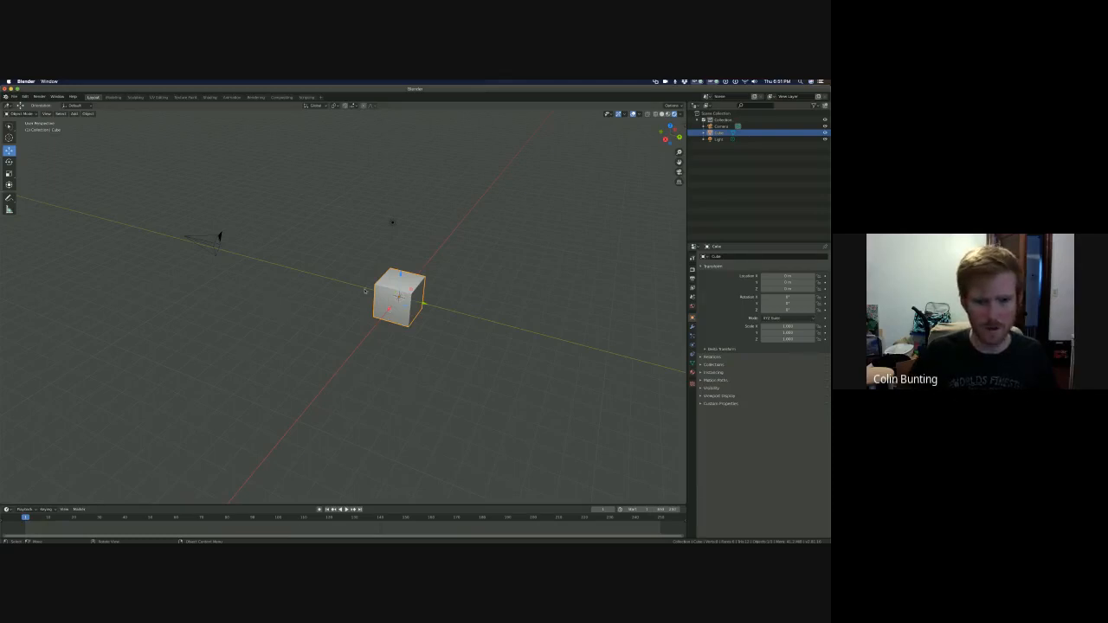
left_click_drag(365, 291, 363, 292)
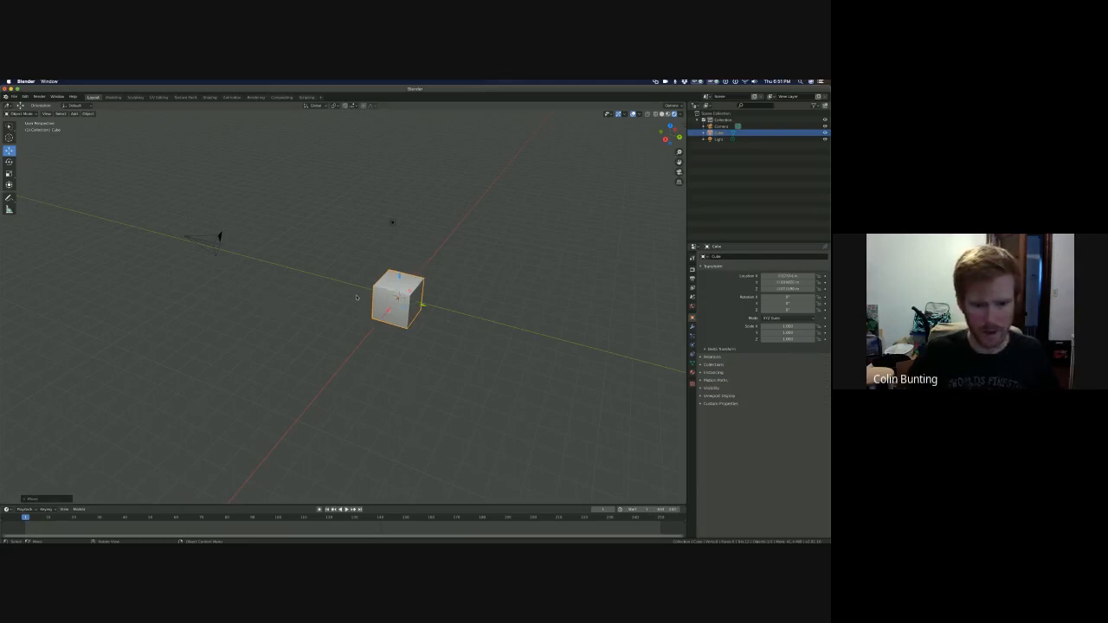
key("ctrl+z")
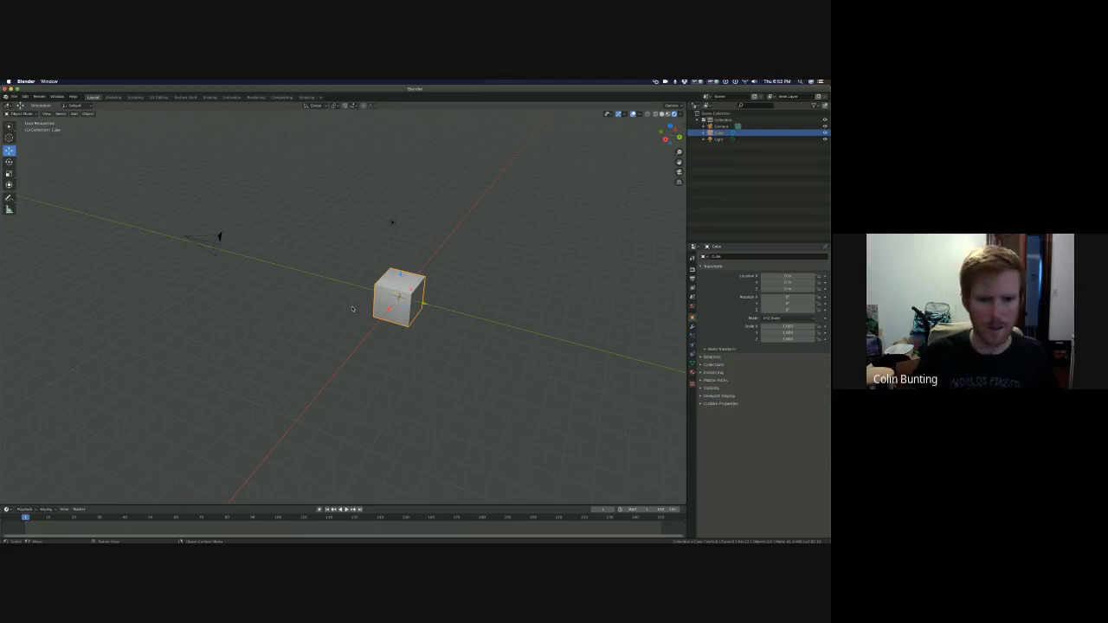
- Frame the view on the selected cube and zoom in and out around it
key("KP_Decimal")
scroll(355, 311, "down", 2)
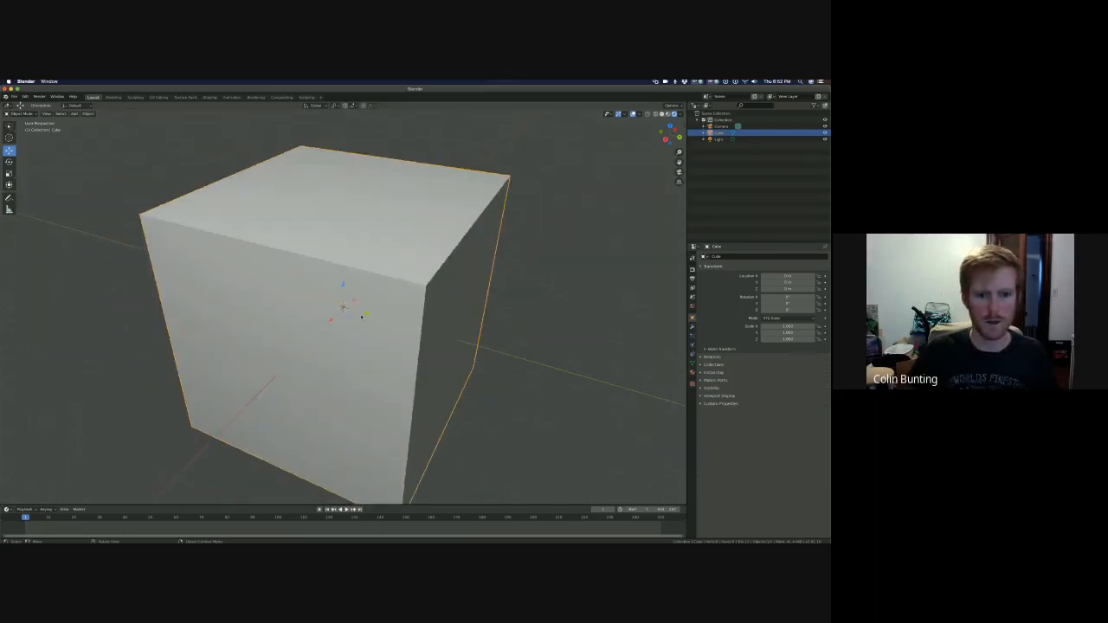
mouse_move(438, 372)
middle_mouse_down()
mouse_move(321, 374)
mouse_move(434, 370)
middle_mouse_up()
scroll(434, 370, "down", 5)
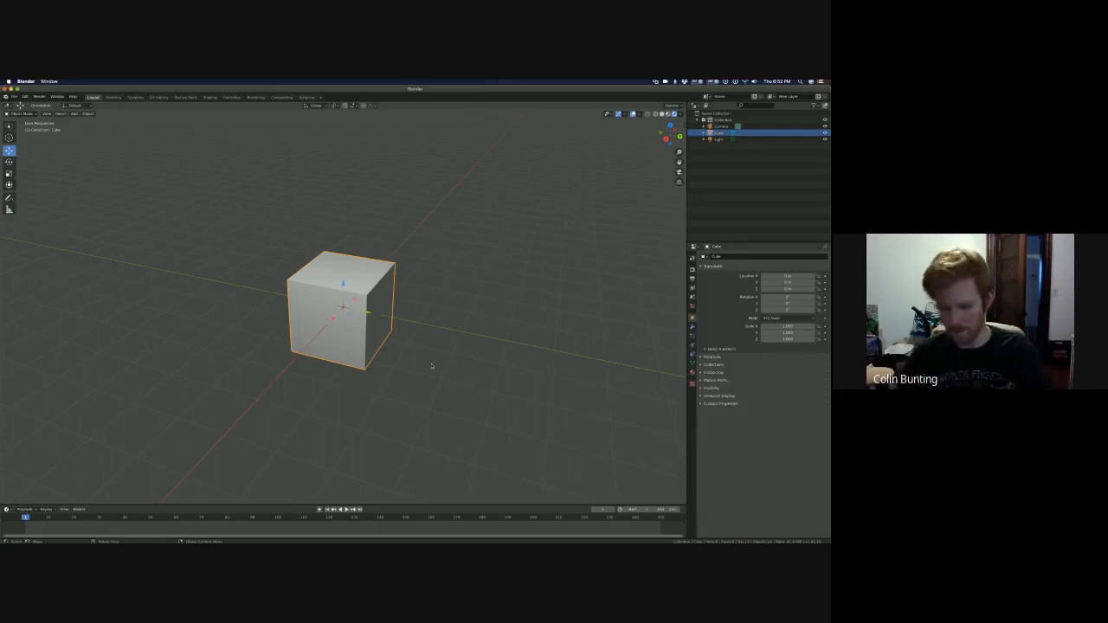
scroll(432, 365, "up", 6)
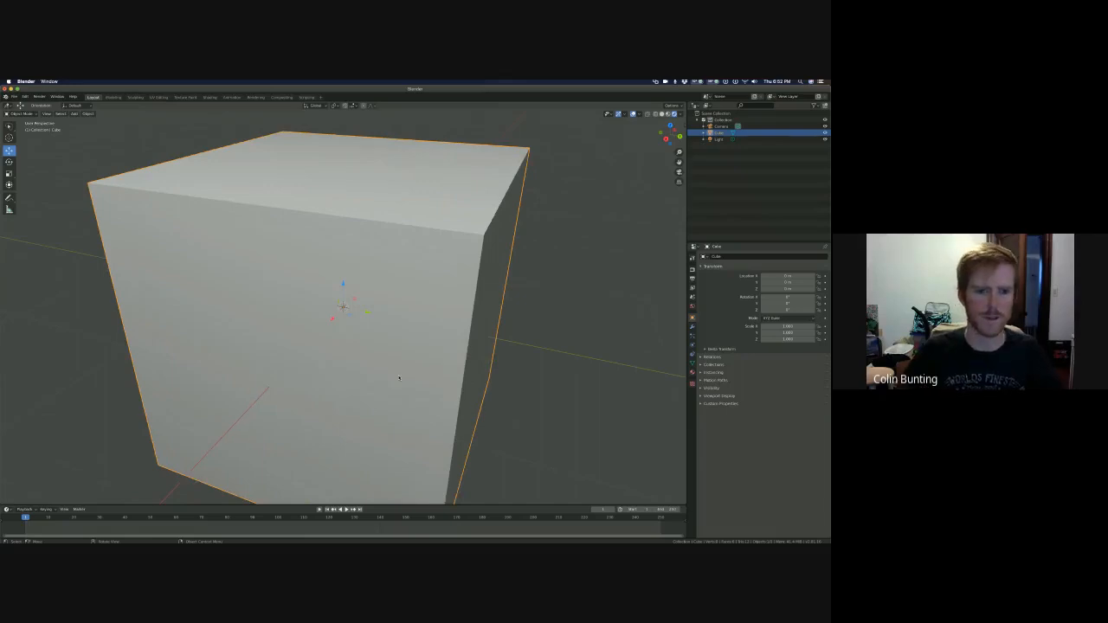
scroll(399, 378, "up", 2)
scroll(395, 290, "down", 10)
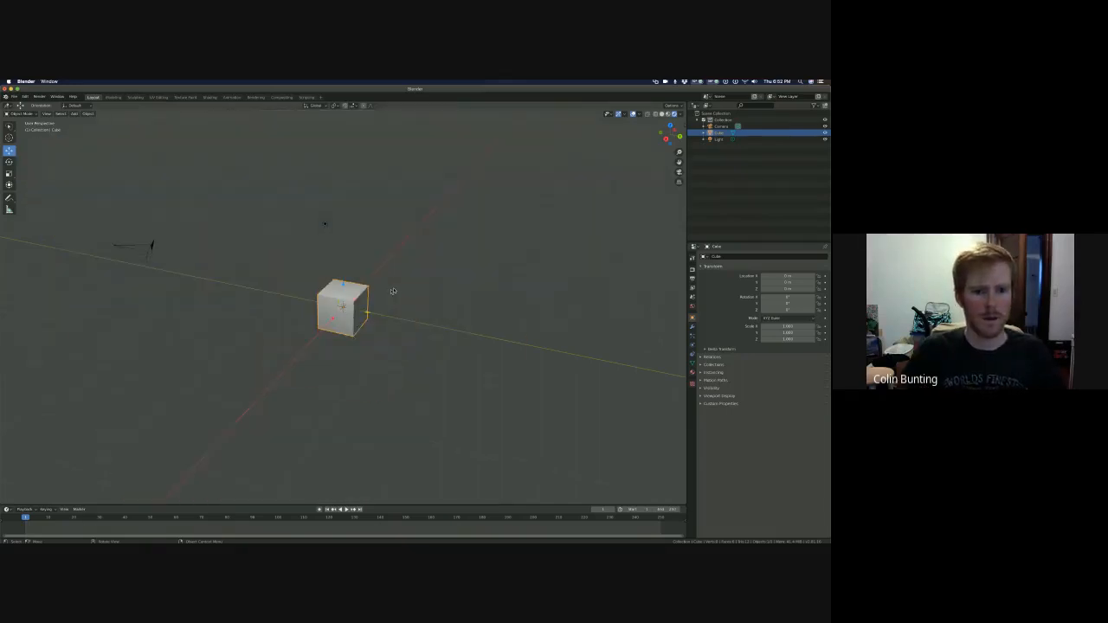
mouse_move(299, 328)
middle_mouse_down()
mouse_move(314, 329)
mouse_move(297, 332)
middle_mouse_up()
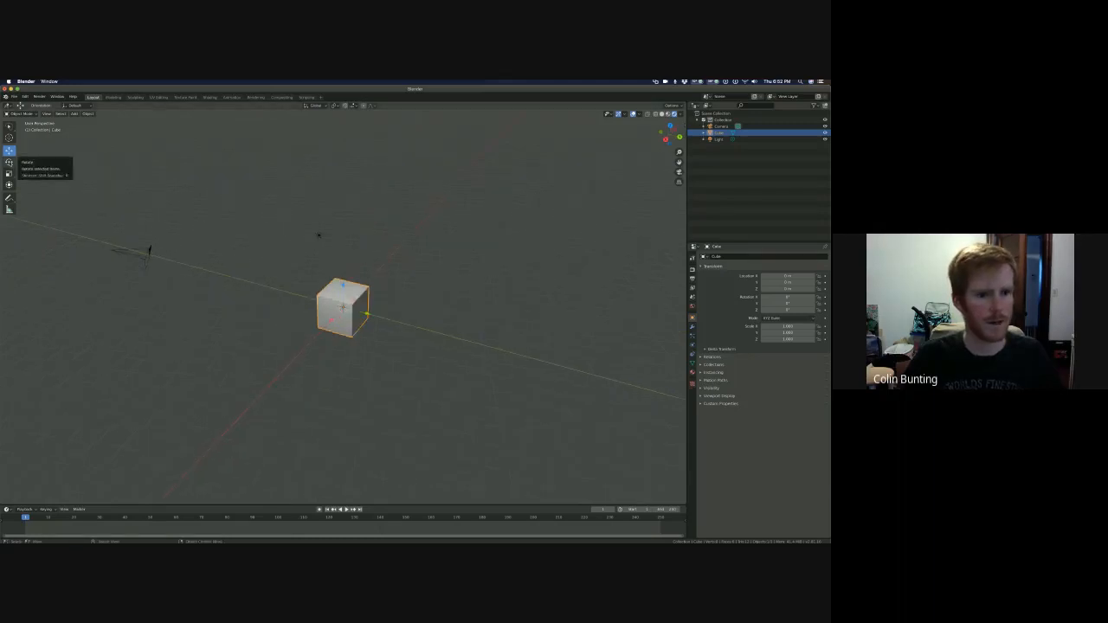
- Activate the Rotate tool, try rotating the cube freely with the gizmo, and restore its original orientation
left_click(9, 162)
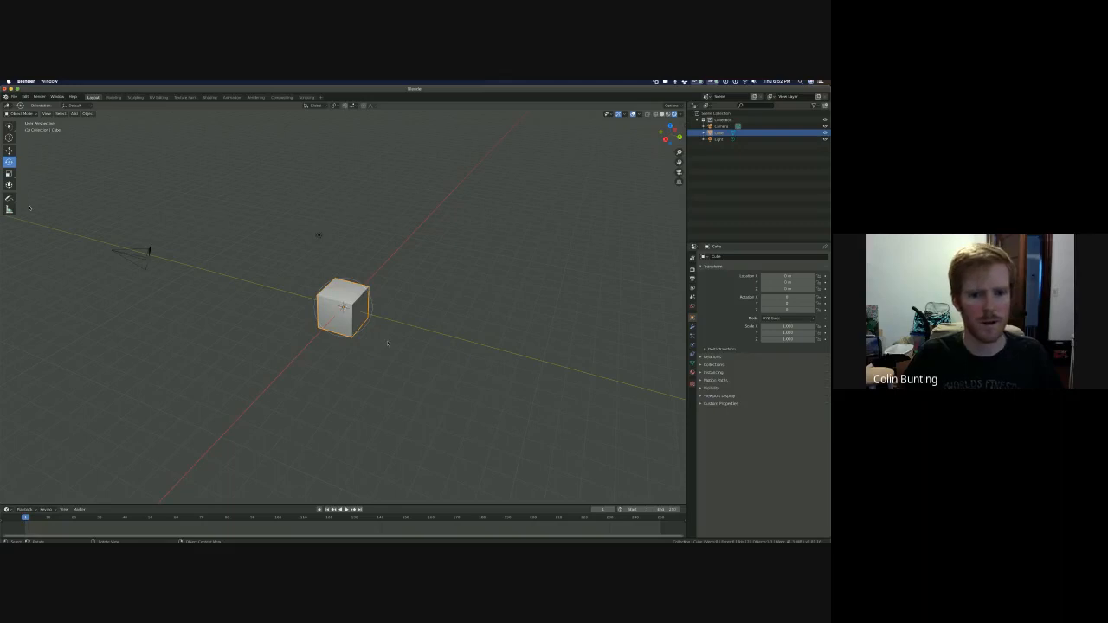
mouse_move(333, 347)
middle_mouse_down()
mouse_move(305, 345)
mouse_move(337, 344)
middle_mouse_up()
scroll(342, 303, "up", 3)
scroll(342, 302, "up", 2)
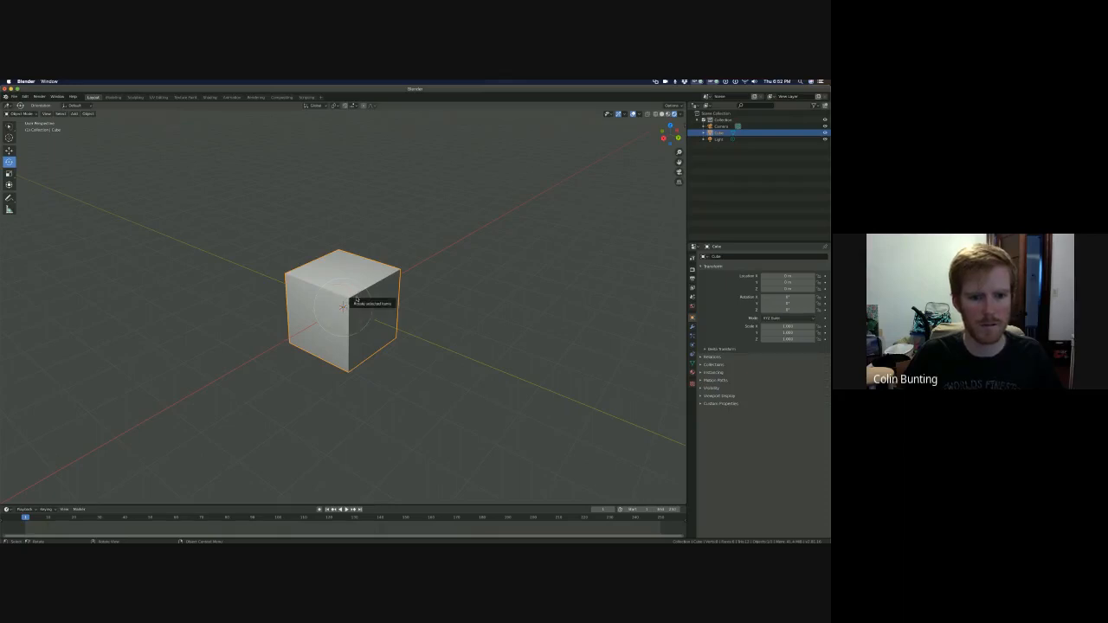
left_click_drag(336, 321, 251, 440)
key("alt+r")
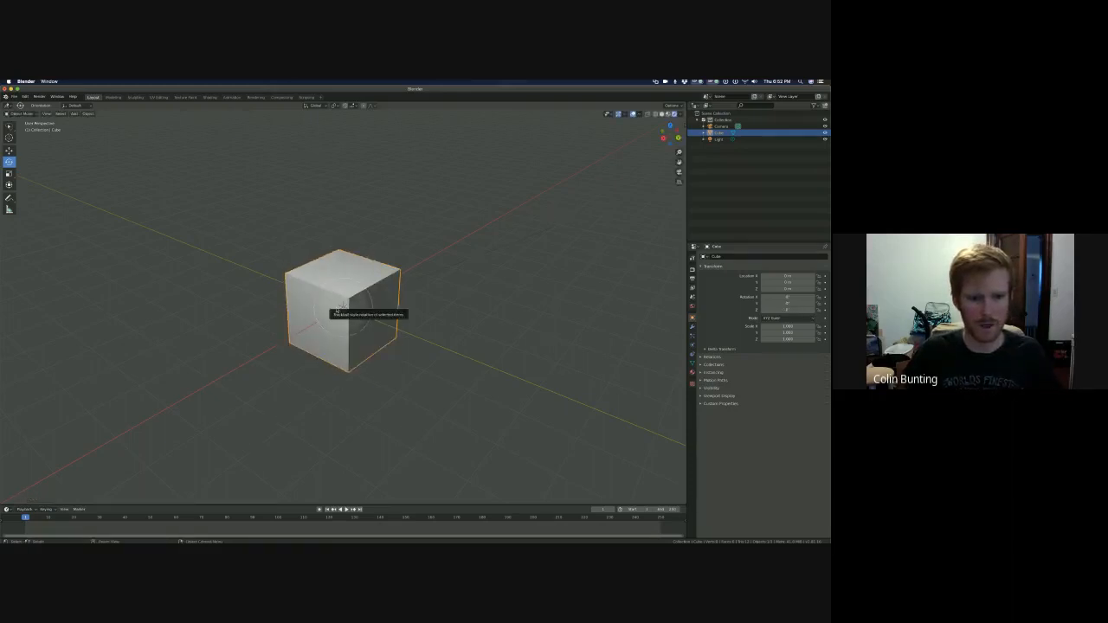
mouse_move(338, 309)
left_mouse_down()
mouse_move(356, 279)
mouse_move(306, 313)
mouse_move(316, 309)
left_mouse_up()
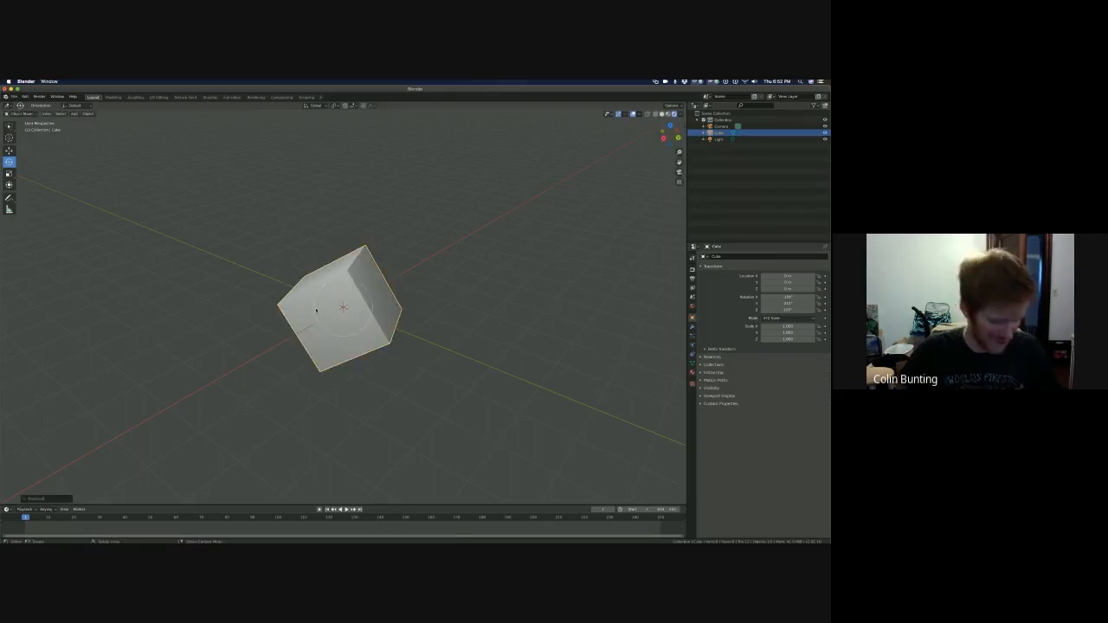
key("super+z")
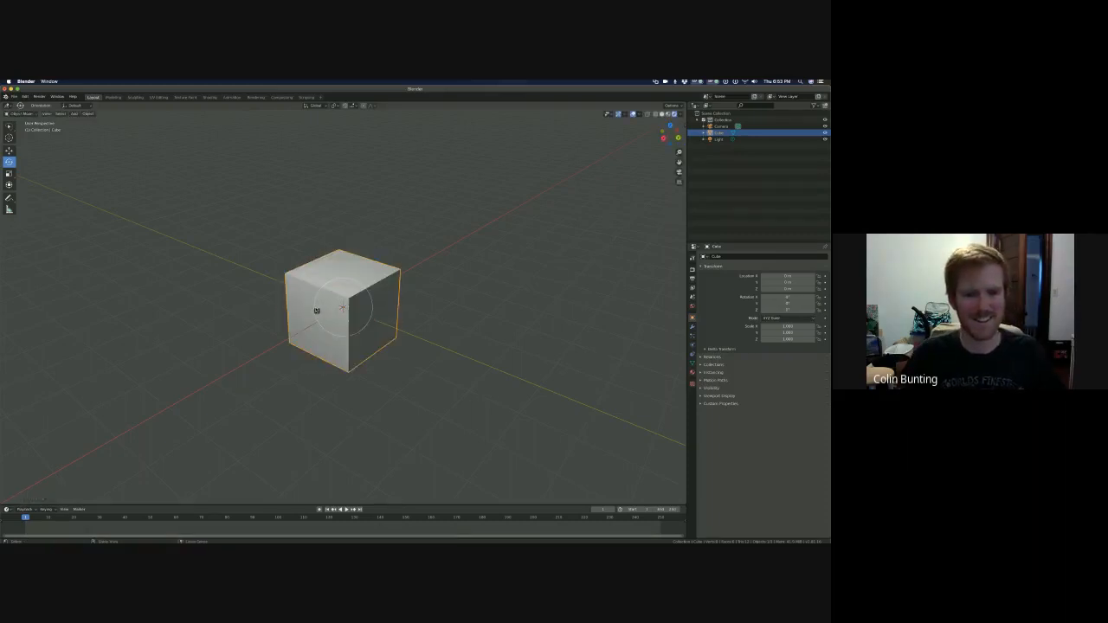
- Clear the selection, reselect the cube, and try rotating it freely in the perspective view, cancelling the rotation
left_click(252, 398)
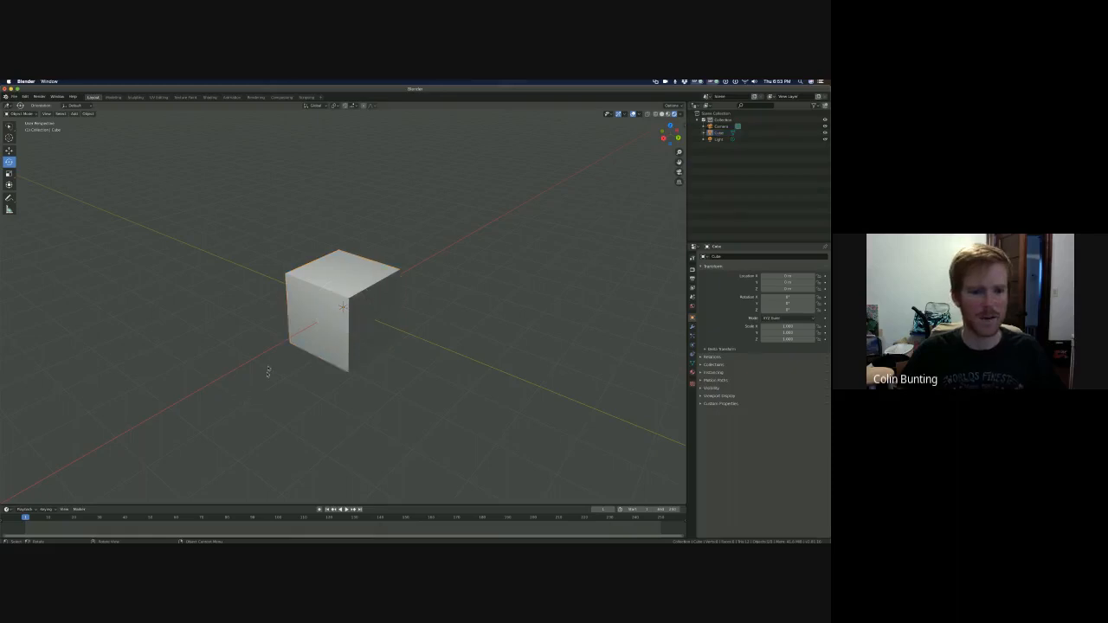
left_click(294, 302)
key("r")
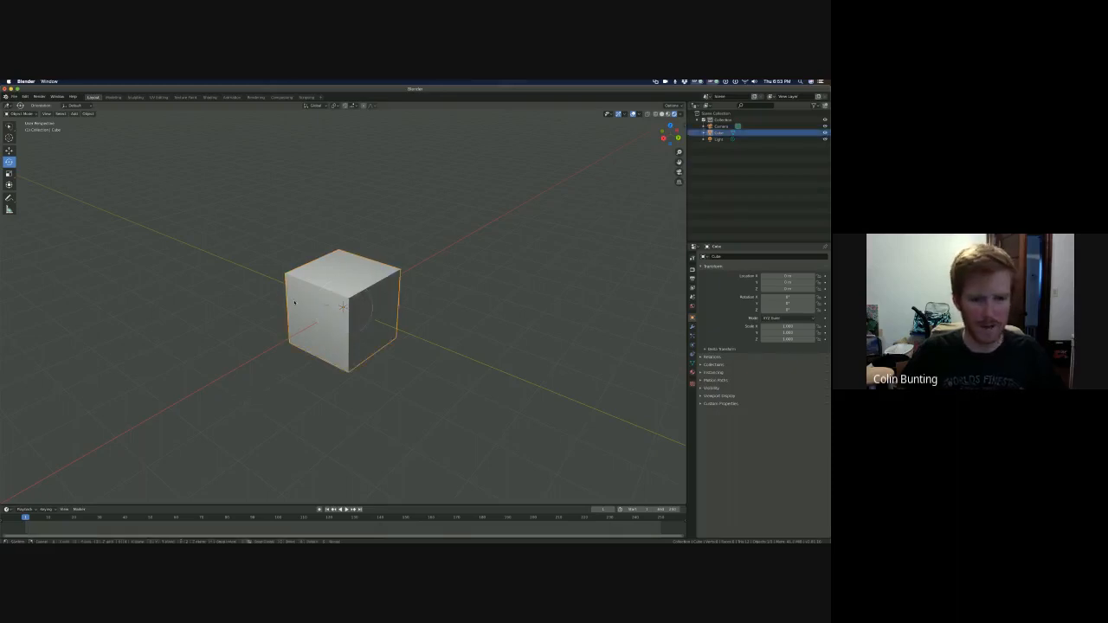
key("r")
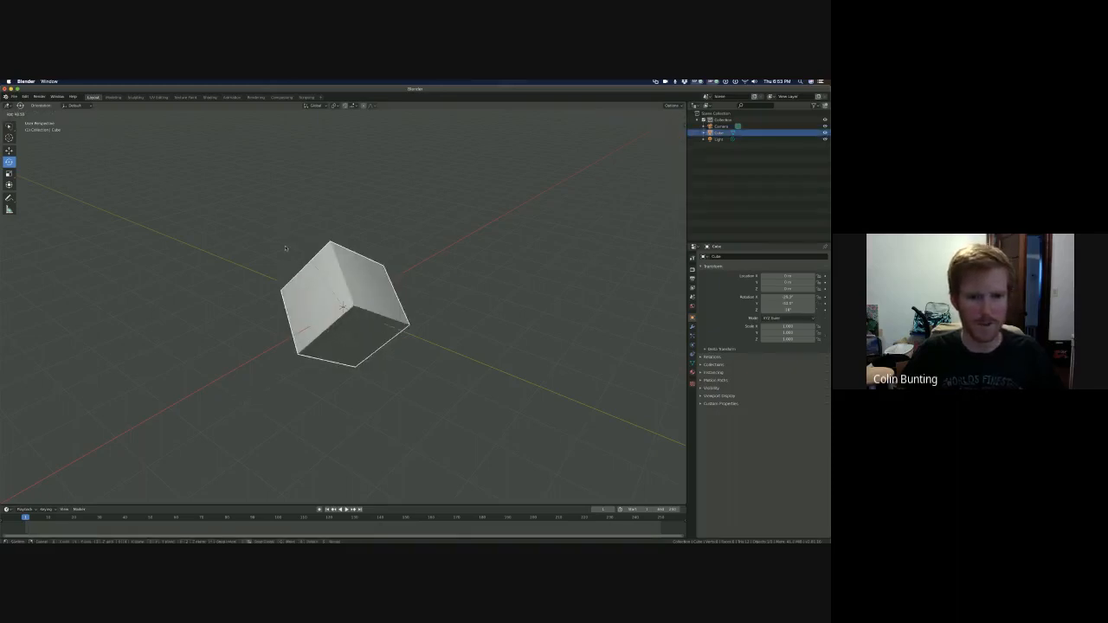
key("Escape")
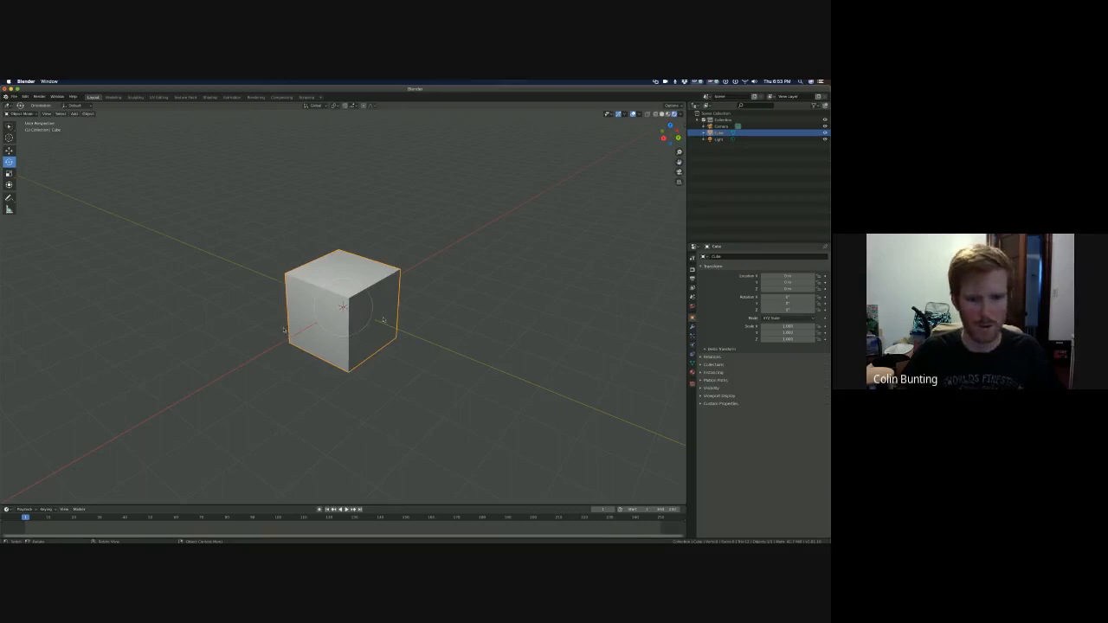
- Switch to the Select tool and try rotating the cube around the global X and Z axes, leaving its orientation unchanged
left_click(509, 290)
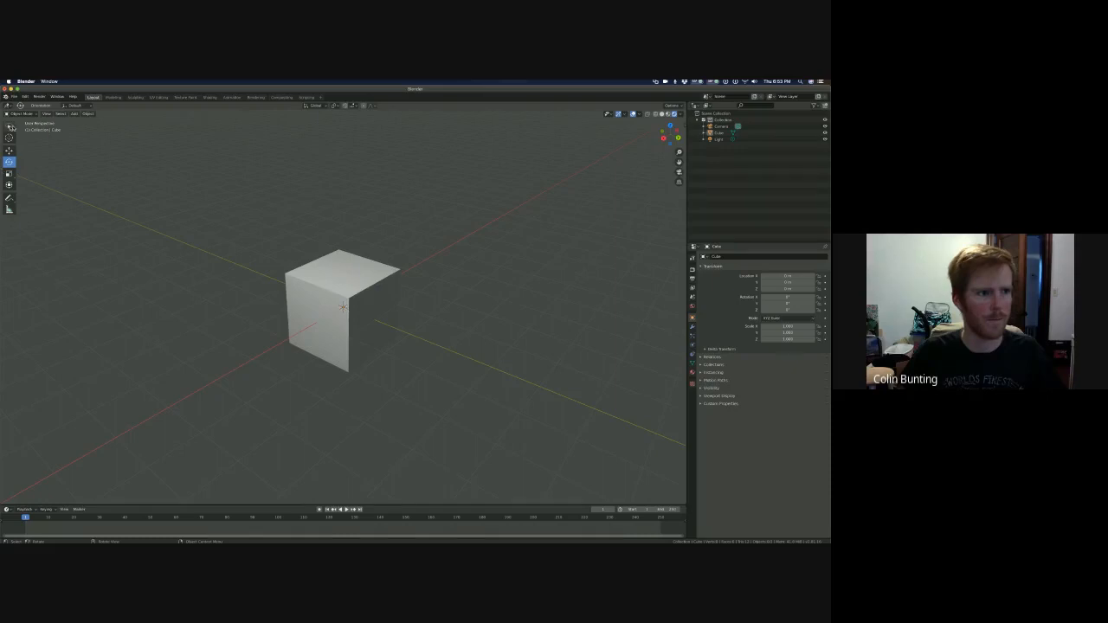
left_click(9, 126)
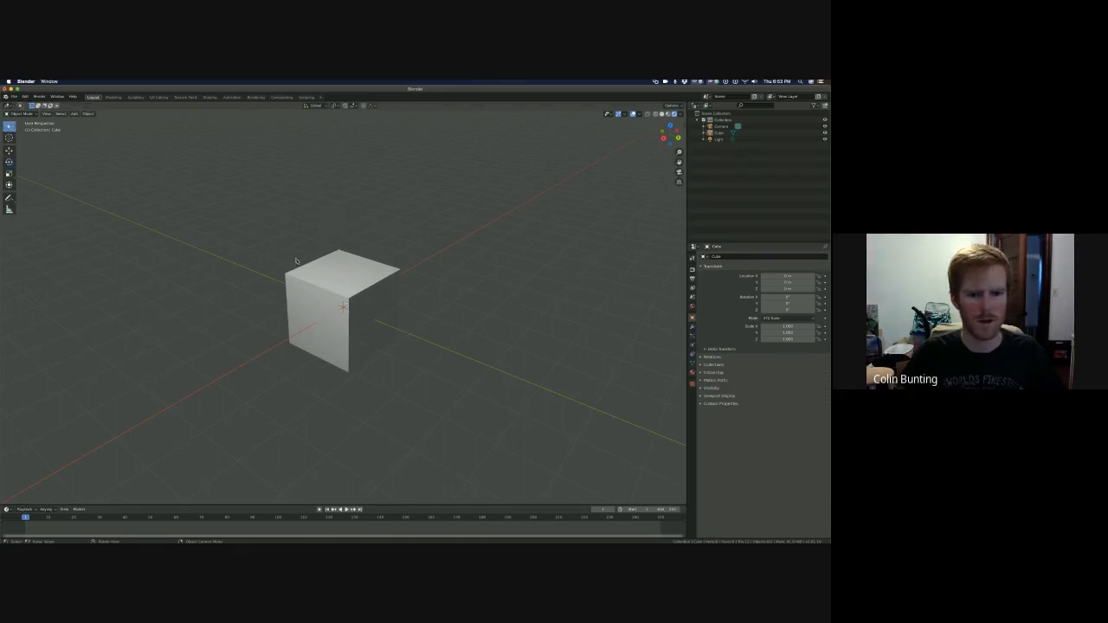
left_click(318, 309)
key("r")
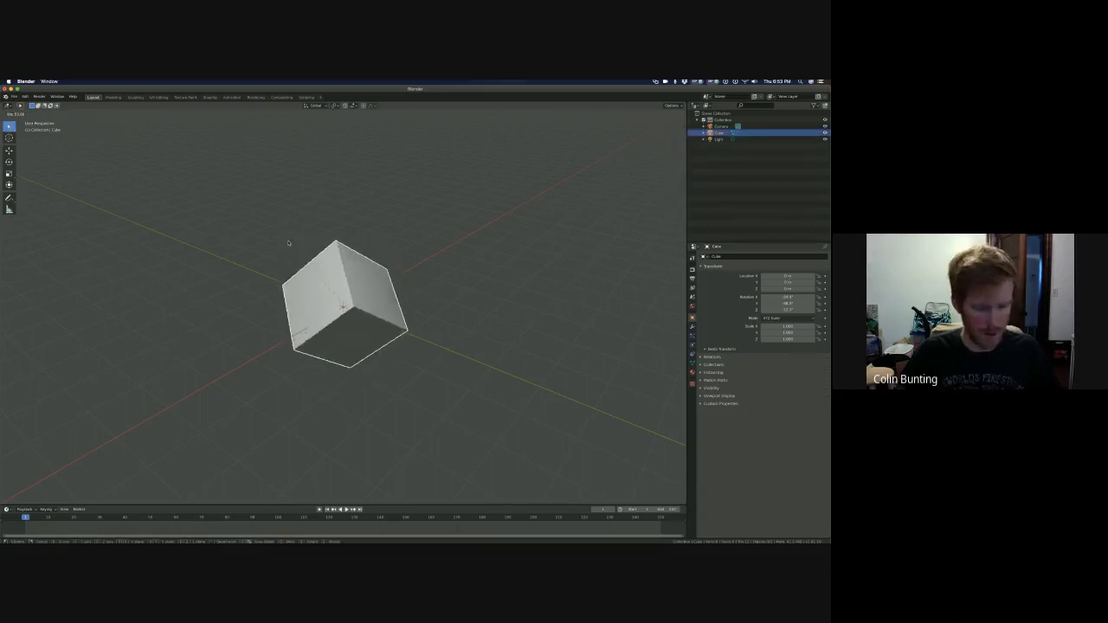
key("x")
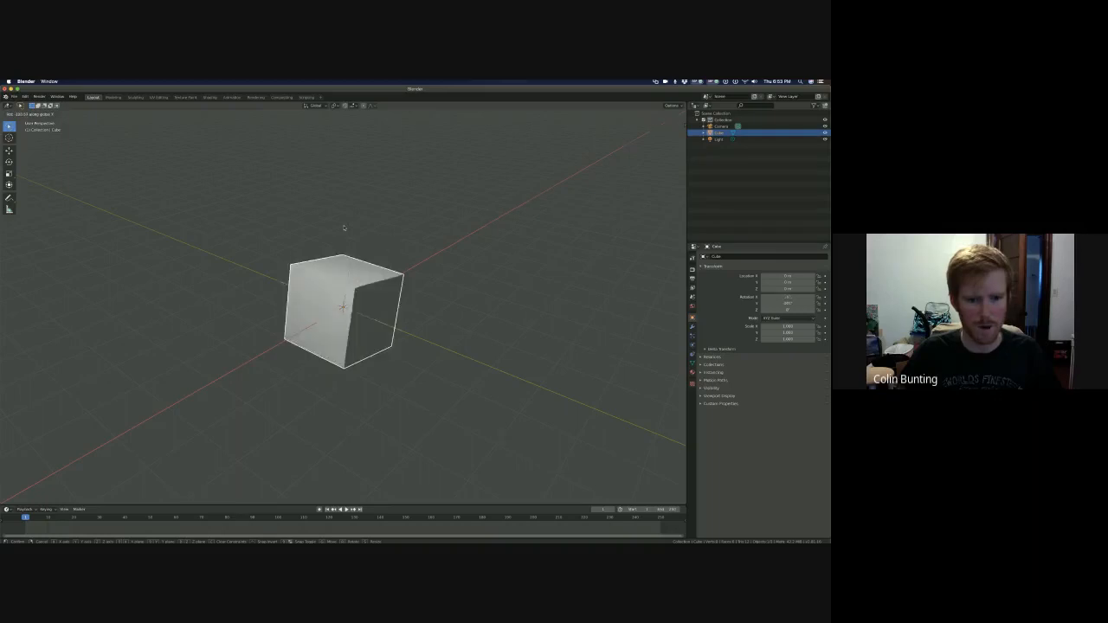
key("z")
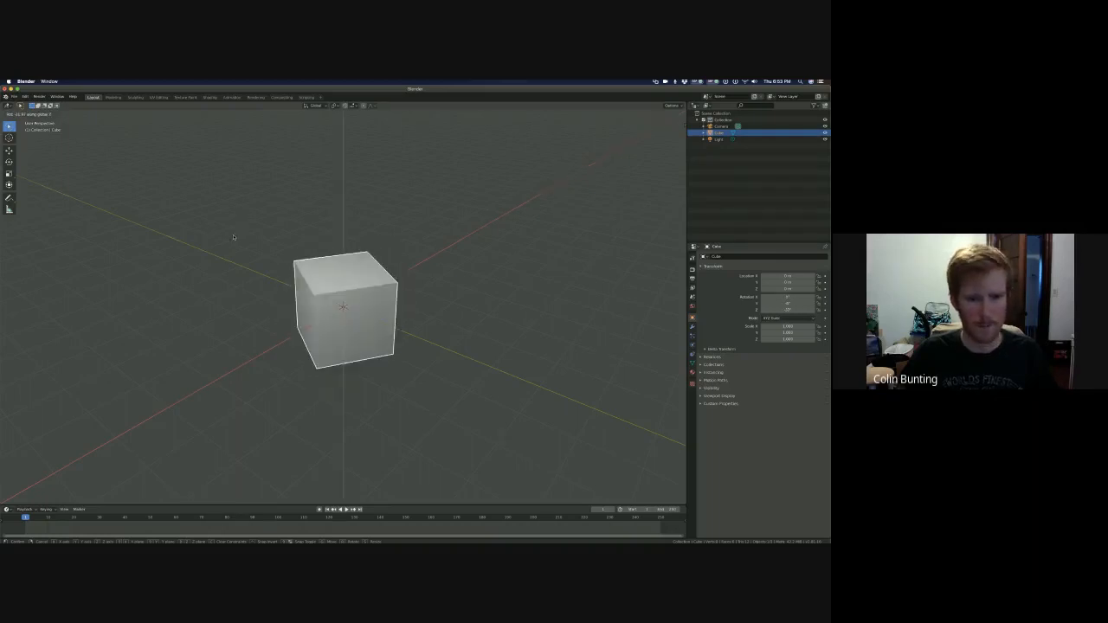
left_click(377, 374)
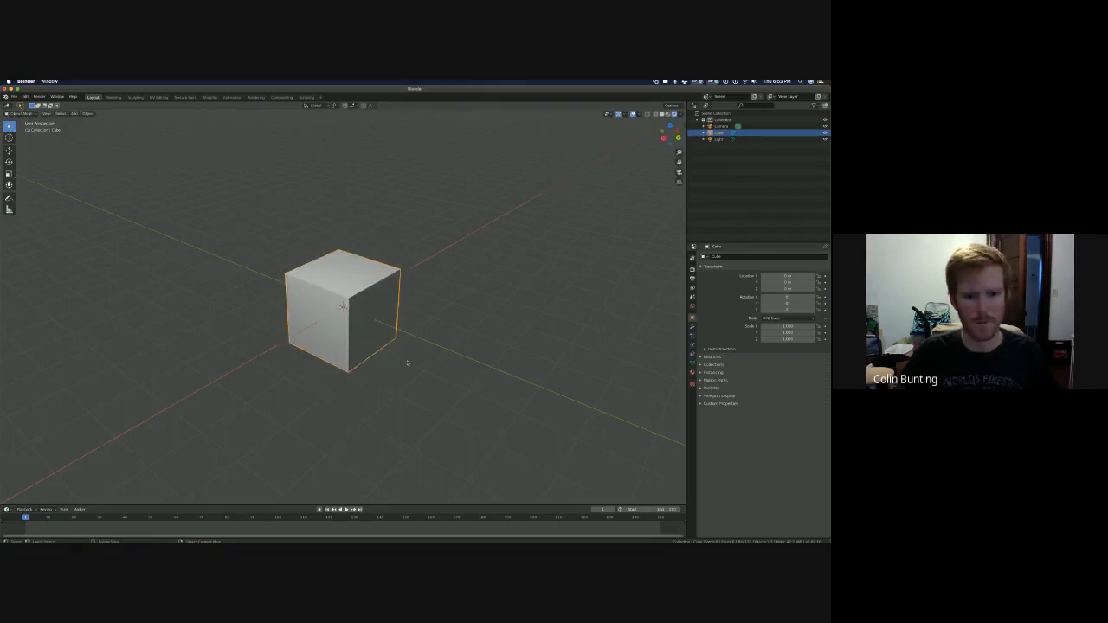
scroll(393, 365, "right", 5)
scroll(396, 366, "left", 4)
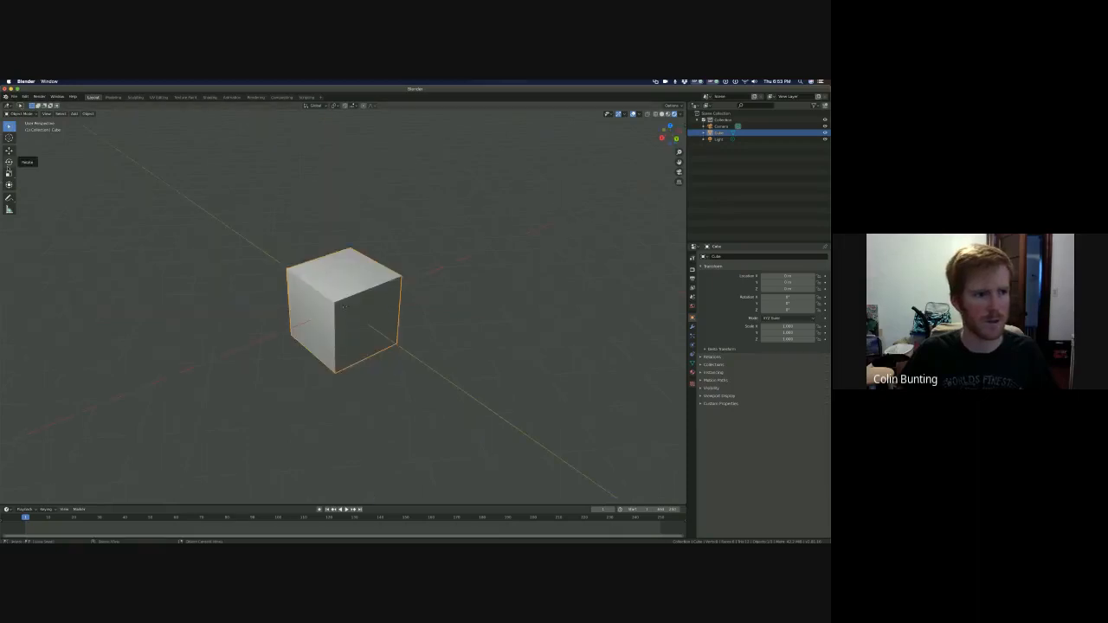
- Activate the Scale tool, try stretching the cube along the Y axis with the gizmo, and undo the scaling
left_click(14, 175)
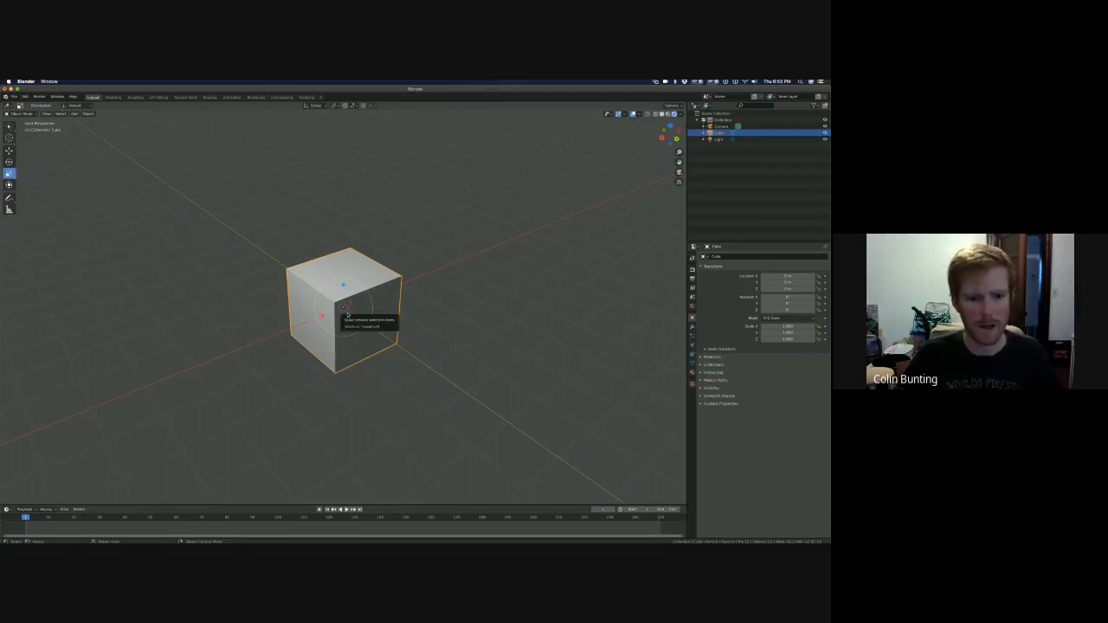
left_click_drag(361, 319, 339, 252)
key("super+z")
key("super+z")
key("super+z")
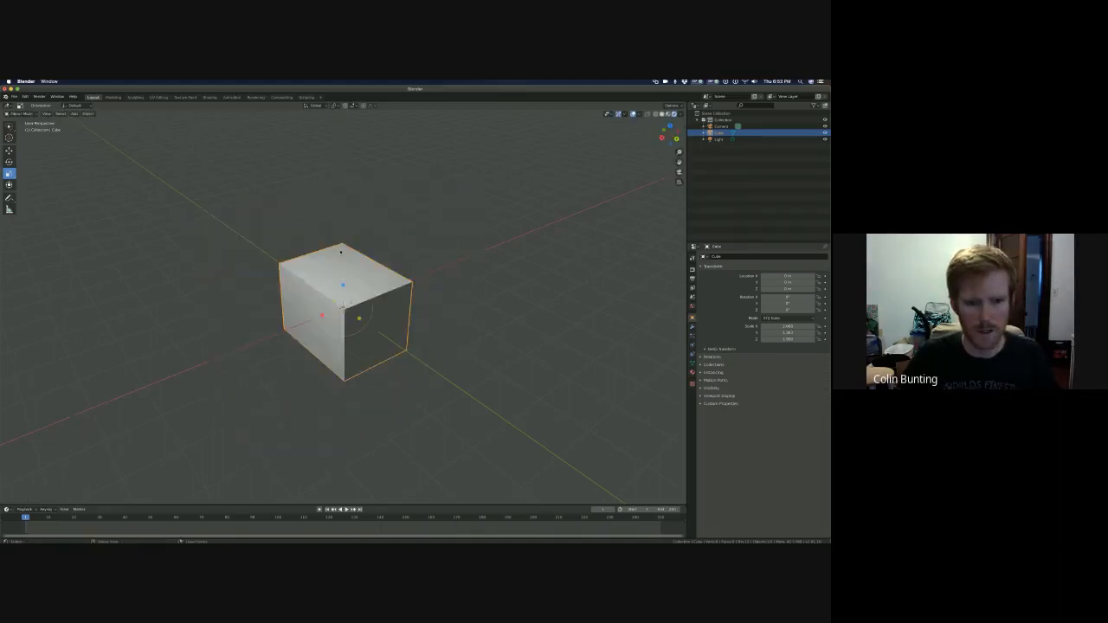
middle_click_drag(363, 378, 375, 362)
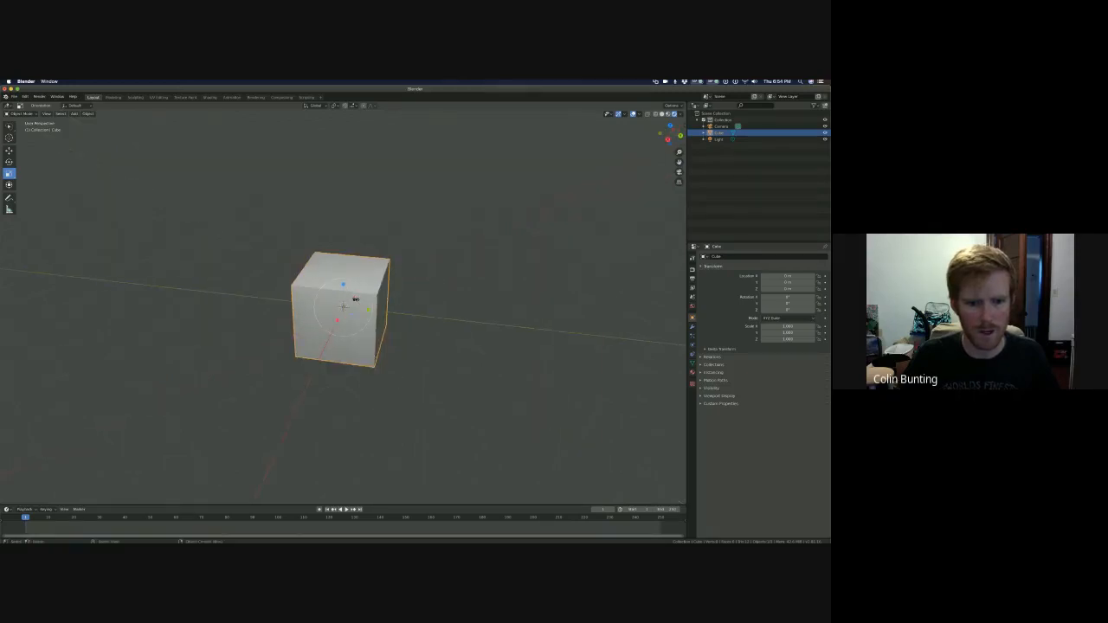
- Try enlarging the cube along Y and Z and then in all directions, and undo back to its original size
key("s")
key("z")
mouse_move(356, 297)
left_mouse_down()
mouse_move(389, 276)
mouse_move(348, 295)
mouse_move(365, 284)
left_mouse_up()
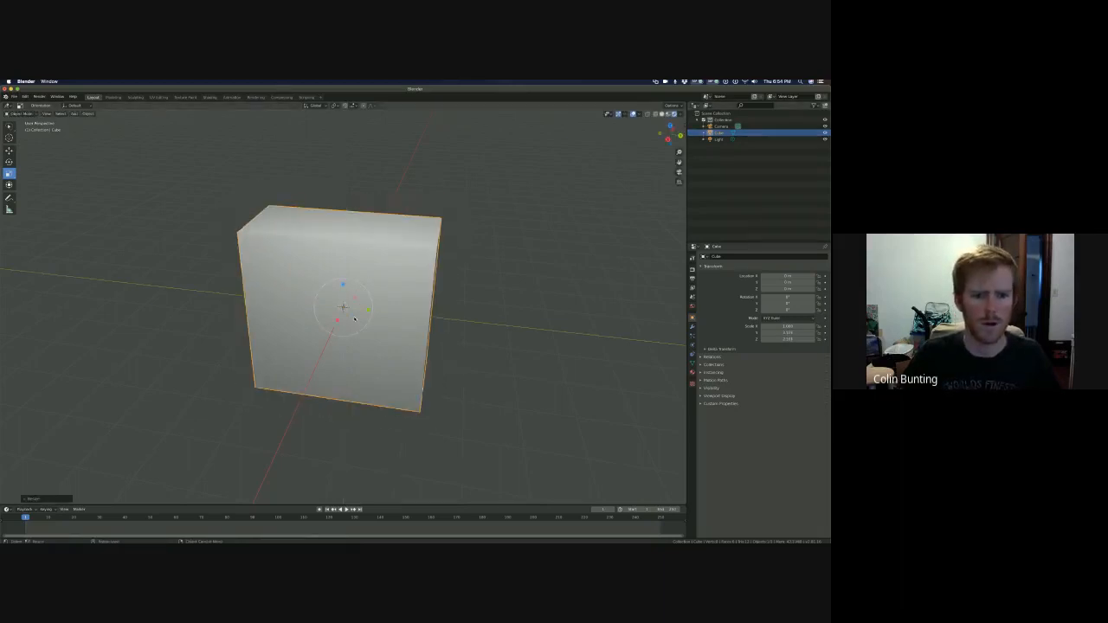
left_click_drag(353, 317, 386, 348)
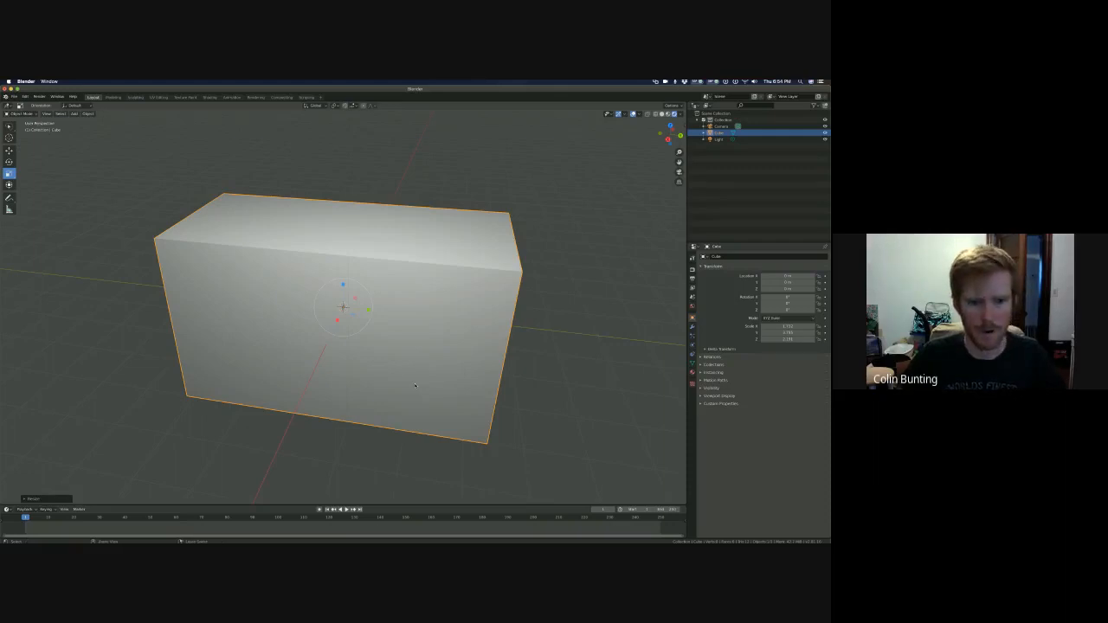
key("ctrl+z")
middle_click_drag(481, 376, 442, 376)
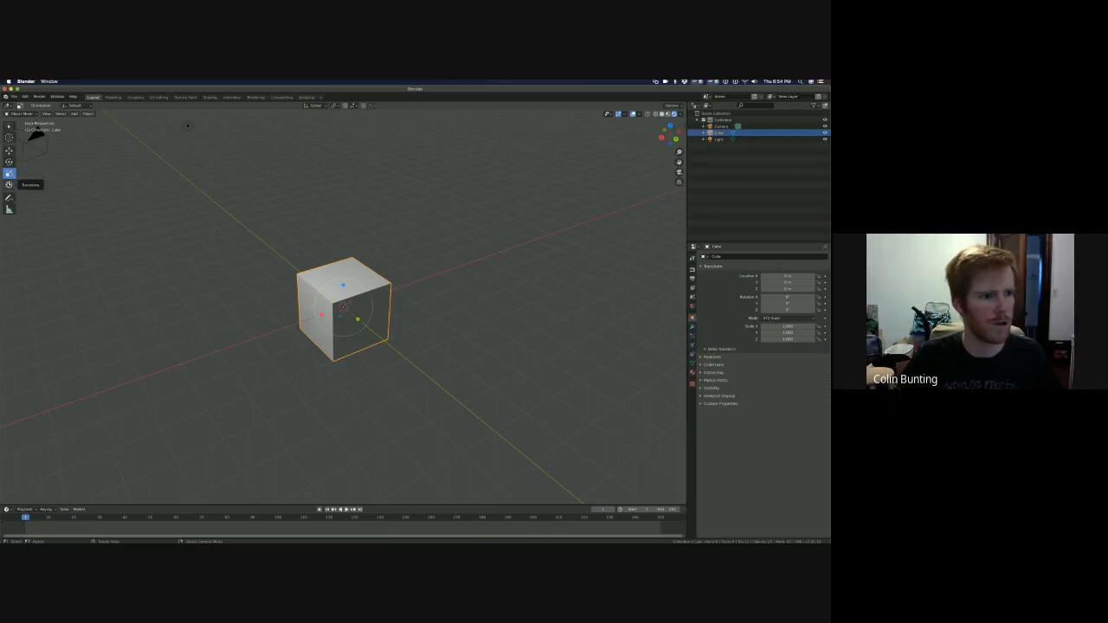
left_click(388, 231)
left_click(319, 305)
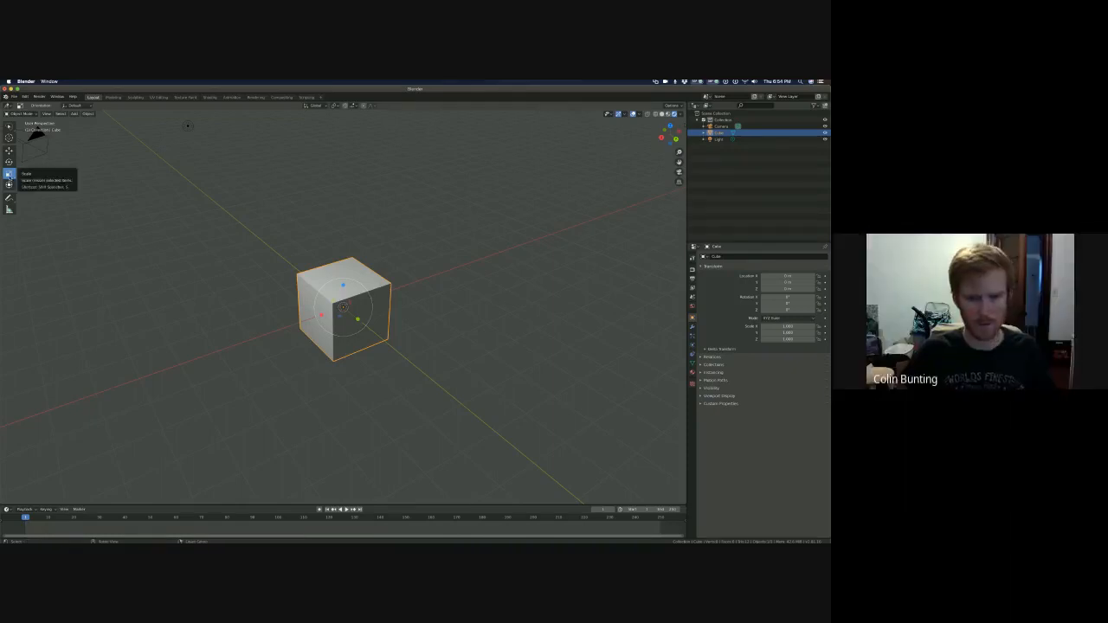
- Switch to the Google Meet call in Firefox, check the participant list, and return to Blender
key("super+Tab")
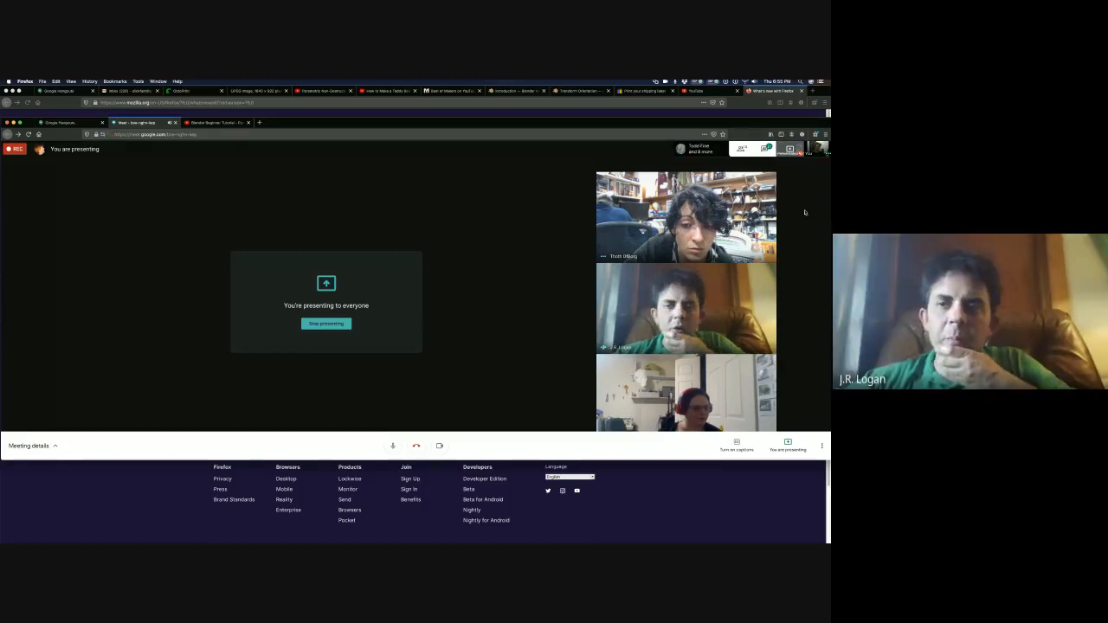
left_click(691, 151)
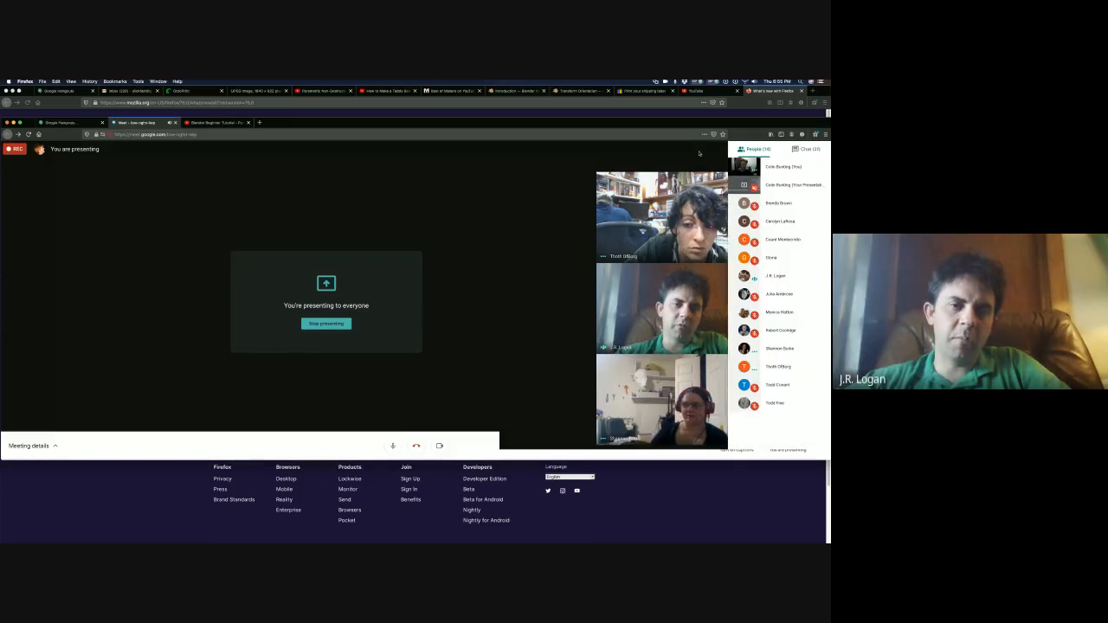
left_click(562, 271)
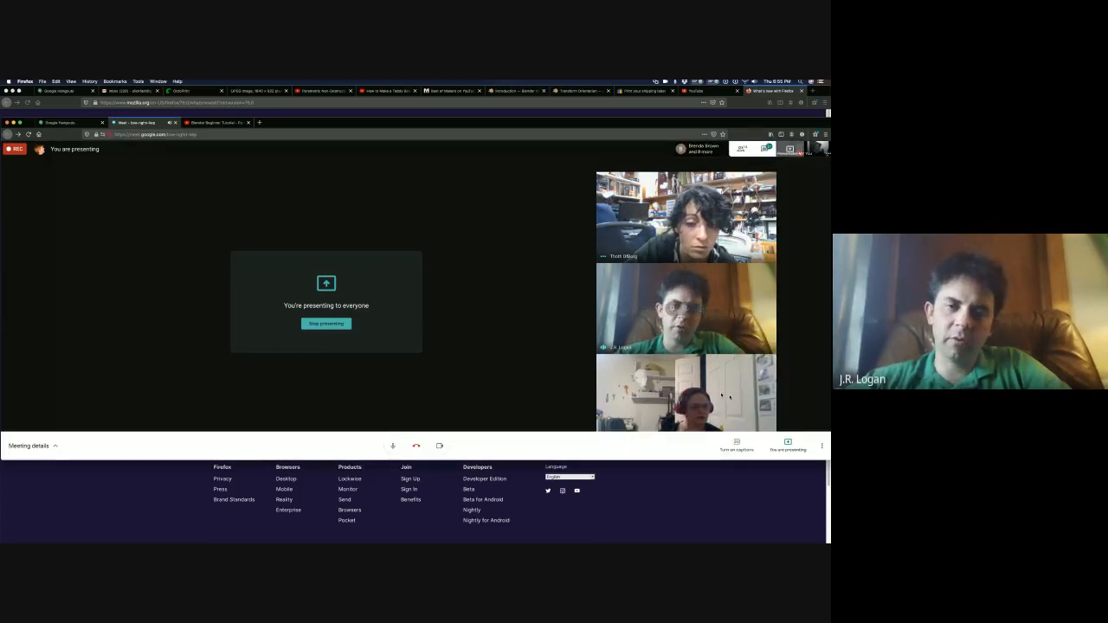
key("super+Tab")
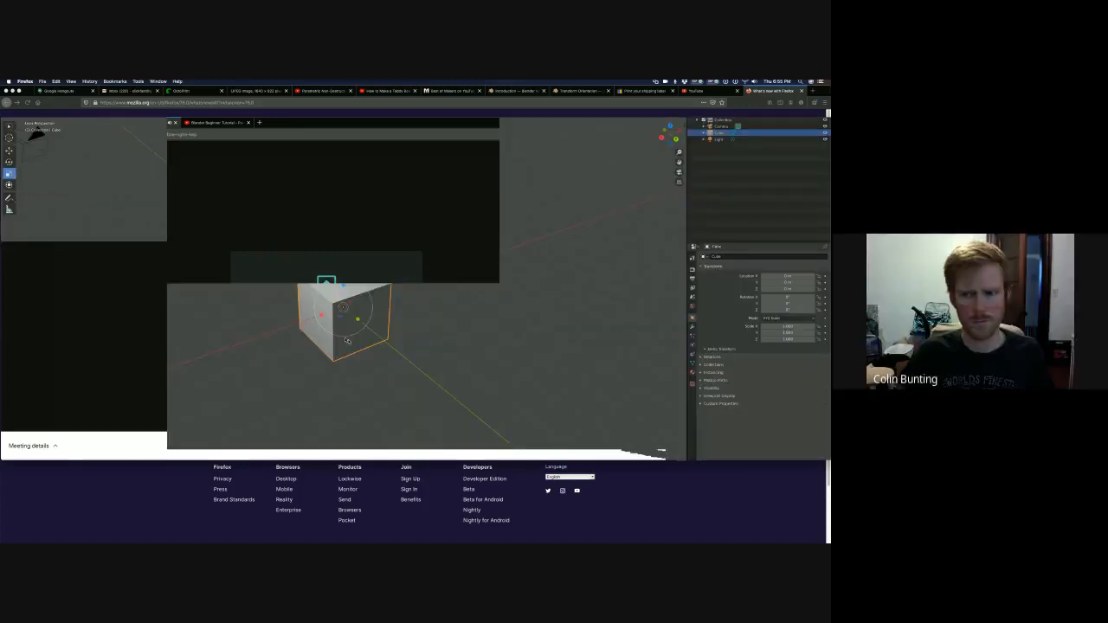
middle_click_drag(344, 340, 364, 321)
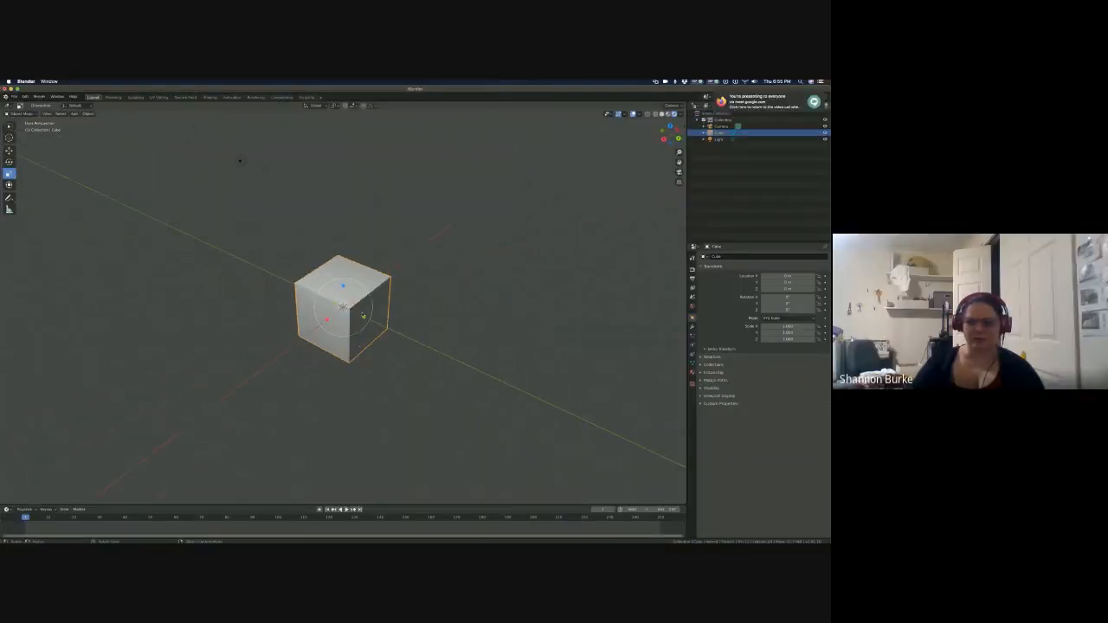
key("super+Tab")
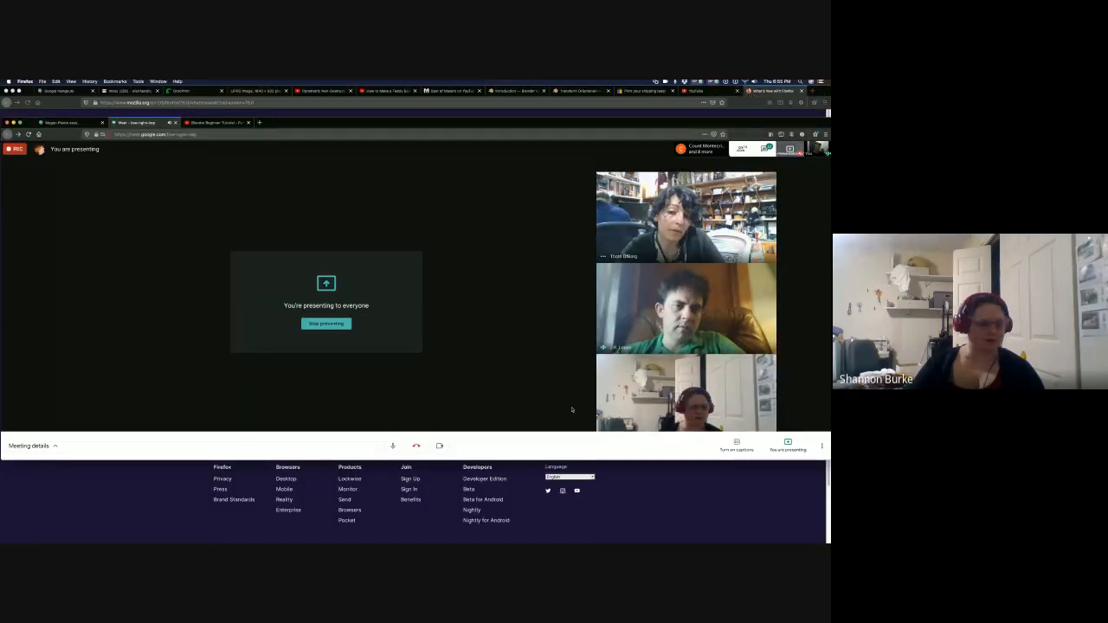
key("super+Tab")
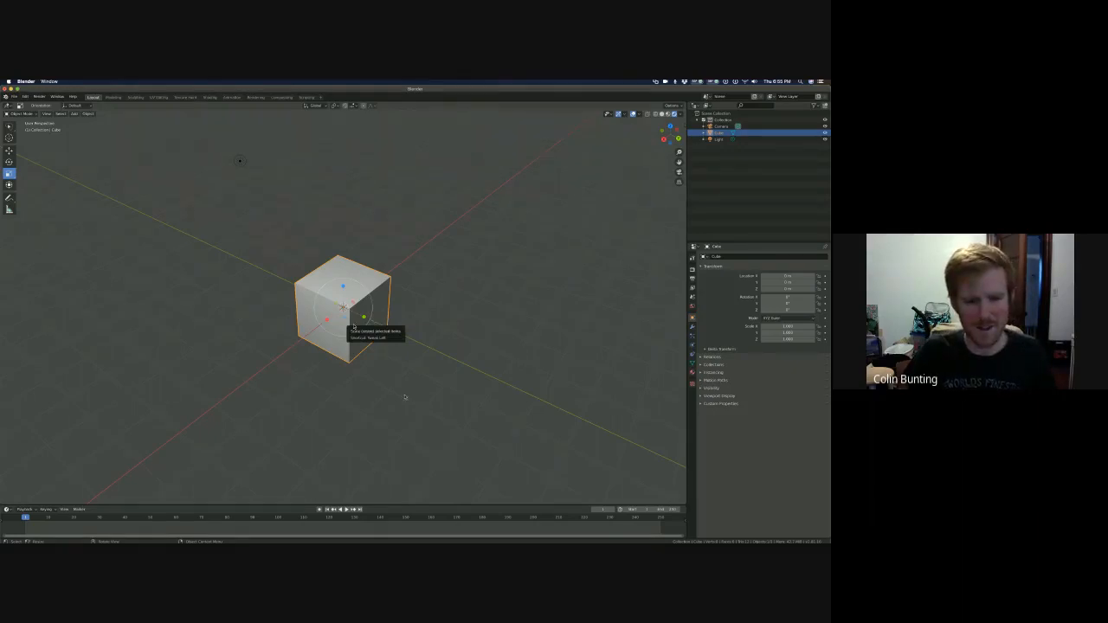
- Deselect the cube, activate the Select tool, and check the interaction mode, keeping Object Mode
left_click(416, 331)
left_click(366, 306)
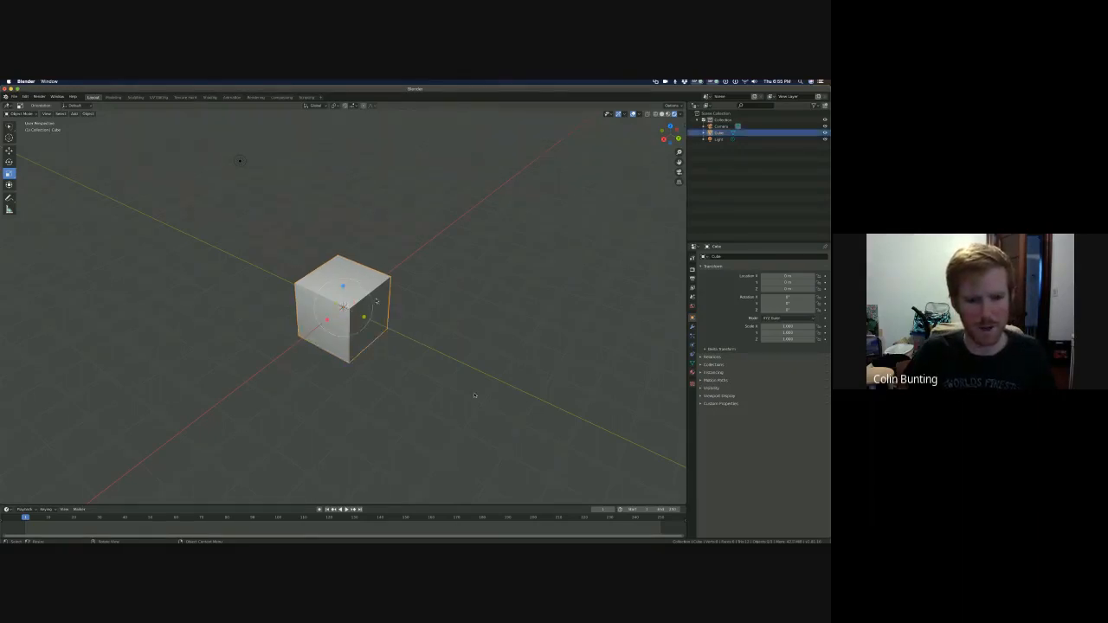
left_click(404, 349)
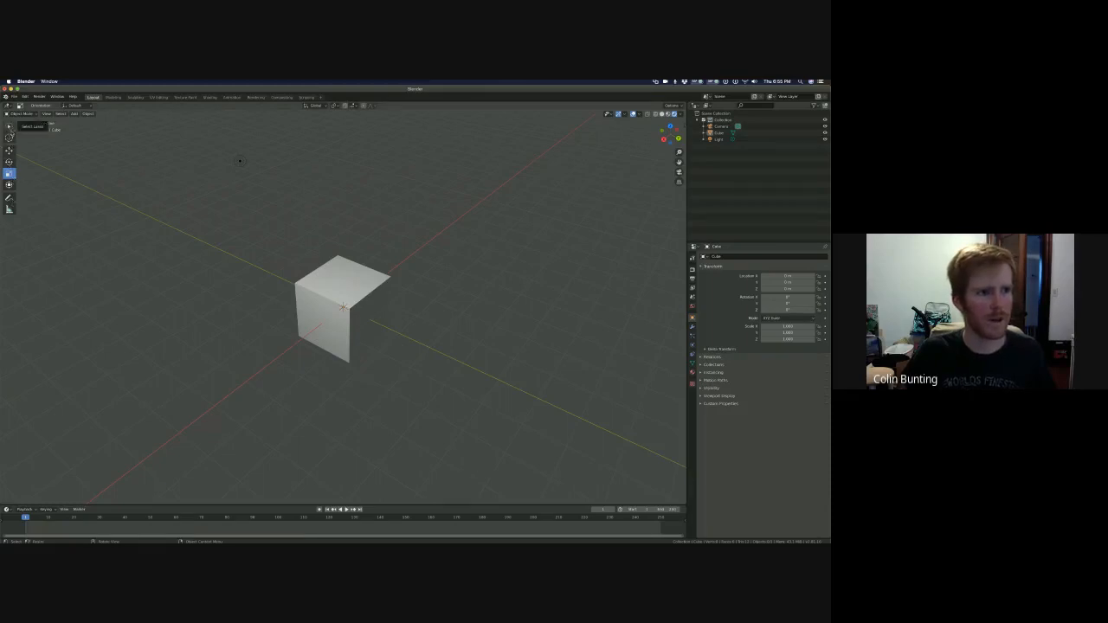
left_click(9, 127)
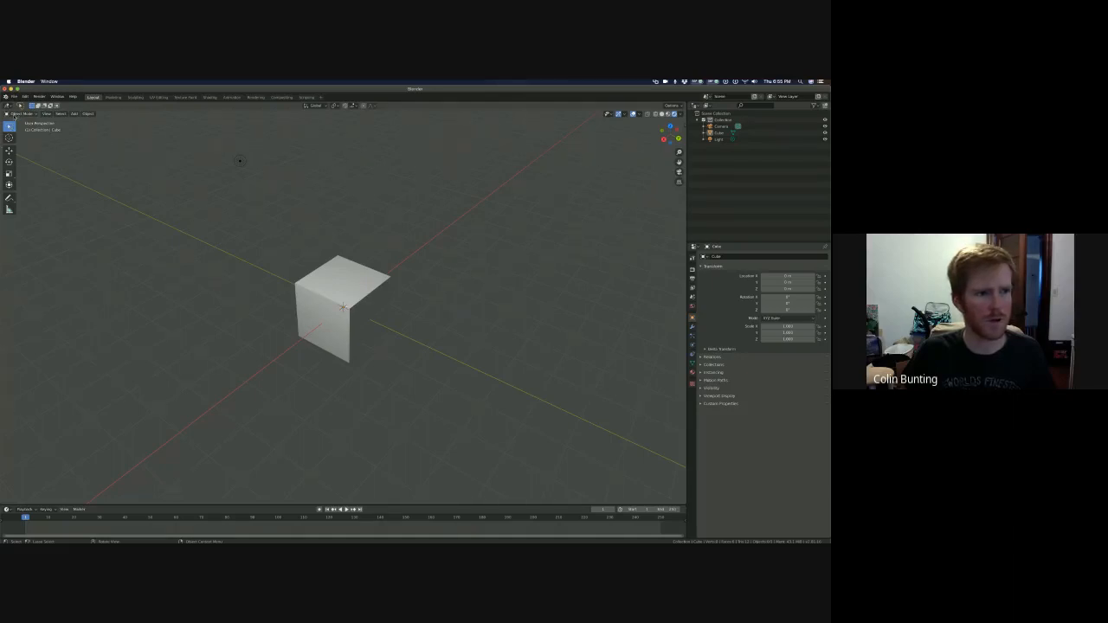
left_click(17, 117)
left_click(26, 116)
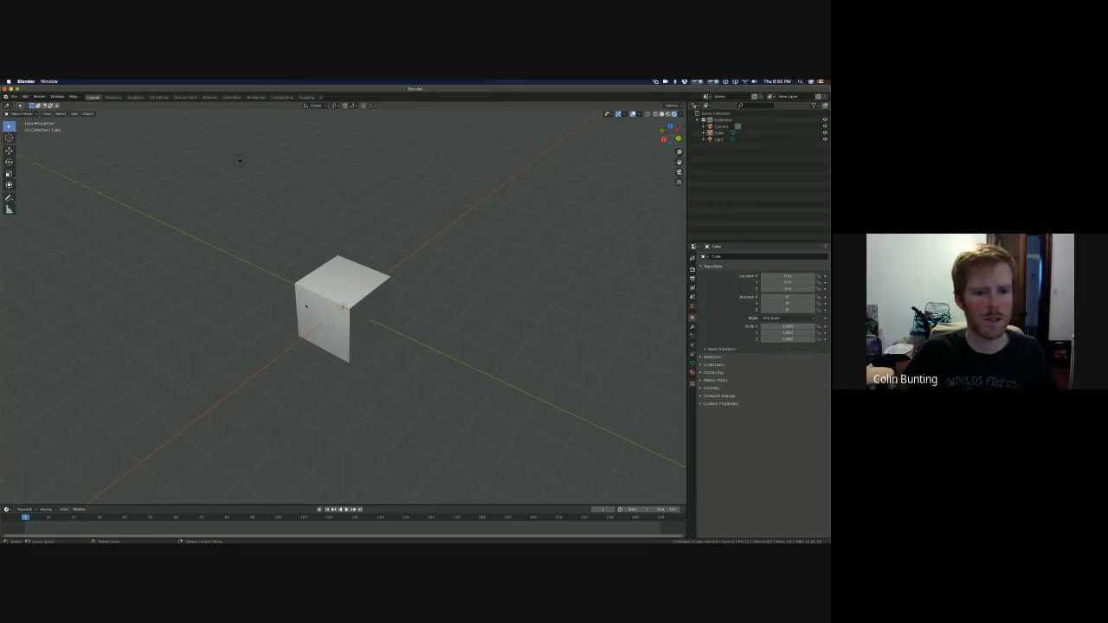
- Practise selecting and deselecting the cube several times, leaving it selected
left_click(305, 307)
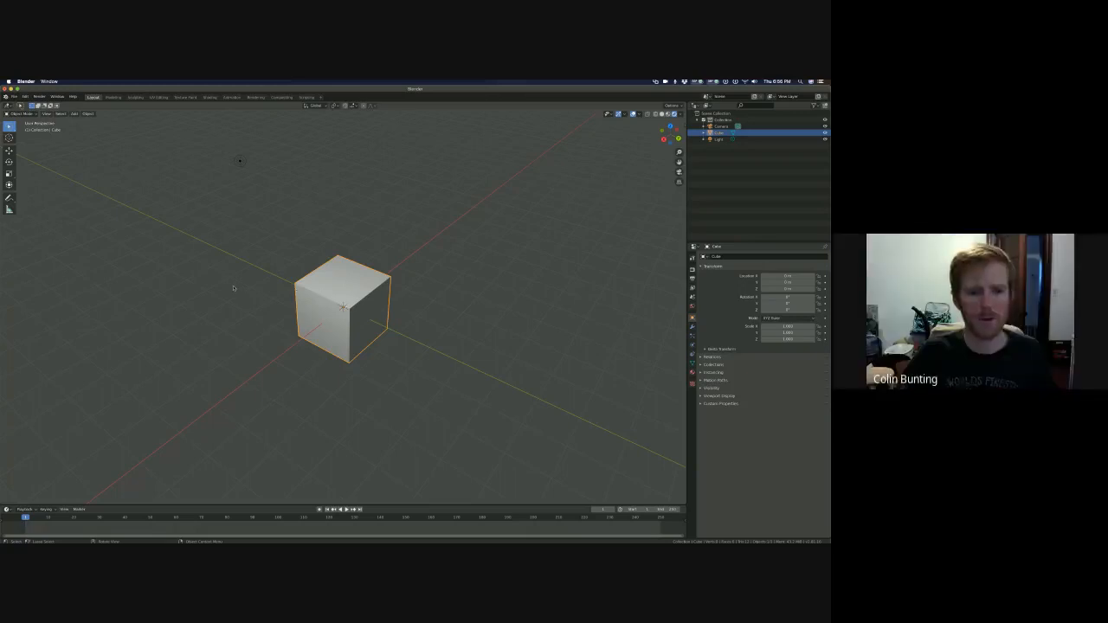
key("alt+a")
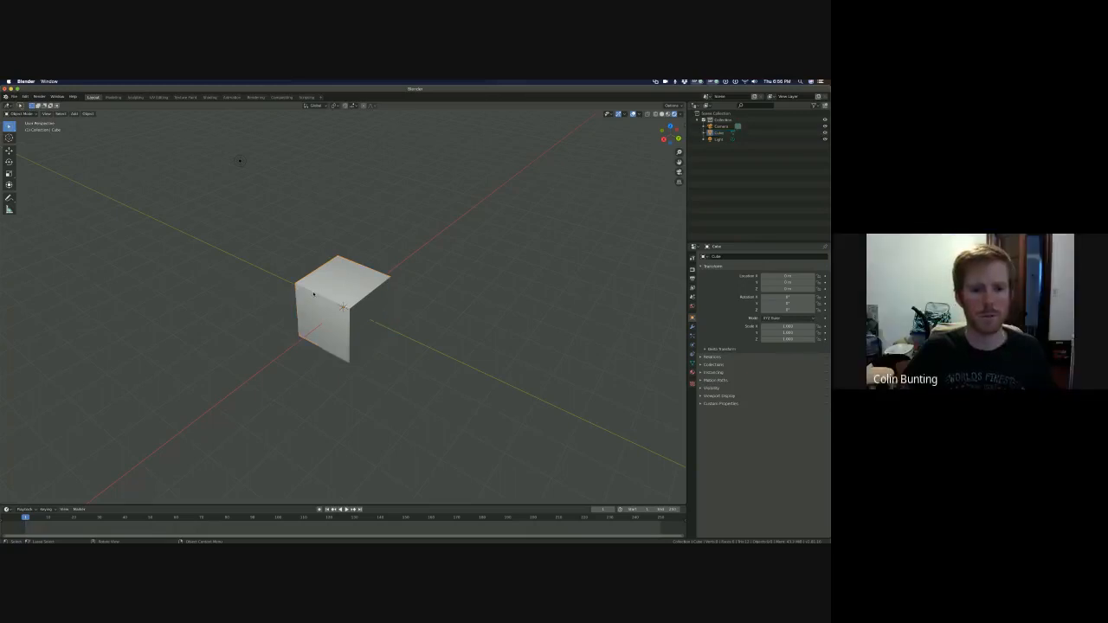
left_click(314, 294)
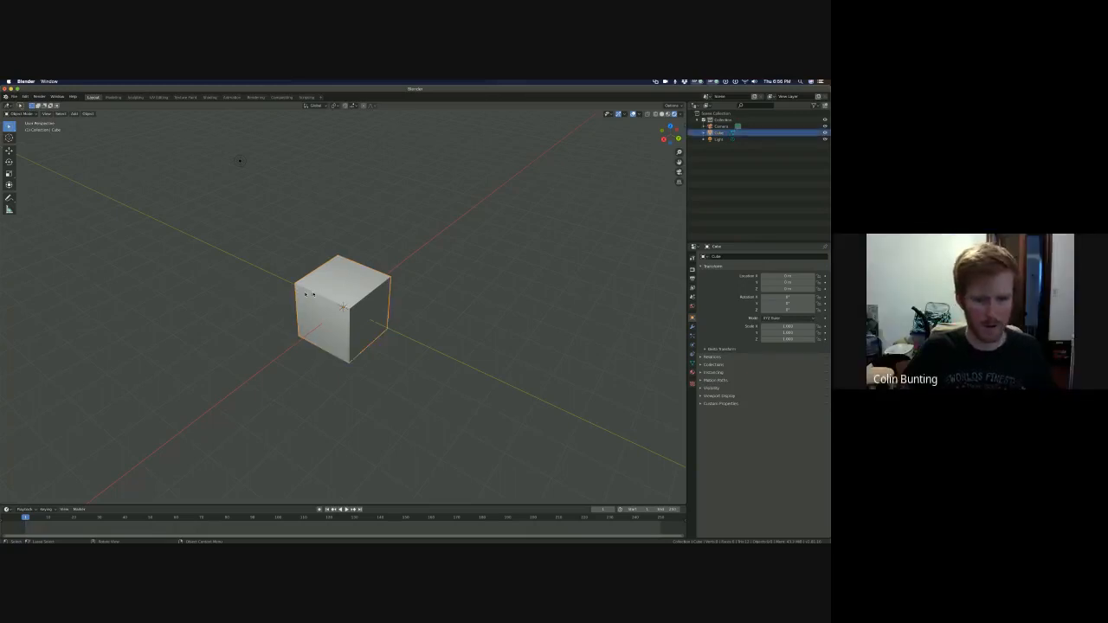
key("alt+a")
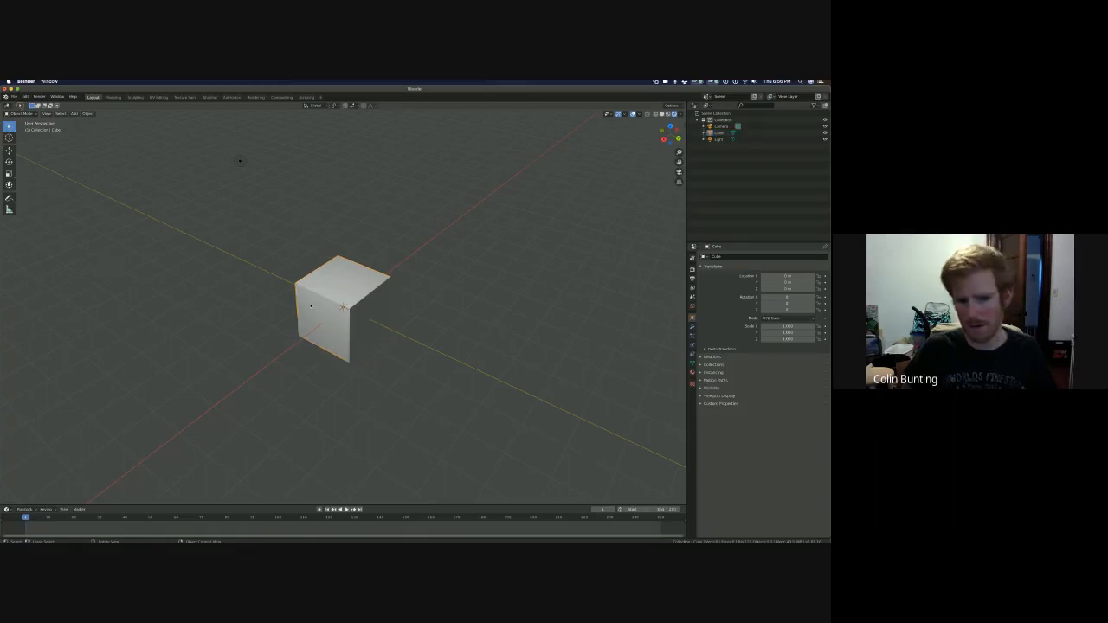
left_click(311, 306)
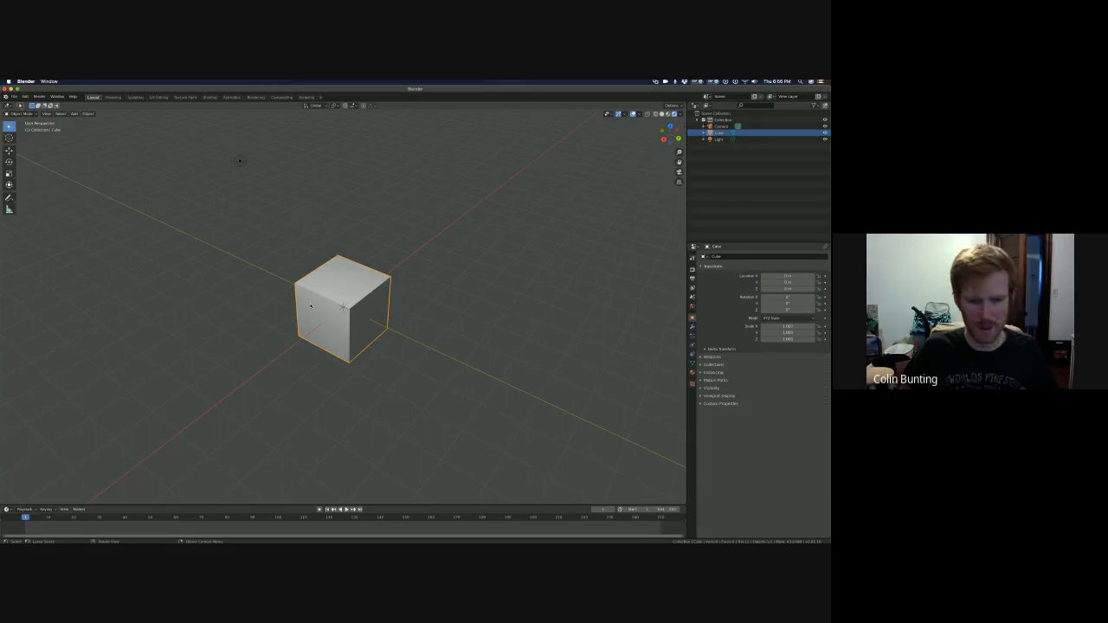
- Try moving the cube freely and enlarging it in all directions, restoring its original position and size
key("g")
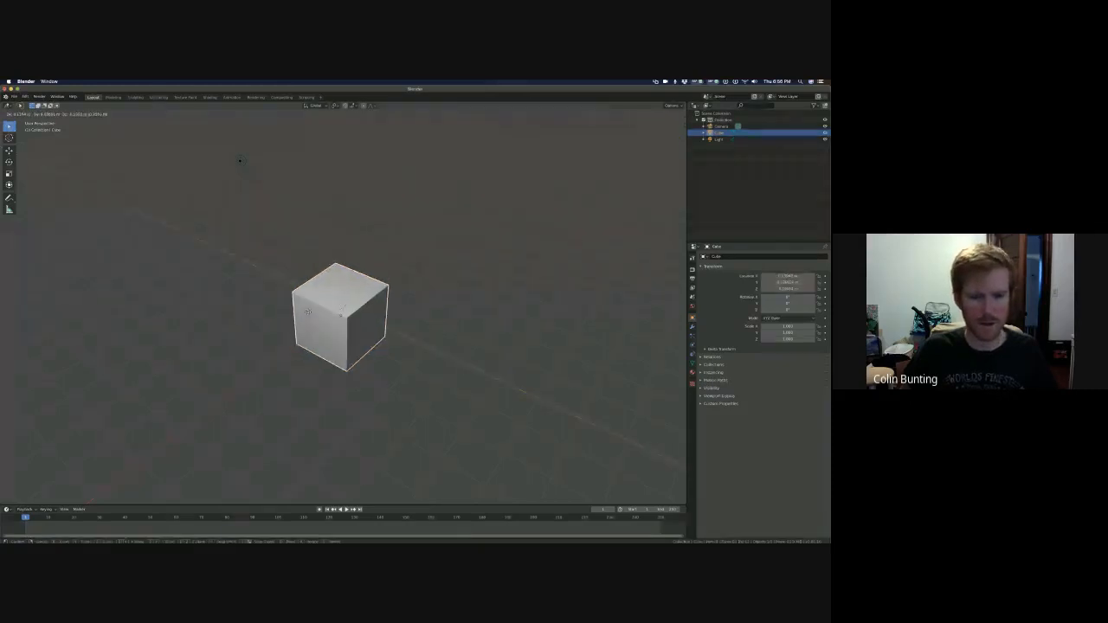
key("Escape")
key("s")
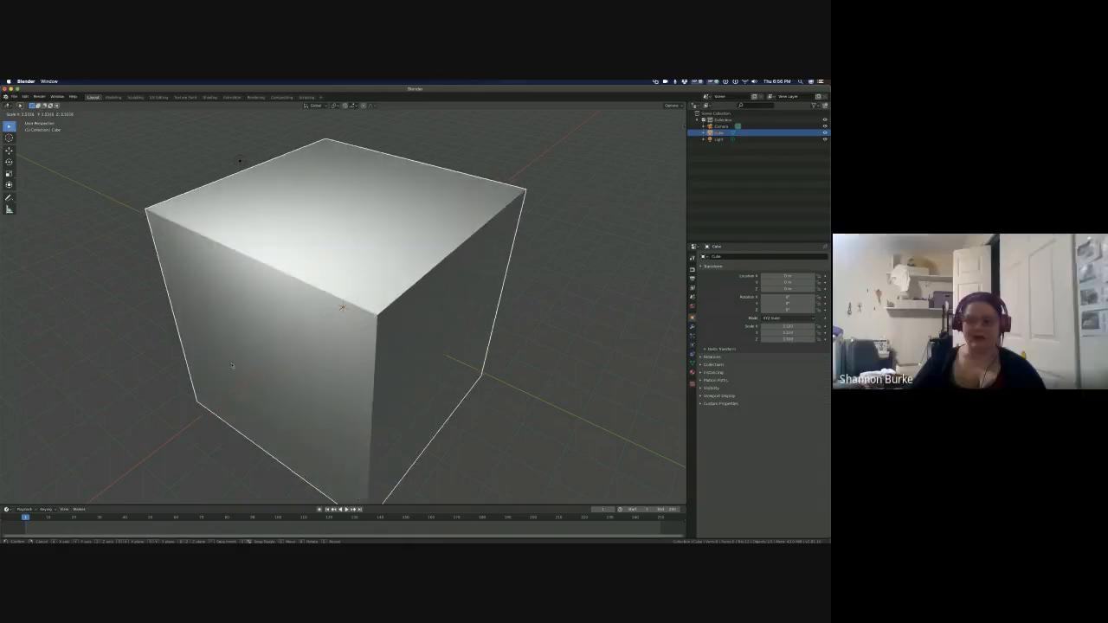
left_click(297, 337)
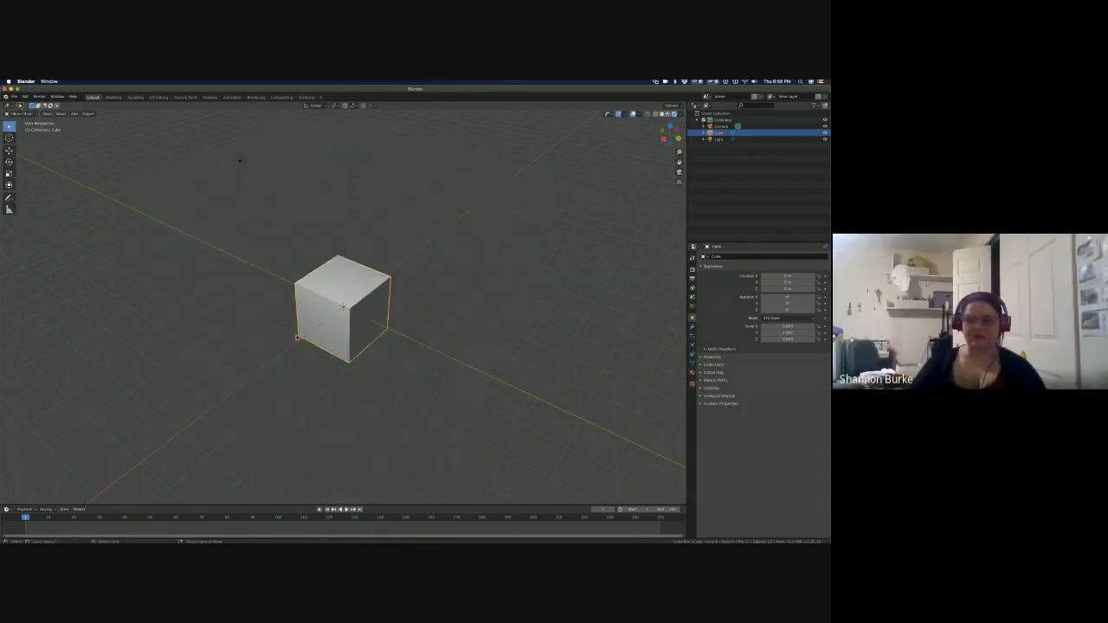
key("super+Tab")
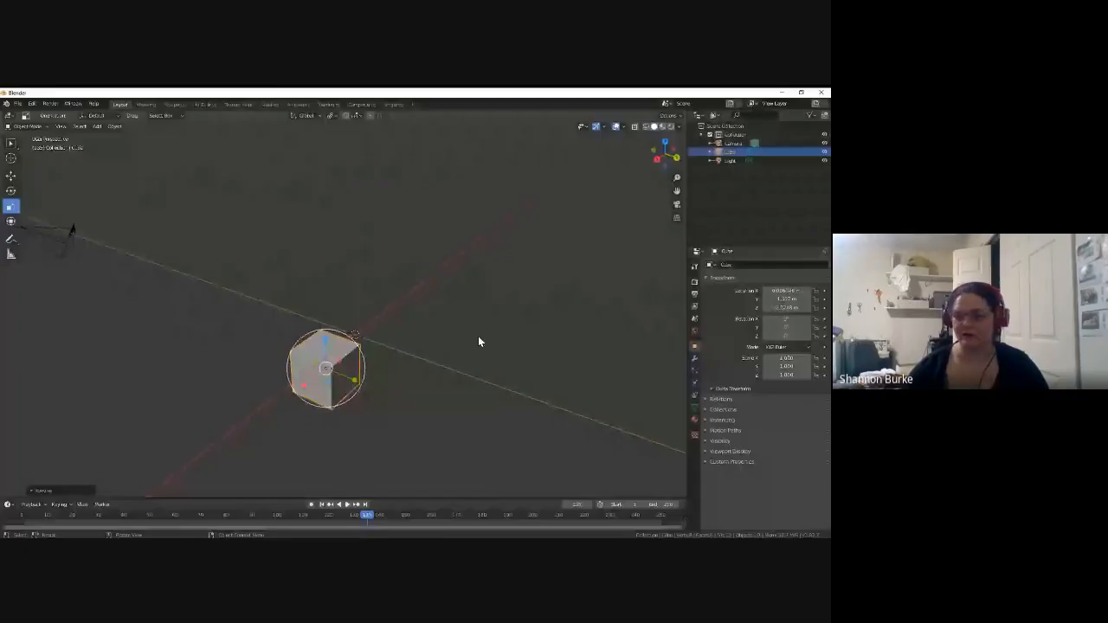
- Deselect and reselect the cube, and try scaling it along individual axes with the gizmo handles
key("ctrl+z")
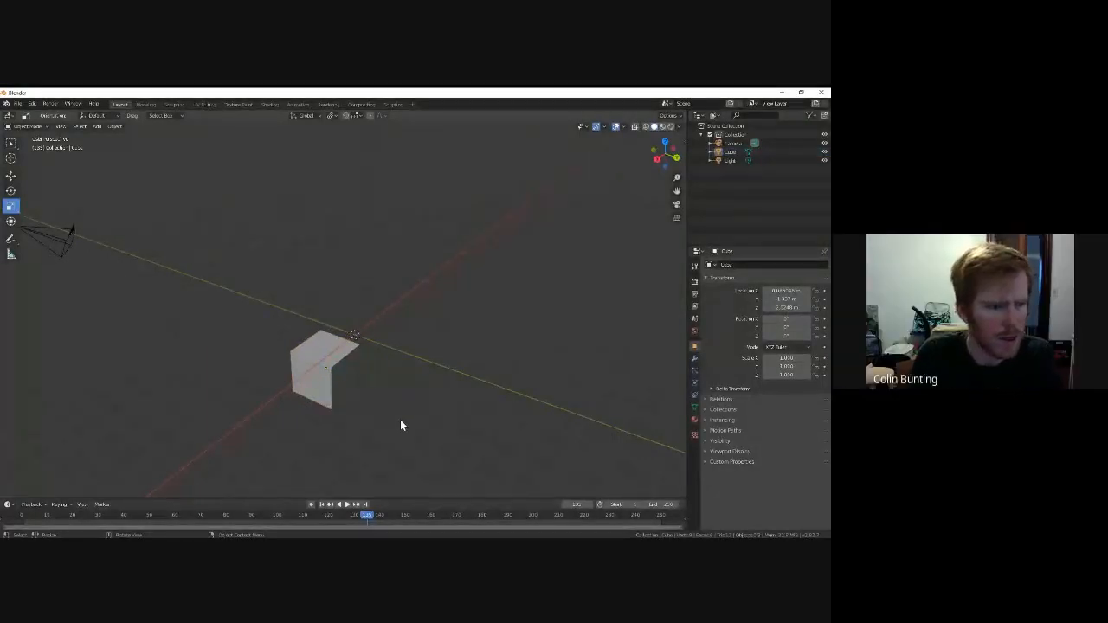
key("ctrl+z")
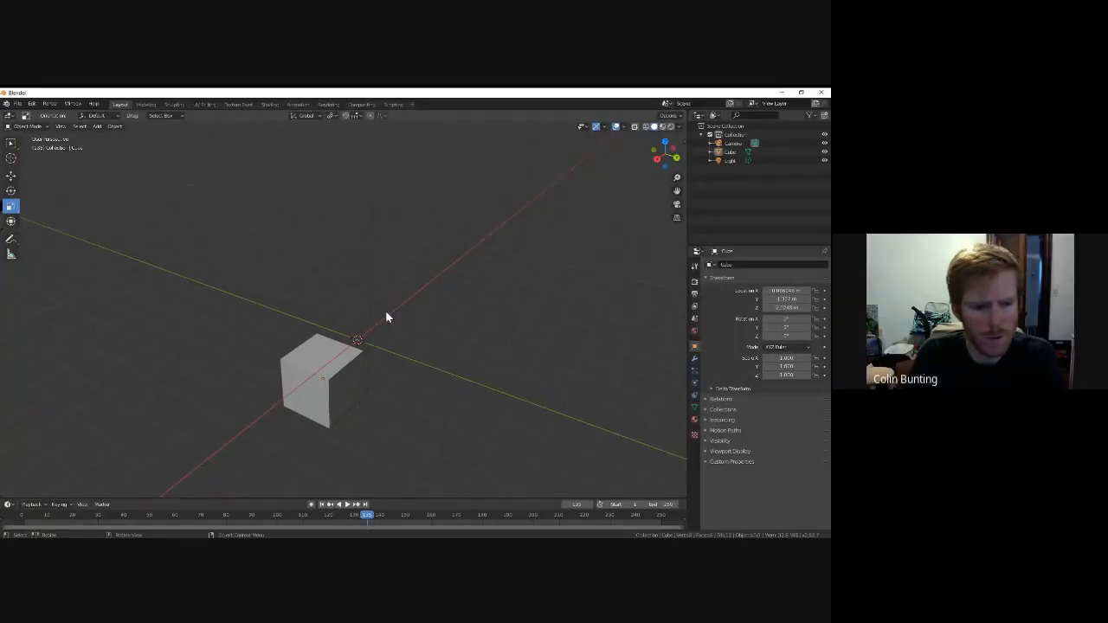
left_click(339, 380)
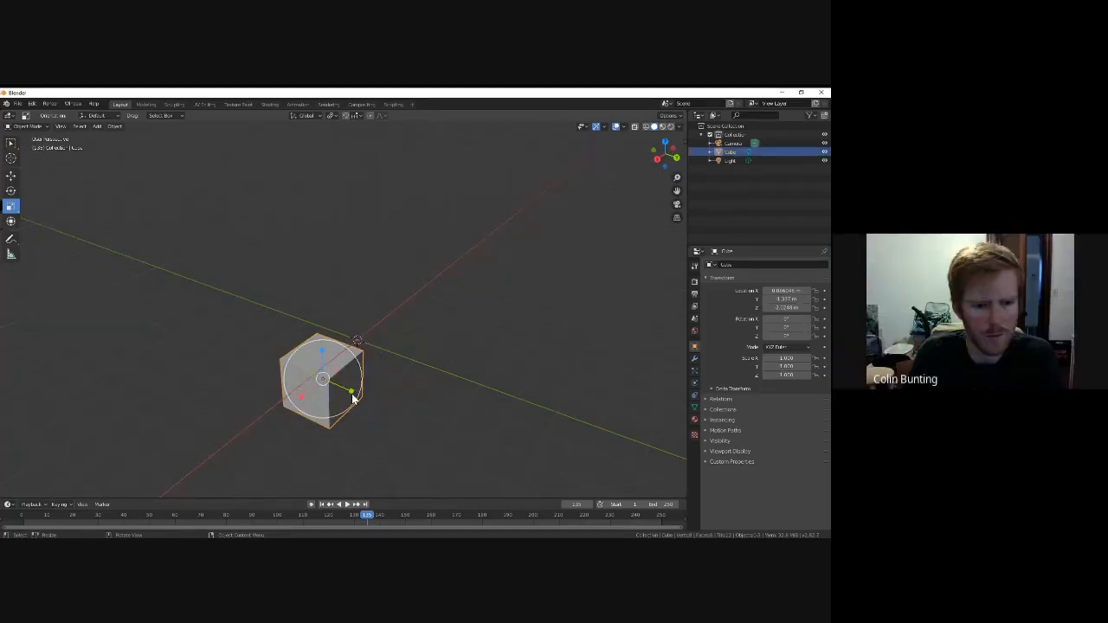
left_click_drag(352, 395, 463, 442)
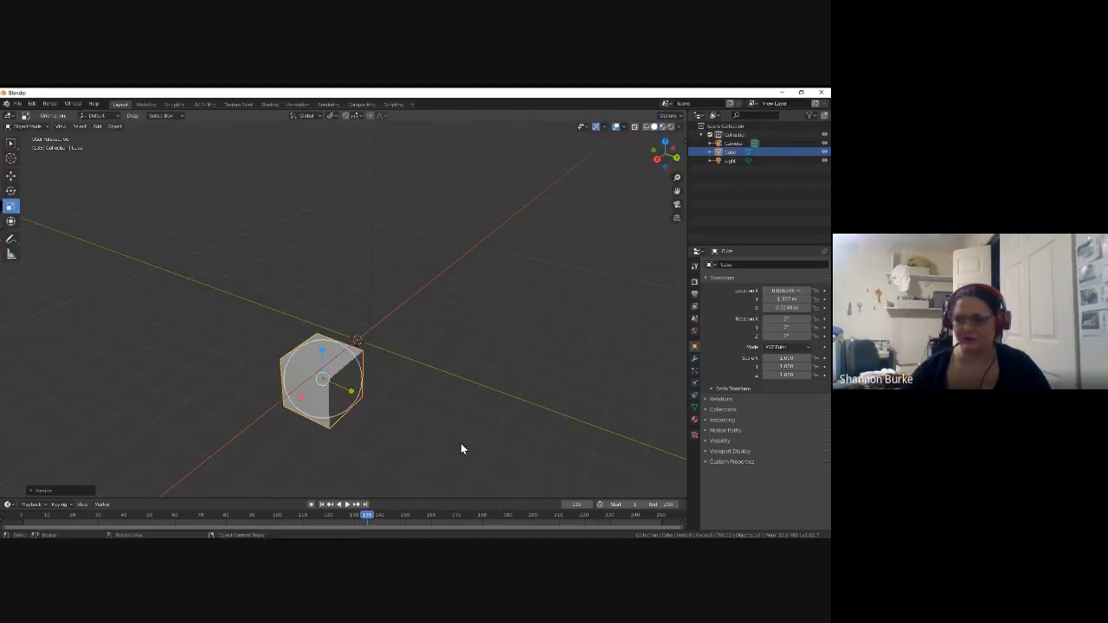
left_click_drag(300, 396, 311, 402)
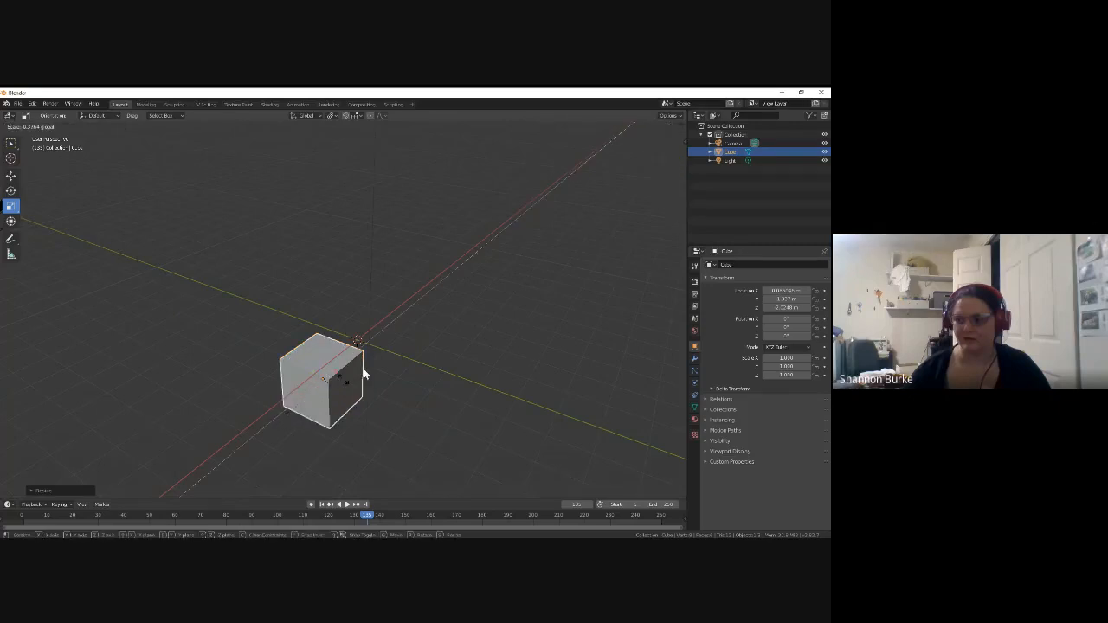
left_click_drag(364, 374, 414, 329)
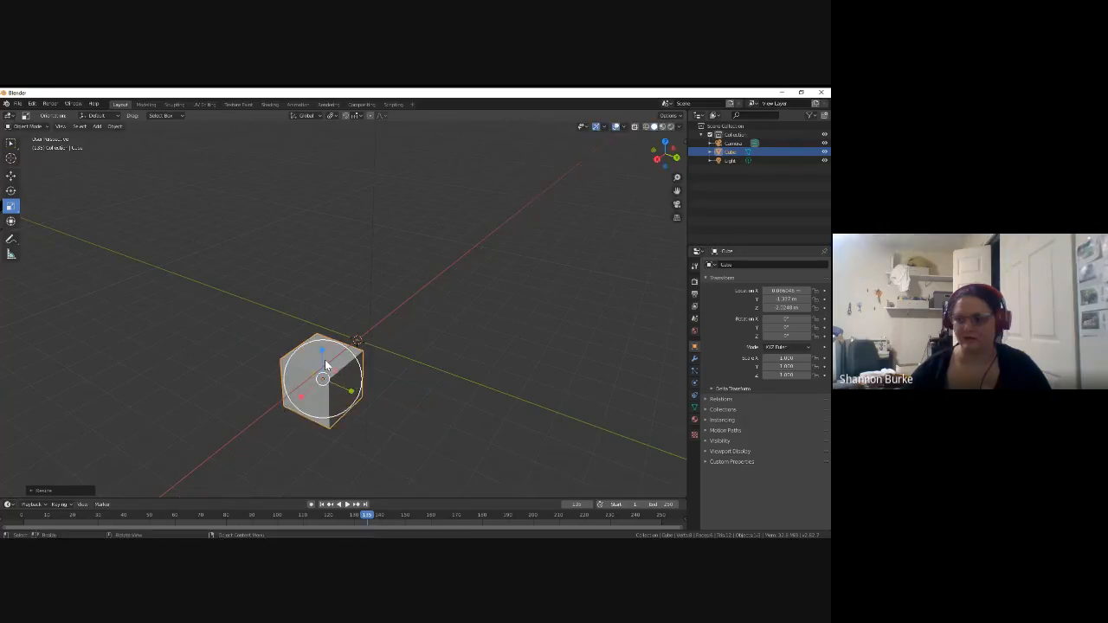
left_click_drag(328, 401, 337, 460)
left_click_drag(352, 395, 455, 421)
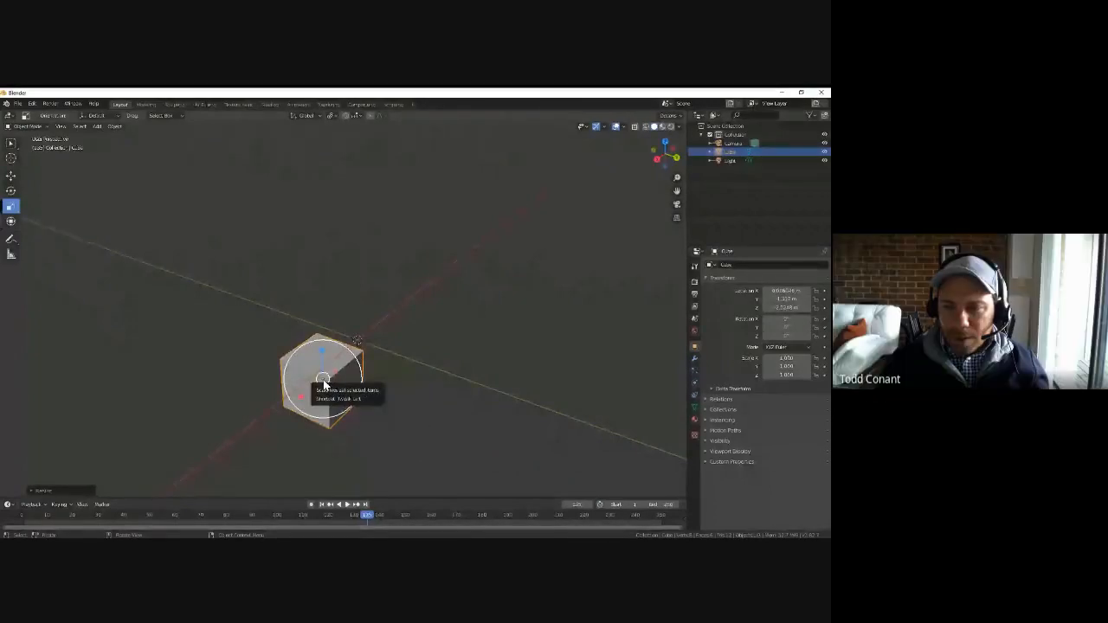
- Try scaling the cube in all directions with the gizmo's centre and outer circles
left_click_drag(323, 381, 559, 481)
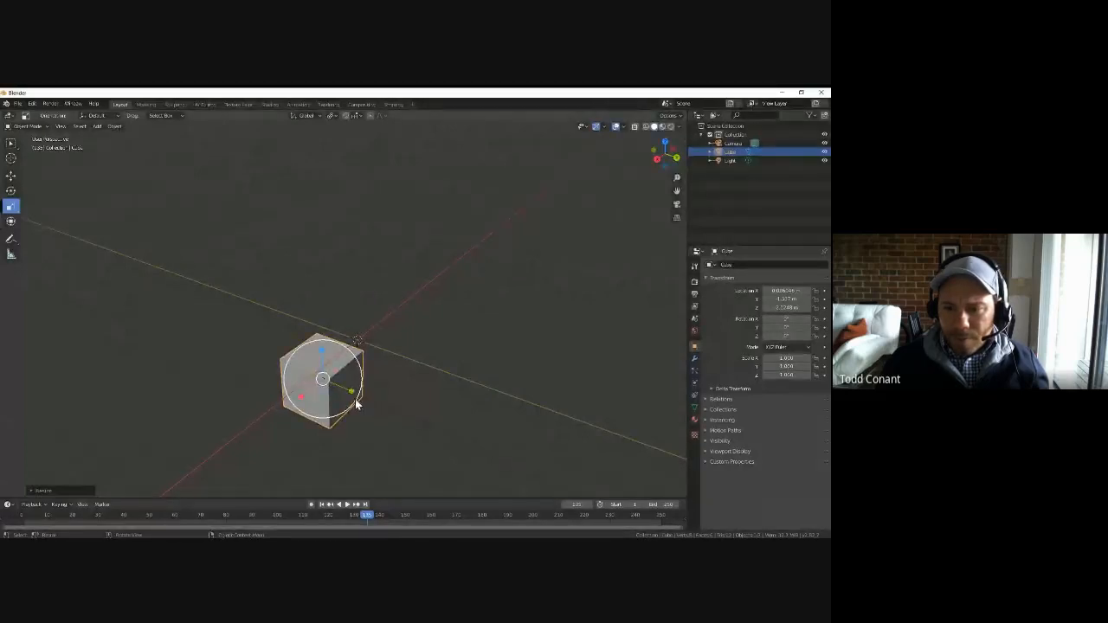
left_click_drag(361, 403, 499, 453)
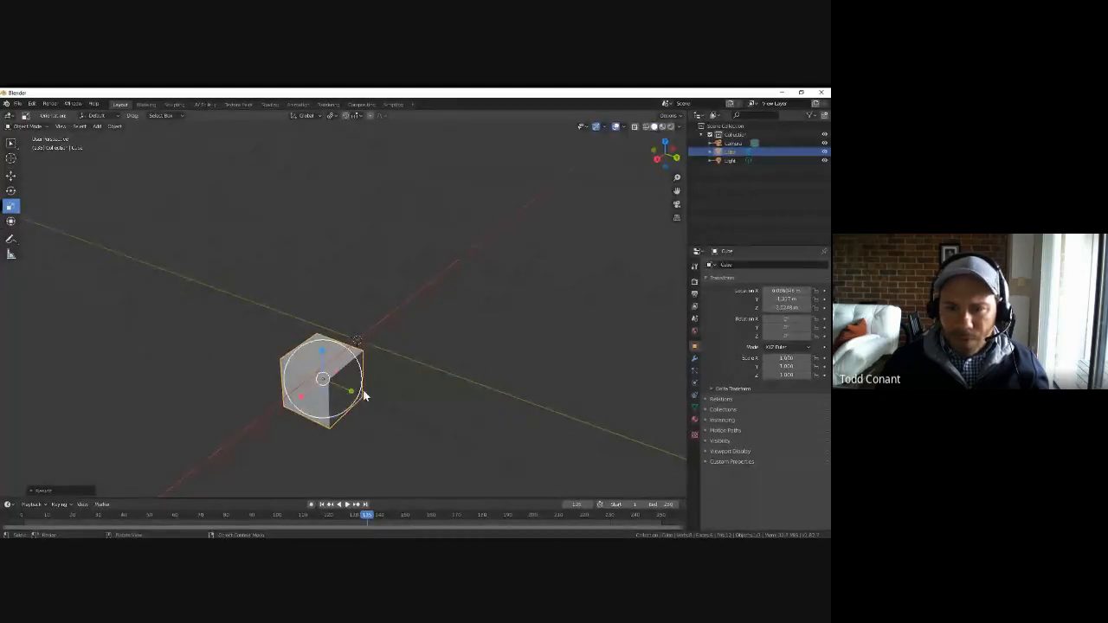
left_click_drag(362, 394, 426, 425)
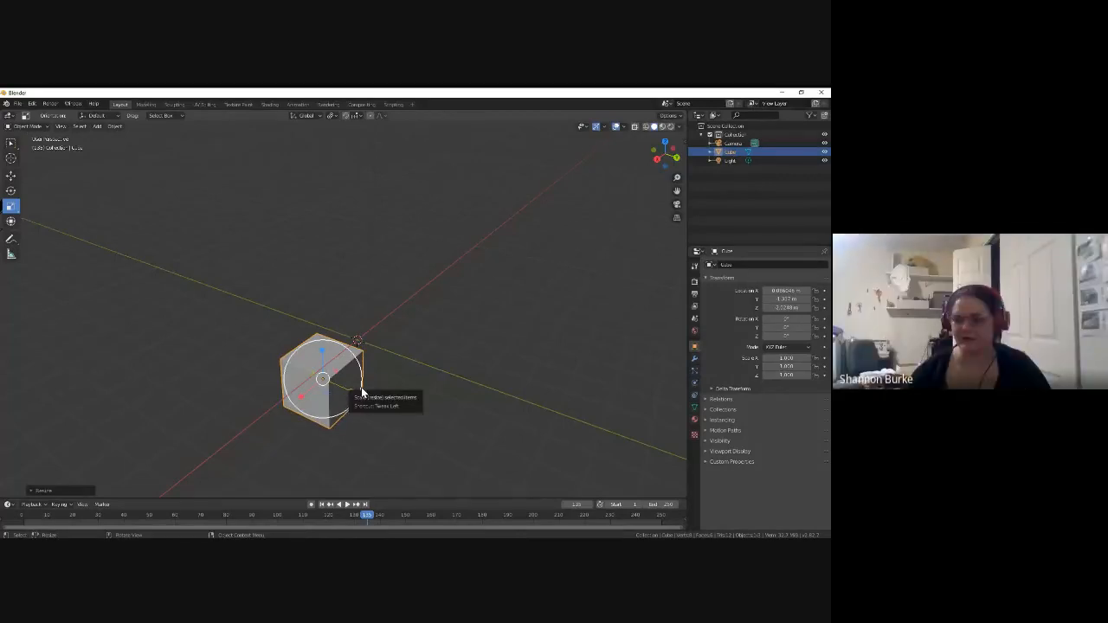
left_click_drag(362, 394, 329, 414)
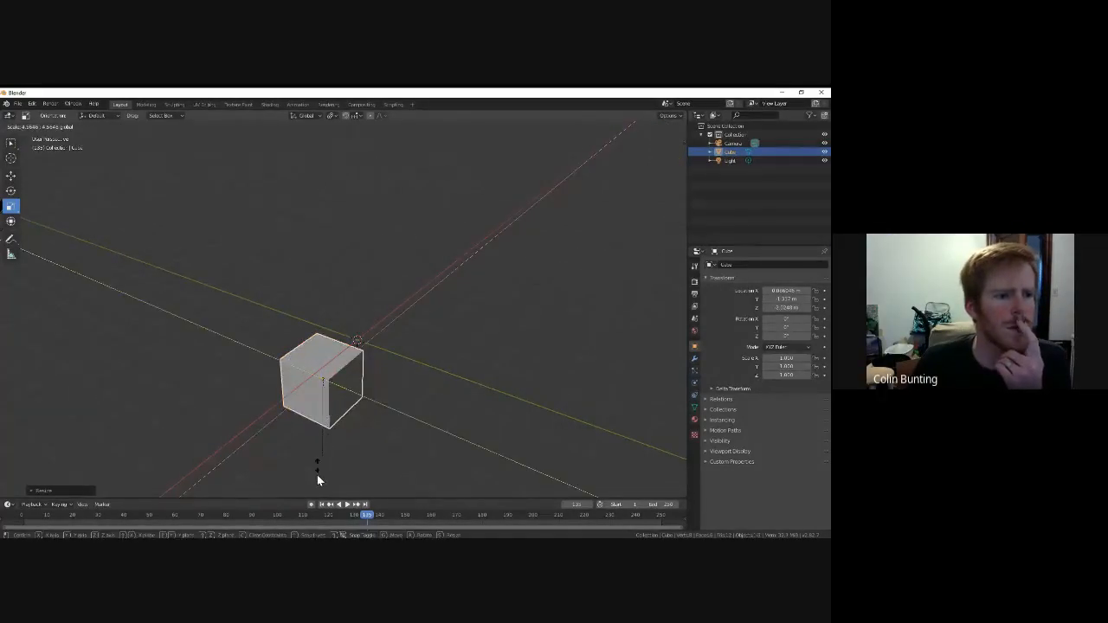
left_click_drag(317, 480, 317, 480)
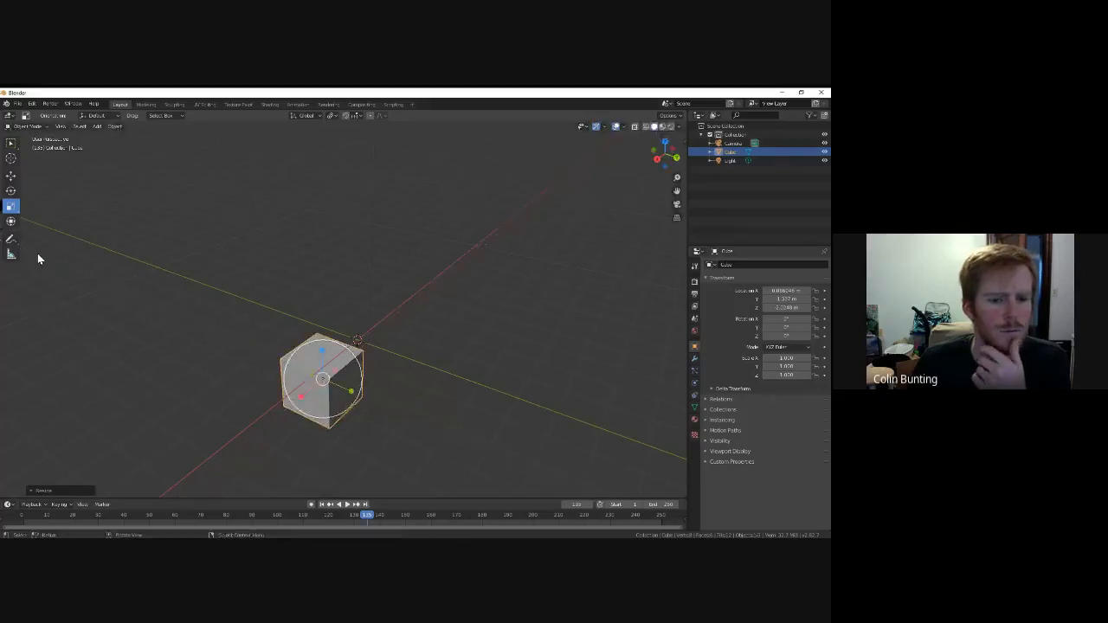
- Activate the Rotate tool and move the cube freely closer to the scene origin
left_click(11, 191)
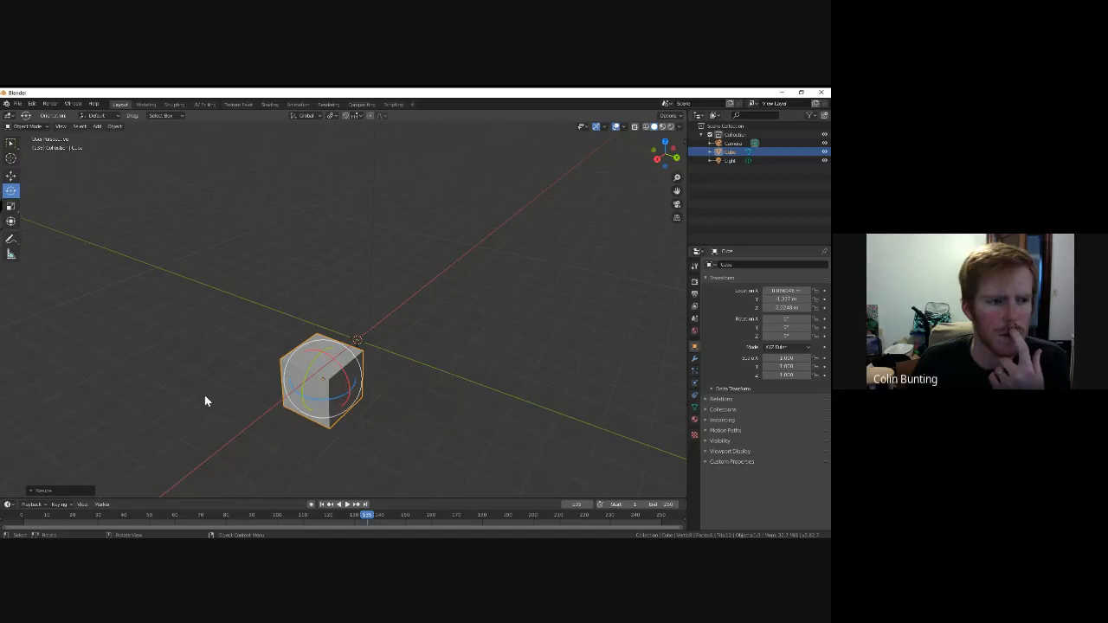
key("g")
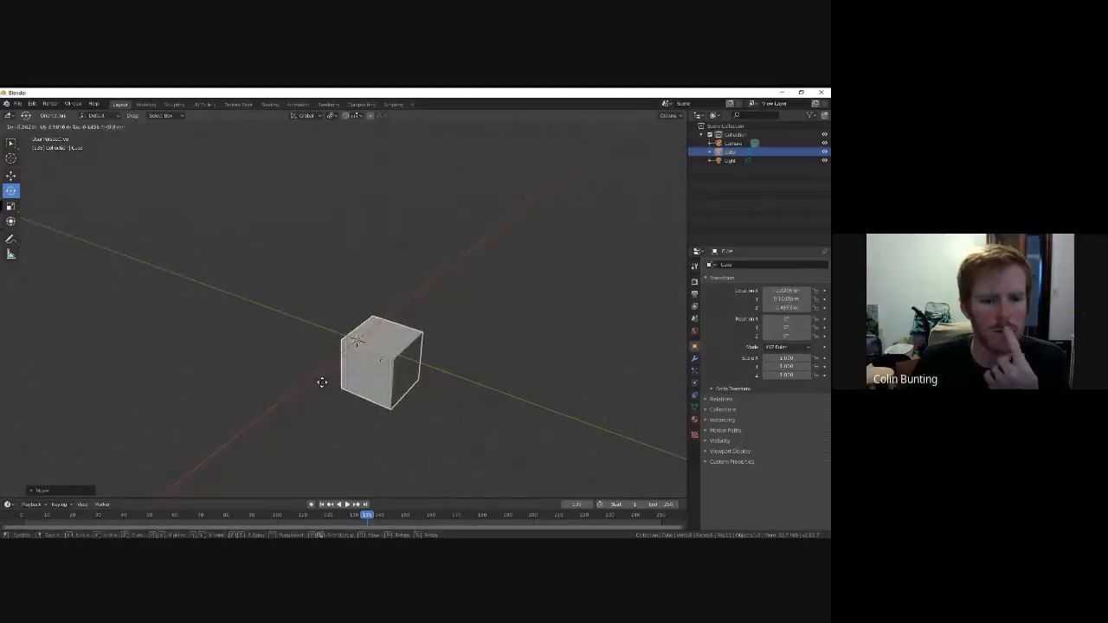
left_click(352, 369)
- Try rotating the cube freely, in trackball mode, and with the rotation gizmo
key("r")
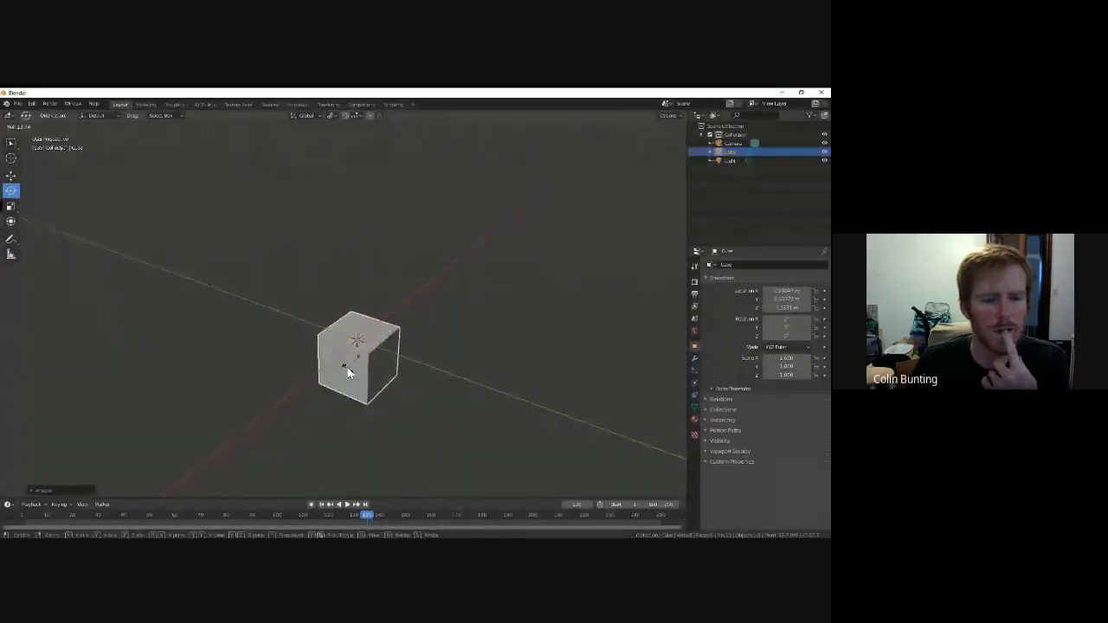
key("r")
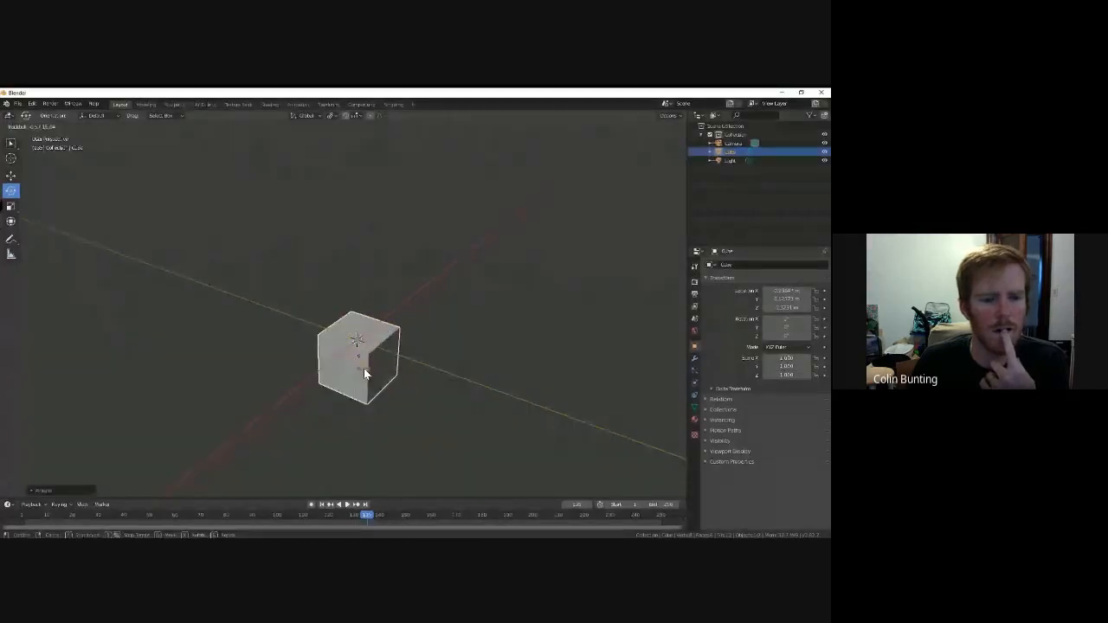
left_click(364, 370)
left_click_drag(342, 365, 338, 410)
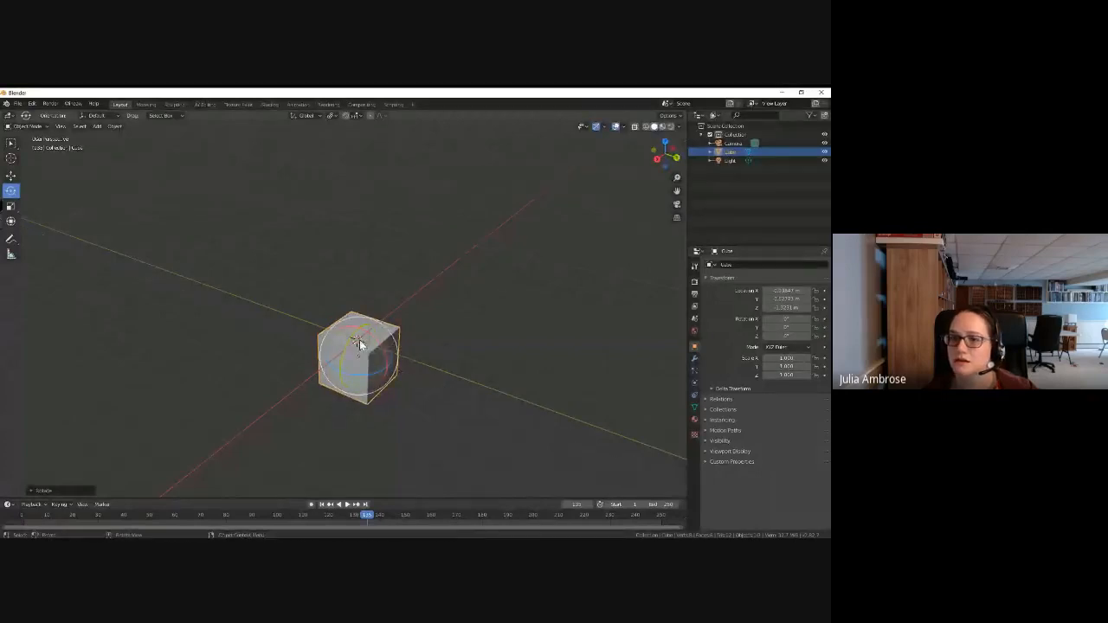
left_click_drag(360, 341, 375, 363)
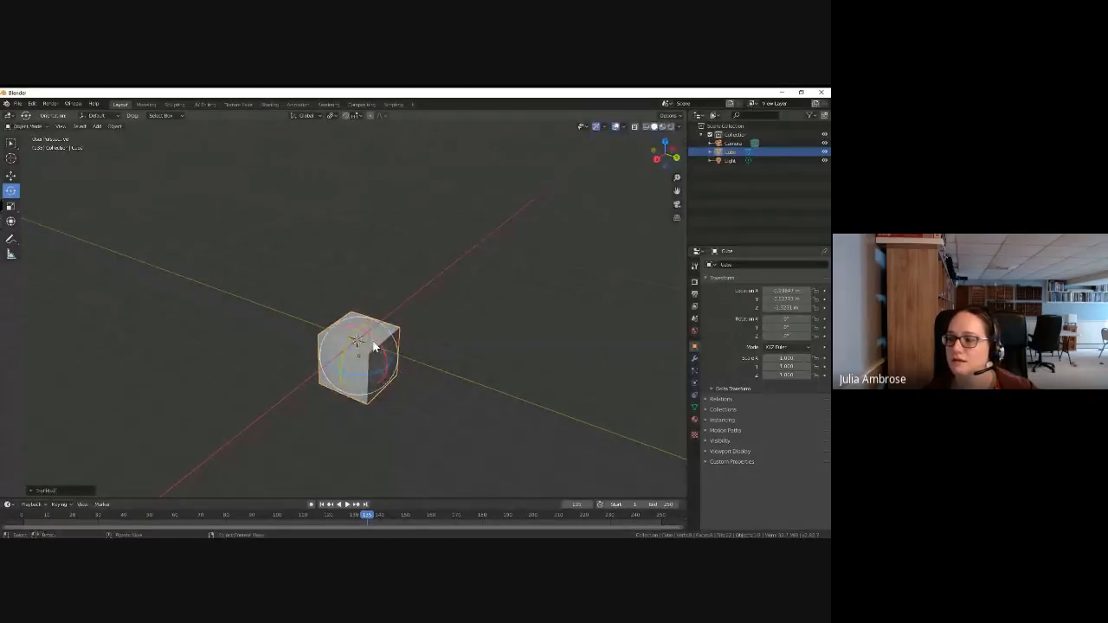
- Activate the Move tool, and open and dismiss the cube's object context menu
middle_click_drag(375, 354, 418, 312)
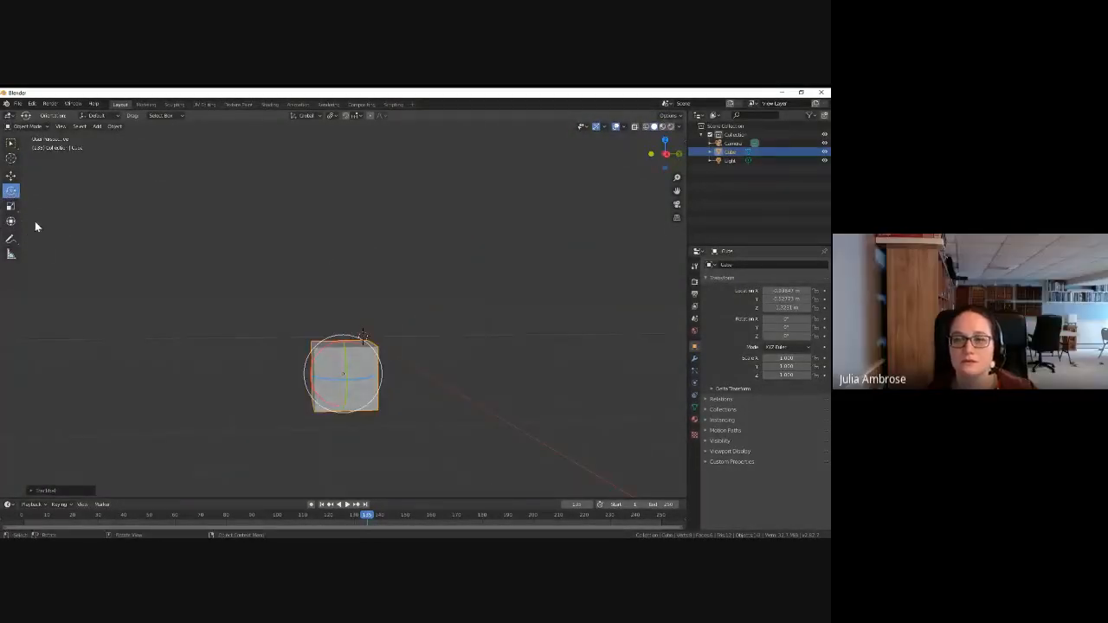
left_click(12, 177)
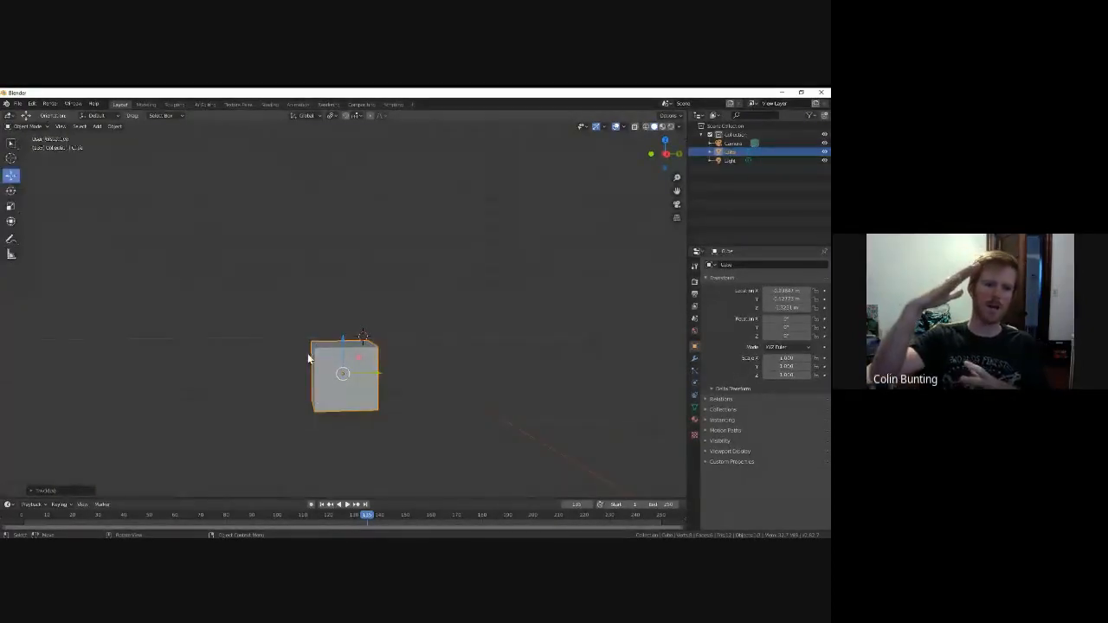
right_click(350, 374)
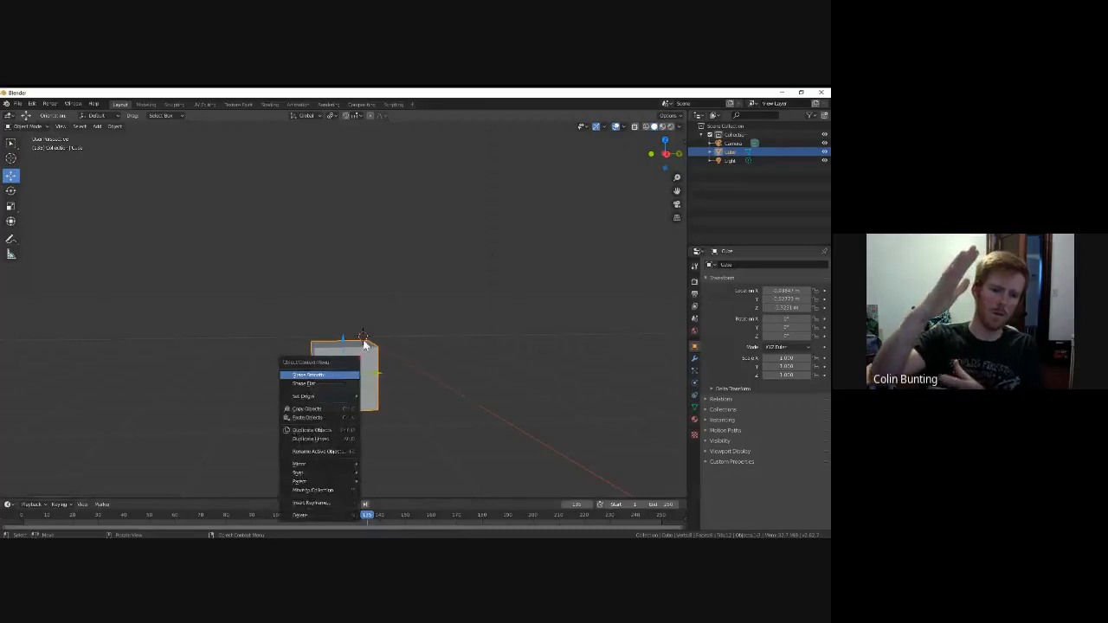
left_click(364, 342)
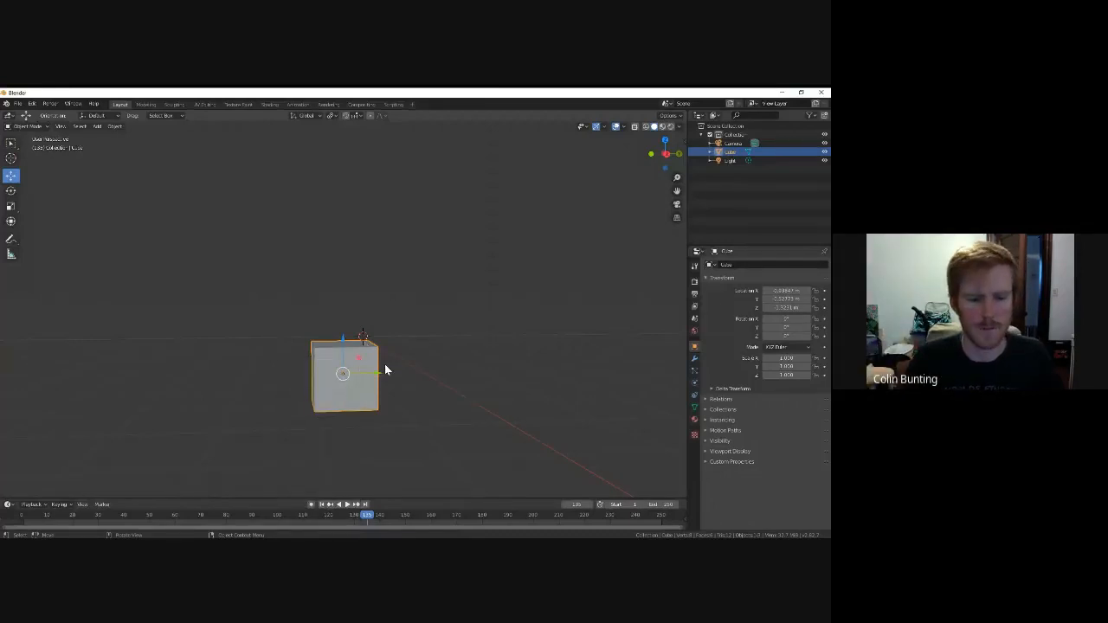
middle_click_drag(385, 364, 361, 390)
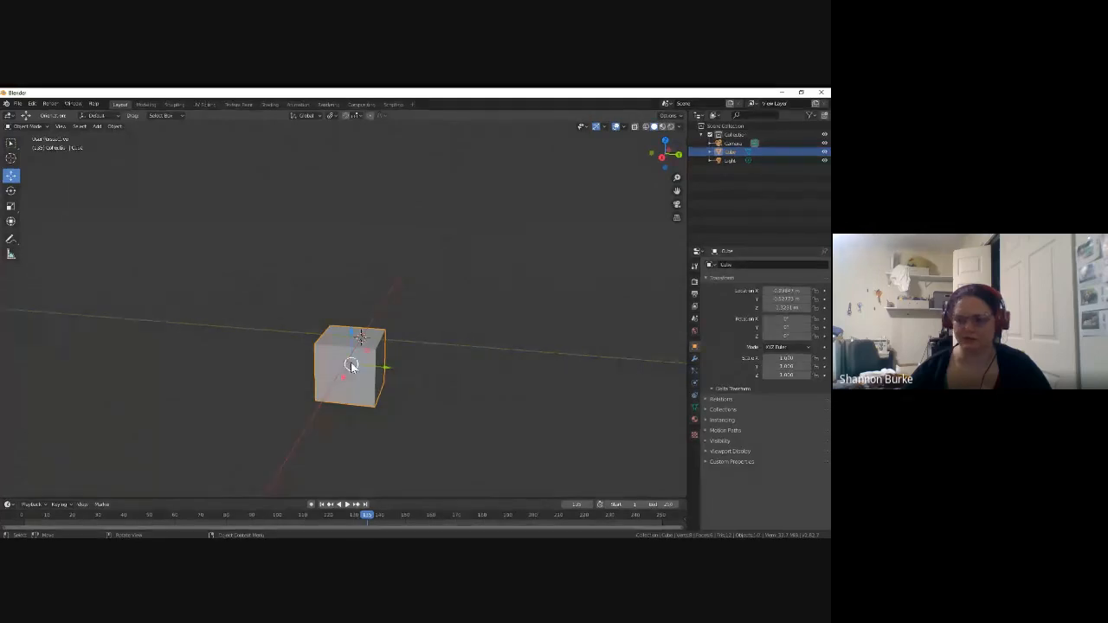
- Keep the cube selected, and hide and redisplay the viewport toolbar
left_click(385, 406)
left_click(352, 400)
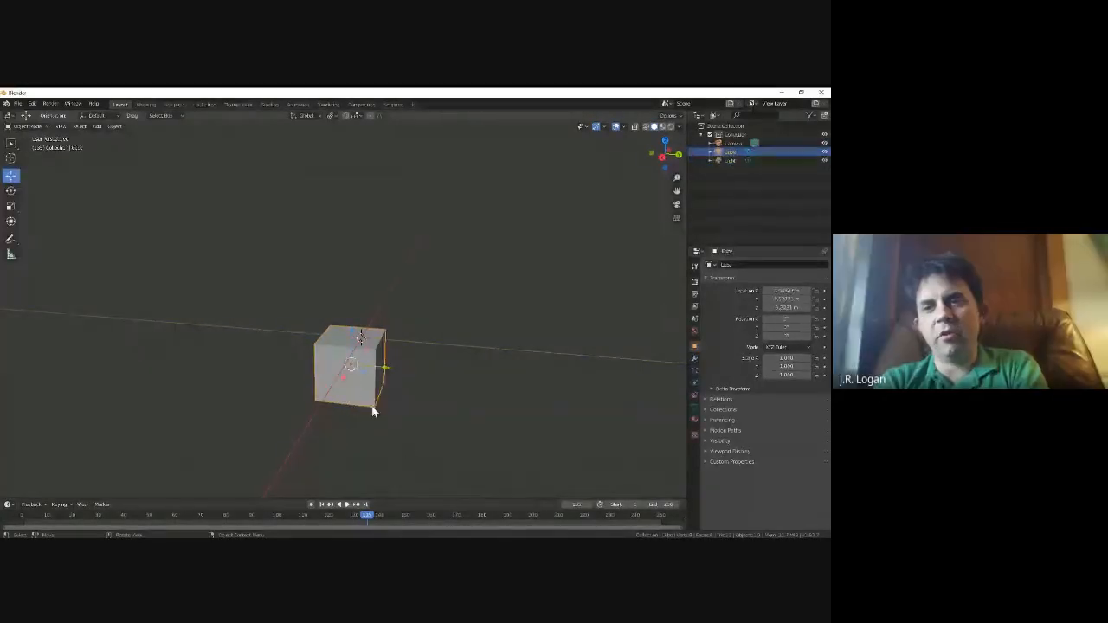
key("t")
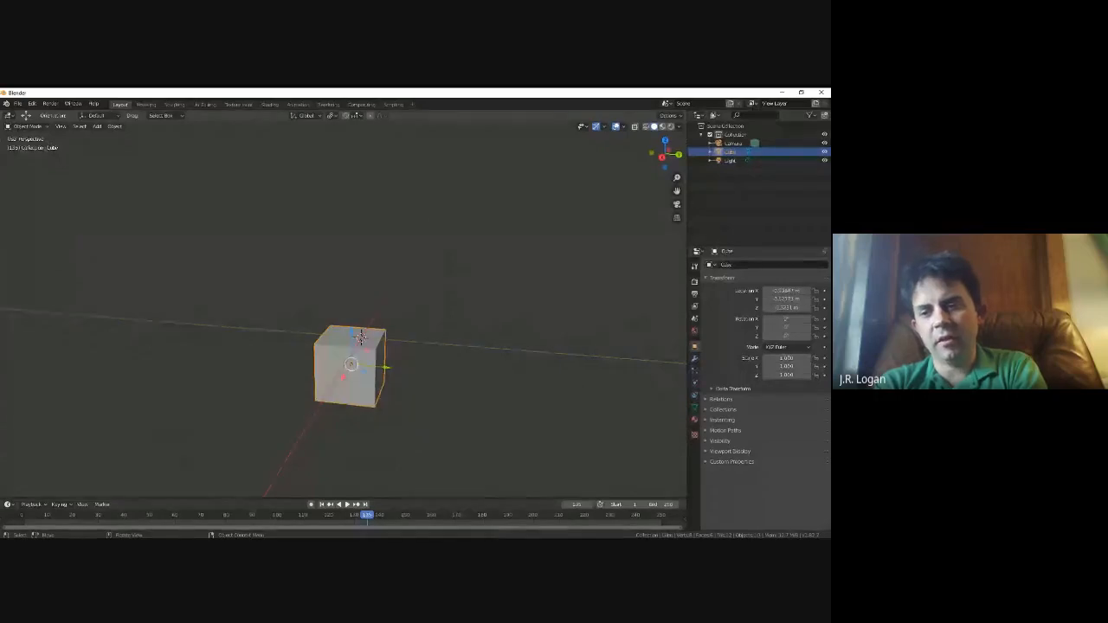
key("t")
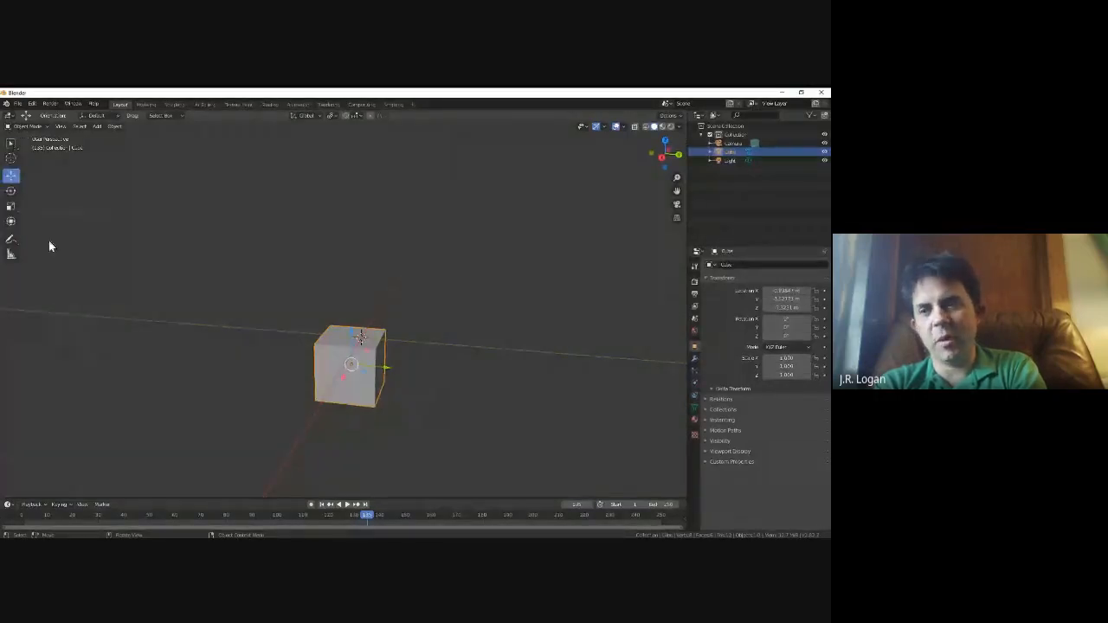
- Start a new General file without saving the changes to the current one
key("ctrl+n")
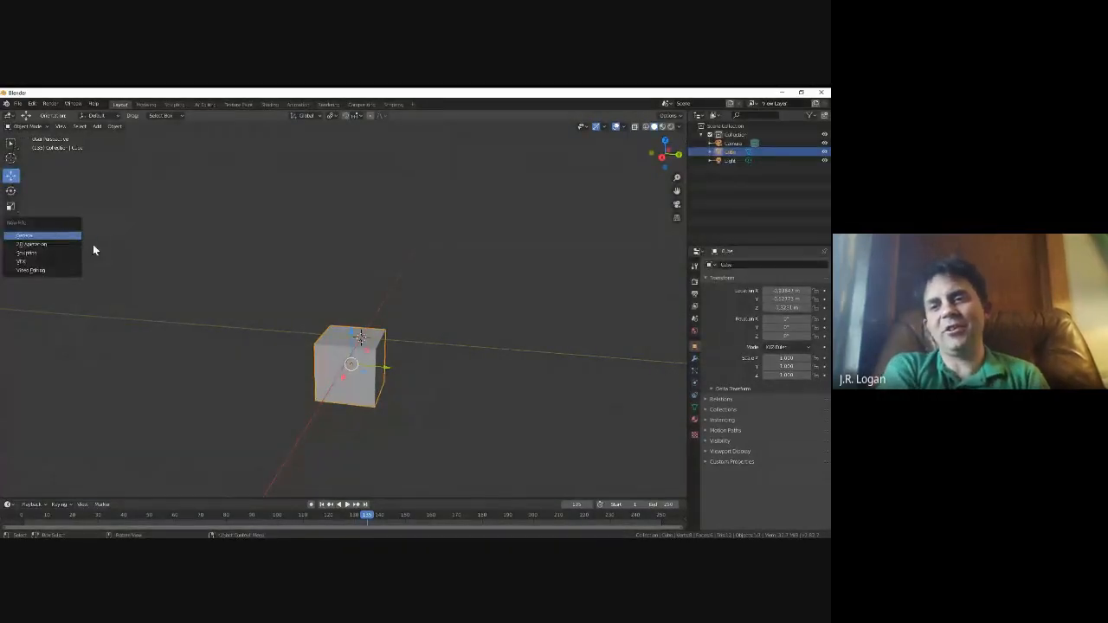
left_click(43, 235)
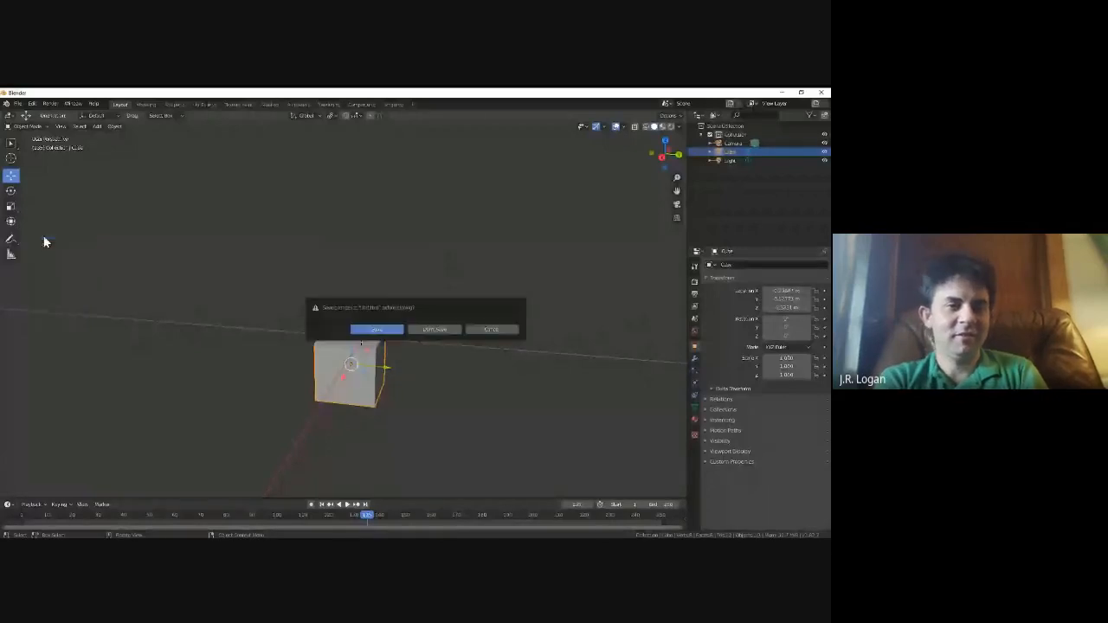
left_click(433, 330)
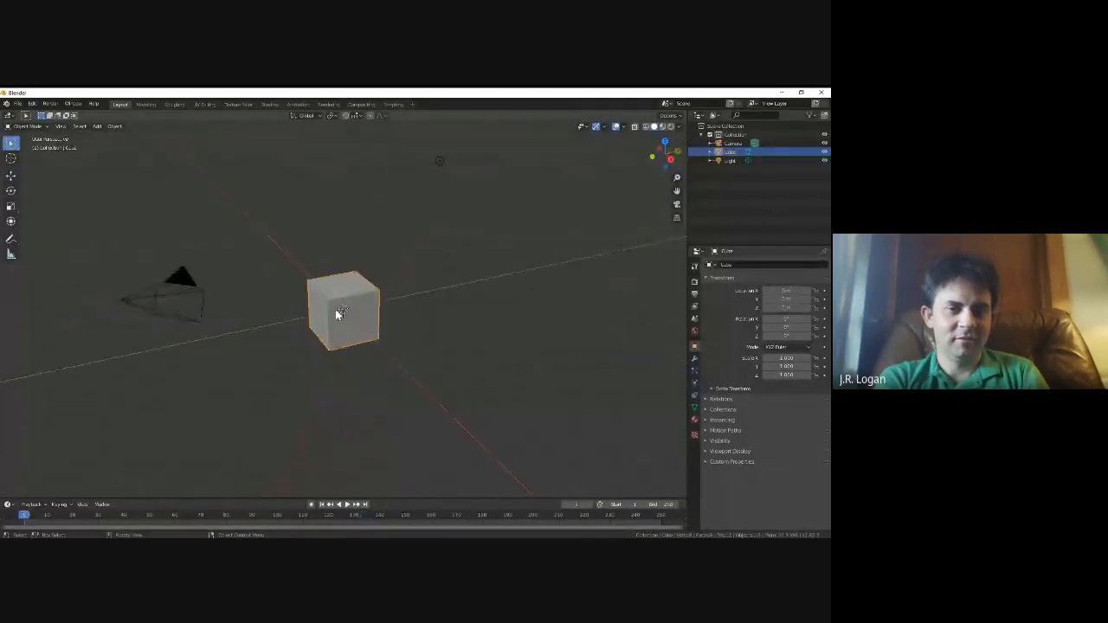
- Rotate the default cube freely twice, and scale it up uniformly about its centre
key("r")
left_click(354, 313)
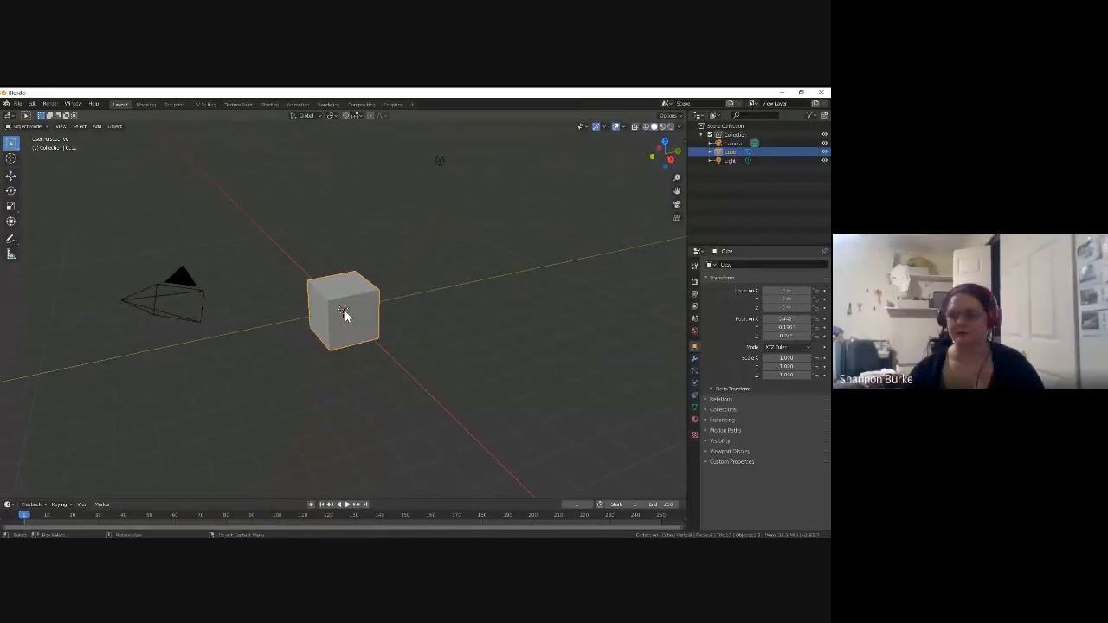
key("r")
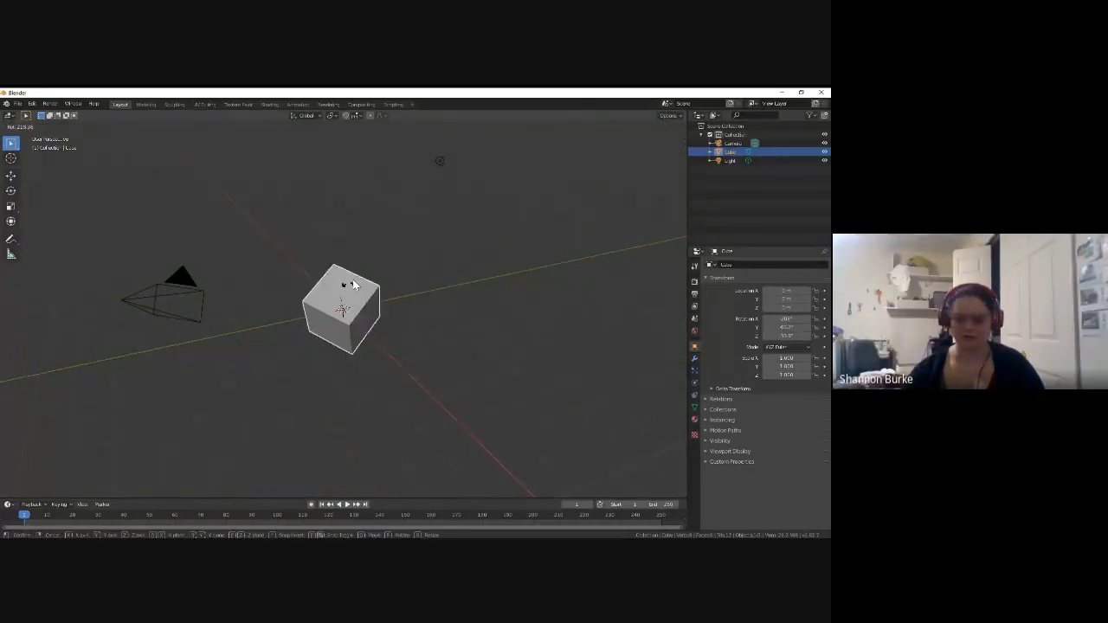
left_click(377, 297)
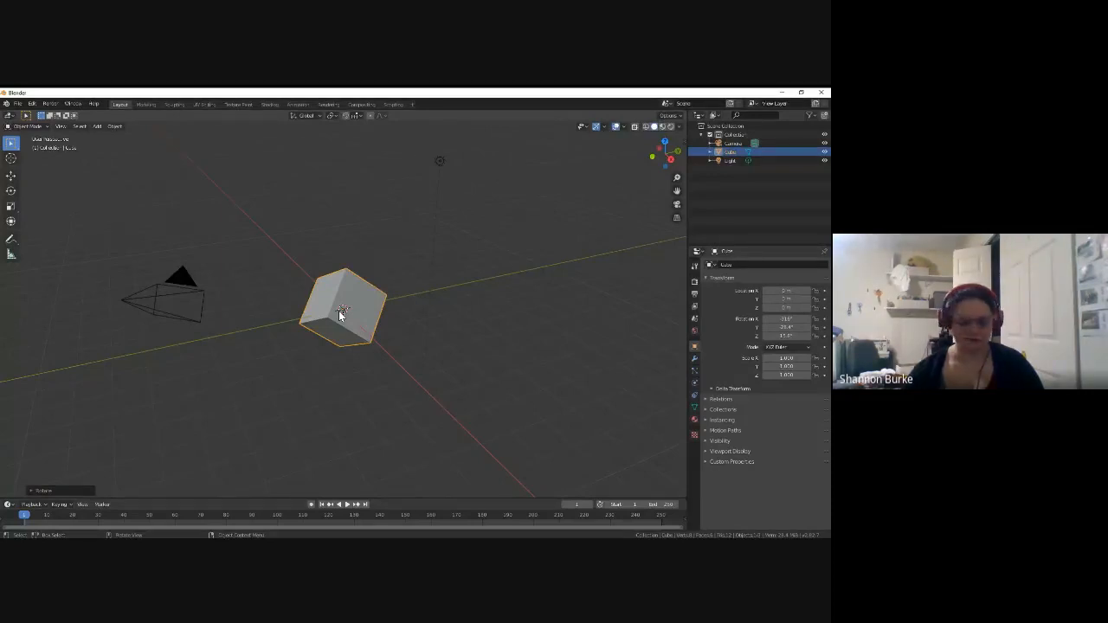
key("s")
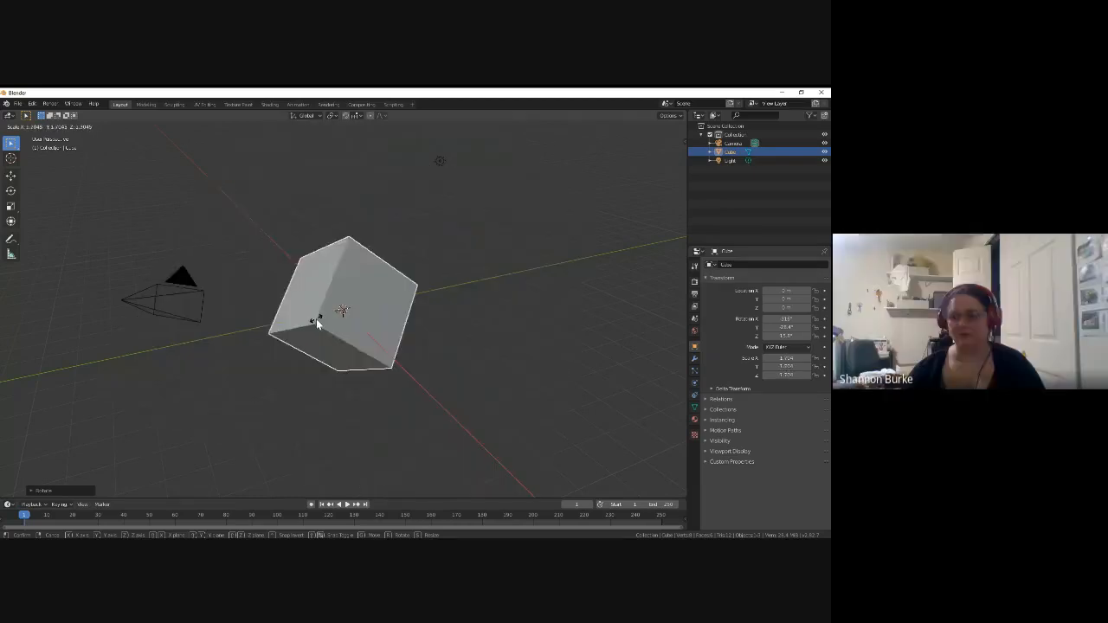
left_click(320, 328)
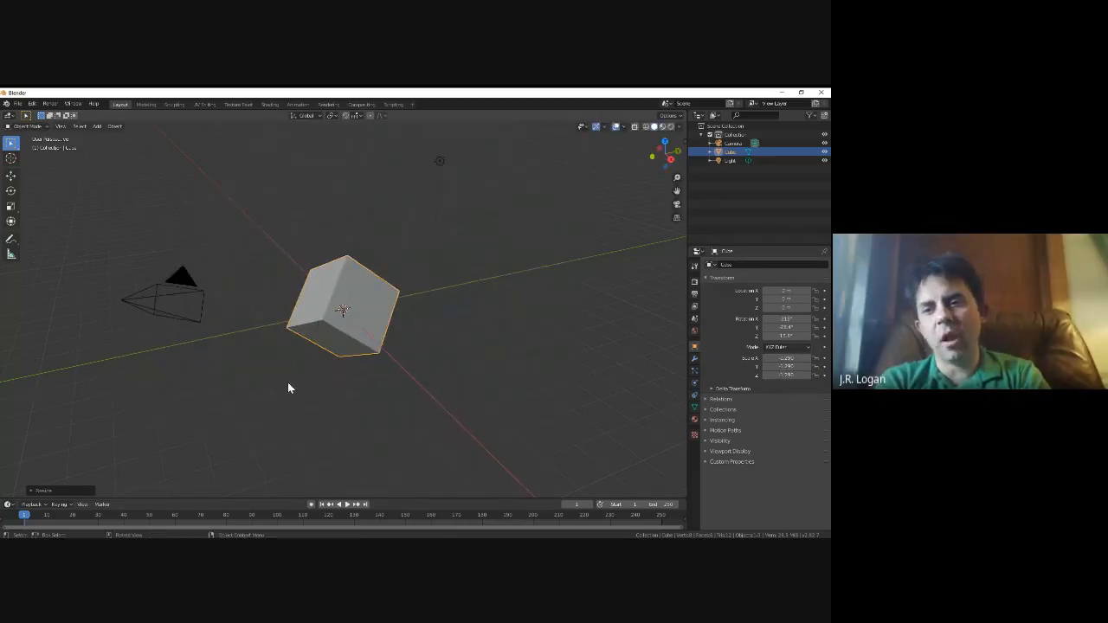
mouse_move(449, 330)
middle_mouse_down()
mouse_move(441, 354)
mouse_move(352, 363)
mouse_move(400, 299)
mouse_move(392, 331)
middle_mouse_up()
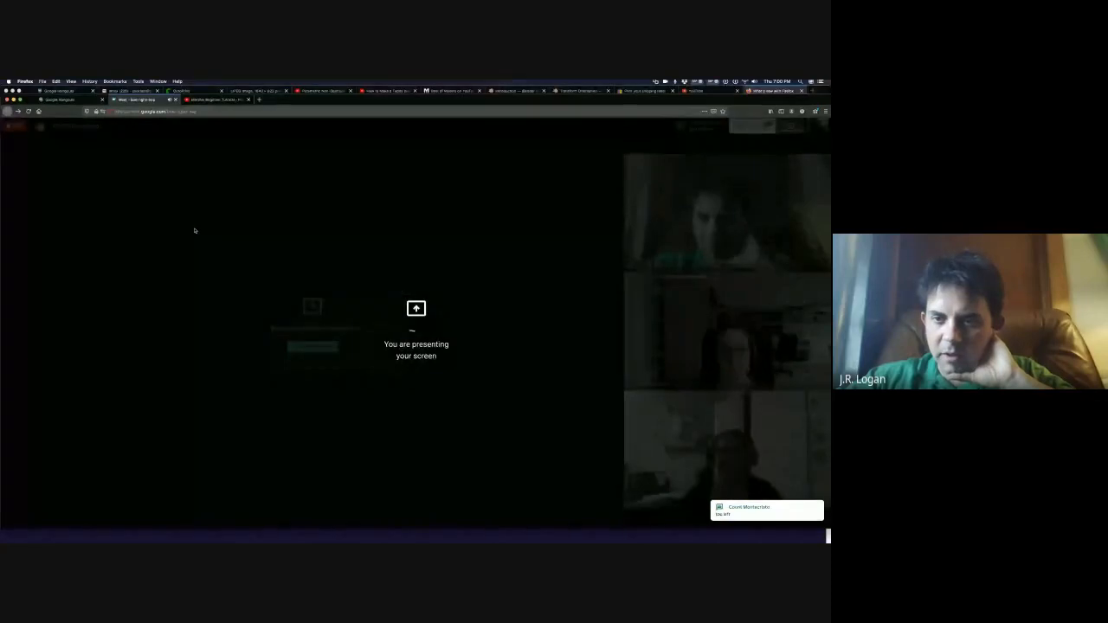
- Switch to the Blender window and keep the default cube selected
key("super+Tab")
key("super+Tab")
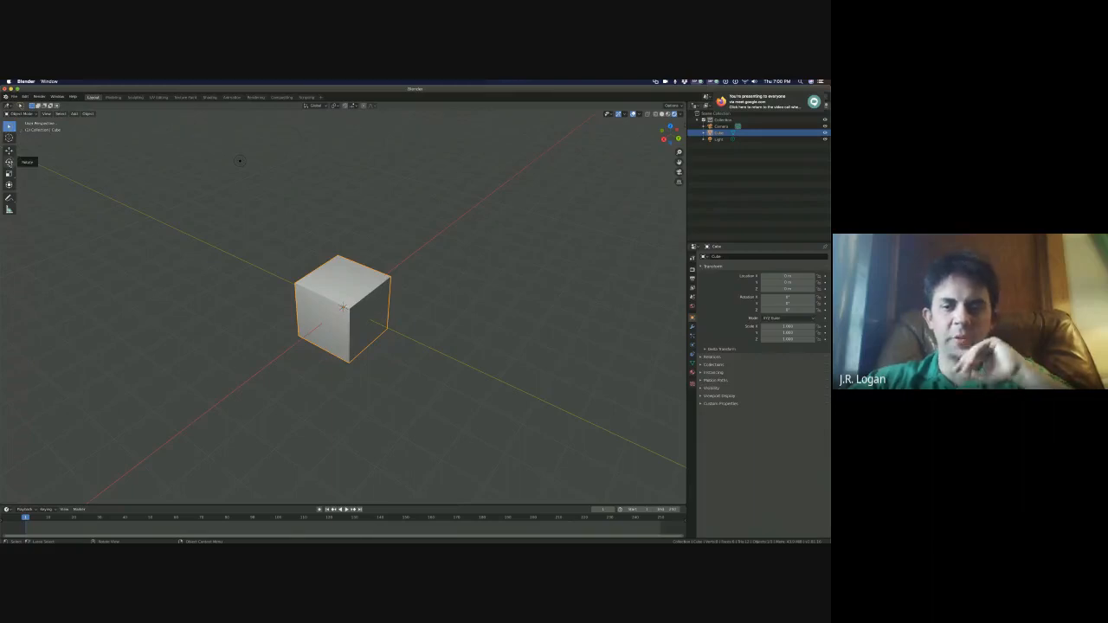
left_click(285, 303)
left_click(299, 303)
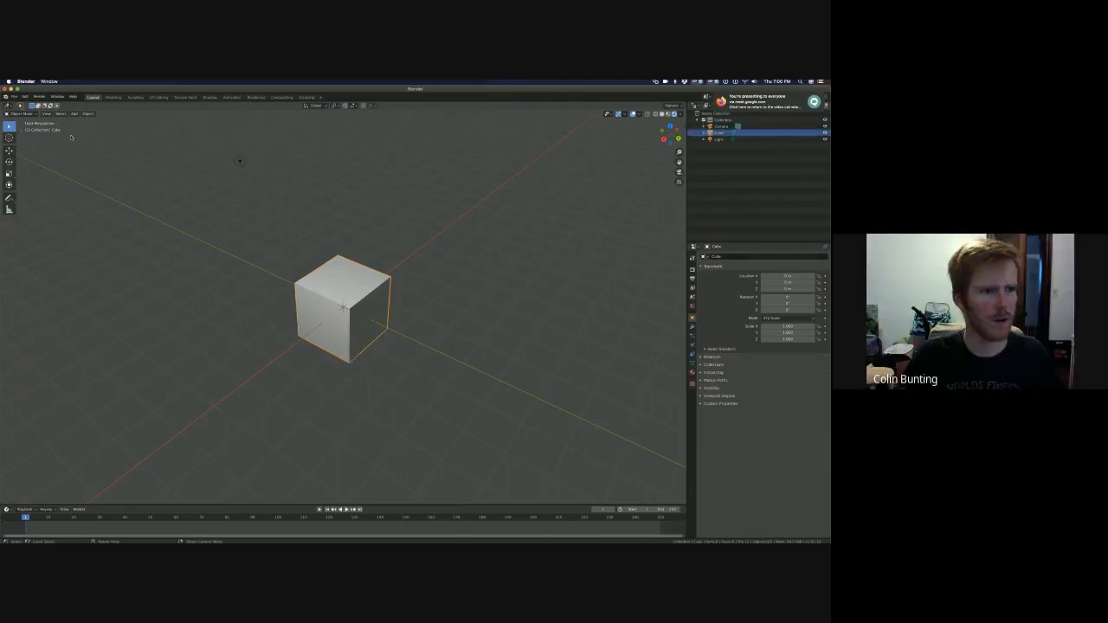
left_click(61, 116)
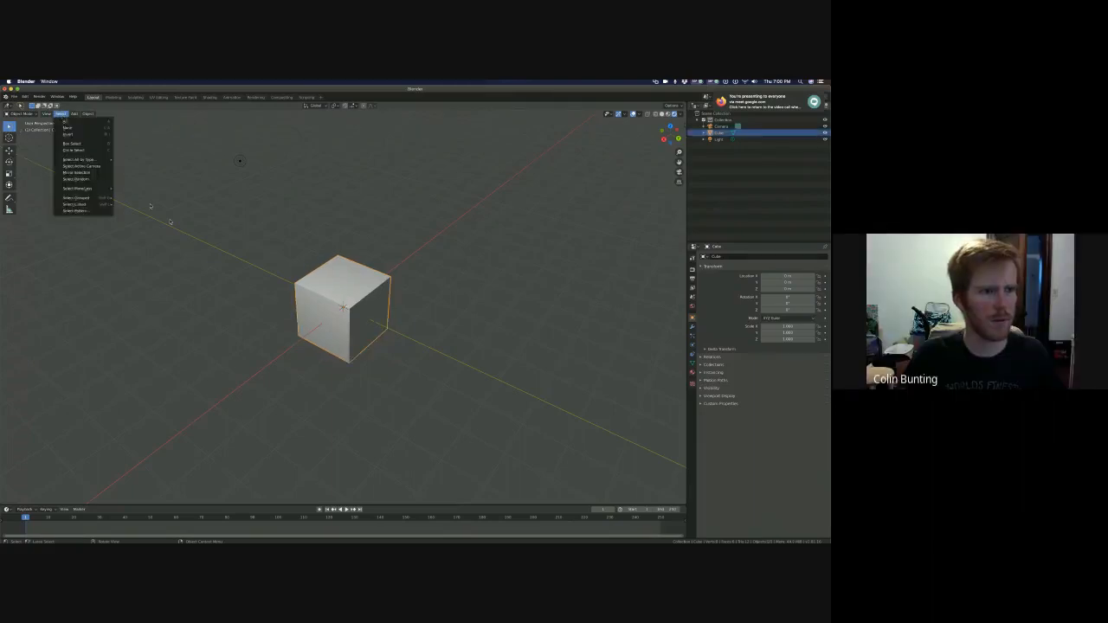
left_click(75, 115)
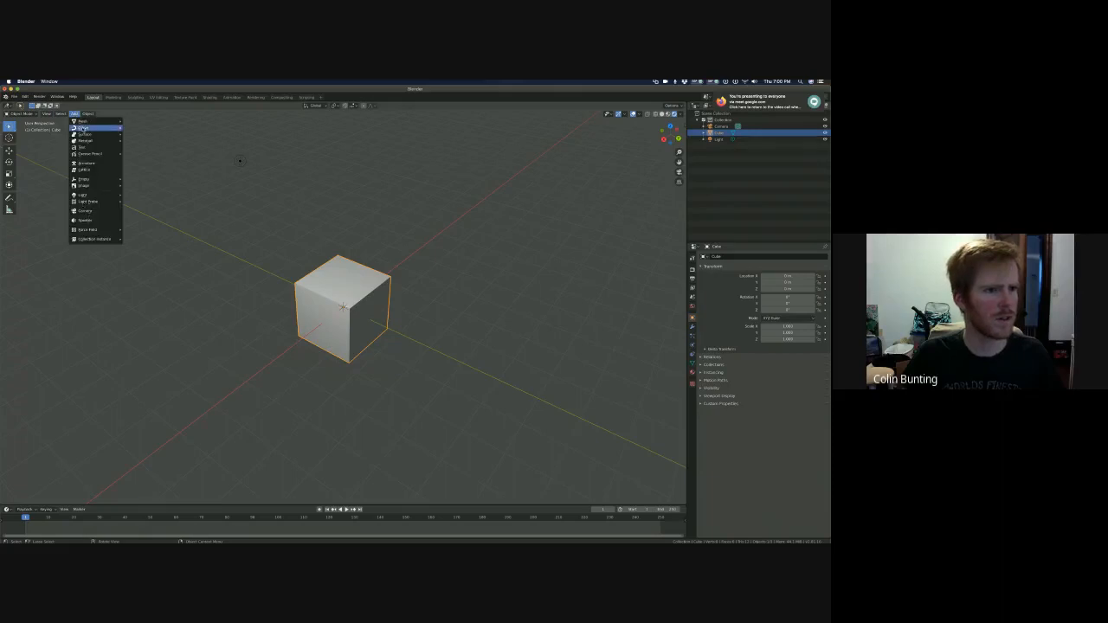
left_click(47, 114)
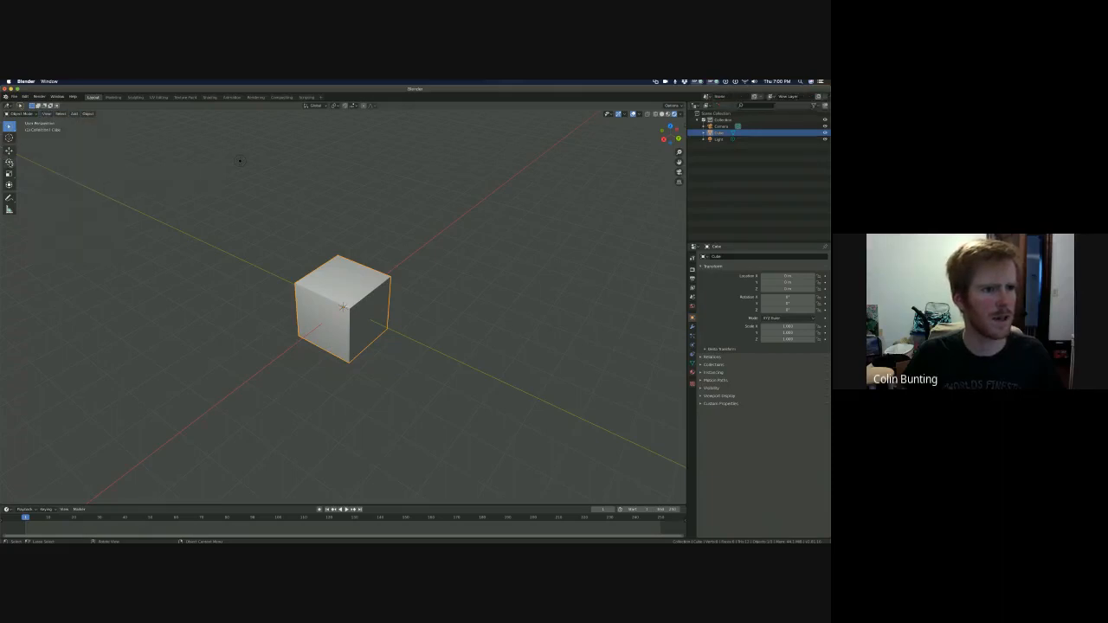
- Try stretching the cube along the Y axis with the Scale tool, and undo the change
left_click(8, 173)
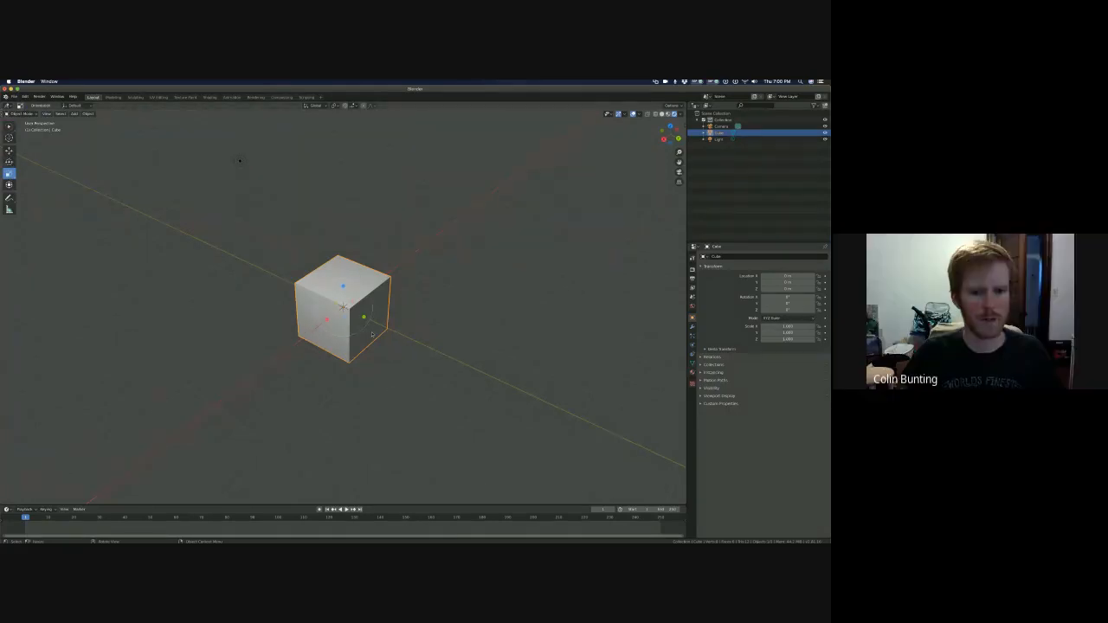
mouse_move(363, 317)
left_mouse_down()
mouse_move(392, 326)
mouse_move(374, 318)
left_mouse_up()
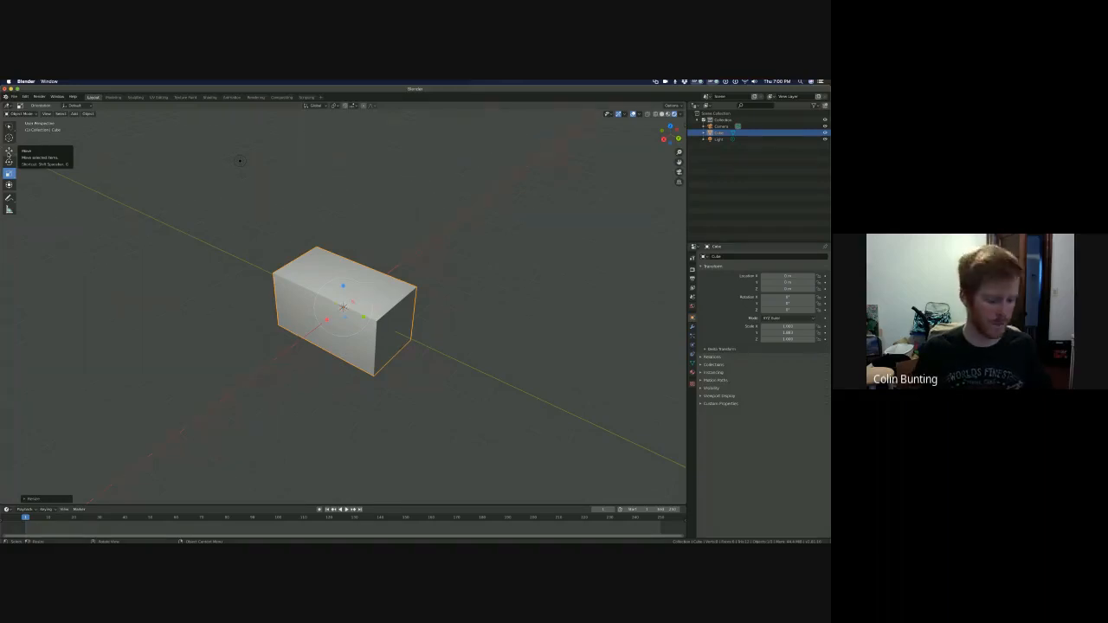
key("ctrl+z")
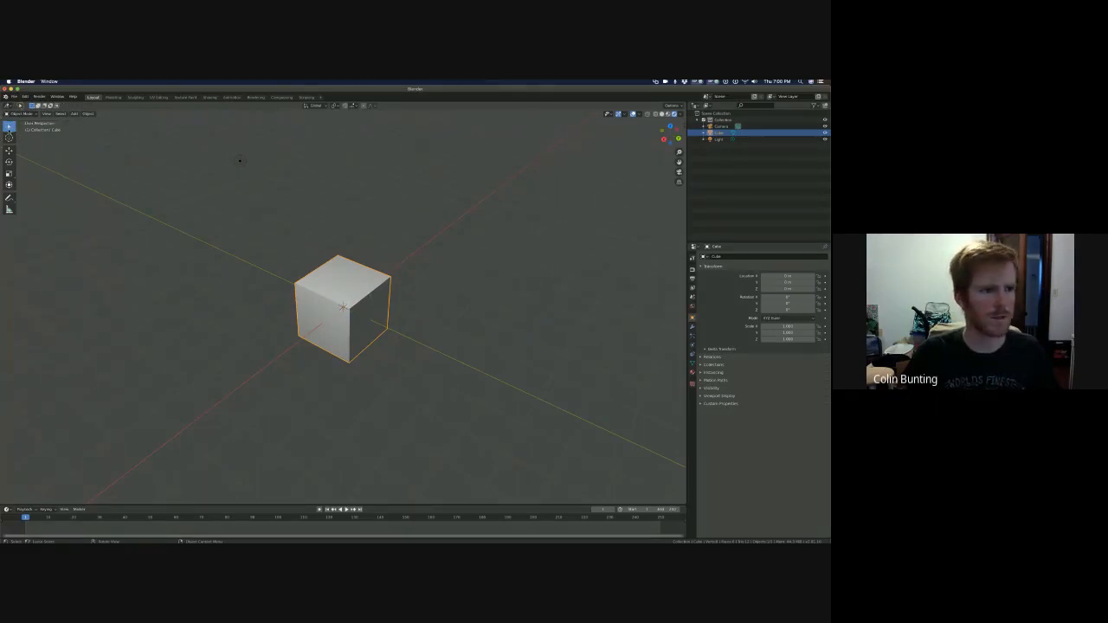
- Change the selection tool to Select Box and box-select the cube together with the light
left_click(9, 127)
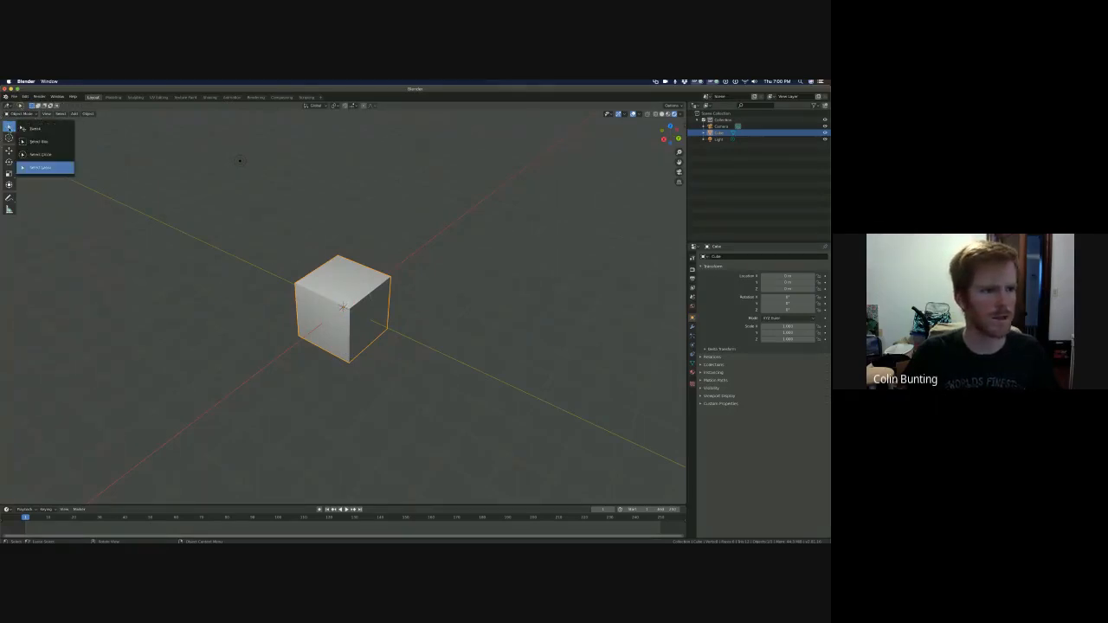
left_click(38, 141)
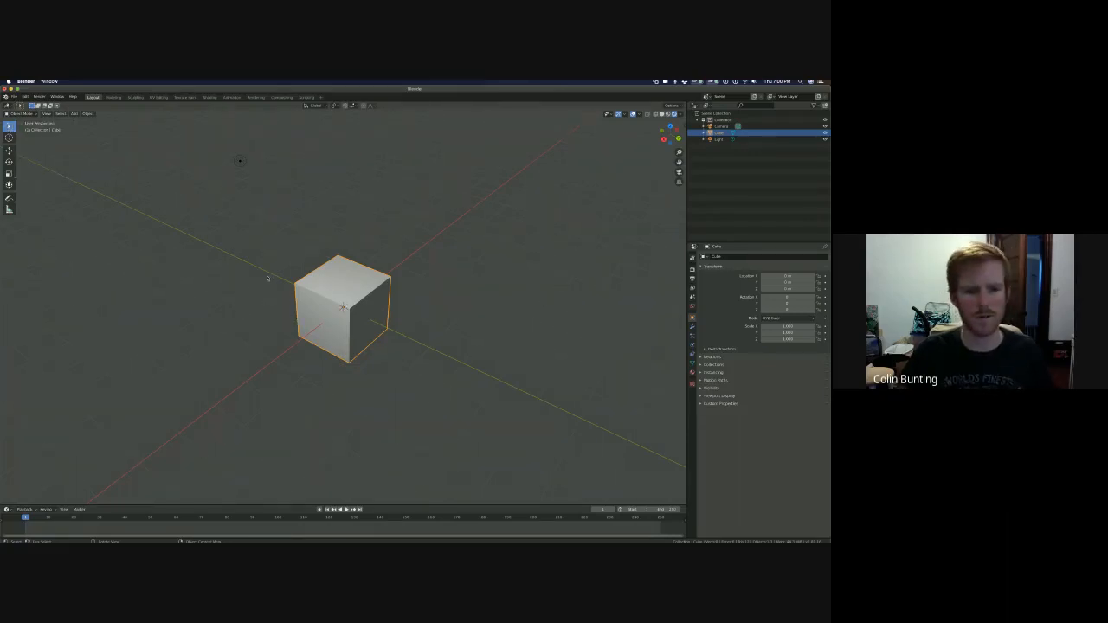
middle_click_drag(271, 377, 292, 358)
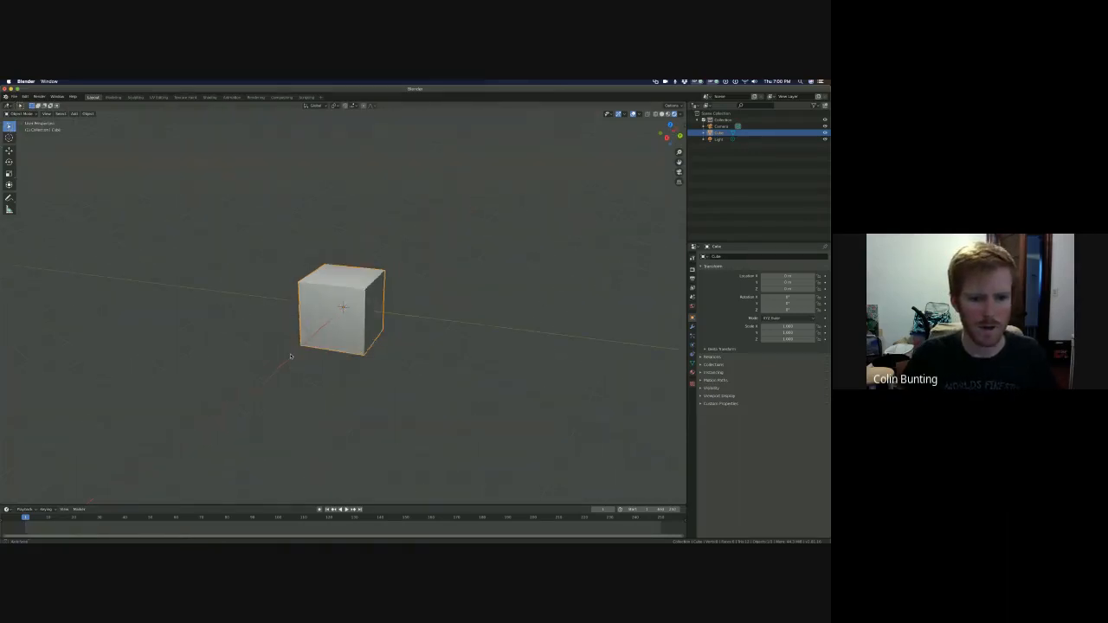
left_click_drag(247, 211, 421, 355)
middle_click_drag(412, 398, 418, 367)
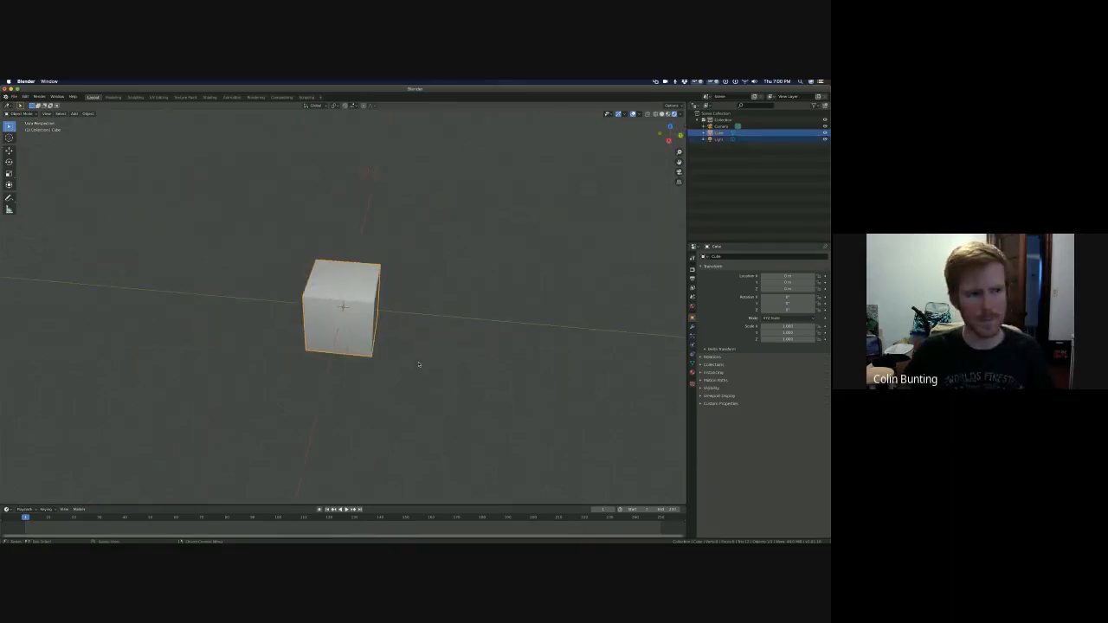
- Select only the cube, try moving it along the Y axis with the Move tool, and undo the move
left_click(10, 152)
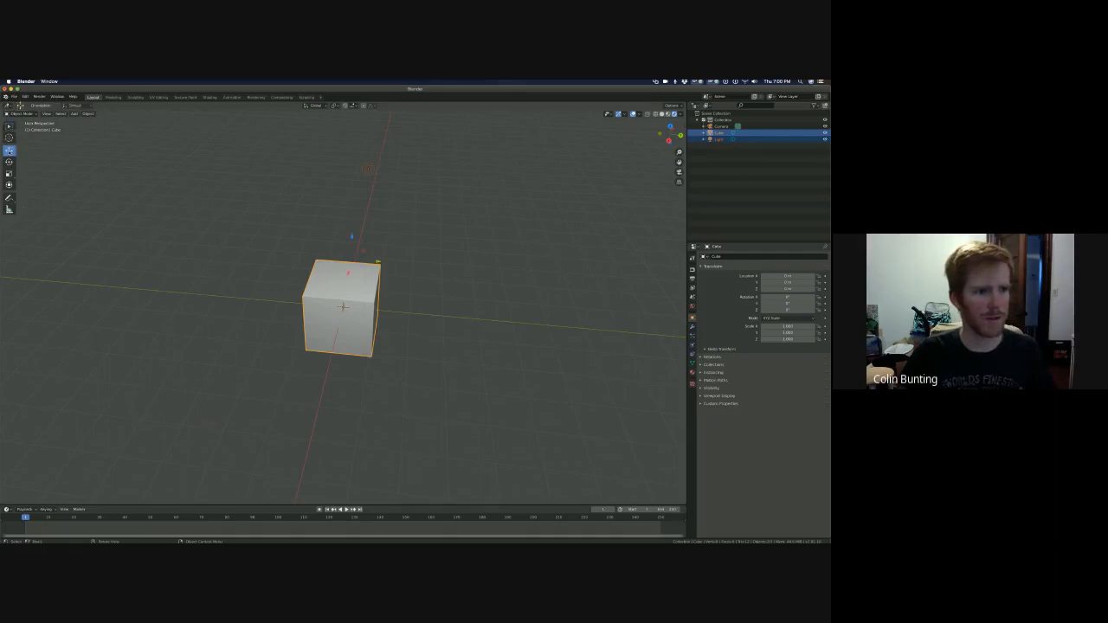
left_click(191, 364)
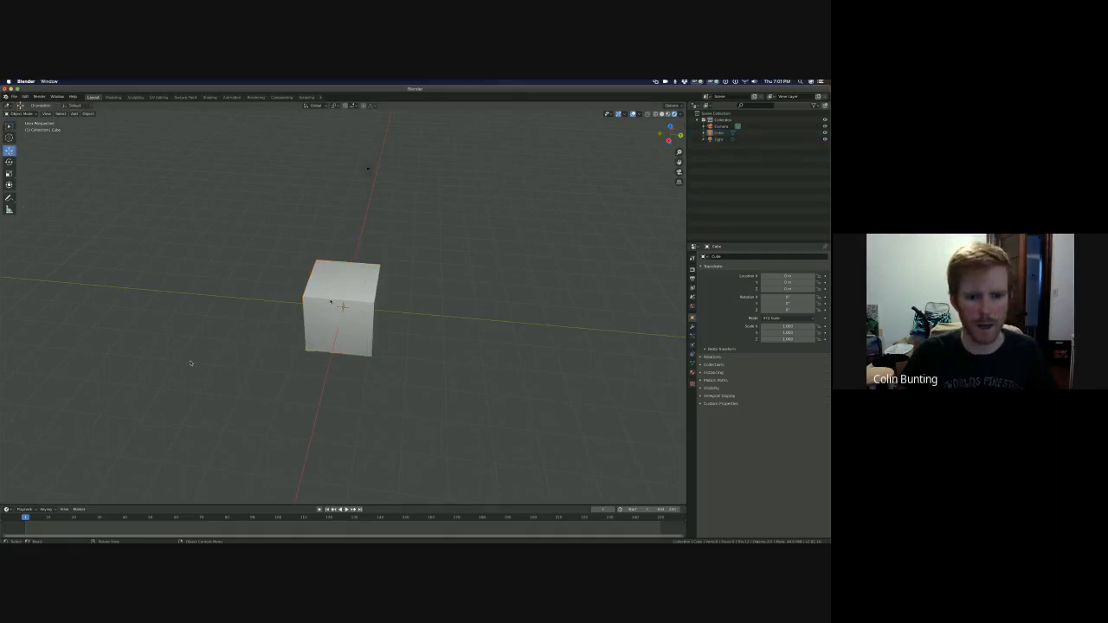
left_click(360, 321)
left_click_drag(370, 312, 316, 429)
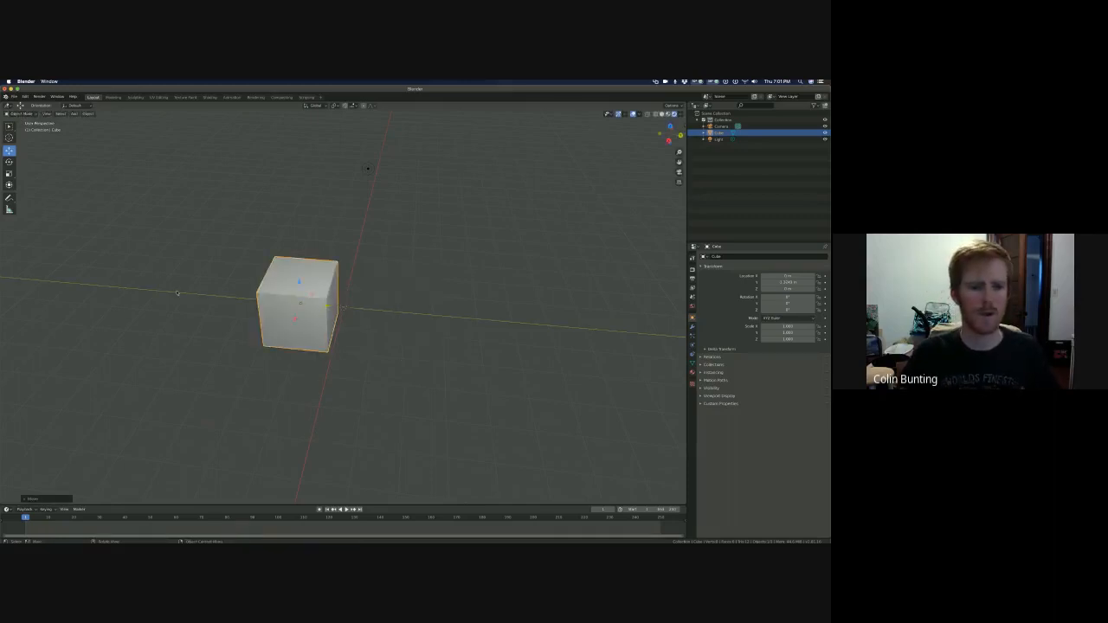
left_click(235, 294)
key("ctrl+z")
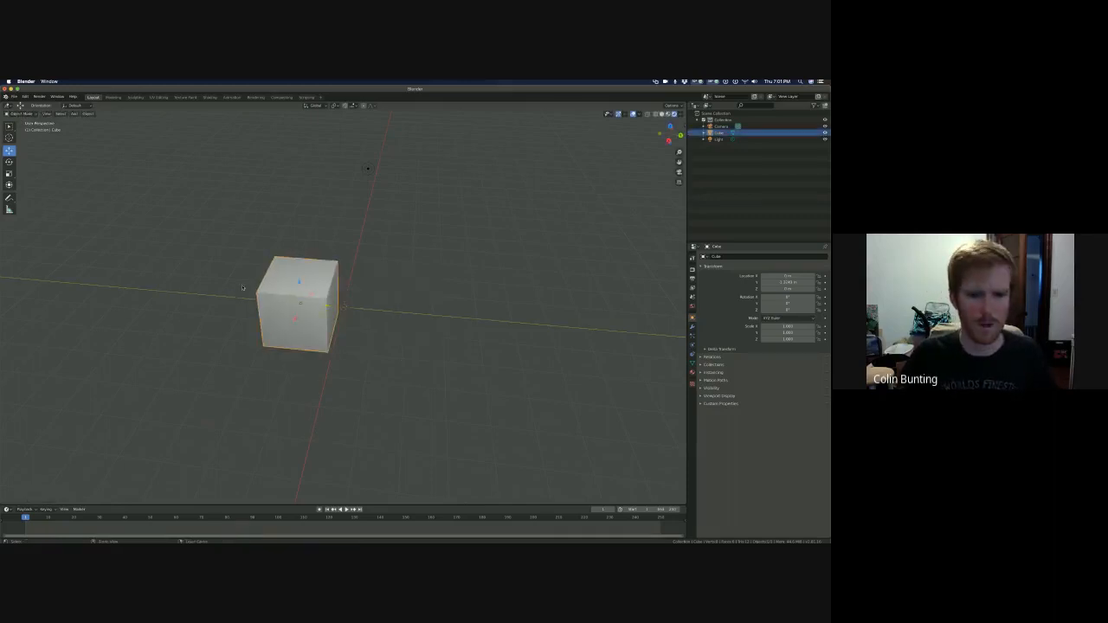
key("ctrl+z")
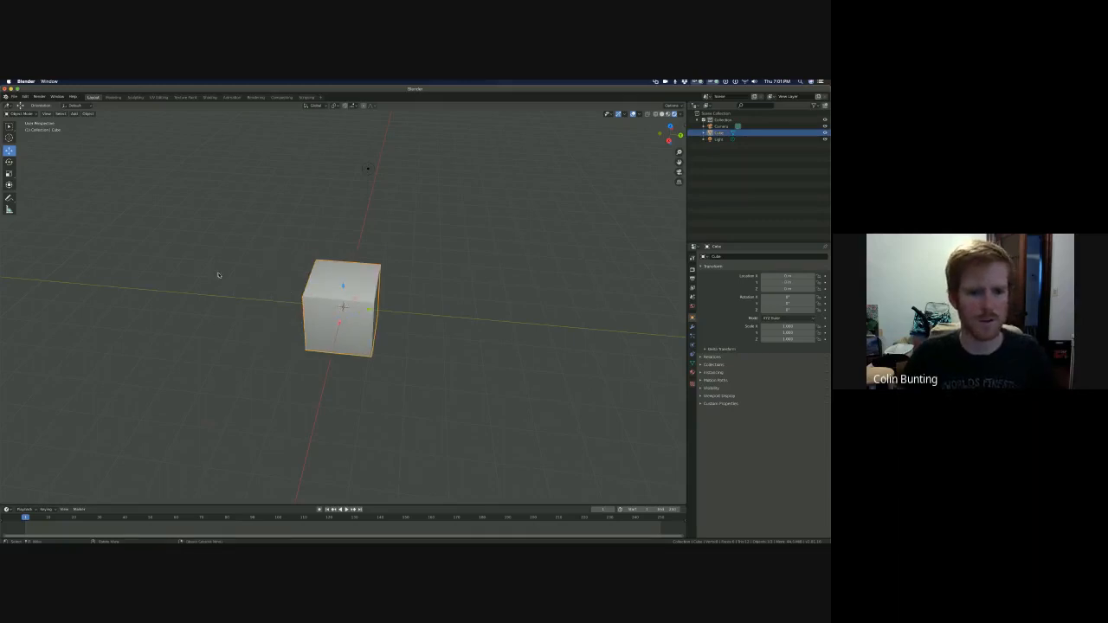
- Return to the Select Box tool and deselect the cube
key("w")
left_click(247, 285)
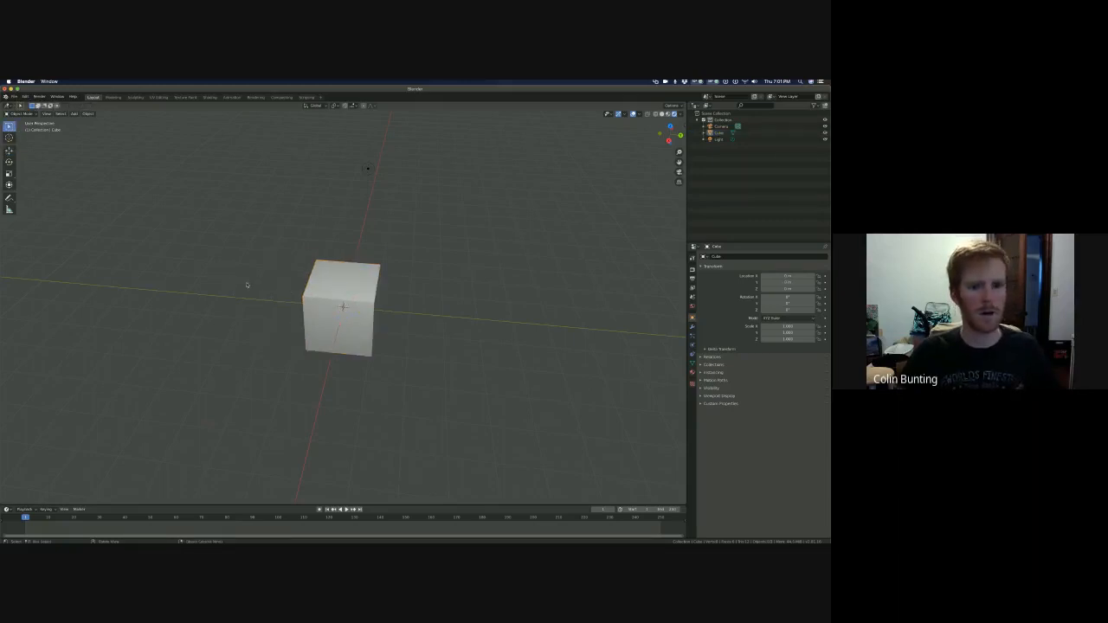
middle_click_drag(300, 365, 266, 358)
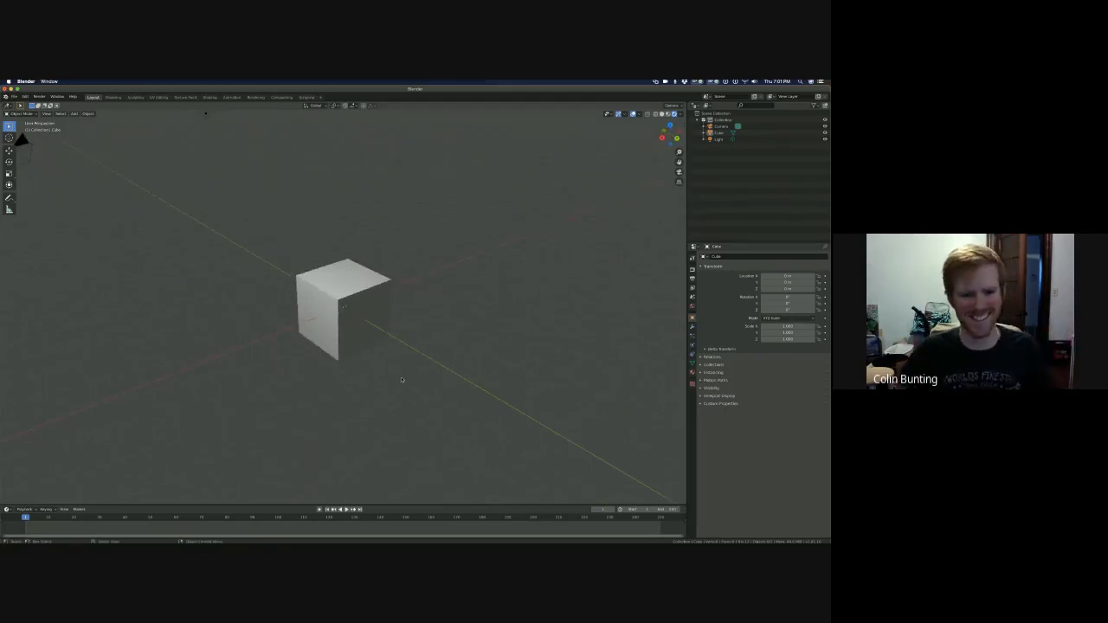
- Delete the default cube from the scene
left_click(314, 333)
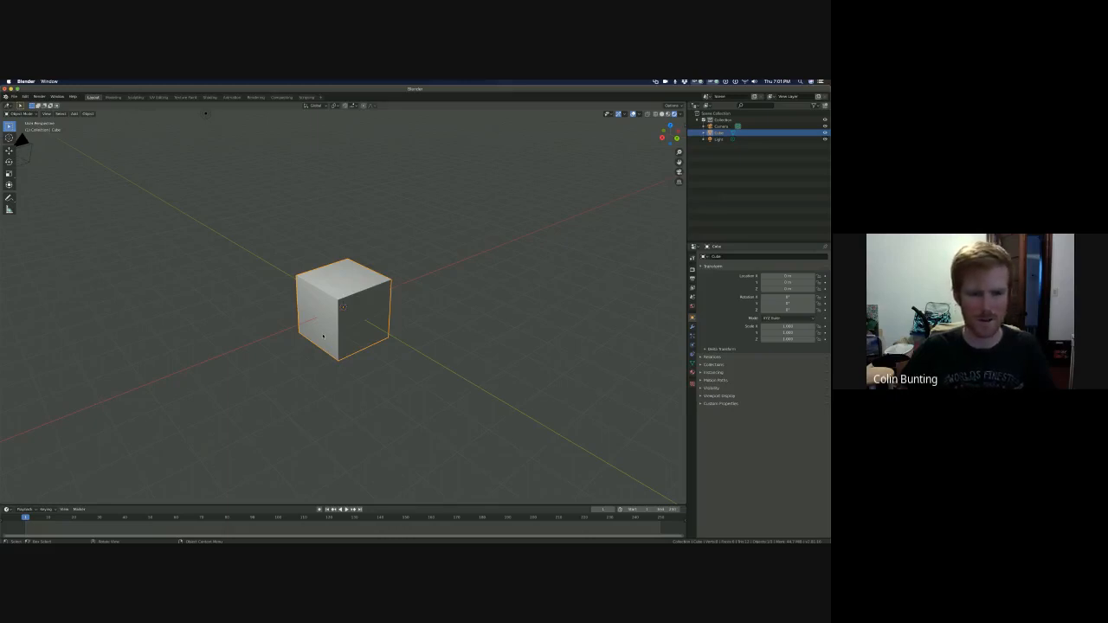
key("Delete")
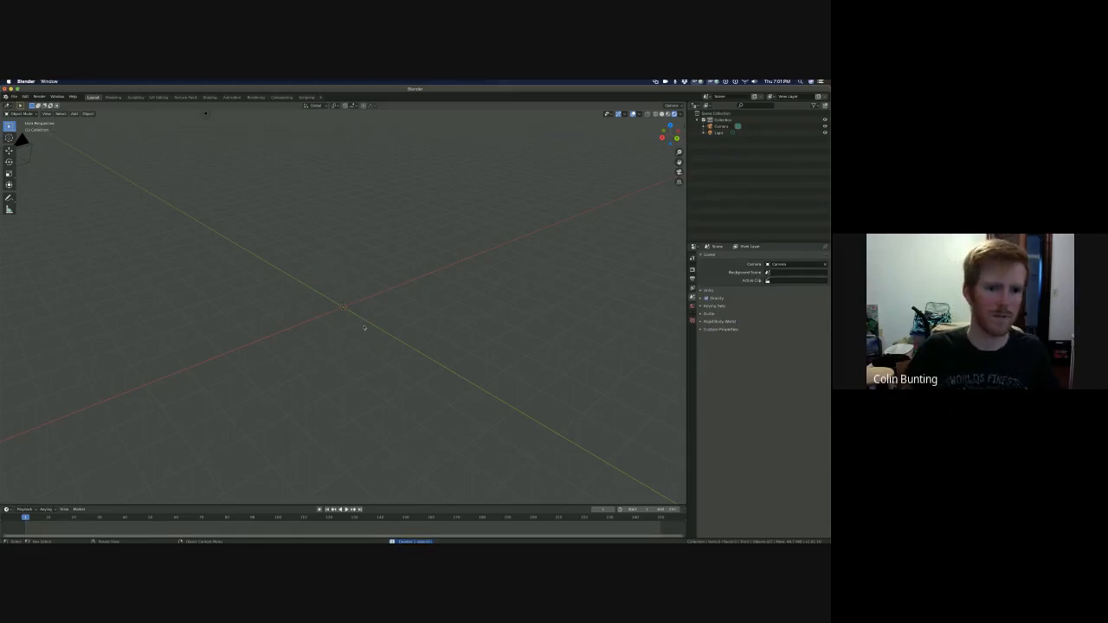
middle_click_drag(335, 333, 257, 462)
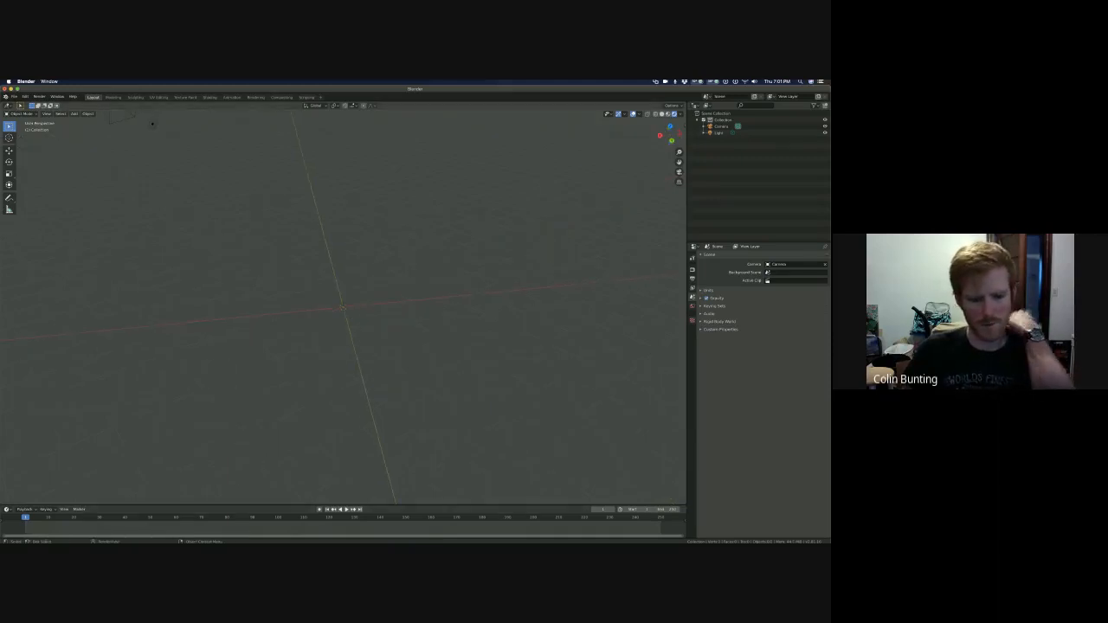
- Switch to Firefox and run a Google image search for "mug" in the new tab
mouse_move(202, 531)
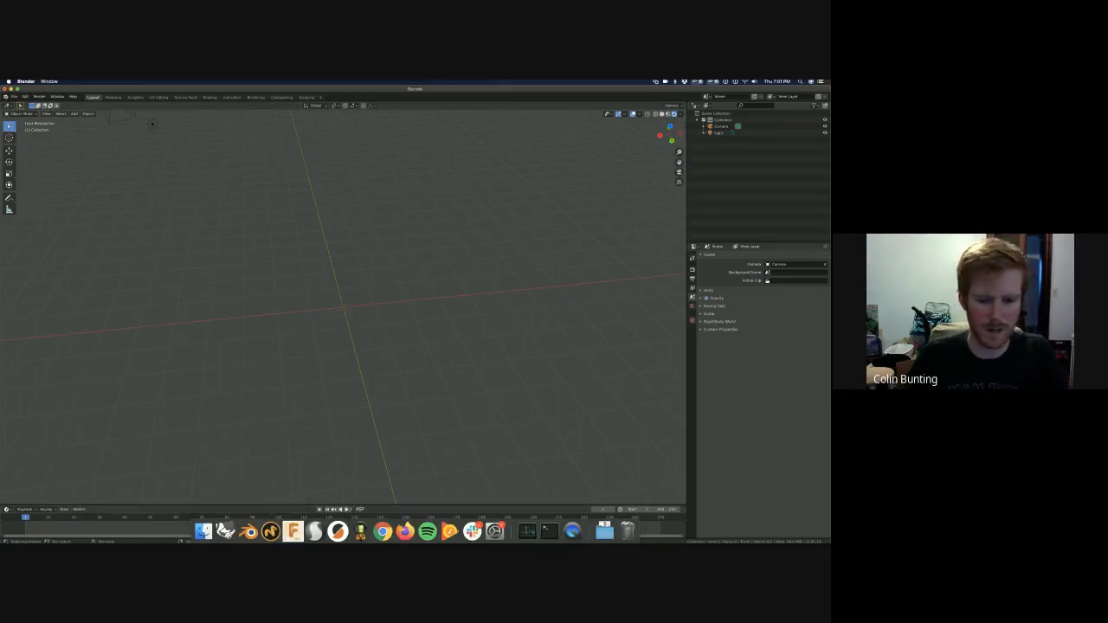
left_click(405, 531)
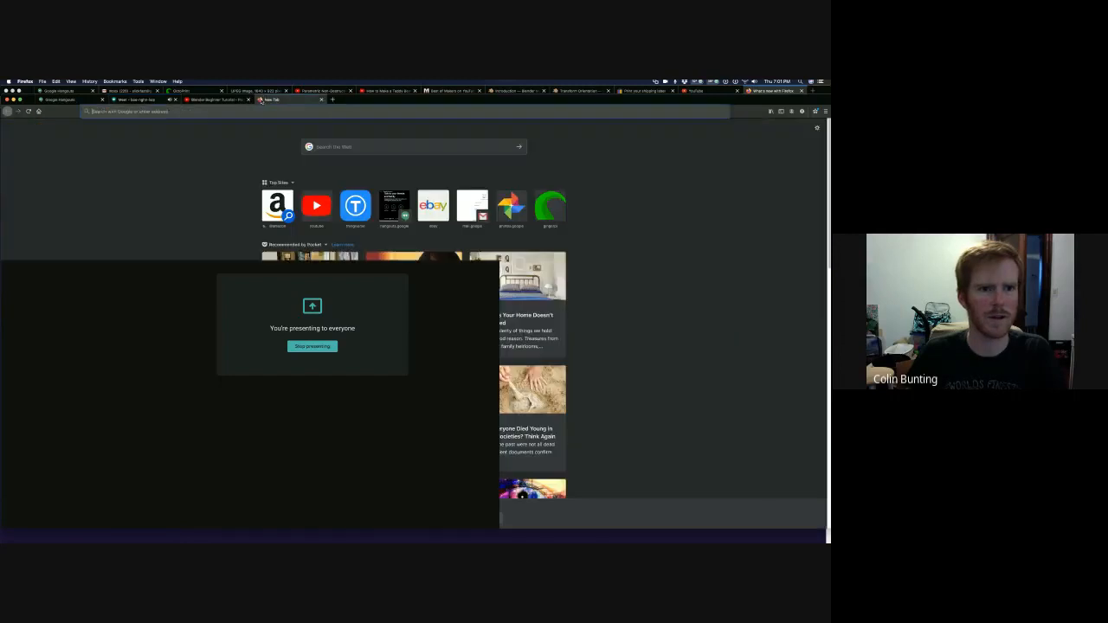
left_click(260, 100)
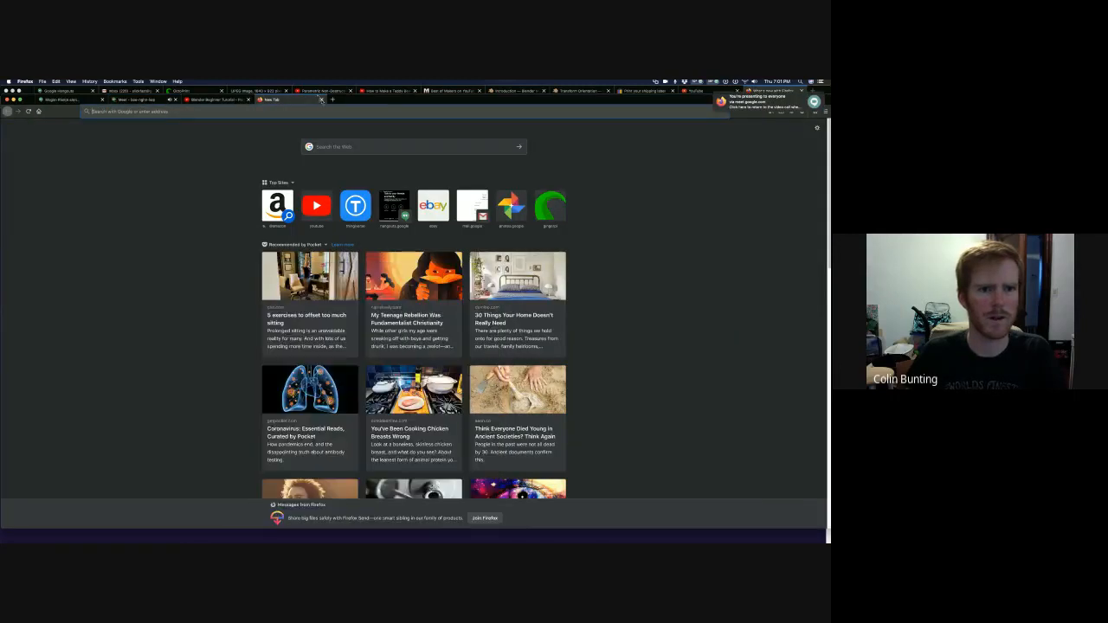
left_click(273, 107)
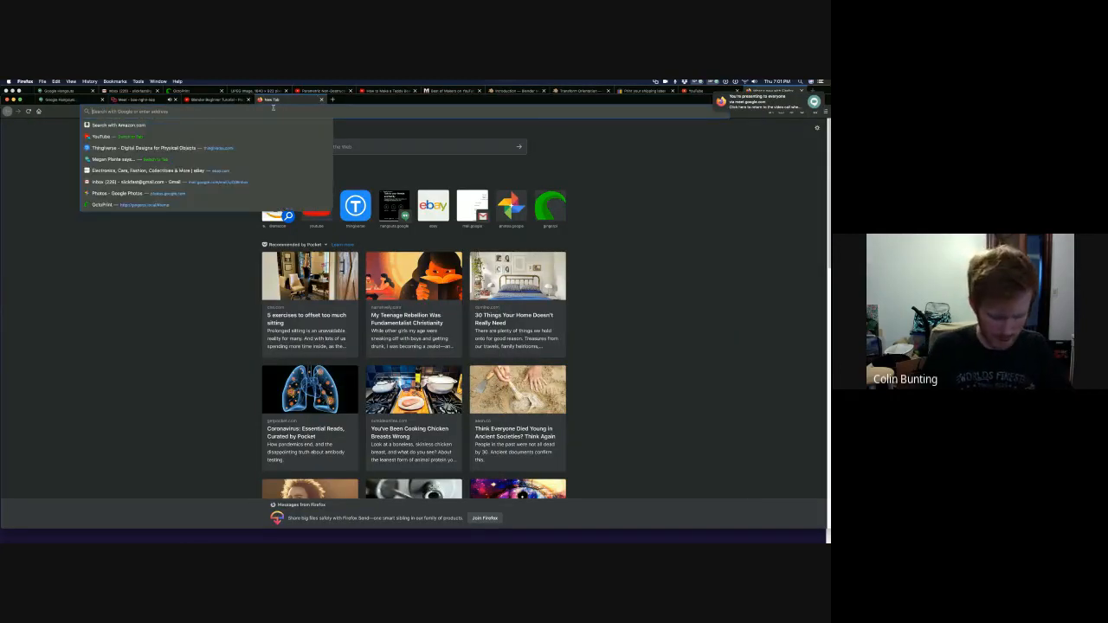
type("mug")
key("Return")
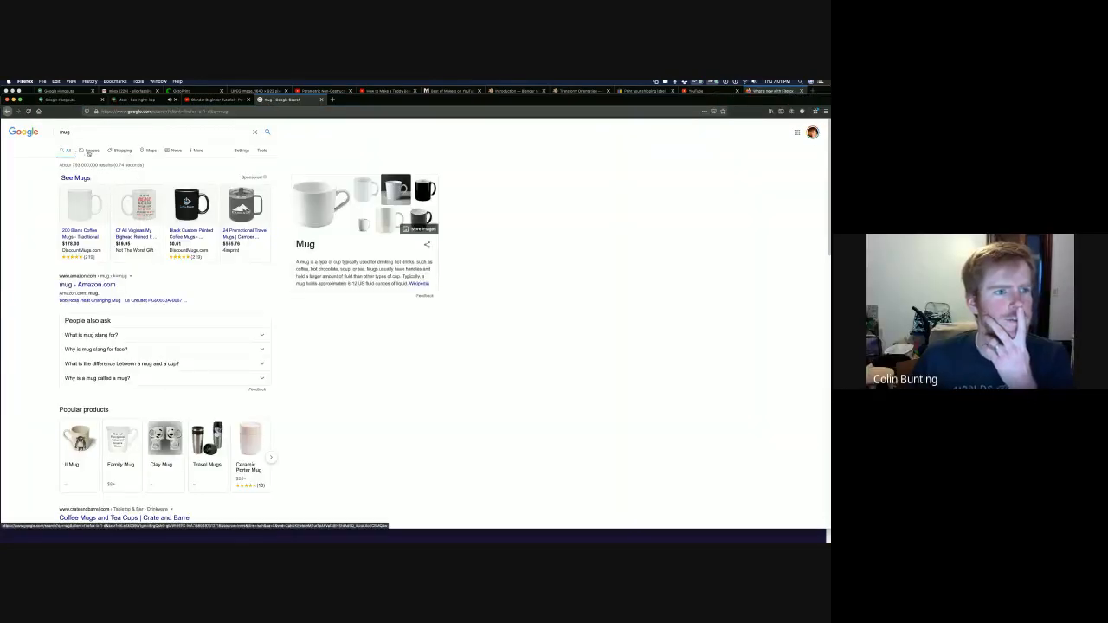
left_click(86, 151)
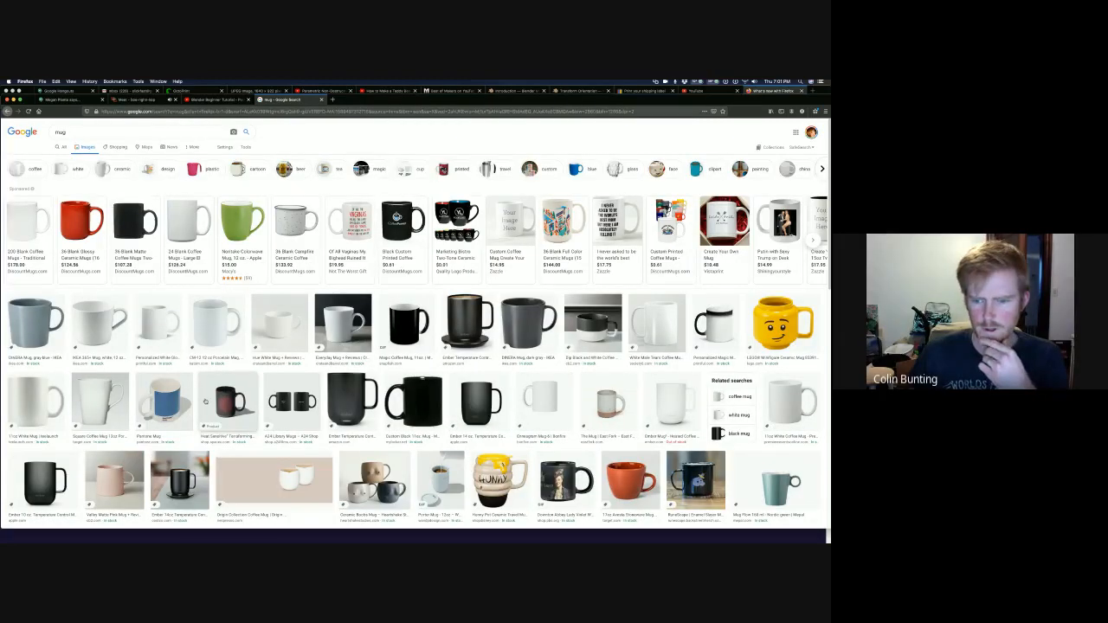
- Preview mugs in the image results and open the IKEA product page of the dark gray DINERA mug
scroll(208, 381, "down", 1)
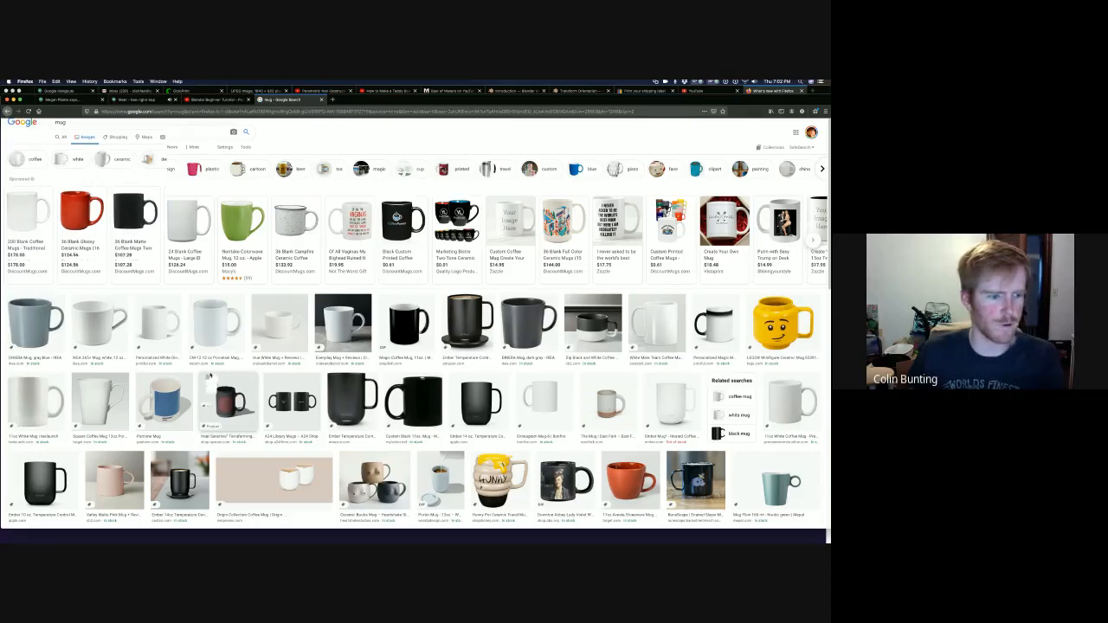
scroll(207, 375, "down", 3)
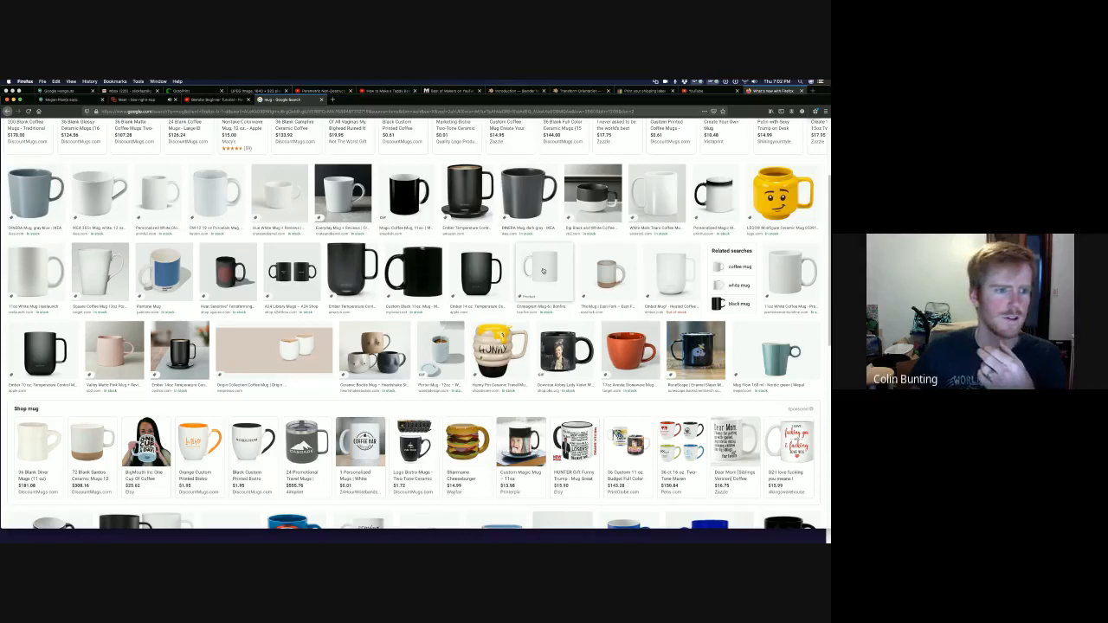
left_click(543, 271)
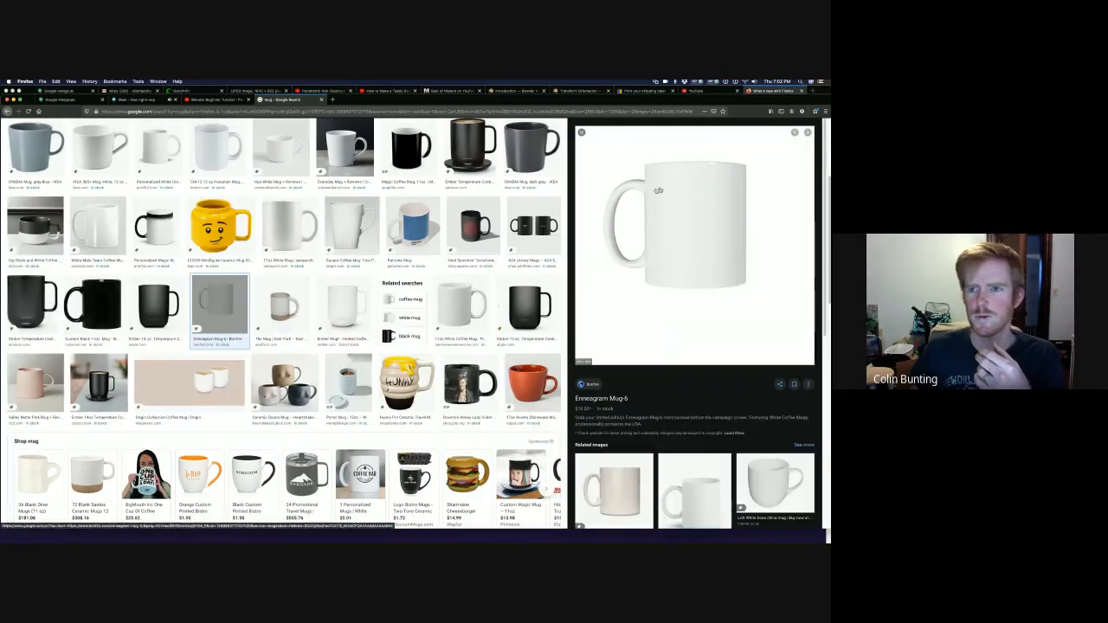
left_click(527, 150)
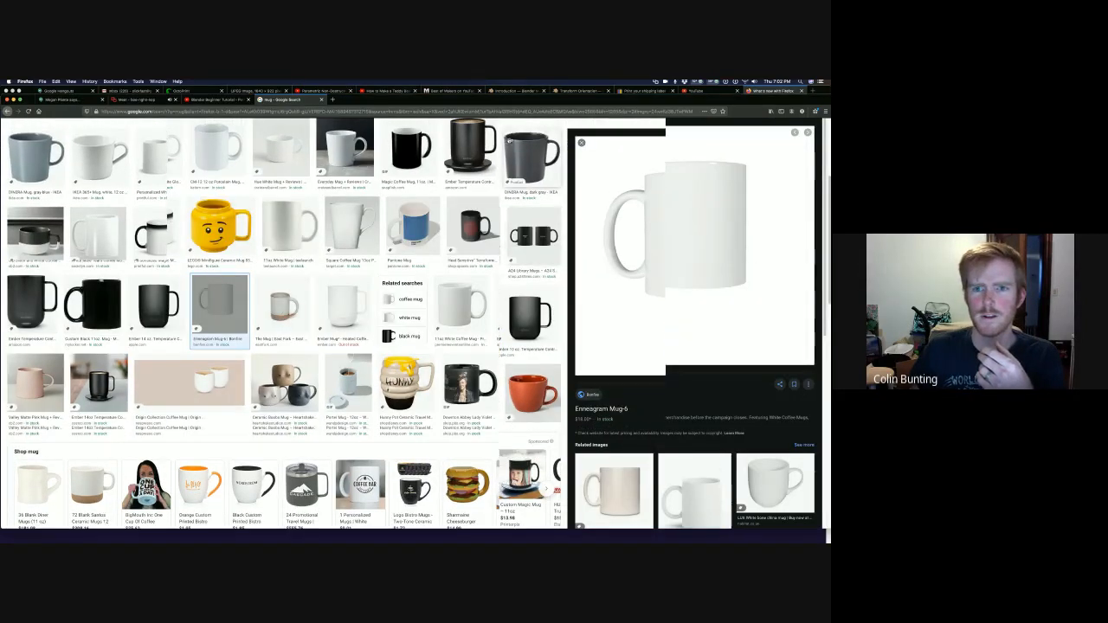
scroll(528, 187, "down", 1)
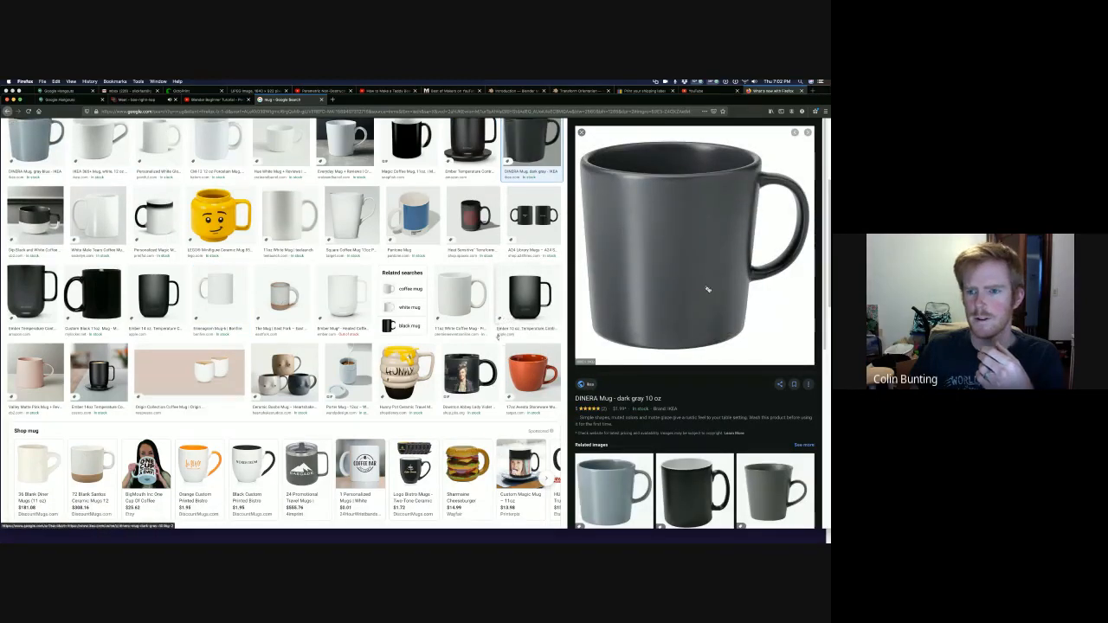
left_click(689, 253)
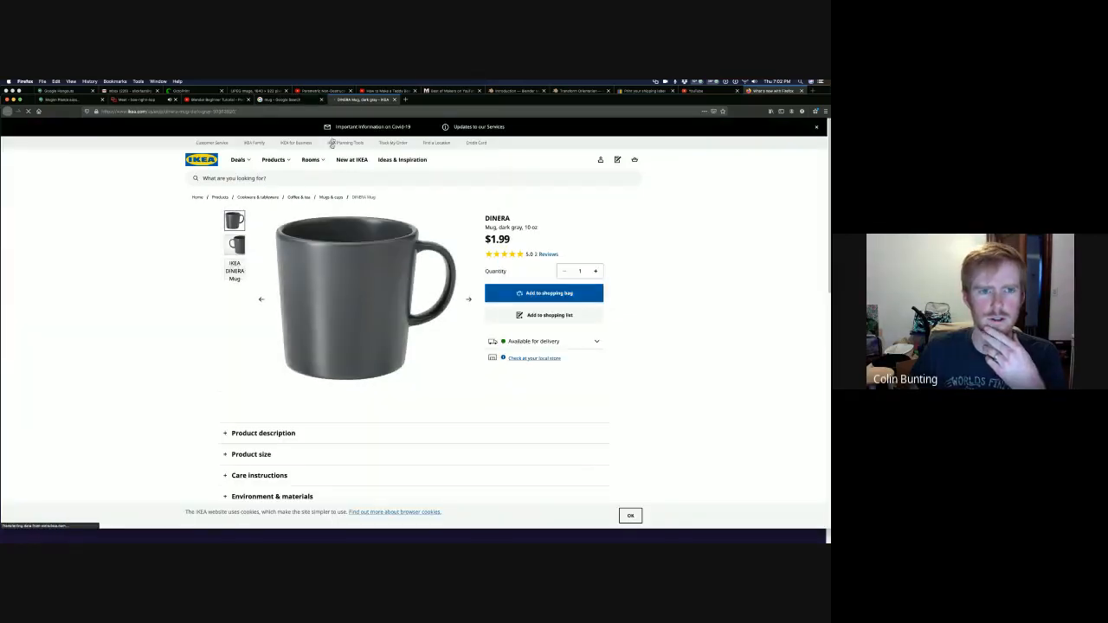
left_click(280, 100)
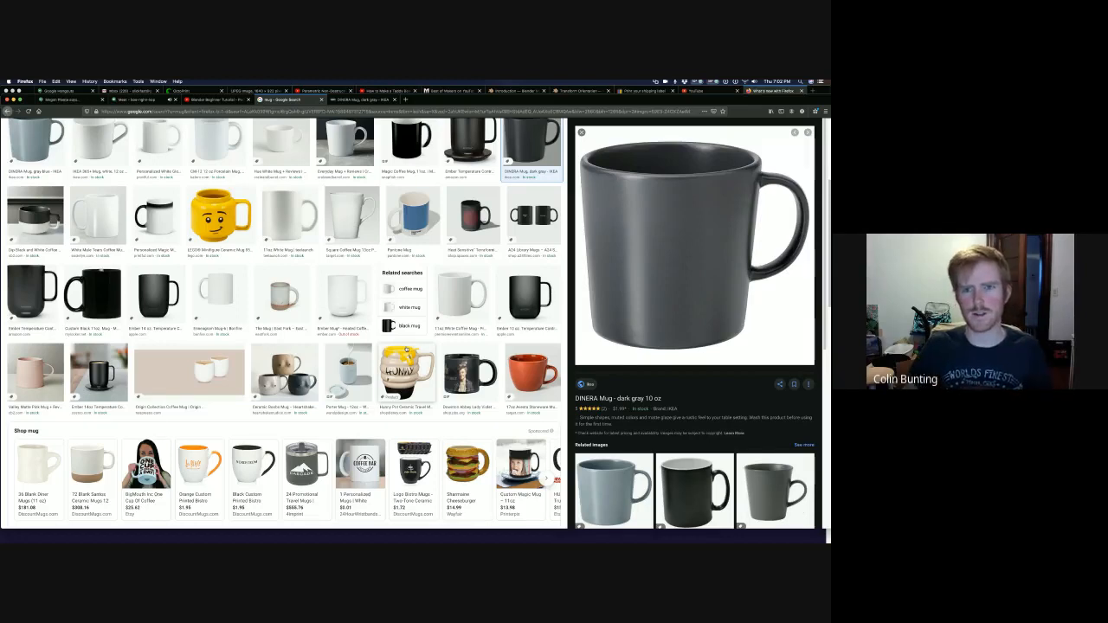
left_click(359, 100)
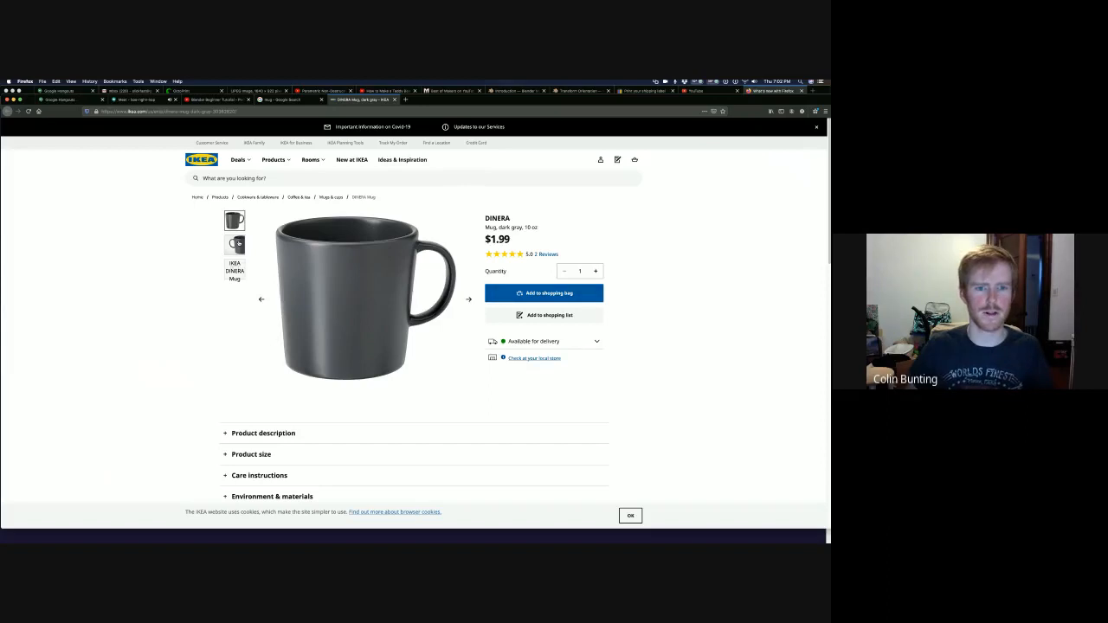
- Enlarge the first DINERA mug photo and save it to the Desktop as mugref.JPG
left_click(236, 244)
left_click(235, 222)
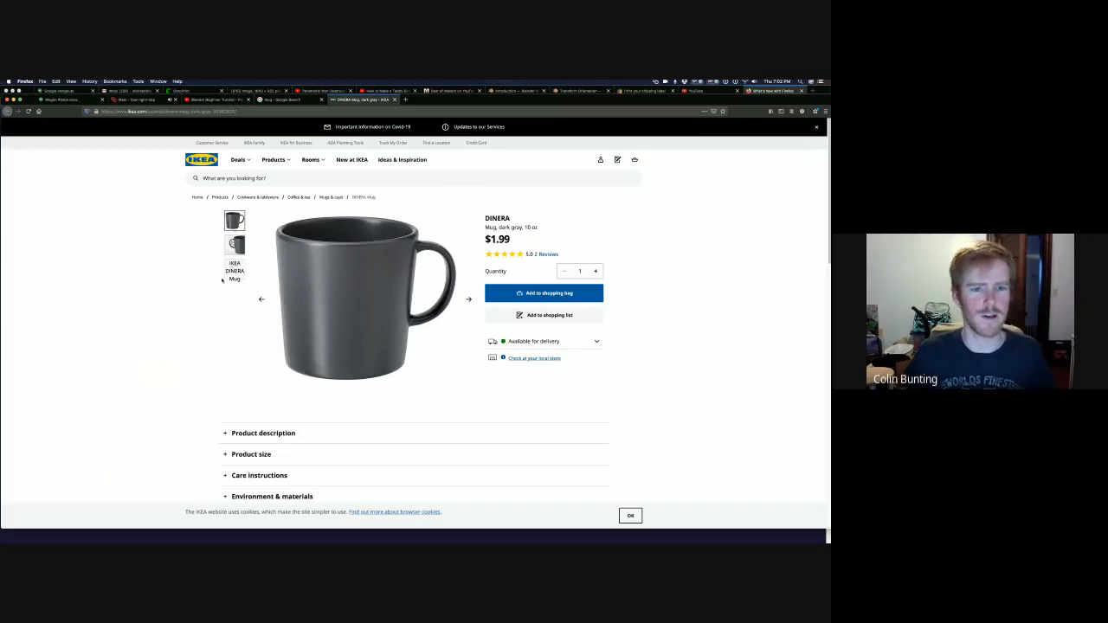
left_click(270, 267)
right_click(366, 295)
left_click(386, 321)
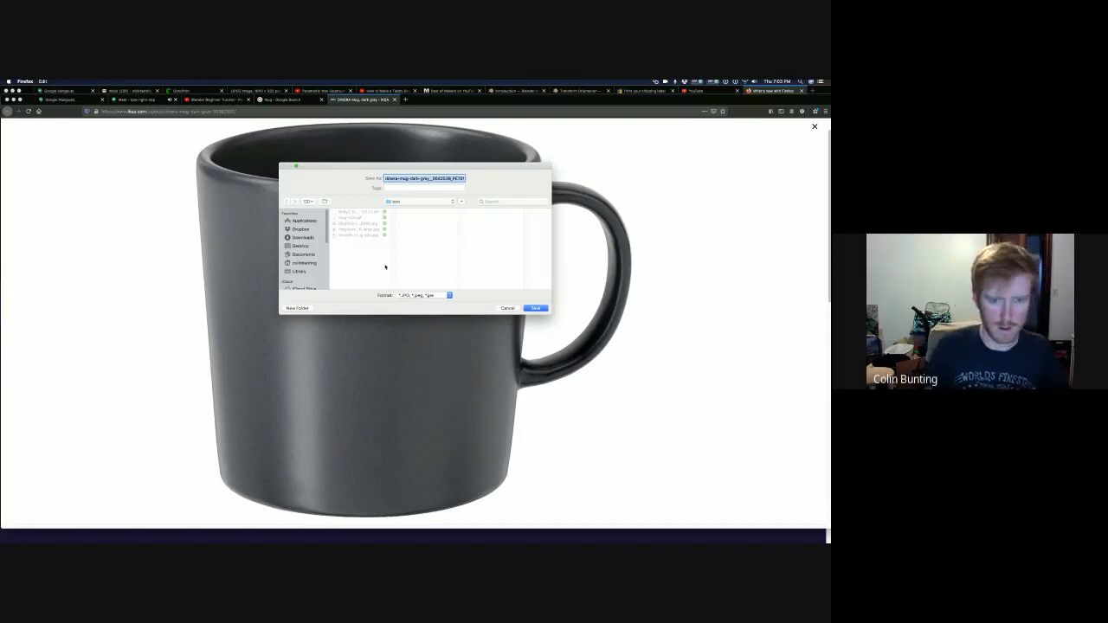
type("mug1.JPG")
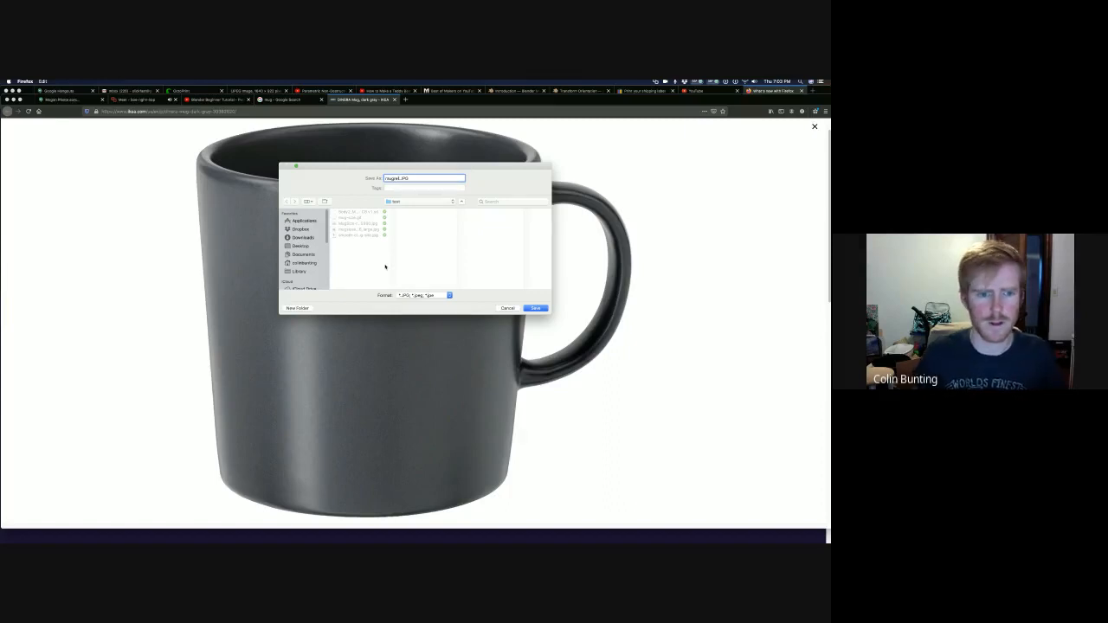
left_click(300, 247)
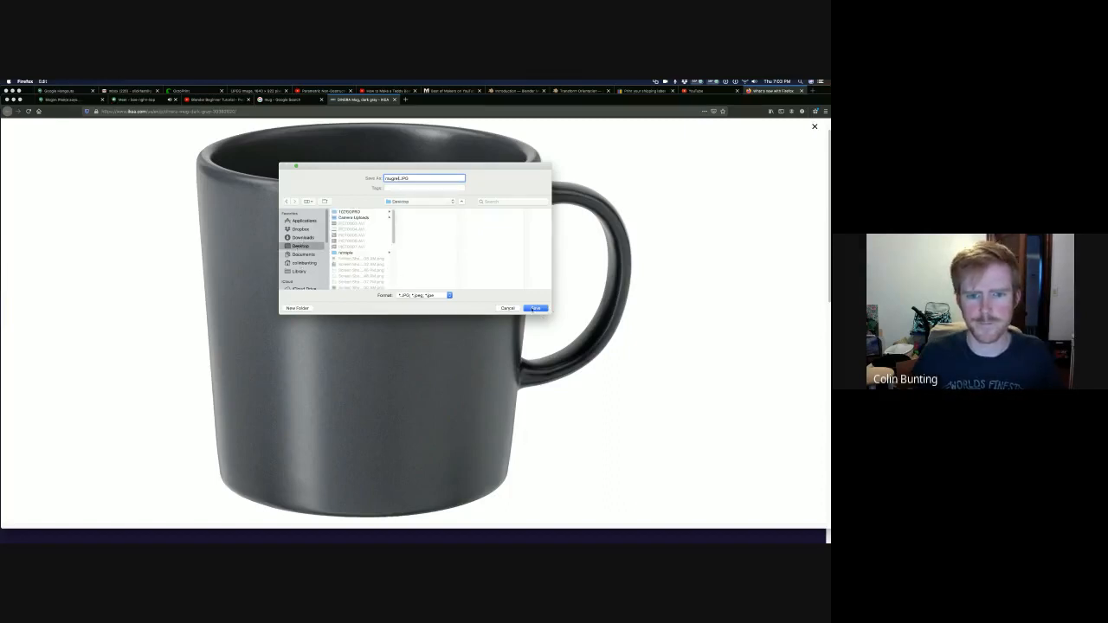
left_click(536, 308)
- Switch to Blender and try adding mugref.JPG from the Desktop as a background image
key("super+Tab")
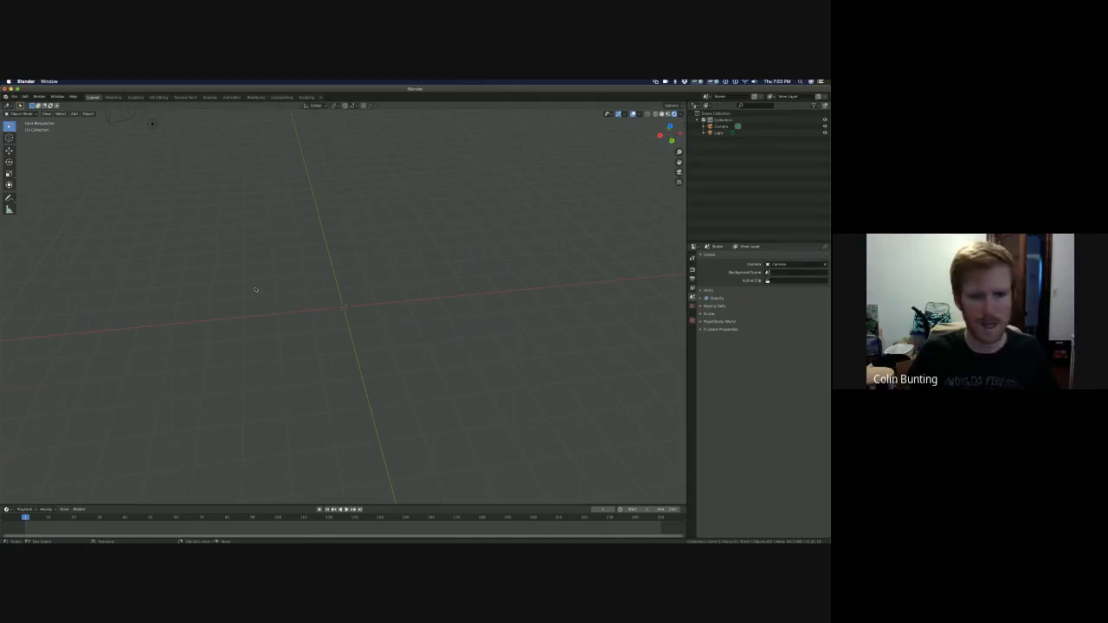
key("shift+a")
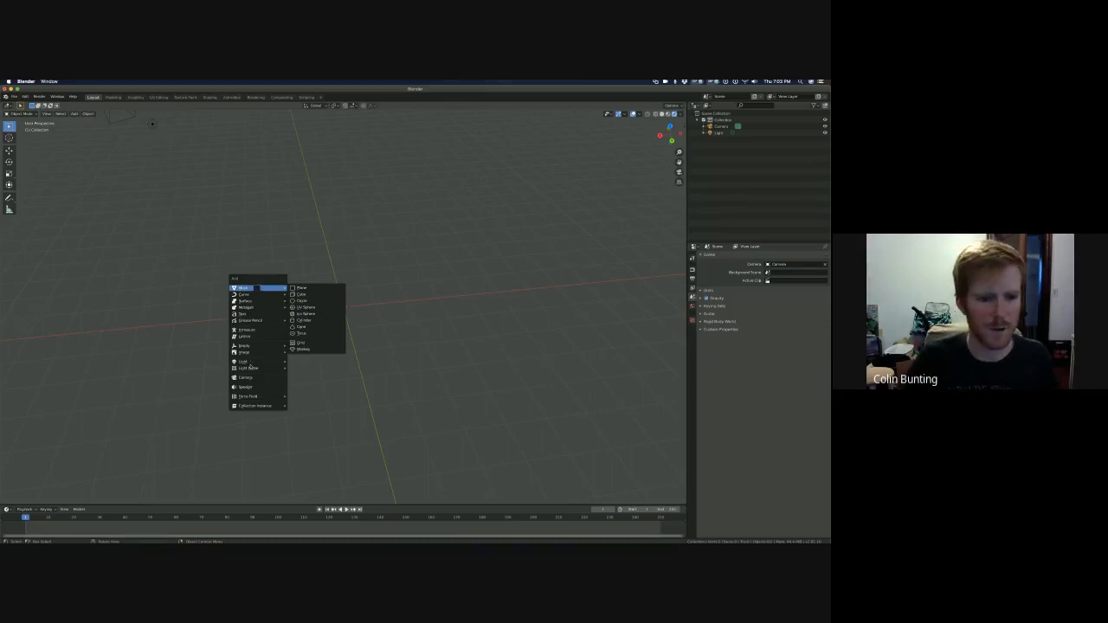
mouse_move(285, 353)
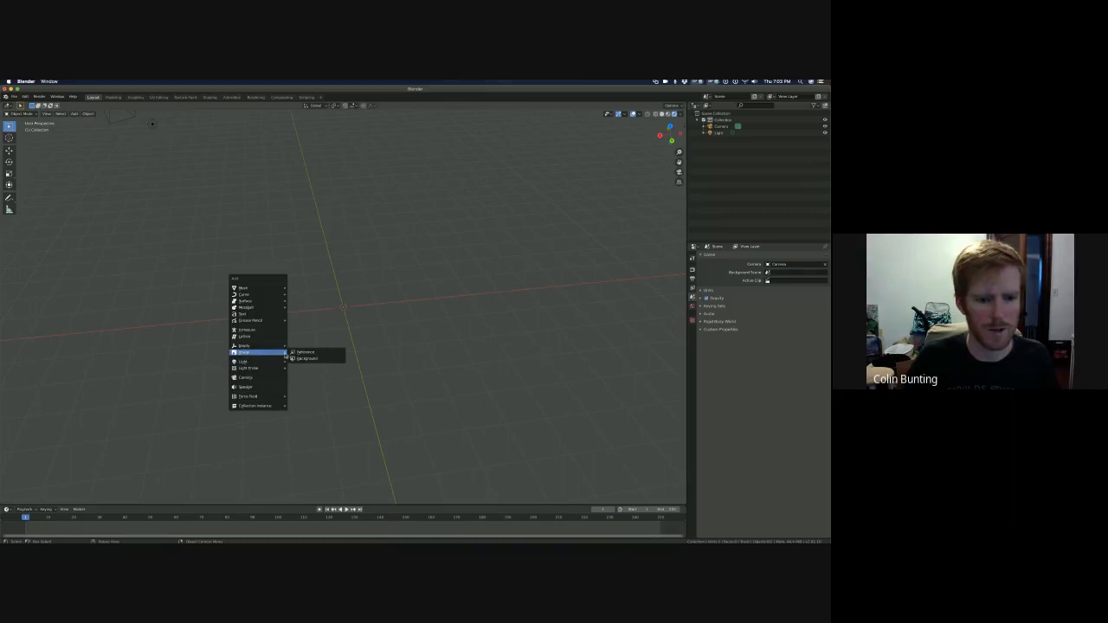
left_click(301, 359)
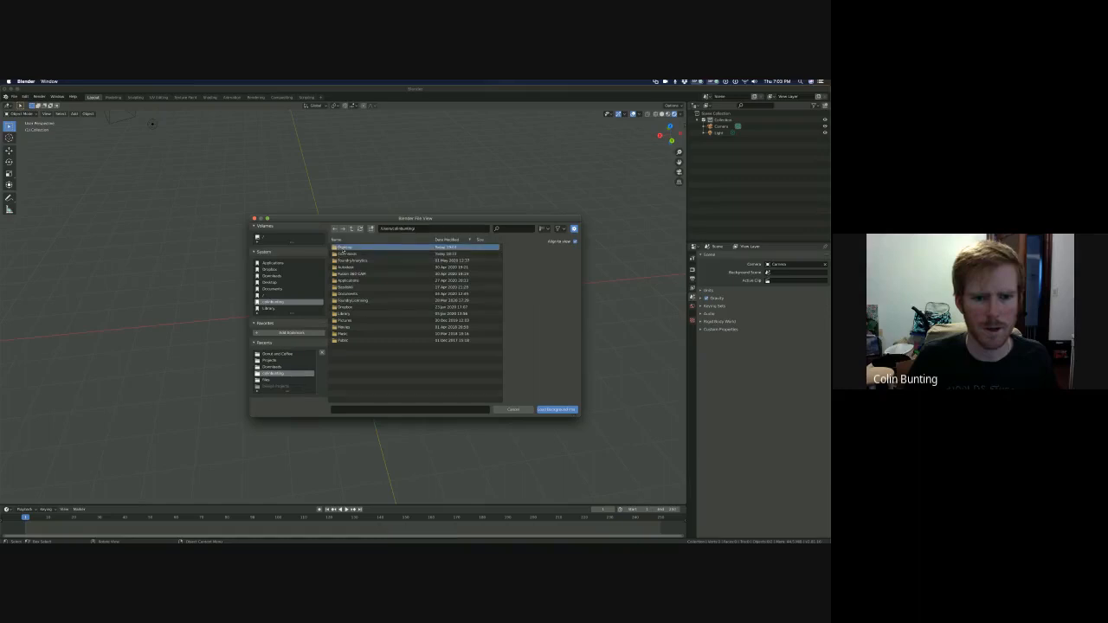
double_click(343, 249)
left_click(347, 266)
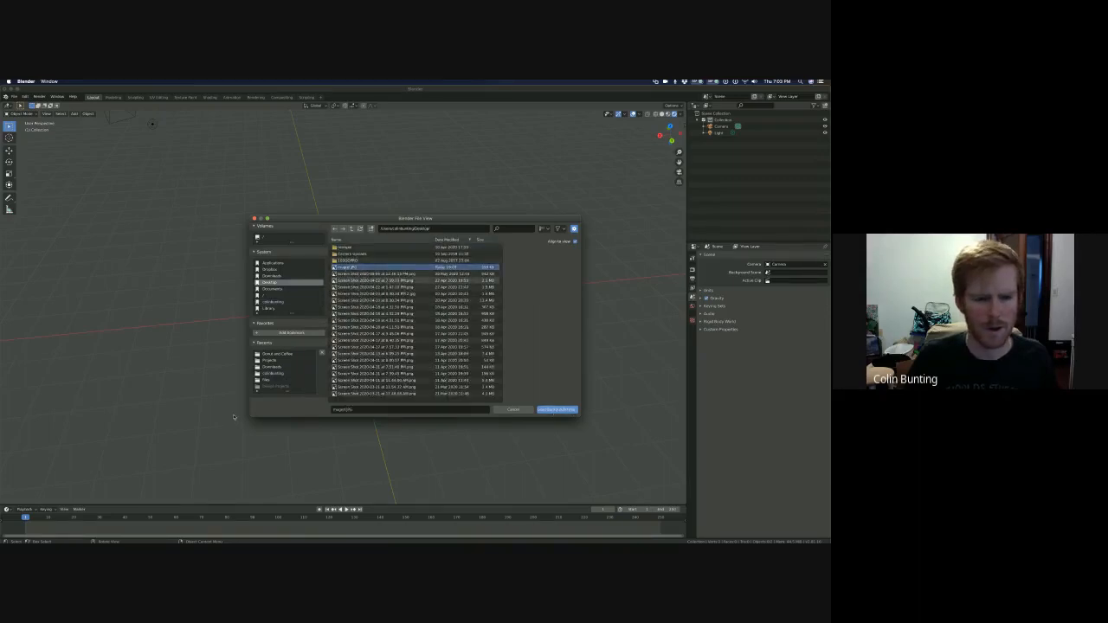
left_click_drag(375, 219, 359, 210)
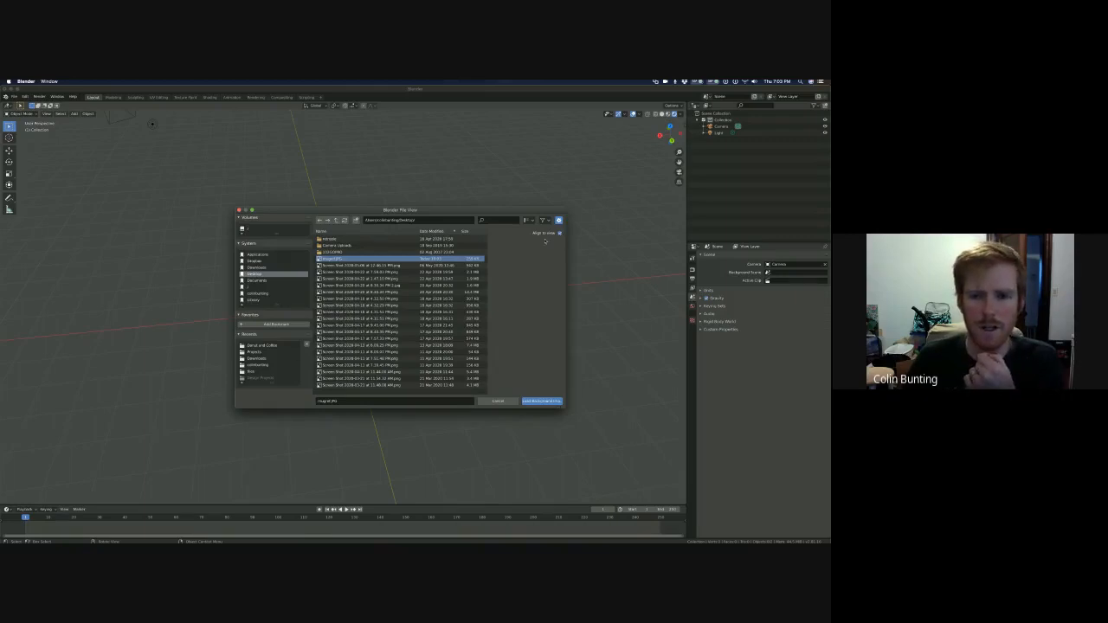
left_click(538, 402)
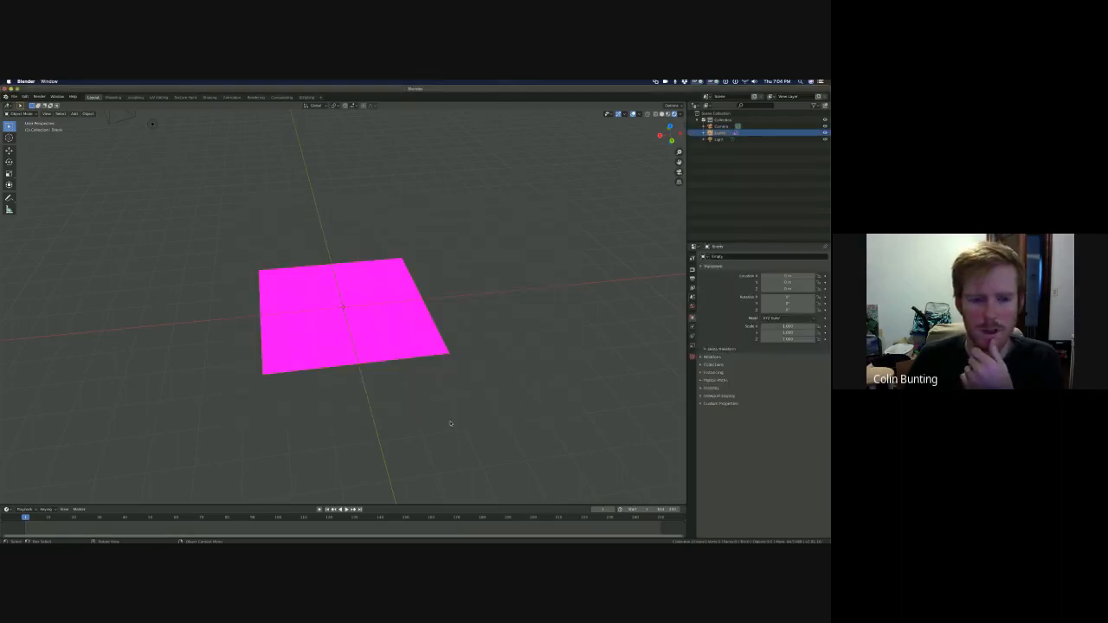
- Inspect the added background image and delete it from the scene
scroll(450, 357, "up", 3)
scroll(453, 431, "down", 5)
middle_click_drag(454, 431, 430, 339)
left_click(443, 426)
left_click(373, 322)
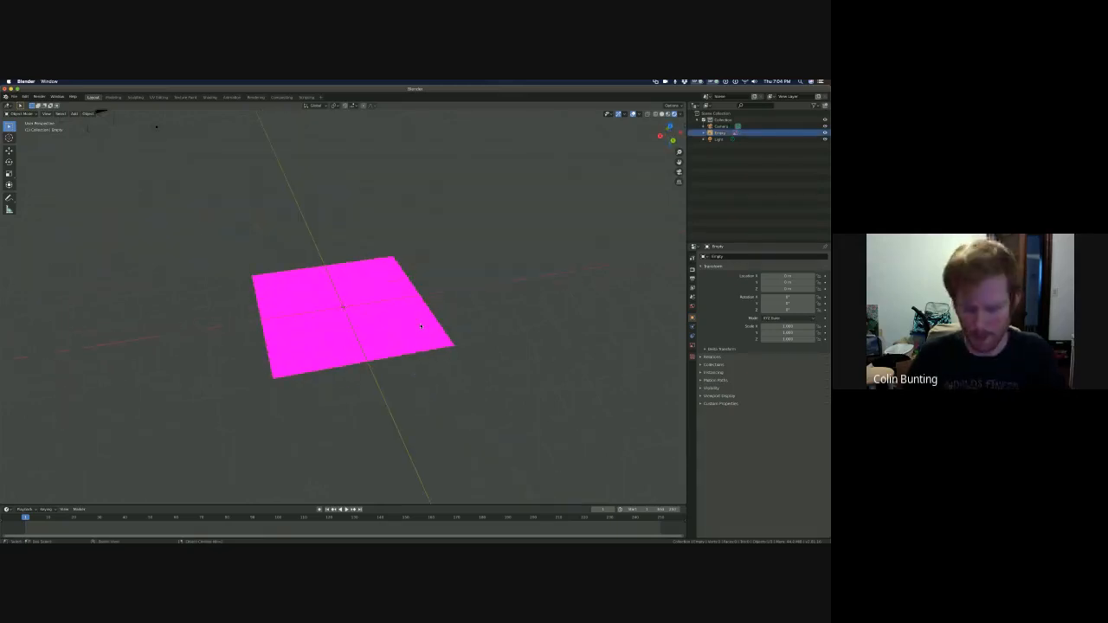
key("Delete")
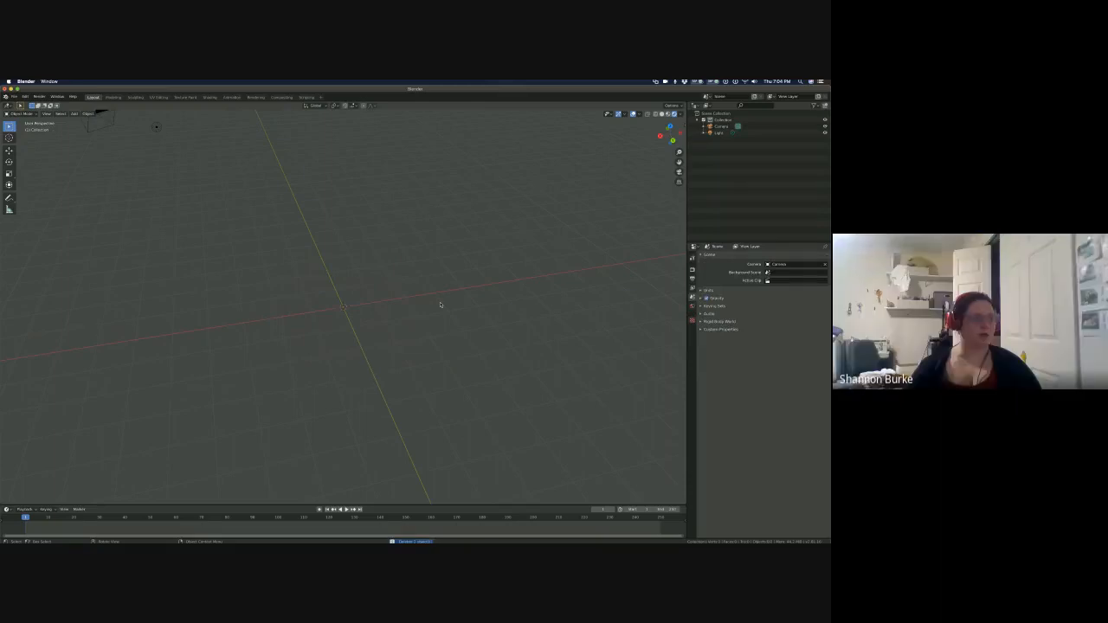
- Switch to Firefox and check the presentation status in the Google Meet call
key("super+Tab")
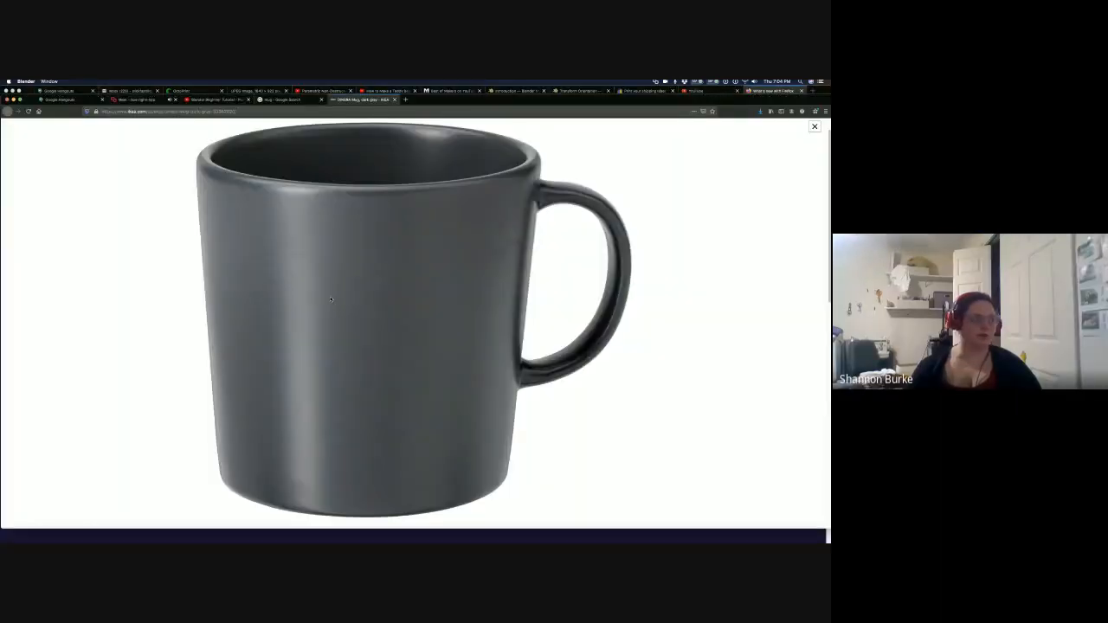
key("super+Tab")
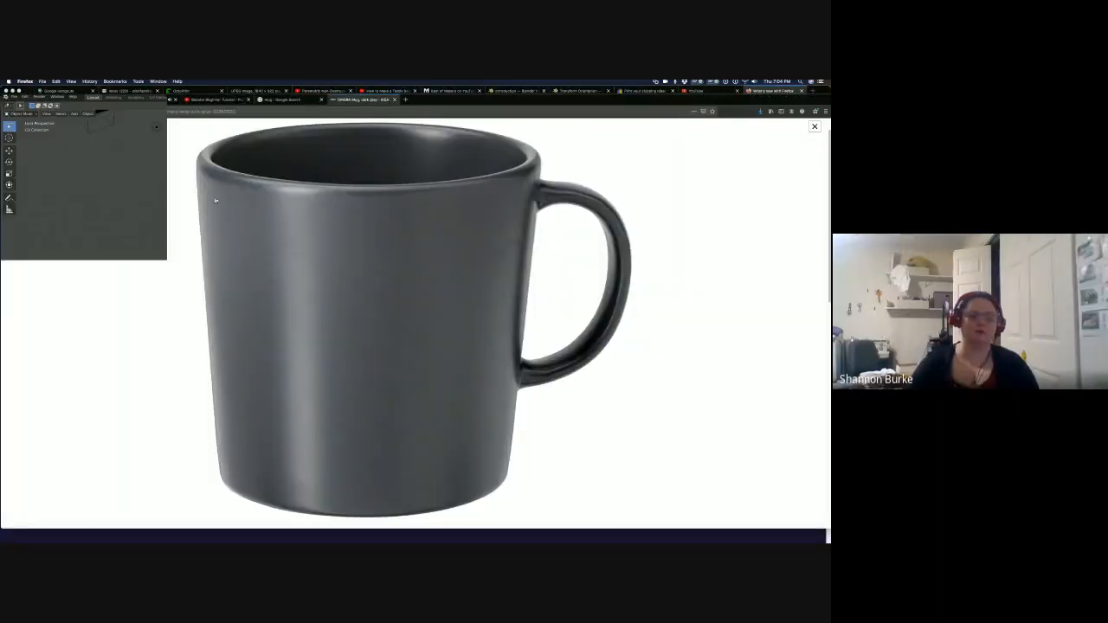
key("super+Tab")
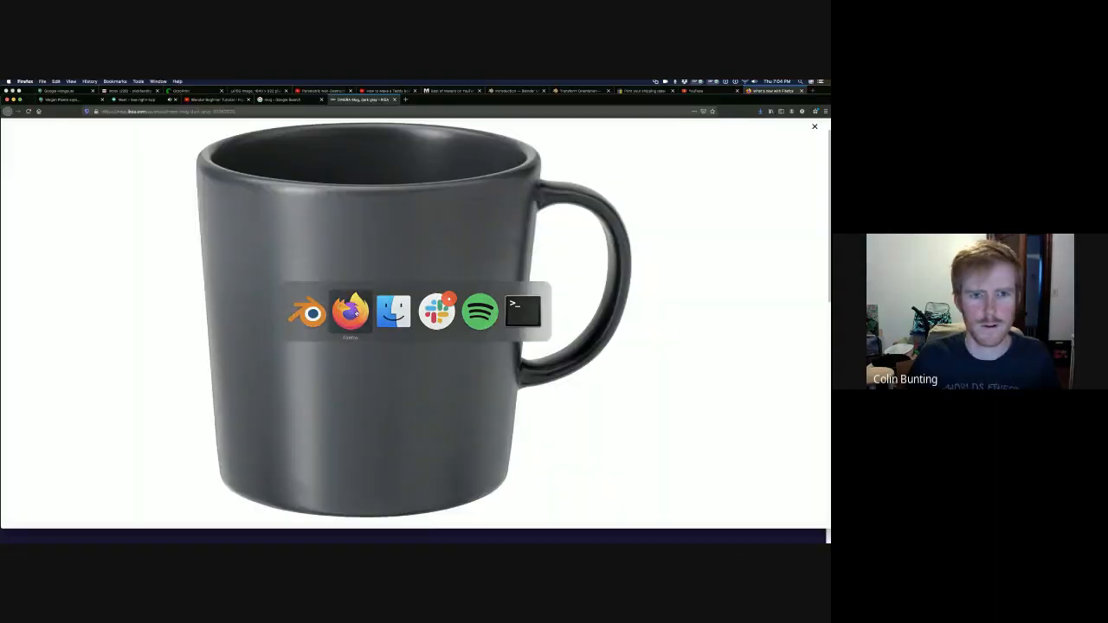
left_click(134, 100)
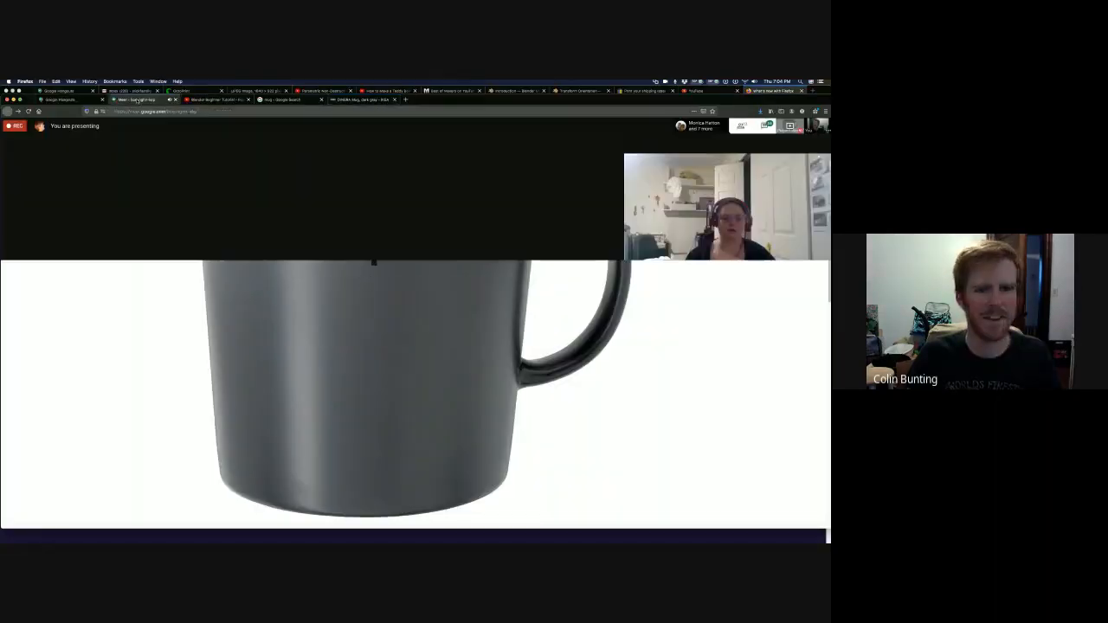
left_click(788, 512)
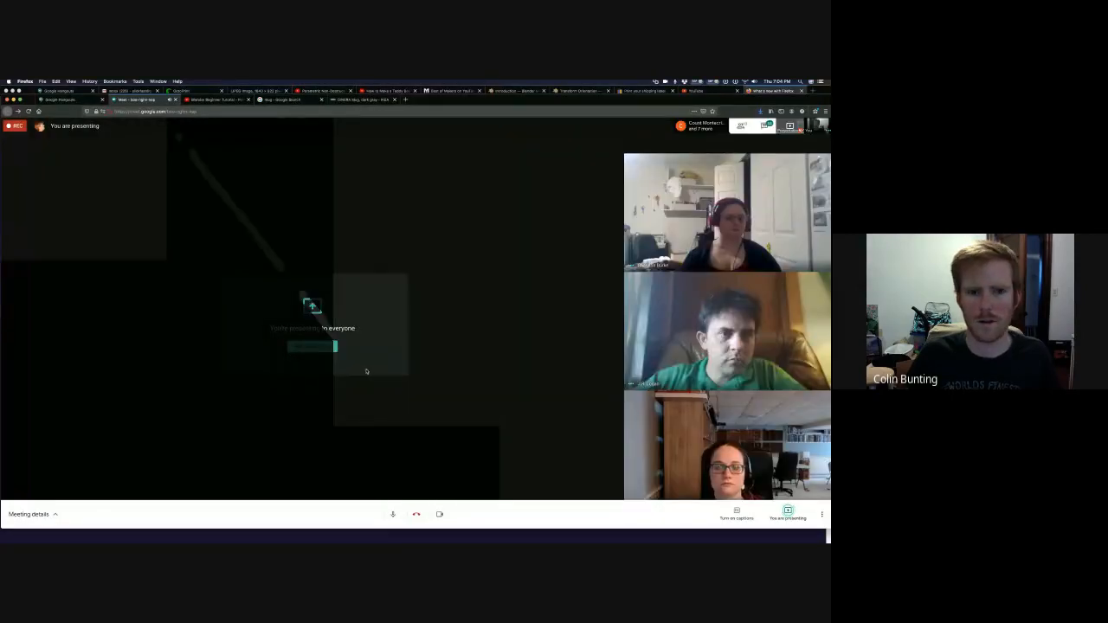
key("super+Tab")
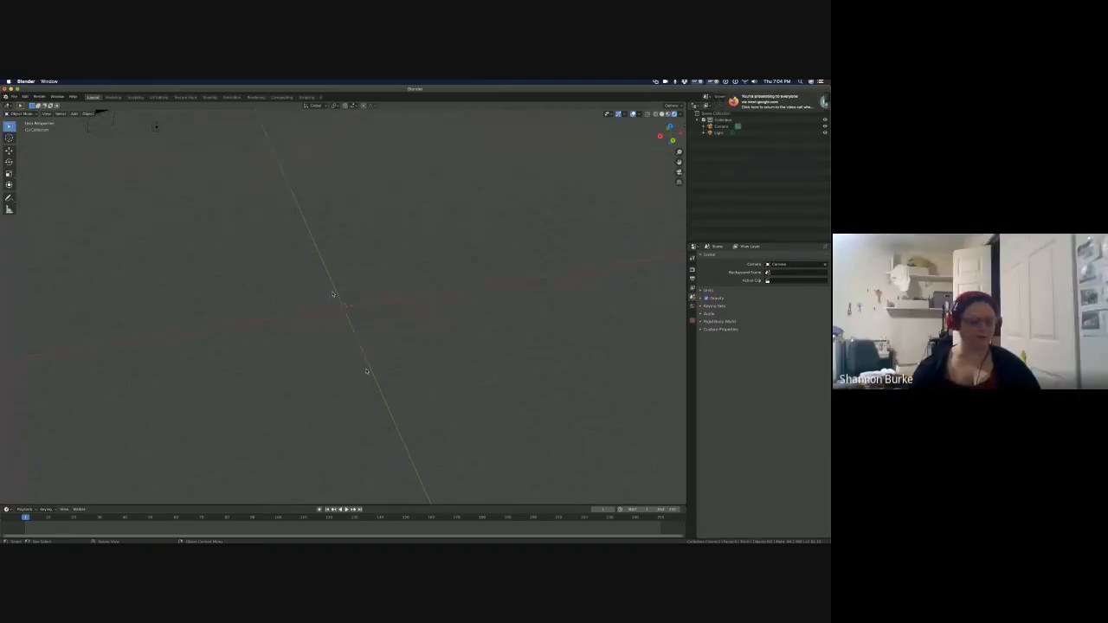
key("super+Tab")
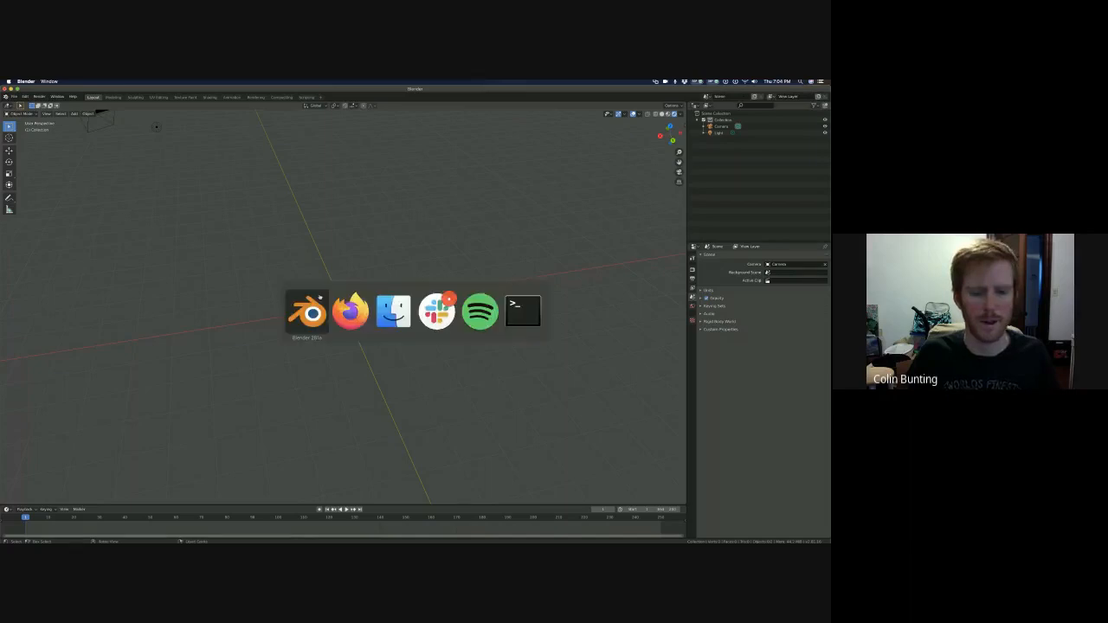
key("super+Tab")
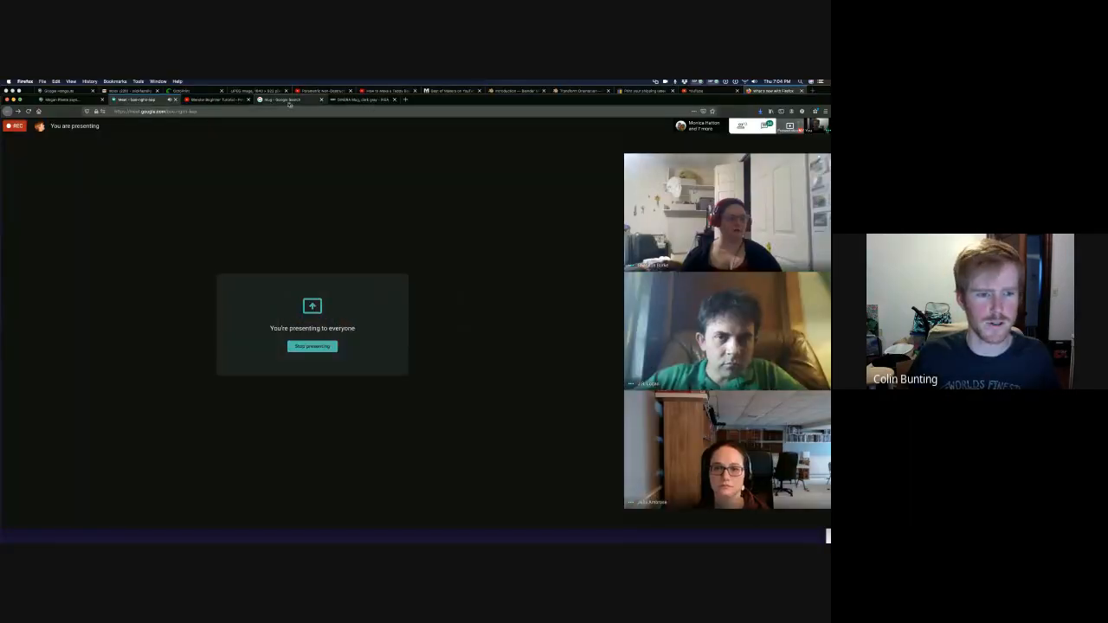
- Return to the mug image results and open the Crate&Barrel product page for the white Everyday Mug
left_click(289, 101)
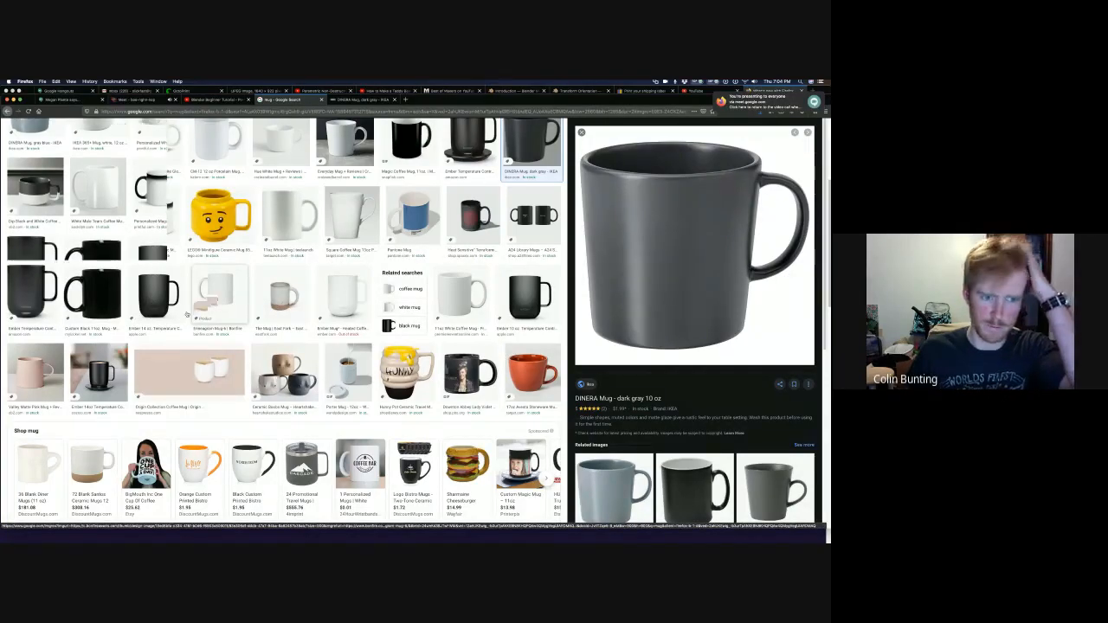
scroll(186, 313, "up", 2)
scroll(191, 310, "up", 1)
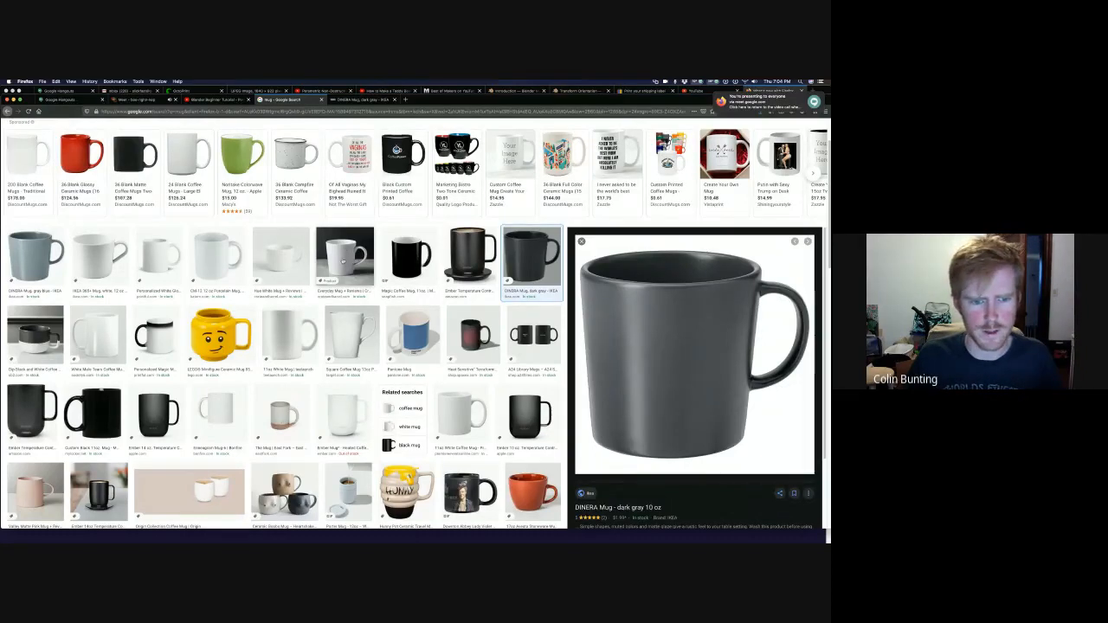
scroll(343, 262, "down", 3)
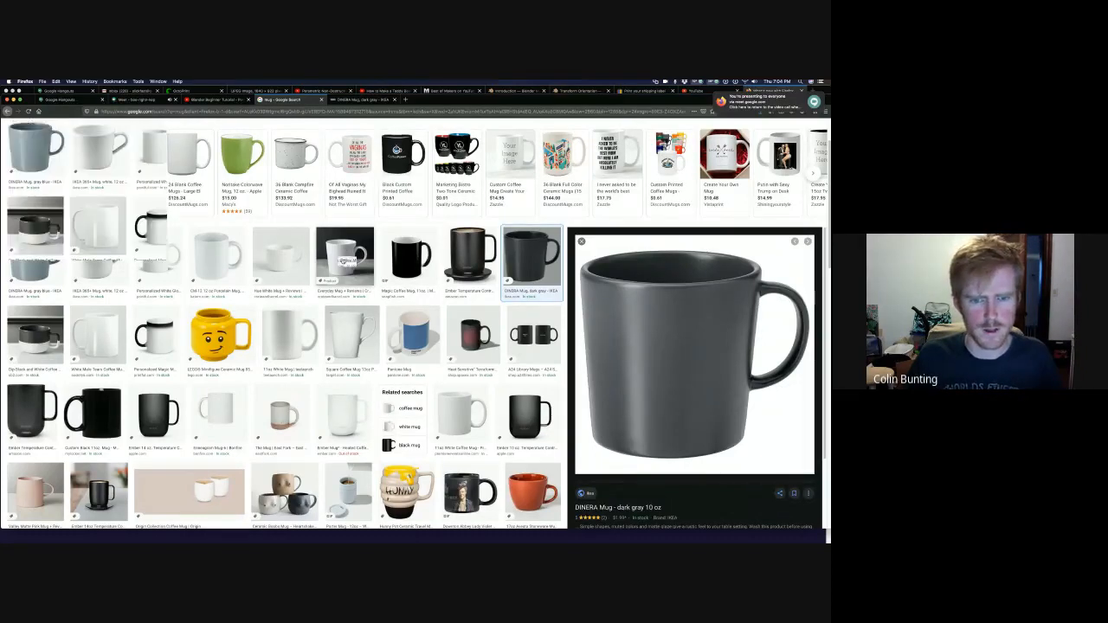
left_click(673, 234)
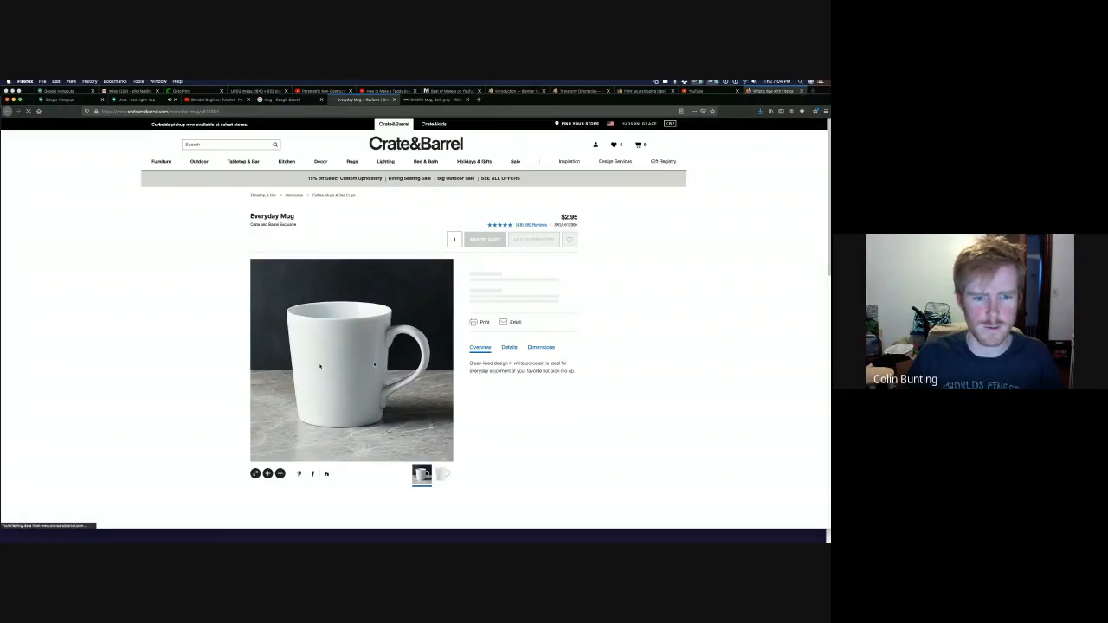
- Copy the Everyday Mug photo's image address and open it on its own in a new browser tab
right_click(324, 365)
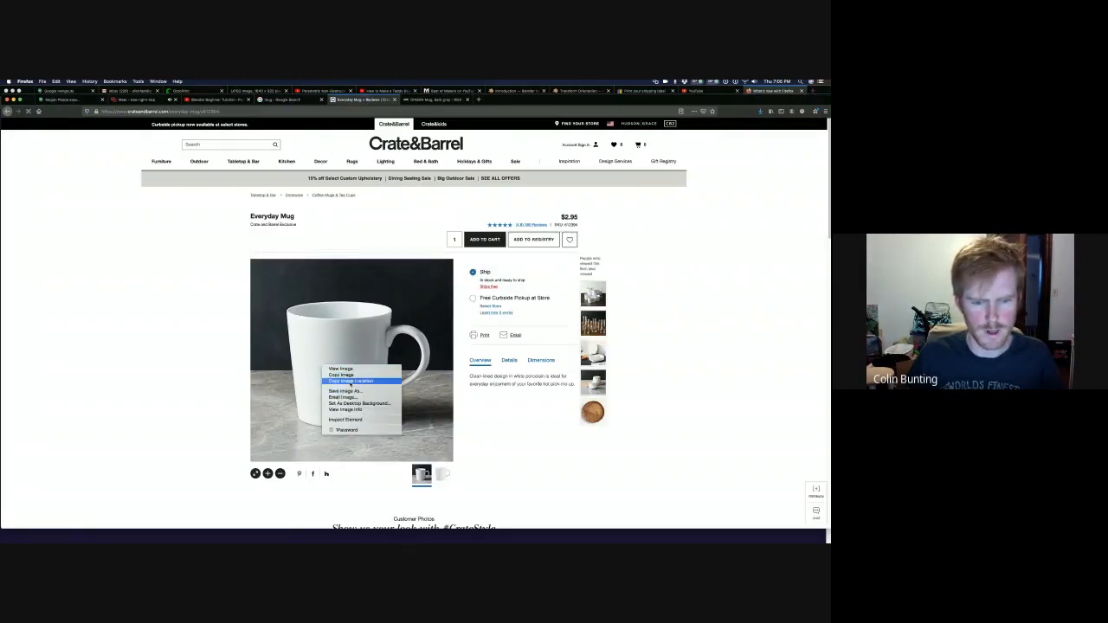
left_click(351, 383)
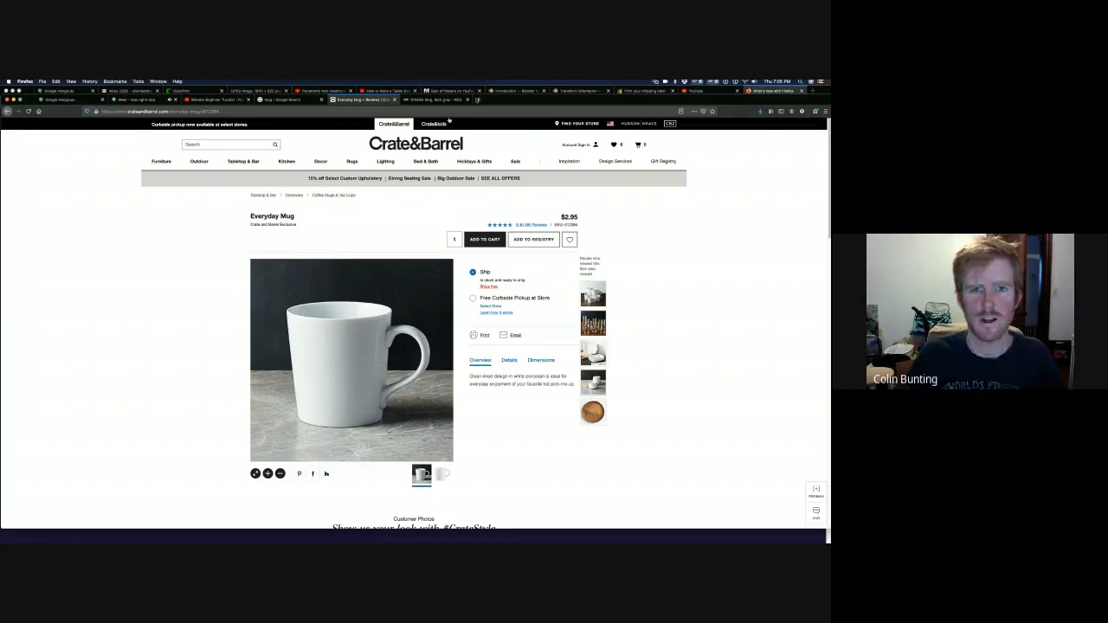
key("super+t")
key("super+t")
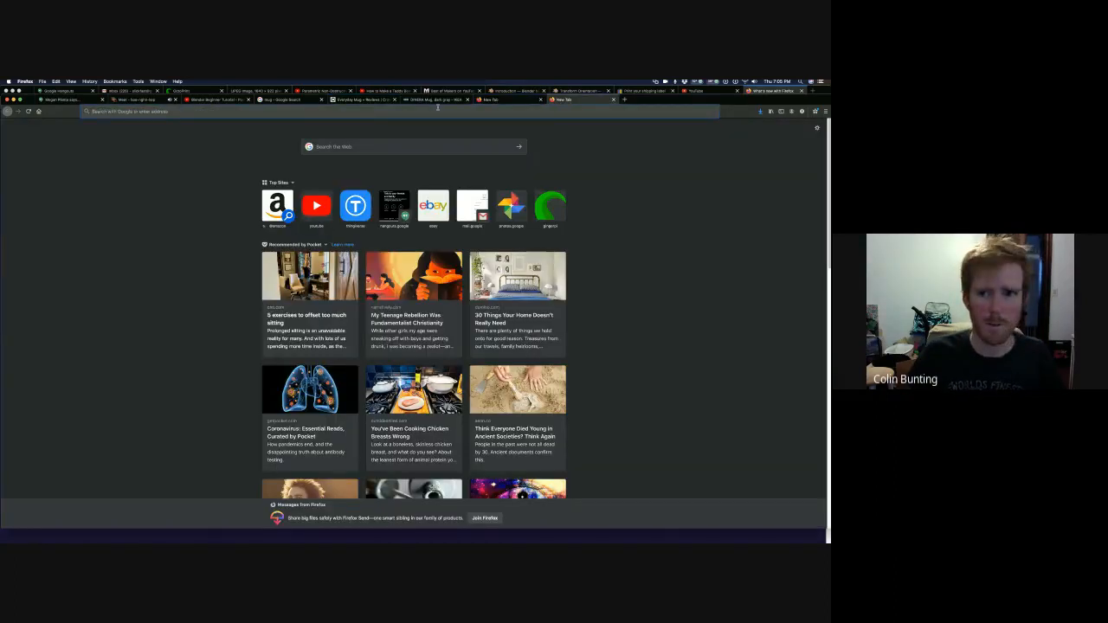
key("super+v")
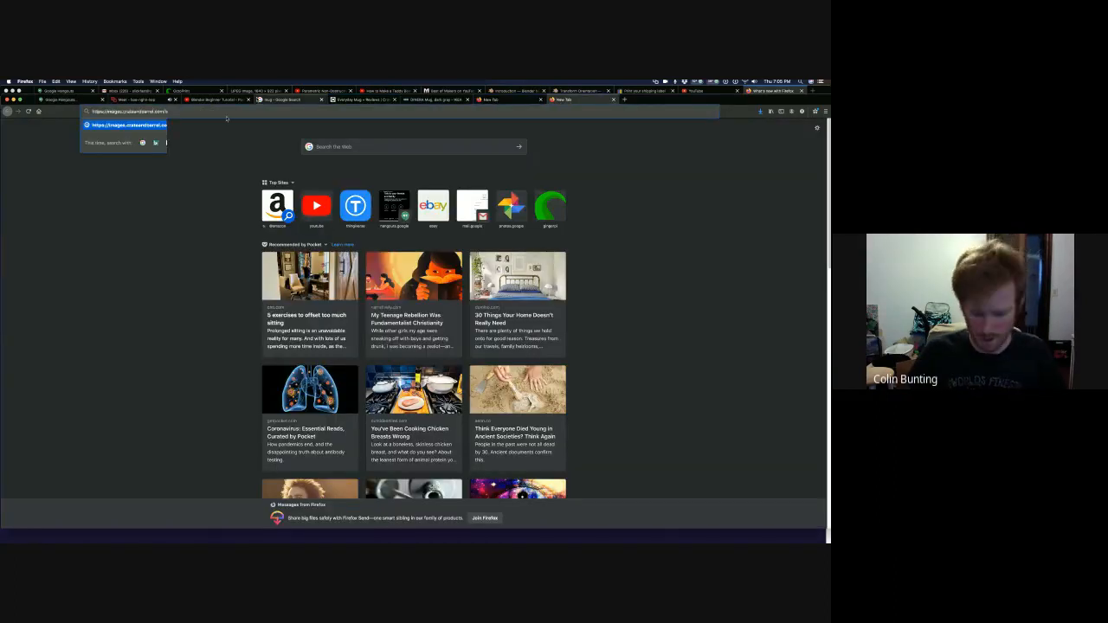
key("Return")
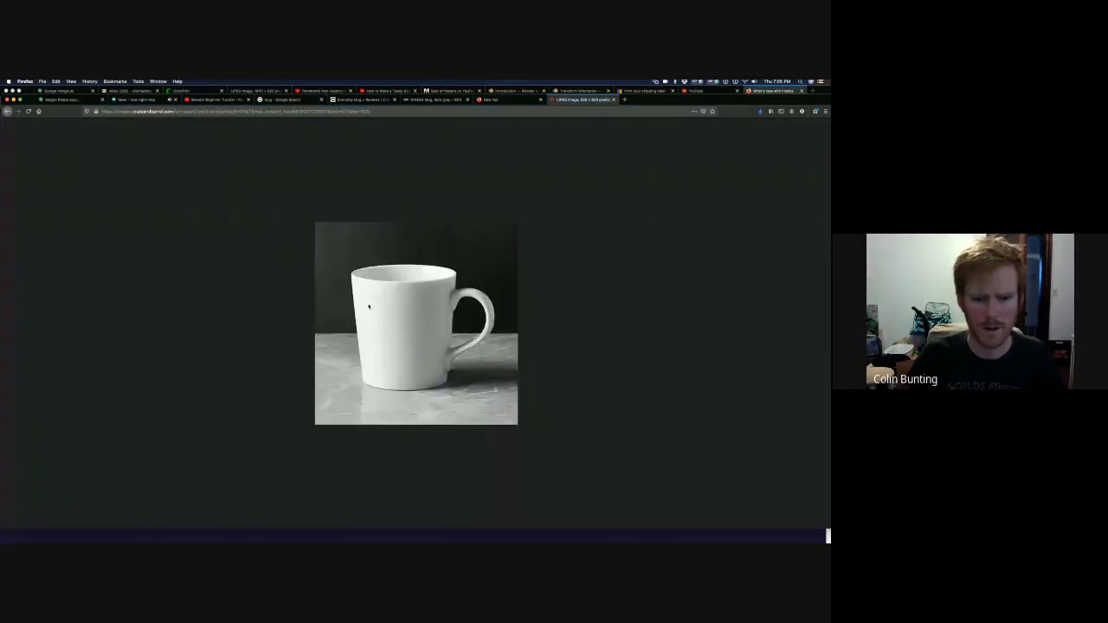
- Save the white mug photo to the Desktop, replacing the existing mugref.JPG
right_click(371, 305)
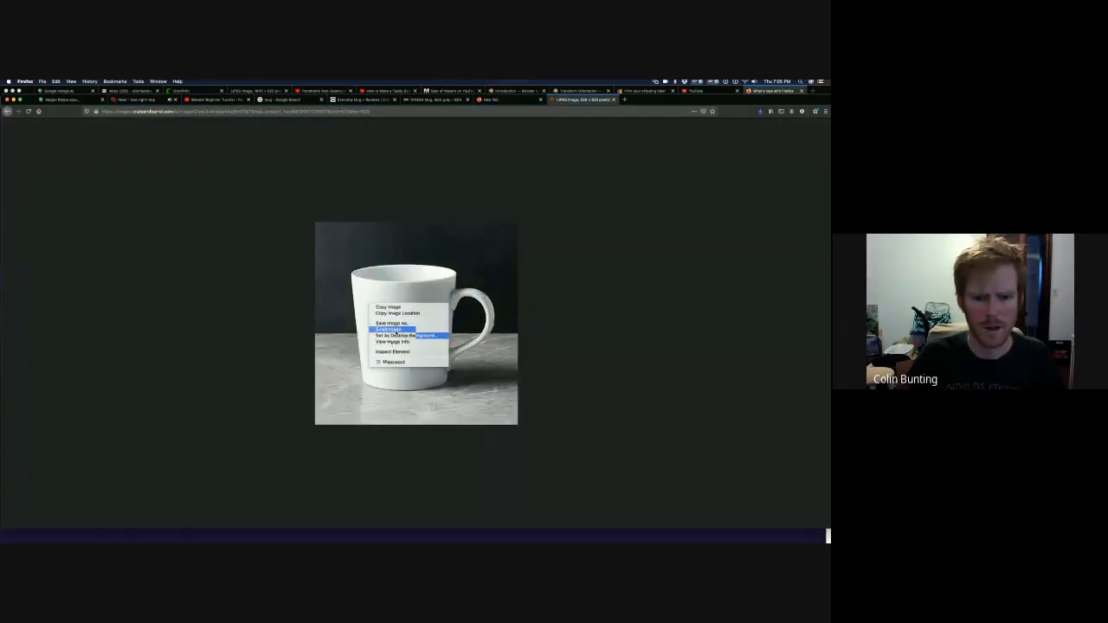
left_click(395, 324)
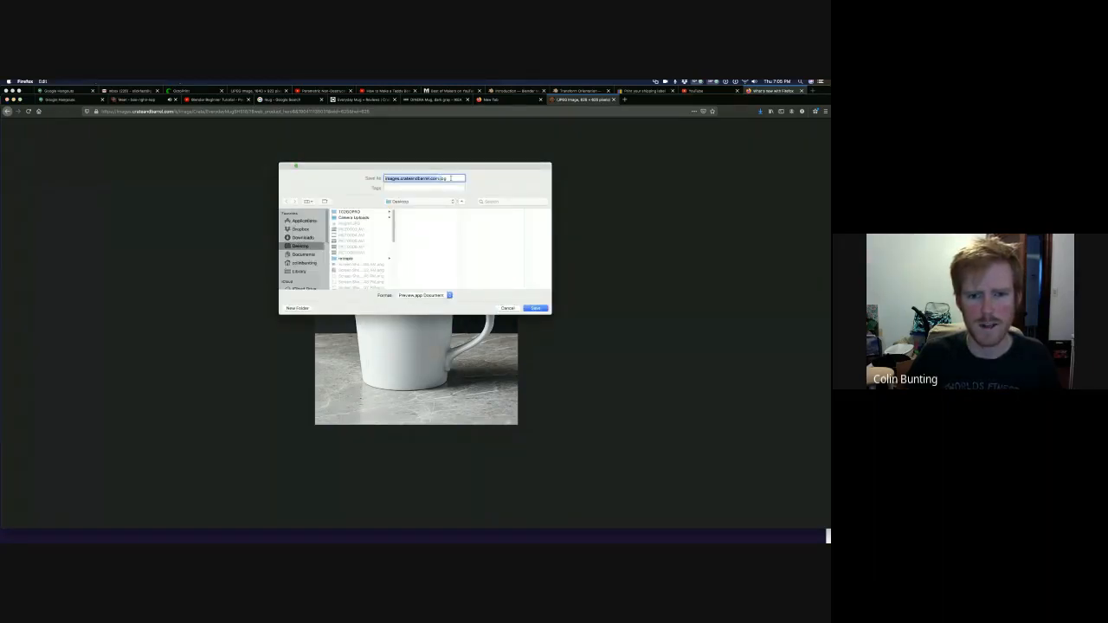
double_click(450, 178)
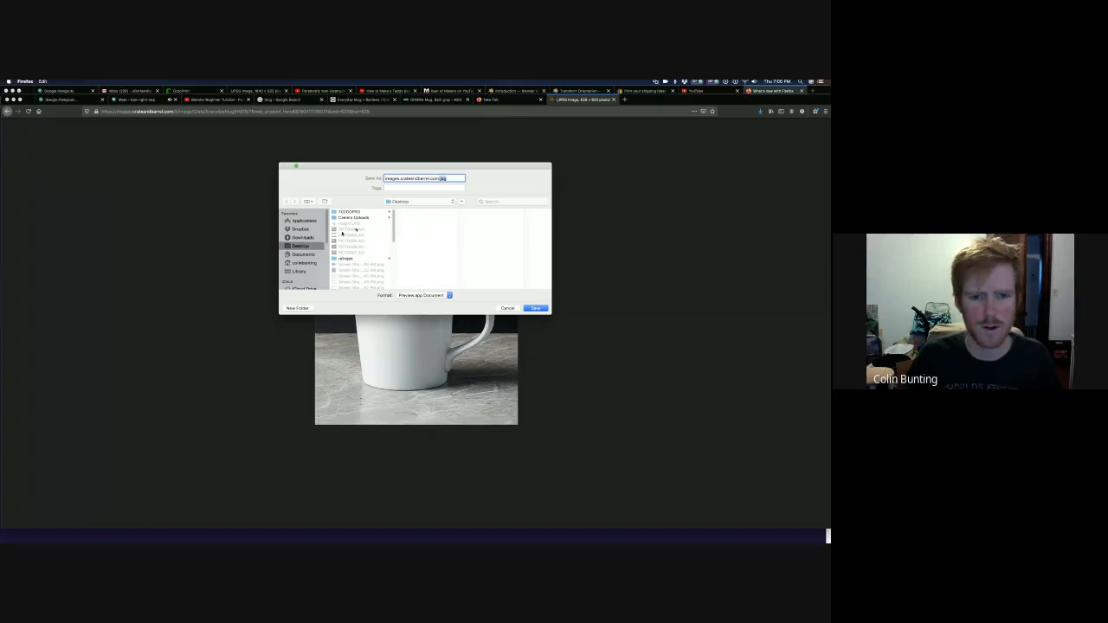
left_click(435, 178)
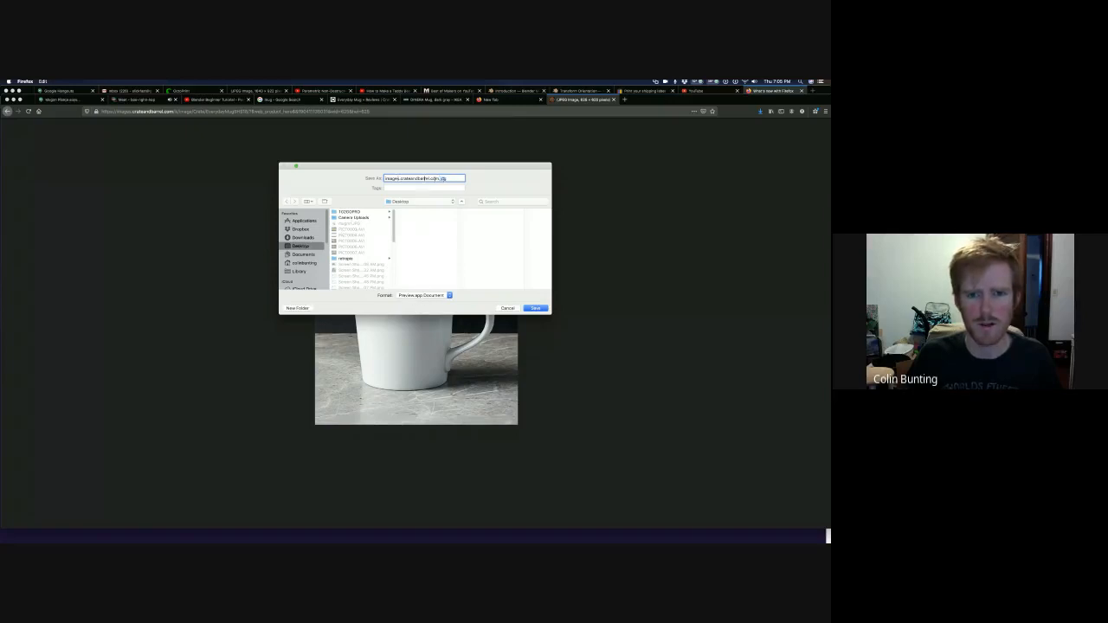
left_click_drag(436, 179, 361, 178)
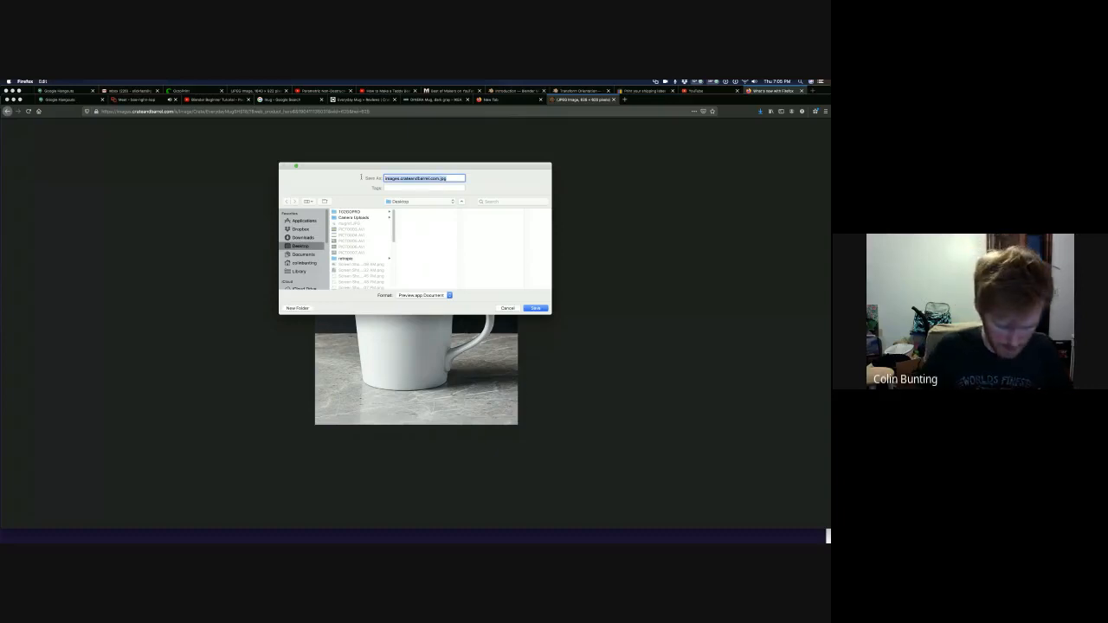
type("mug.")
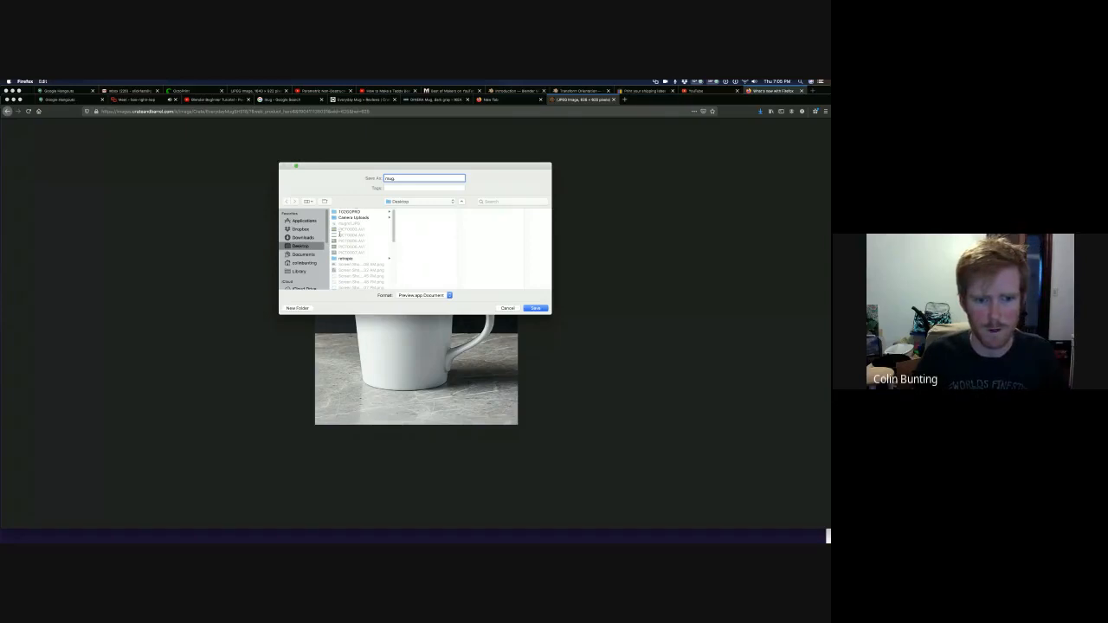
left_click(344, 224)
left_click(541, 306)
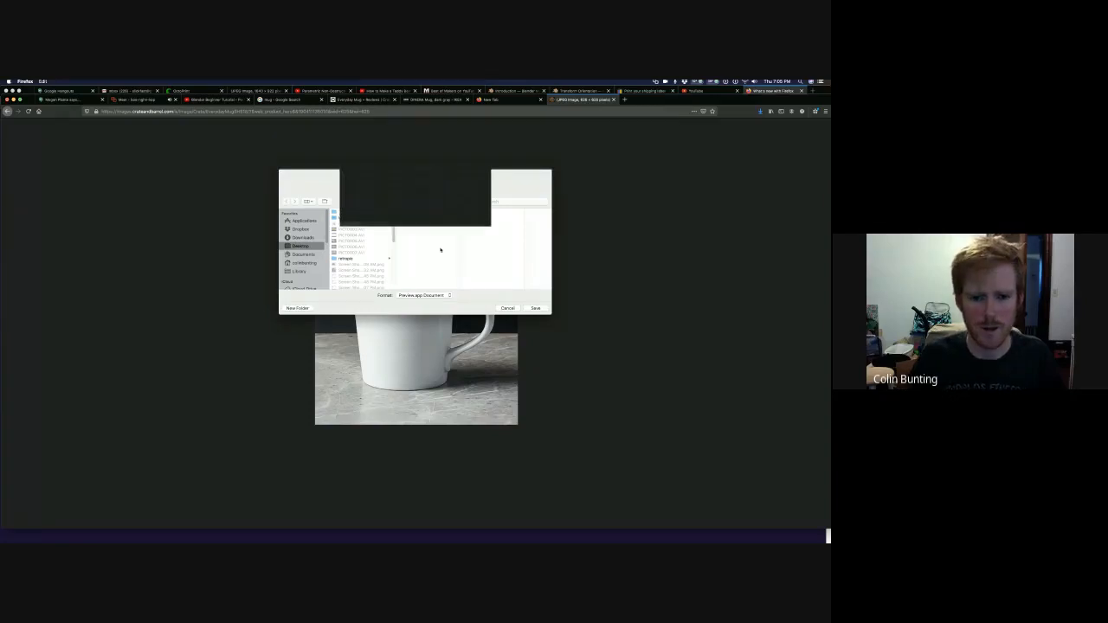
key("Return")
- Switch to Blender and add mugref.JPG from the Desktop as a background image
key("super+Tab")
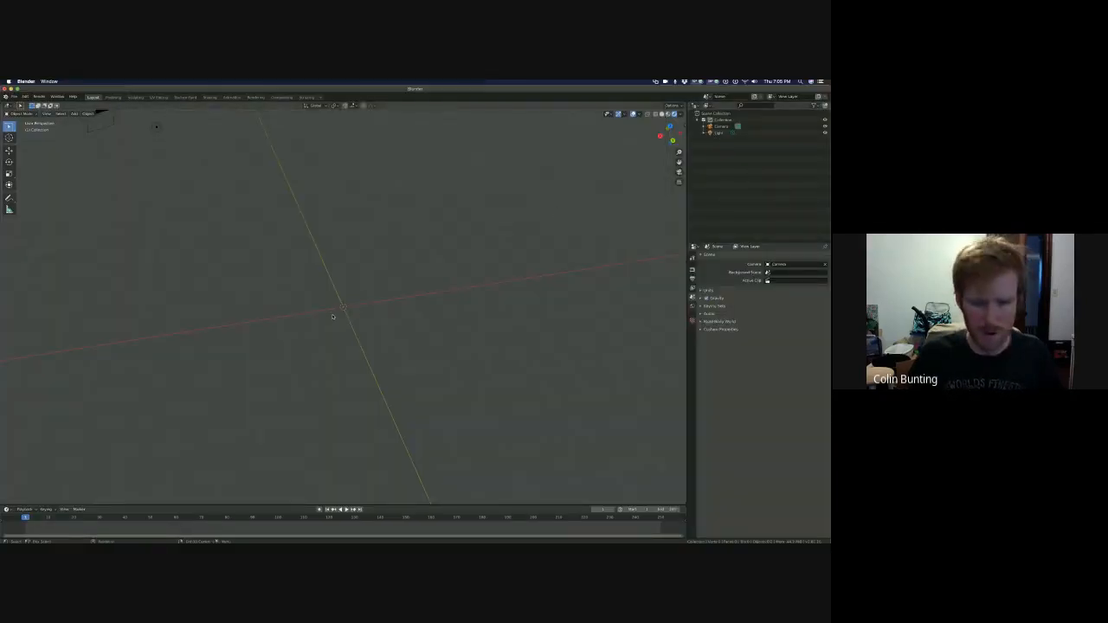
key("shift+a")
mouse_move(332, 316)
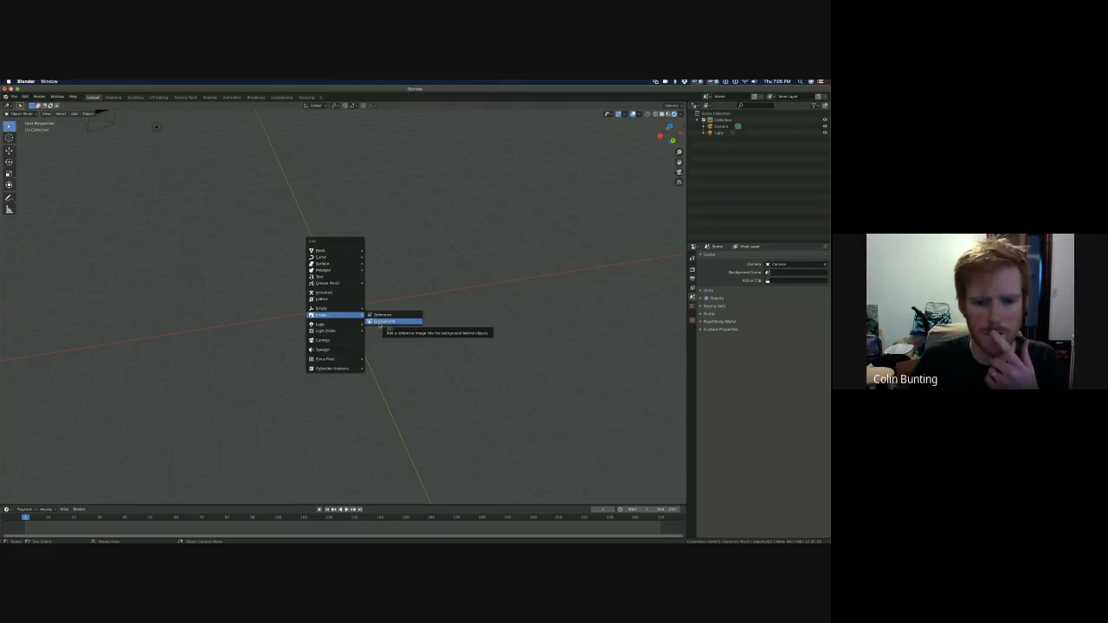
left_click(381, 322)
left_click(347, 267)
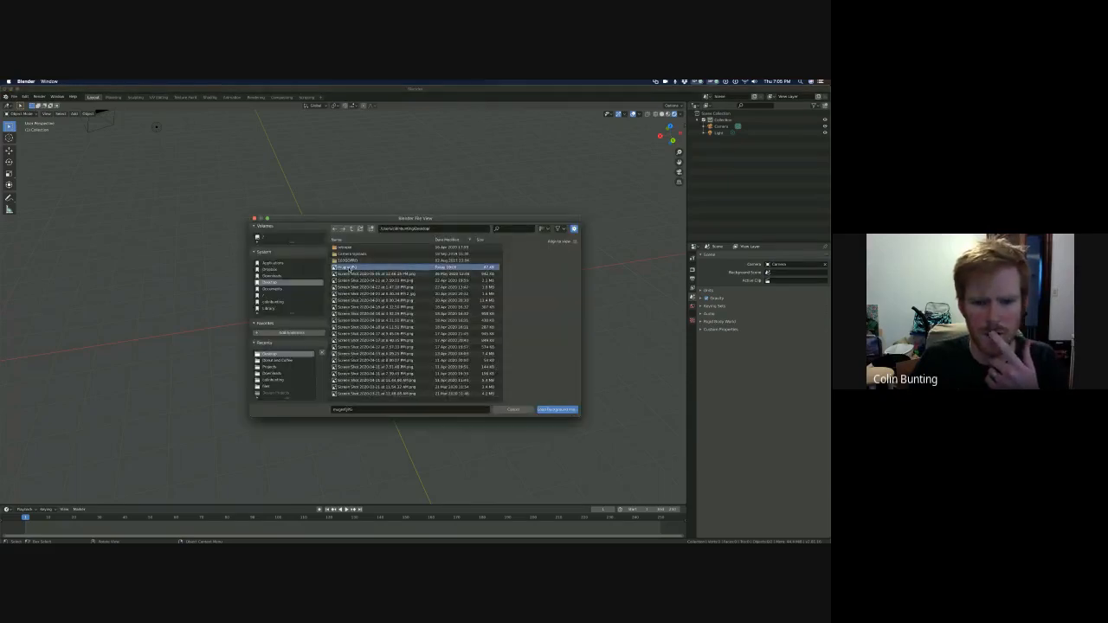
double_click(346, 268)
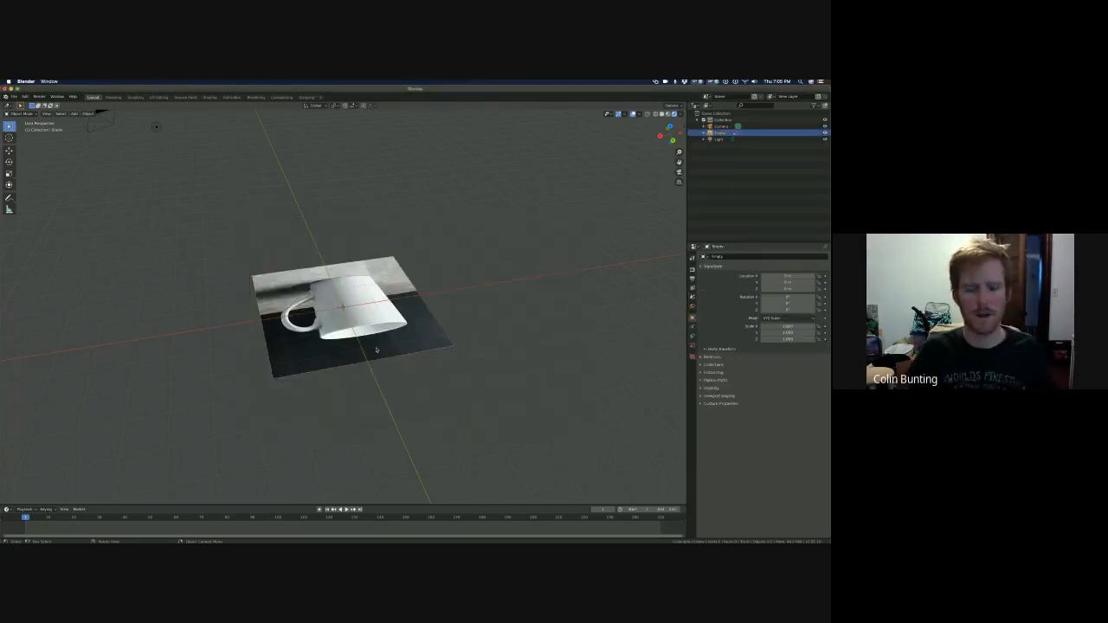
- Rotate the mug image 90° about the global X axis to stand it upright
middle_click_drag(370, 384, 492, 384)
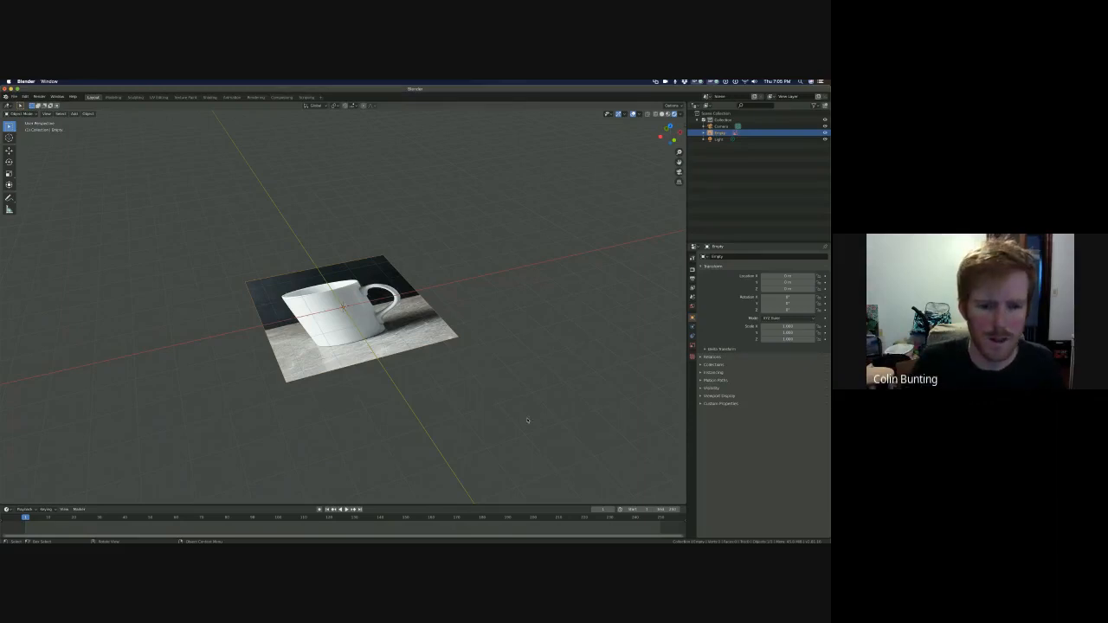
middle_click_drag(335, 301, 253, 281)
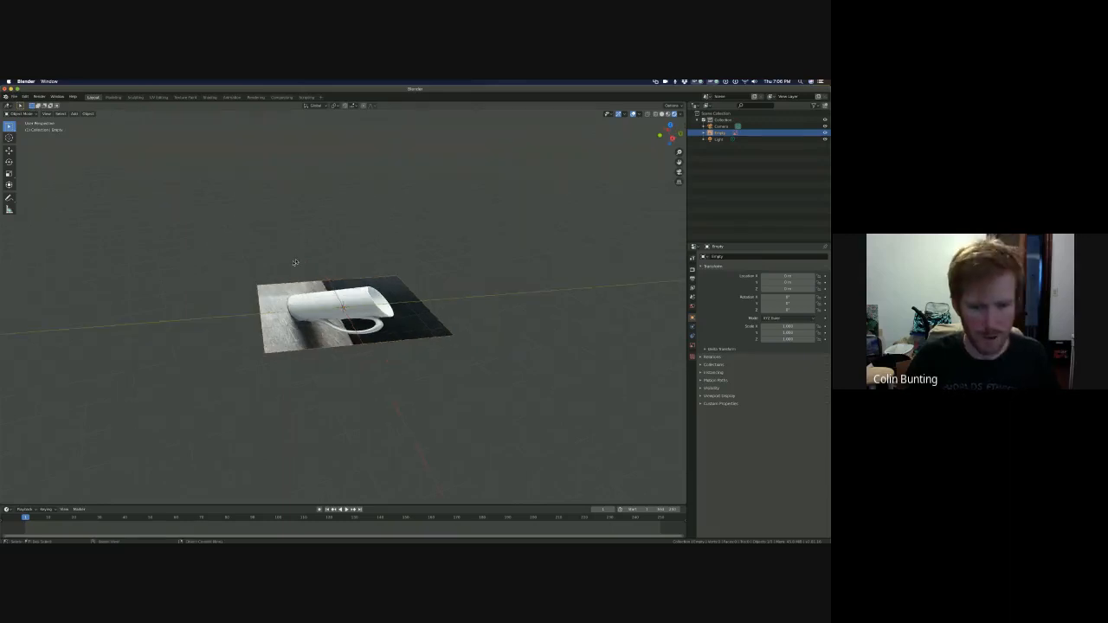
key("r")
key("r")
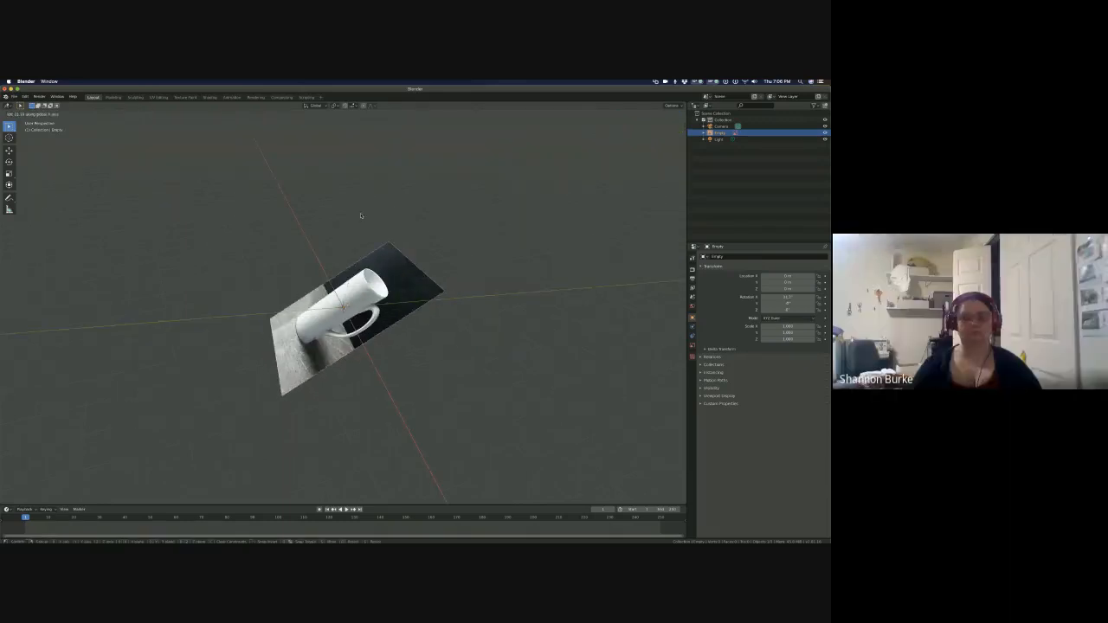
key("x")
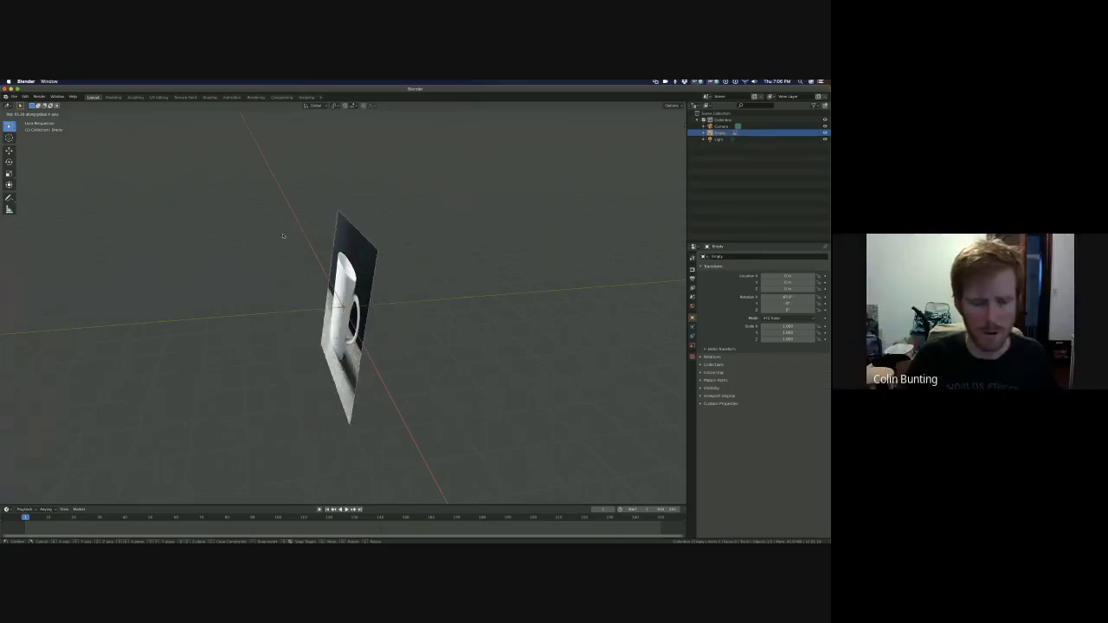
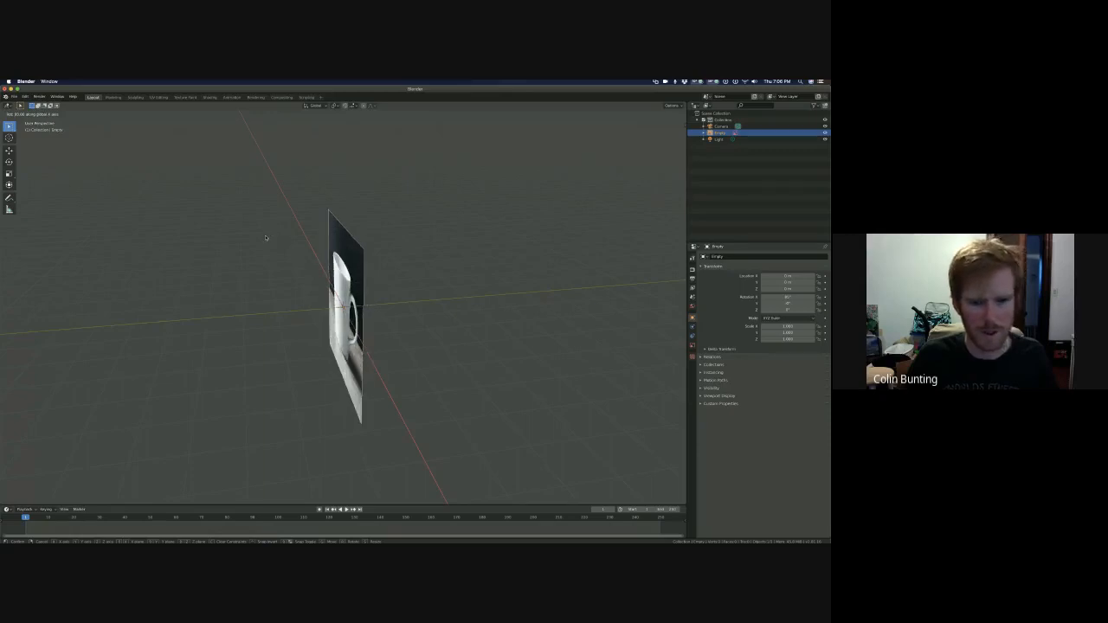
left_click(266, 238)
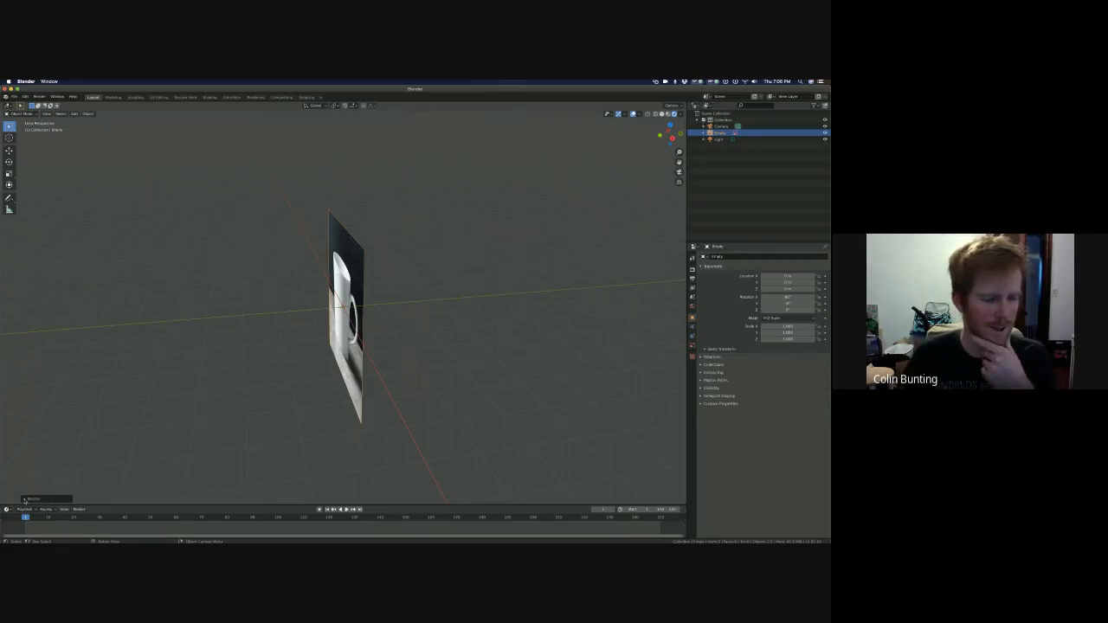
- Open the last rotation's settings and enter an exact angle of 90°
left_click(24, 499)
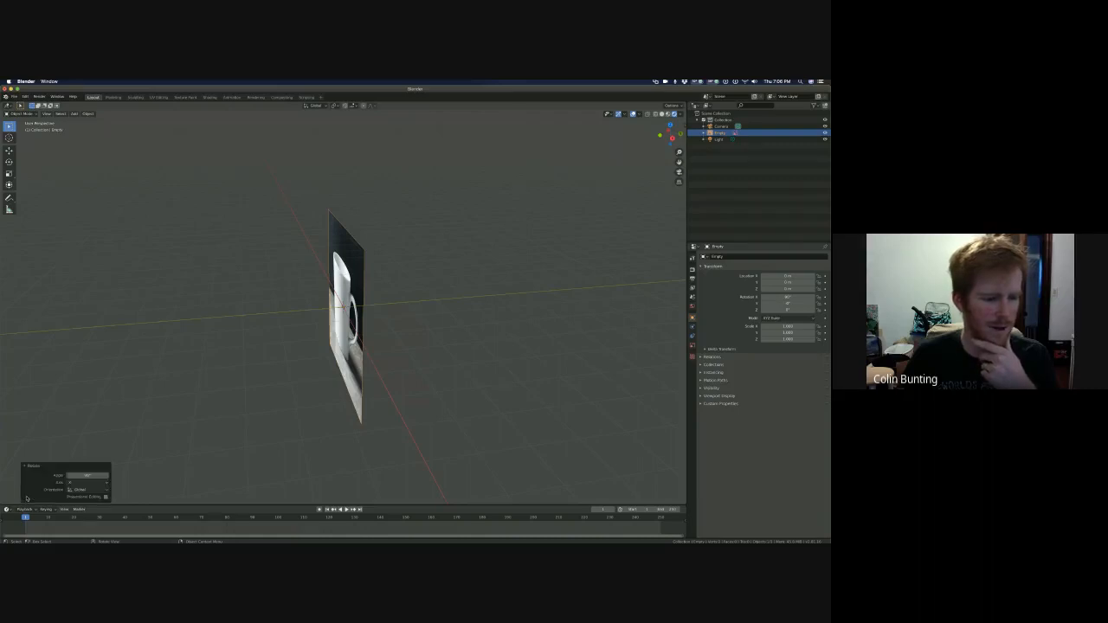
mouse_move(88, 475)
left_mouse_down()
mouse_move(157, 469)
mouse_move(43, 466)
mouse_move(93, 475)
left_mouse_up()
left_click(94, 475)
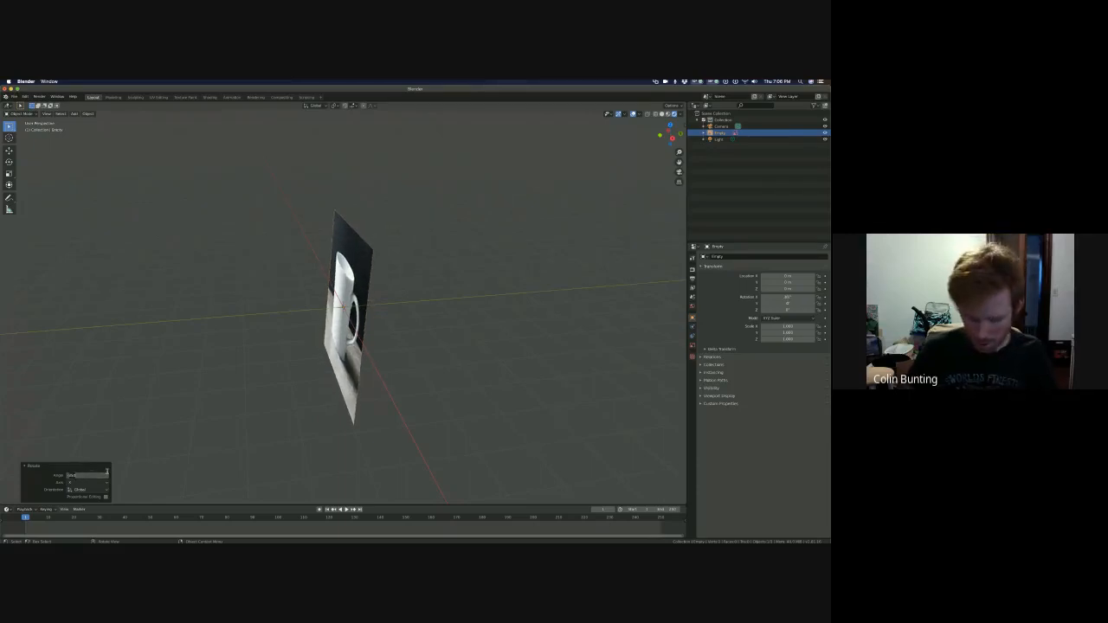
type("90")
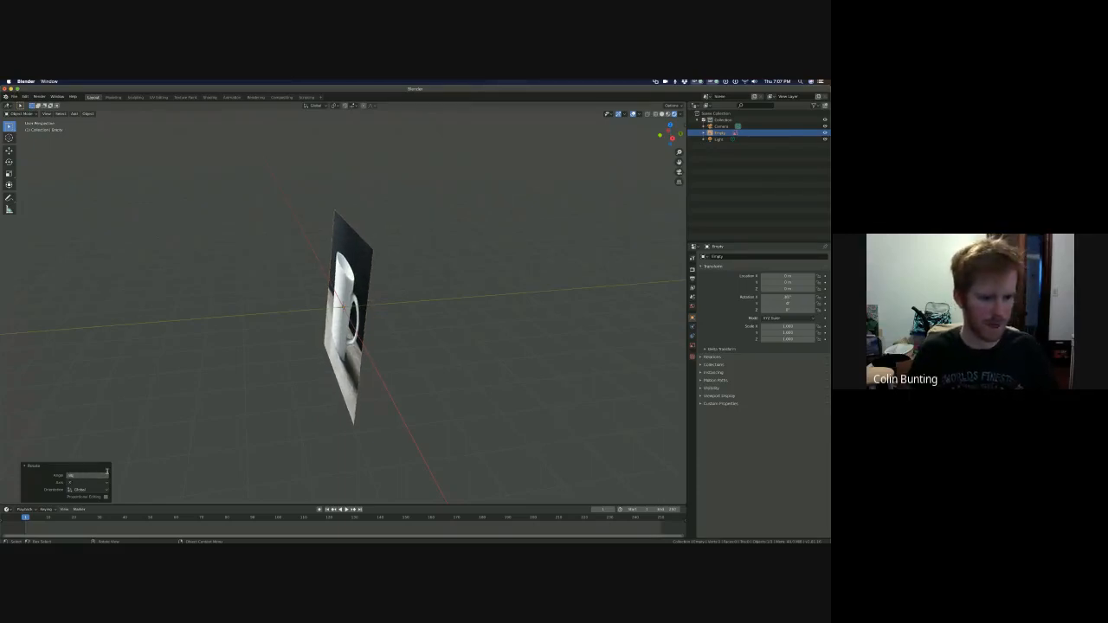
key("Return")
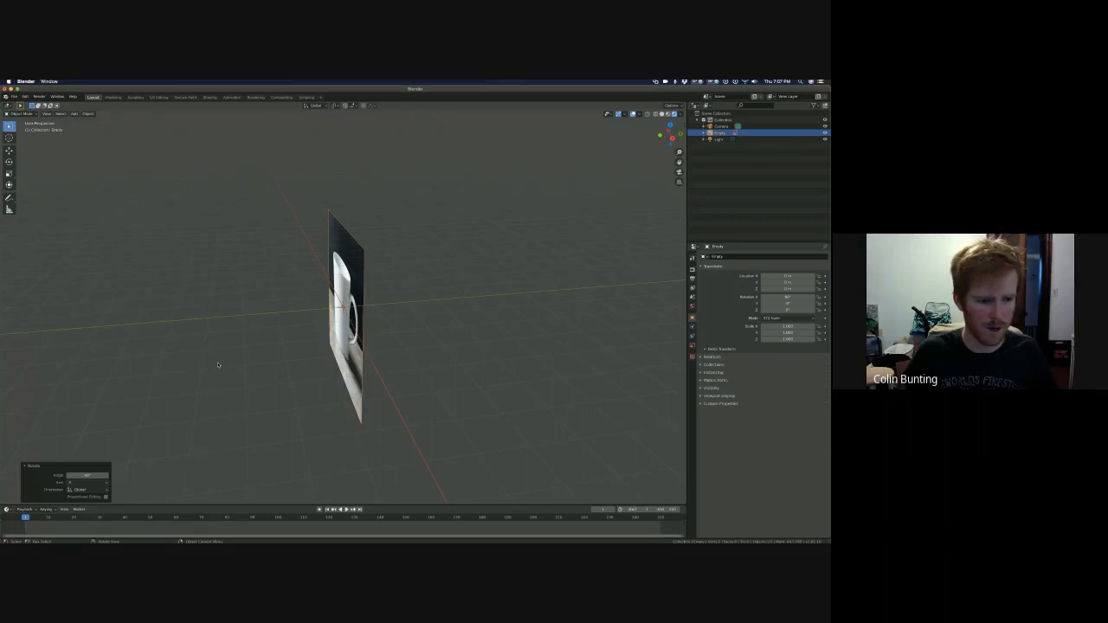
- Reselect the mug image and examine its orientation in front view and perspective
left_click(223, 287)
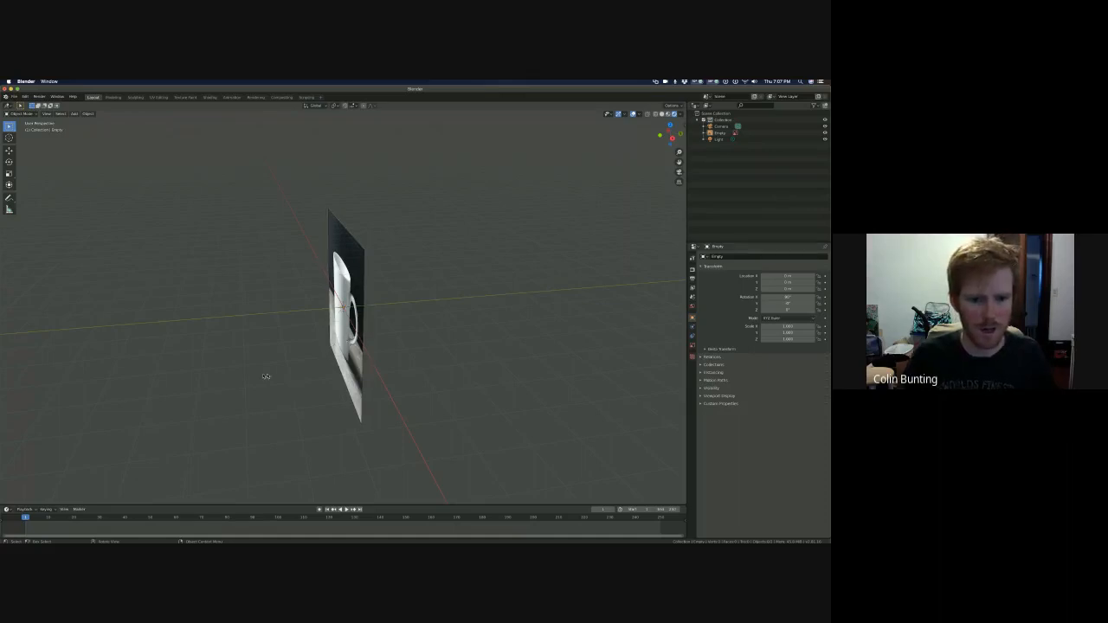
left_click(349, 245)
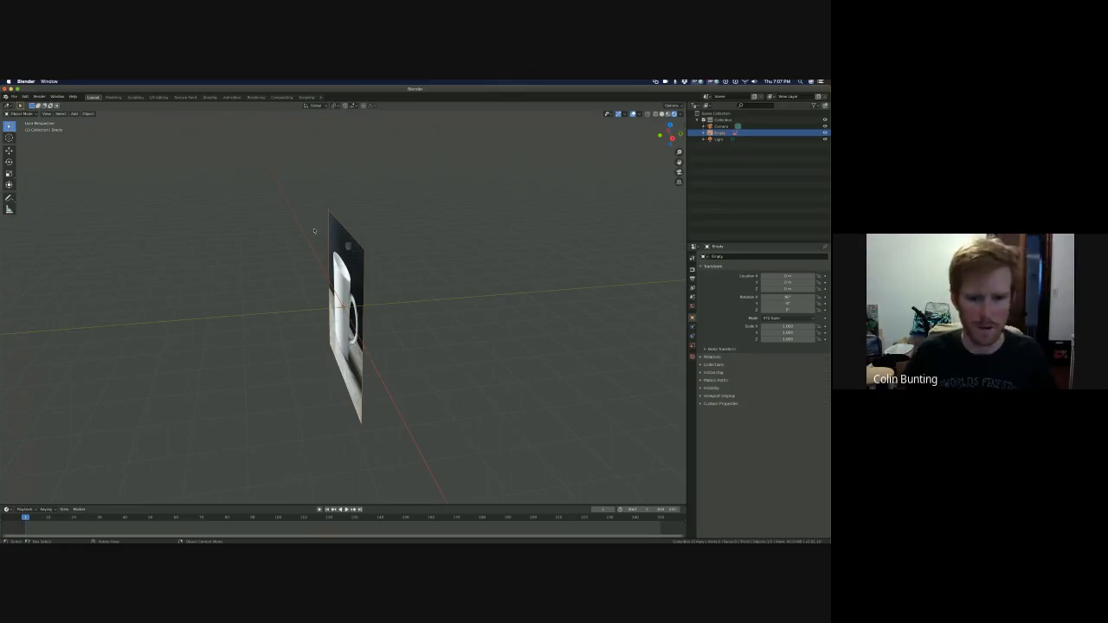
middle_click_drag(300, 373, 402, 376)
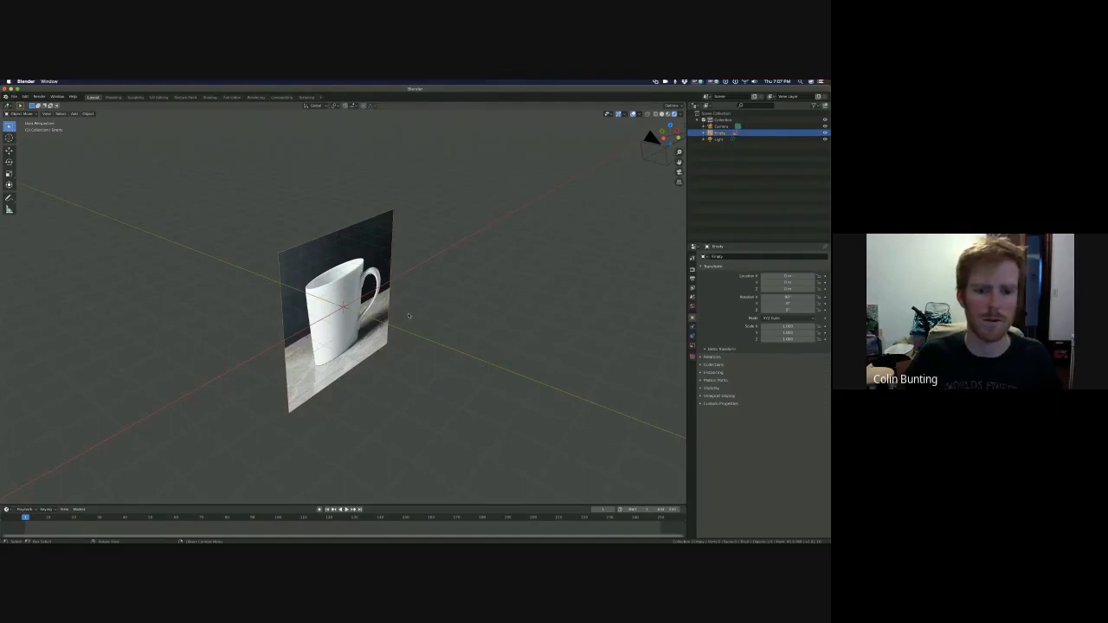
key("KP_1")
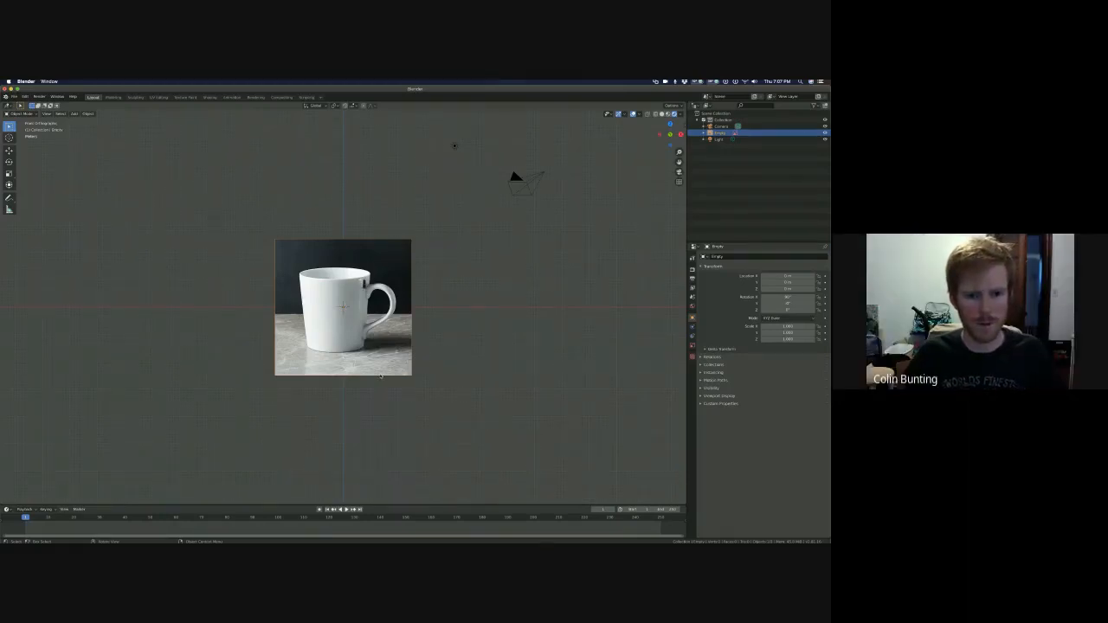
middle_click_drag(419, 361, 363, 382)
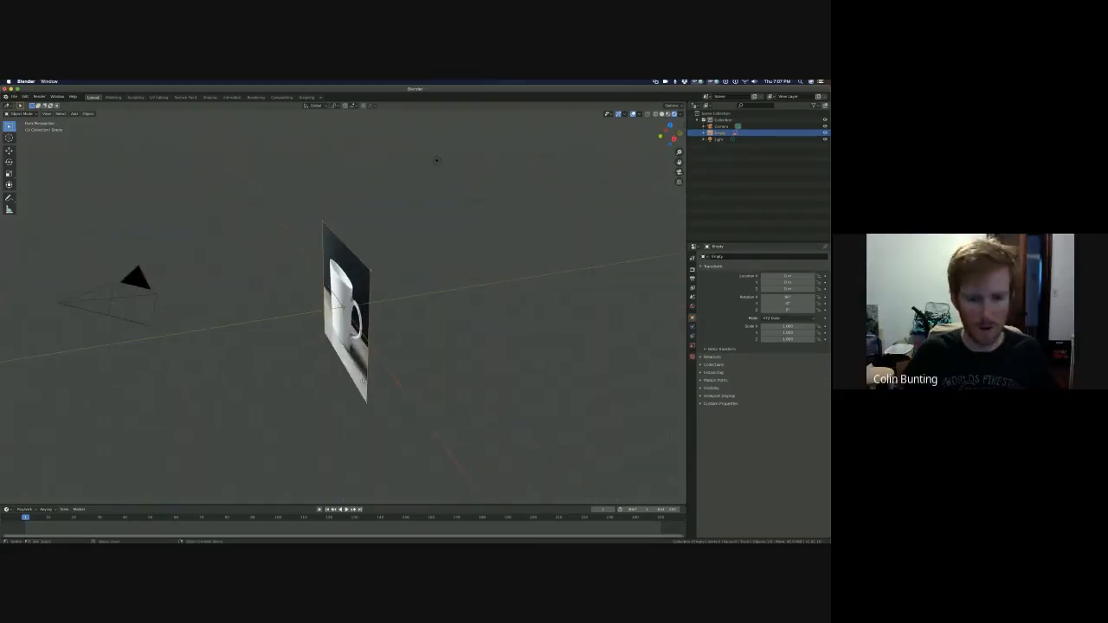
key("r")
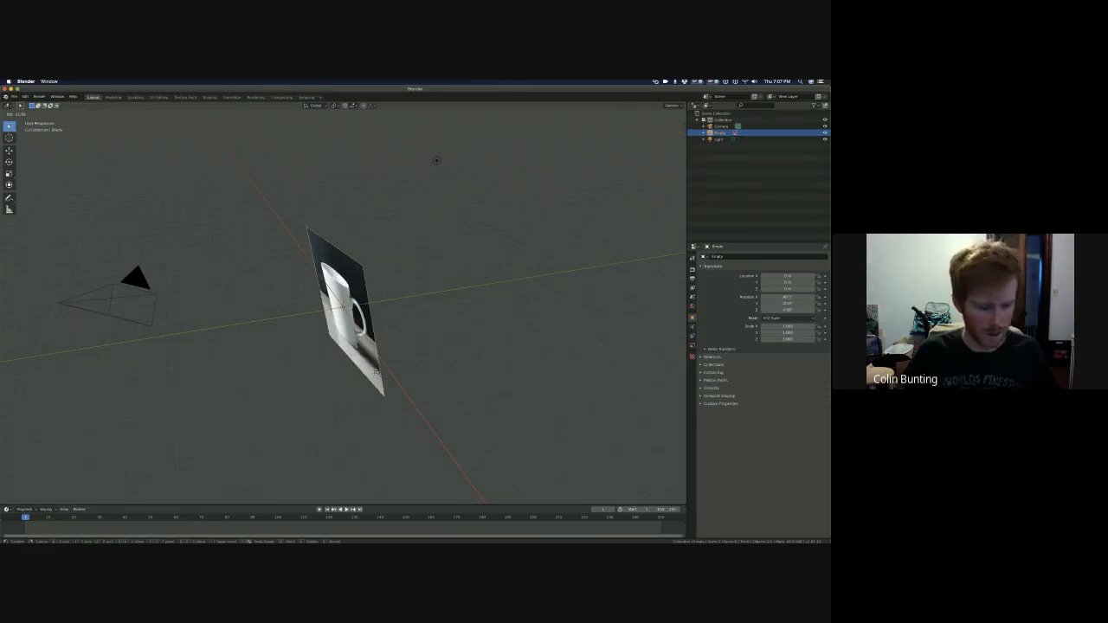
key("z")
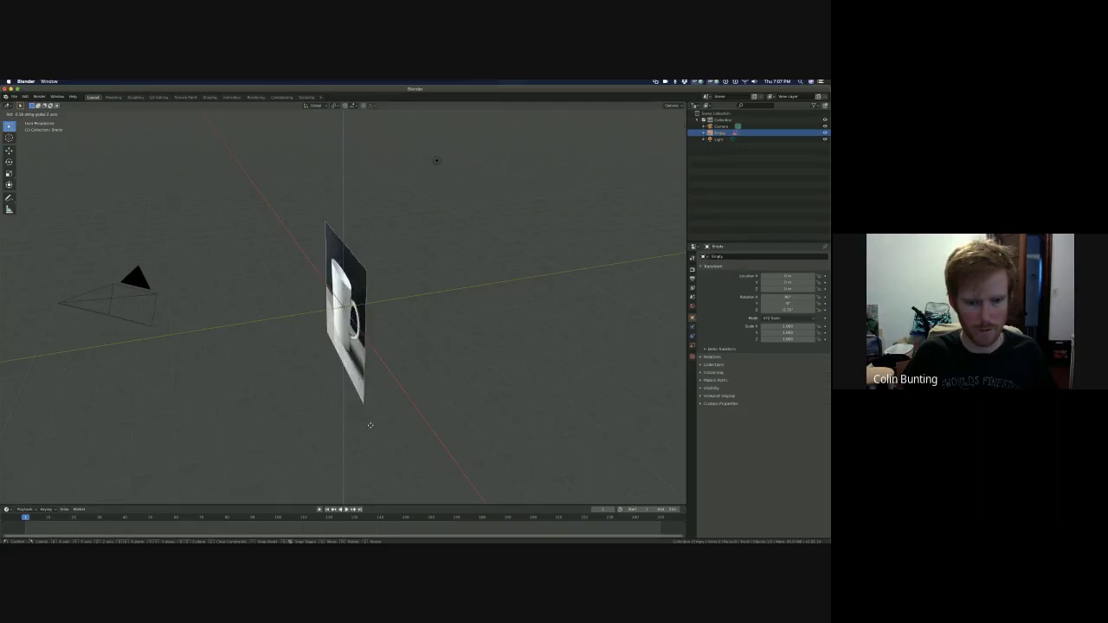
key("x")
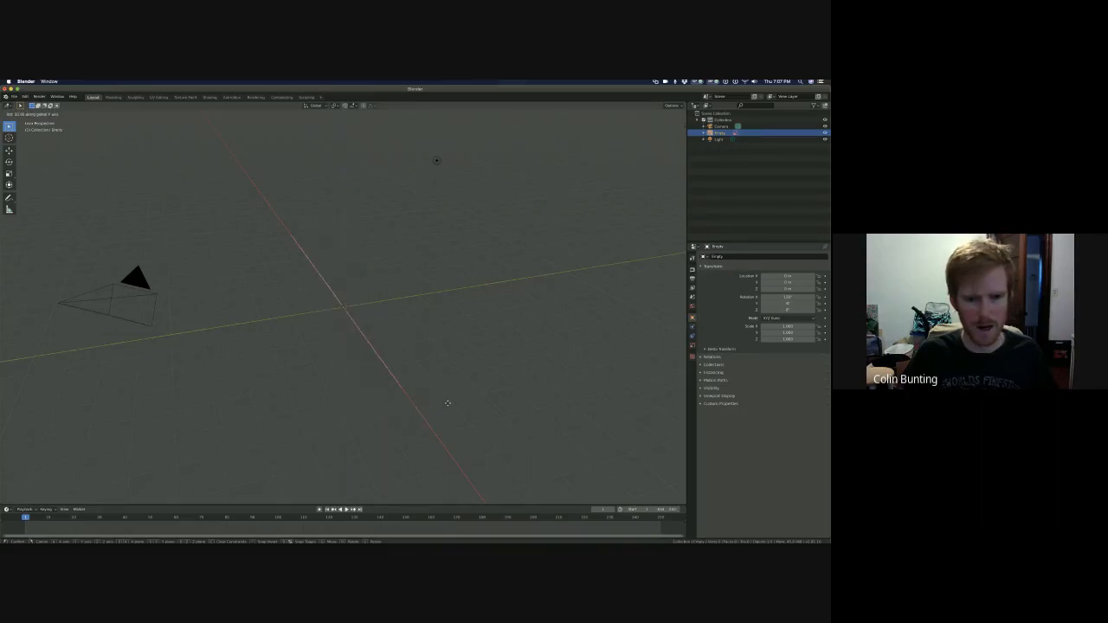
key("Escape")
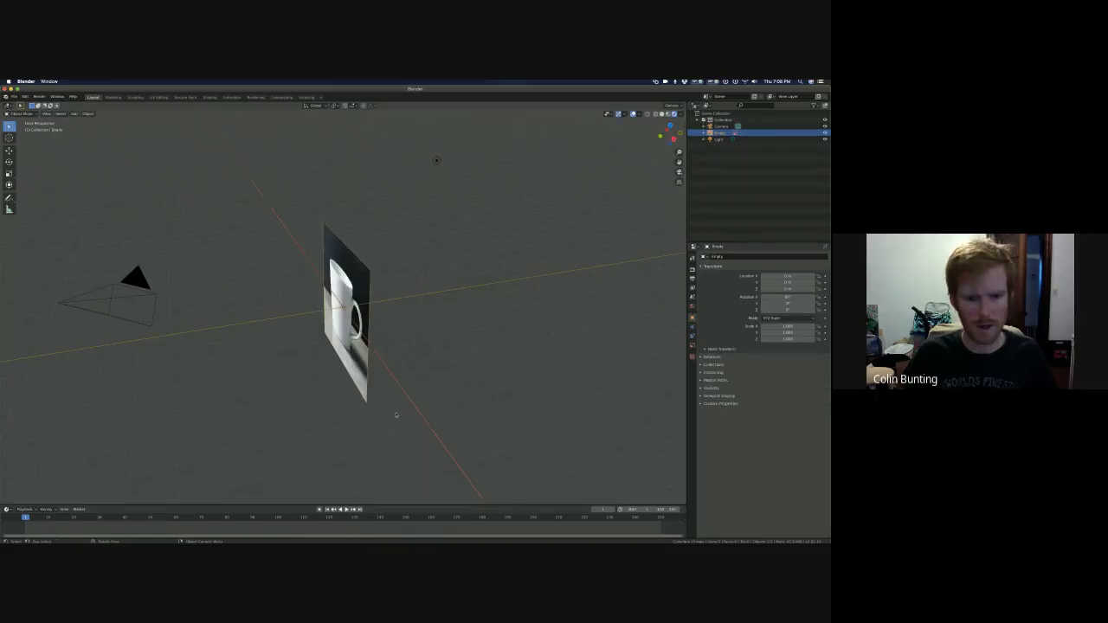
key("r")
key("y")
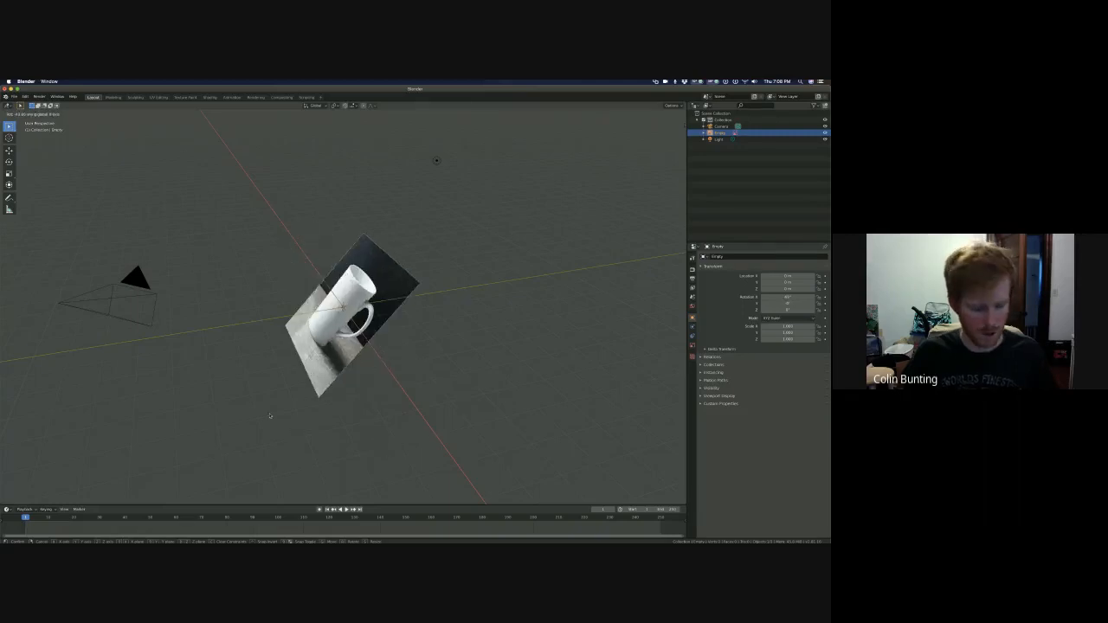
key("Escape")
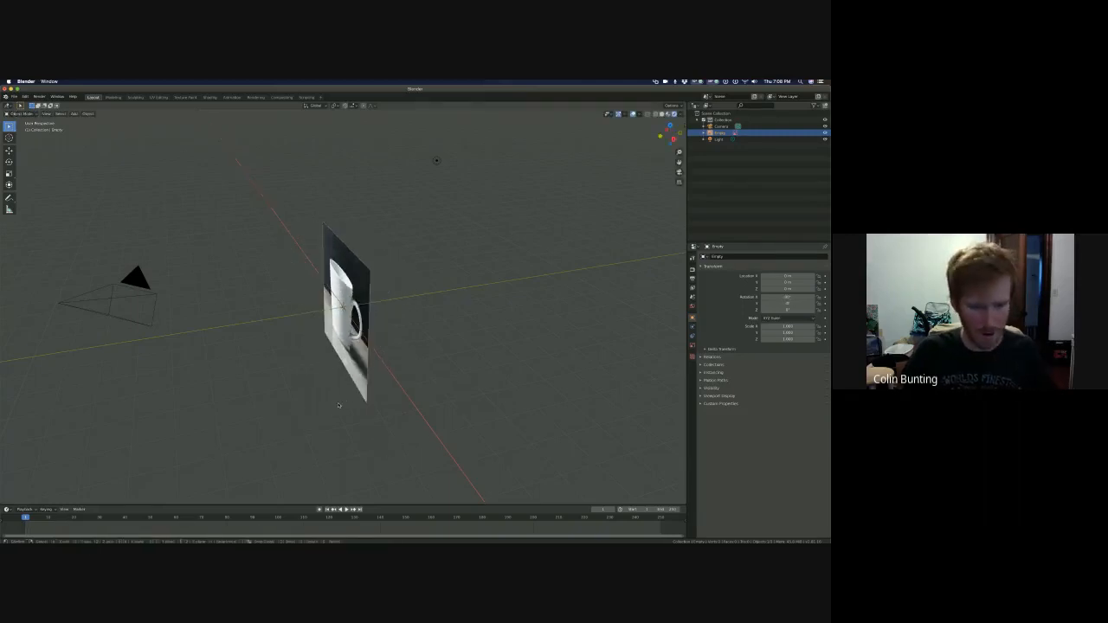
- Try rotating the mug image freely in the view, collapse the rotation settings and undo the rotation
key("r")
key("x")
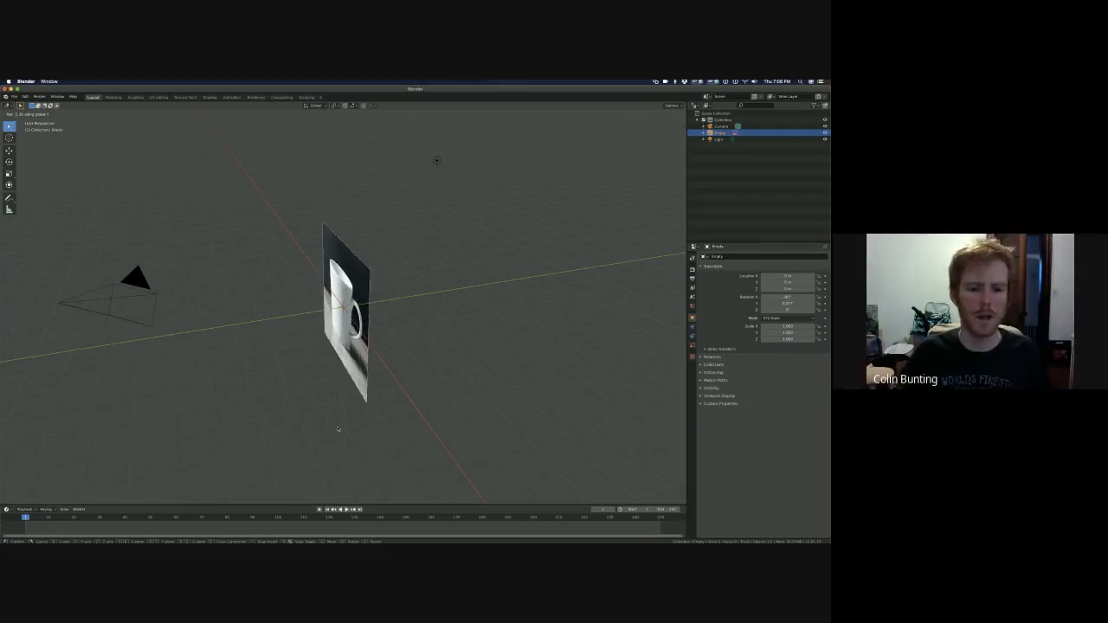
left_click(364, 422)
key("r")
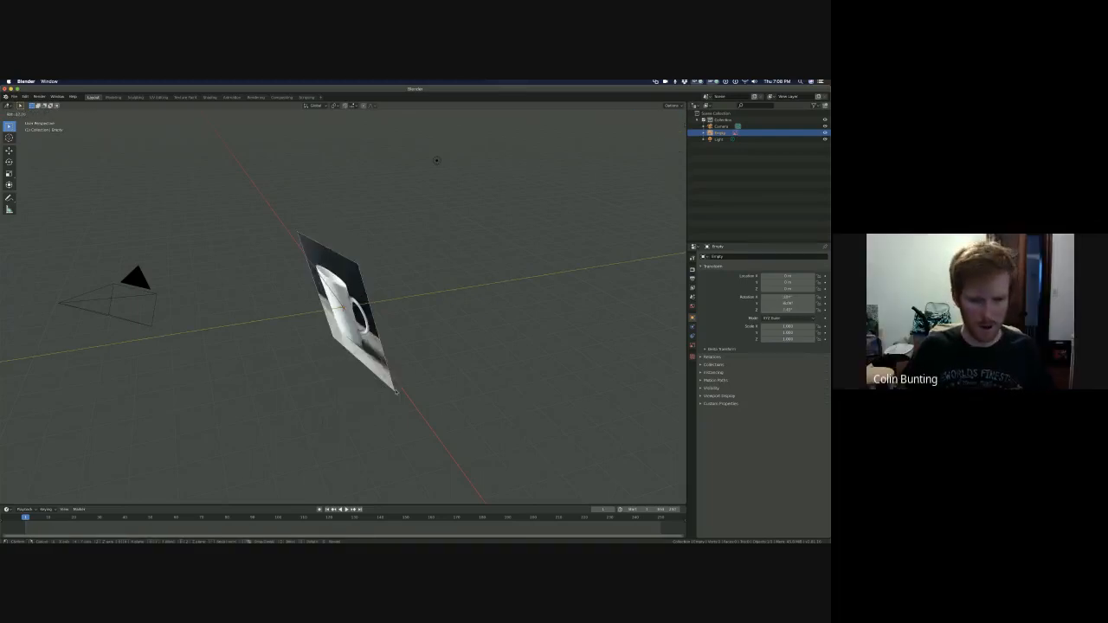
left_click(325, 425)
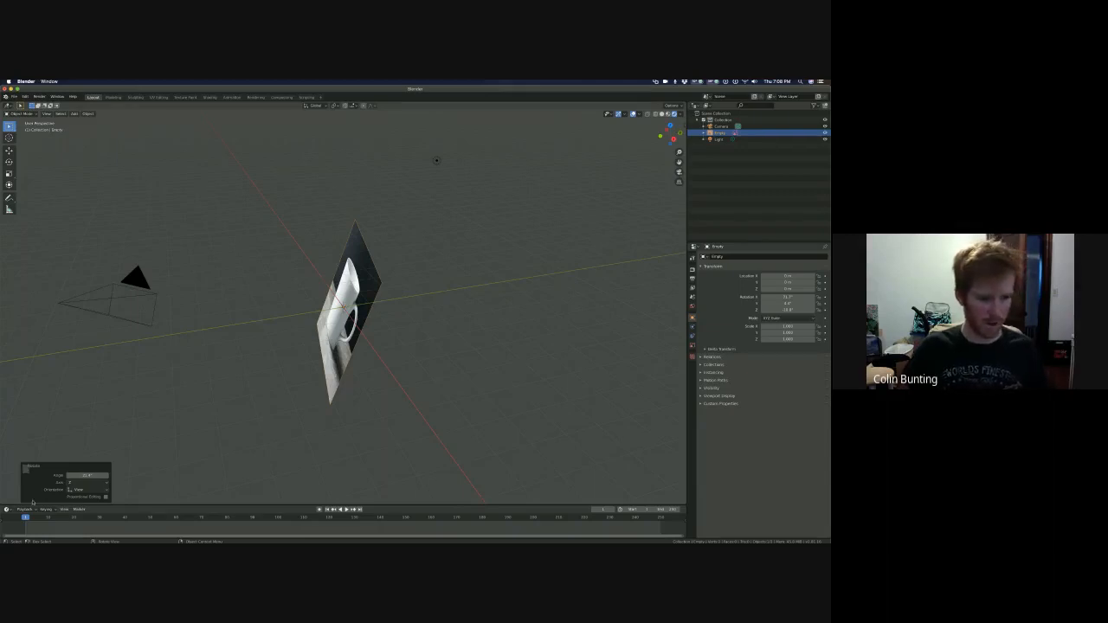
left_click(24, 467)
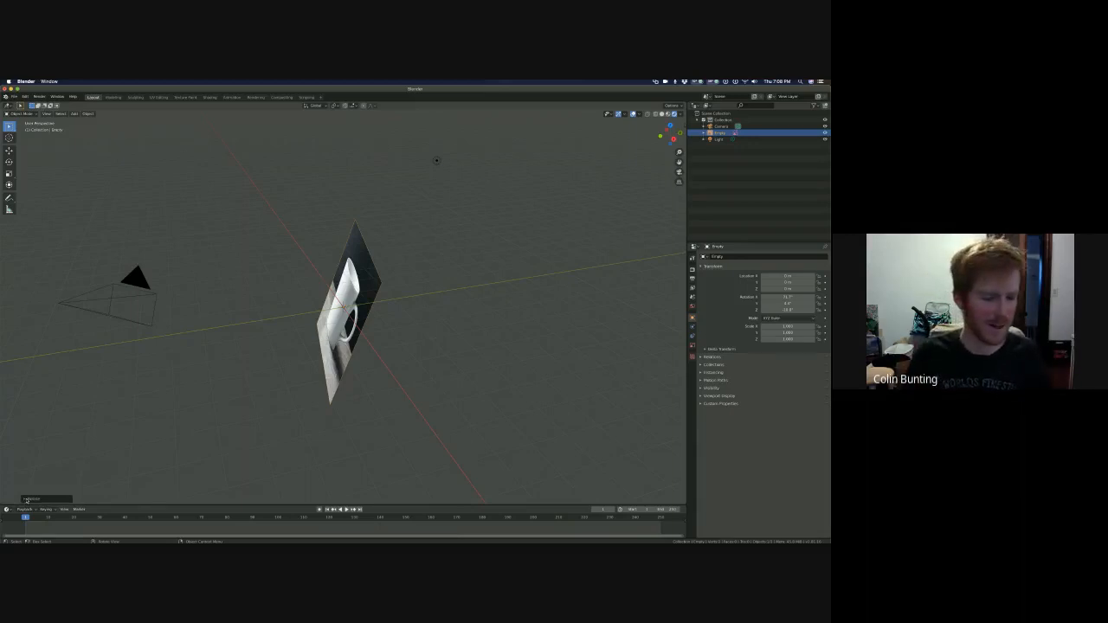
key("super+z")
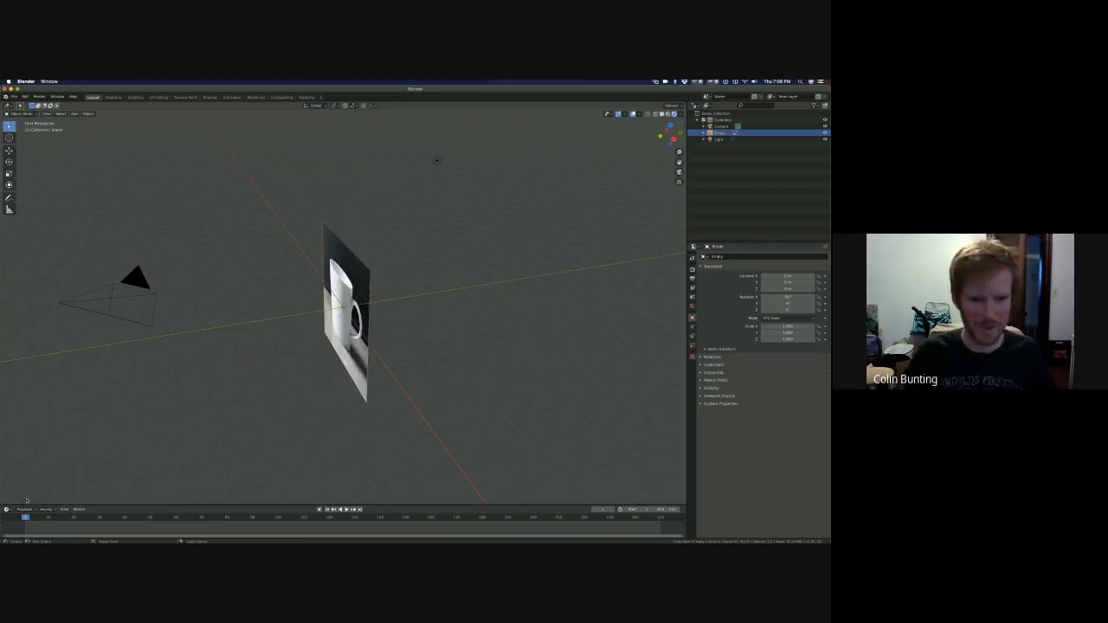
- Try another free rotation of the mug image with an exact angle entered in its settings, and undo it
key("r")
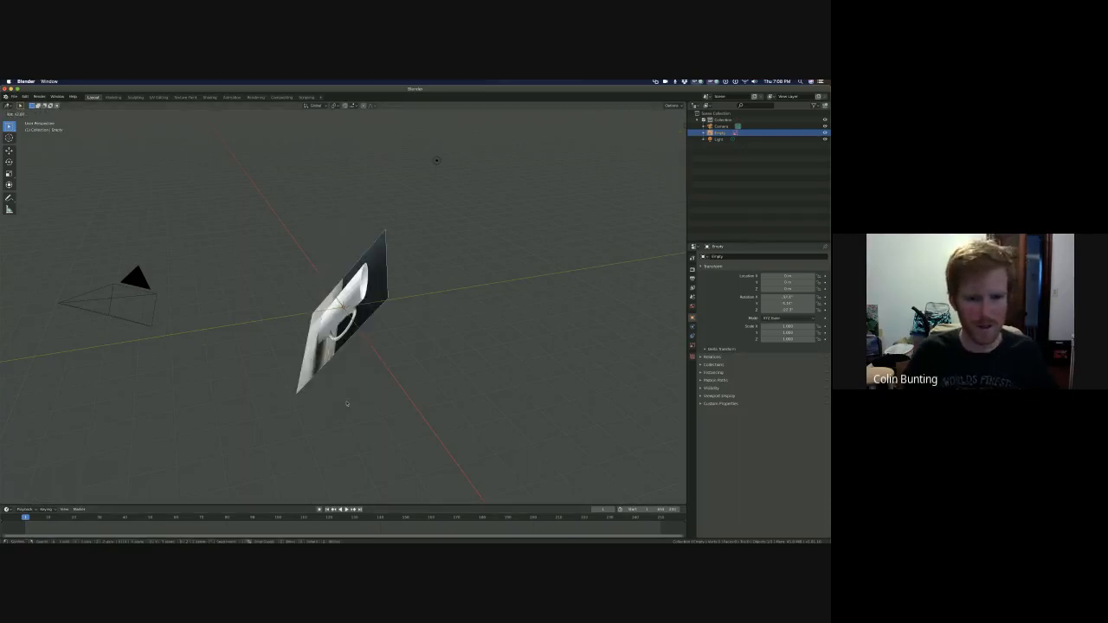
key("Return")
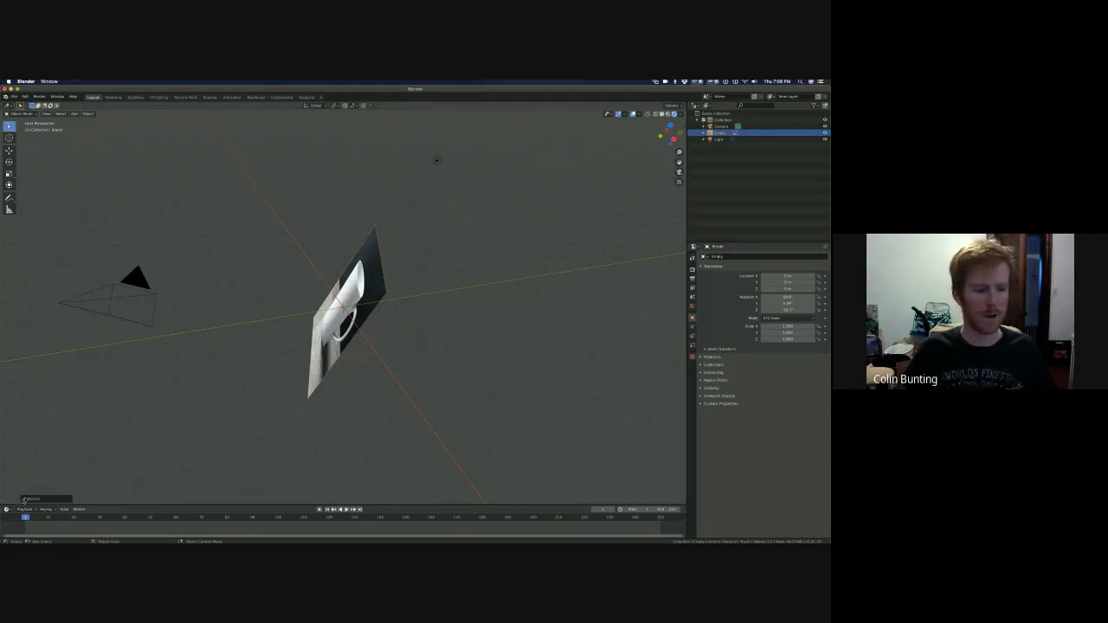
left_click(34, 499)
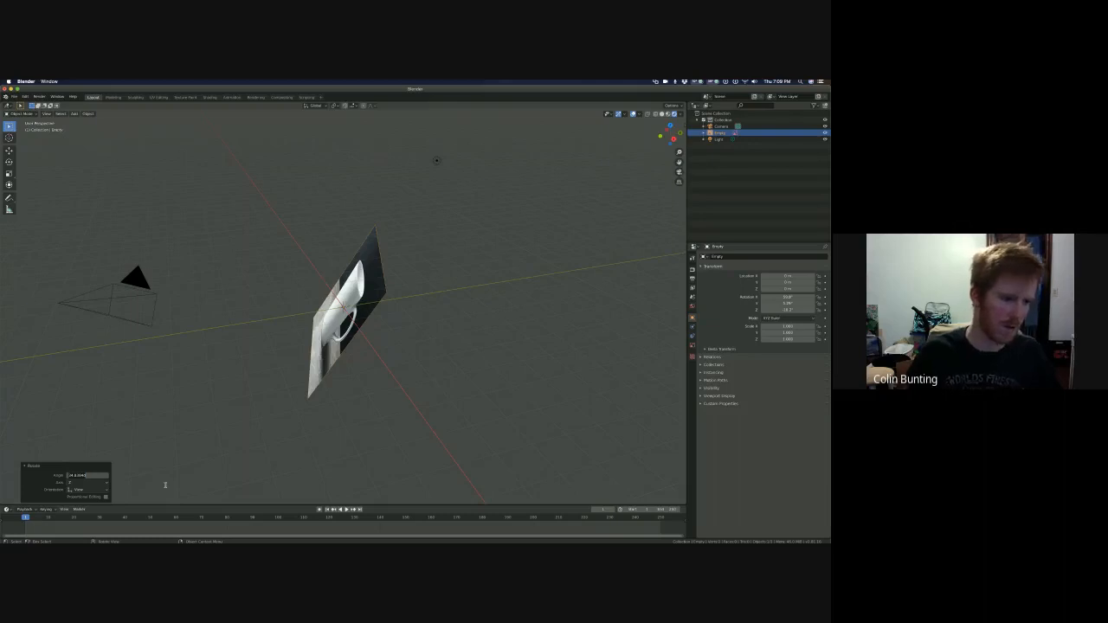
type("90")
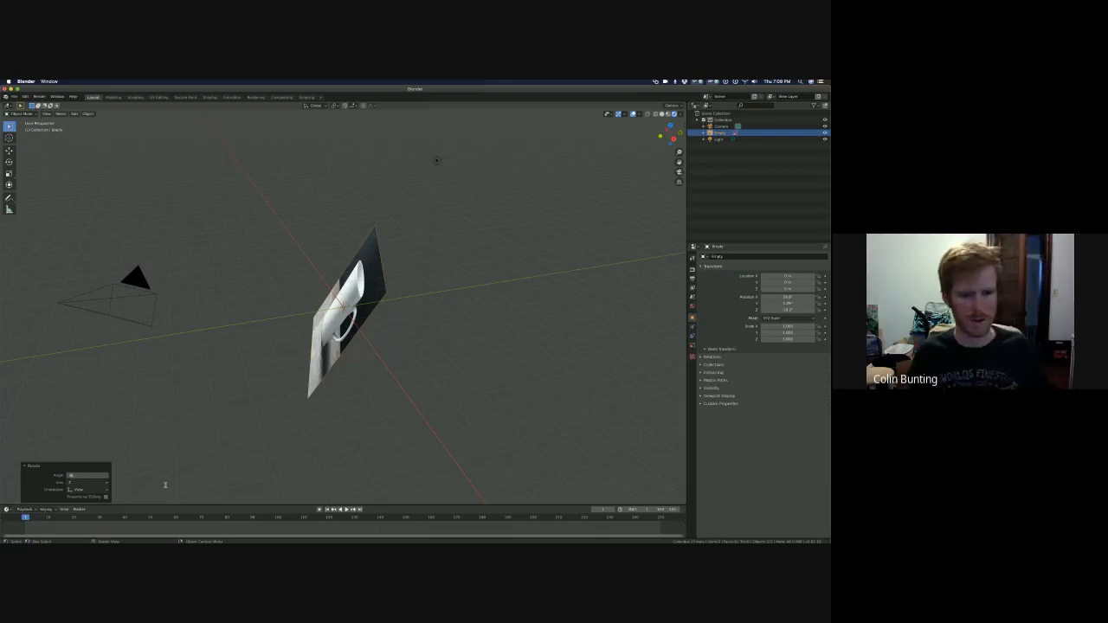
key("Return")
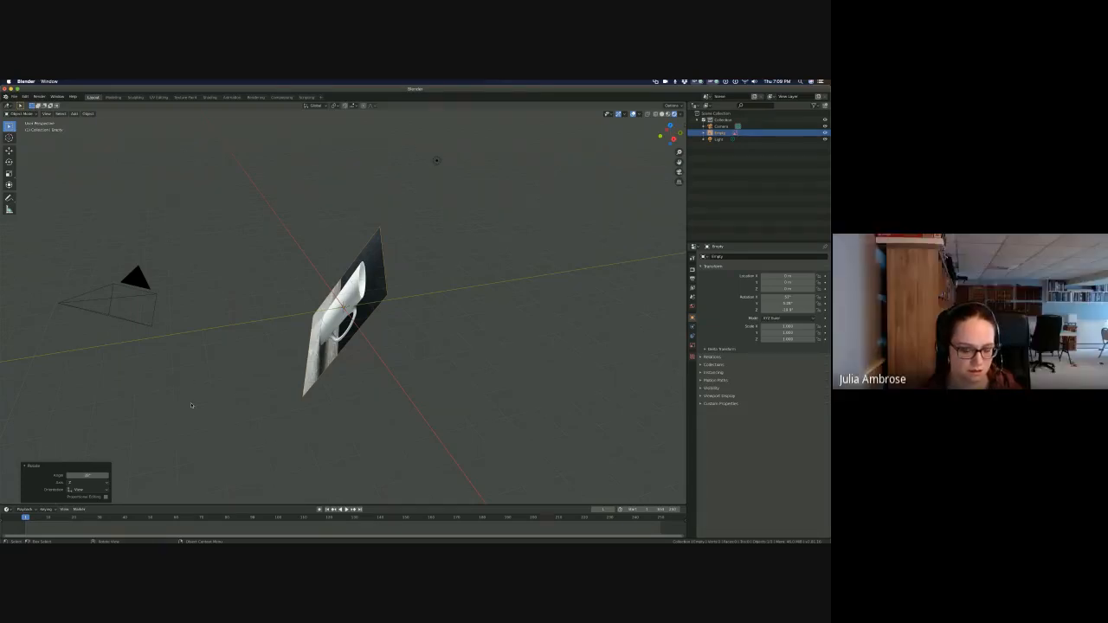
key("ctrl+z")
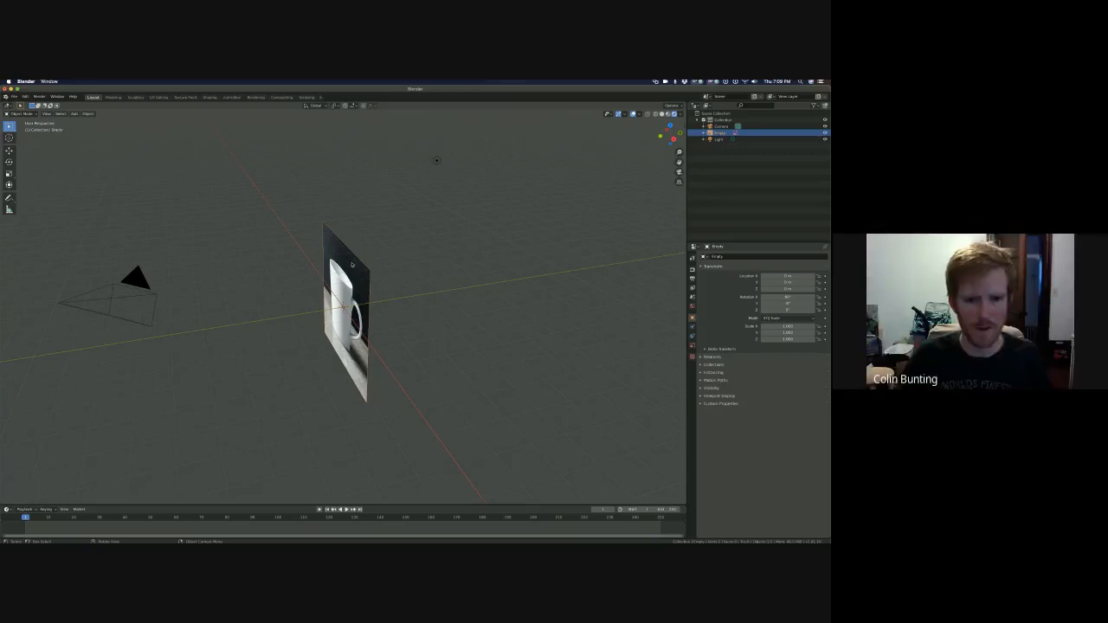
- Rotate the mug image about the global X axis with the rotation angle set to 0°, and deselect it
key("r")
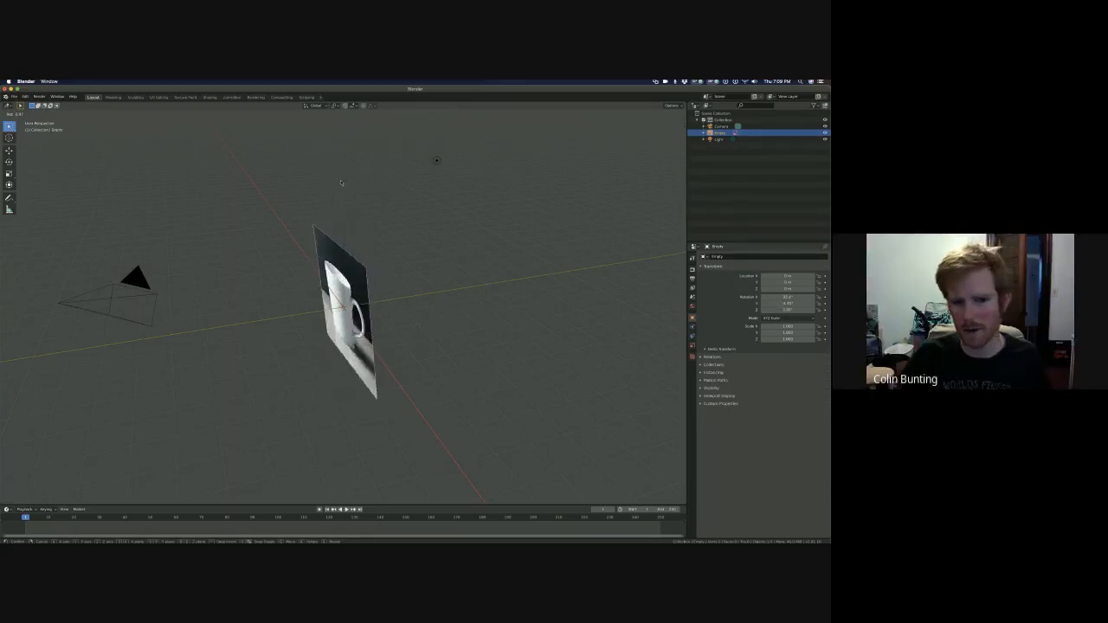
key("x")
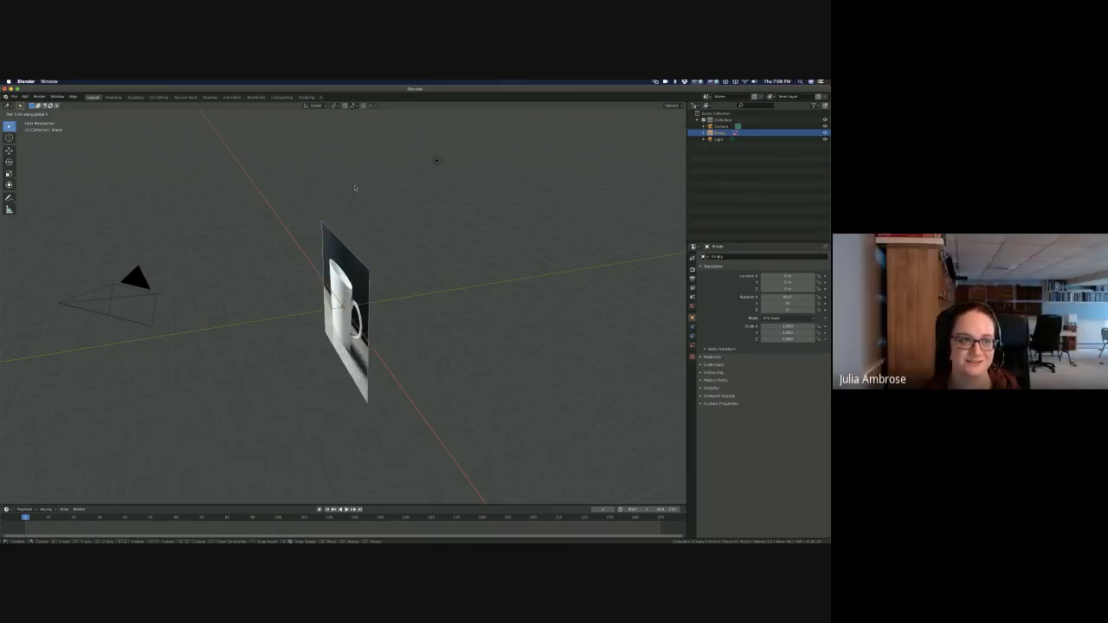
left_click(354, 188)
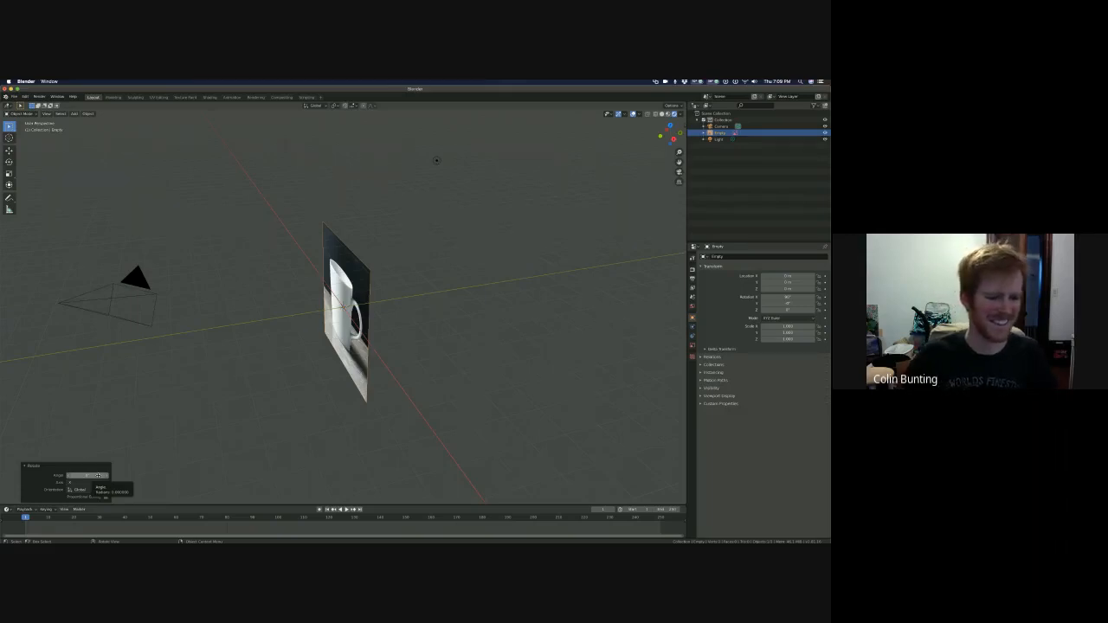
left_click(245, 377)
- Move the mug image in front view about 0.3 m along X and 1.48 m up Z, placing the mug's base at the origin
middle_click_drag(310, 347, 333, 330)
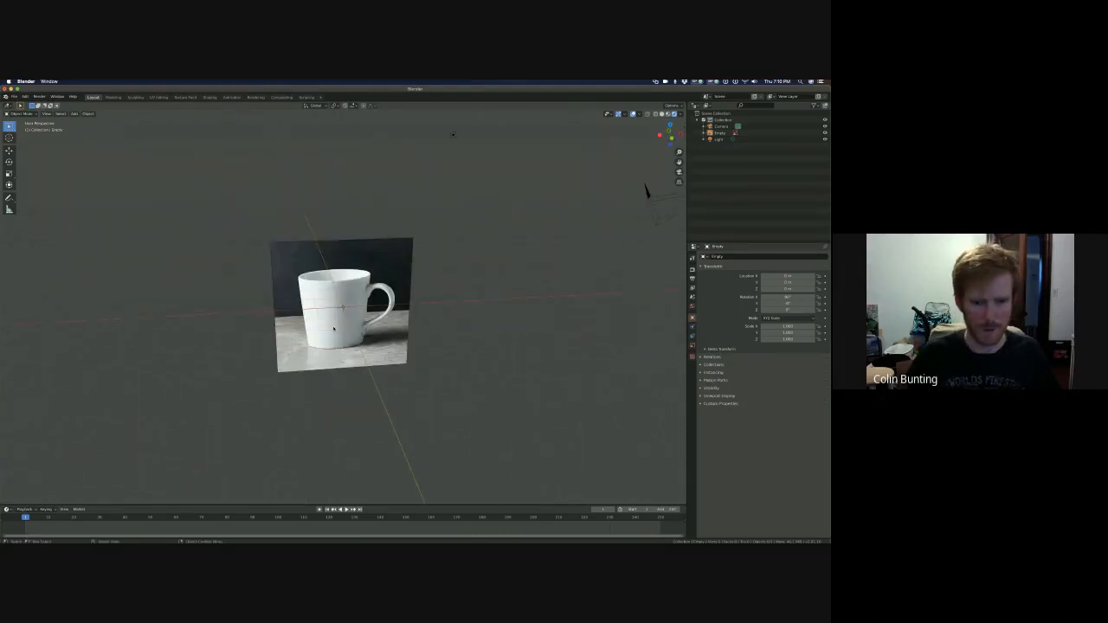
key("KP_1")
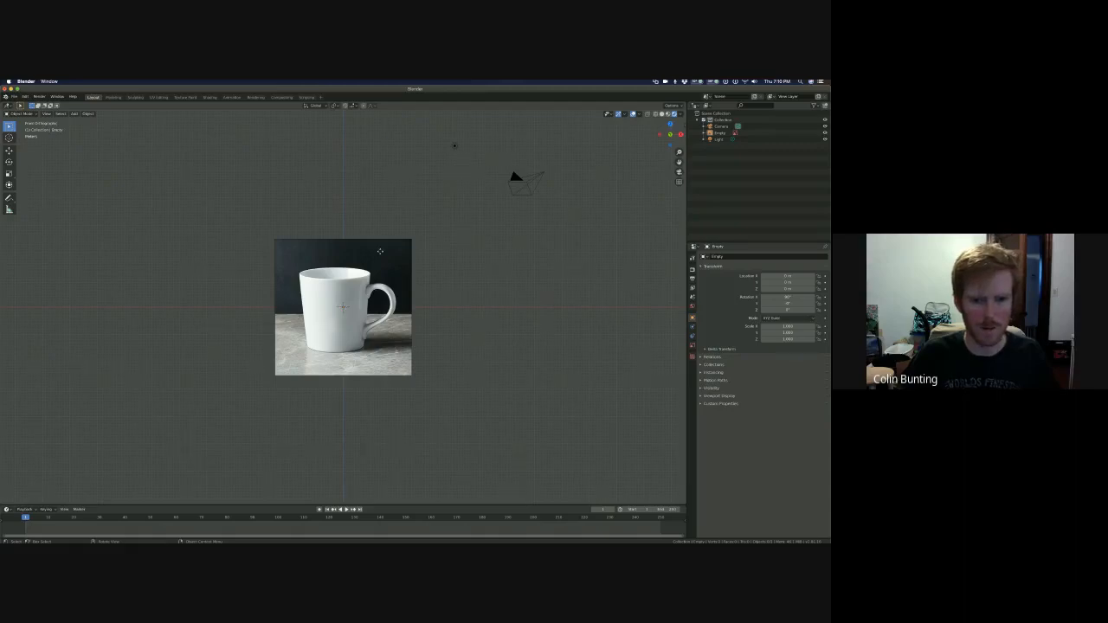
scroll(383, 200, "up", 2)
left_click(348, 260)
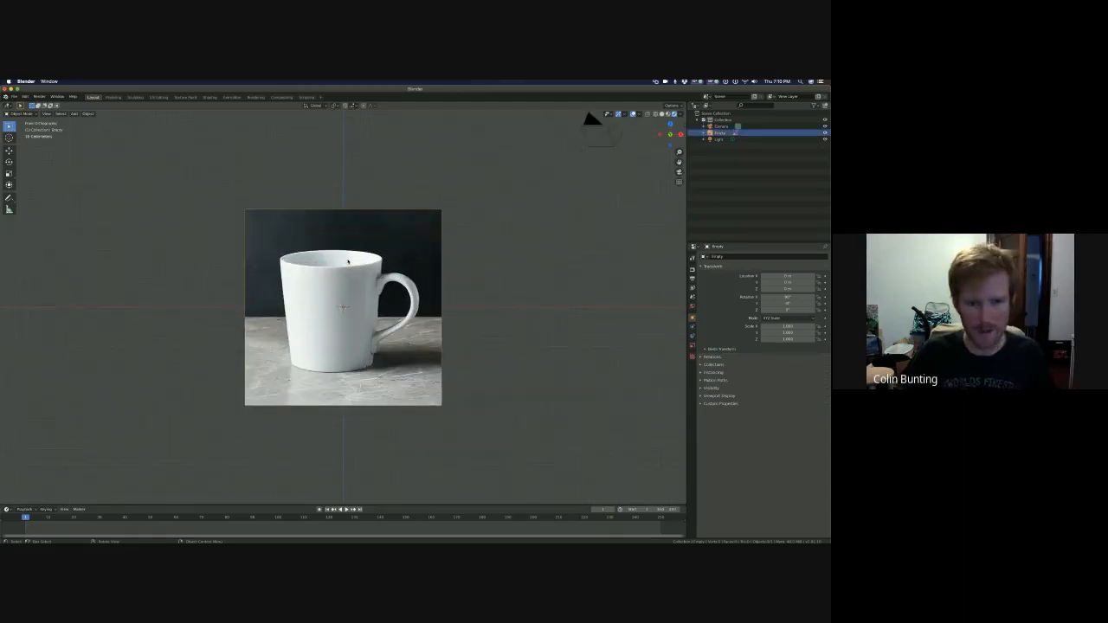
key("g")
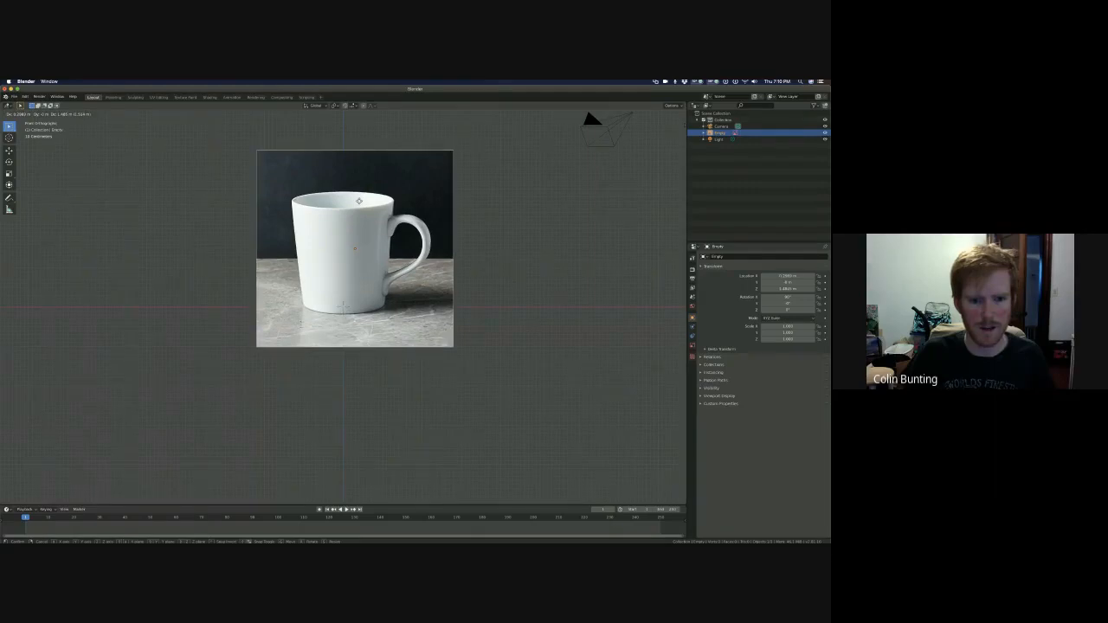
left_click(360, 201)
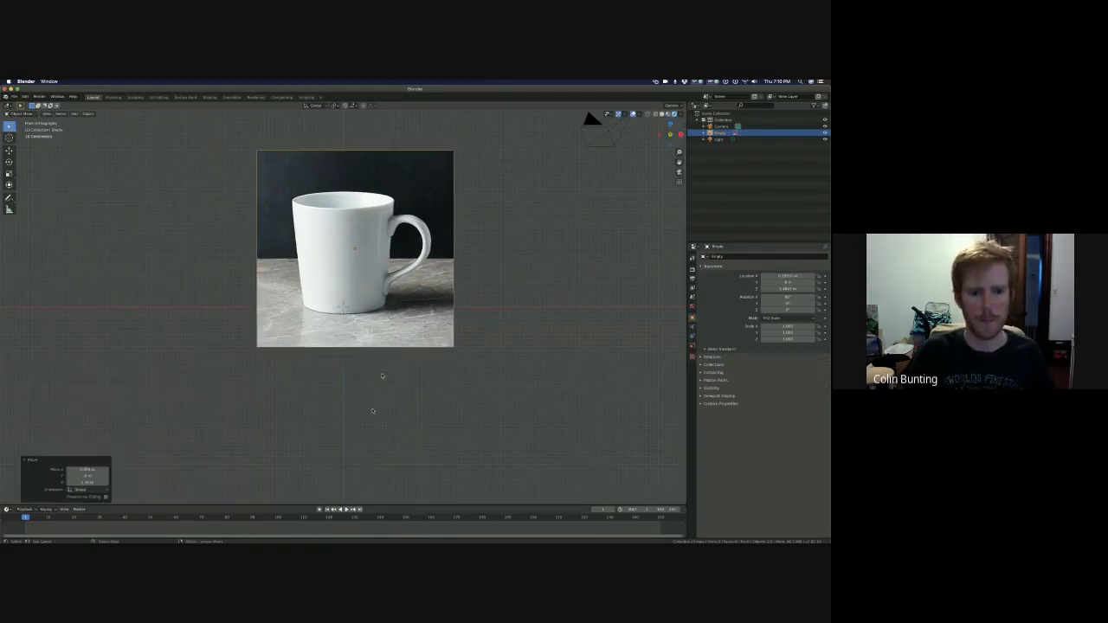
mouse_move(377, 402)
middle_mouse_down()
mouse_move(398, 387)
mouse_move(383, 386)
middle_mouse_up()
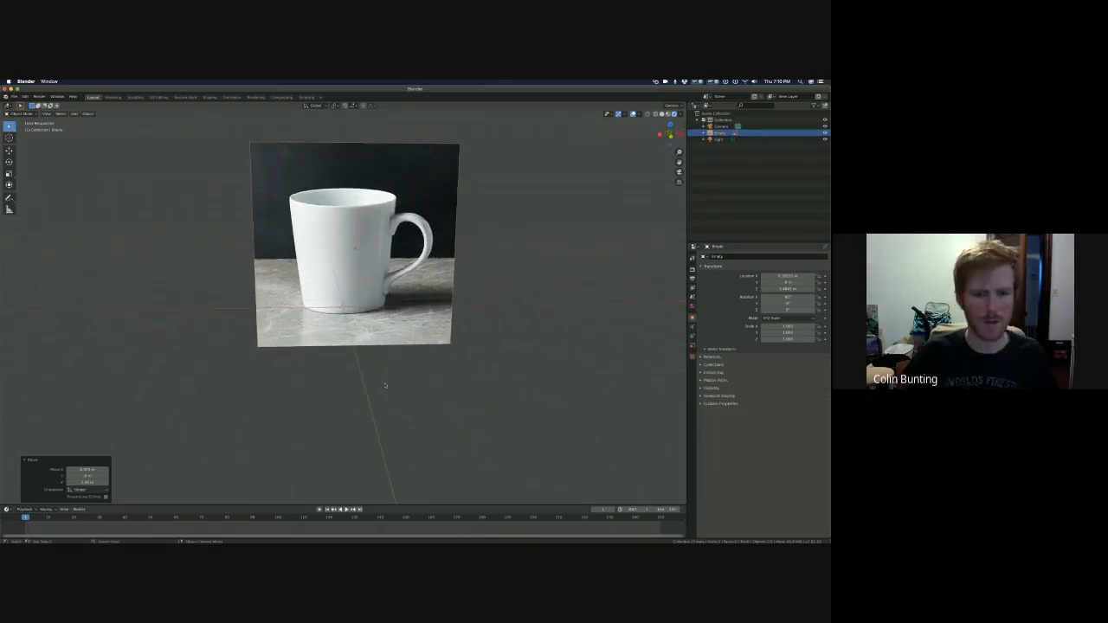
- Switch to Firefox, copy the mug image's web address and send it in the Google Meet chat
key("super+Tab")
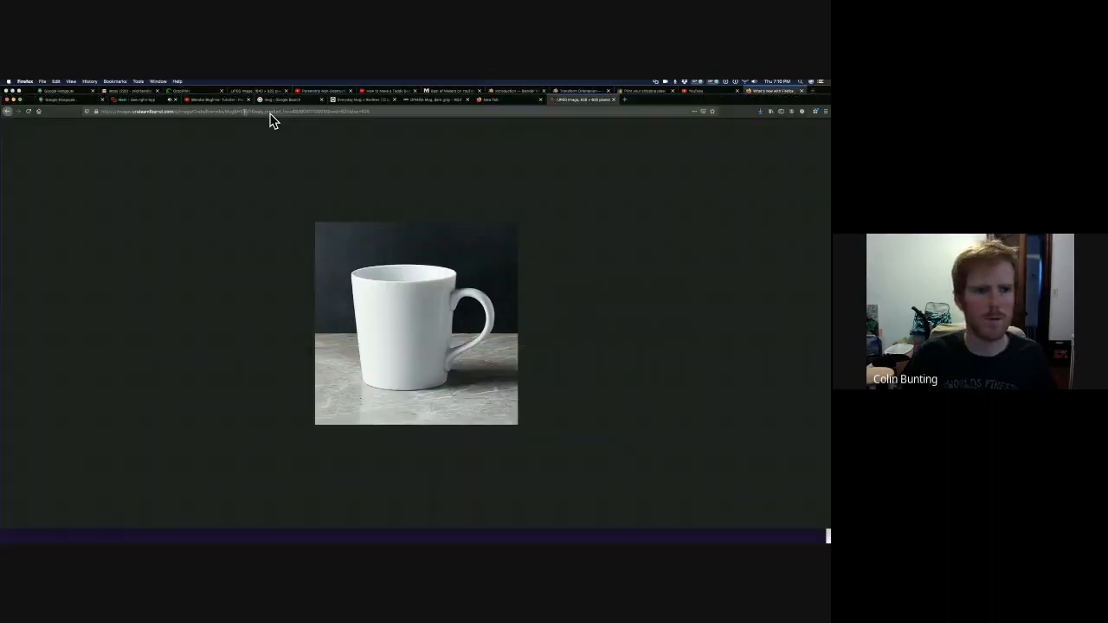
left_click(272, 112)
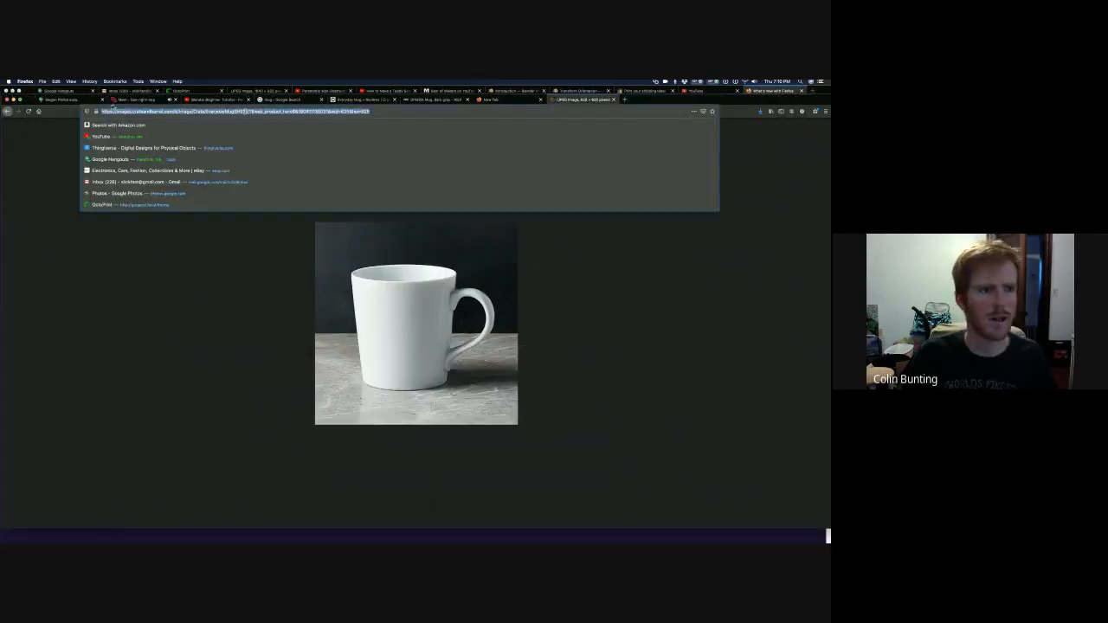
left_click(121, 99)
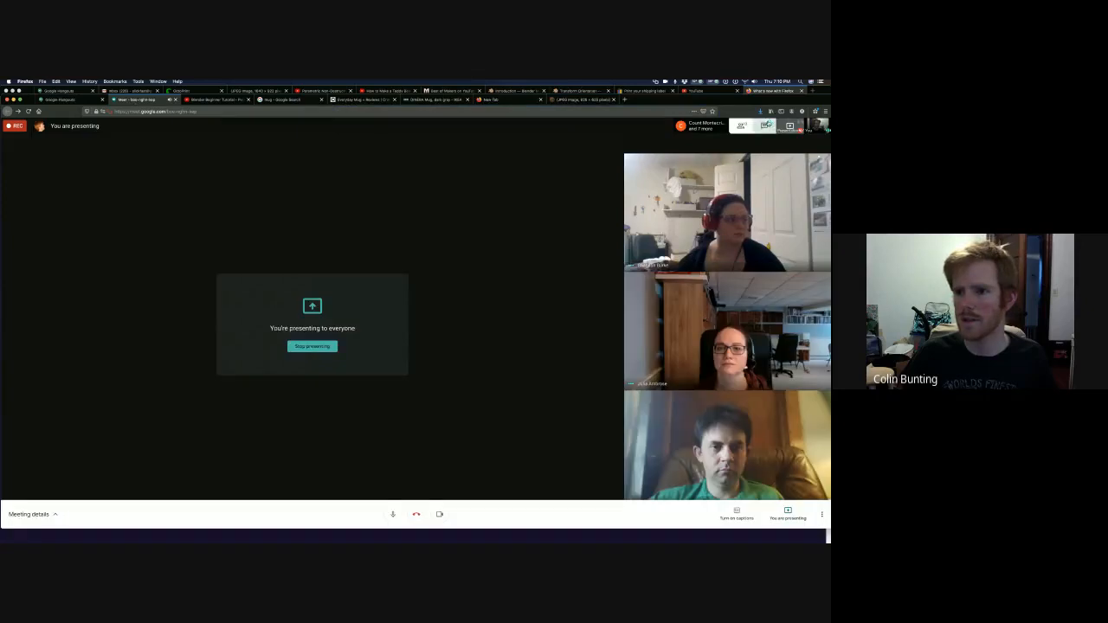
left_click(765, 126)
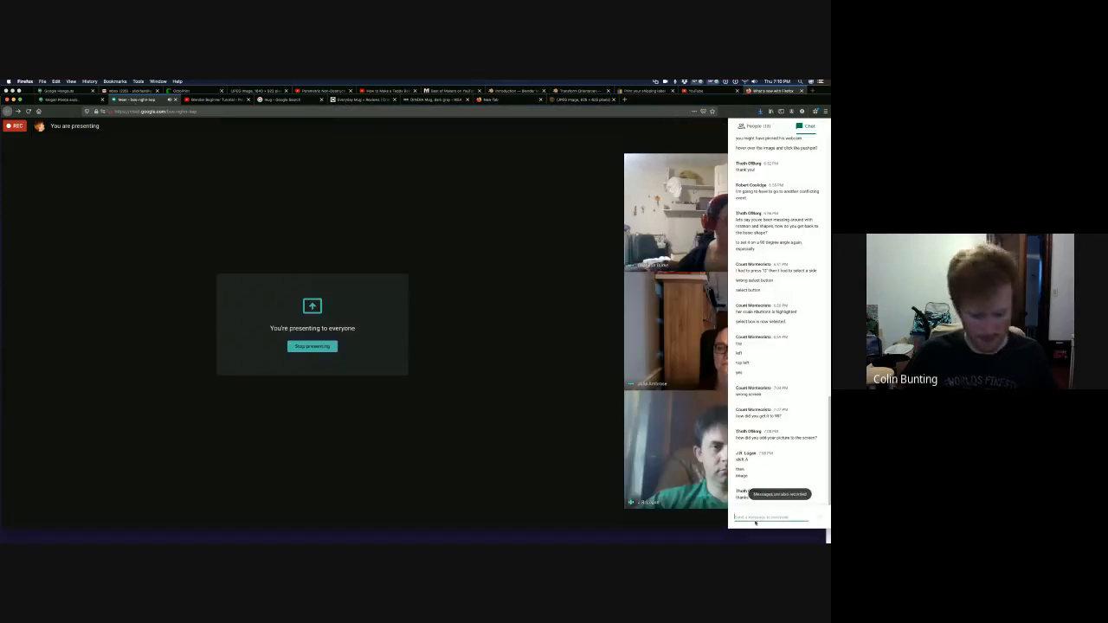
key("super+v")
key("Return")
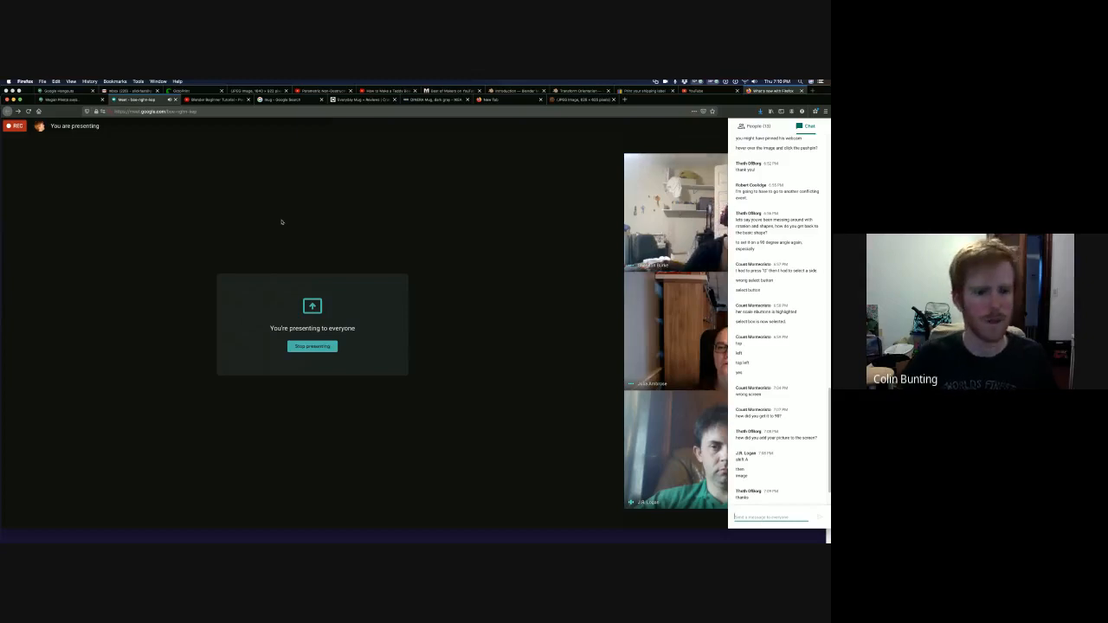
- Switch back to Blender, deselect the mug image and examine its placement against the grid in perspective
key("super+Tab")
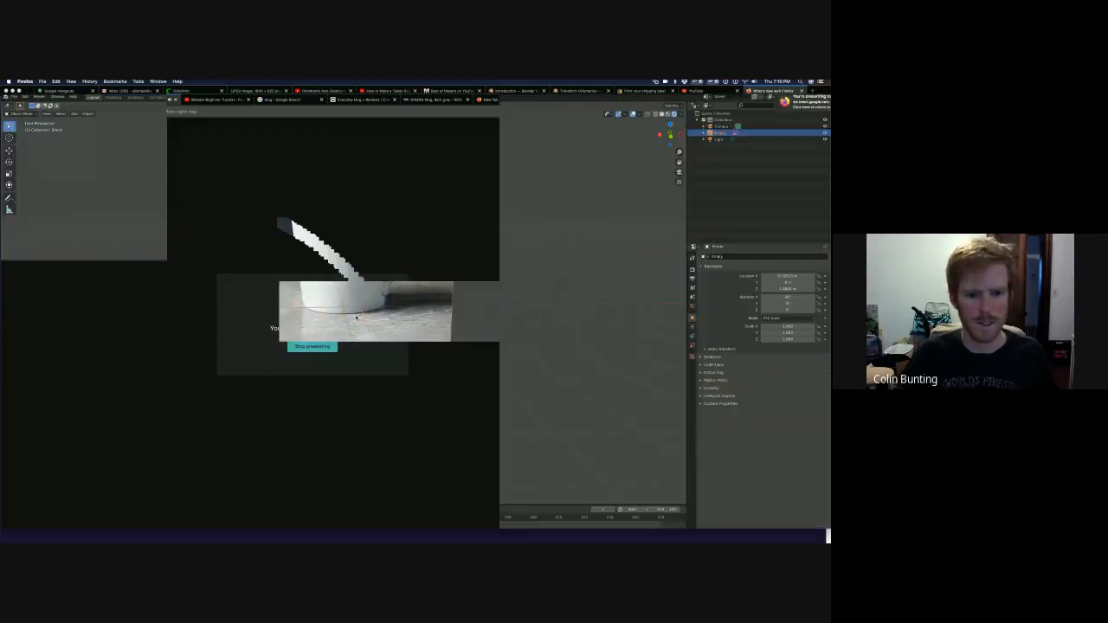
left_click(252, 349)
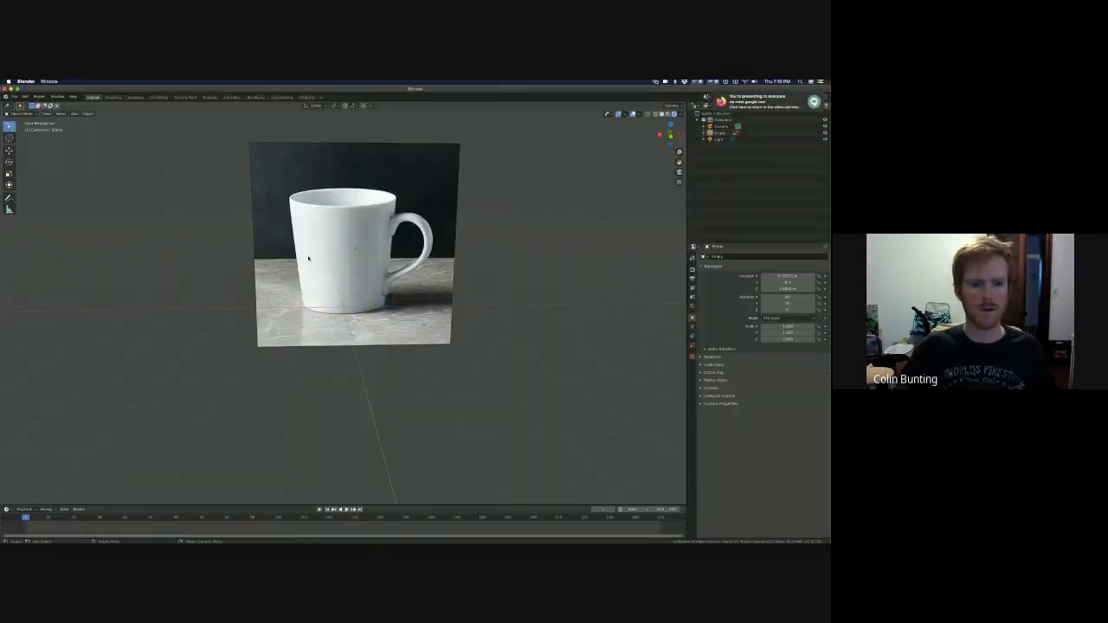
left_click(308, 258)
left_click(228, 298)
left_click(279, 267)
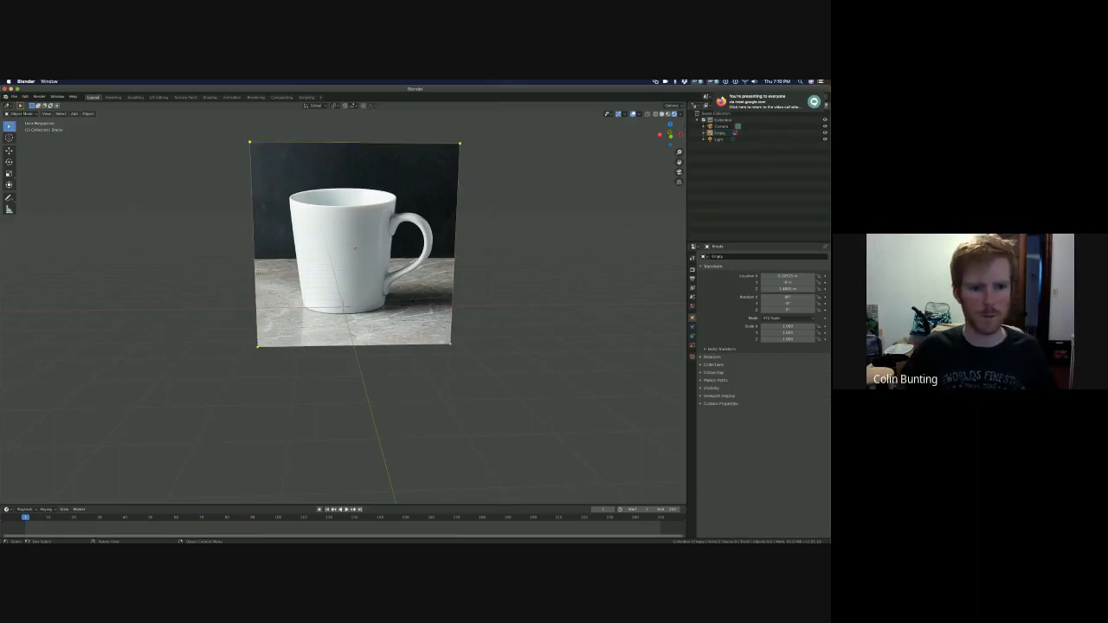
left_click(240, 354)
middle_click_drag(240, 355, 265, 385)
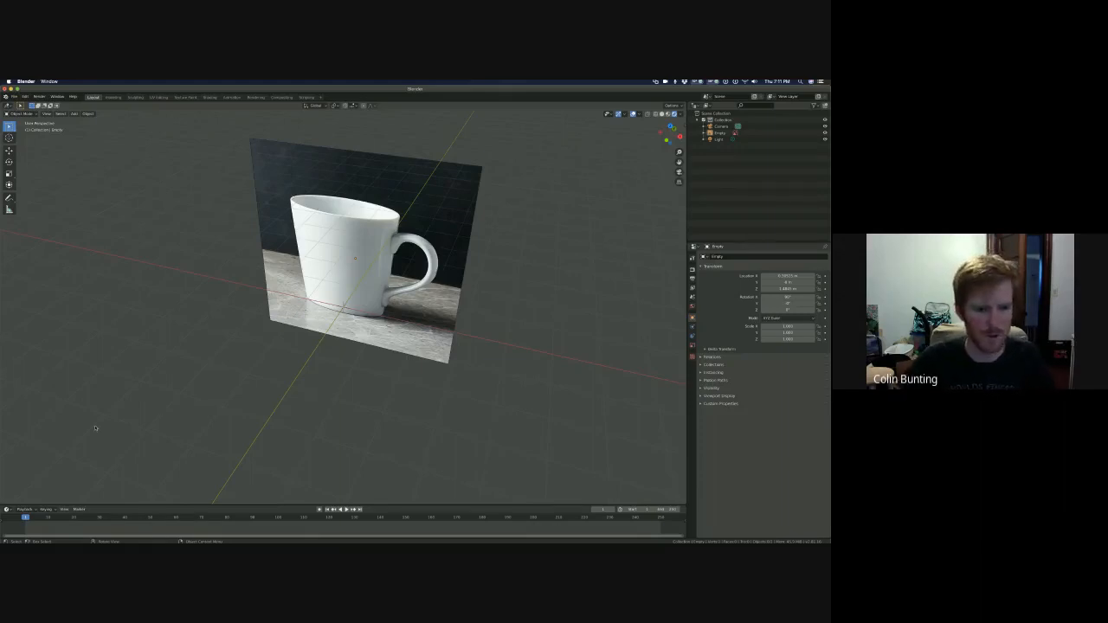
- Add a mesh circle at the world origin, at the base of the mug in the reference image
key("shift+a")
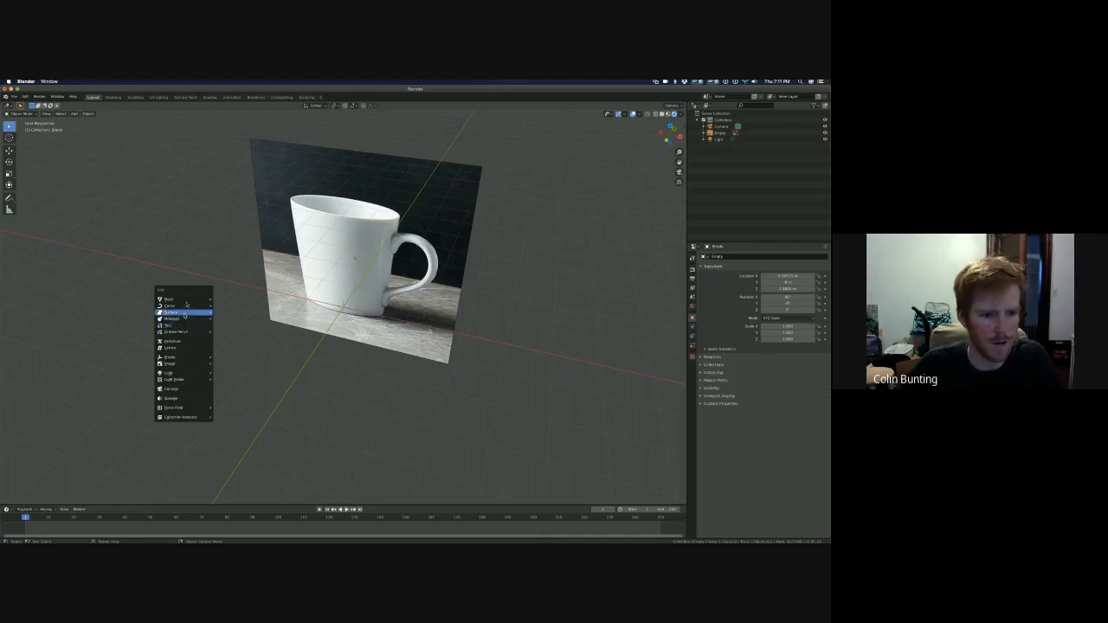
mouse_move(202, 358)
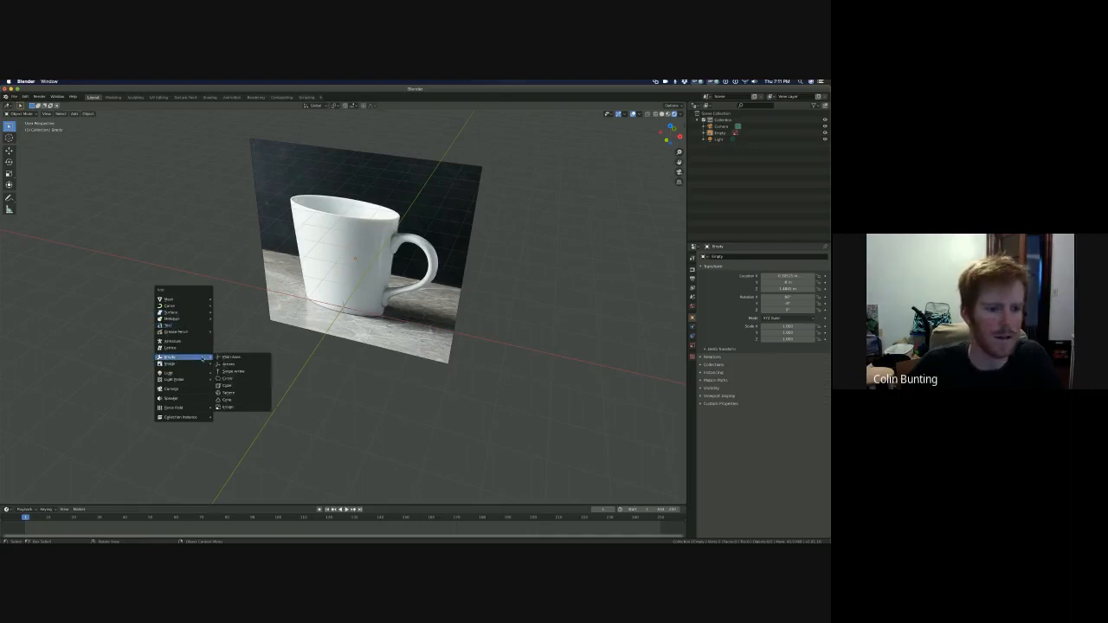
mouse_move(199, 300)
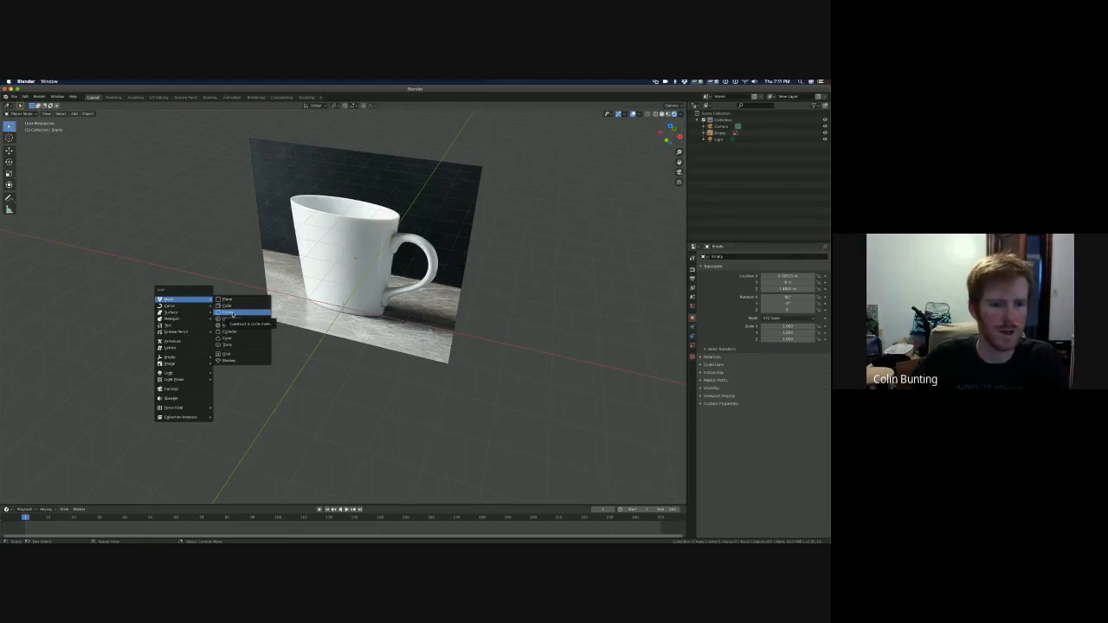
left_click(229, 313)
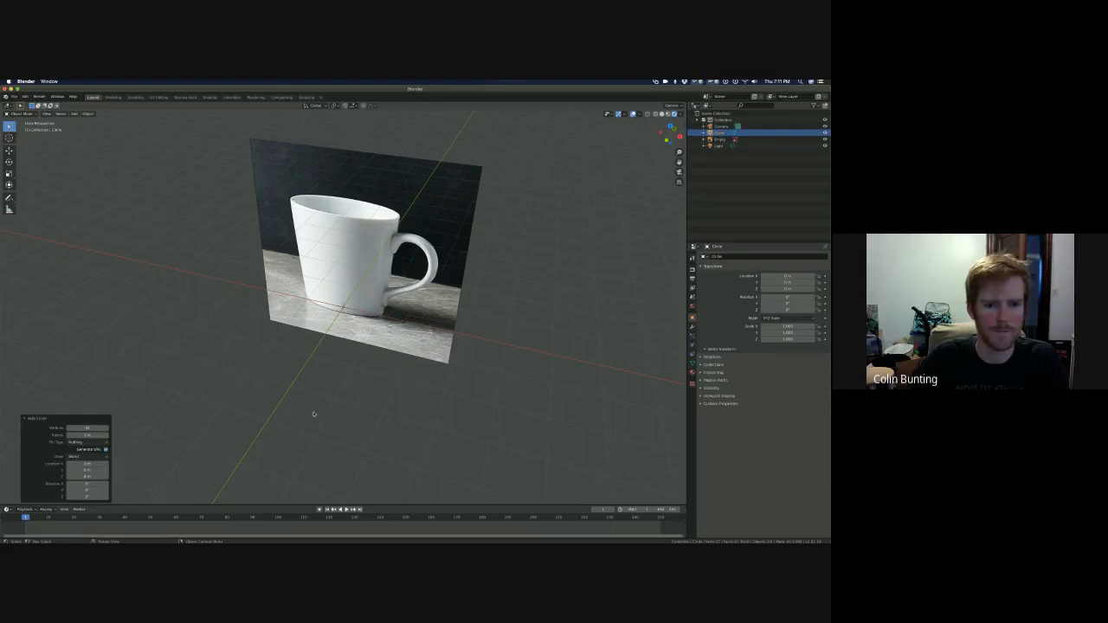
- Scale the circle up uniformly by about 1.04 to match the width of the mug's base
middle_click_drag(348, 407, 325, 393)
key("KP_1")
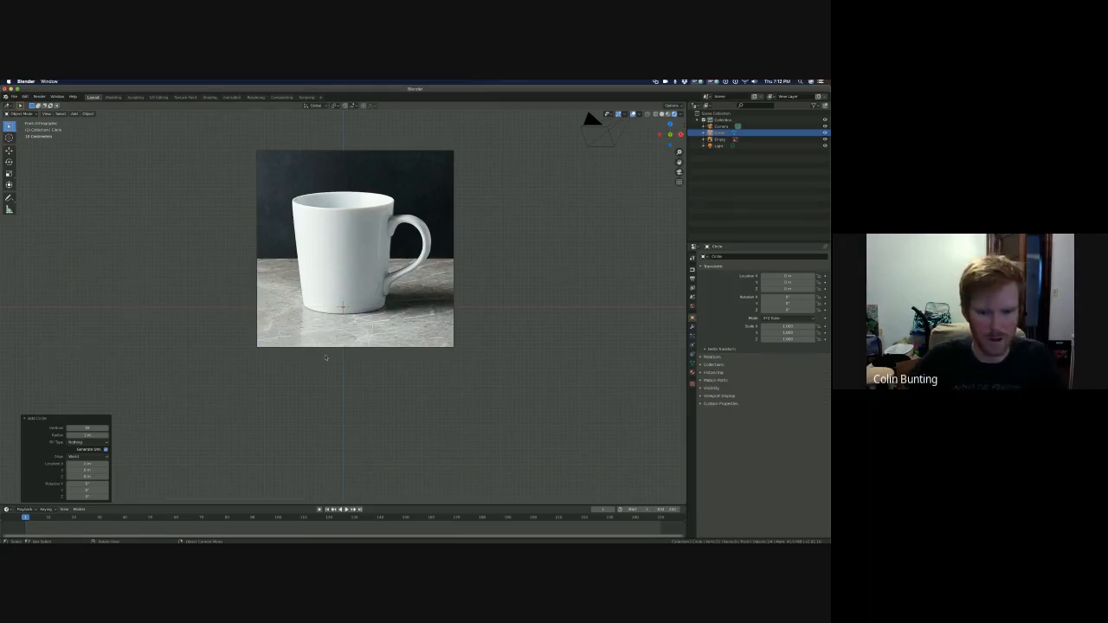
middle_click_drag(336, 370, 336, 372)
key("s")
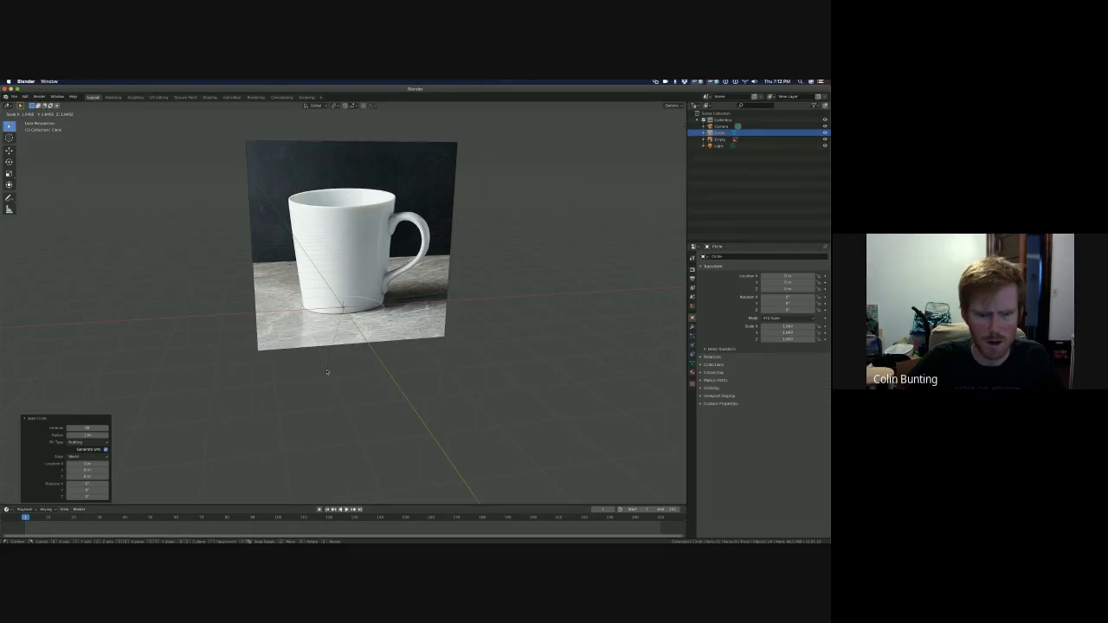
left_click(327, 372)
middle_click_drag(341, 371, 381, 360)
- Select the mug reference image in front view
key("KP_1")
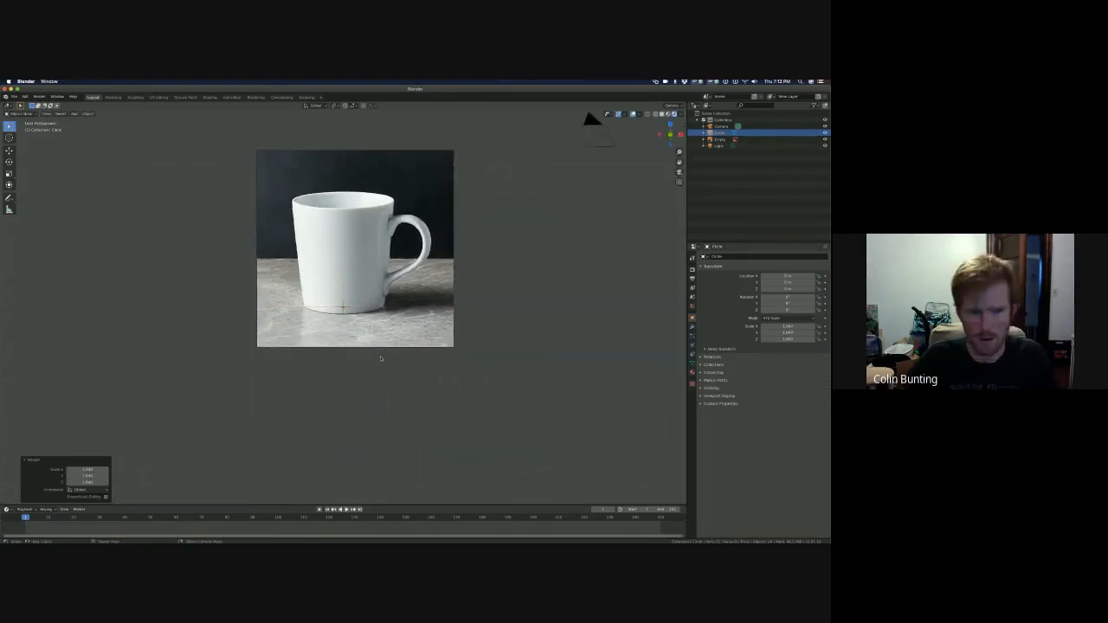
left_click(406, 232)
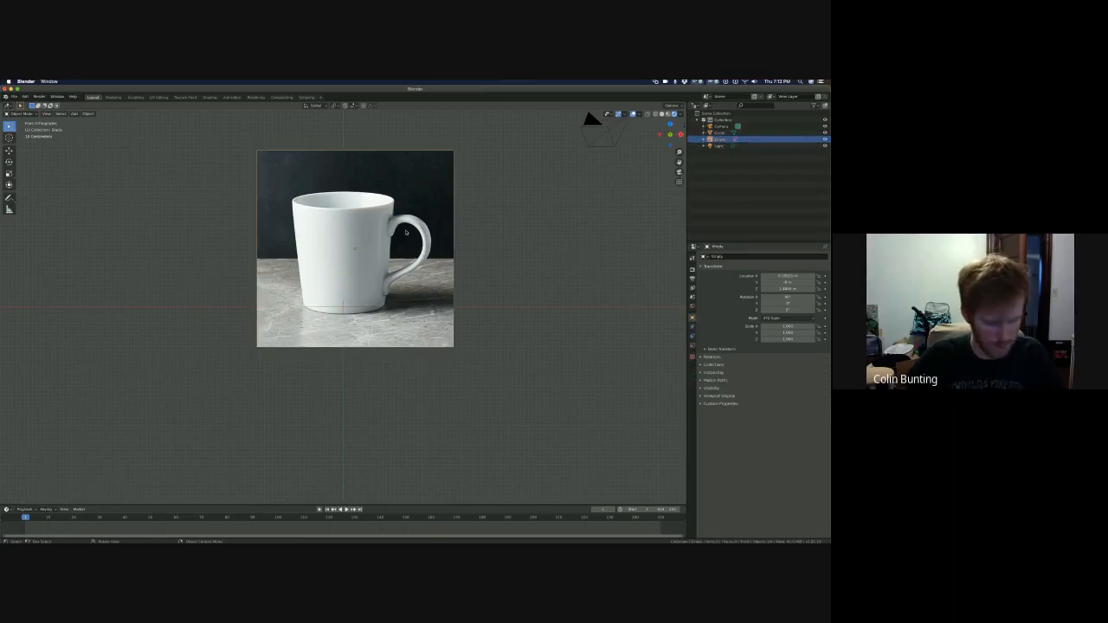
- Nudge the mug reference image slightly down so the mug's base sits just below the horizontal axis line
key("g")
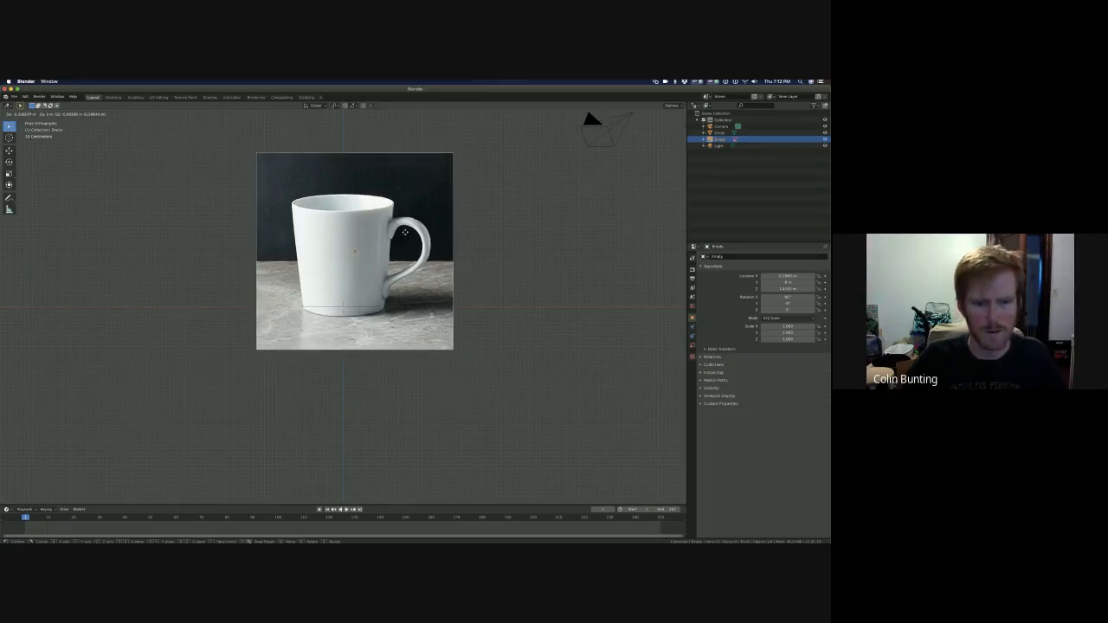
left_click(405, 232)
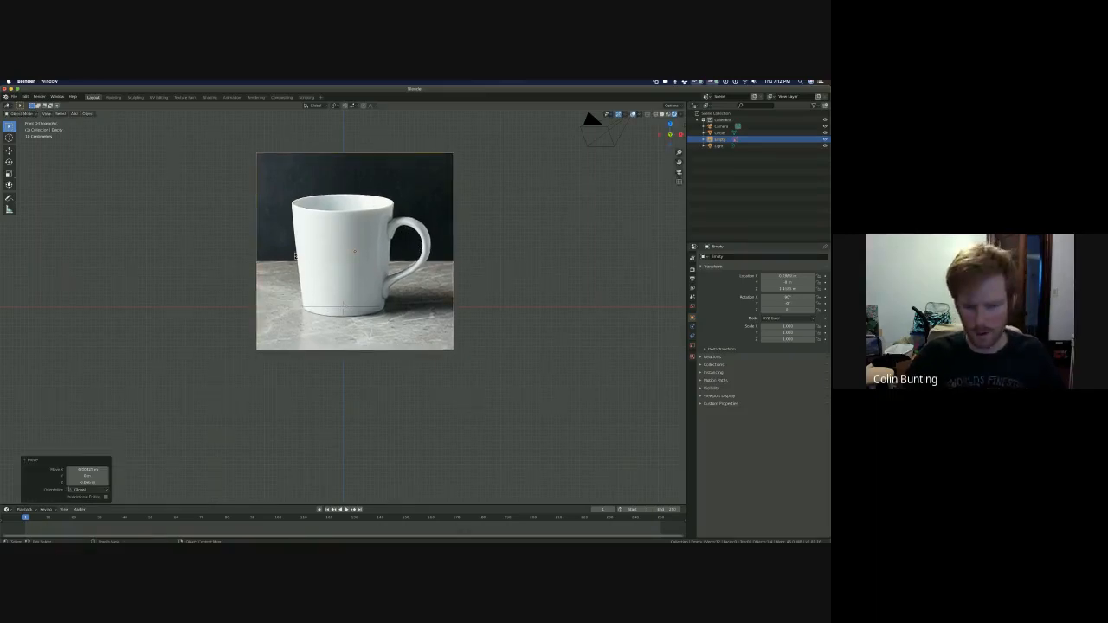
- Select the circle at the mug's base and put it into Edit Mode
middle_click_drag(303, 297, 317, 316)
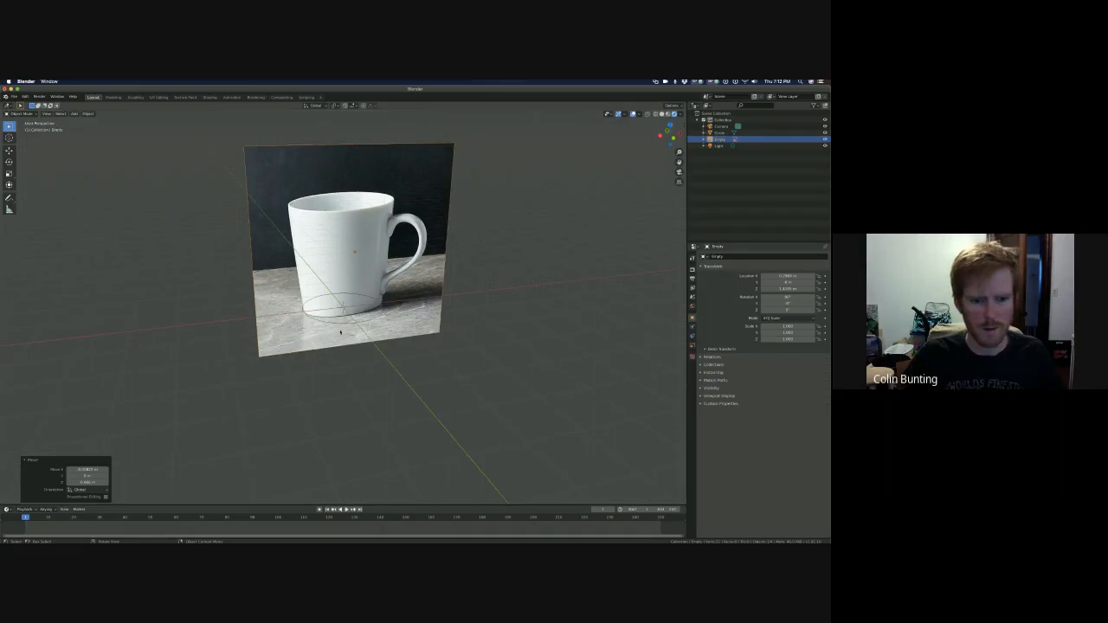
left_click(337, 327)
left_click(338, 326)
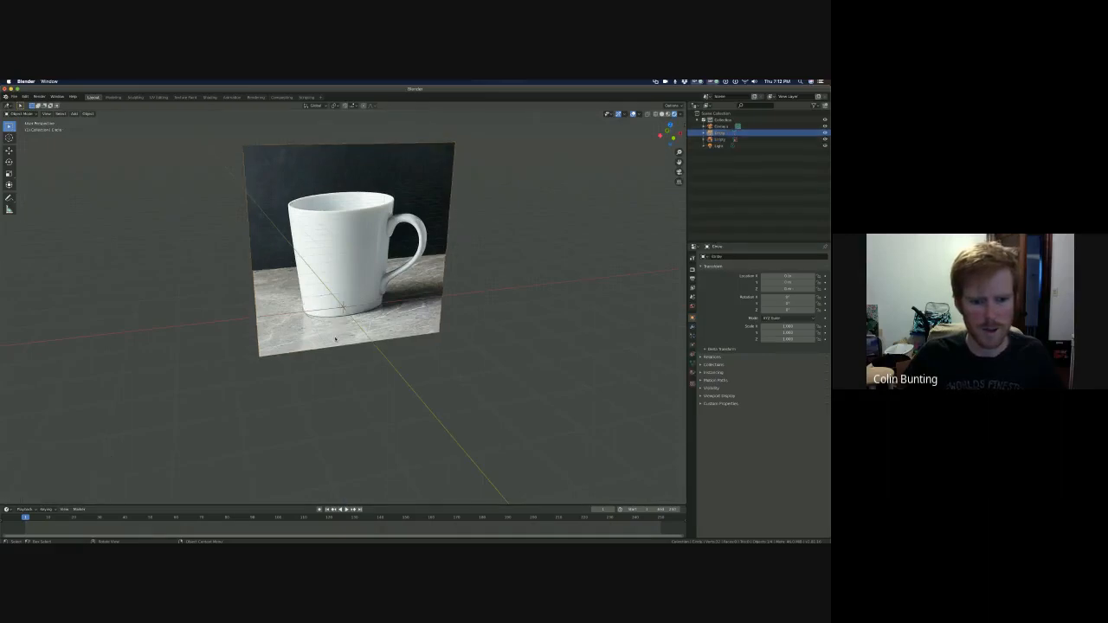
middle_click_drag(338, 326, 339, 353)
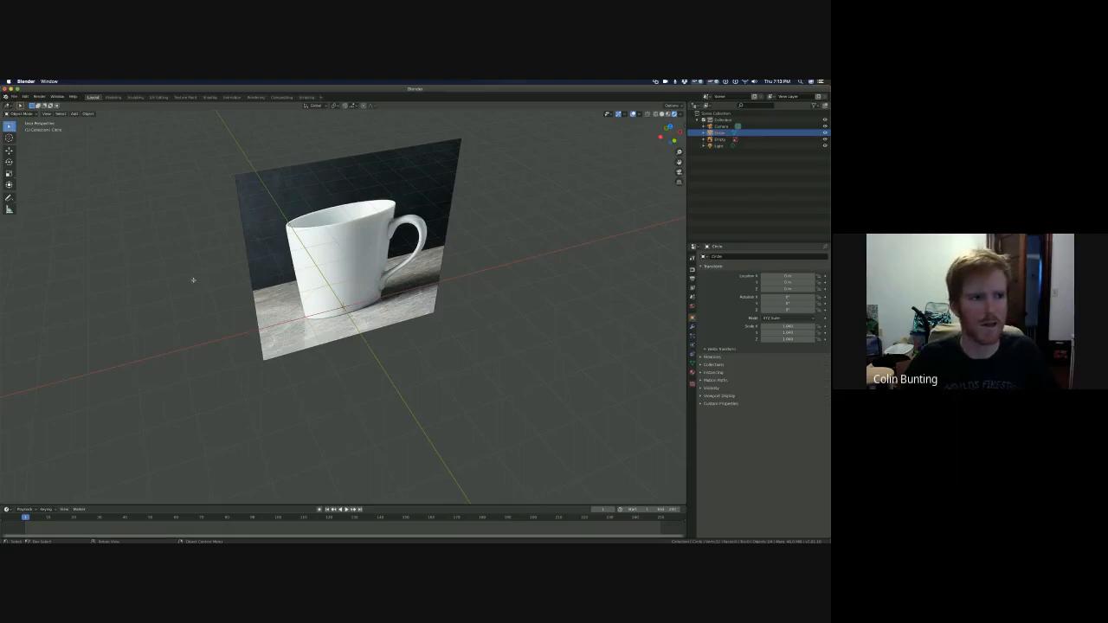
key("Tab")
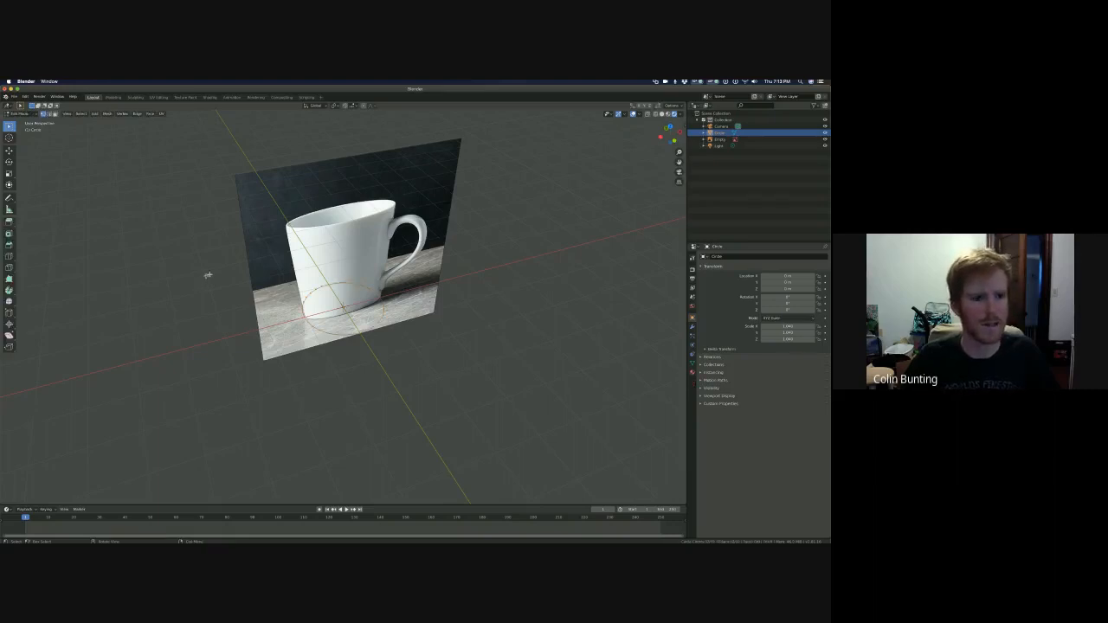
left_click(19, 113)
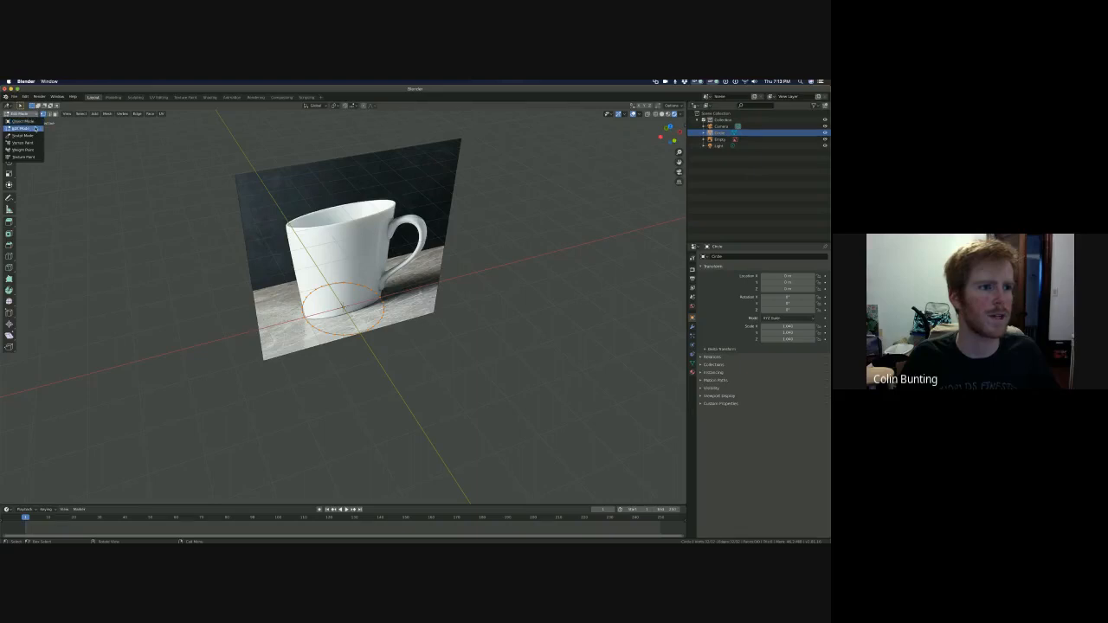
left_click(35, 128)
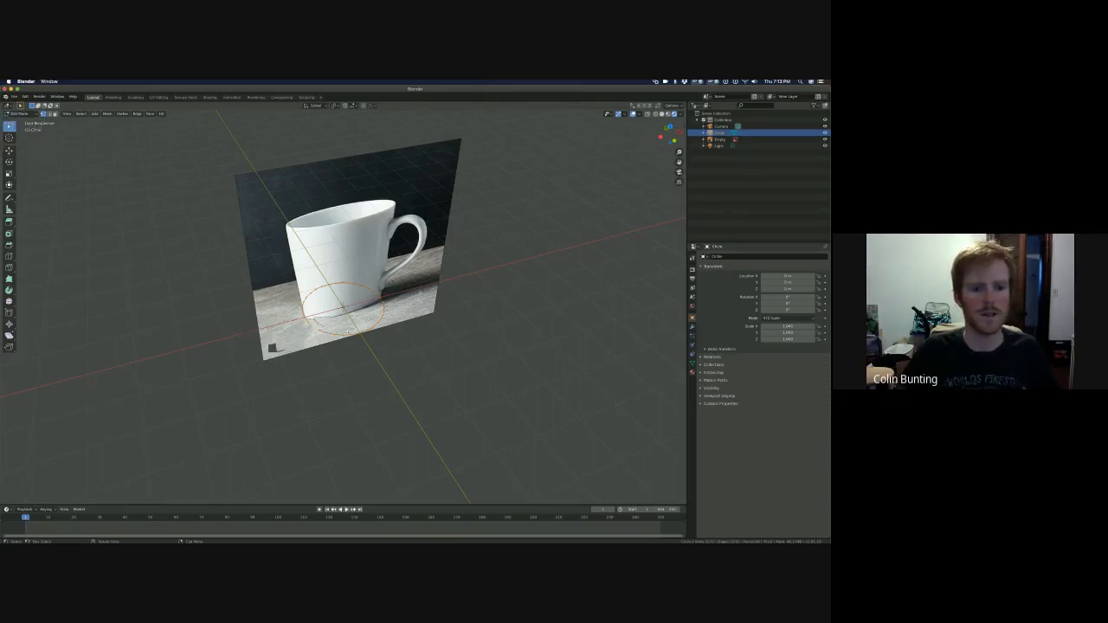
scroll(366, 419, "up", 1)
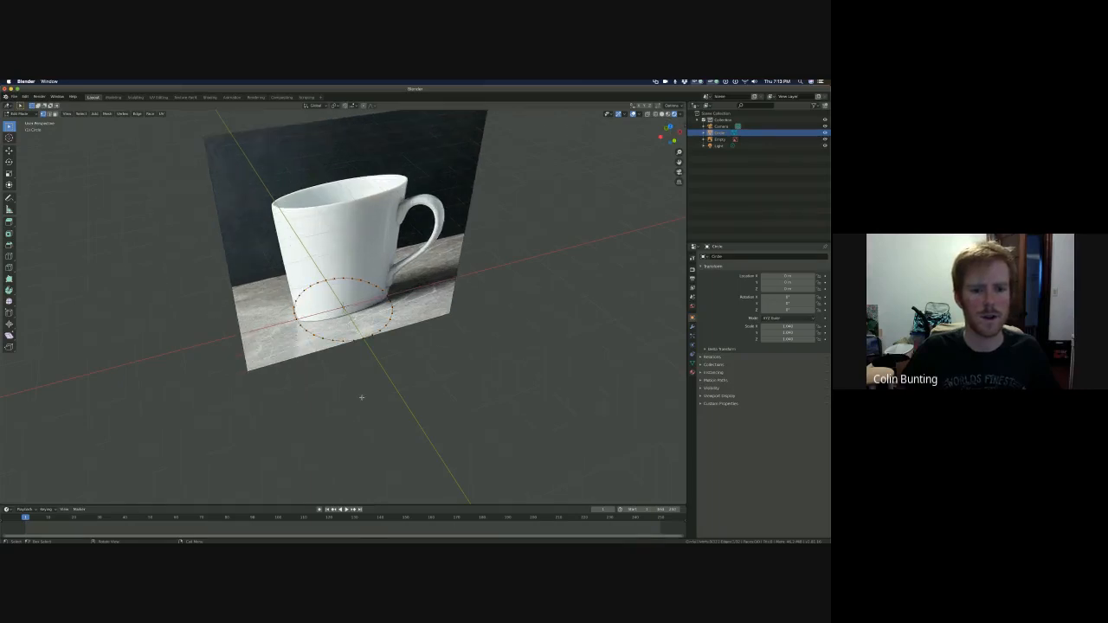
left_click(357, 354)
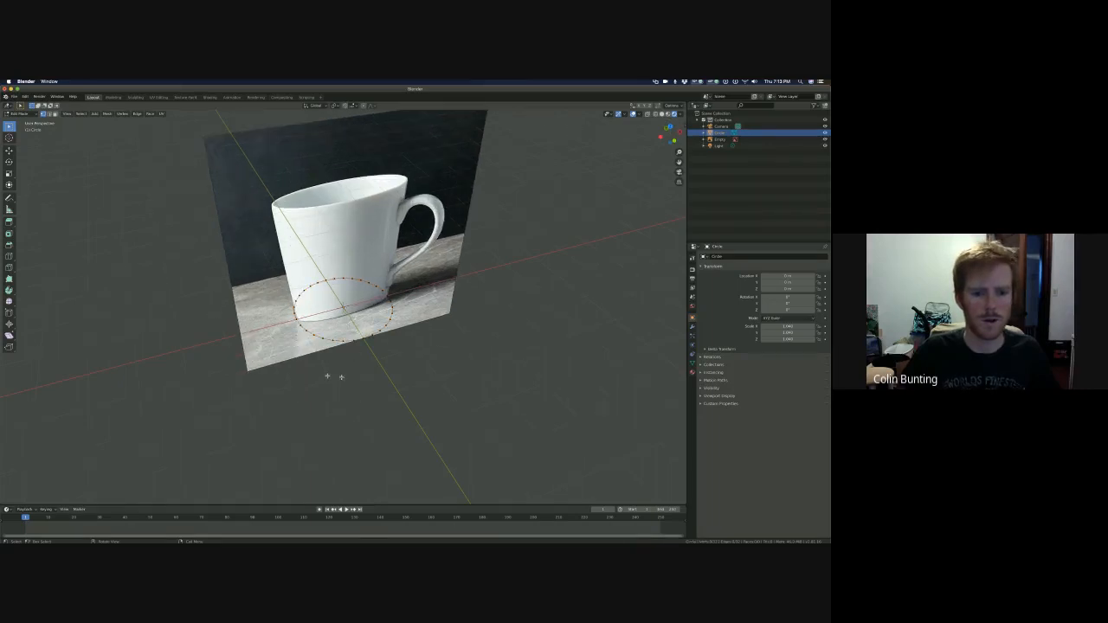
left_click_drag(328, 377, 381, 336)
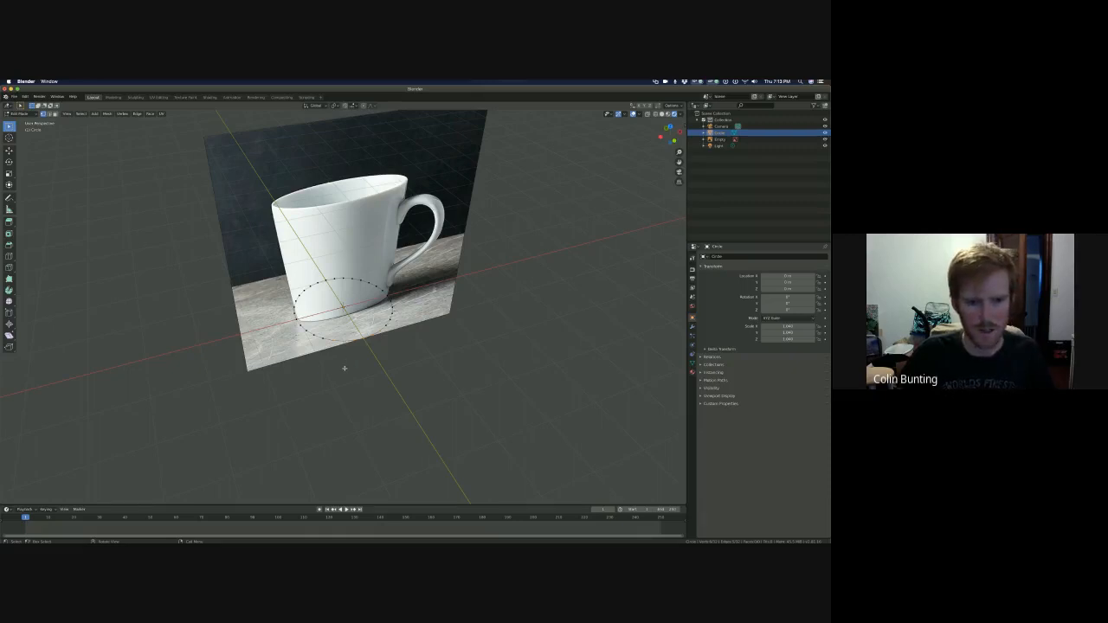
key("g")
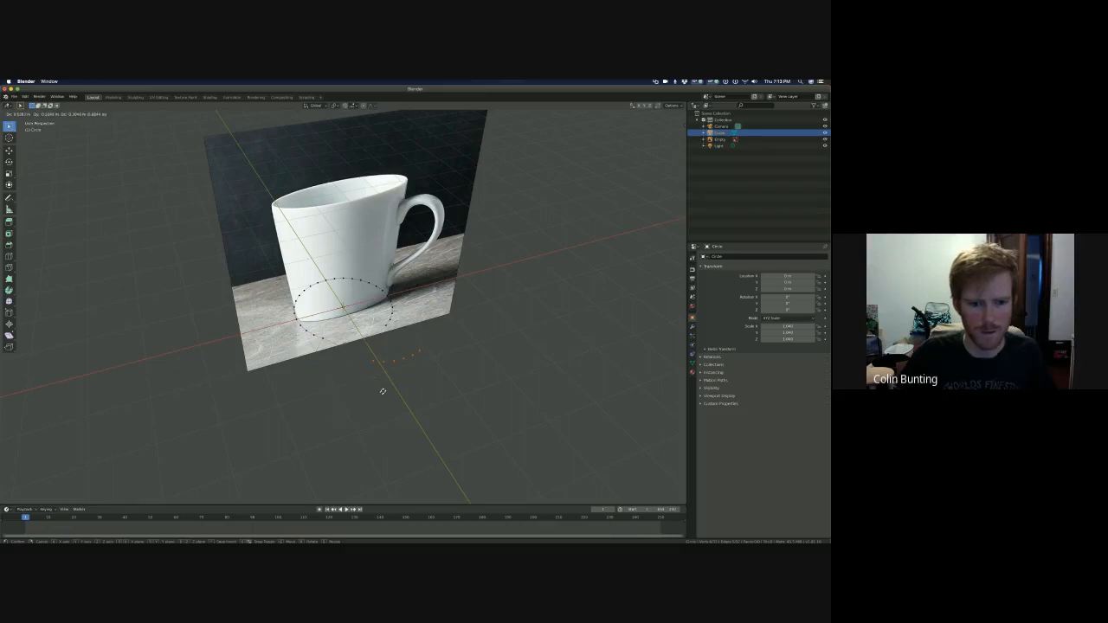
key("Escape")
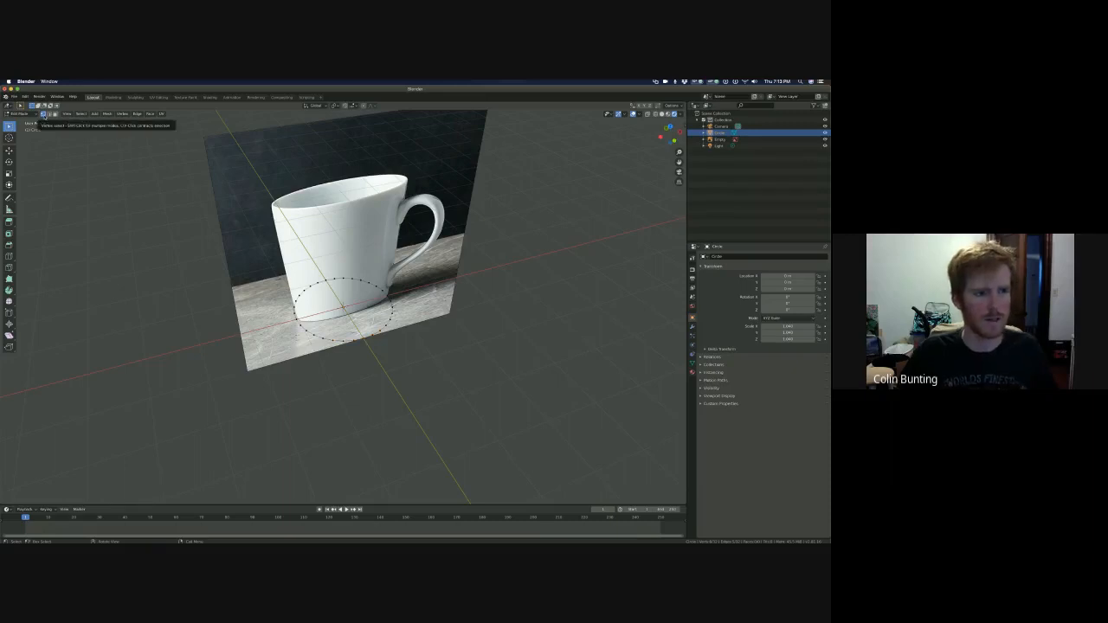
- Set the selection mode to edges and select all of the circle's edges
left_click(48, 113)
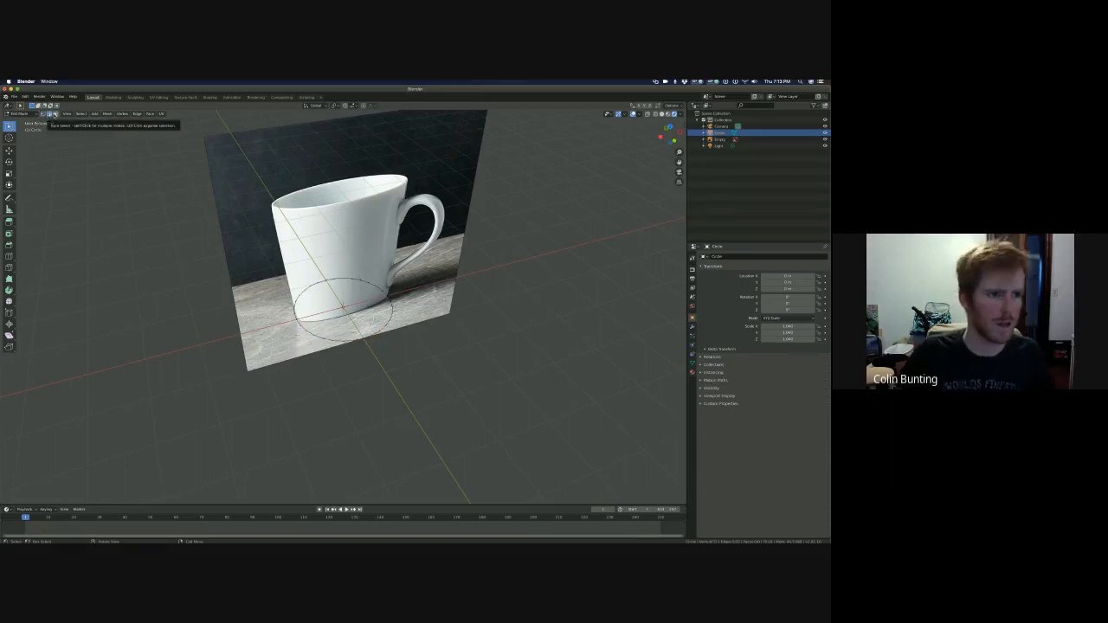
left_click(55, 113)
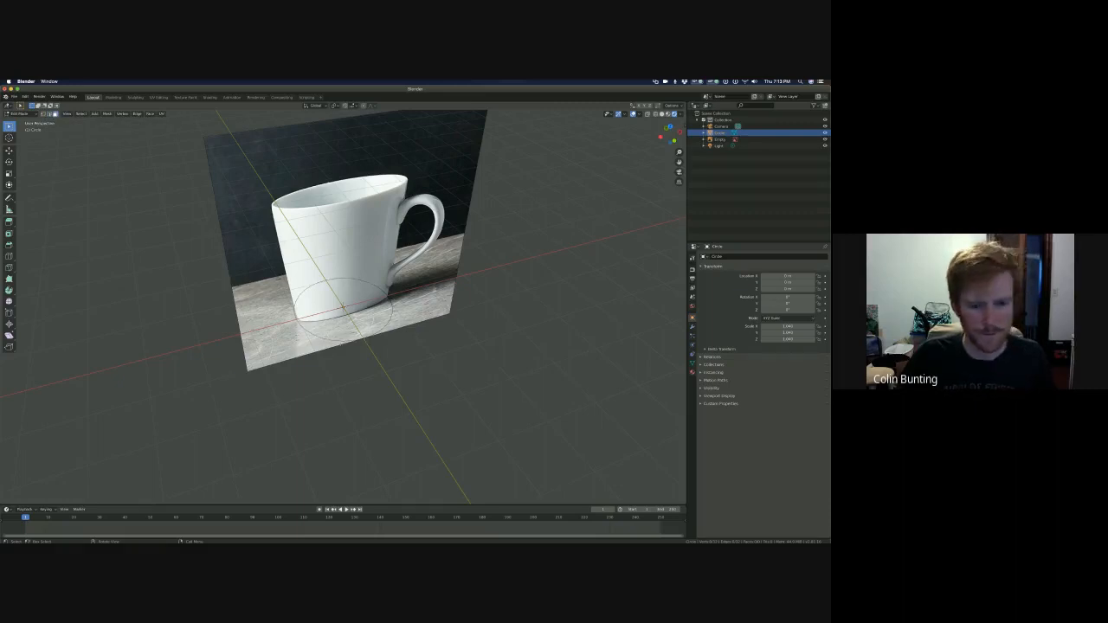
scroll(316, 410, "left", 5)
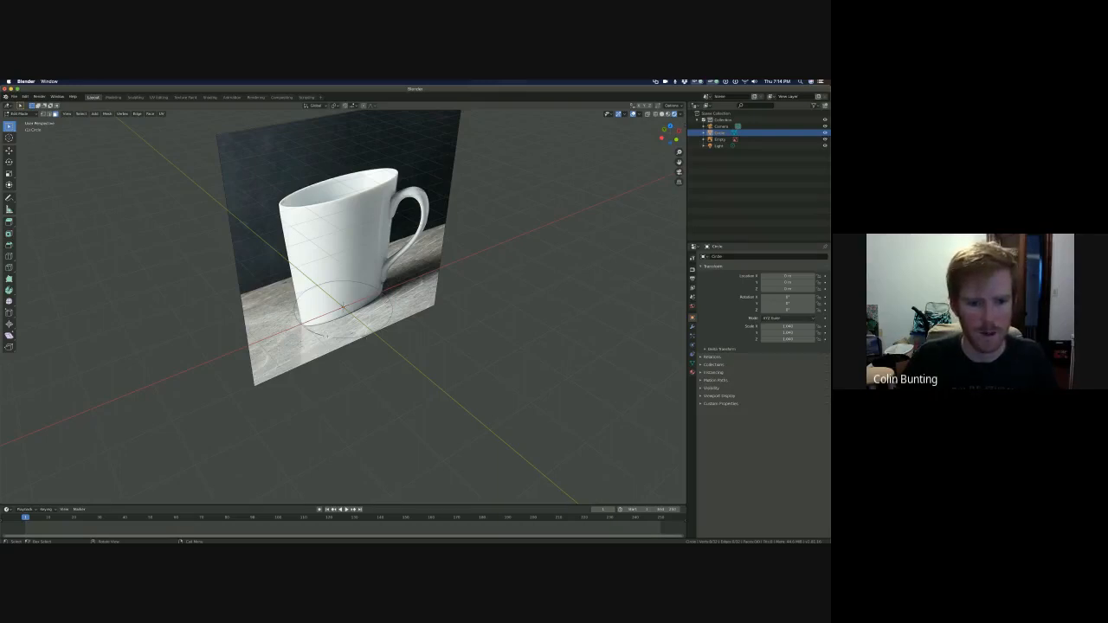
key("2")
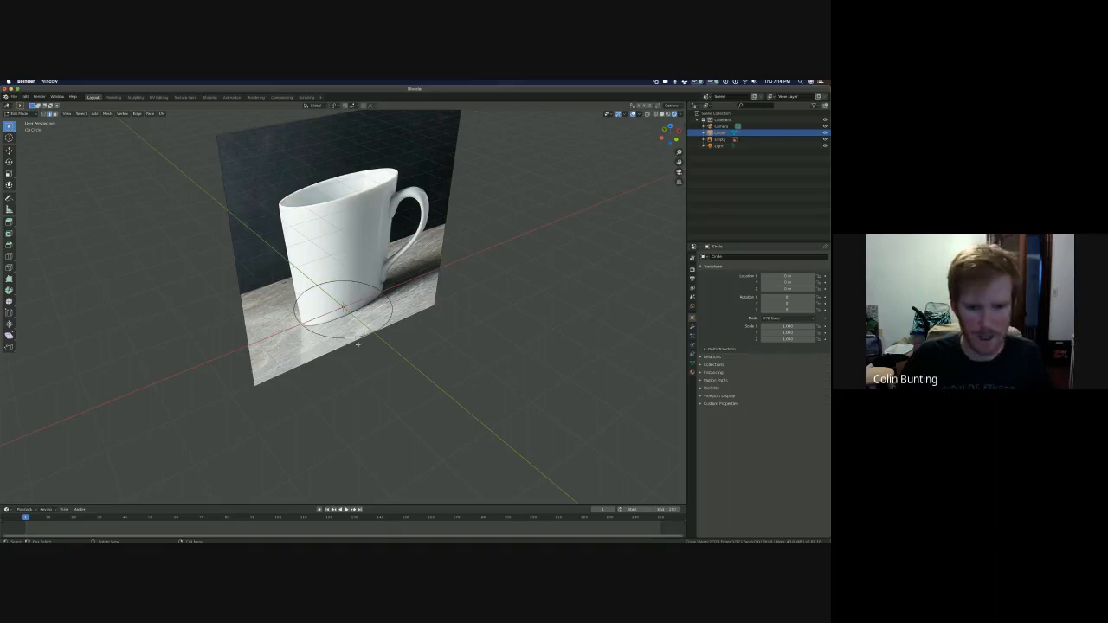
key("a")
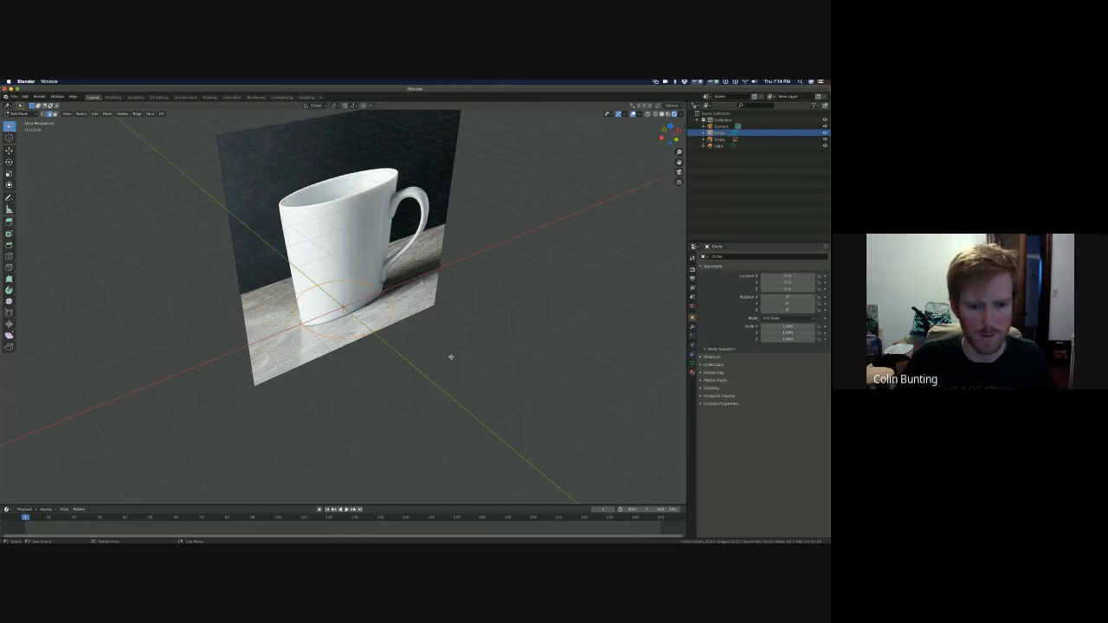
- Extrude the circle's edges 1 m straight up along the Z axis
middle_click_drag(453, 356, 415, 348)
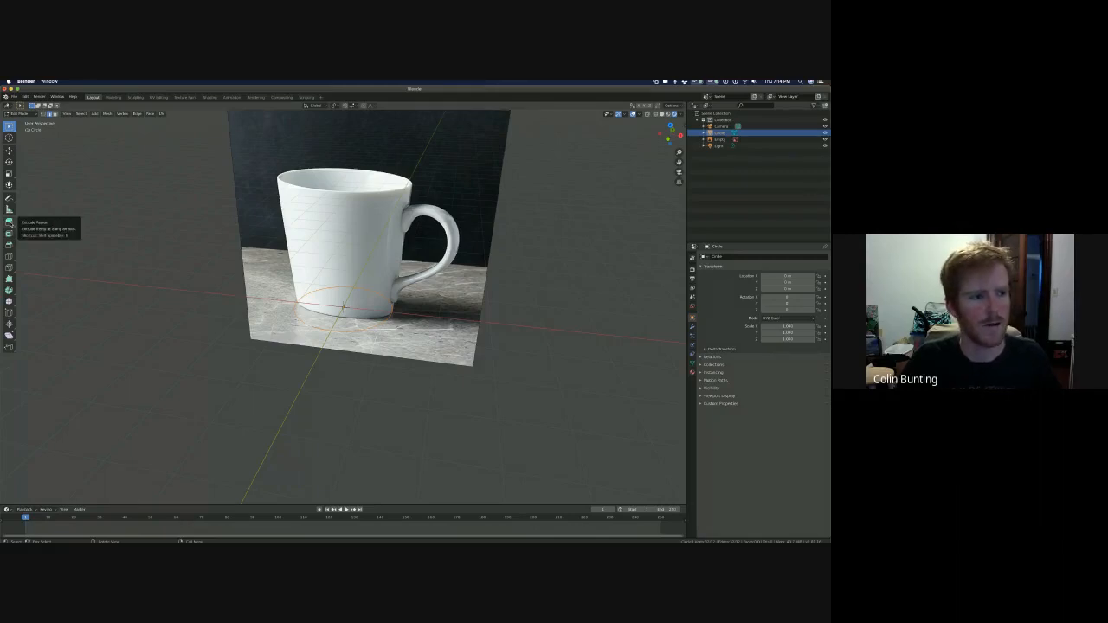
key("e")
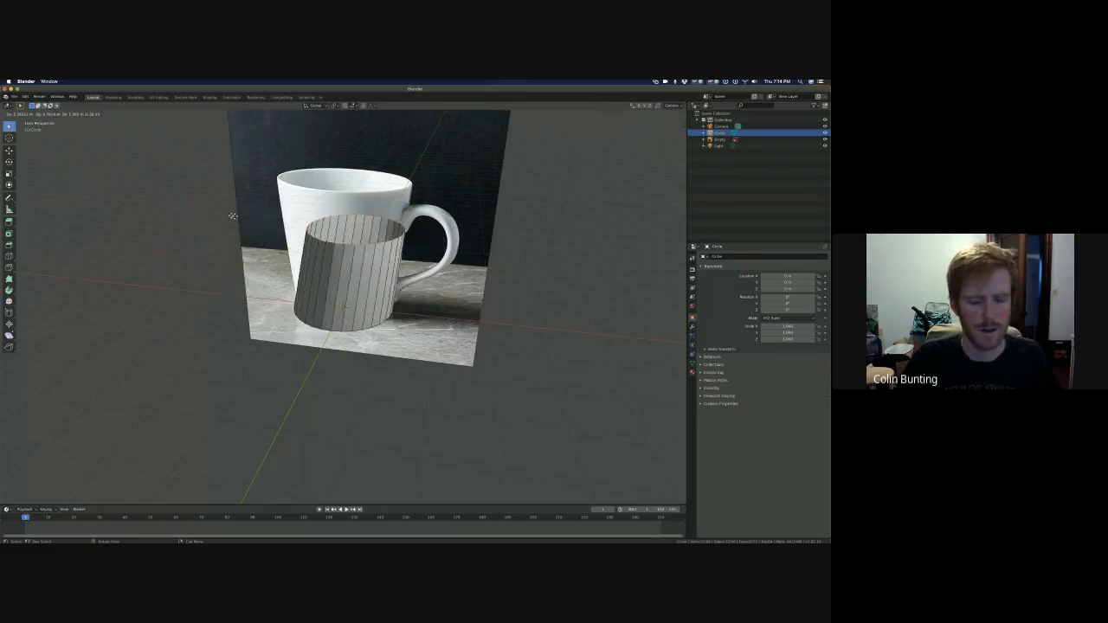
key("z")
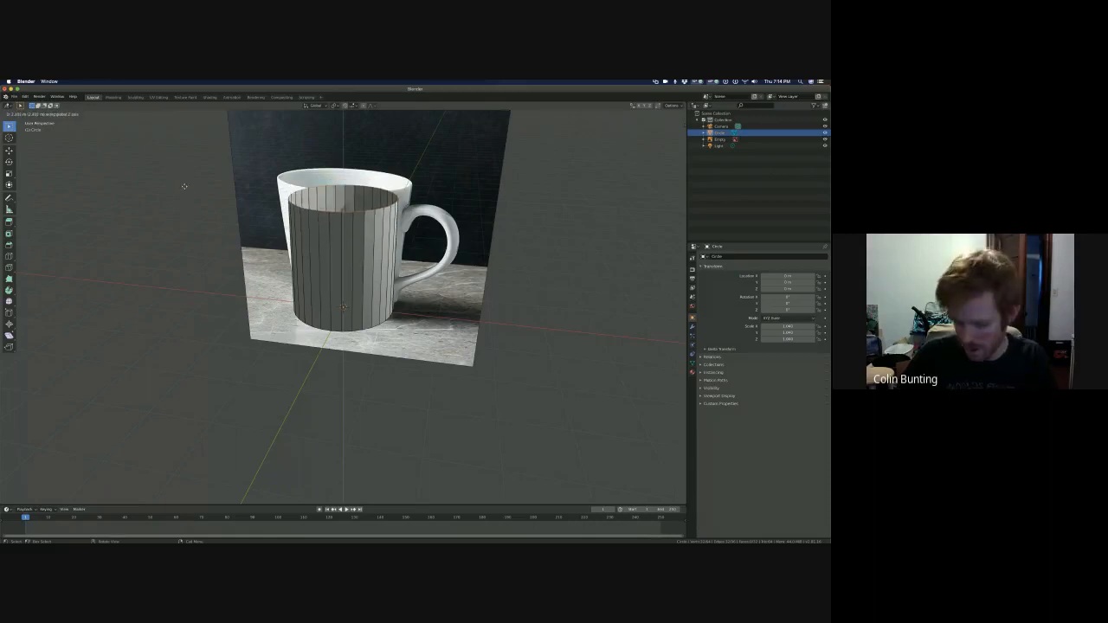
type("1")
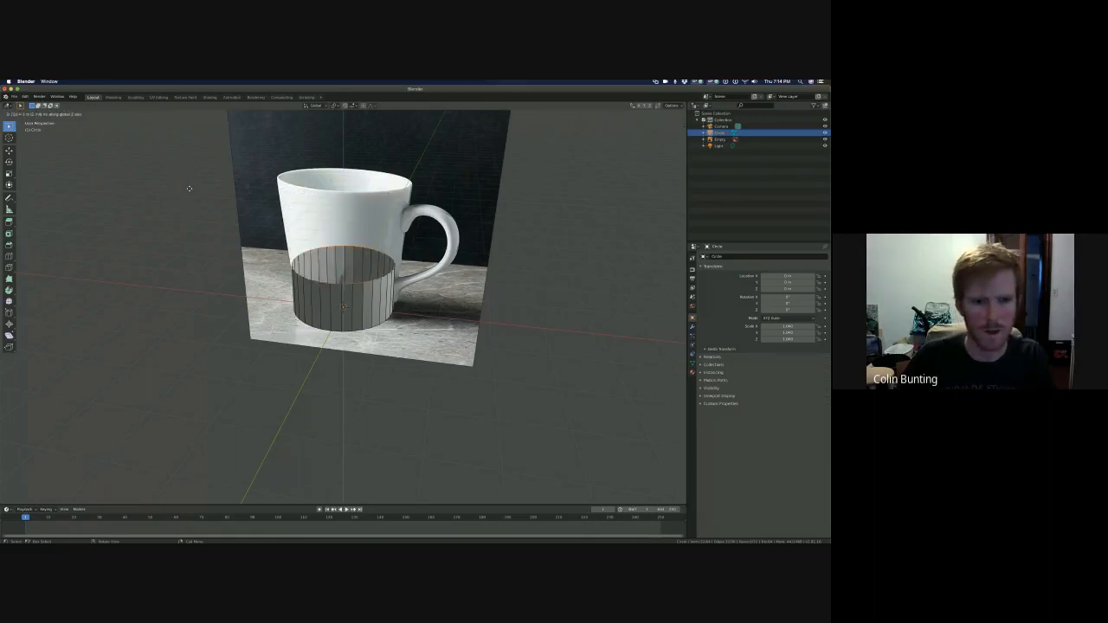
key("Return")
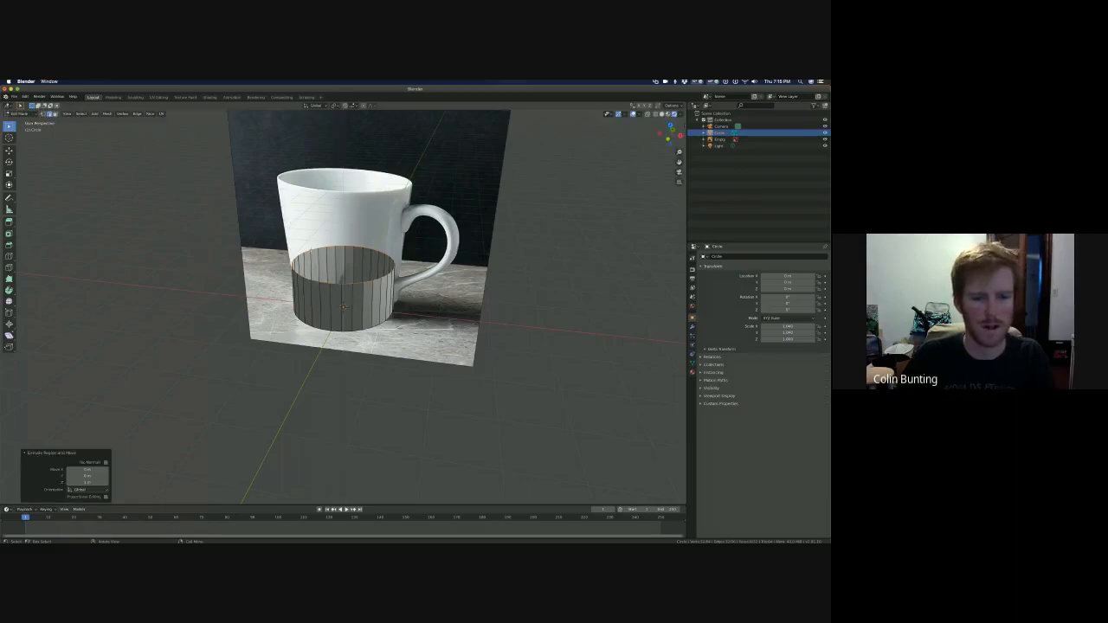
- From the front view, raise the upper edge loop along the Z axis to just below the mug's rim
key("KP_1")
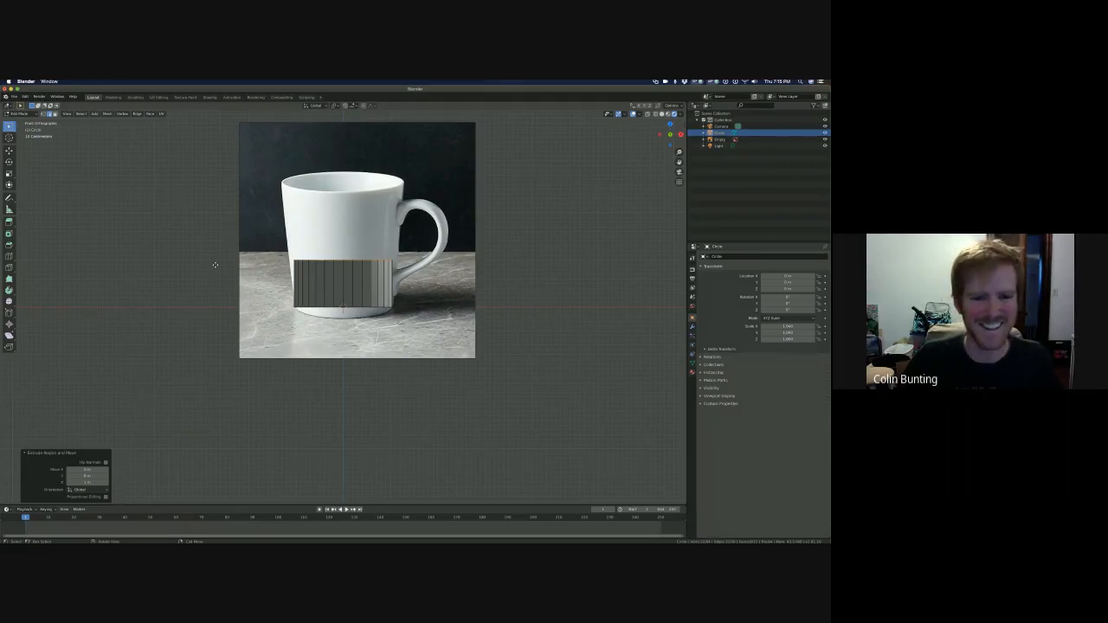
key("e")
key("z")
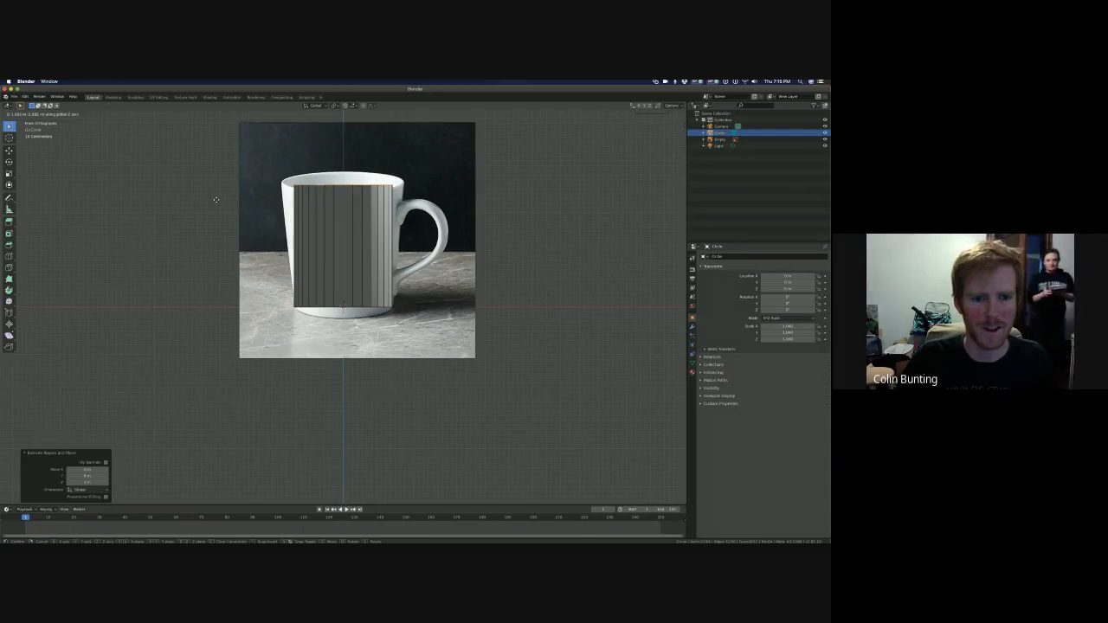
left_click(215, 200)
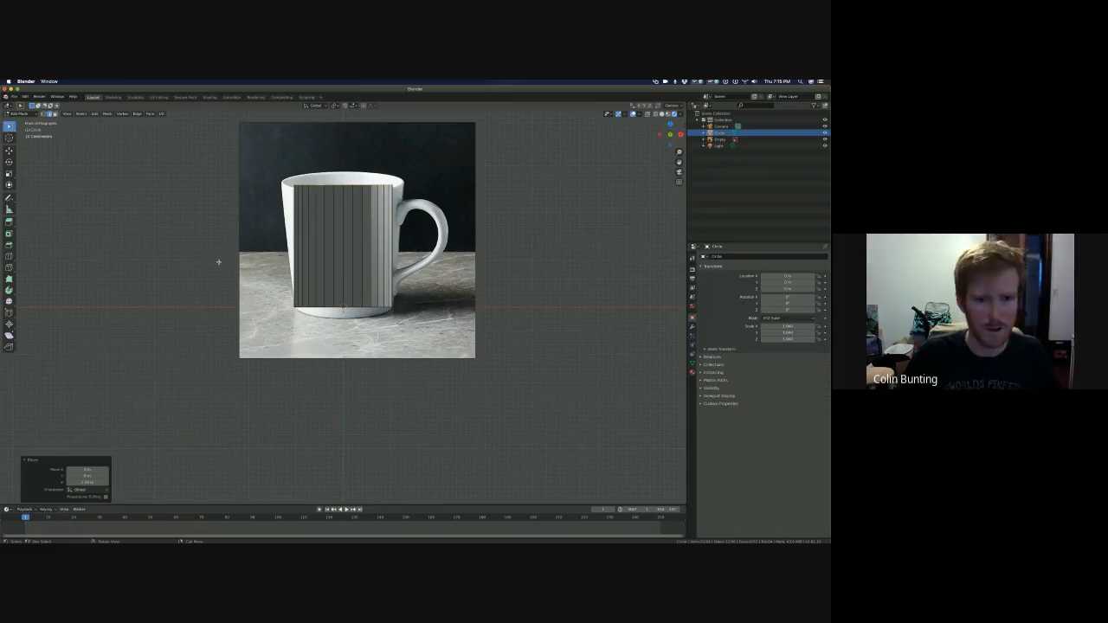
- Scale the upper edge loop outward until the walls flare to the width of the mug's rim in the reference image
middle_click_drag(219, 261, 200, 290)
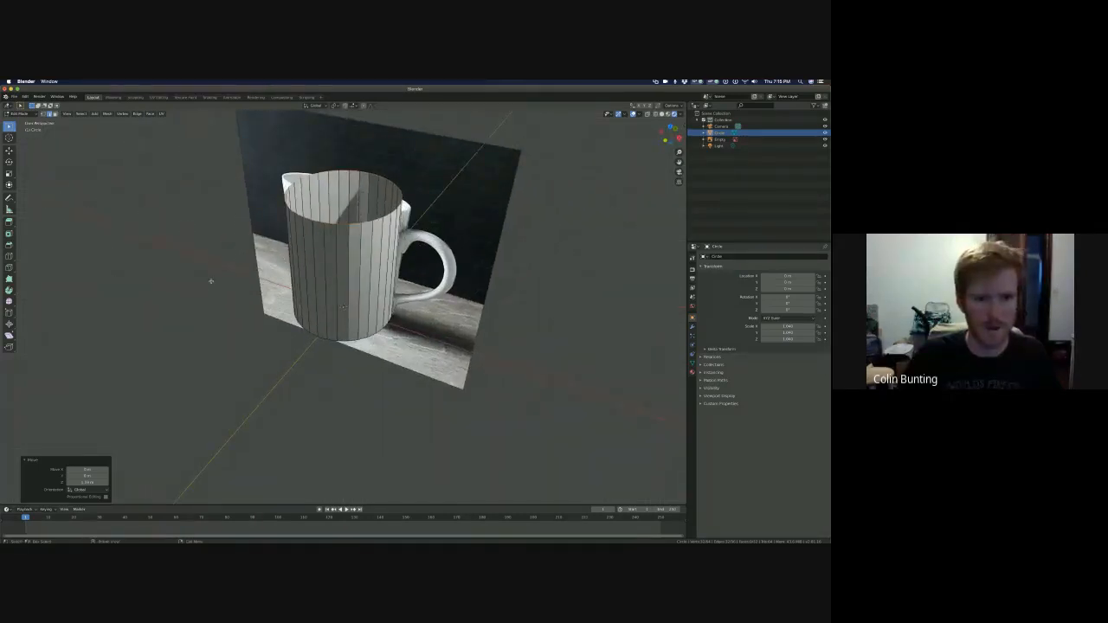
key("s")
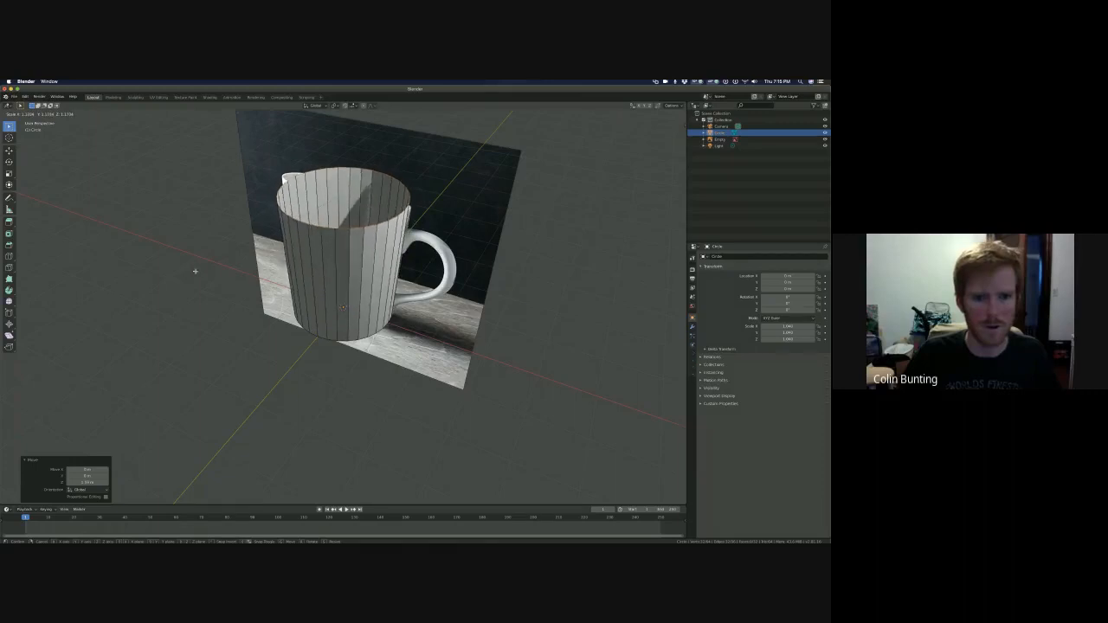
left_click(193, 271)
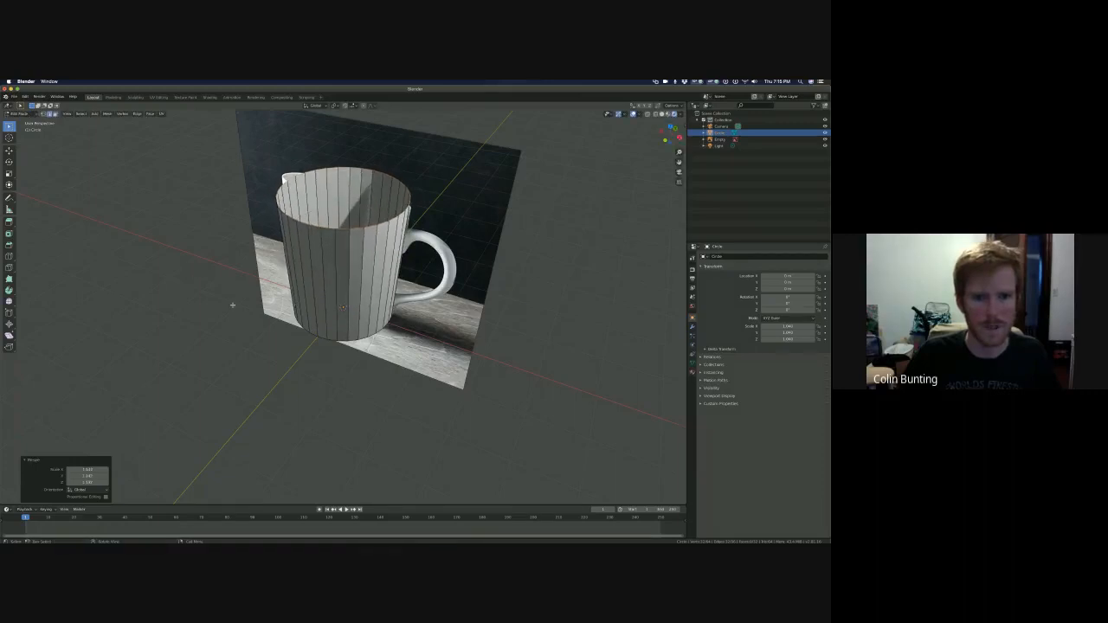
middle_click_drag(232, 305, 270, 276)
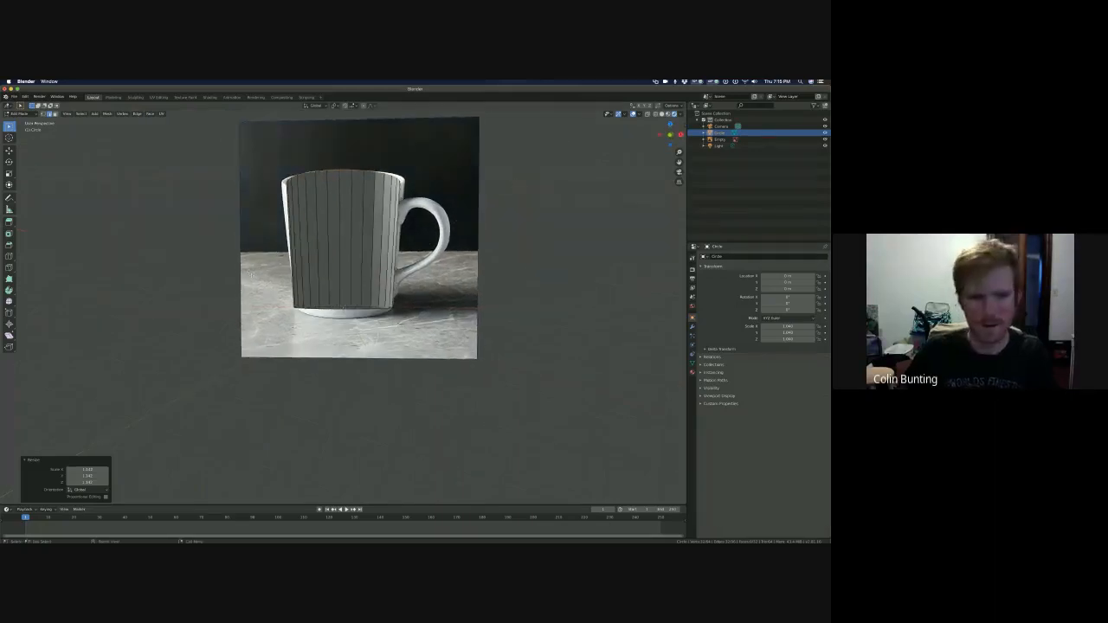
key("KP_1")
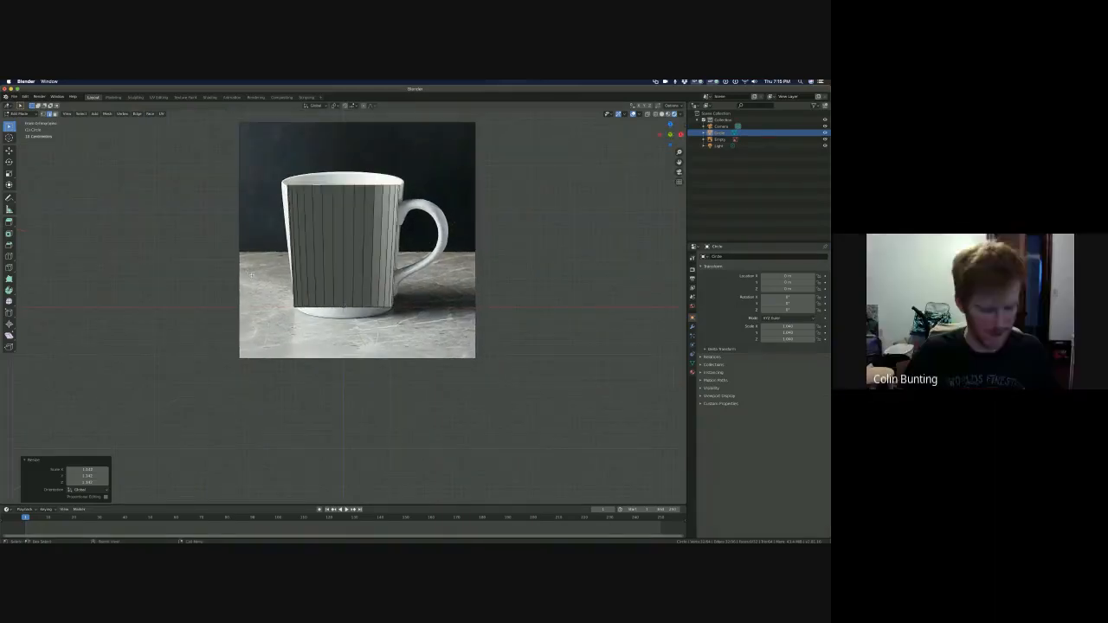
key("s")
left_click(240, 234)
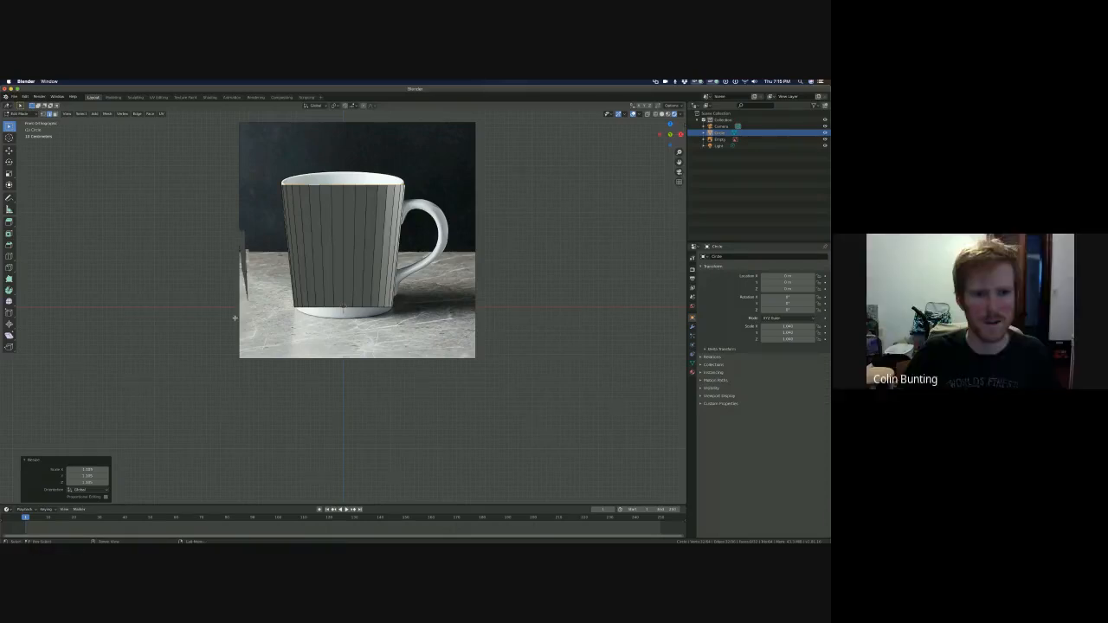
- Undo the cup wall edits back to the flat base circle and return to the front view
middle_click_drag(233, 318, 208, 327)
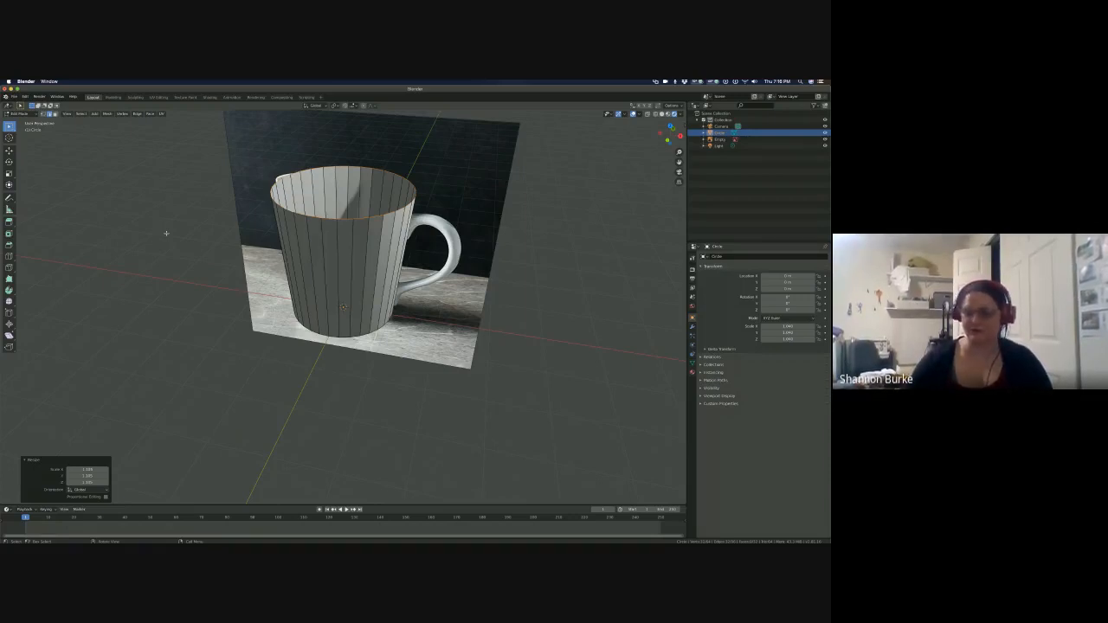
key("ctrl+z")
key("ctrl+z")
key("ctrl+z")
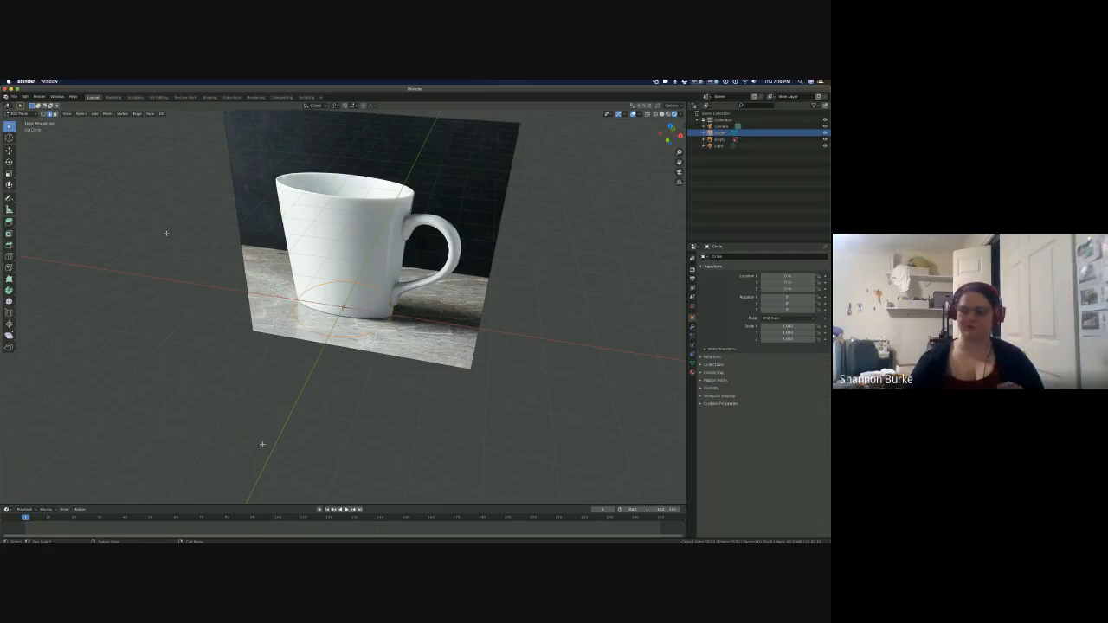
key("KP_1")
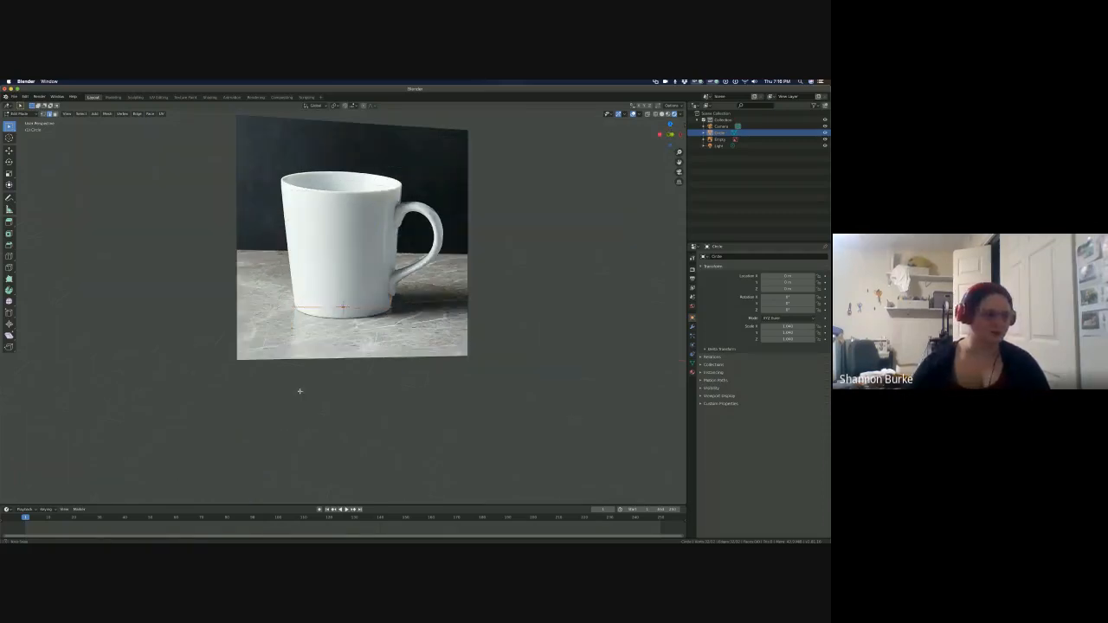
middle_click_drag(300, 390, 280, 404)
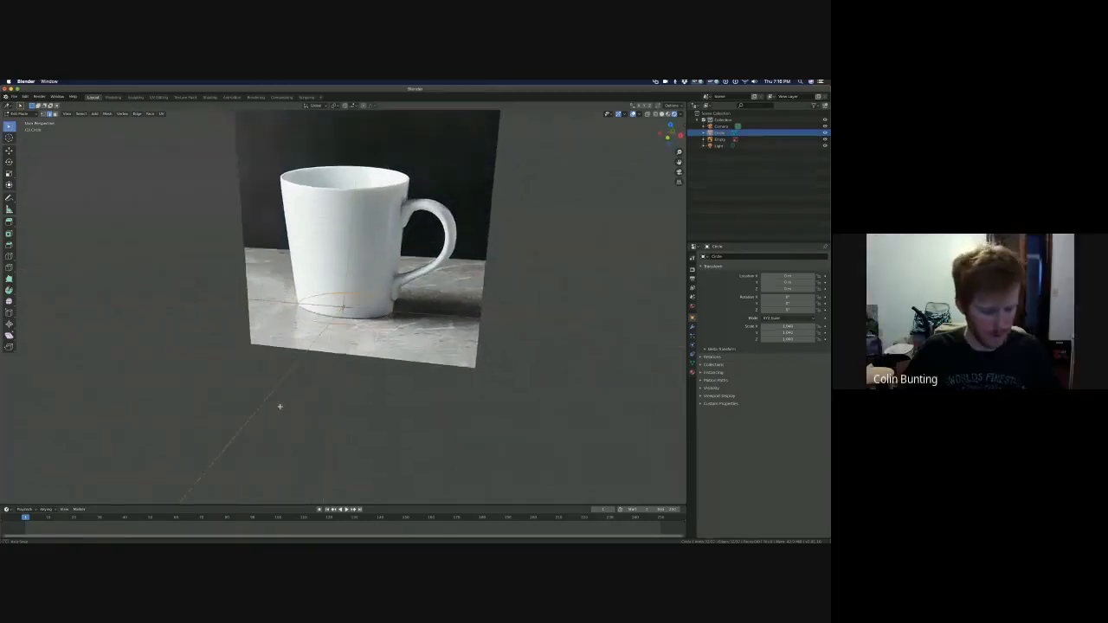
key("e")
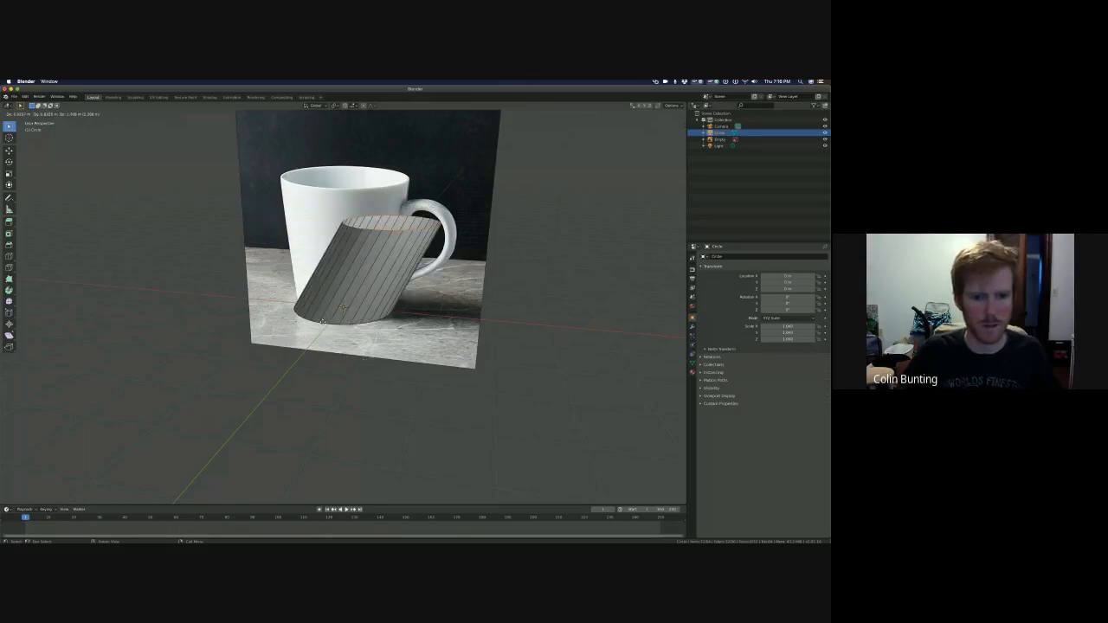
key("z")
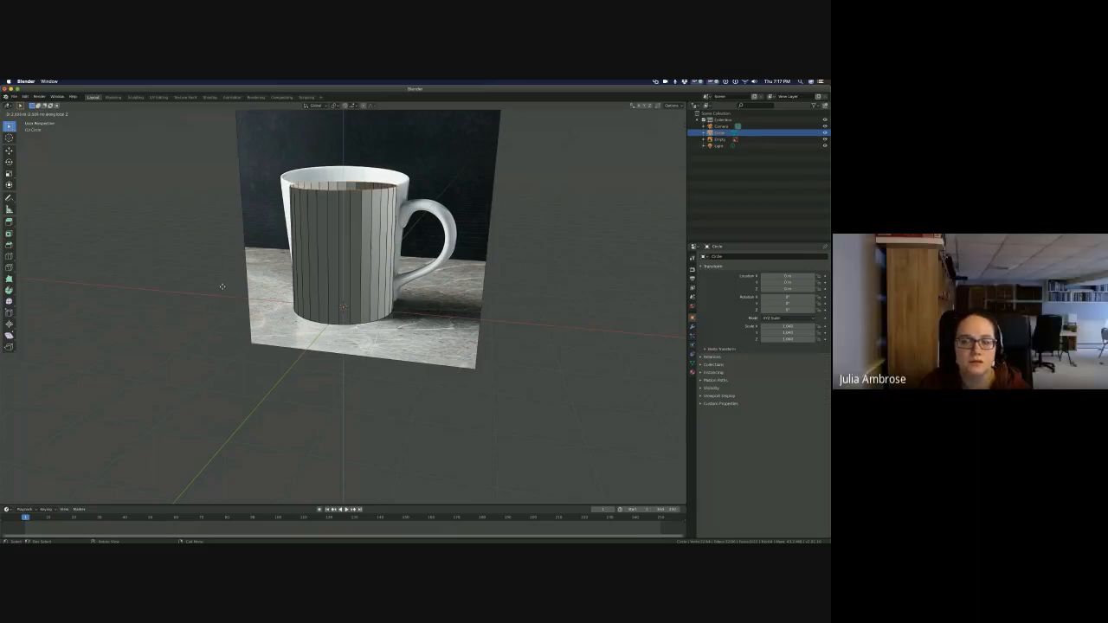
right_click(222, 289)
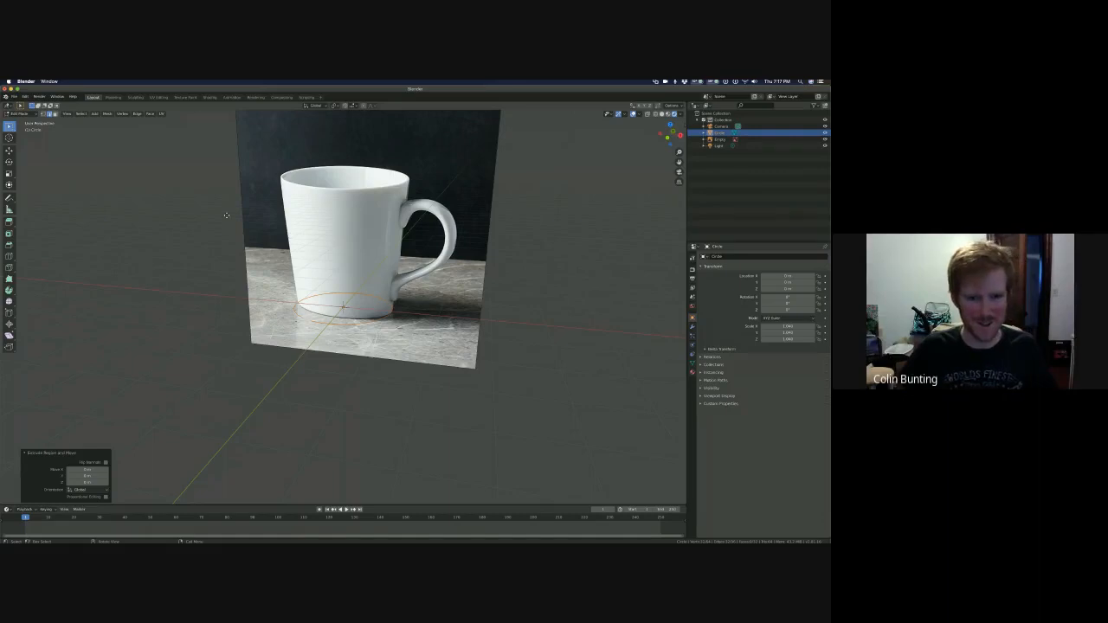
key("e")
left_click(180, 381)
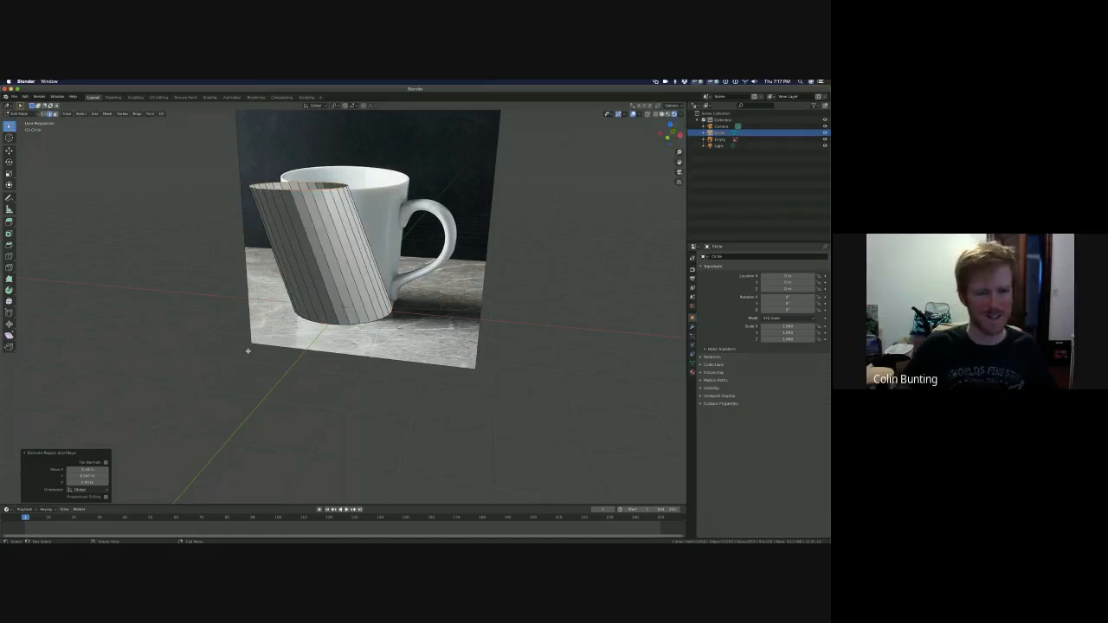
mouse_move(251, 349)
middle_mouse_down()
mouse_move(231, 351)
mouse_move(241, 355)
middle_mouse_up()
key("ctrl+z")
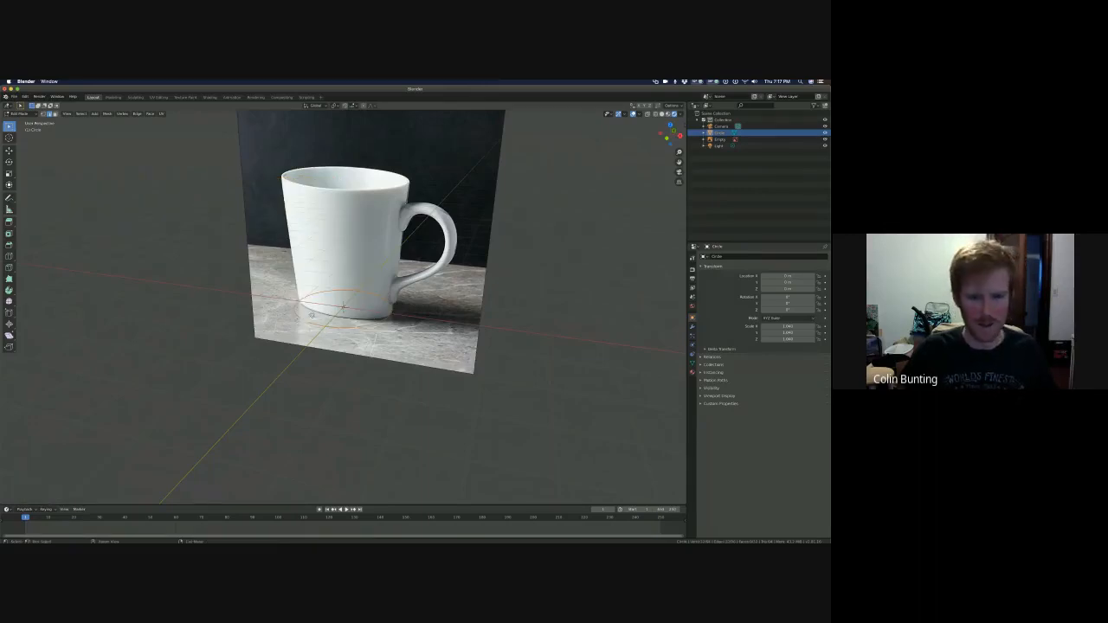
- Extrude the base circle's edge loop straight up along the Z axis to just below the reference mug's rim
key("e")
key("z")
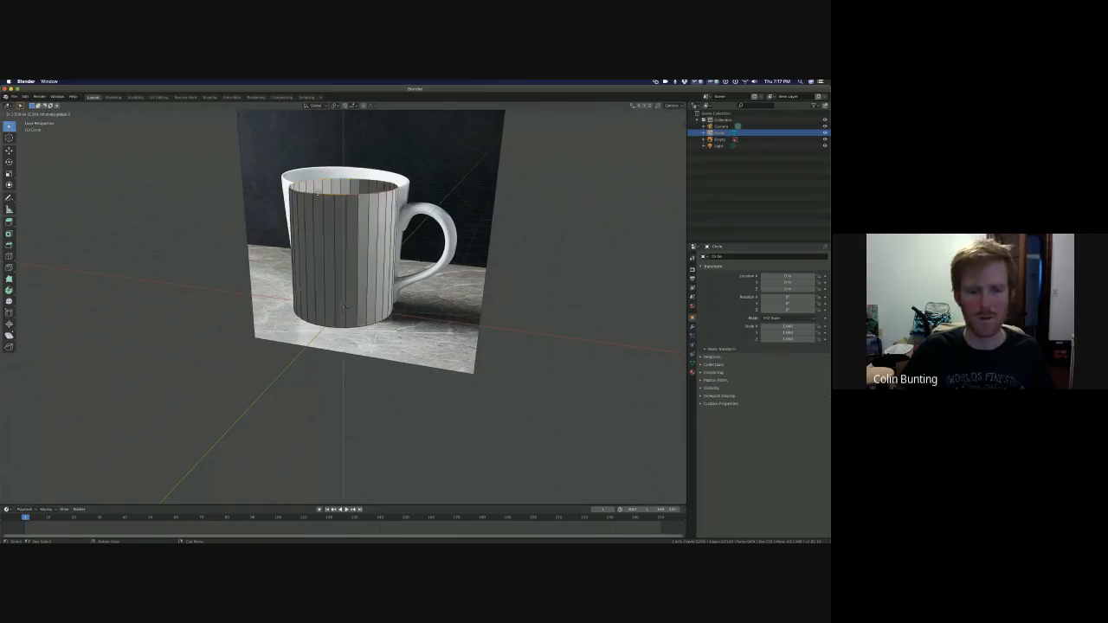
left_click(316, 192)
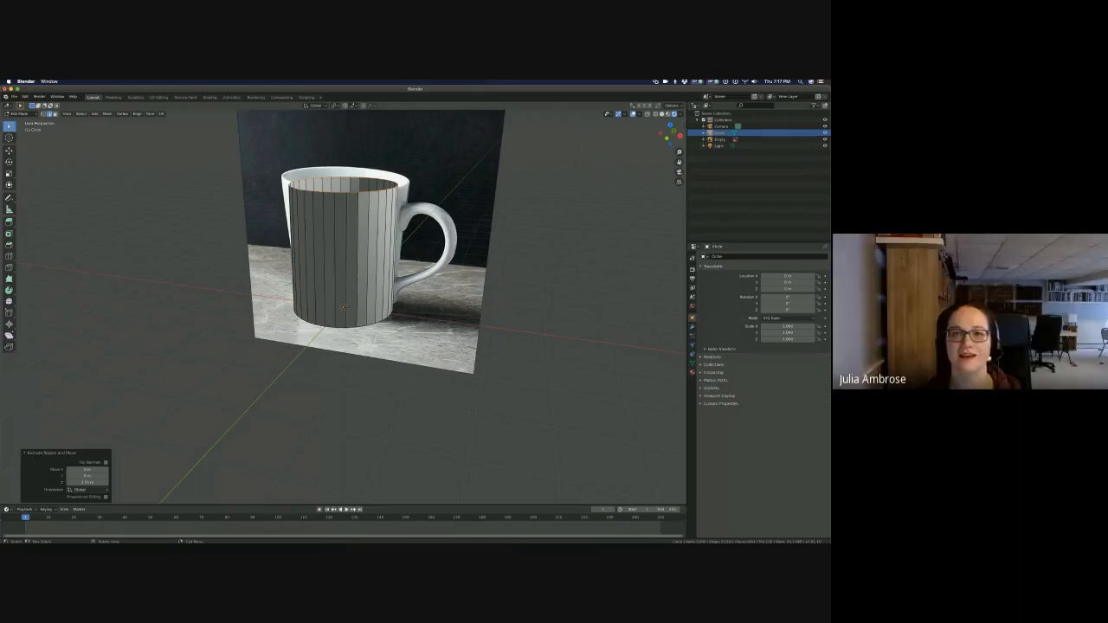
- From the front view, scale the upper edge loop outward to match the width of the reference mug's rim
key("KP_1")
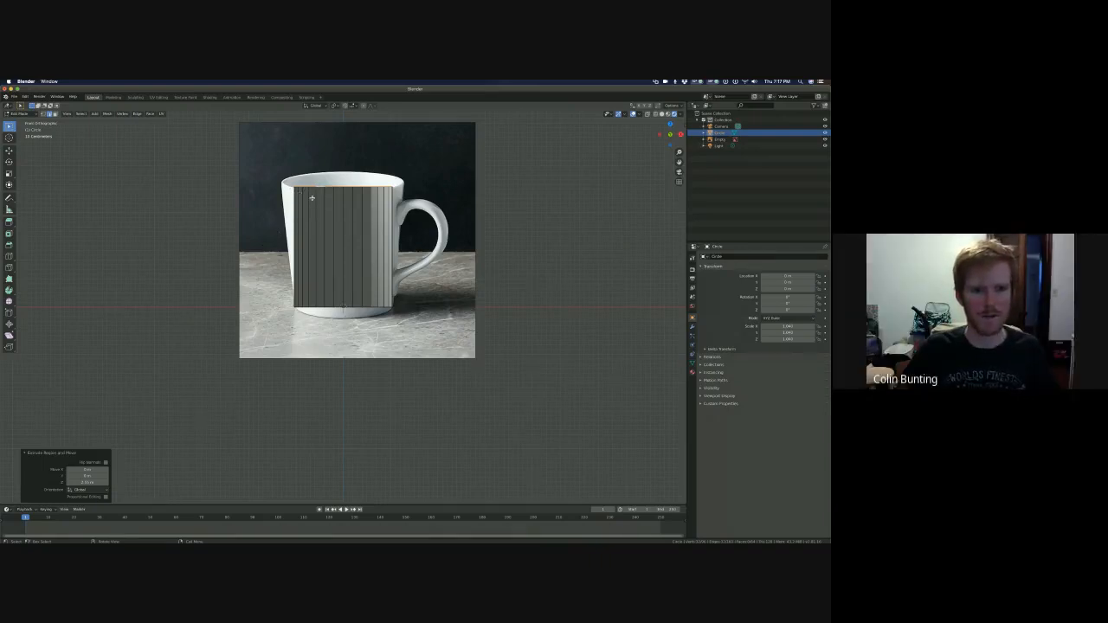
key("s")
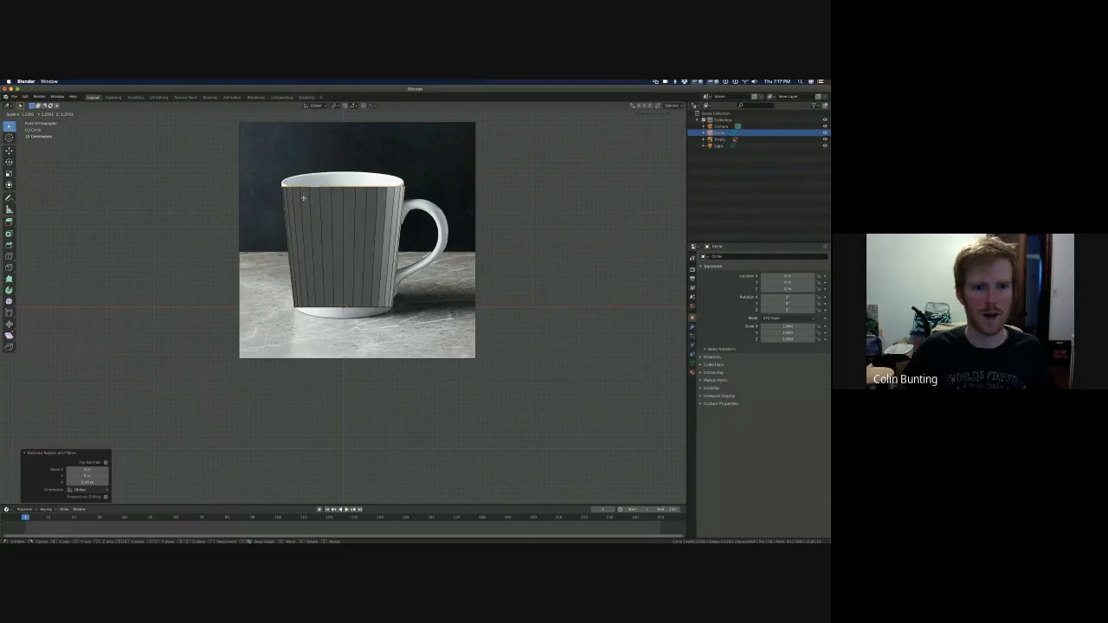
left_click(303, 198)
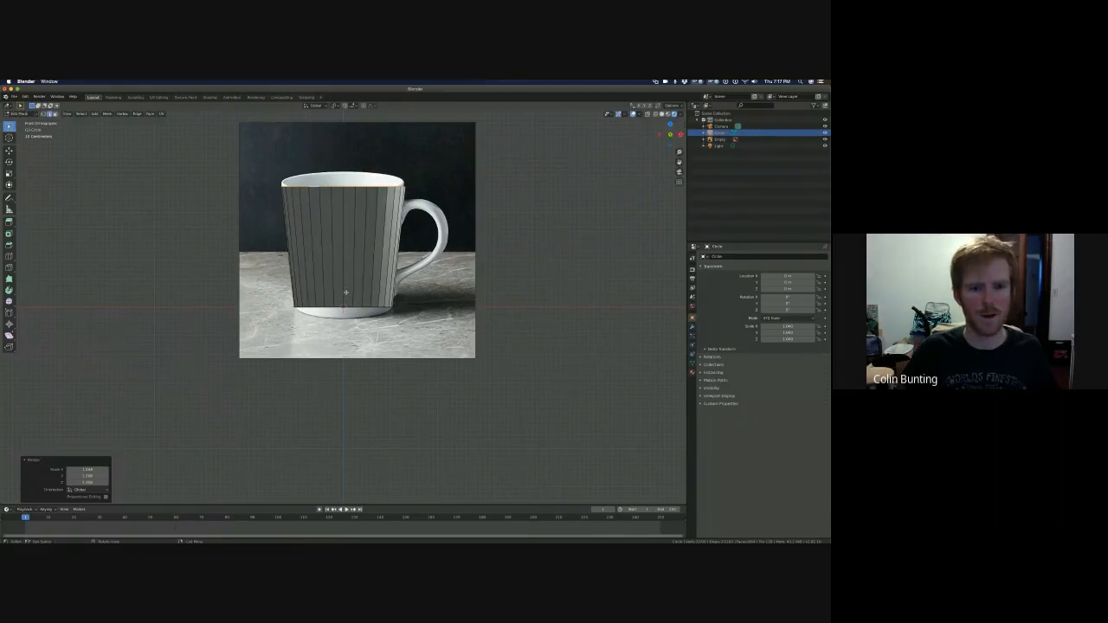
middle_click_drag(347, 293, 336, 309)
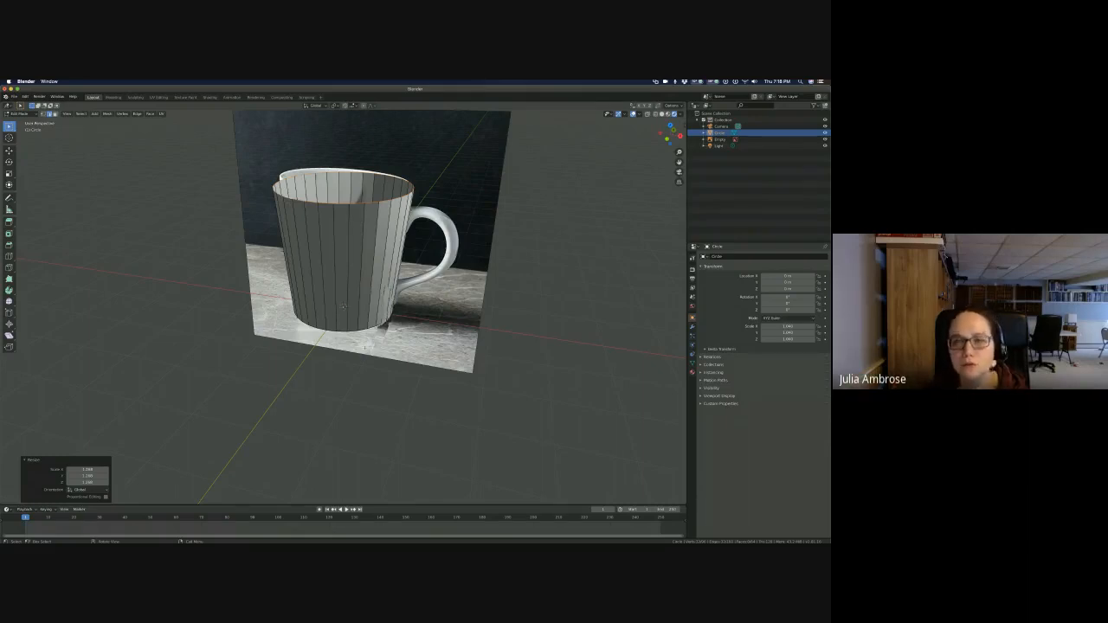
middle_click_drag(375, 342, 396, 348)
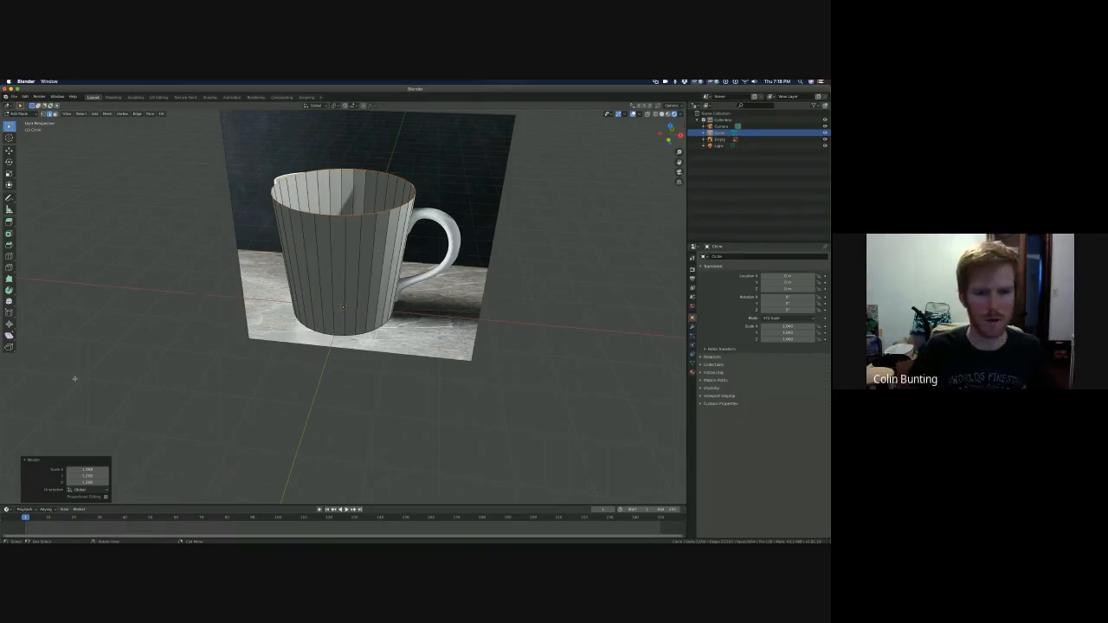
key("Tab")
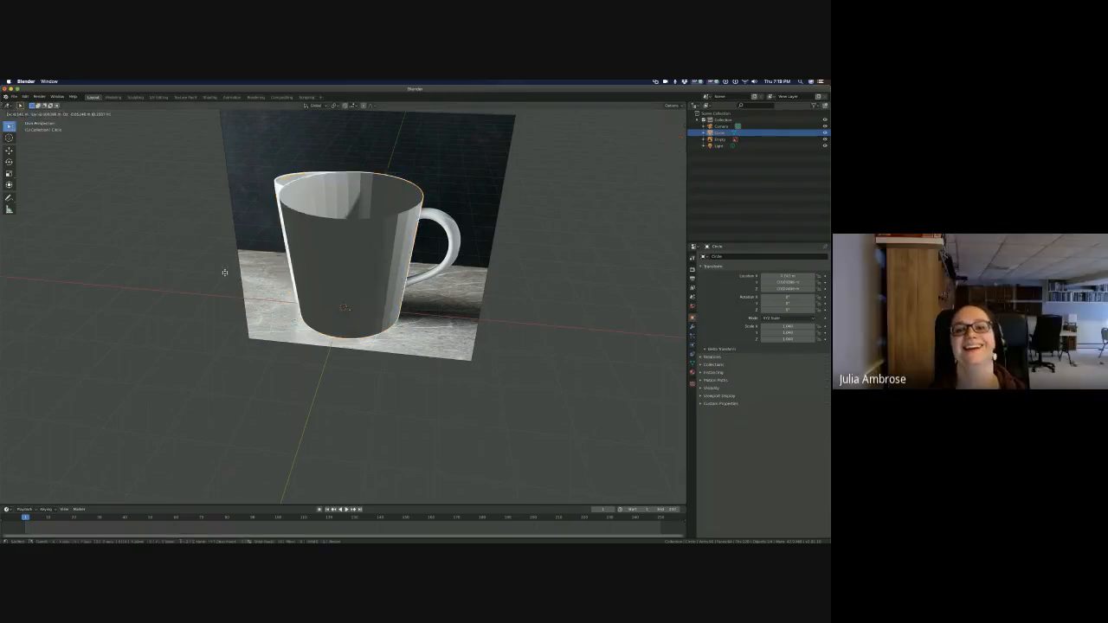
left_click(185, 267)
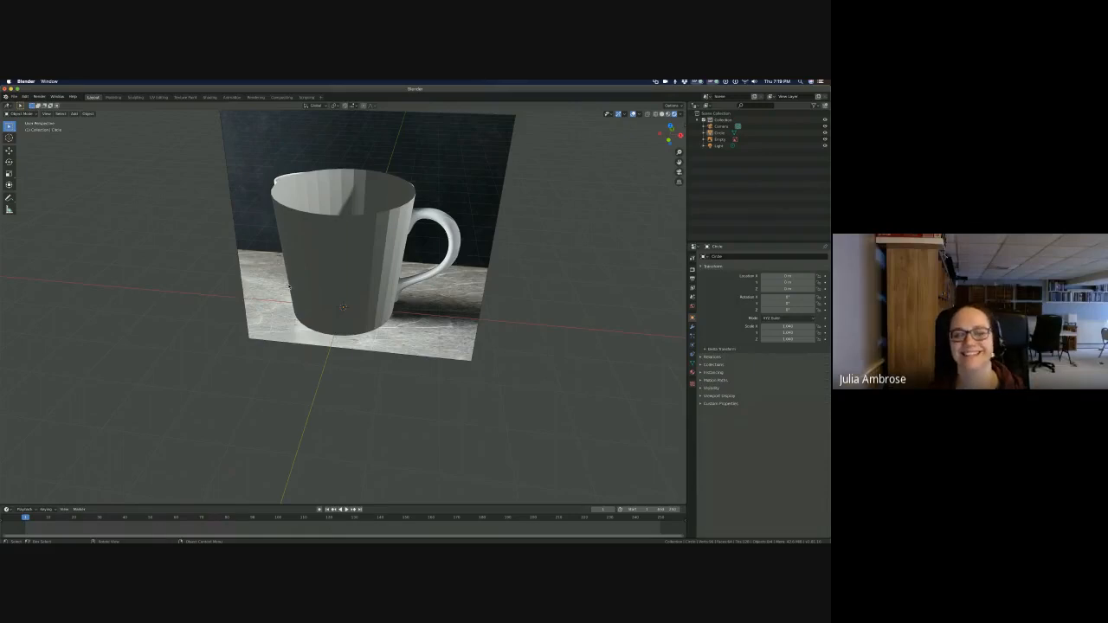
key("Tab")
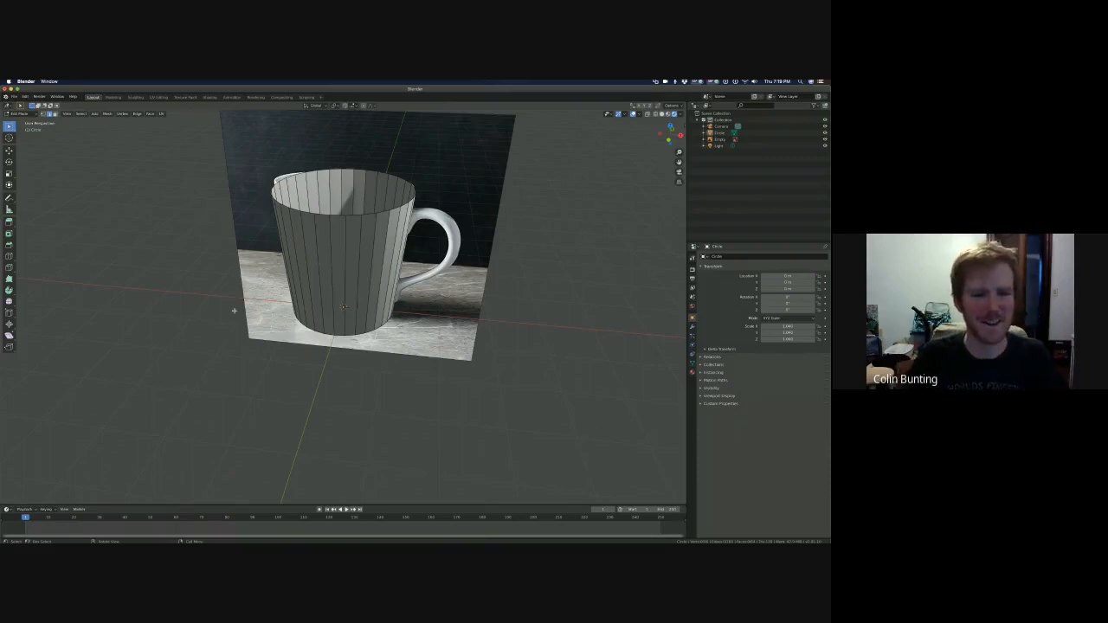
- Select the cup's bottom edge loop and fill it with a face to close the base
middle_click_drag(342, 307, 280, 322)
scroll(350, 292, "up", 5)
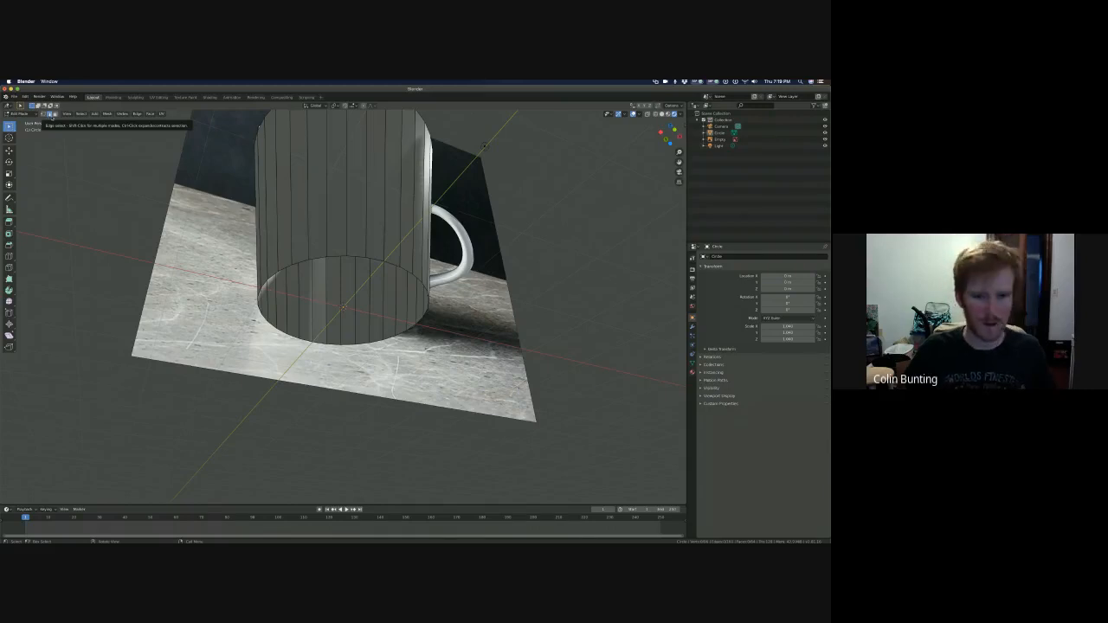
left_click(332, 256, "alt")
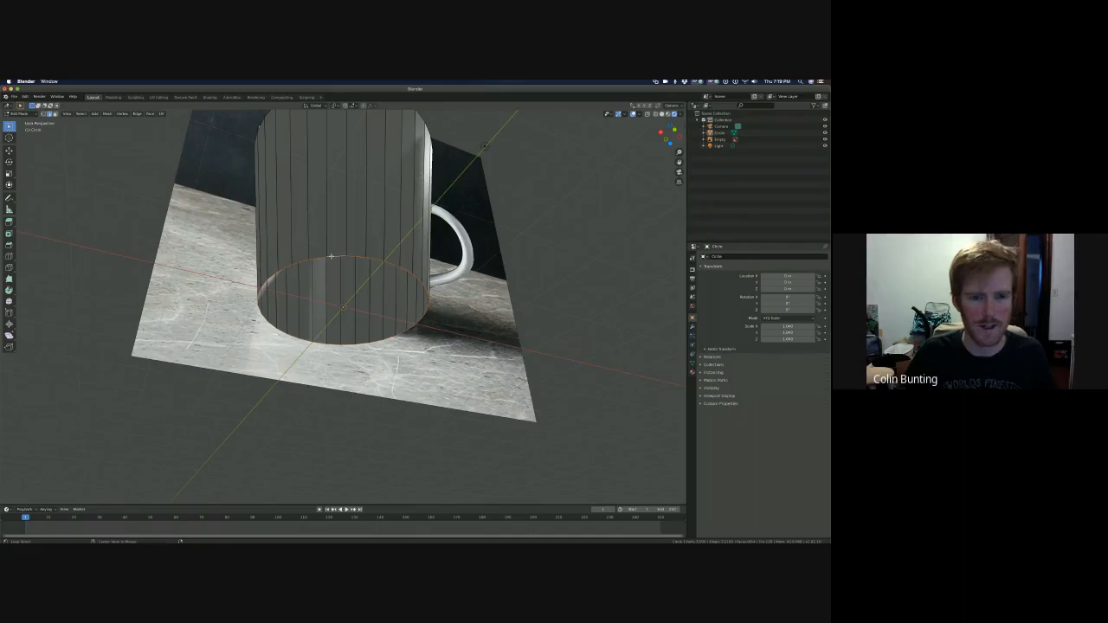
middle_click_drag(390, 239, 350, 258)
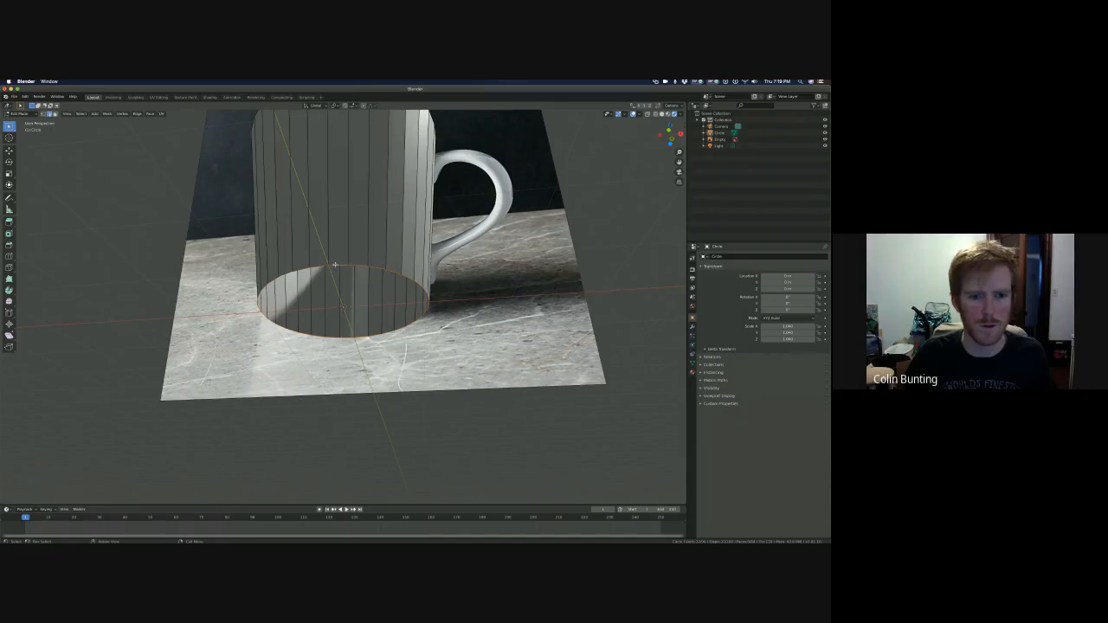
left_click(335, 265, "alt")
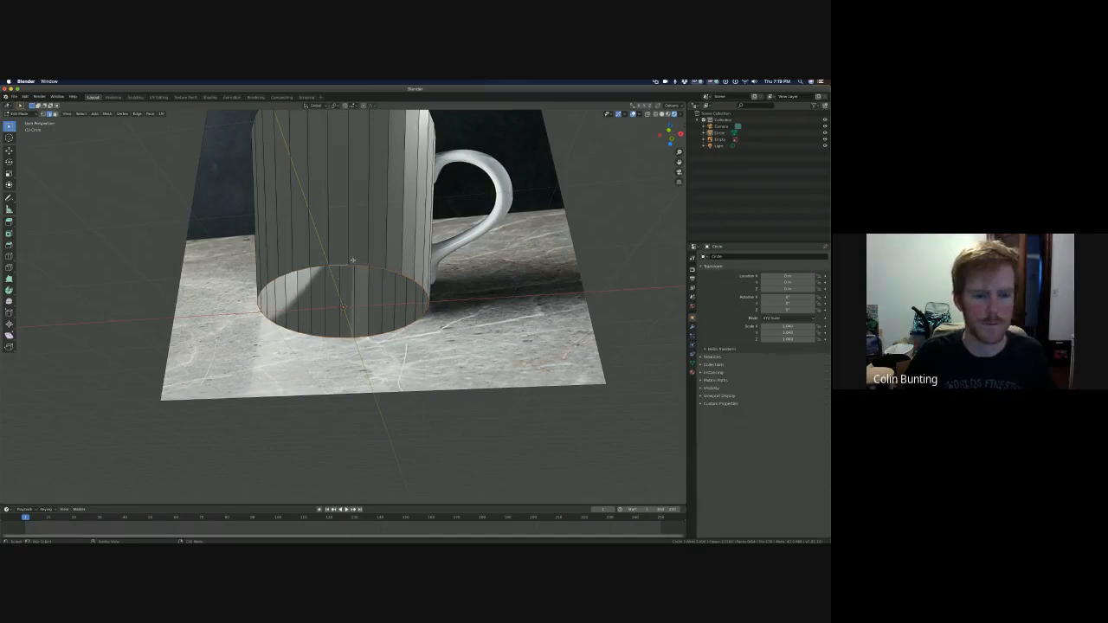
mouse_move(353, 259)
middle_mouse_down()
mouse_move(349, 251)
mouse_move(372, 268)
mouse_move(359, 247)
mouse_move(351, 270)
middle_mouse_up()
key("f")
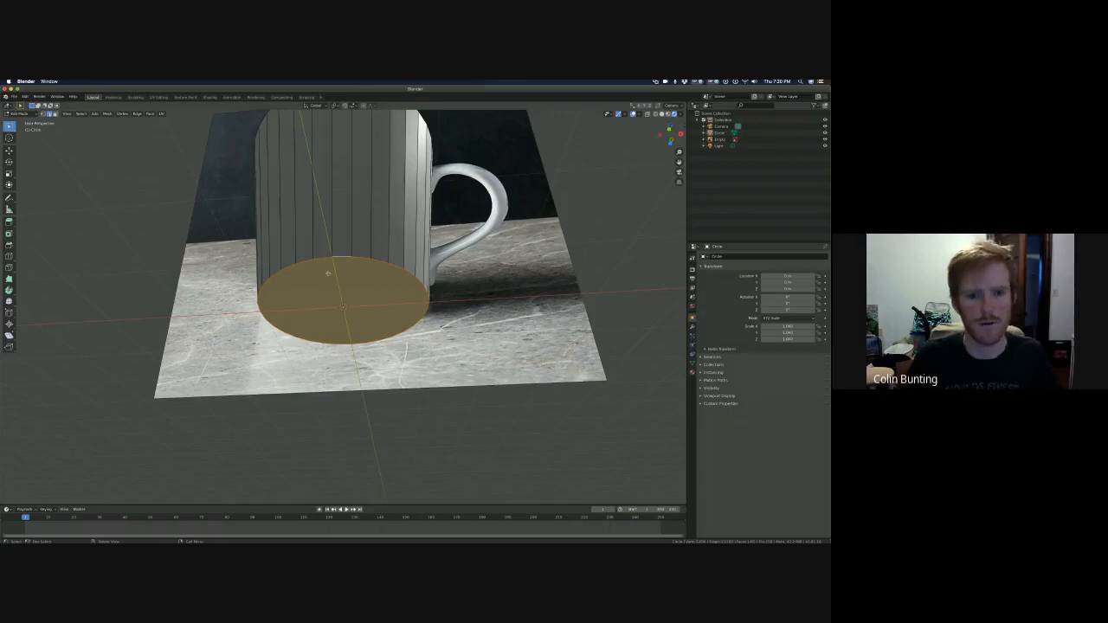
- Examine the closed cup from several angles and from the front against the reference mug
middle_click_drag(310, 285, 330, 318)
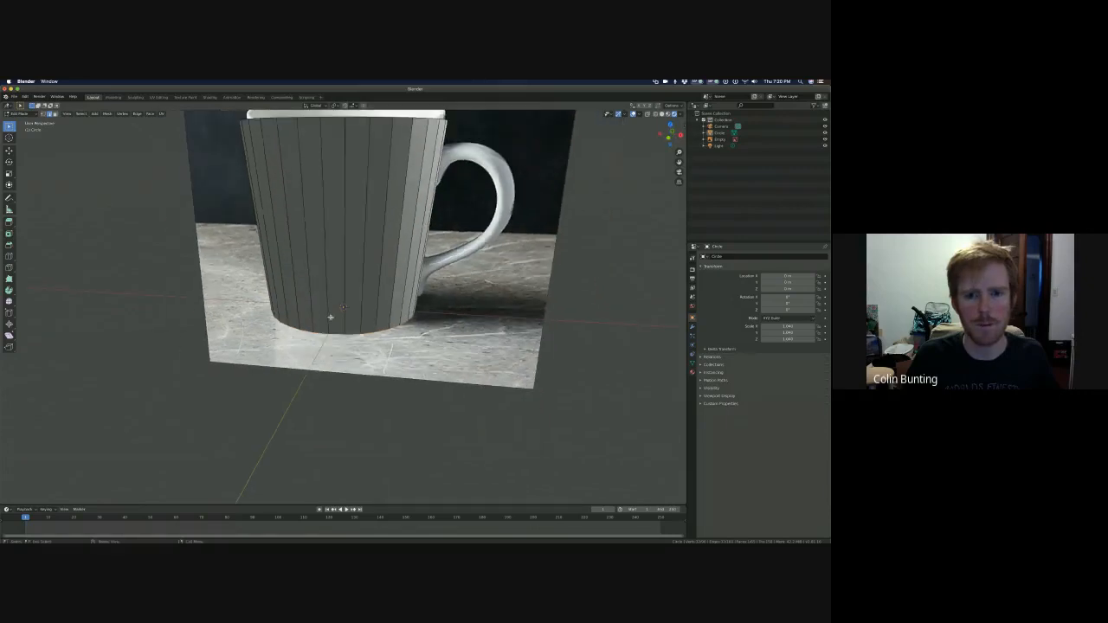
scroll(330, 318, "down", 4)
scroll(331, 318, "up", 3)
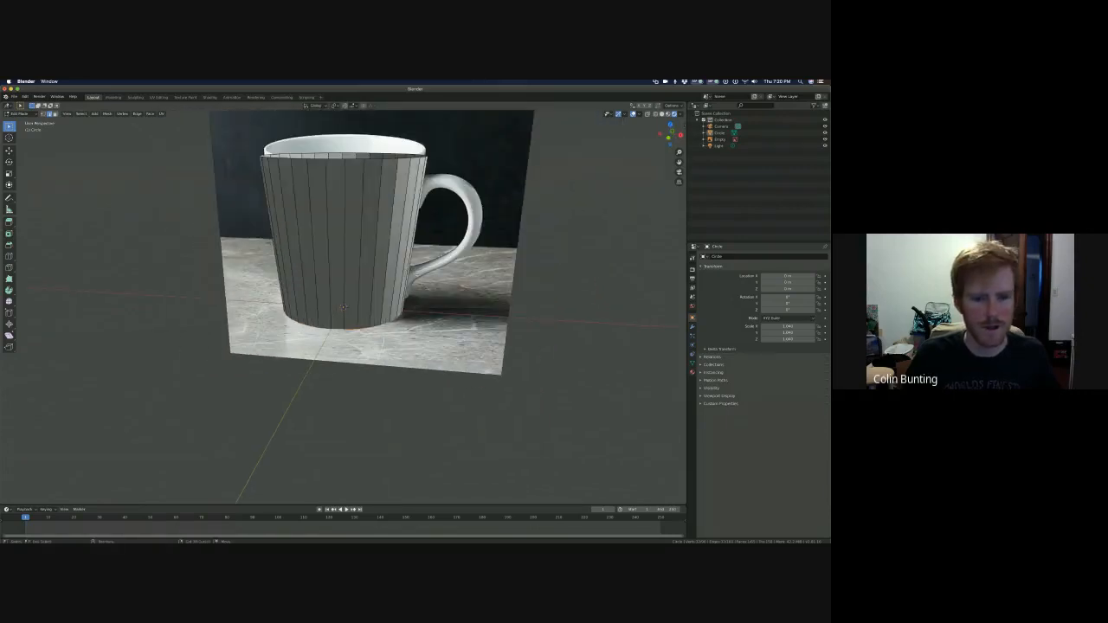
middle_click_drag(343, 306, 338, 346)
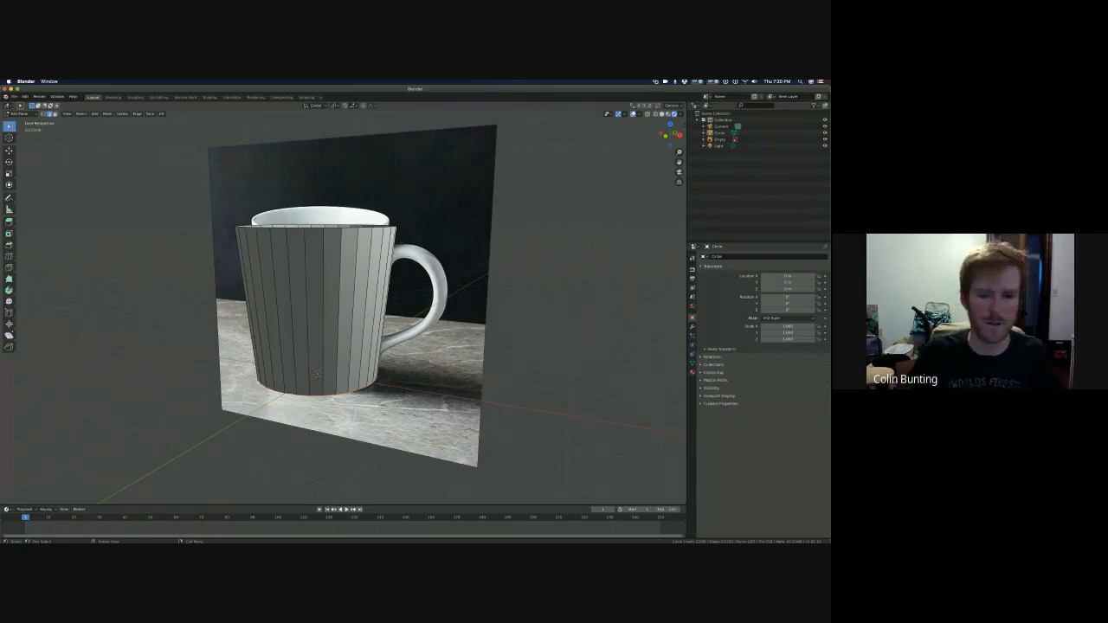
middle_click_drag(363, 317, 150, 396)
left_click(151, 396)
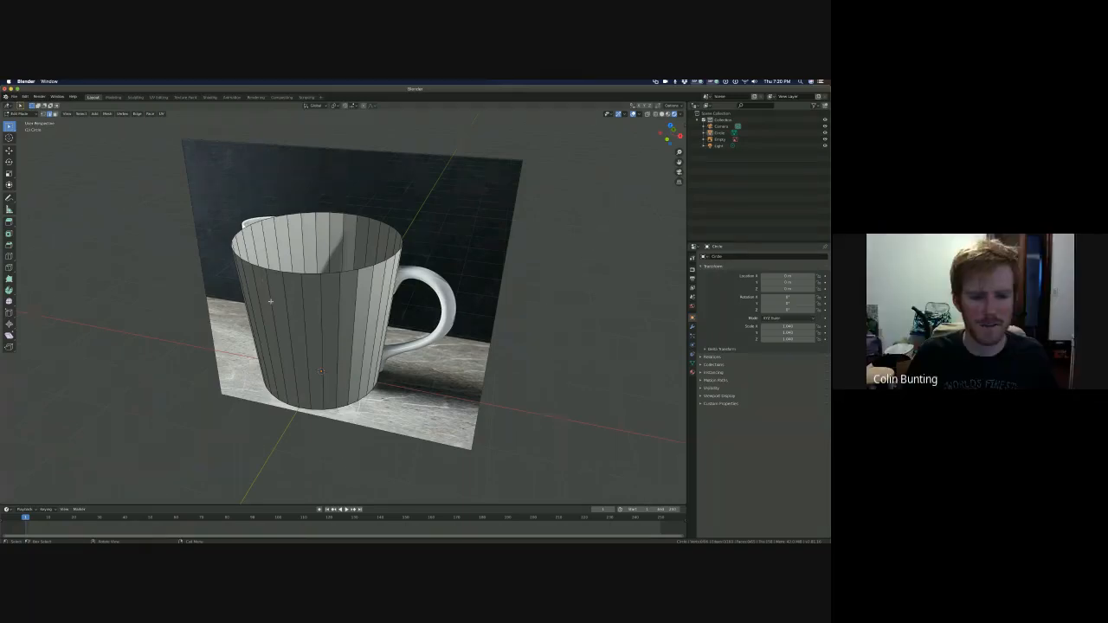
middle_click_drag(265, 288, 285, 274)
key("KP_1")
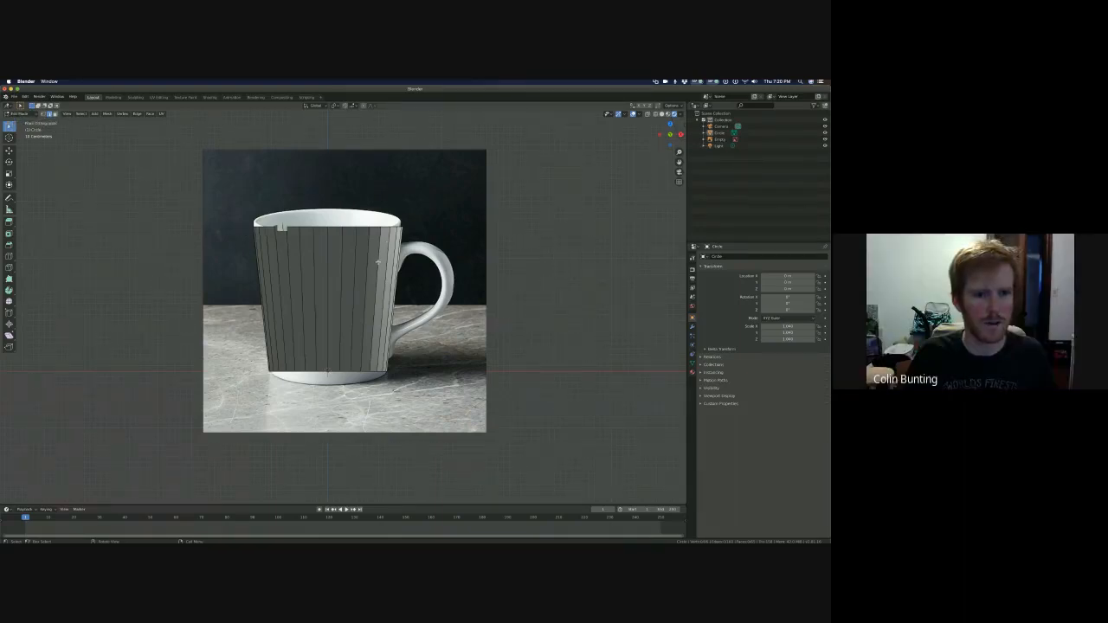
- Try scaling the cup's rim edge loop outward into a wide bowl shape
middle_click_drag(377, 261, 477, 299)
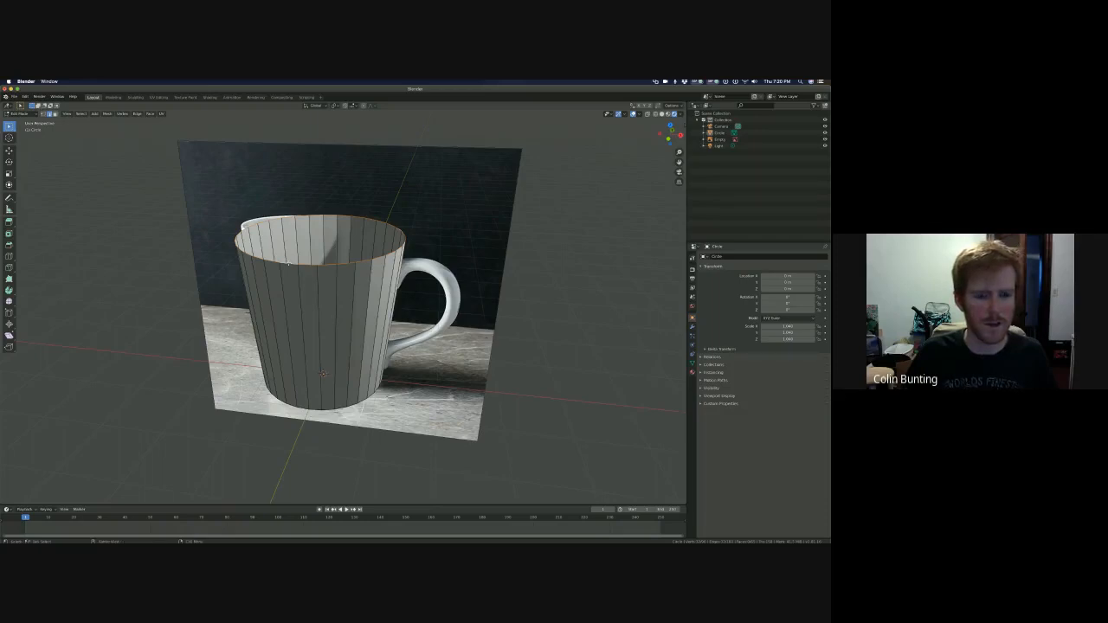
left_click(161, 344)
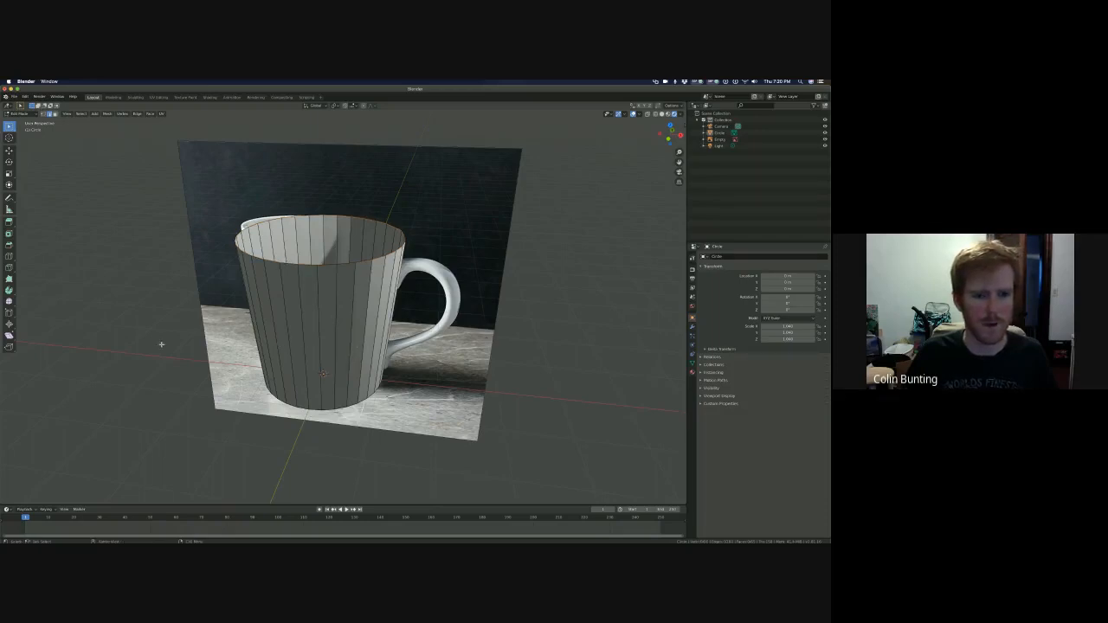
left_click(289, 264, "alt")
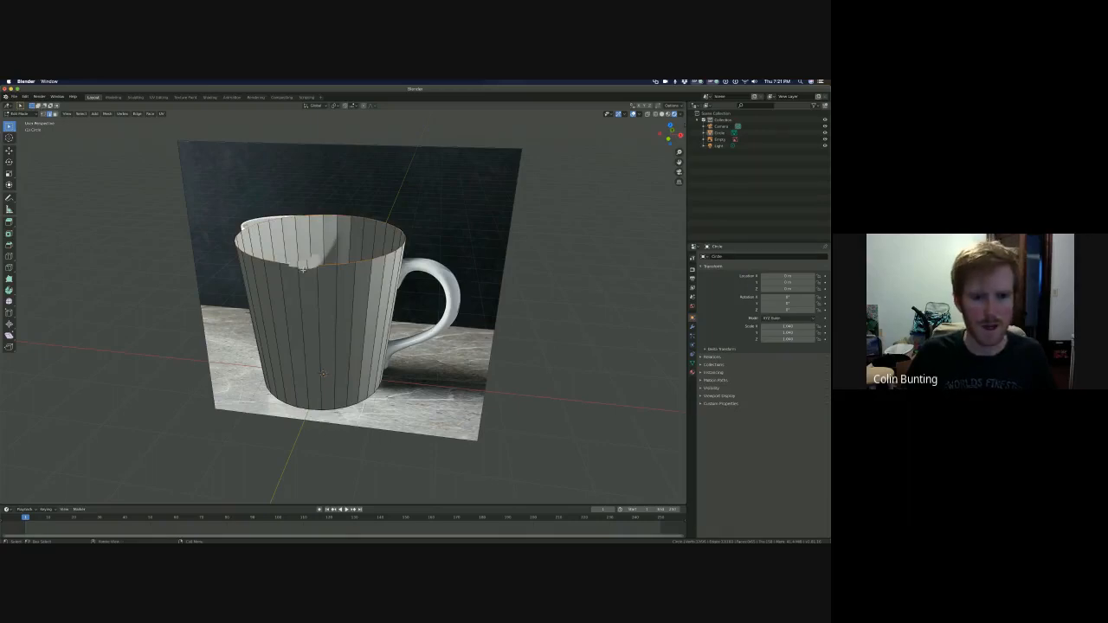
key("s")
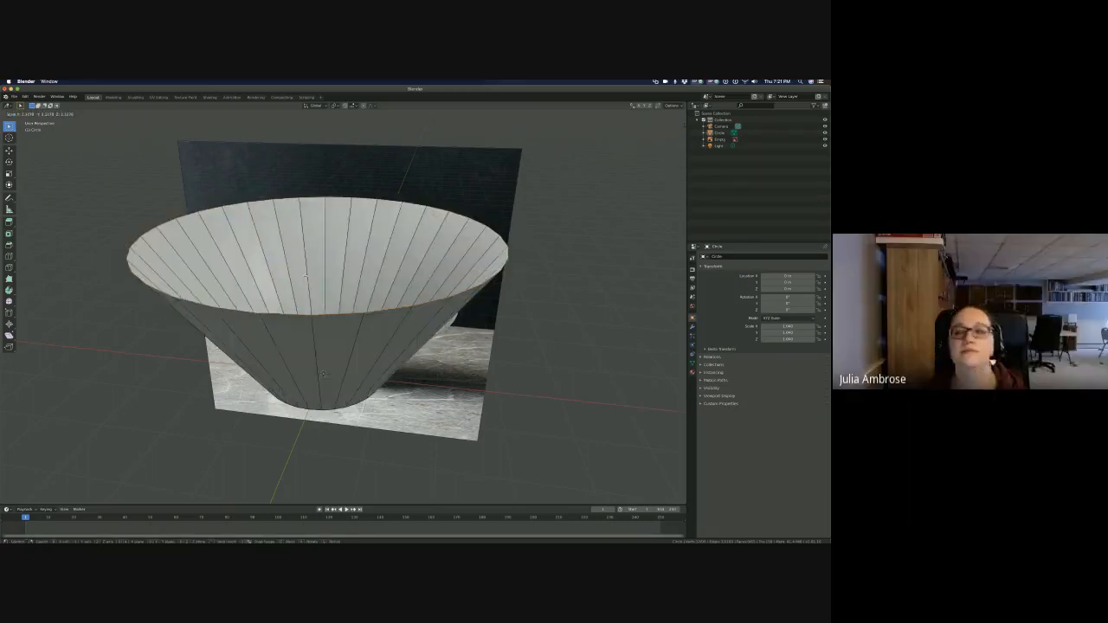
left_click(326, 299)
middle_click_drag(326, 299, 337, 286)
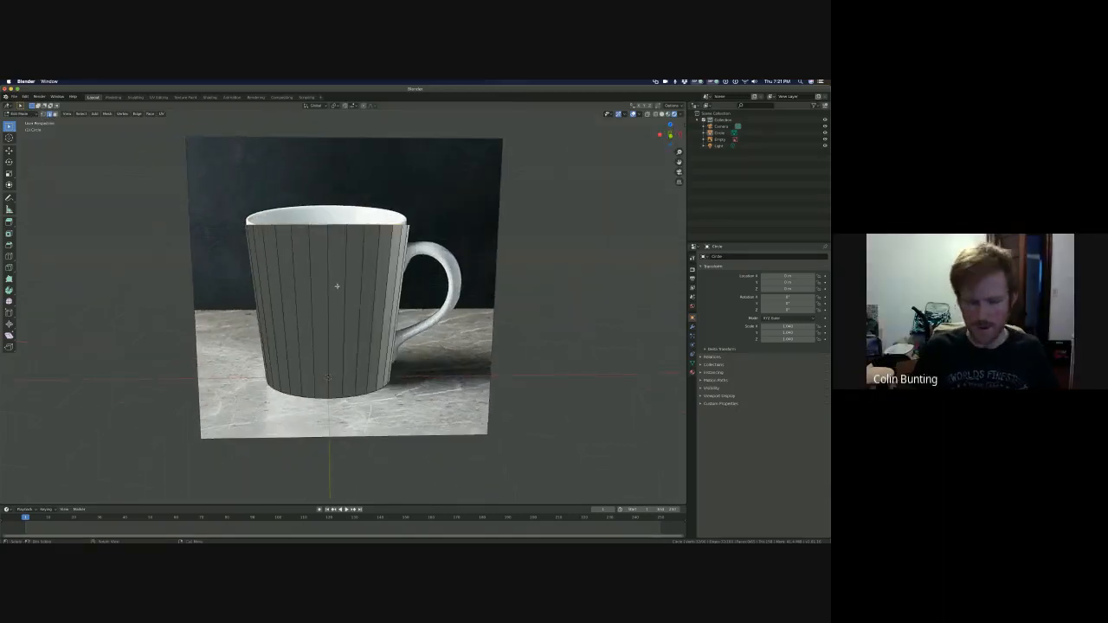
key("KP_1")
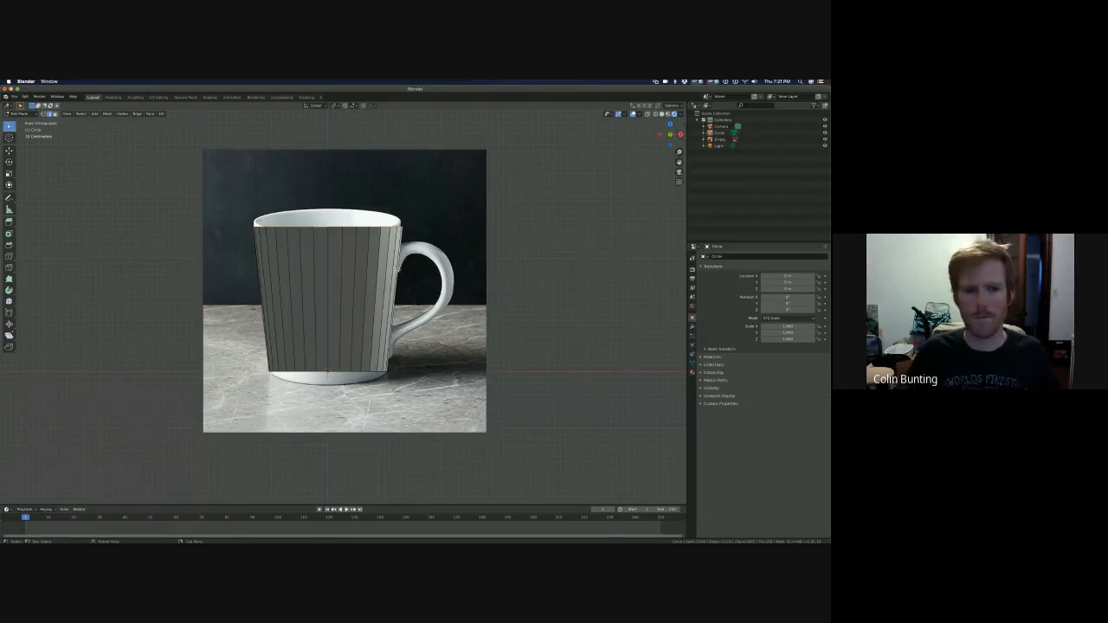
middle_click_drag(327, 374, 325, 376)
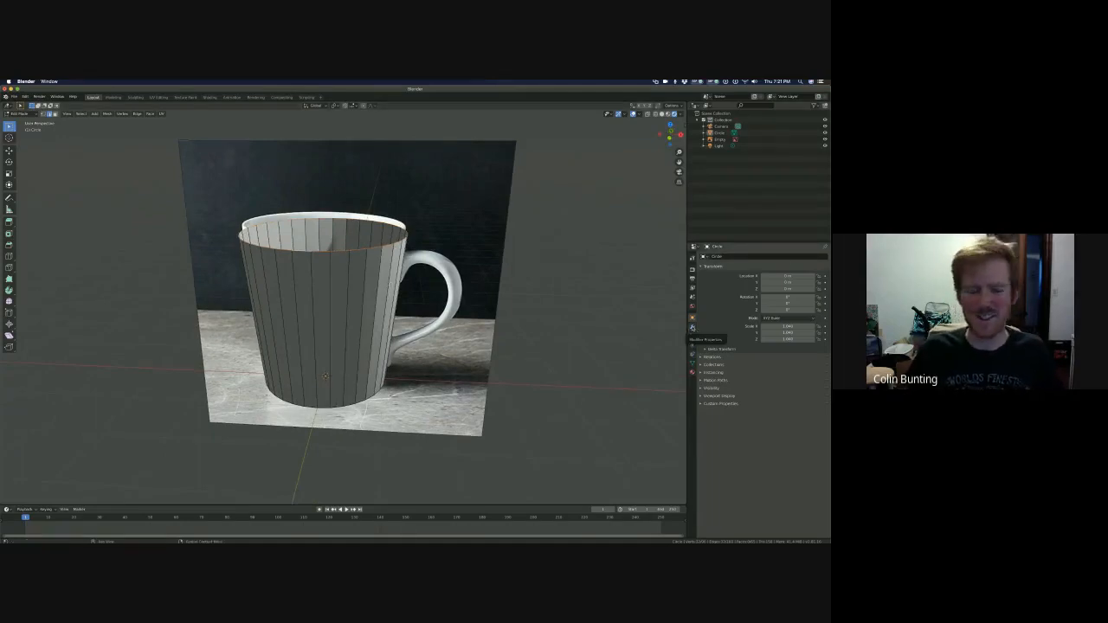
middle_click_drag(294, 290, 294, 290)
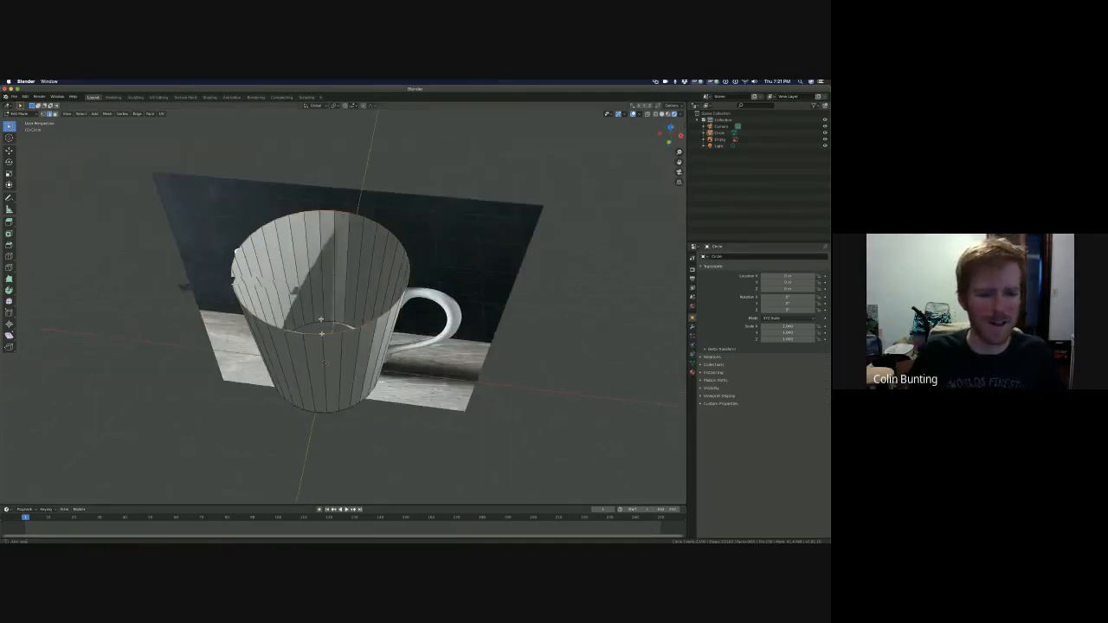
mouse_move(321, 332)
middle_mouse_down()
mouse_move(326, 305)
mouse_move(313, 325)
middle_mouse_up()
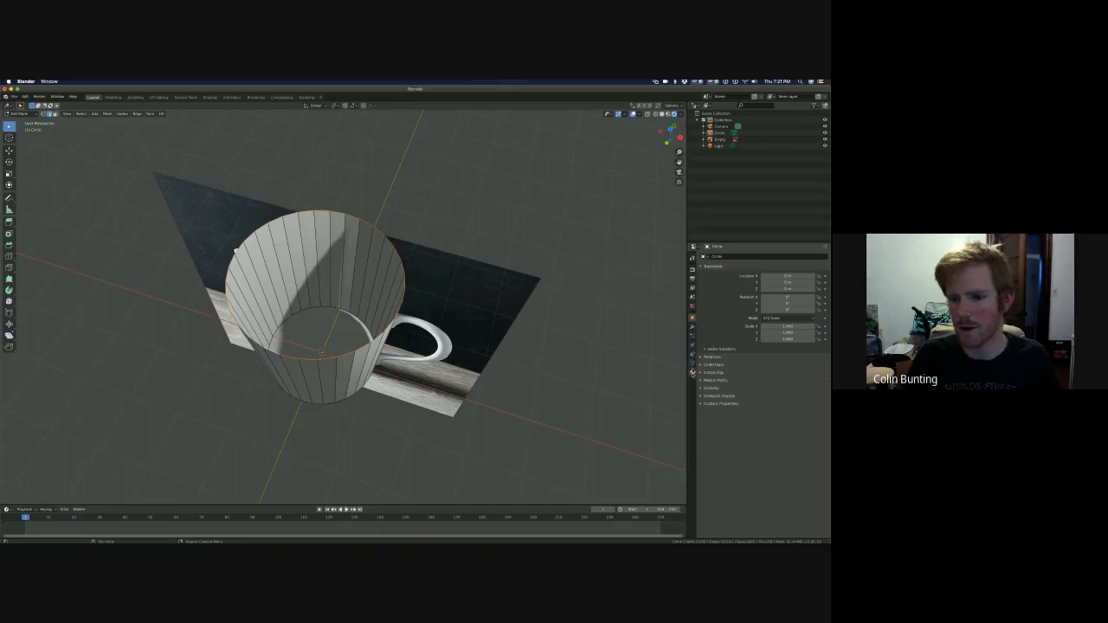
- Browse the cup's property categories and open its modifier properties
left_click(692, 364)
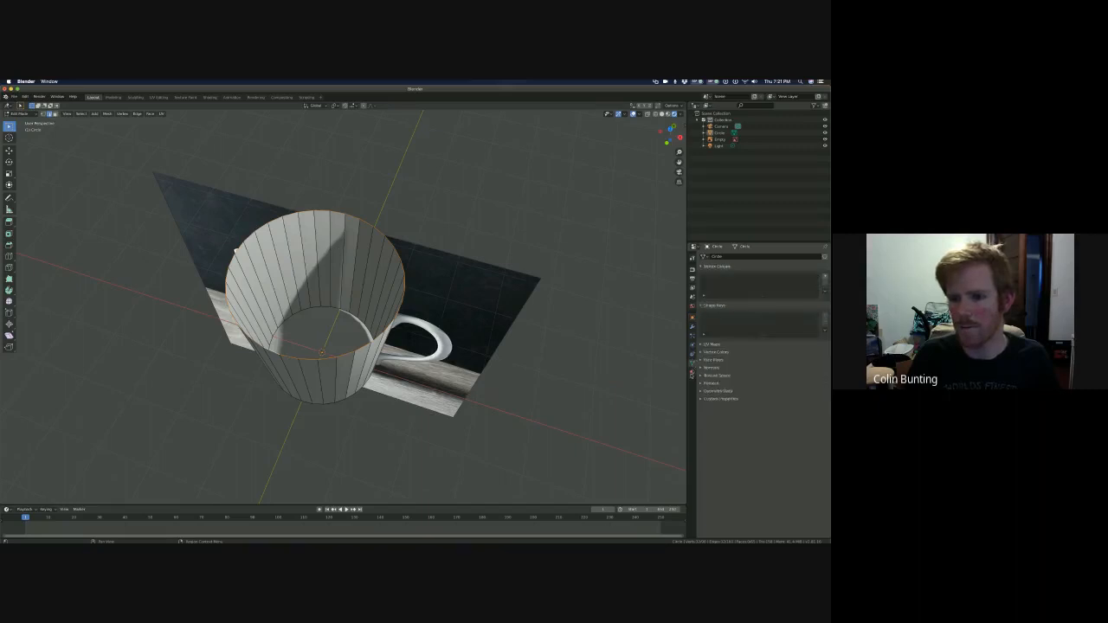
left_click(692, 364)
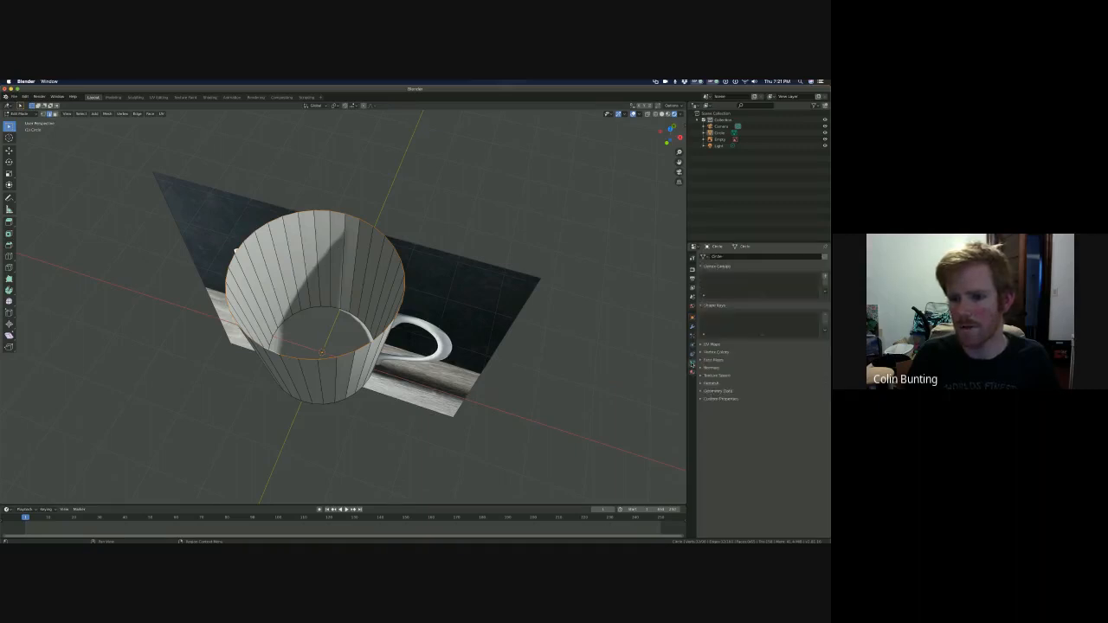
left_click(693, 354)
left_click(692, 345)
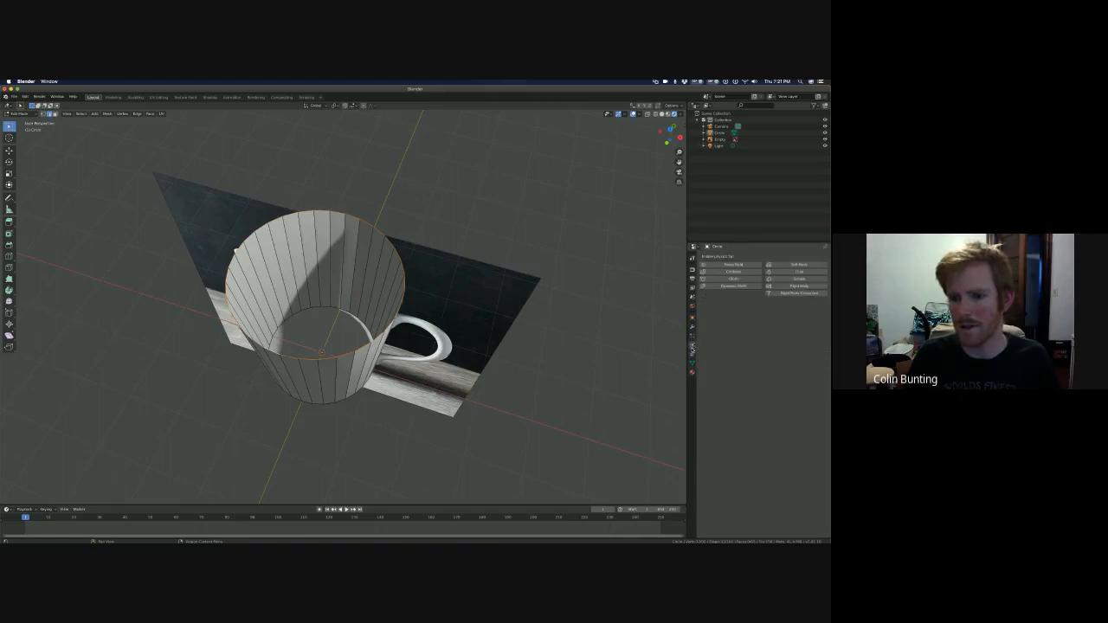
left_click(691, 335)
left_click(692, 327)
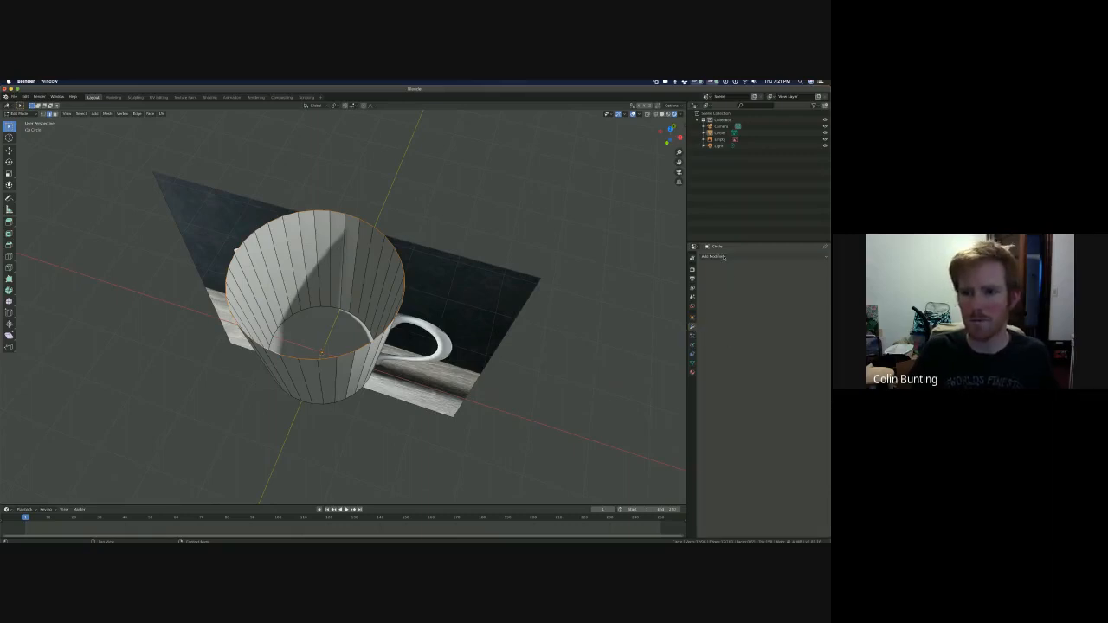
middle_click_drag(376, 423, 385, 388)
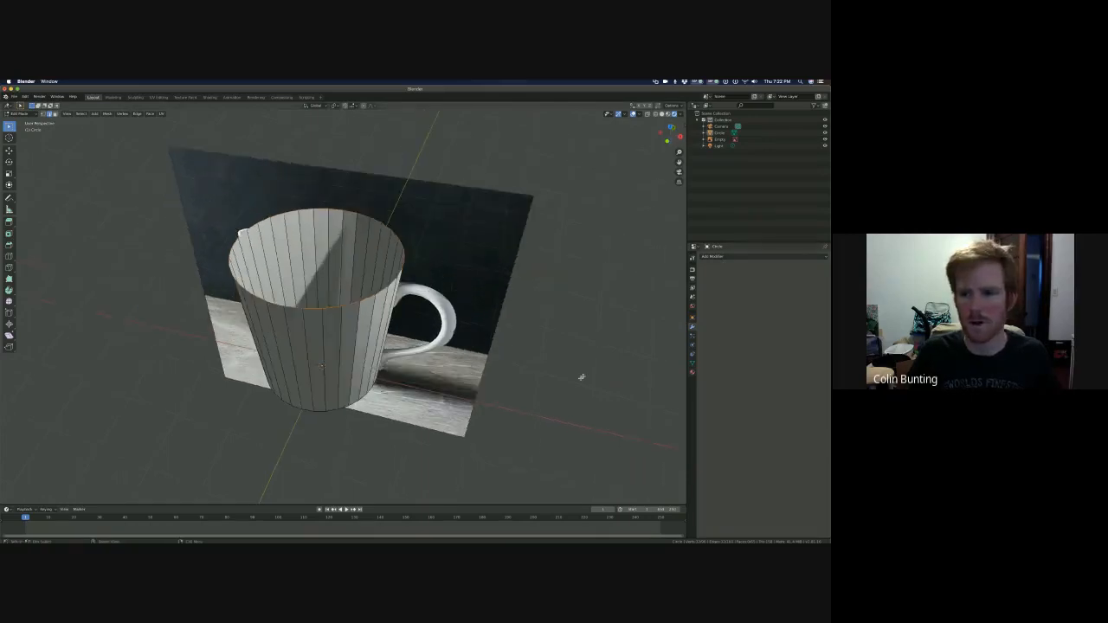
- Add a Solidify modifier to the cup and try out different wall thicknesses
left_click(721, 257)
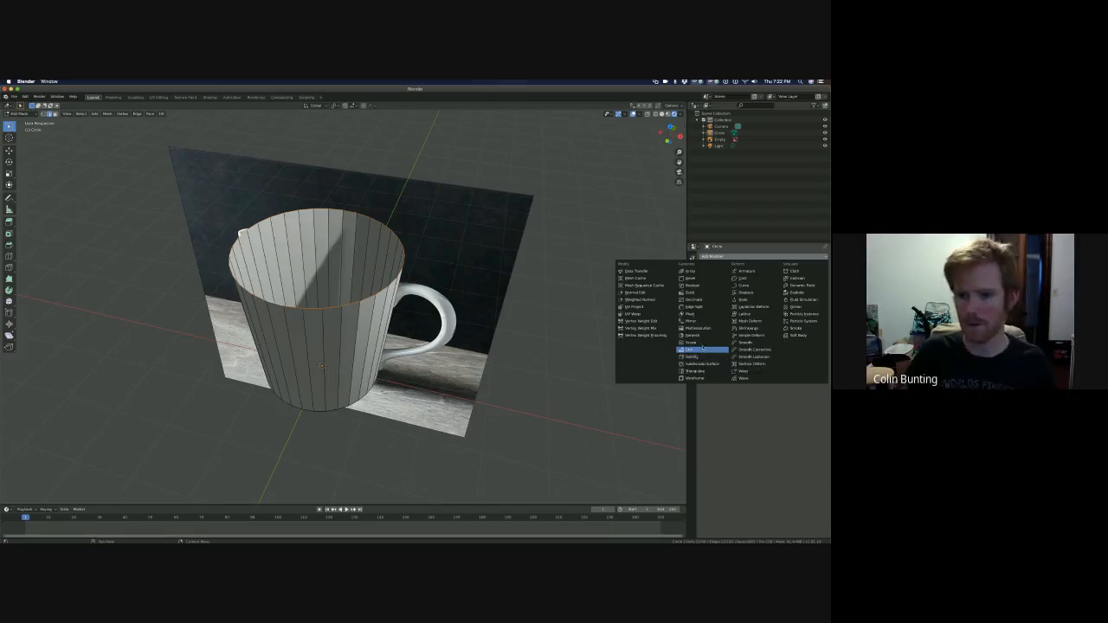
left_click(698, 358)
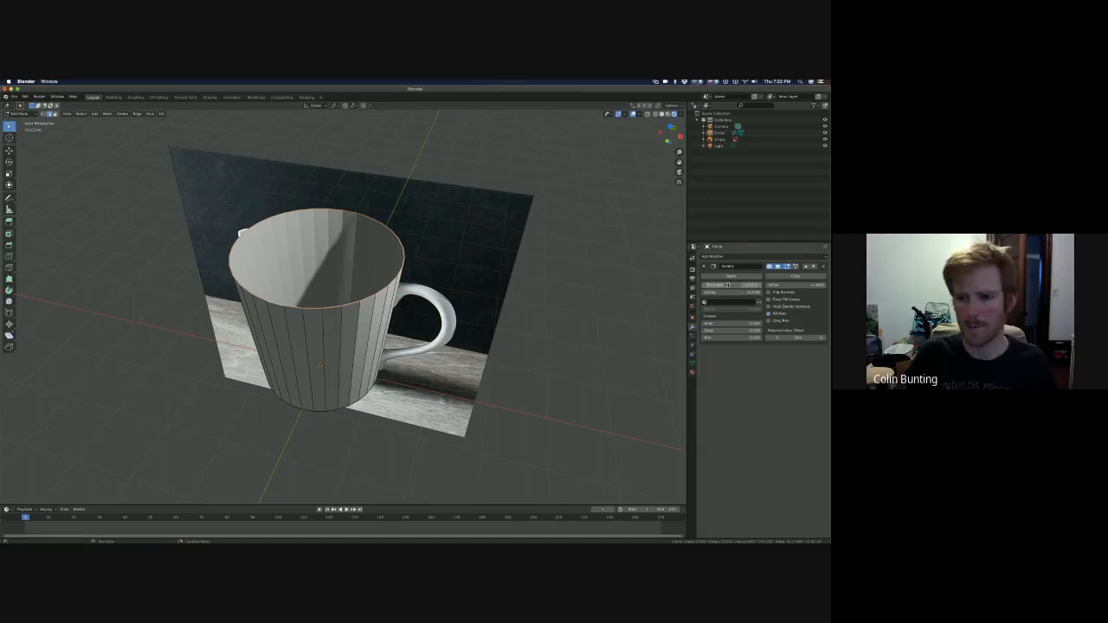
mouse_move(732, 285)
left_mouse_down()
mouse_move(746, 285)
mouse_move(715, 287)
mouse_move(753, 286)
left_mouse_up()
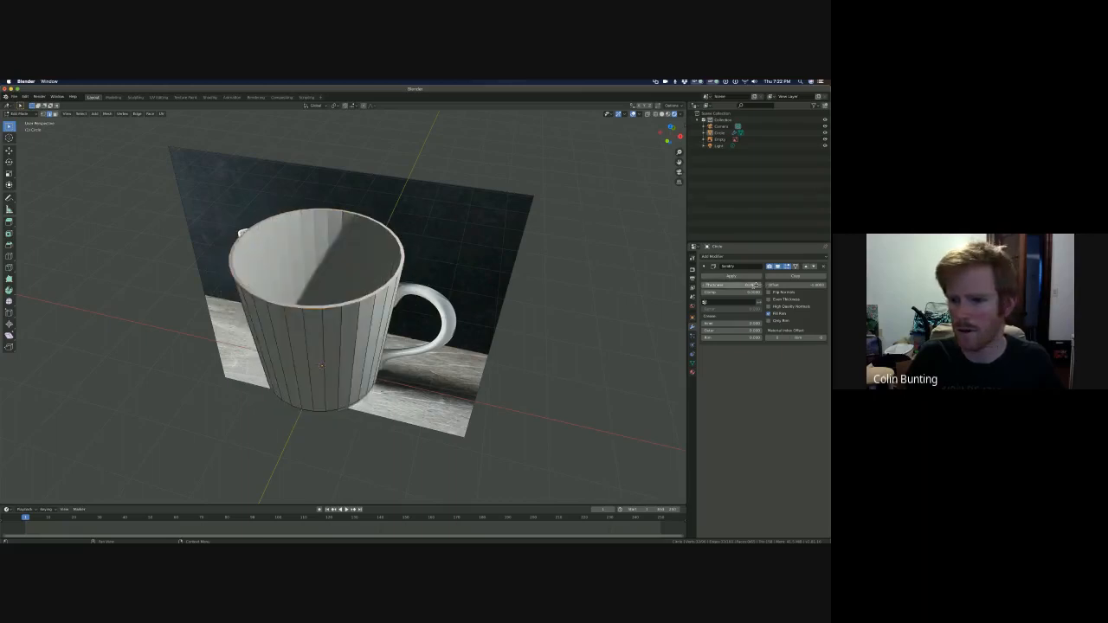
left_click(755, 286)
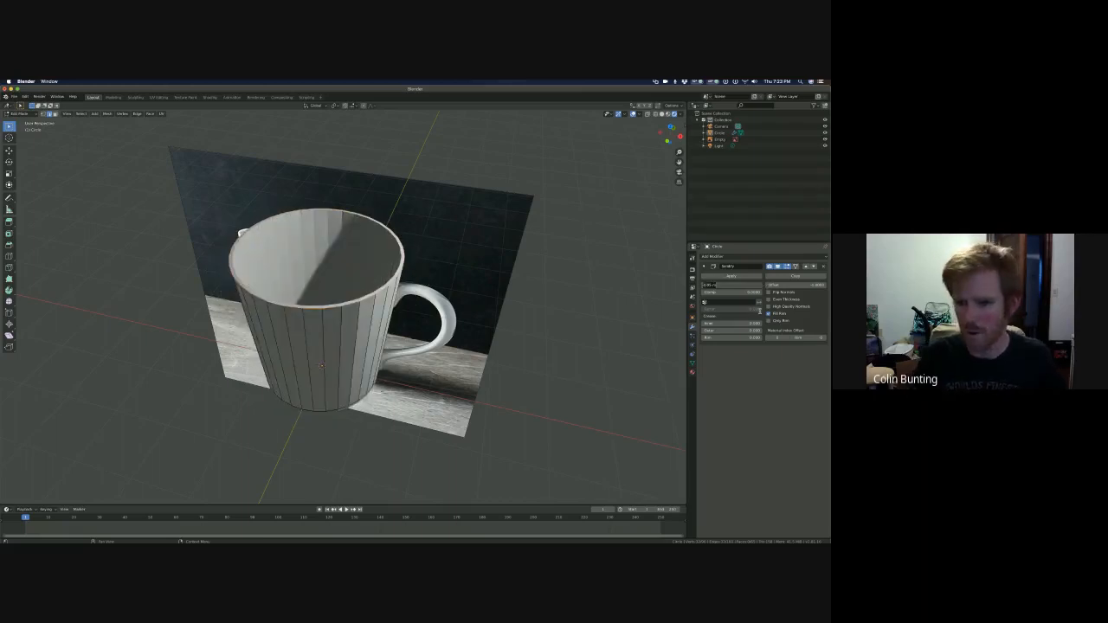
key("Right")
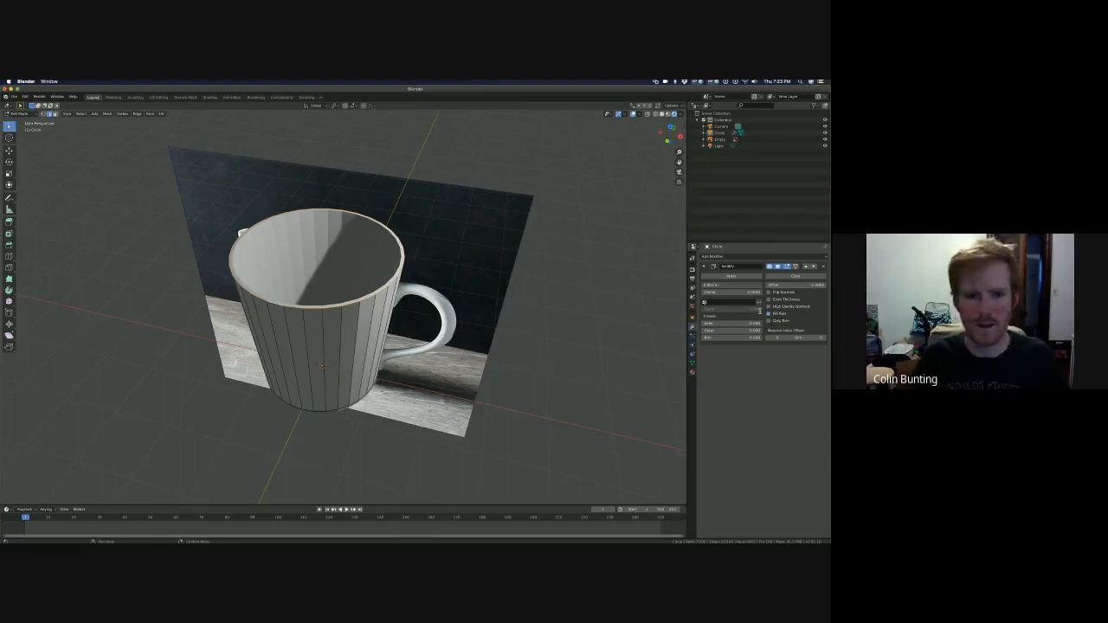
key("Tab")
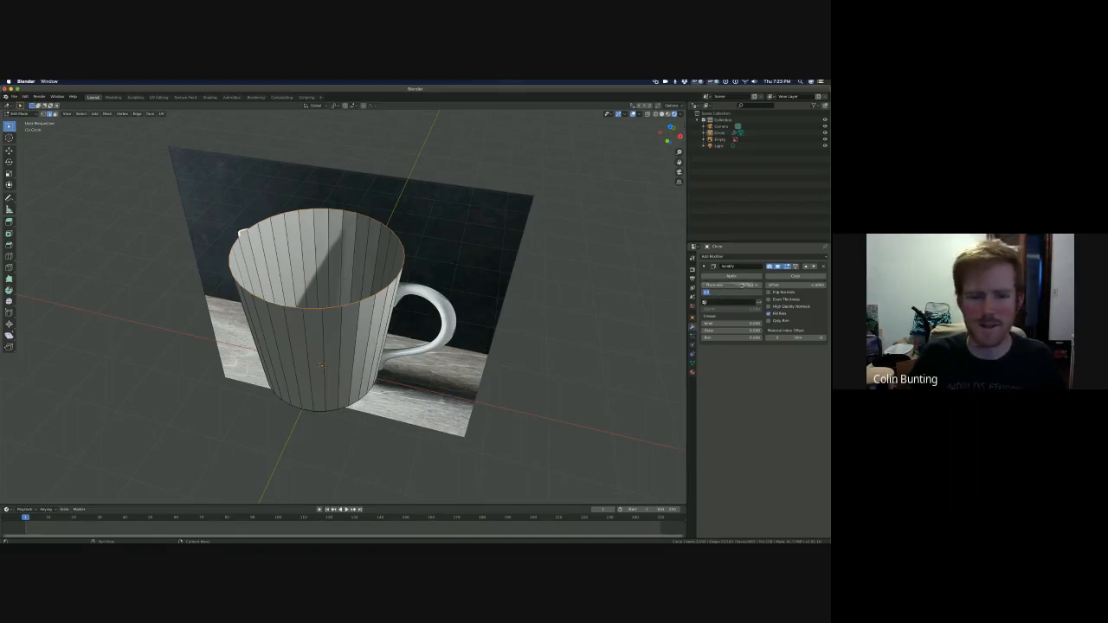
left_click(742, 285)
left_click_drag(742, 285, 741, 285)
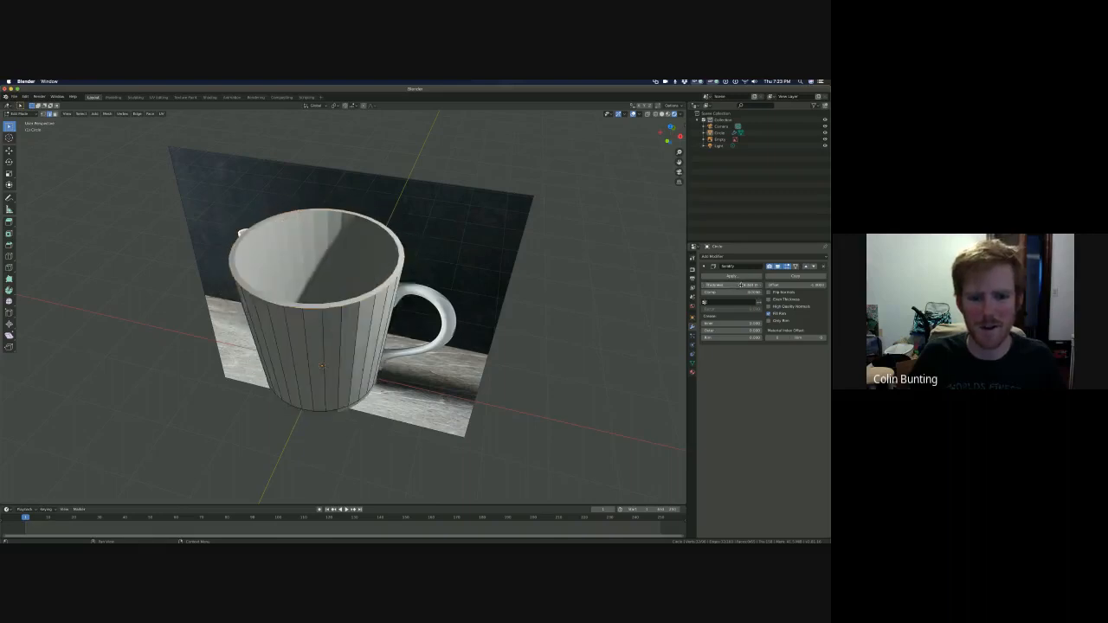
left_click_drag(741, 284, 742, 285)
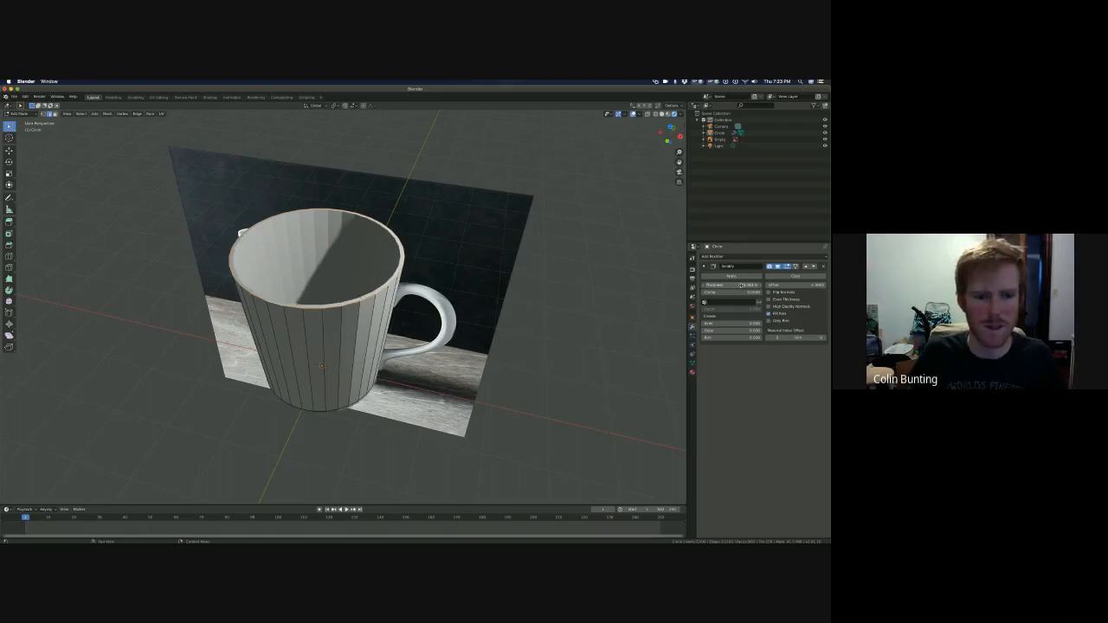
mouse_move(342, 381)
middle_mouse_down()
mouse_move(361, 378)
mouse_move(372, 329)
mouse_move(397, 336)
mouse_move(388, 375)
mouse_move(370, 376)
mouse_move(352, 398)
middle_mouse_up()
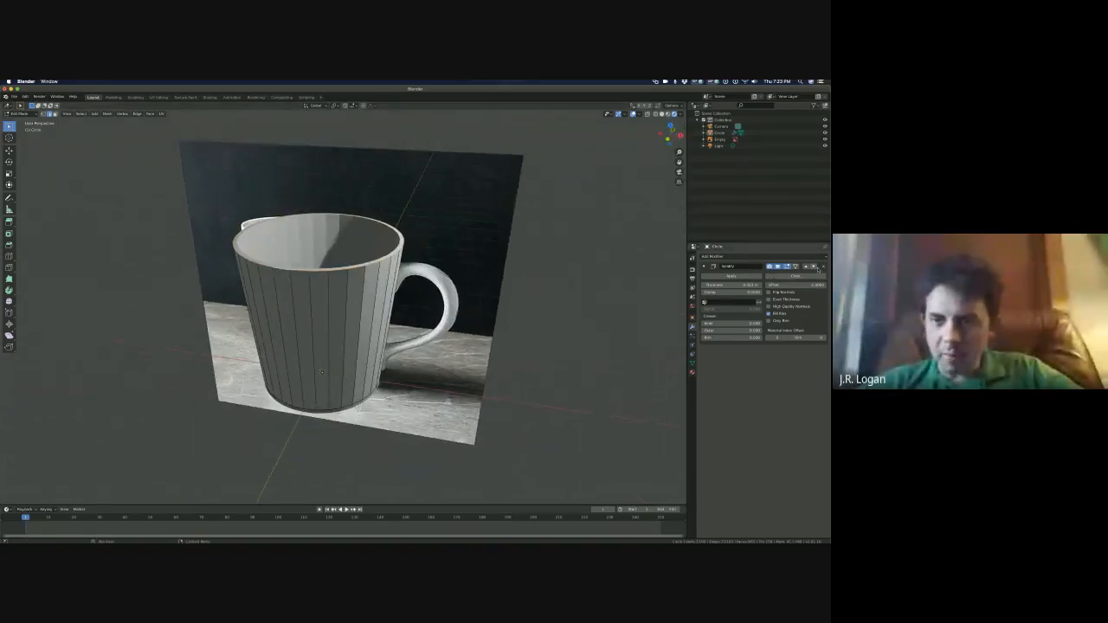
- Remove the Solidify modifier from the cup, and repeat adding and removing it to demonstrate the procedure
left_click(823, 267)
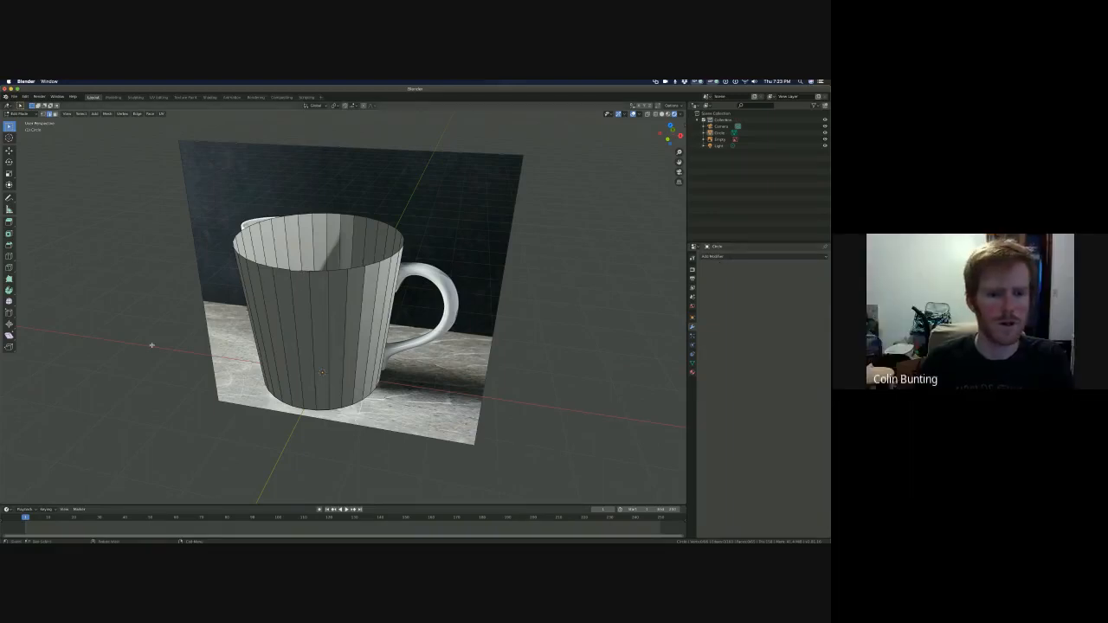
left_click(720, 257)
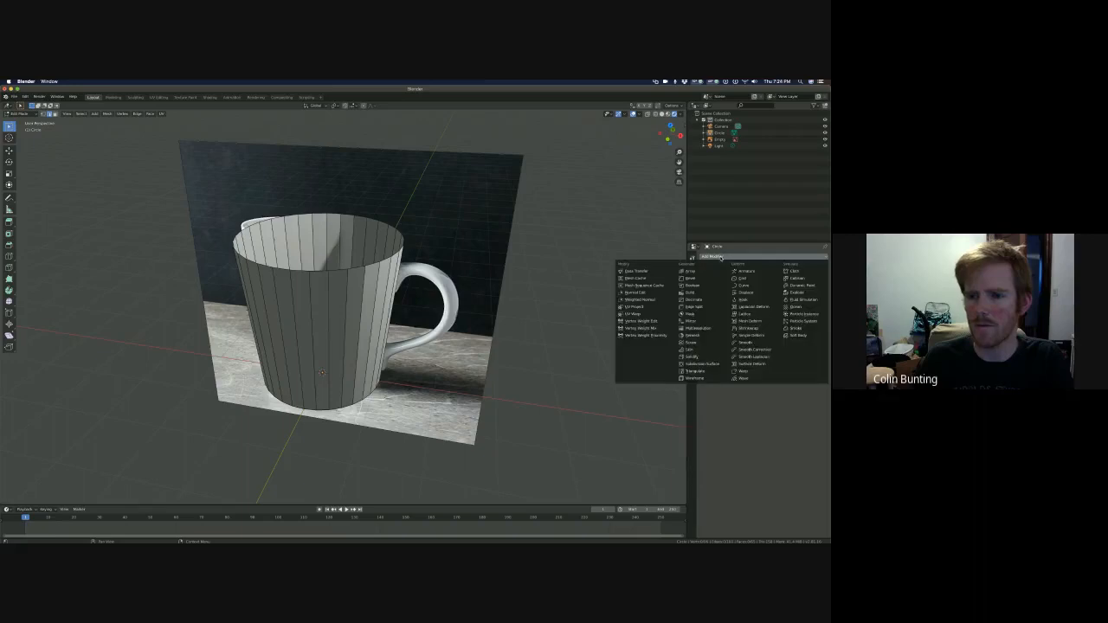
left_click(706, 356)
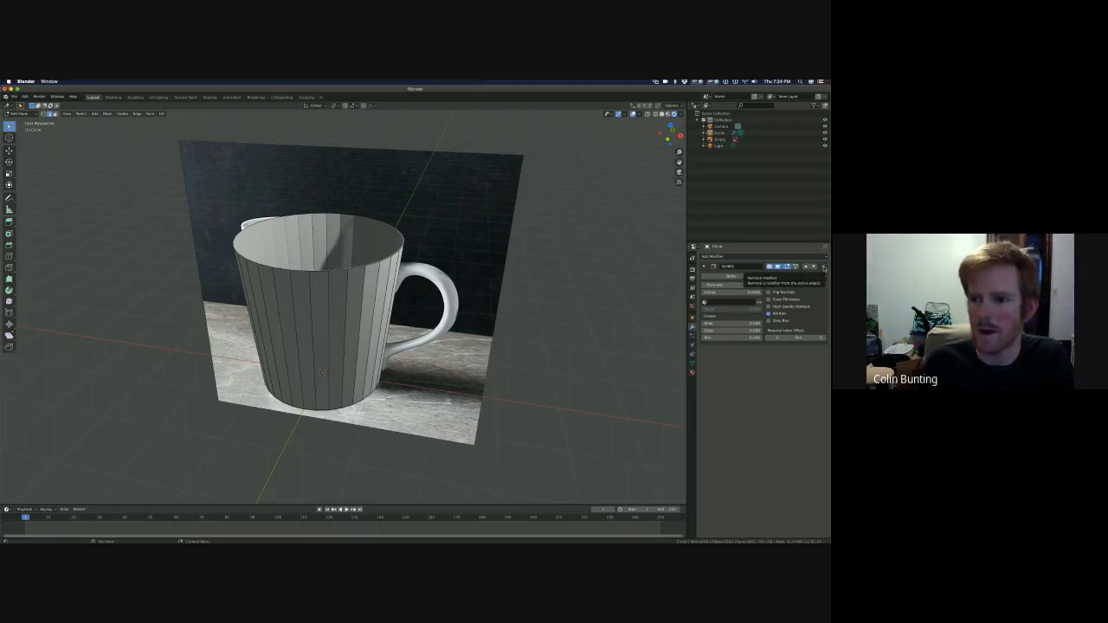
left_click(823, 268)
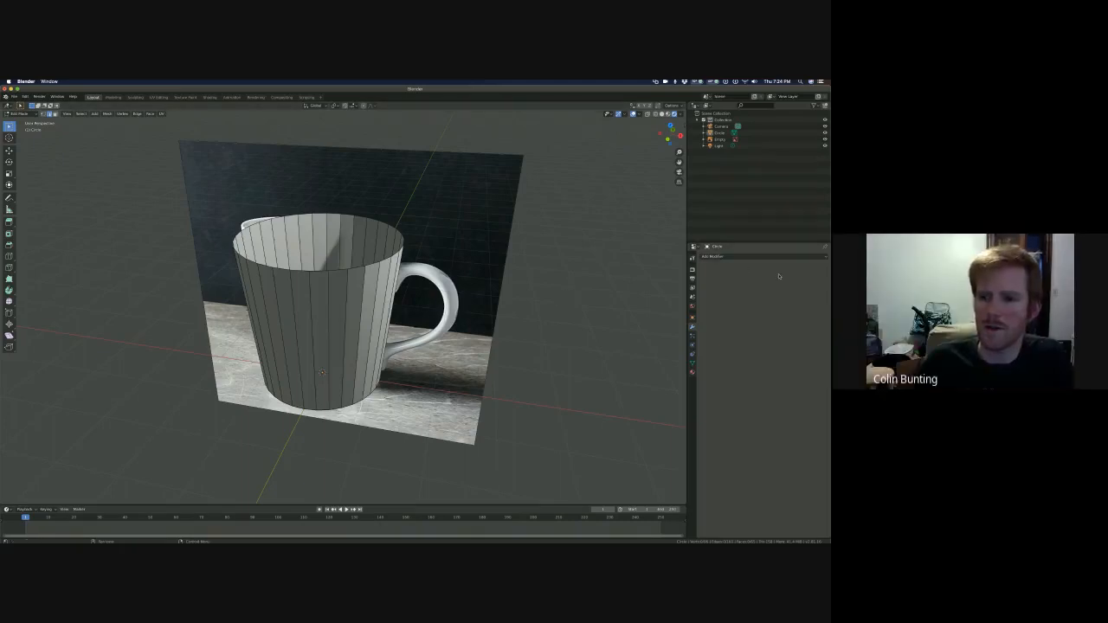
left_click(723, 258)
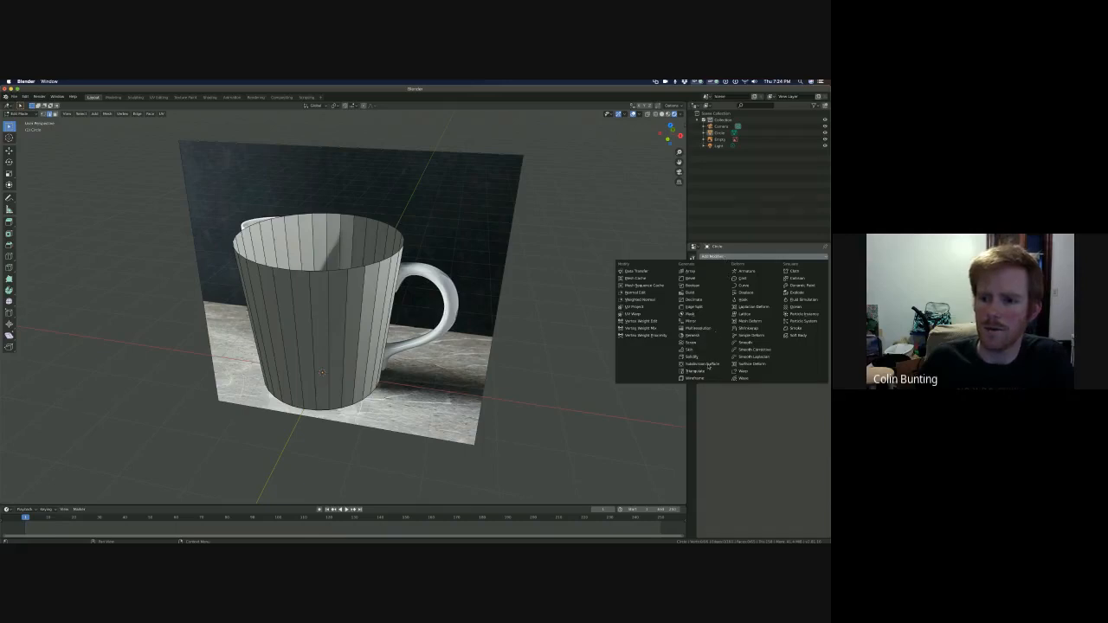
left_click(708, 357)
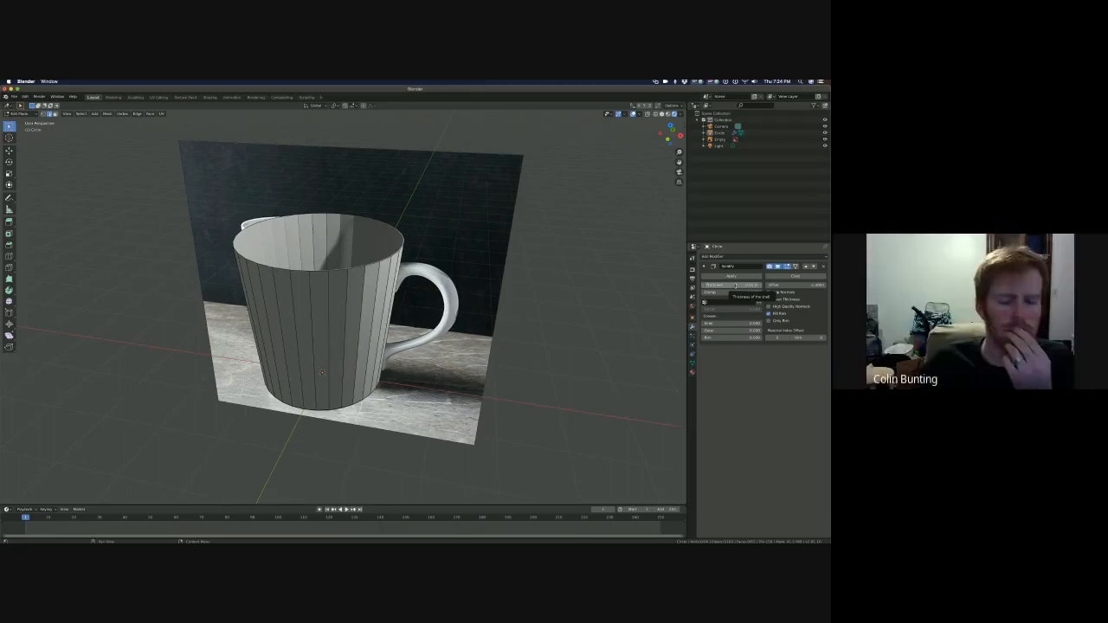
left_click(823, 267)
middle_click_drag(293, 385, 310, 317)
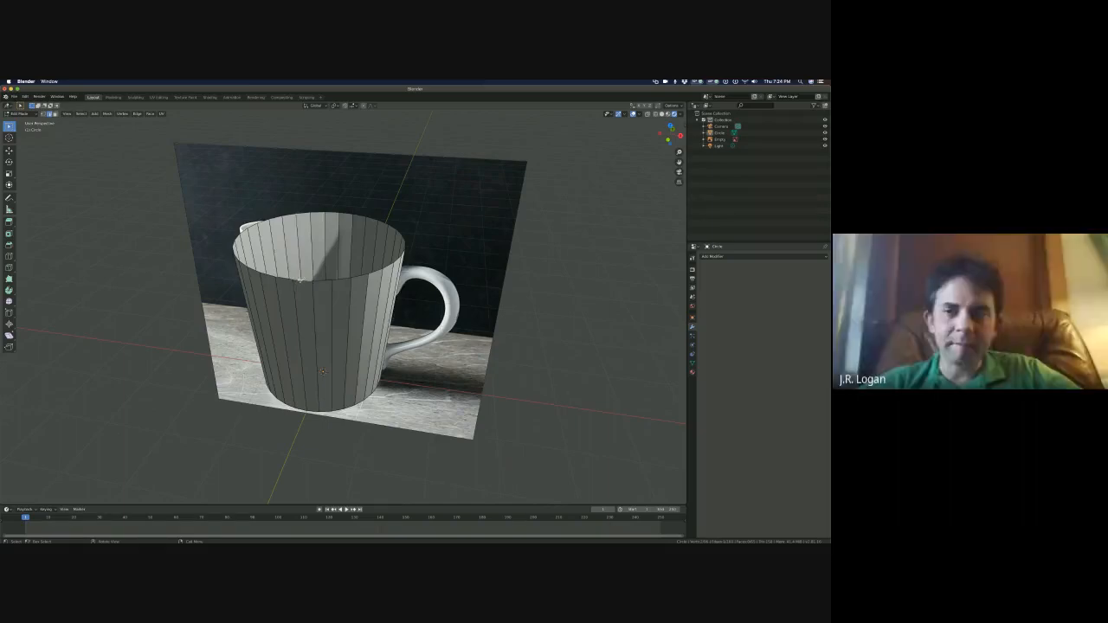
- Add a Solidify modifier to the cup and set its thickness to about 0.07 m
left_click(727, 257)
left_click(701, 365)
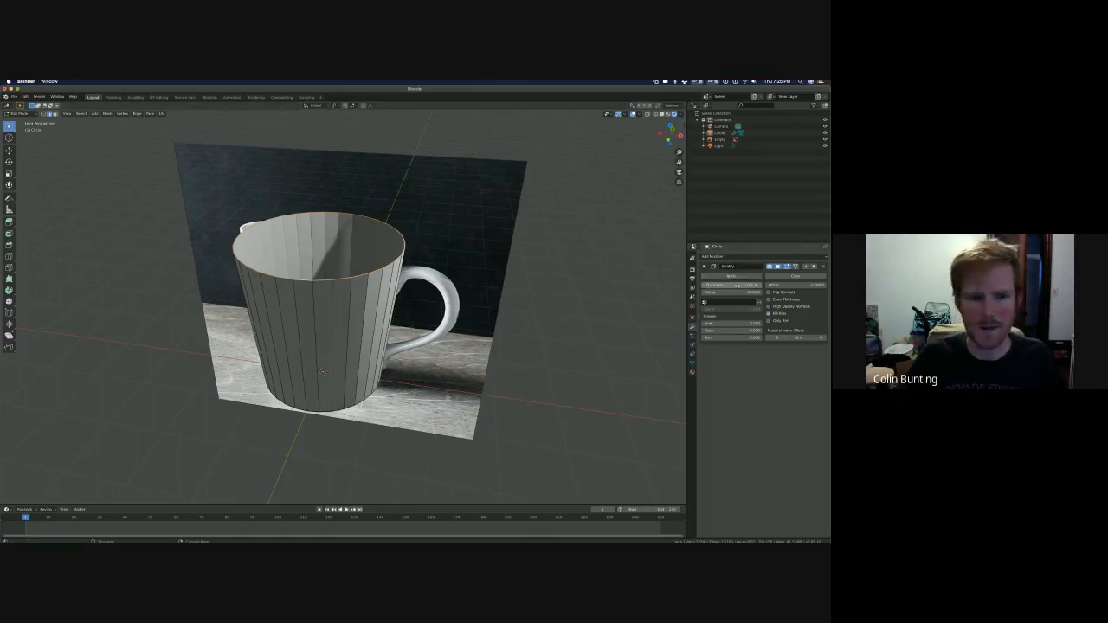
mouse_move(741, 285)
left_mouse_down()
mouse_move(750, 285)
mouse_move(740, 285)
left_mouse_up()
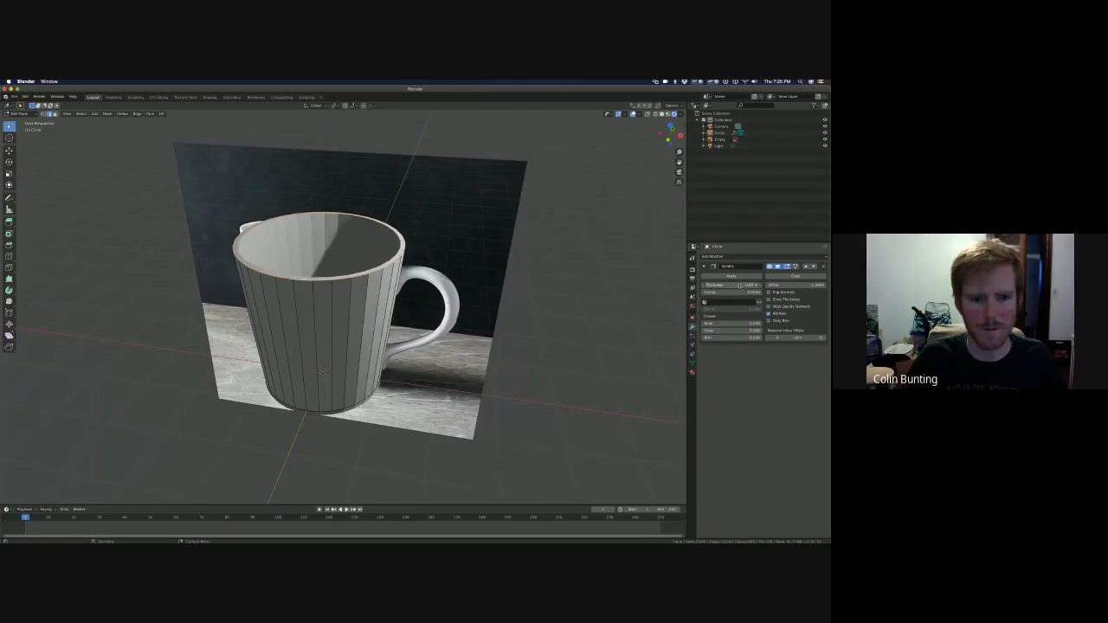
- Examine the thickened cup's walls and base from below, from the side and from above
middle_click_drag(554, 333, 349, 325)
scroll(349, 326, "down", 3)
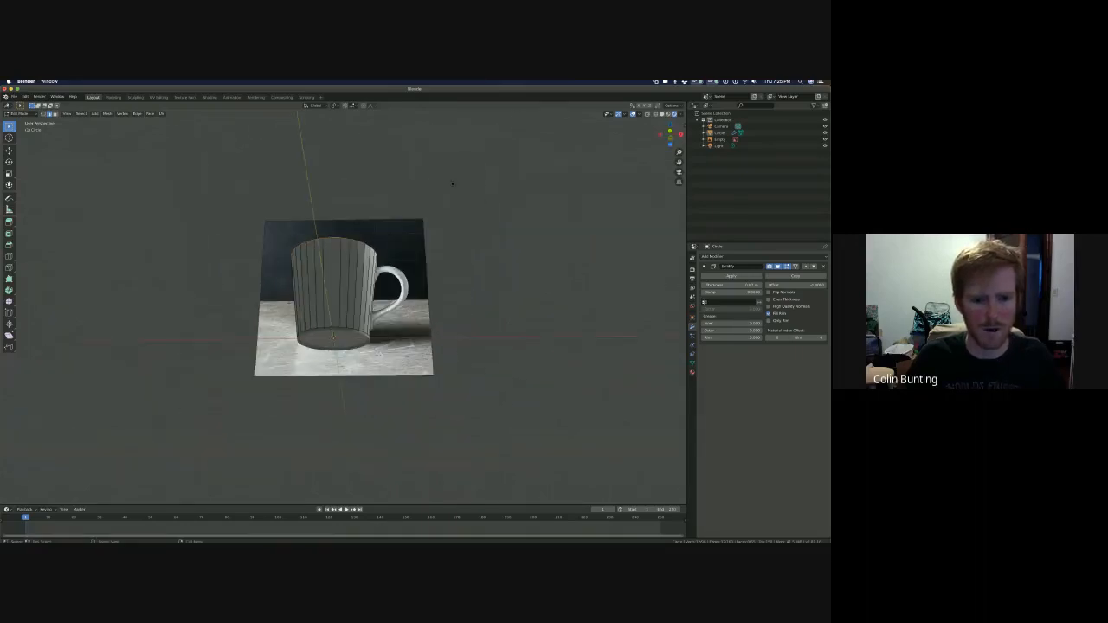
scroll(349, 326, "up", 3)
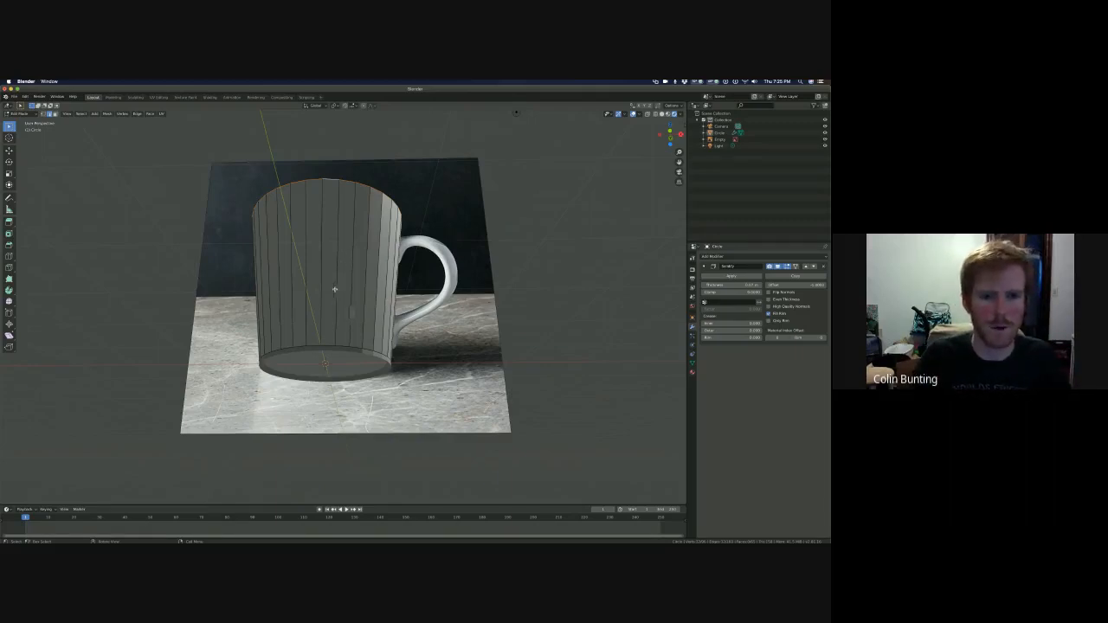
middle_click_drag(331, 293, 390, 297)
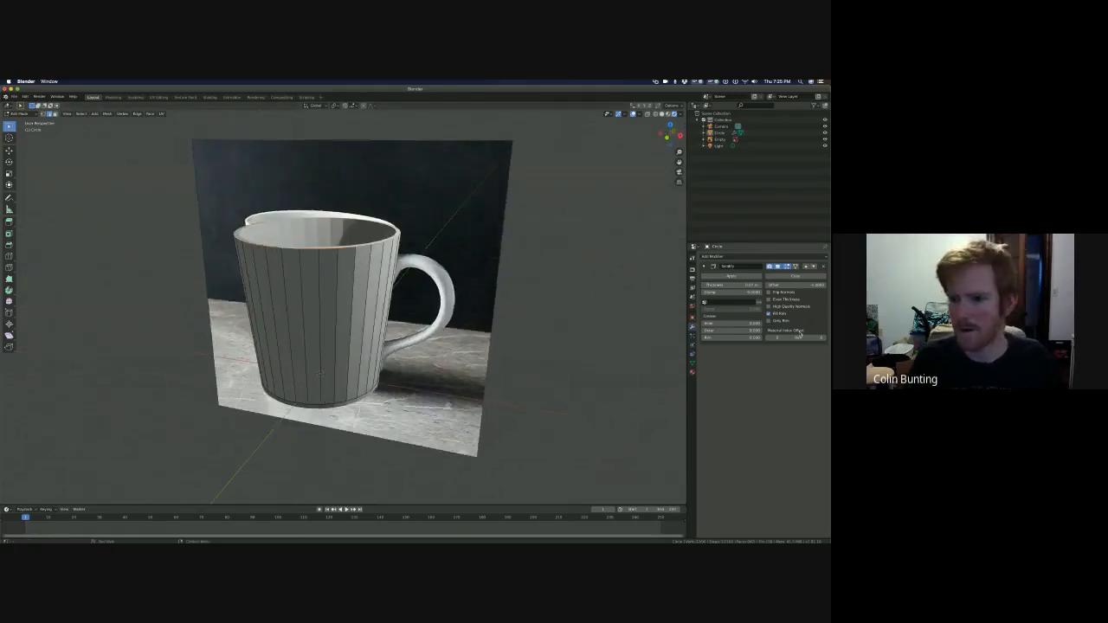
left_click(622, 351)
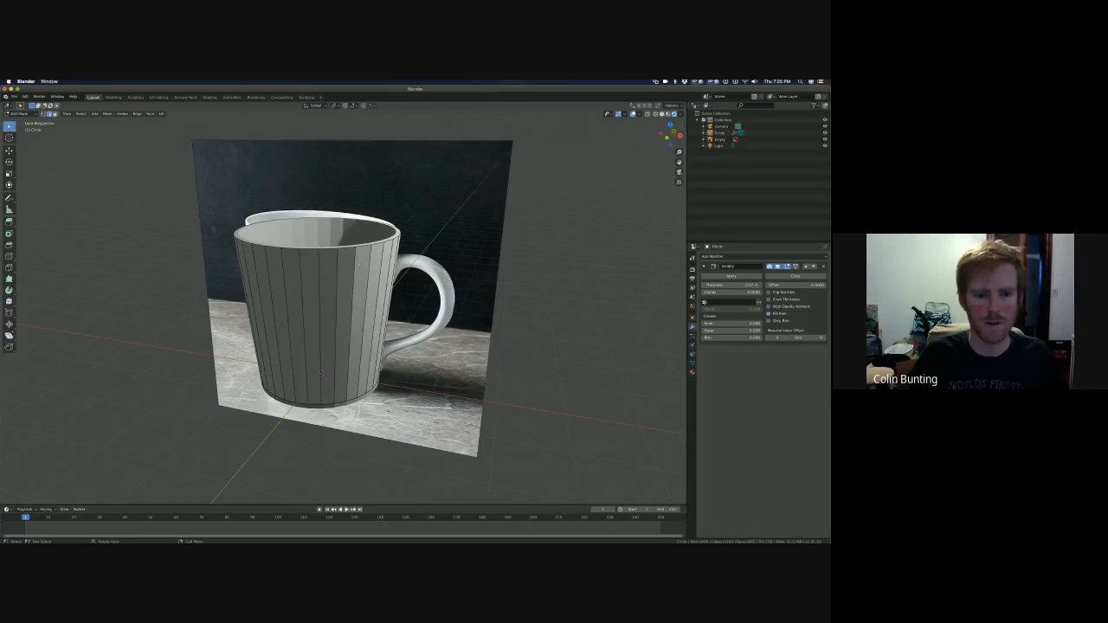
middle_click_drag(389, 329, 407, 335)
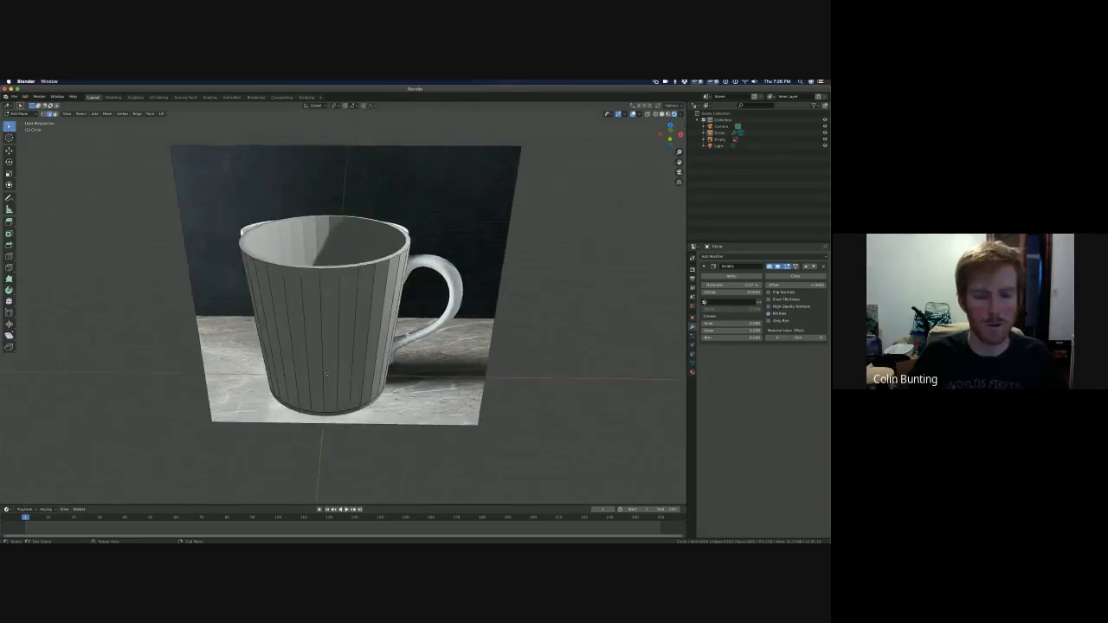
middle_click_drag(326, 376, 360, 346)
scroll(361, 345, "up", 2)
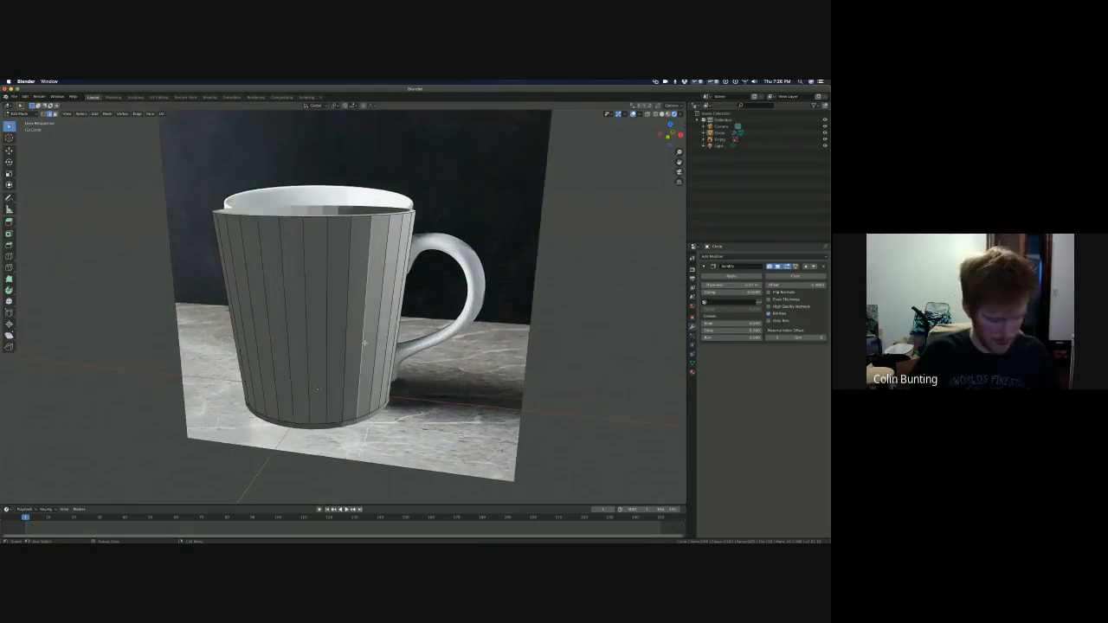
- Add a horizontal loop cut around the lower part of the cup and scale it outward into a wide bulge
key("ctrl+r")
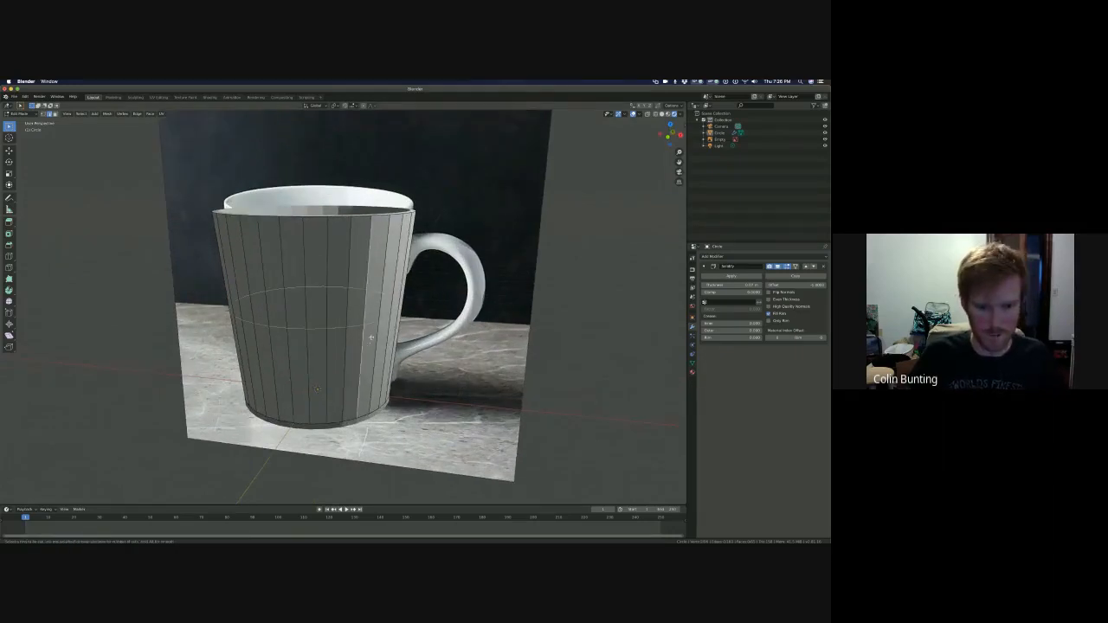
left_click(365, 340)
left_click(344, 354)
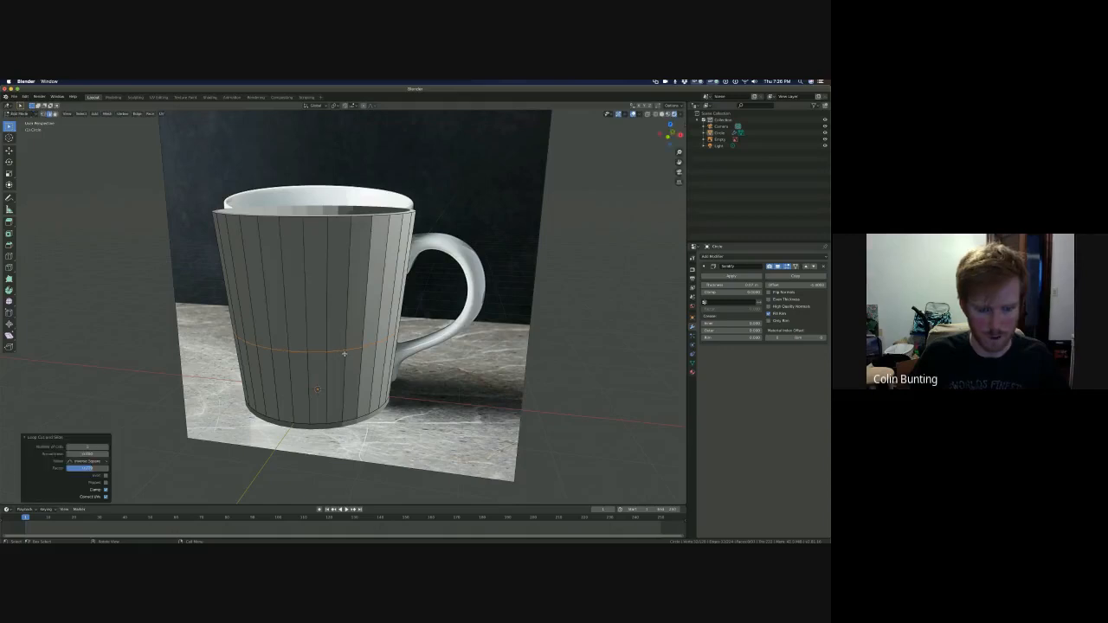
key("s")
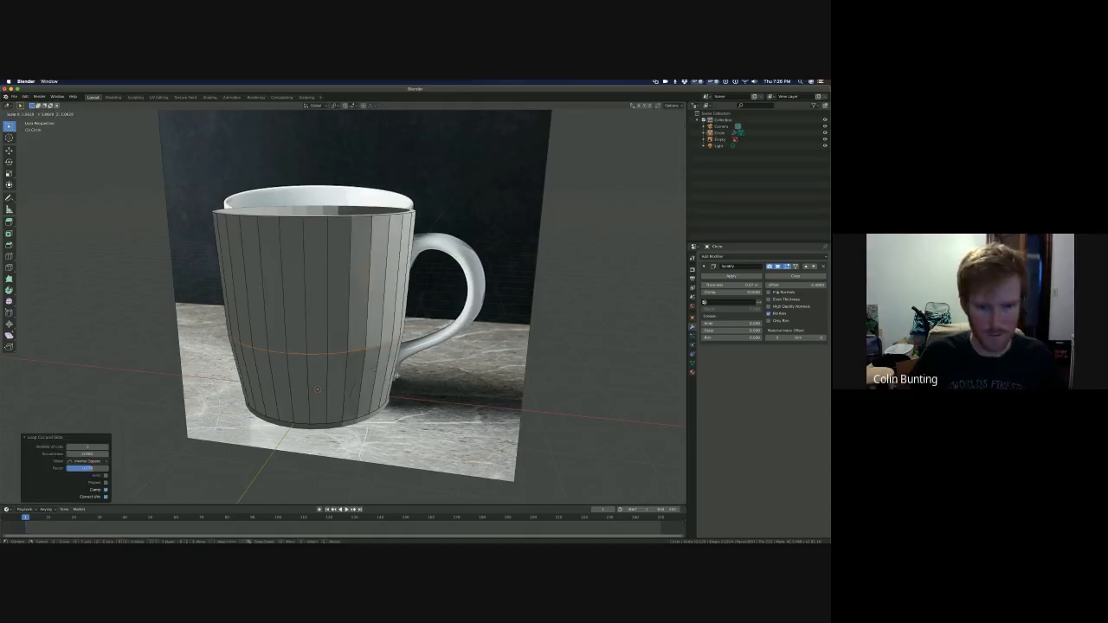
left_click(384, 355)
- Try to apply the Solidify modifier to the bulging cup while in Edit Mode
middle_click_drag(383, 354, 321, 372)
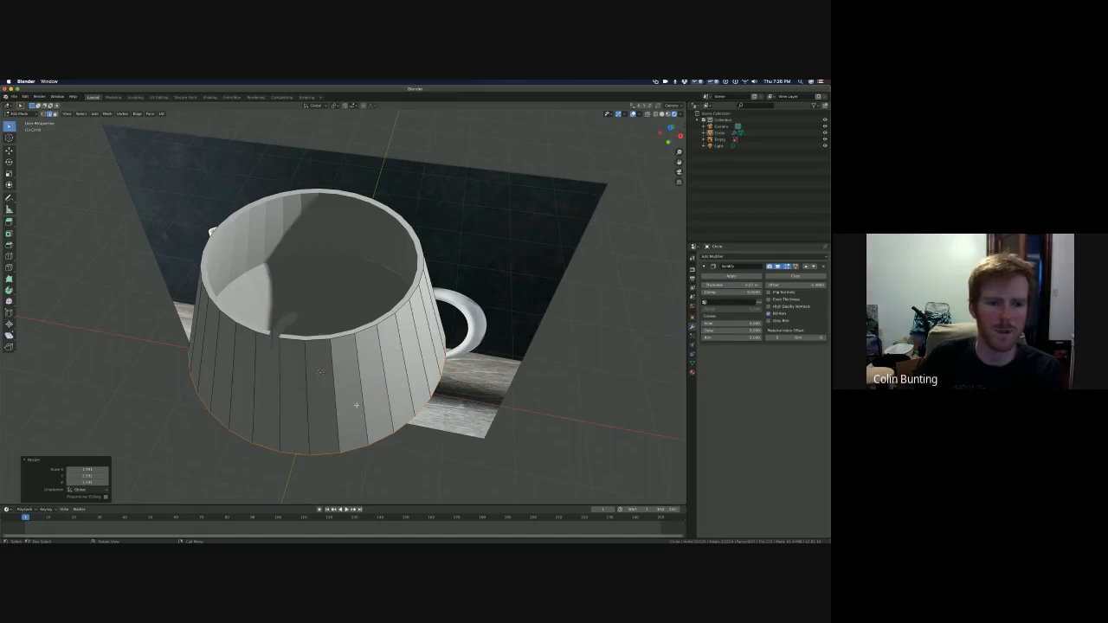
middle_click_drag(341, 421, 236, 272)
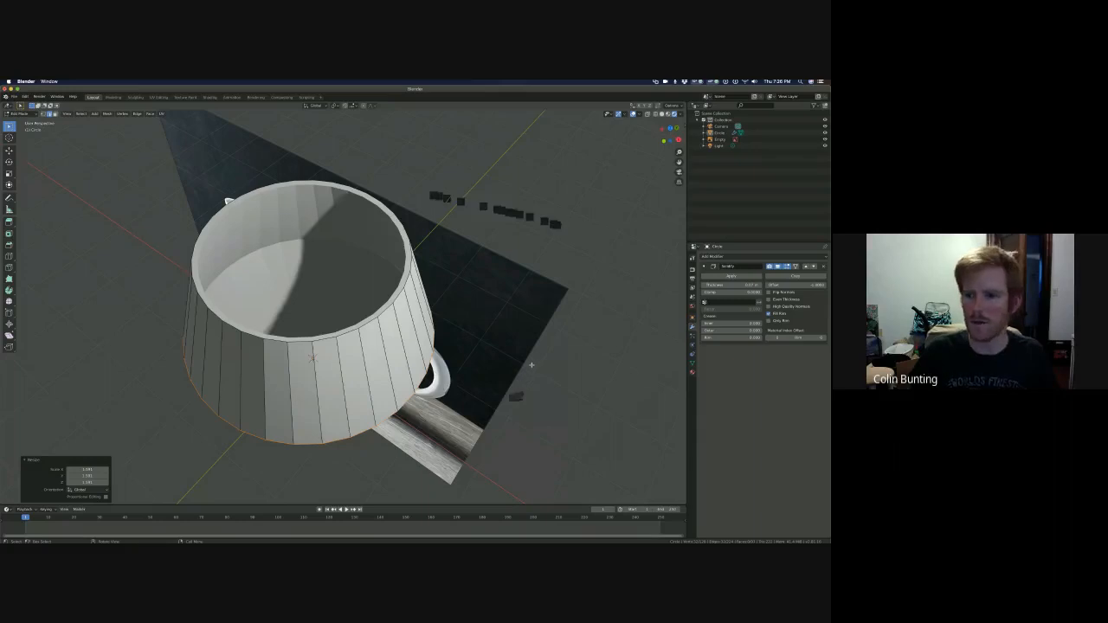
key("KP_0")
left_click(741, 277)
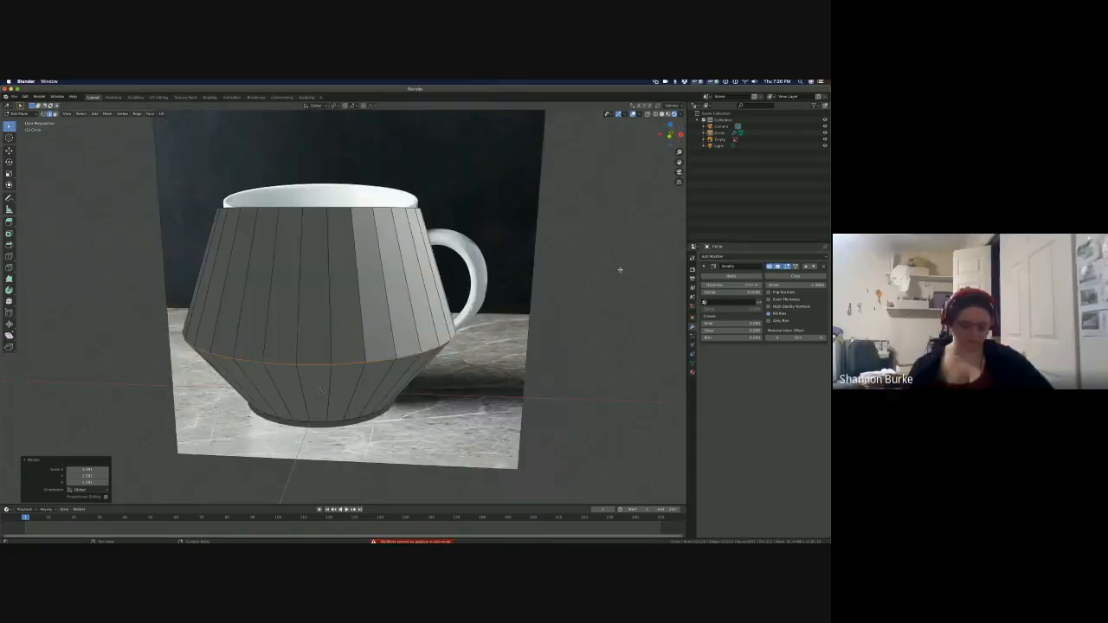
- Apply the Solidify modifier to the bulging cup in Object Mode and reopen its mesh in Edit Mode
key("Tab")
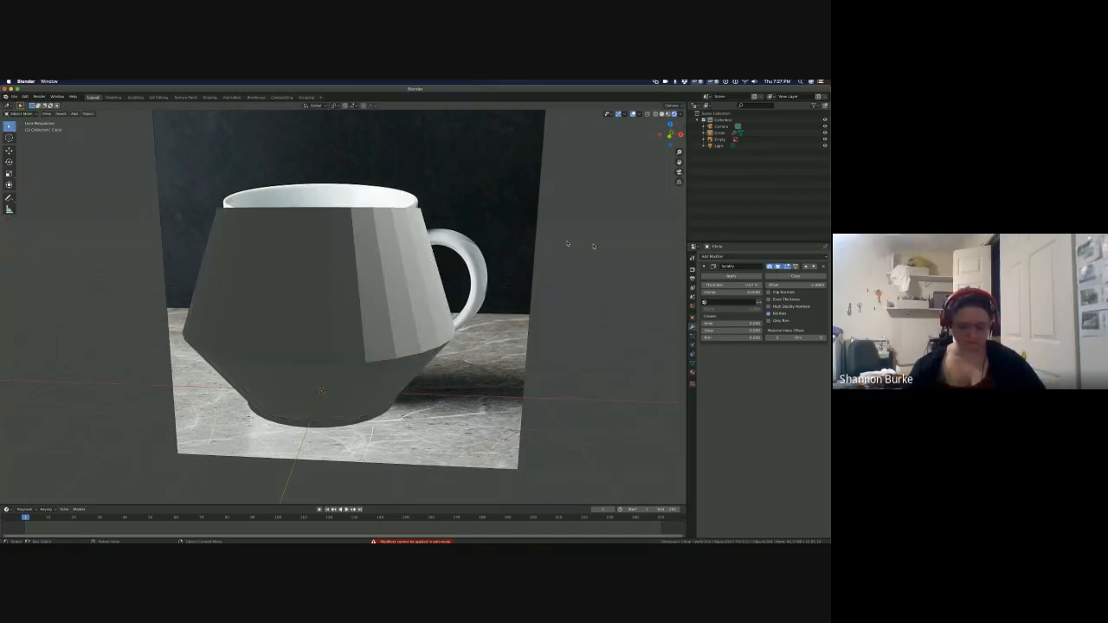
left_click(736, 277)
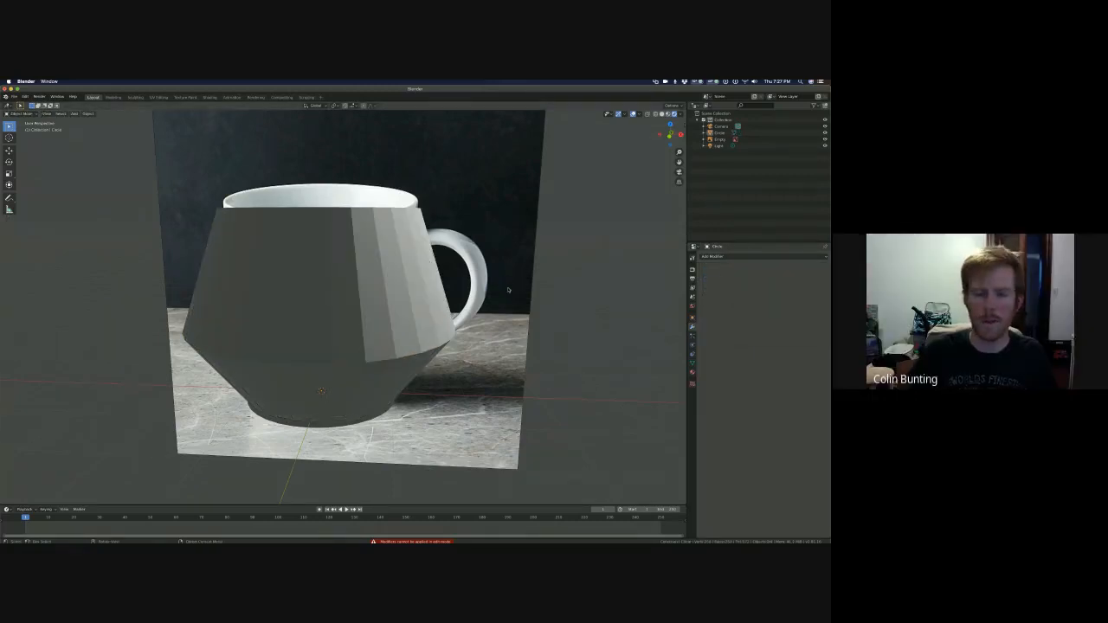
middle_click_drag(499, 283, 288, 318)
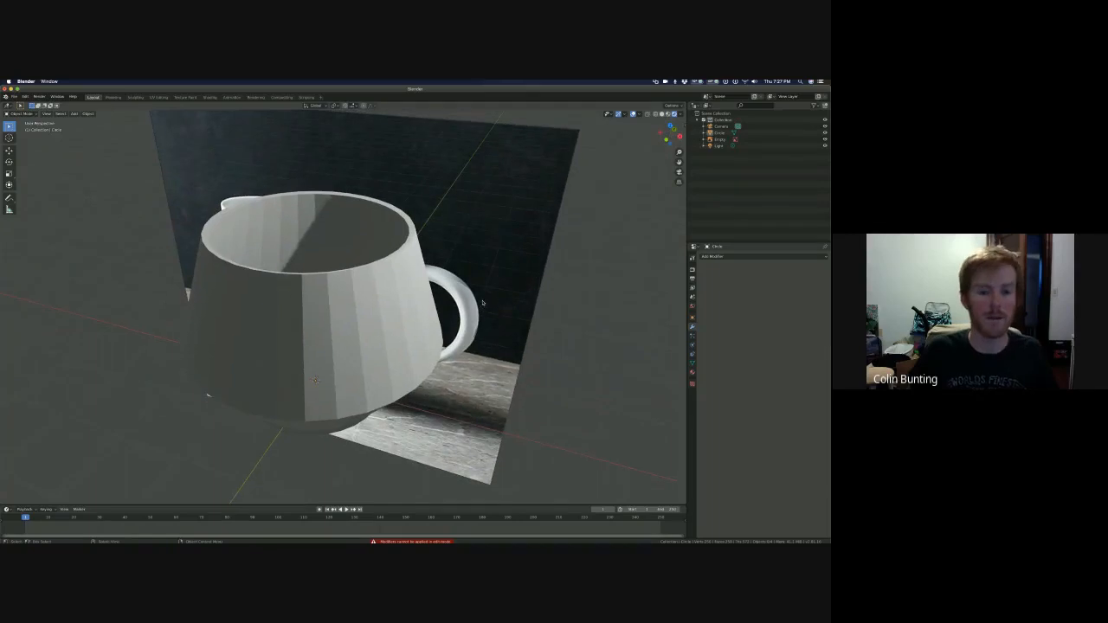
left_click(264, 324)
key("Tab")
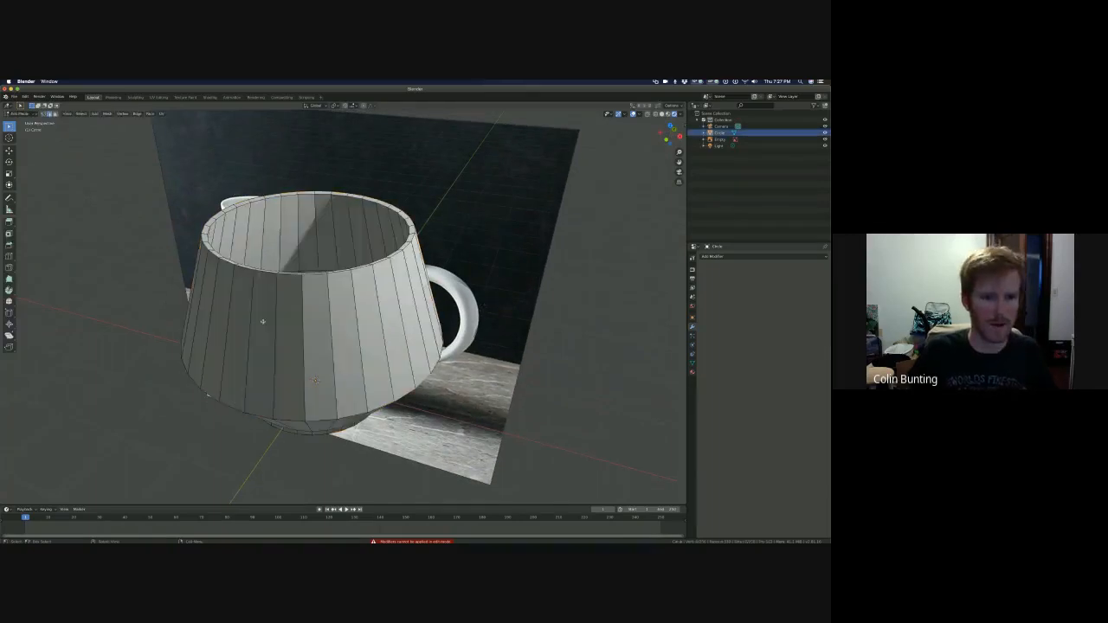
- Scale the outer edge loop around the cup's bulge outward to widen it
middle_click_drag(346, 326, 337, 366)
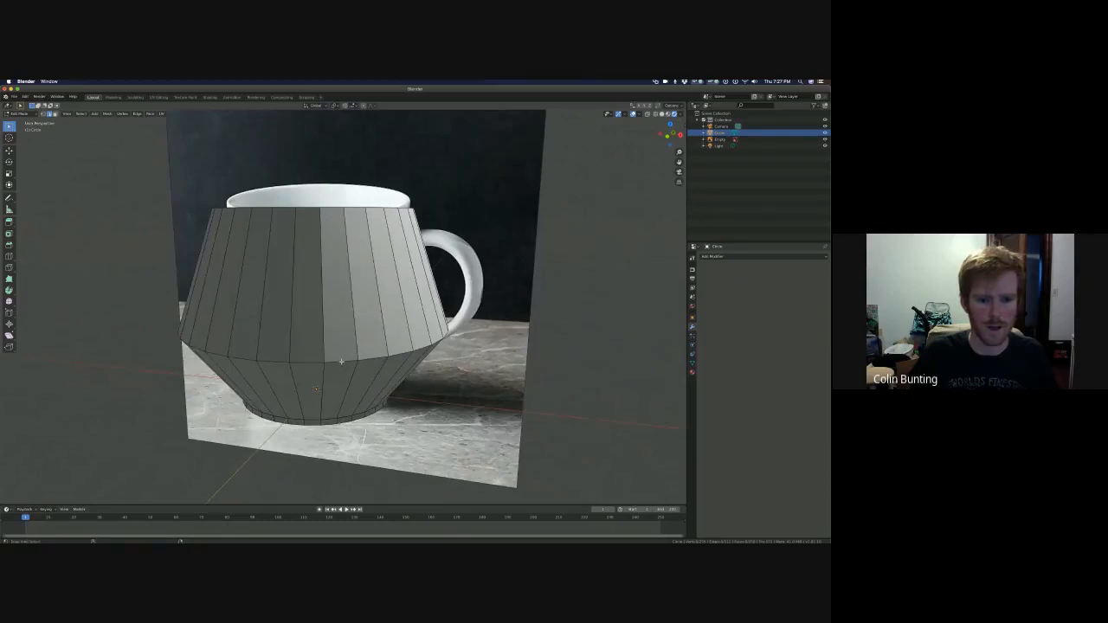
left_click(341, 362, "alt")
key("s")
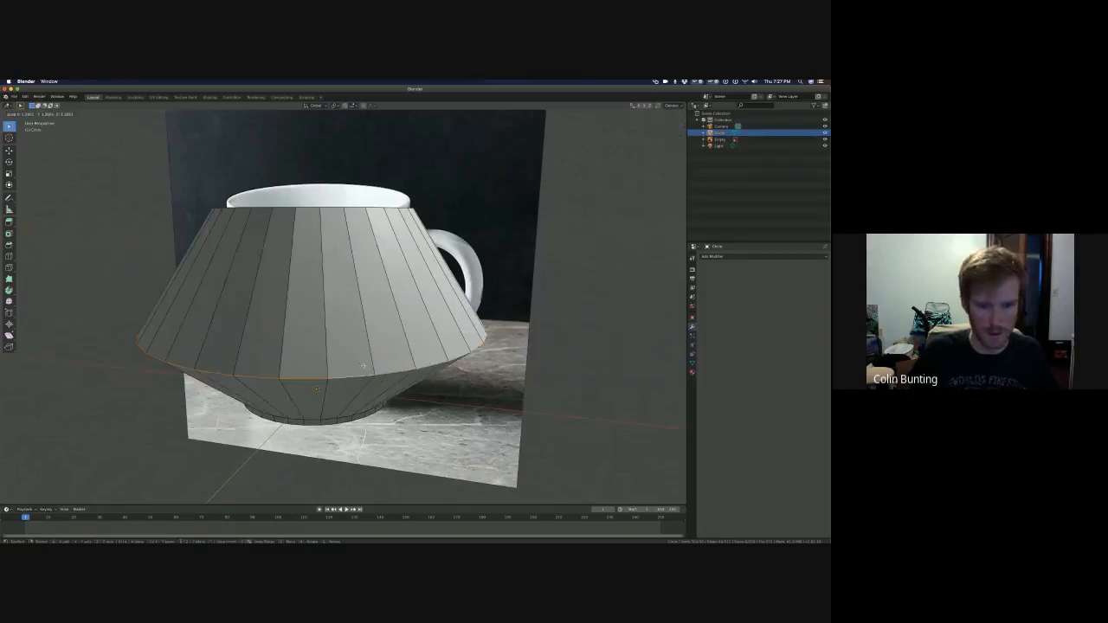
left_click(316, 390)
- Scale the edge loop on the cup's inner wall inward to about the width of the inner base
middle_click_drag(316, 389, 309, 260)
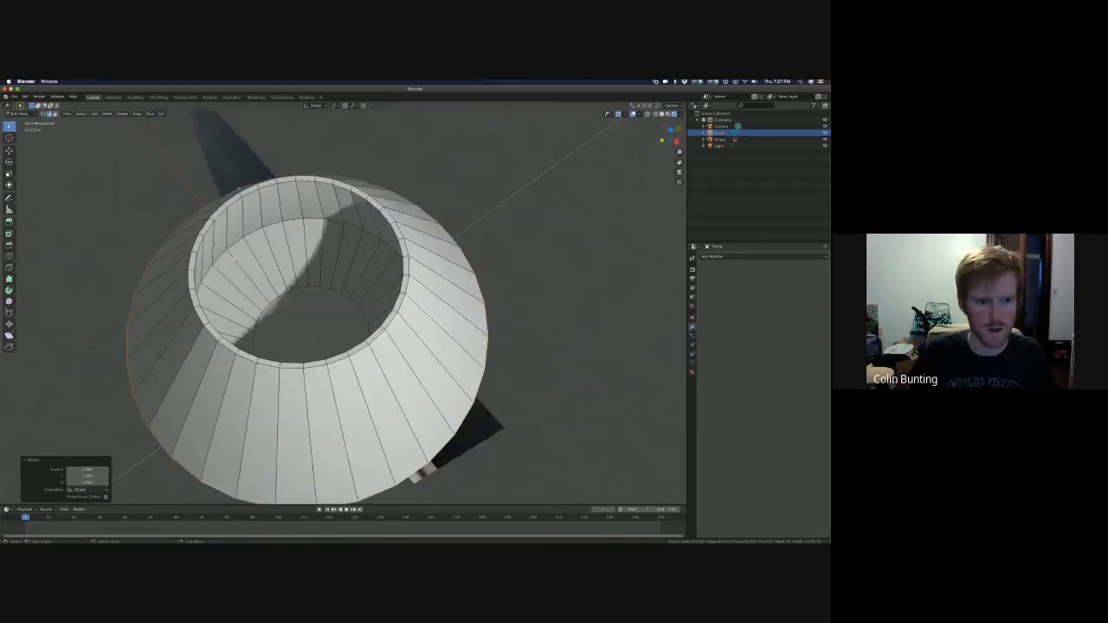
key("alt+a")
left_click(221, 255, "alt")
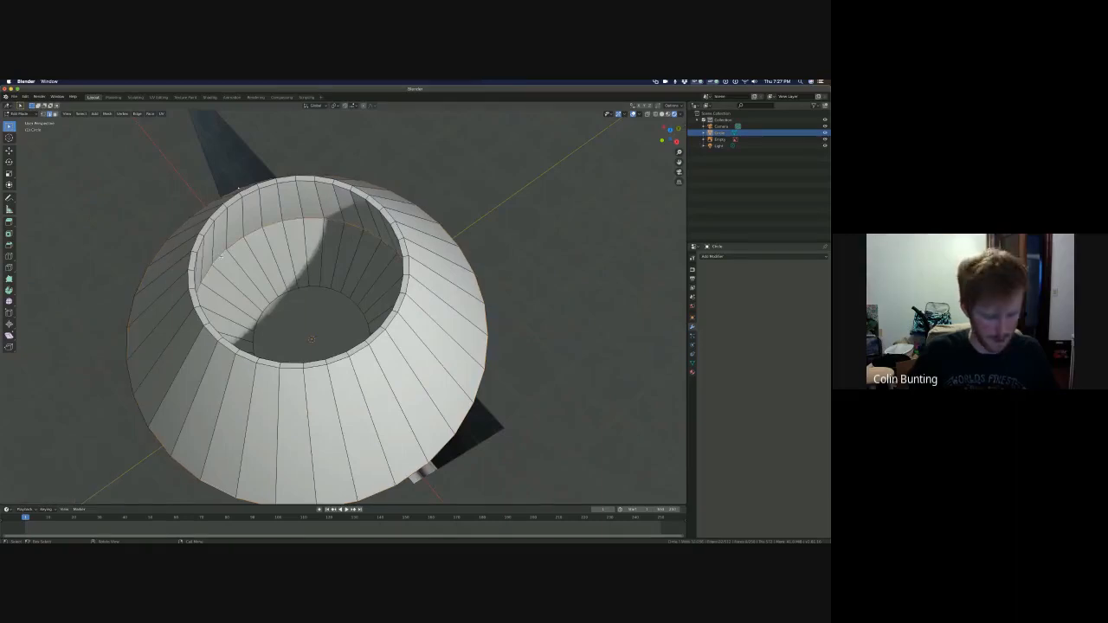
key("s")
left_click(239, 189)
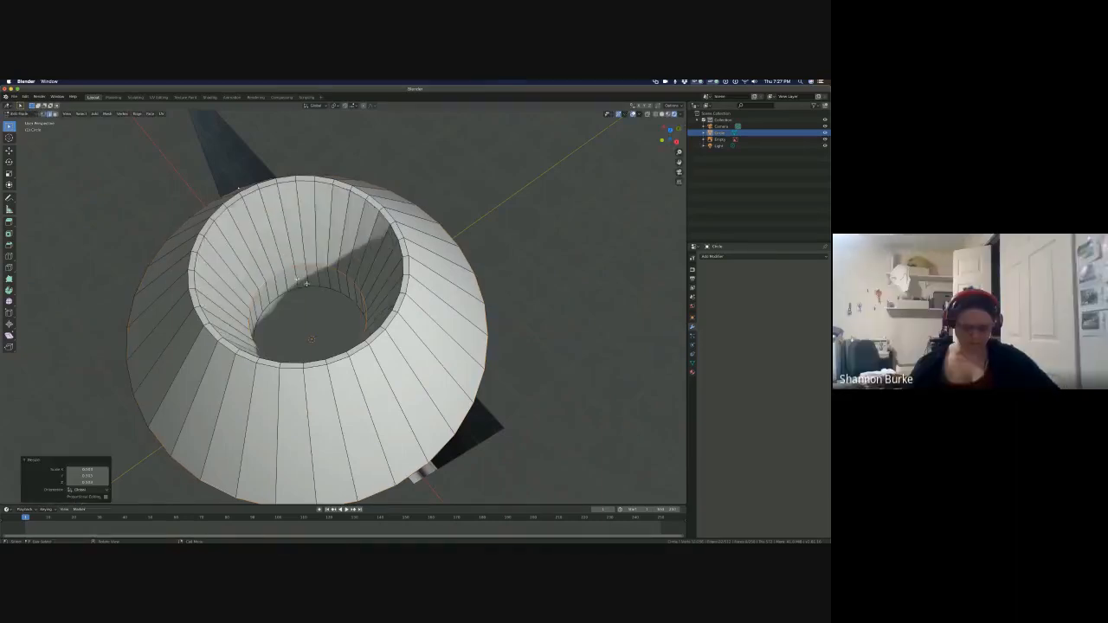
middle_click_drag(239, 189, 381, 309)
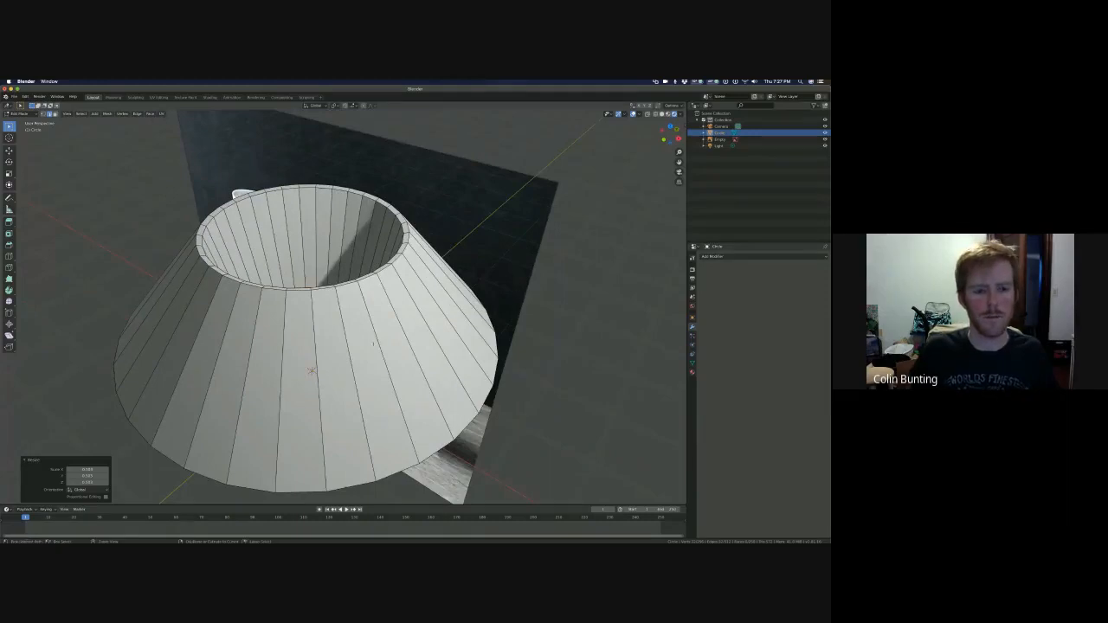
- Undo the cup's edits back to the plain single-walled shape without the bulge loop cut or the Solidify modifier
key("ctrl+z")
key("ctrl+z")
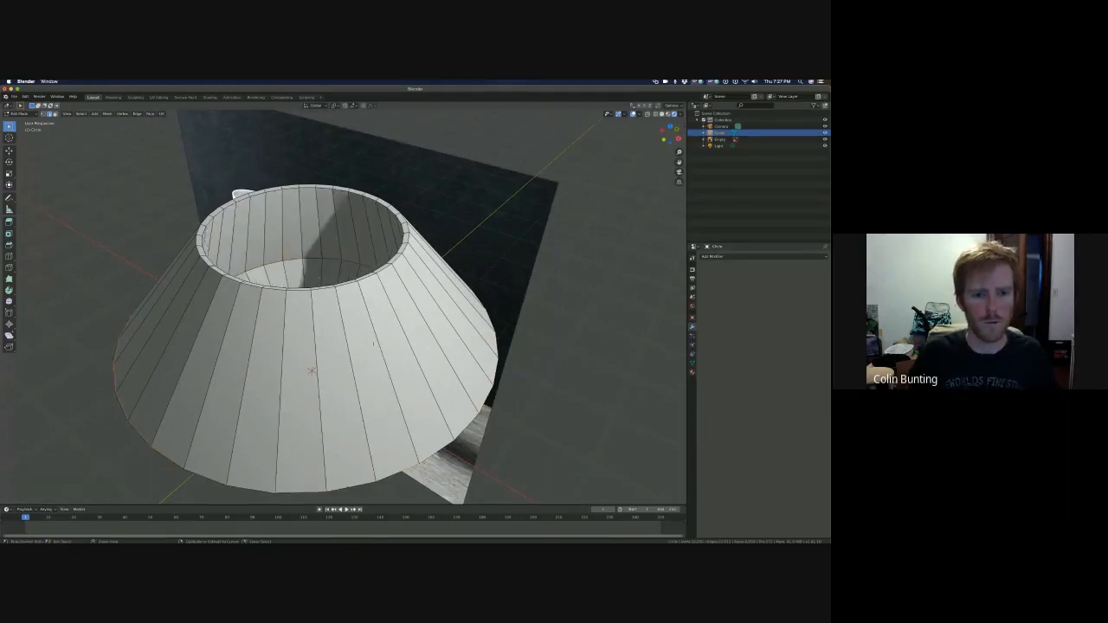
key("ctrl+z")
key("Tab")
key("ctrl+z")
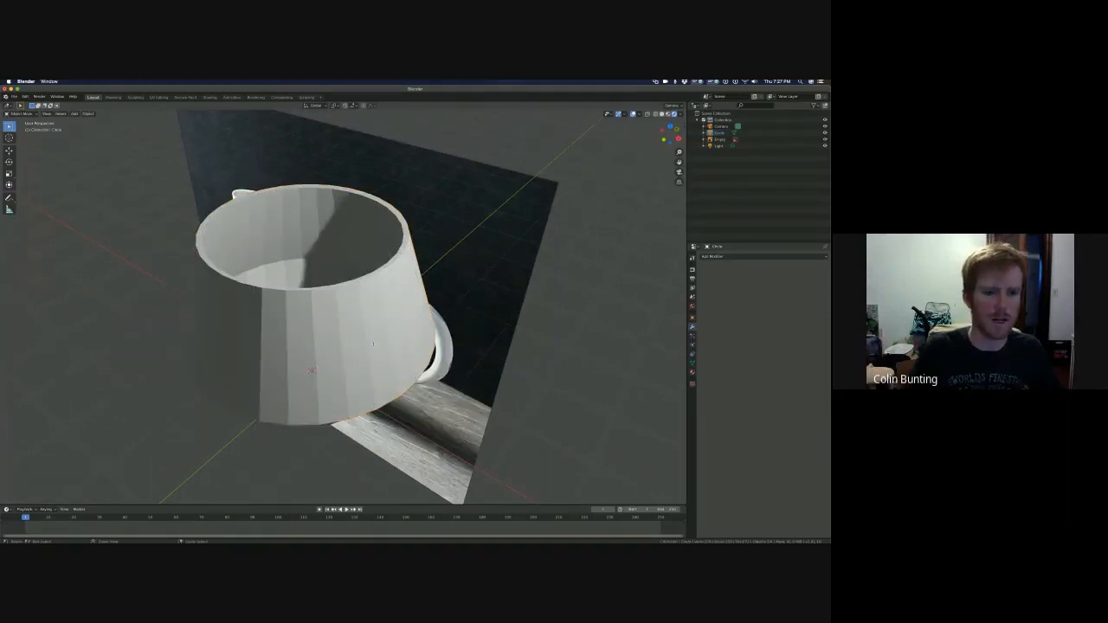
key("ctrl+z")
key("ctrl+z")
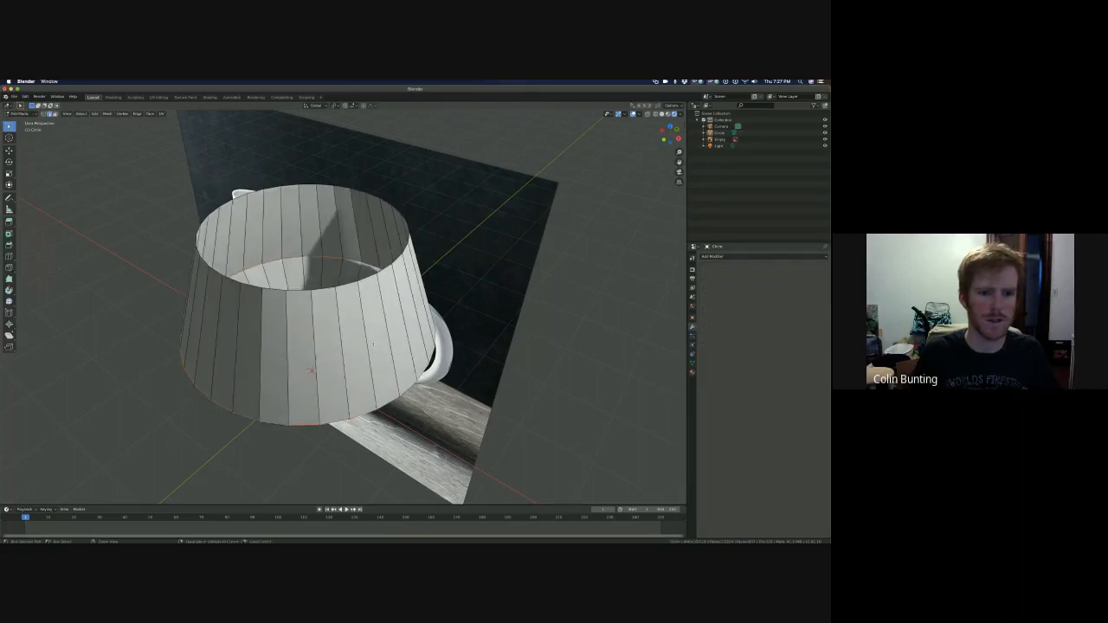
key("ctrl+z")
key("ctrl+z")
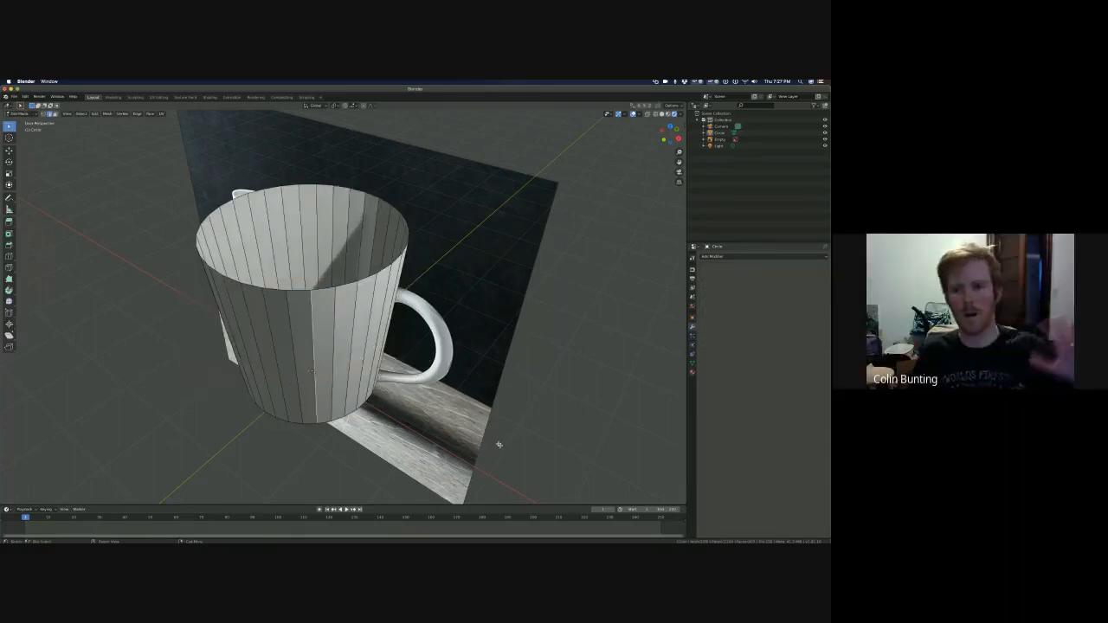
- Add a Solidify modifier to the plain cup and set its thickness to about 0.11 m
left_click(737, 257)
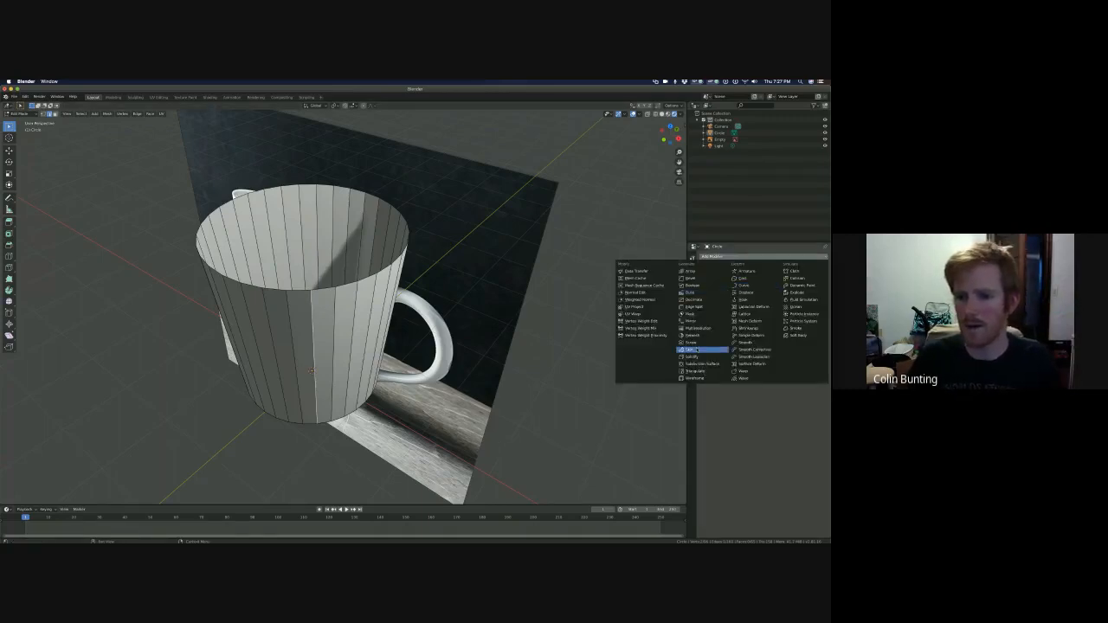
left_click(692, 357)
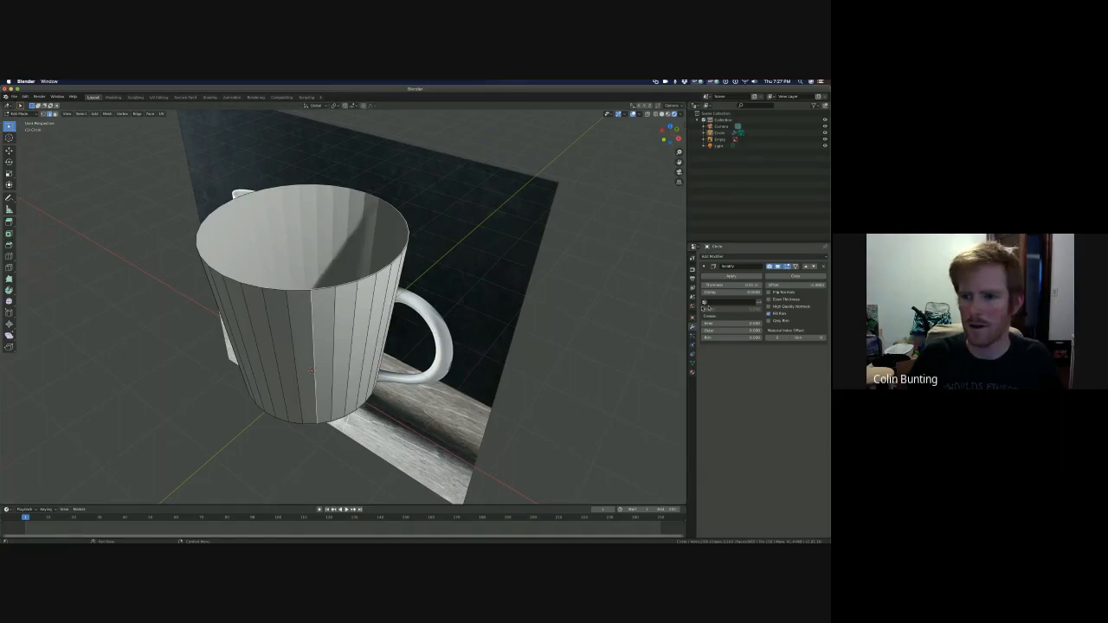
mouse_move(758, 285)
left_mouse_down()
mouse_move(770, 285)
mouse_move(757, 286)
left_mouse_up()
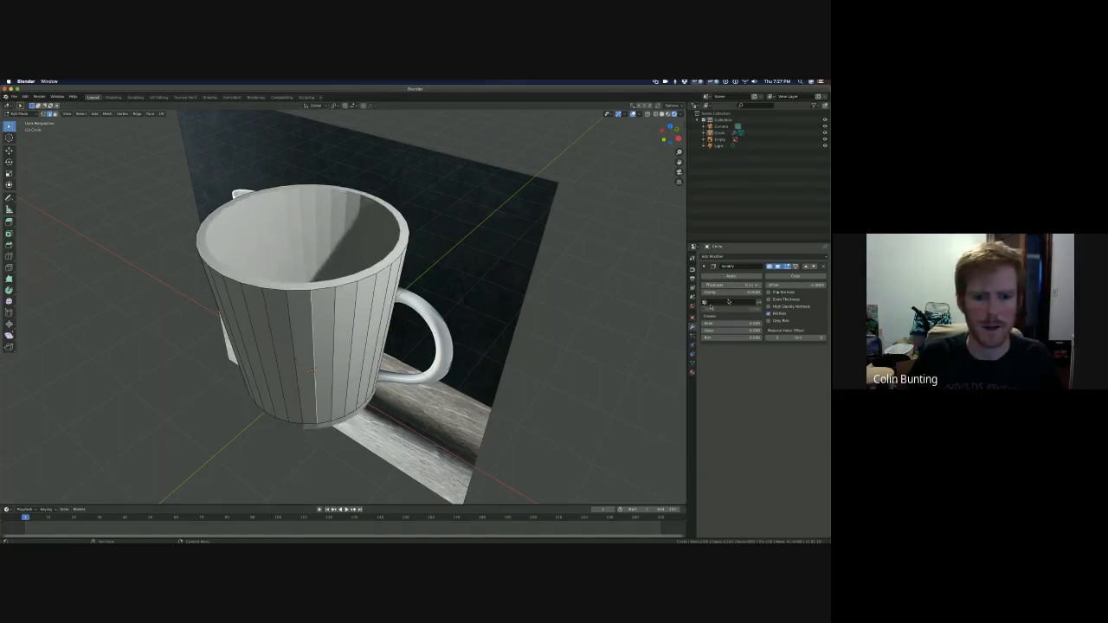
- Apply the Solidify modifier to the straight-sided cup in Object Mode and open the resulting mesh in Edit Mode
middle_click_drag(409, 333, 666, 360)
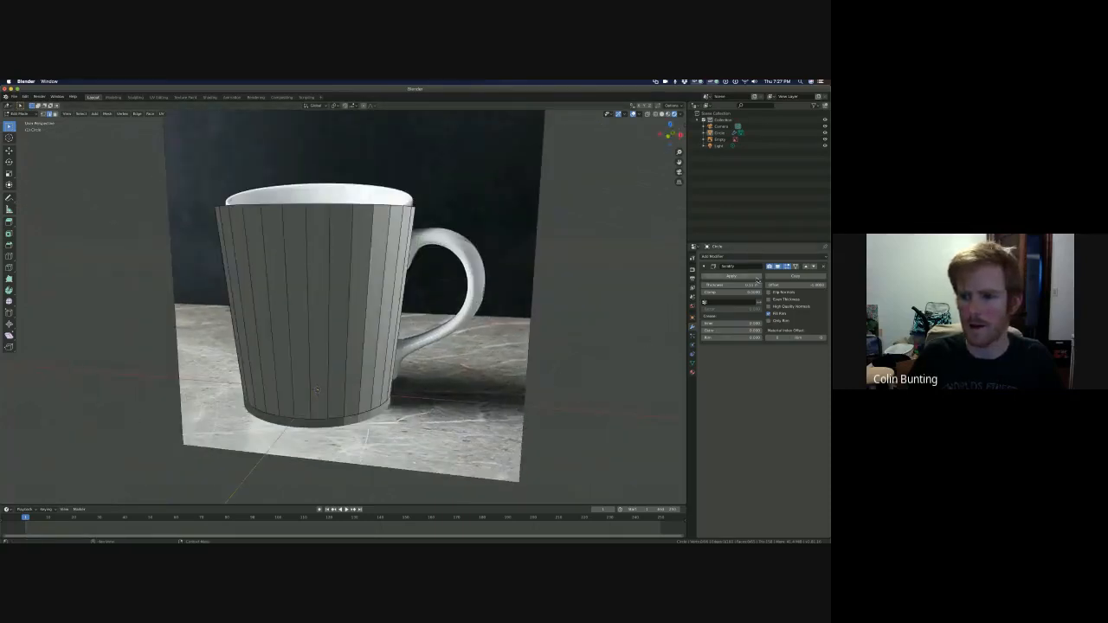
key("Tab")
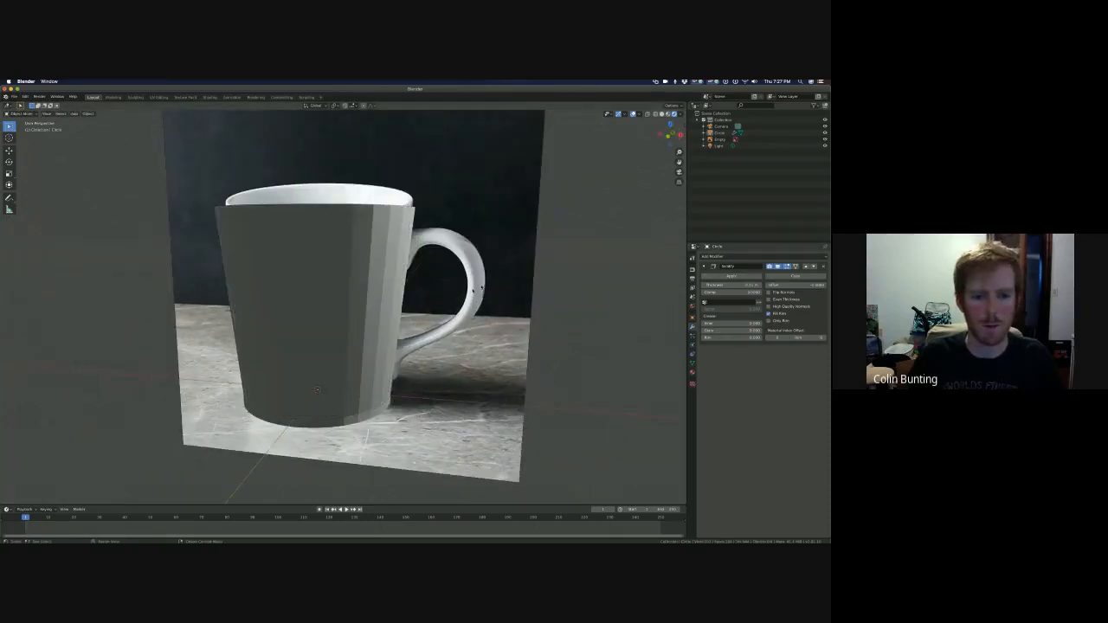
middle_click_drag(452, 301, 449, 371)
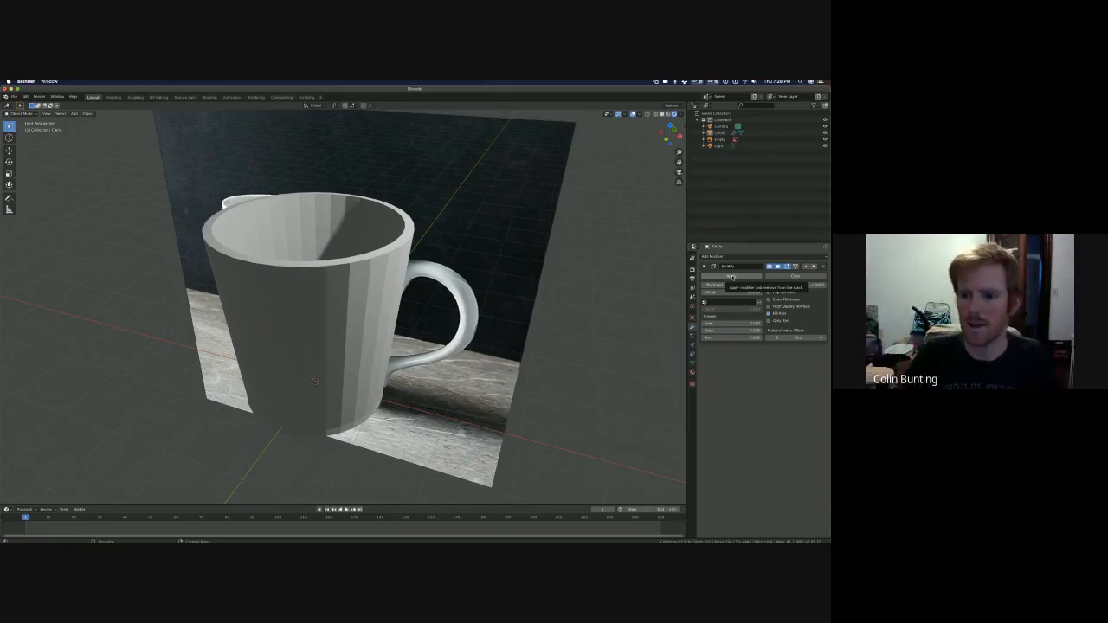
left_click(731, 277)
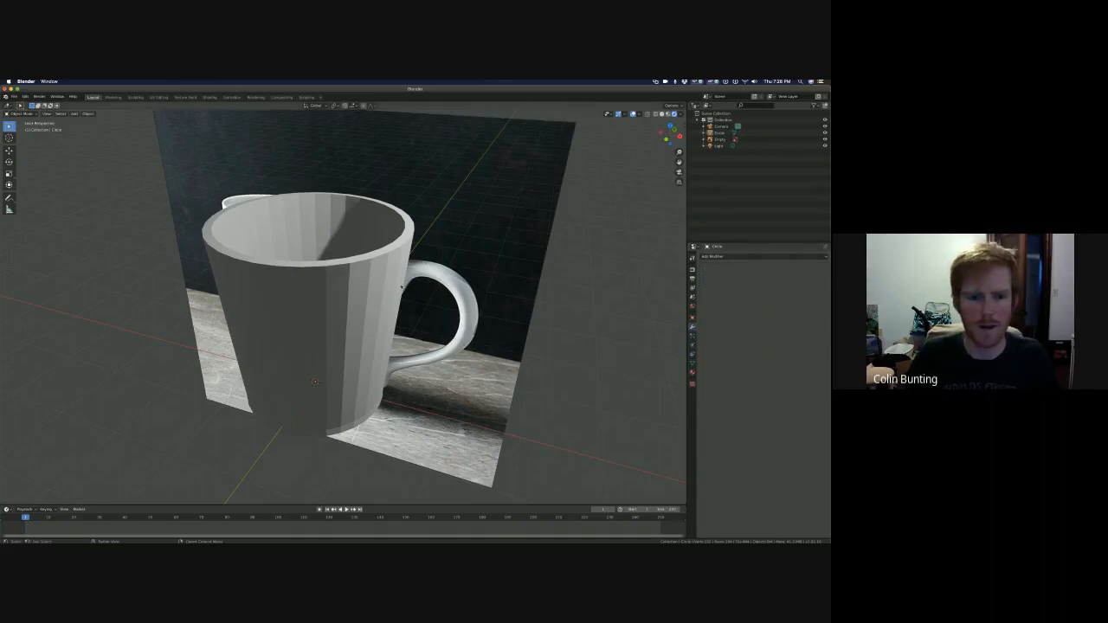
middle_click_drag(402, 286, 382, 299)
left_click(382, 300)
key("Tab")
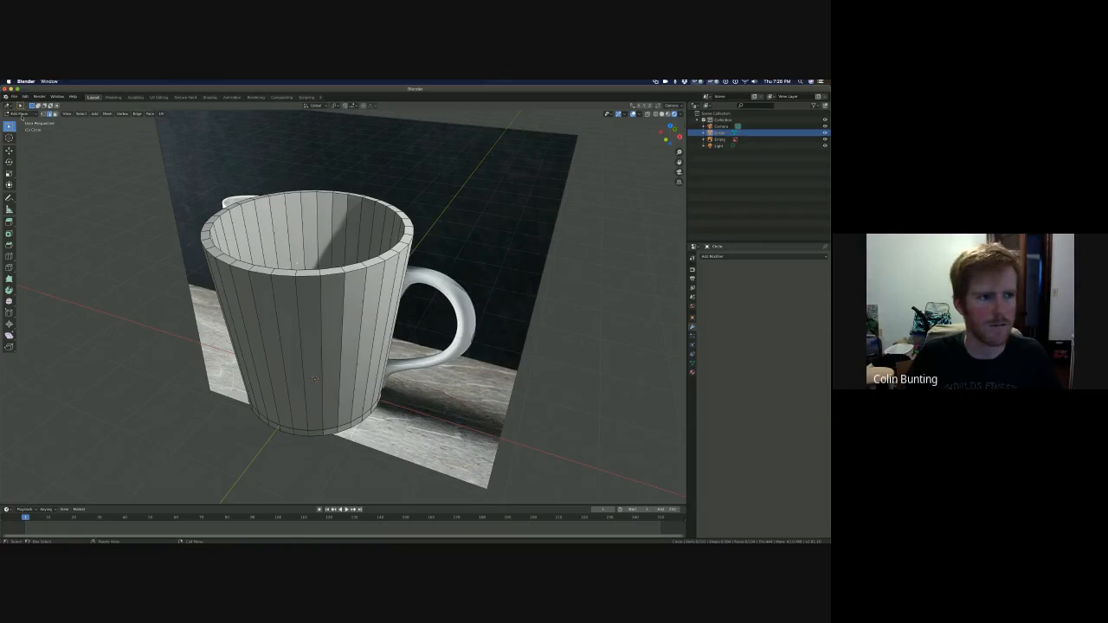
- Examine the cup's solid wall geometry from above, through the camera and from the front against the reference photo
middle_click_drag(407, 337, 408, 245)
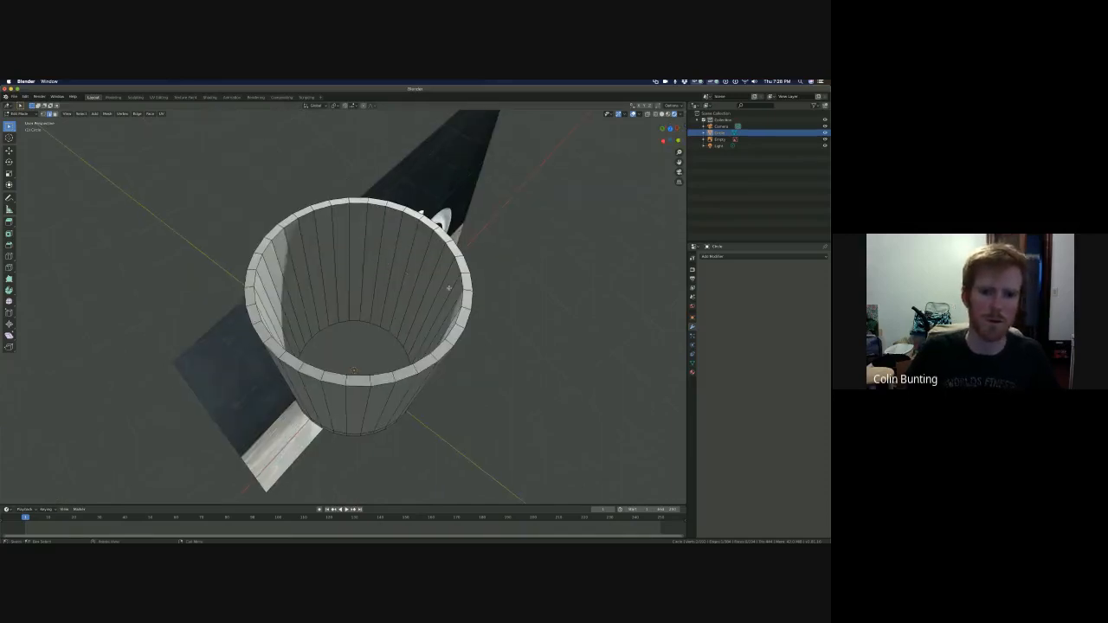
middle_click_drag(503, 288, 508, 372)
middle_click_drag(304, 370, 450, 254)
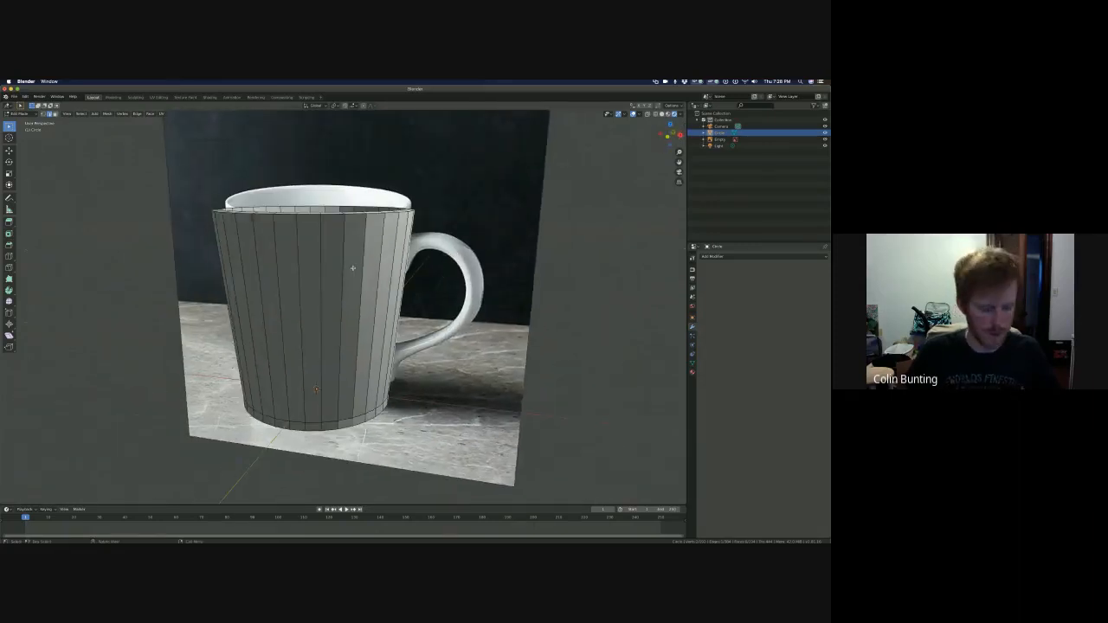
key("KP_0")
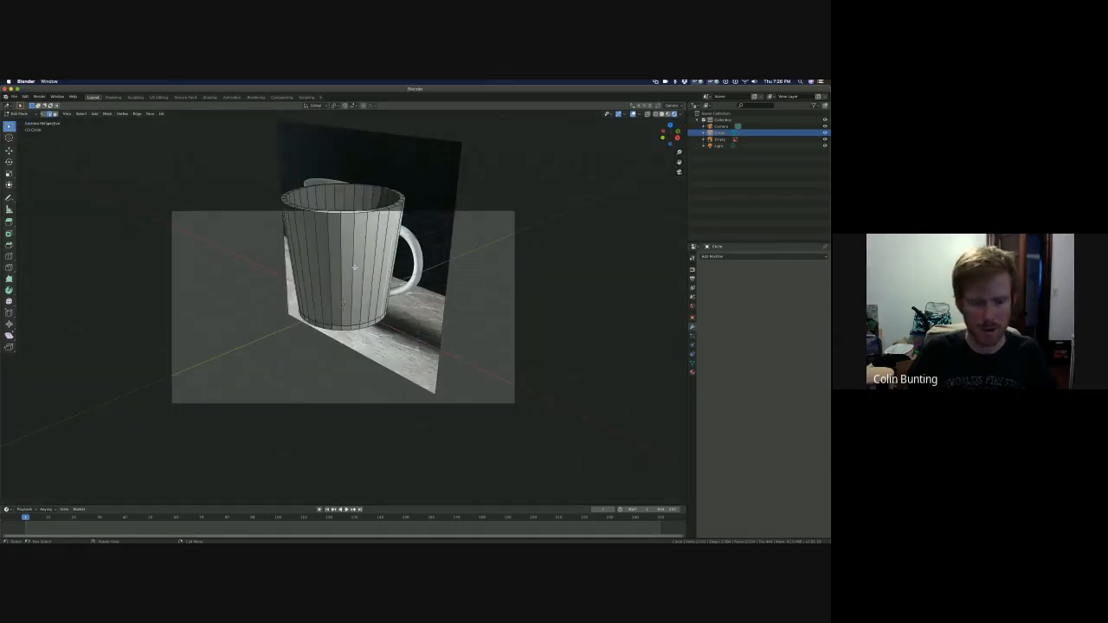
key("KP_0")
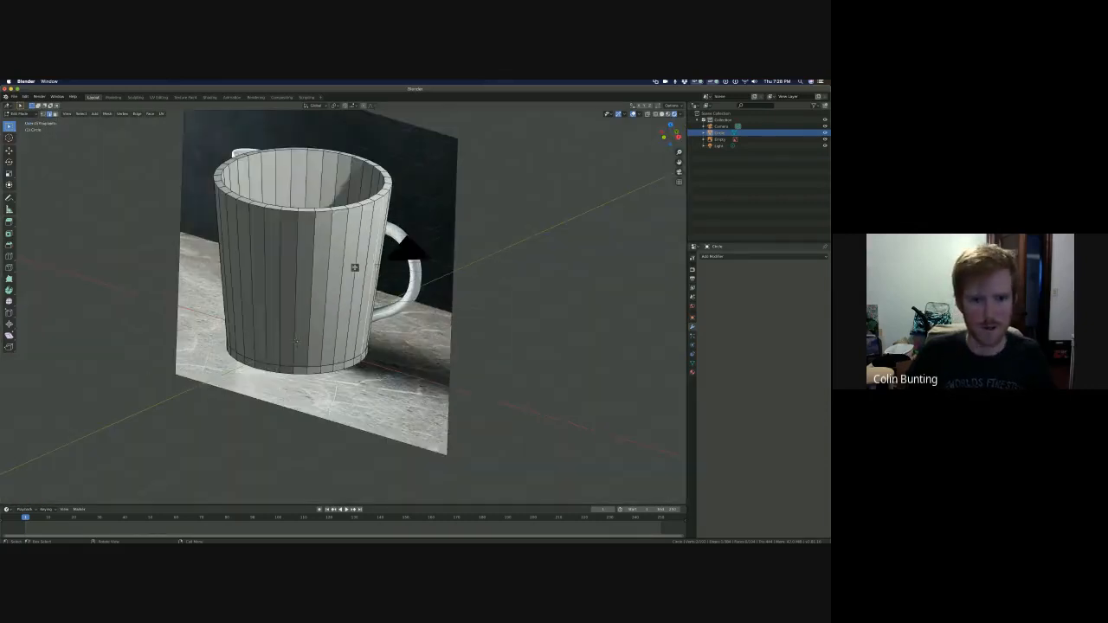
key("KP_1")
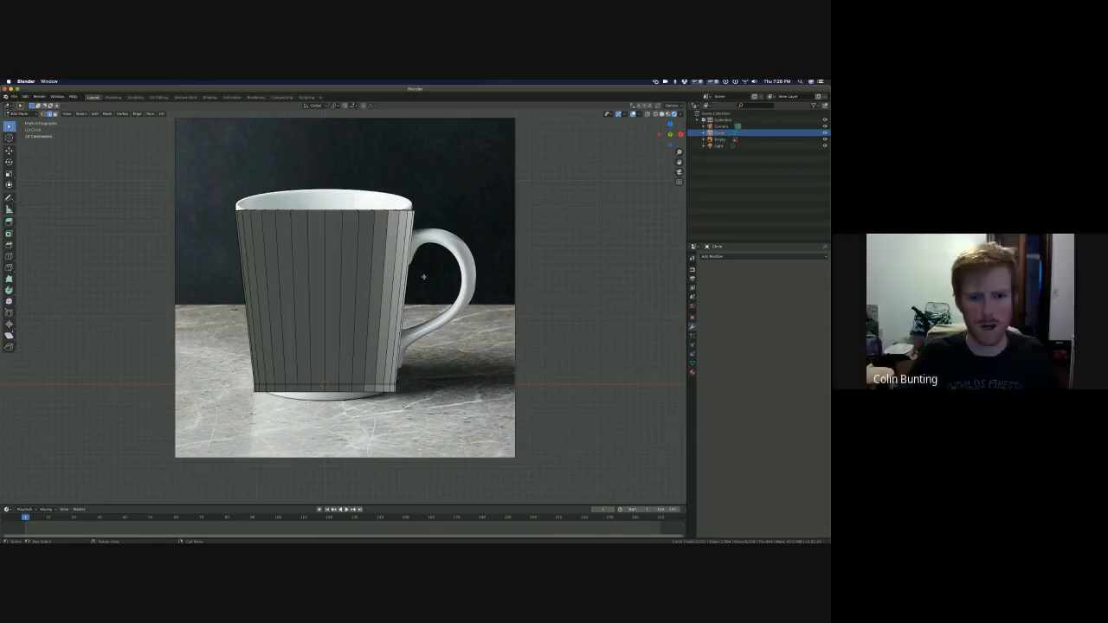
- Undo applying the Solidify modifier so it stays editable, and reopen the cup in Edit Mode
key("Tab")
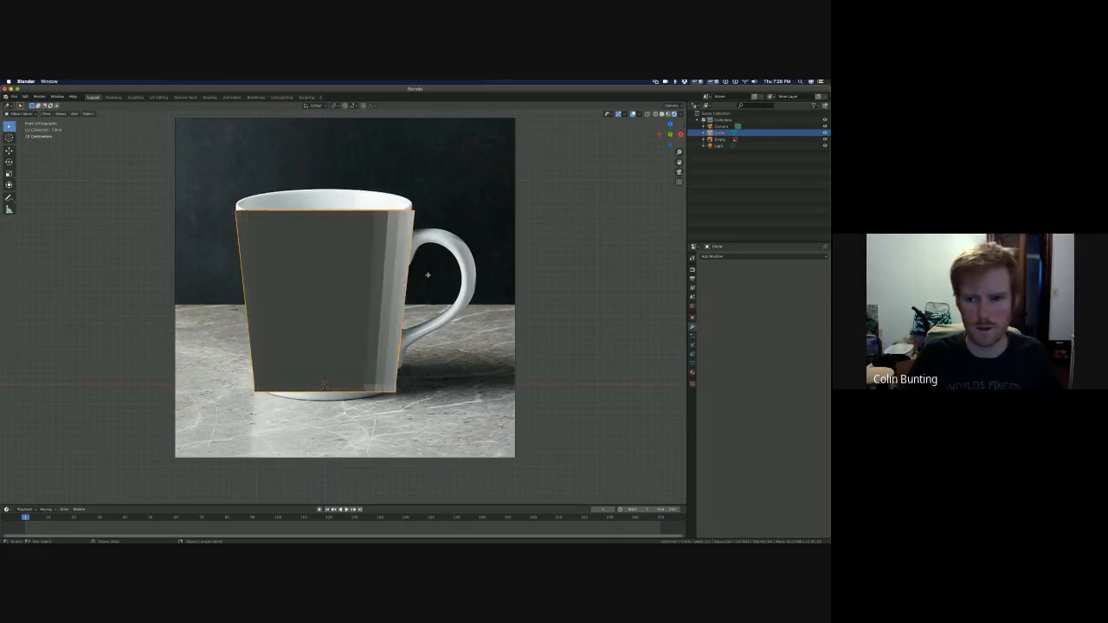
key("ctrl+z")
key("ctrl+z")
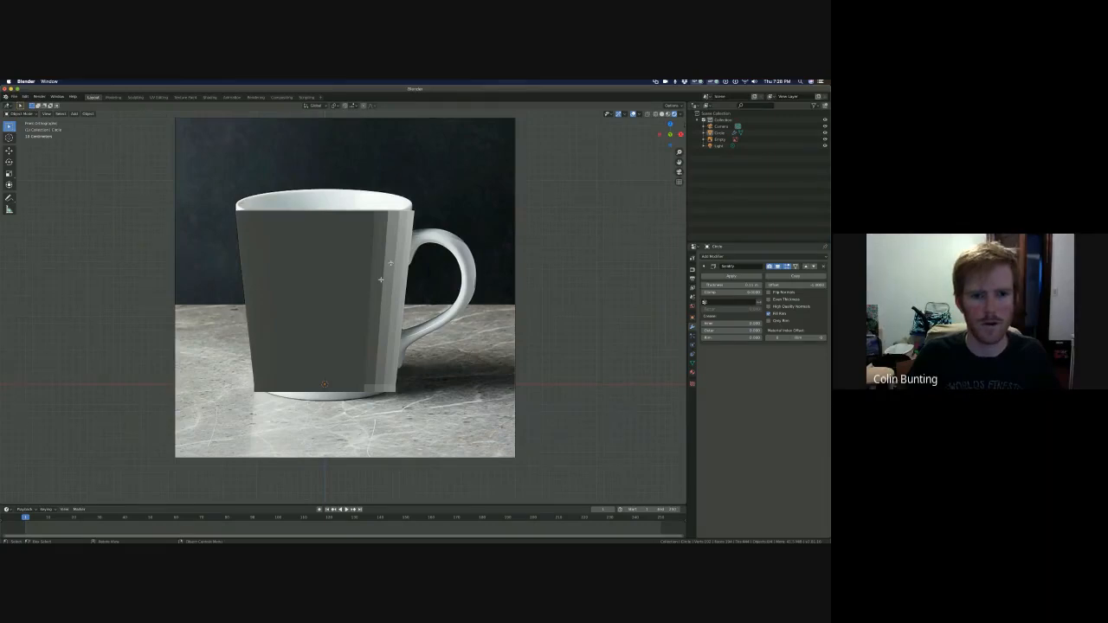
middle_click_drag(381, 280, 250, 314)
left_click(250, 314)
key("Tab")
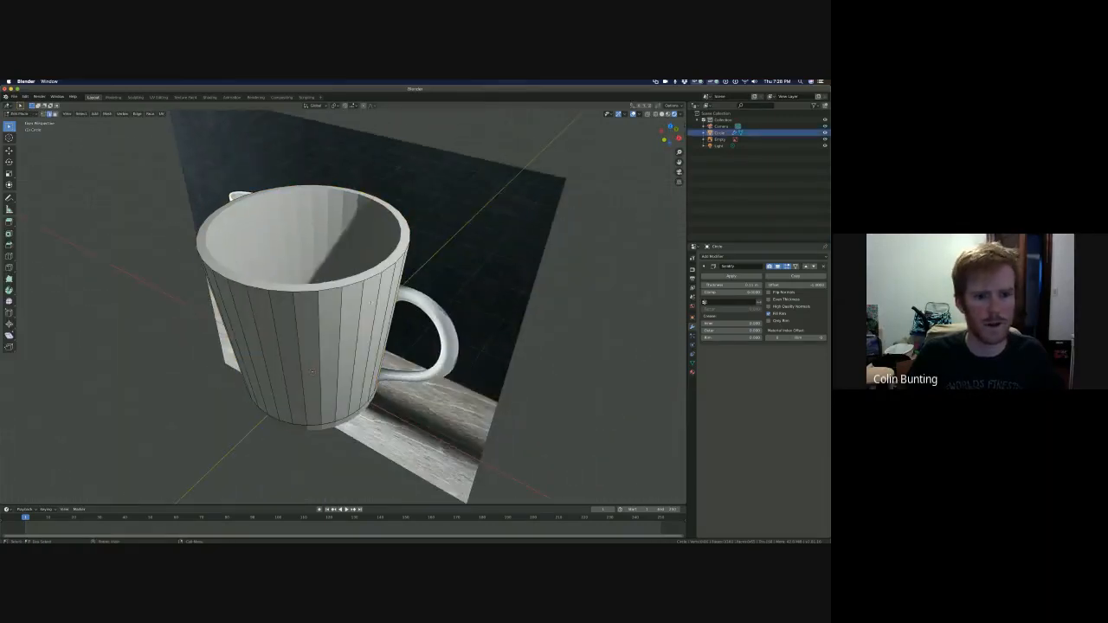
- Add two horizontal loop cuts around the upper part of the cup to mark the handle's top attachment
mouse_move(333, 315)
middle_mouse_down()
mouse_move(322, 317)
mouse_move(339, 323)
mouse_move(325, 321)
middle_mouse_up()
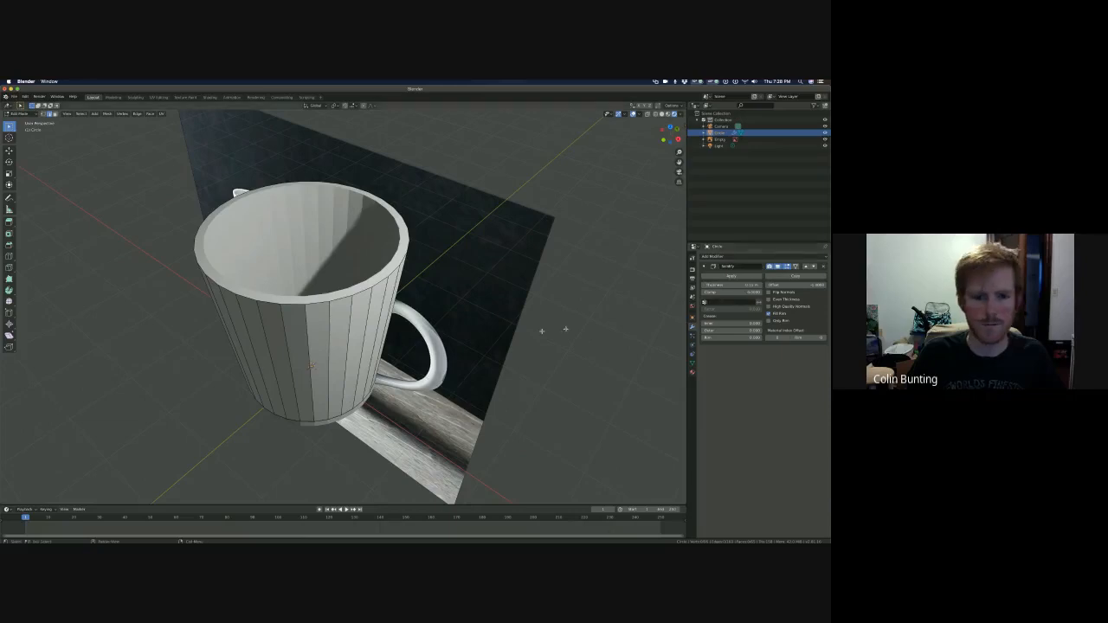
middle_click_drag(328, 357, 255, 264)
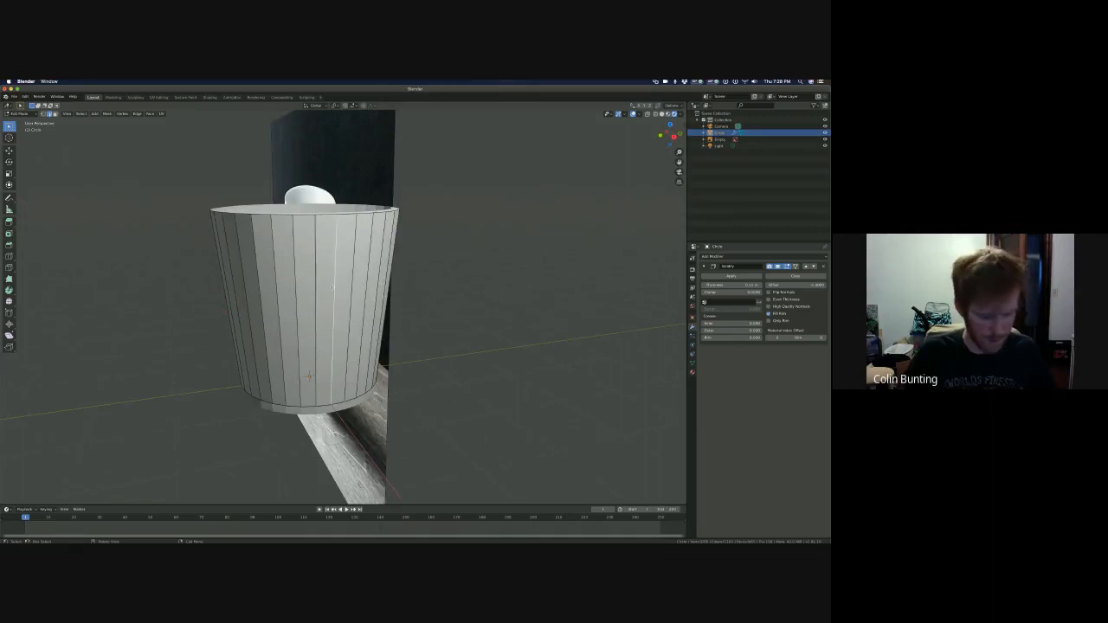
key("ctrl+r")
left_click(331, 287)
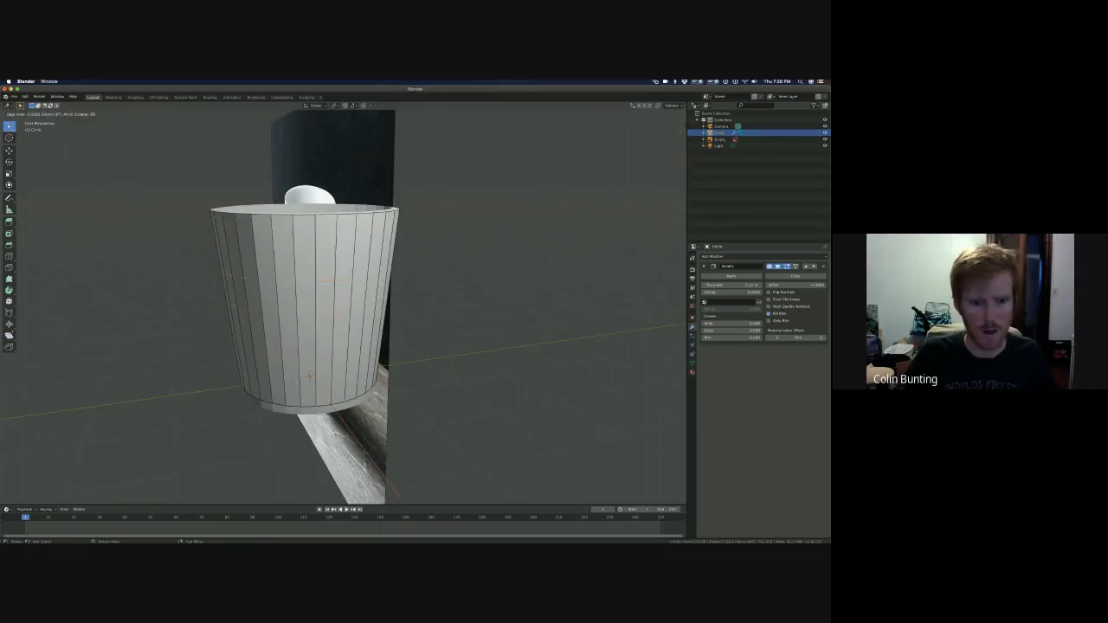
left_click(278, 207)
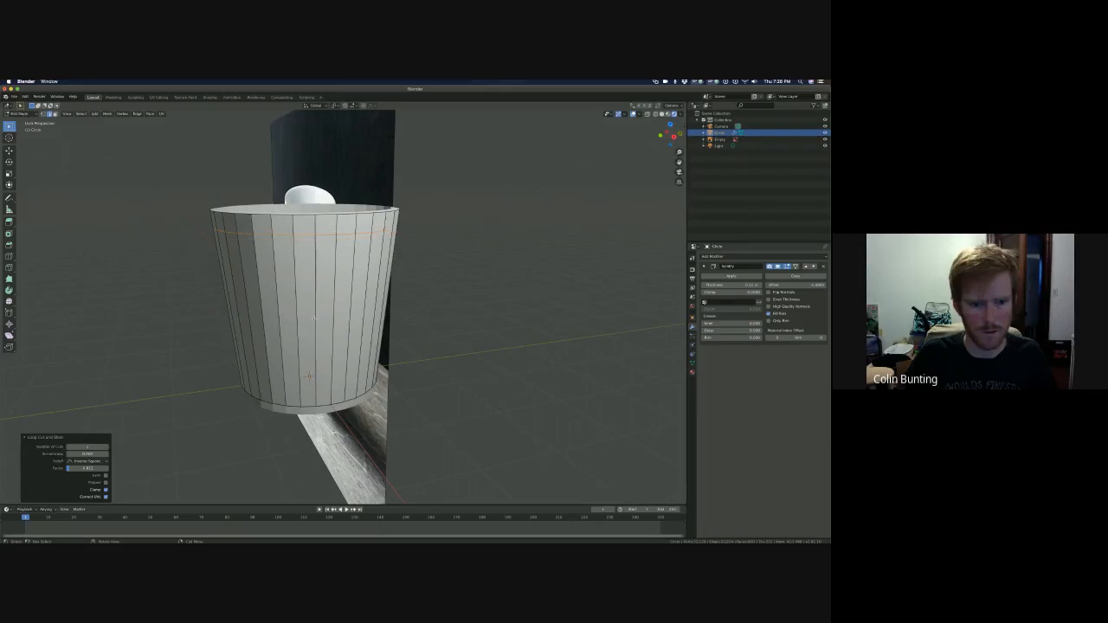
key("ctrl+r")
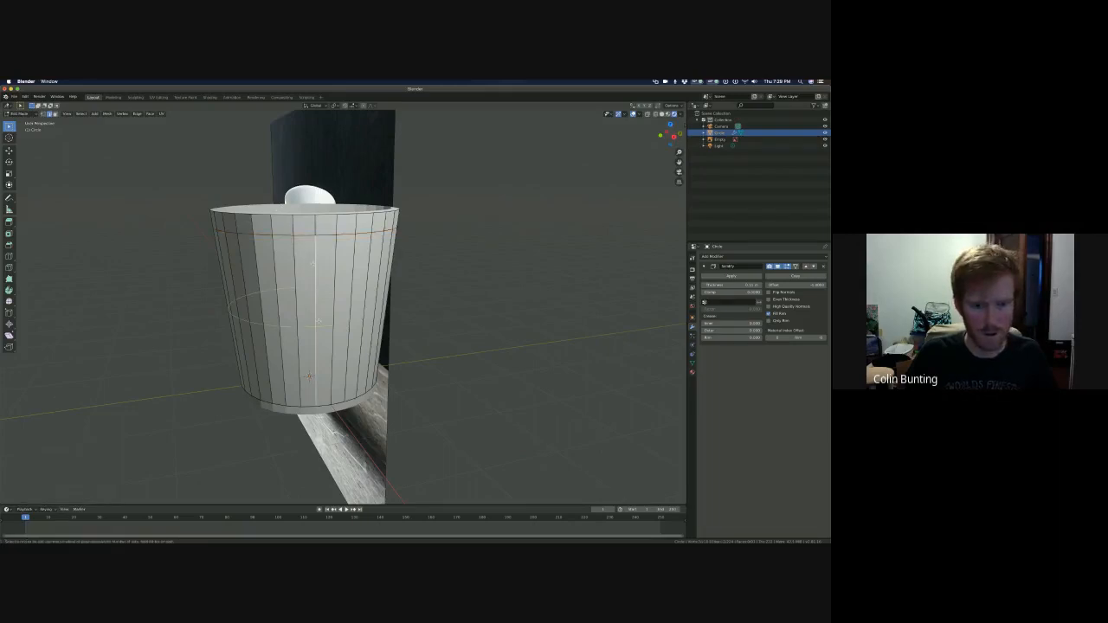
left_click(319, 321)
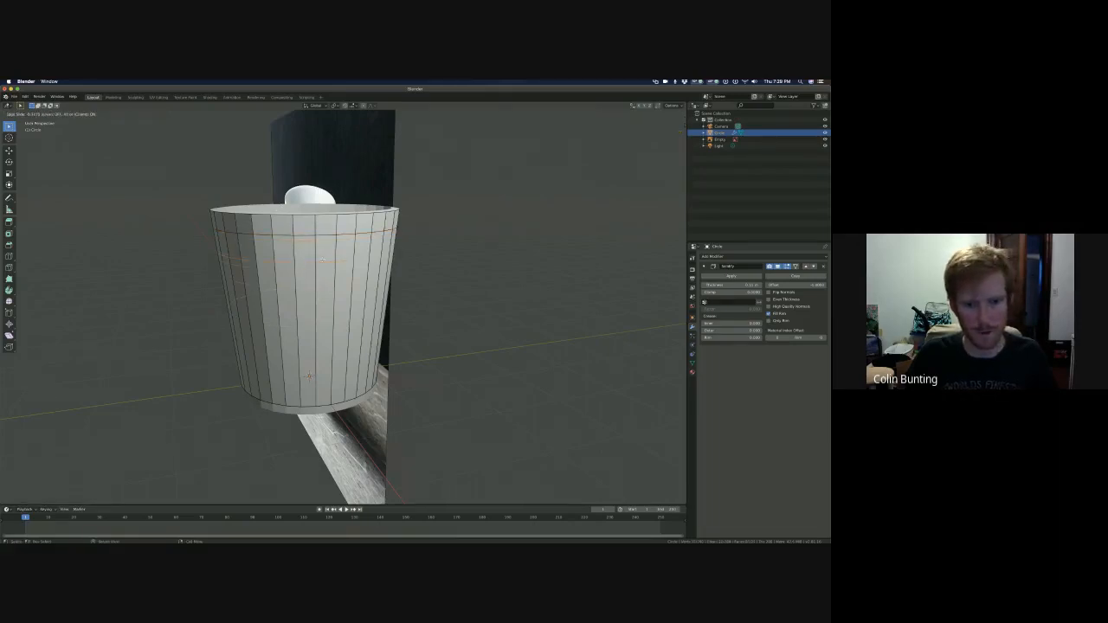
left_click(321, 271)
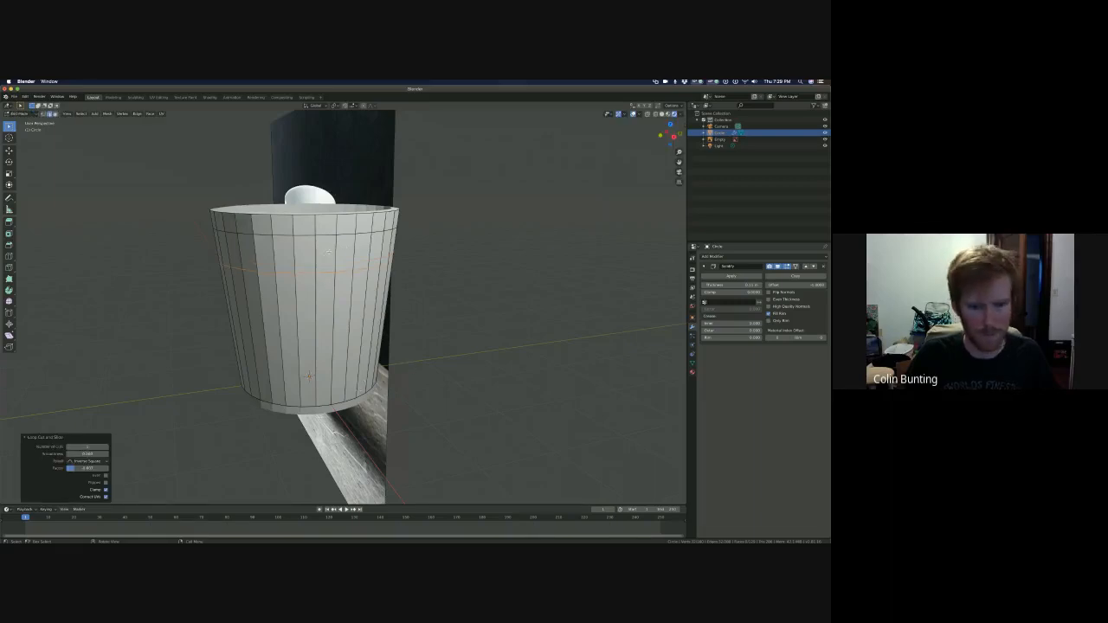
- Extrude the two adjacent faces between the loop cuts outward on the cup's handle side
key("3")
left_click(329, 251)
left_click(348, 250, "shift")
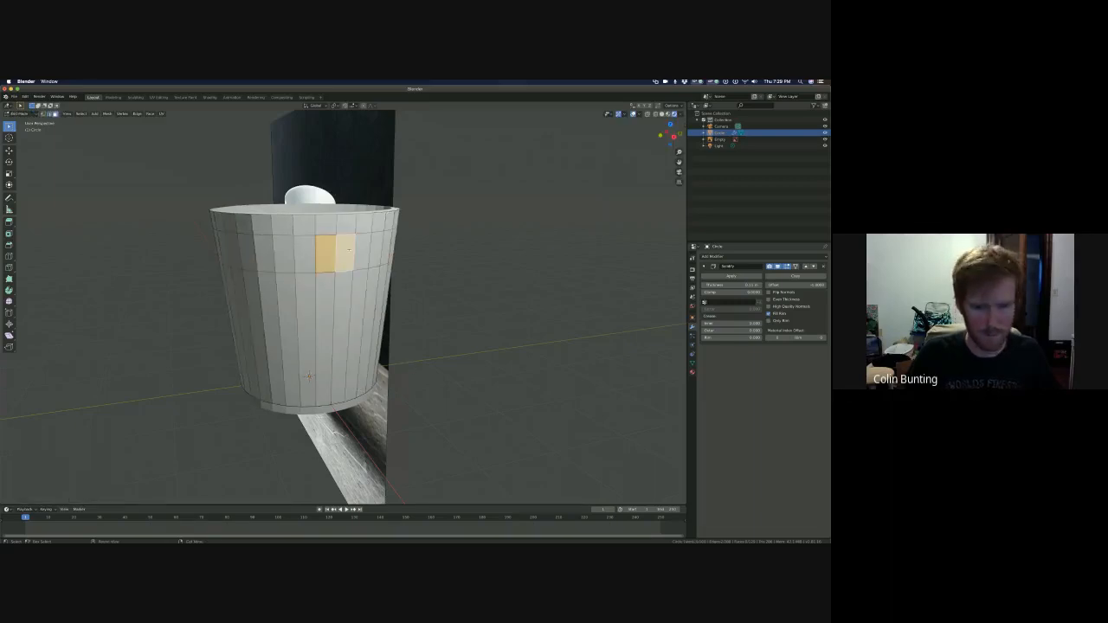
middle_click_drag(408, 329, 432, 299)
key("e")
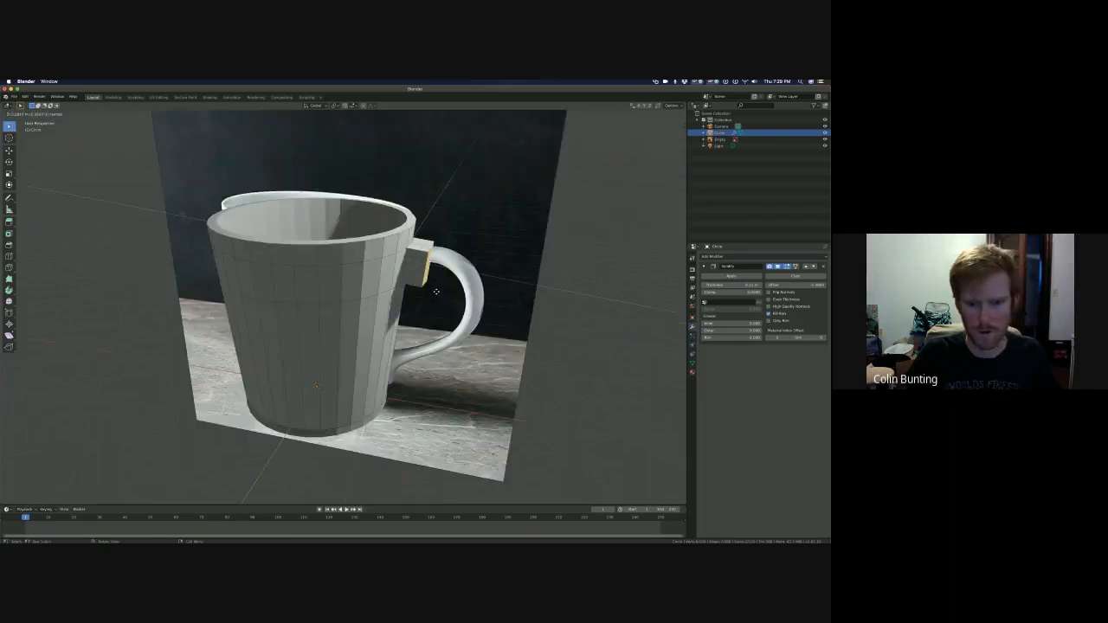
left_click(450, 293)
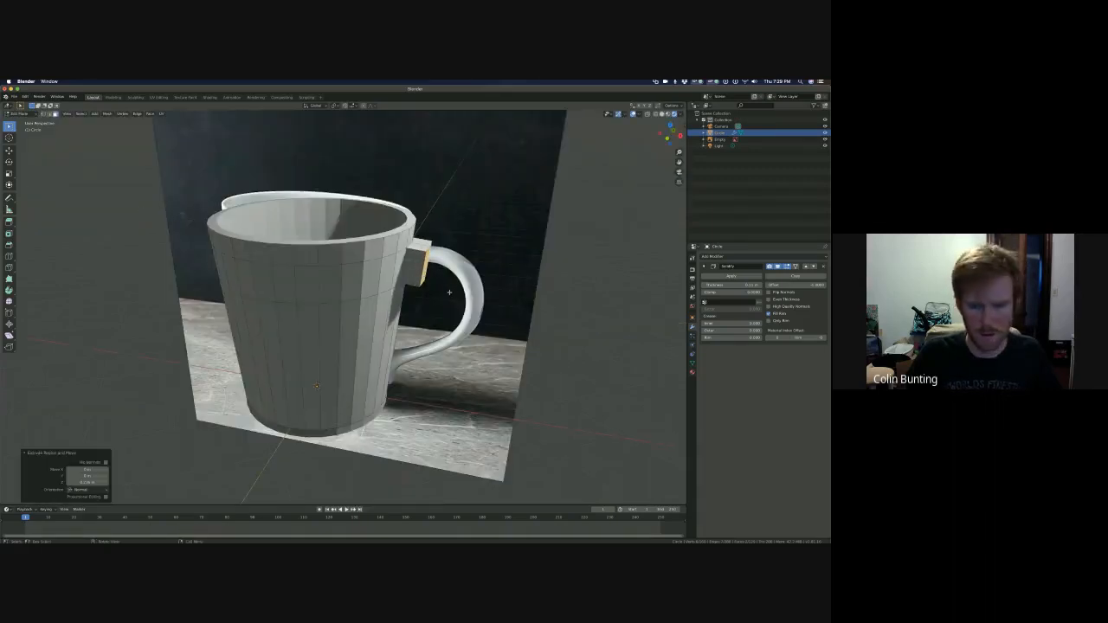
- Rotate the extruded end faces slightly and move them outward along the handle in the reference photo
key("r")
left_click(457, 284)
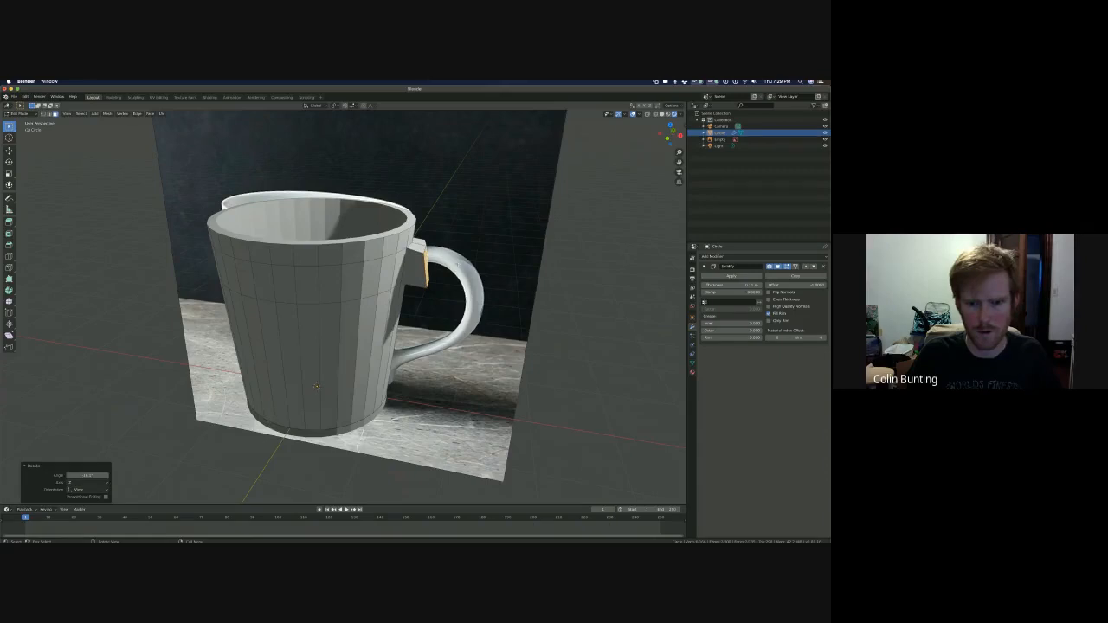
key("g")
left_click(470, 261)
- Switch the viewport to Material Preview shading and examine the handle extrusion from inside and outside the cup
middle_click_drag(535, 309, 609, 323)
scroll(433, 197, "down", 1)
scroll(429, 196, "up", 4)
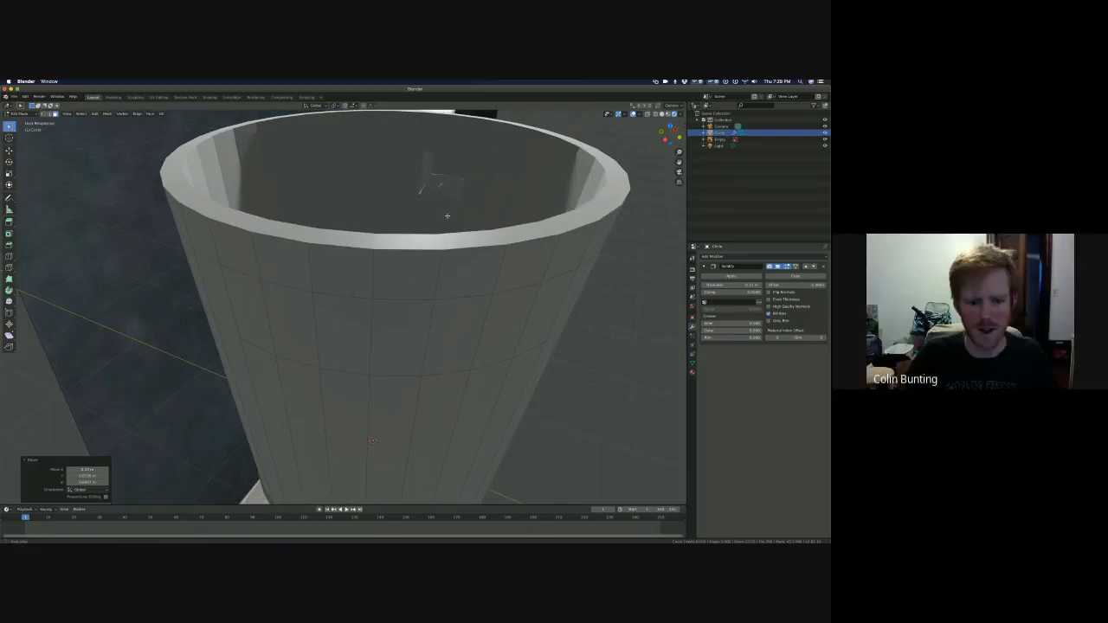
middle_click_drag(448, 205, 448, 215)
key("z")
left_click(446, 257)
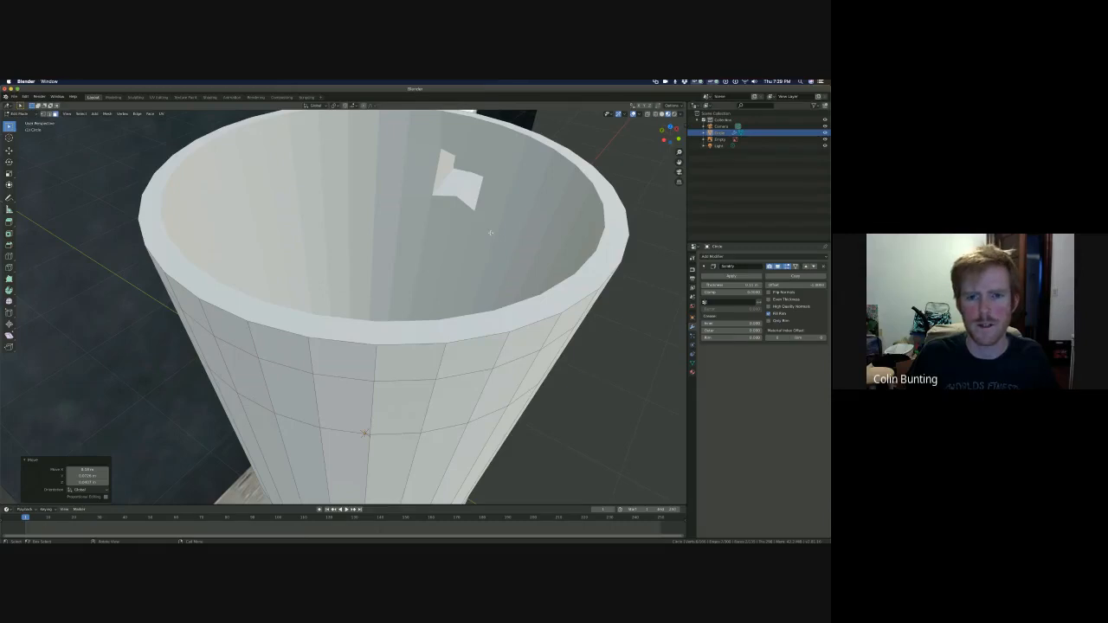
middle_click_drag(490, 230, 447, 314)
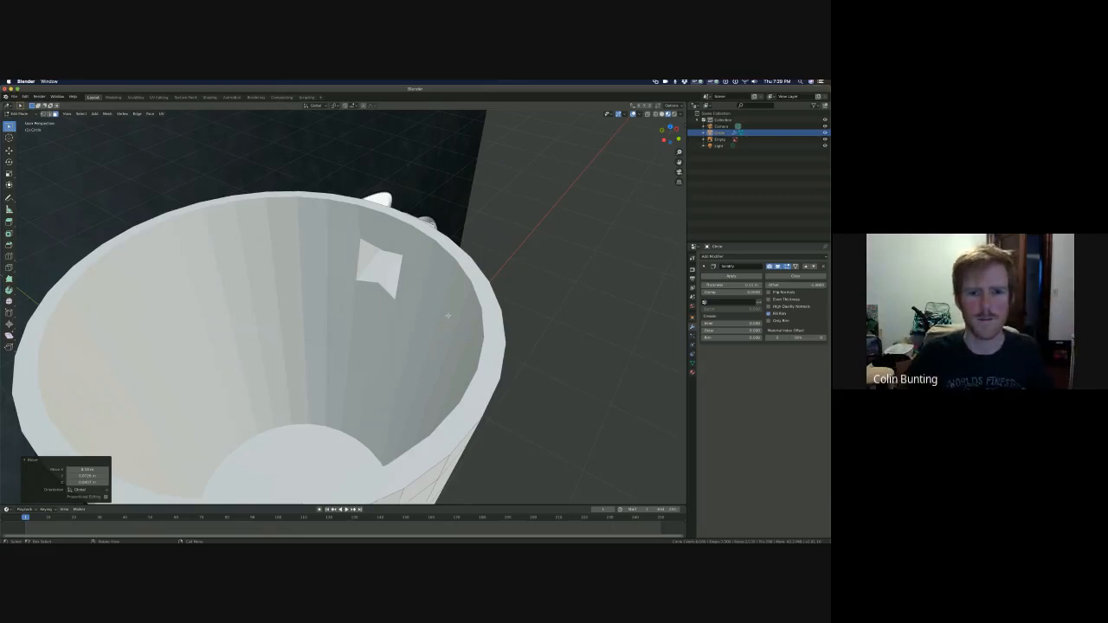
middle_click_drag(356, 343, 325, 338)
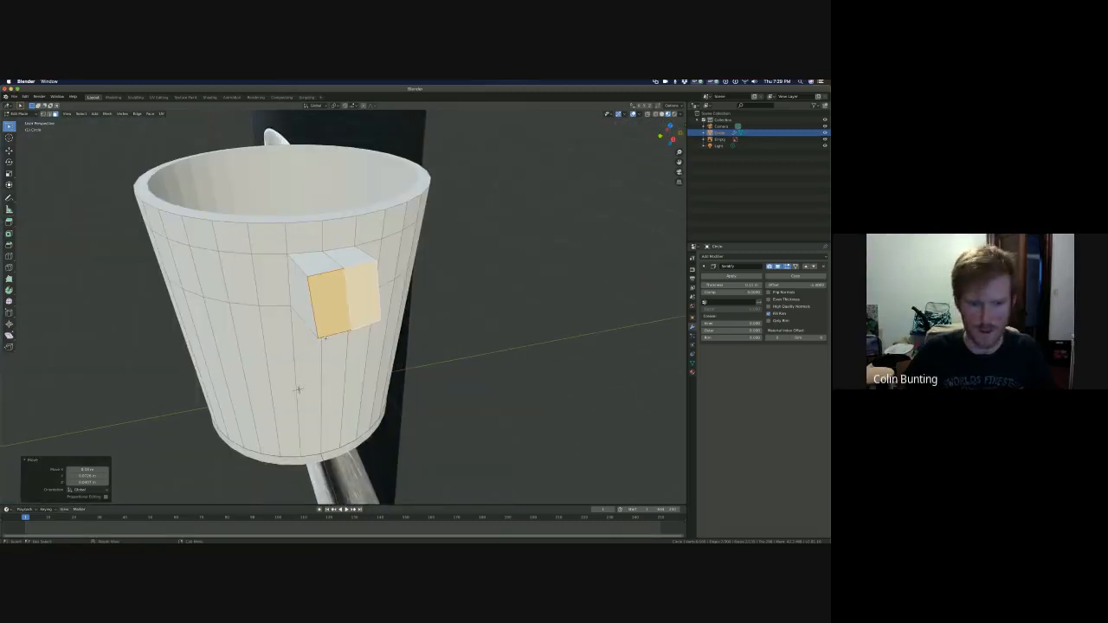
- Delete the two end faces of the handle extrusion and inspect the open stub
key("x")
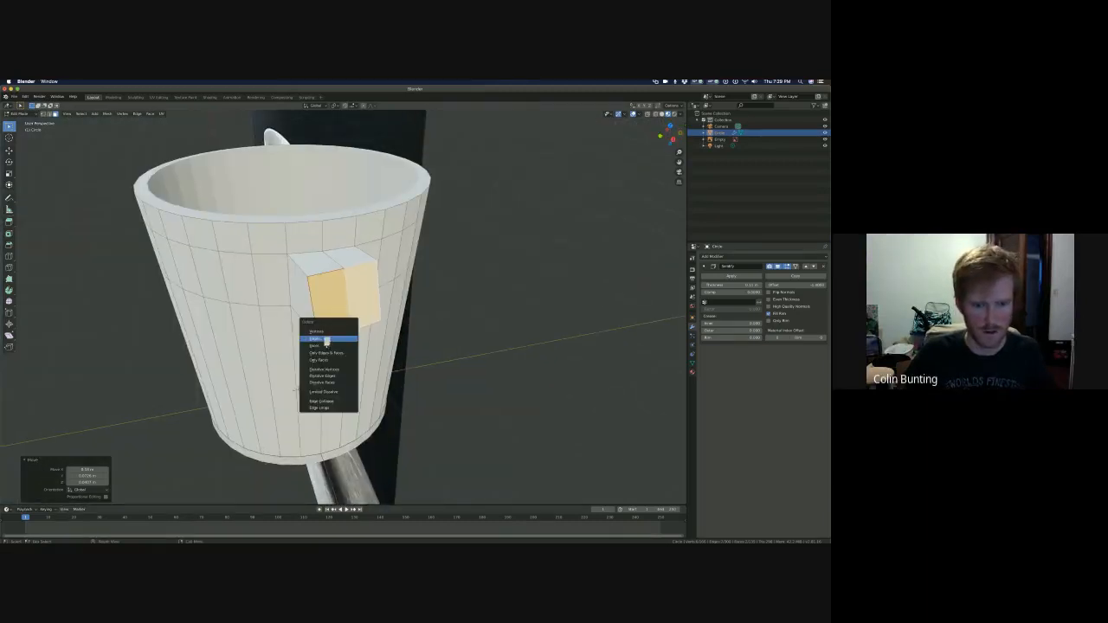
left_click(328, 339)
middle_click_drag(328, 339, 371, 298)
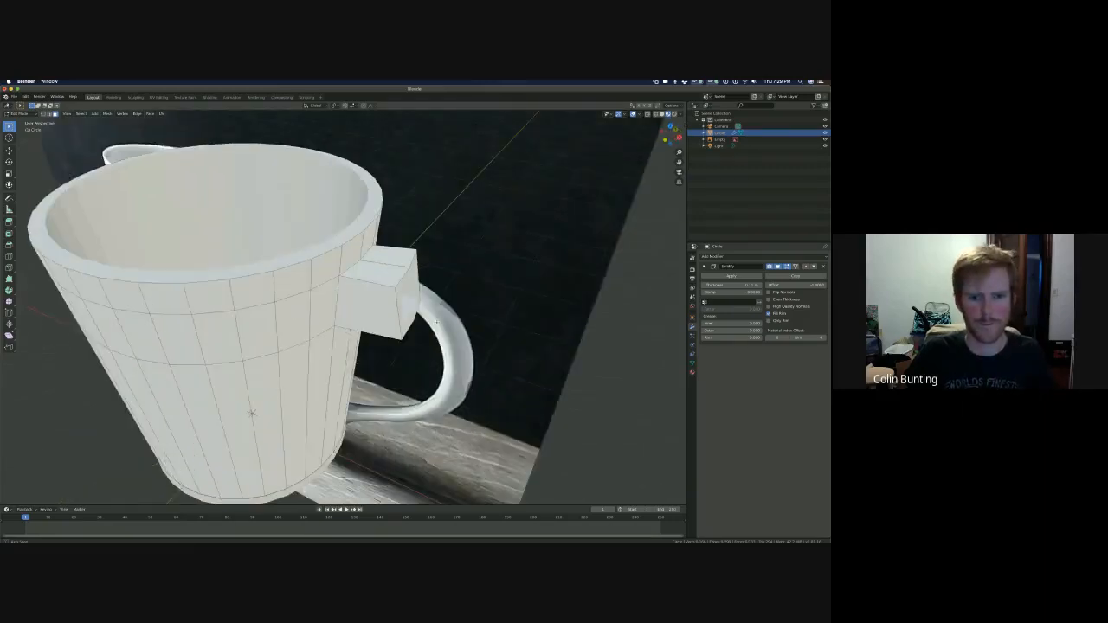
middle_click_drag(485, 329, 500, 321)
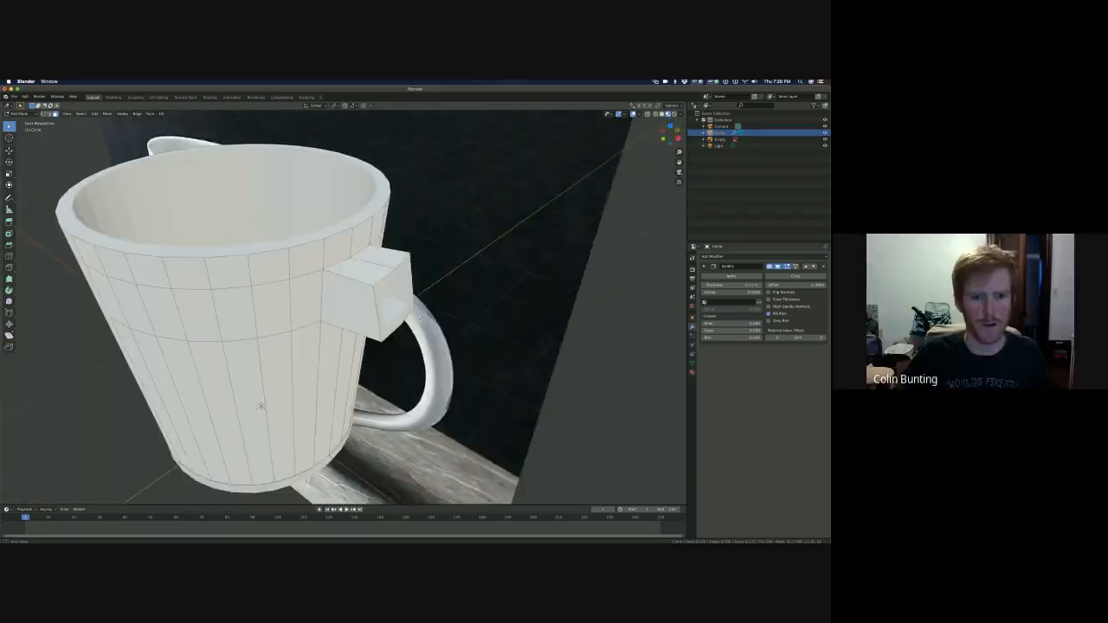
middle_click_drag(373, 299, 395, 304)
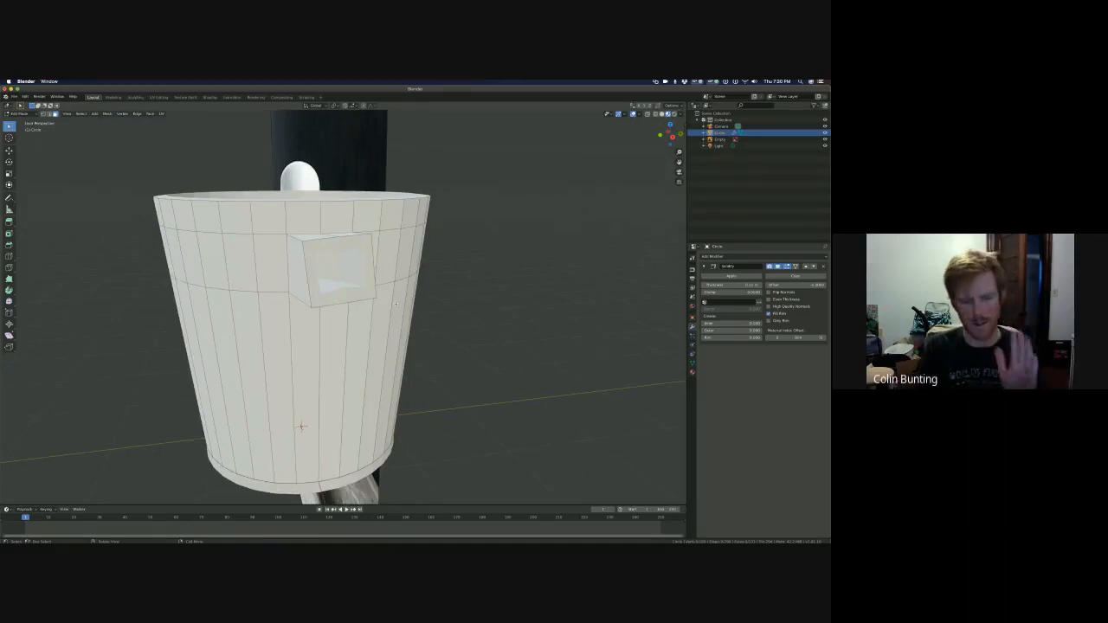
- Undo the end-face deletion, the move and rotation, and the handle extrusion
key("ctrl+z")
key("ctrl+z")
key("ctrl+z")
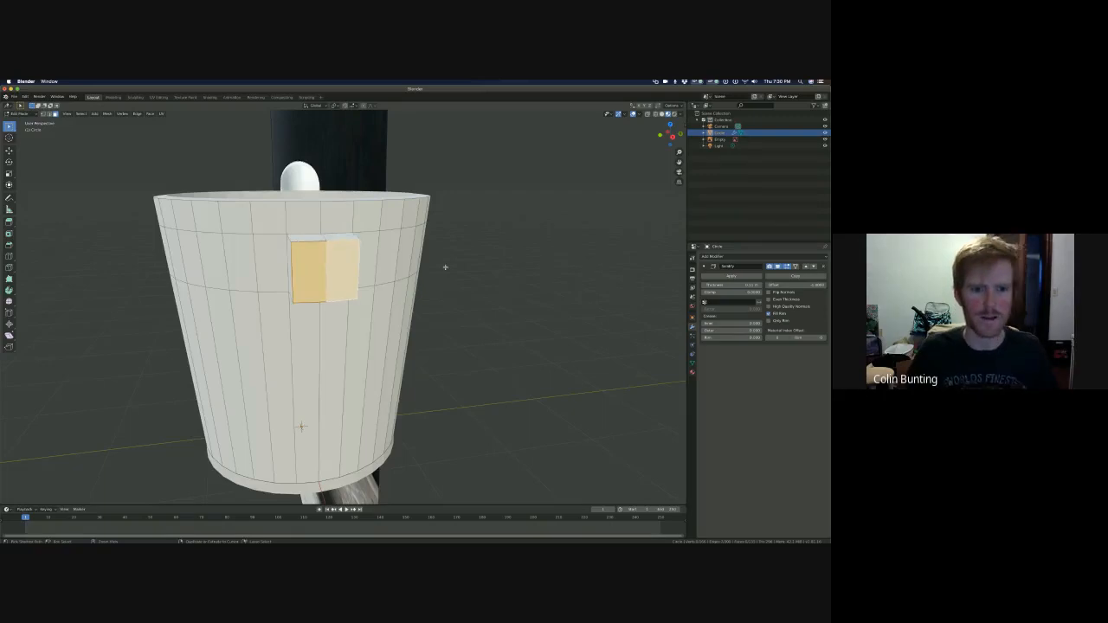
middle_click_drag(445, 267, 314, 324)
scroll(314, 324, "down", 3)
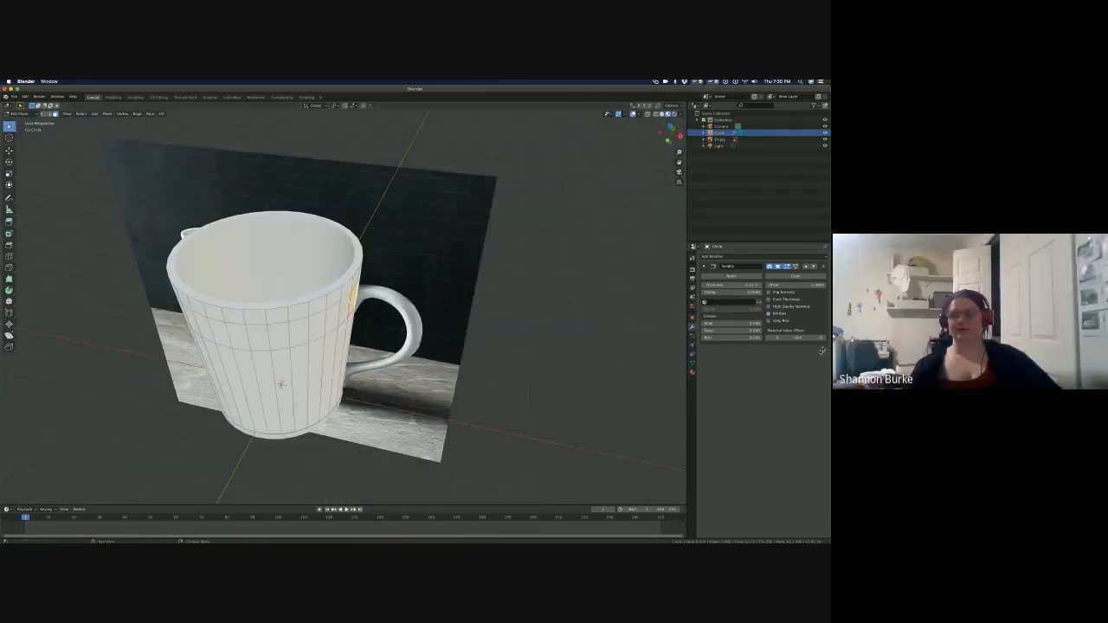
- Apply the Solidify modifier to the loop-cut cup in Object Mode and reopen the mesh in Edit Mode
left_click(732, 276)
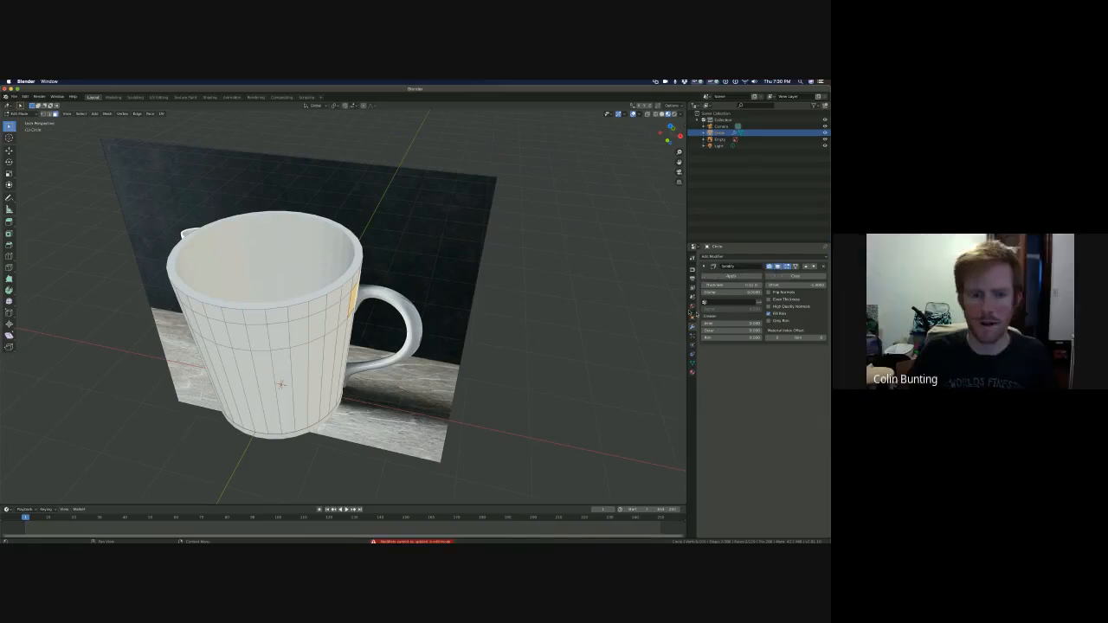
key("Tab")
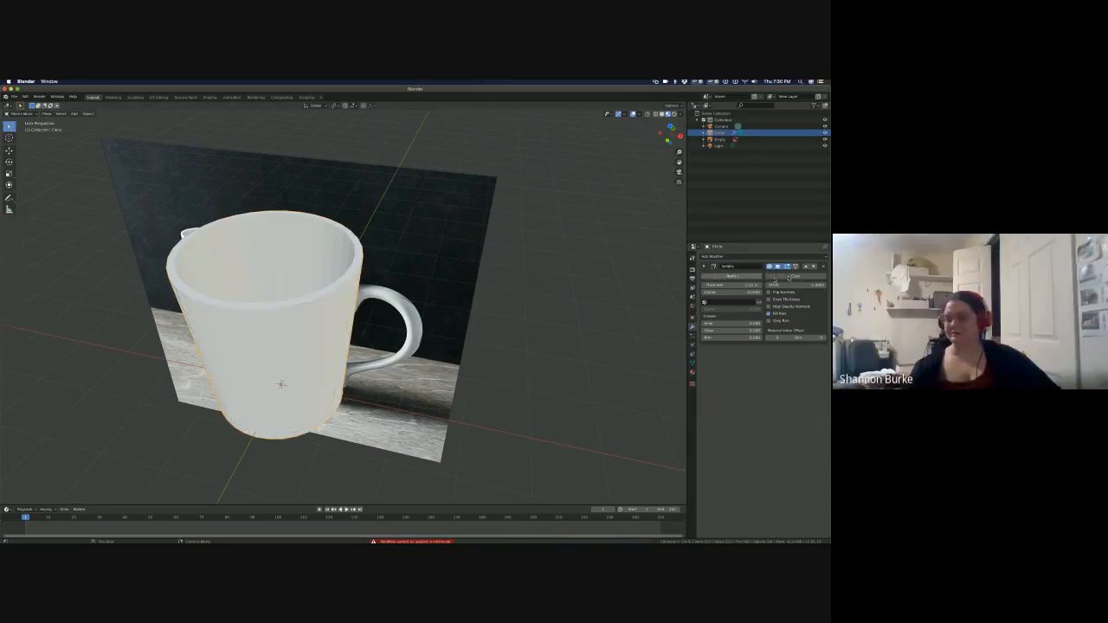
left_click(732, 276)
middle_click_drag(368, 292, 268, 321)
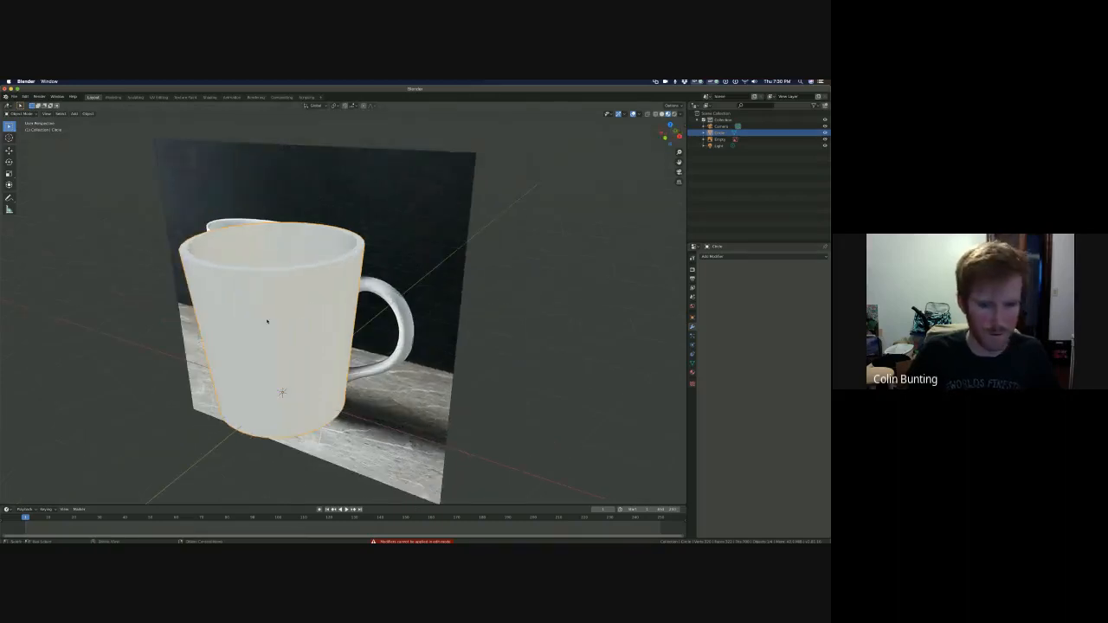
key("Tab")
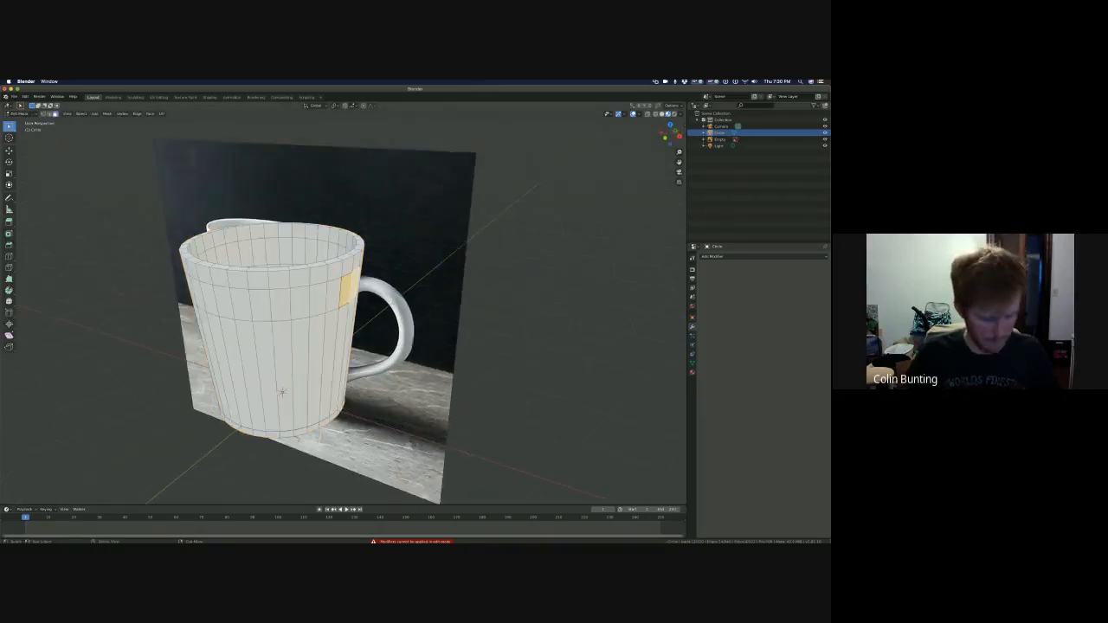
- Extrude two adjacent outer faces on the handle side of the solid mesh and check the cup's inner wall
key("e")
middle_click_drag(415, 315, 379, 328)
left_click(398, 308)
left_click(407, 293)
left_click(334, 294)
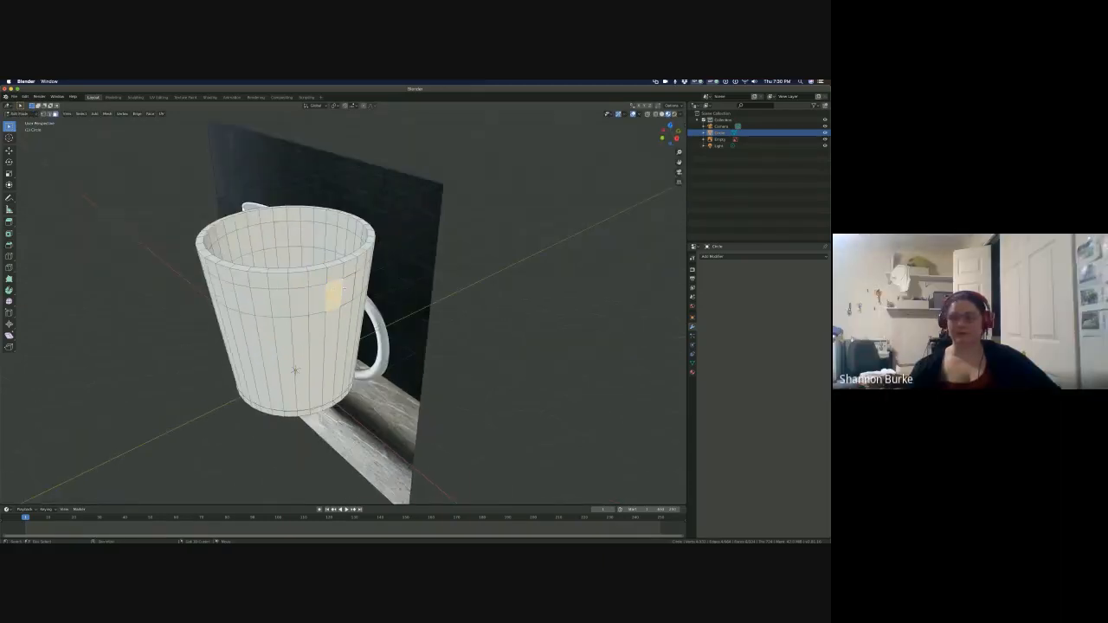
left_click(344, 288, "shift")
key("e")
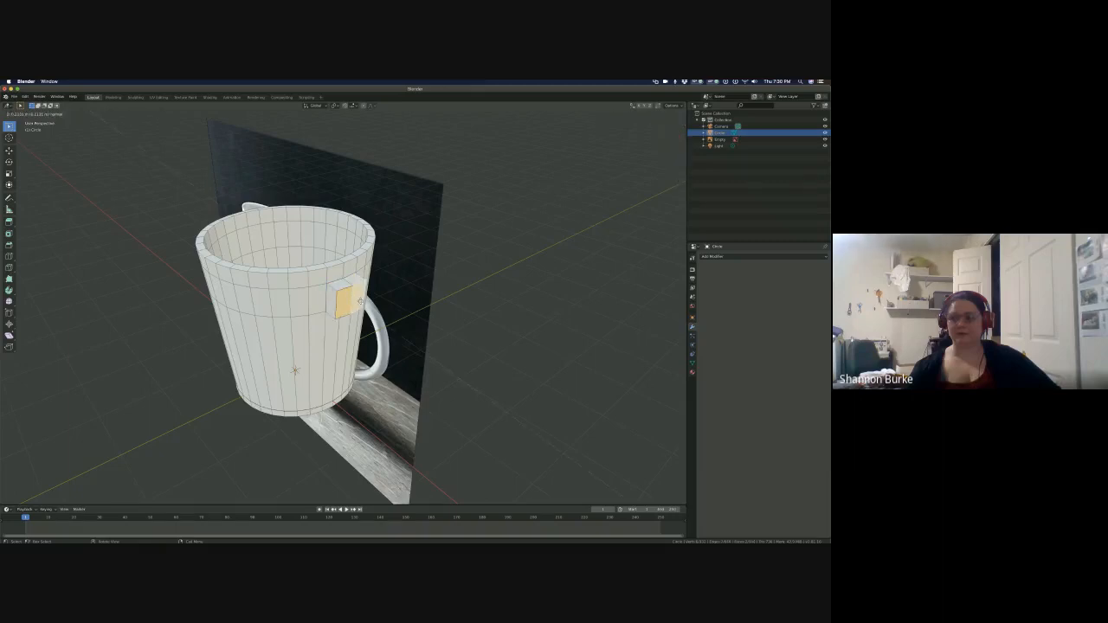
left_click(259, 346)
middle_click_drag(259, 346, 348, 358)
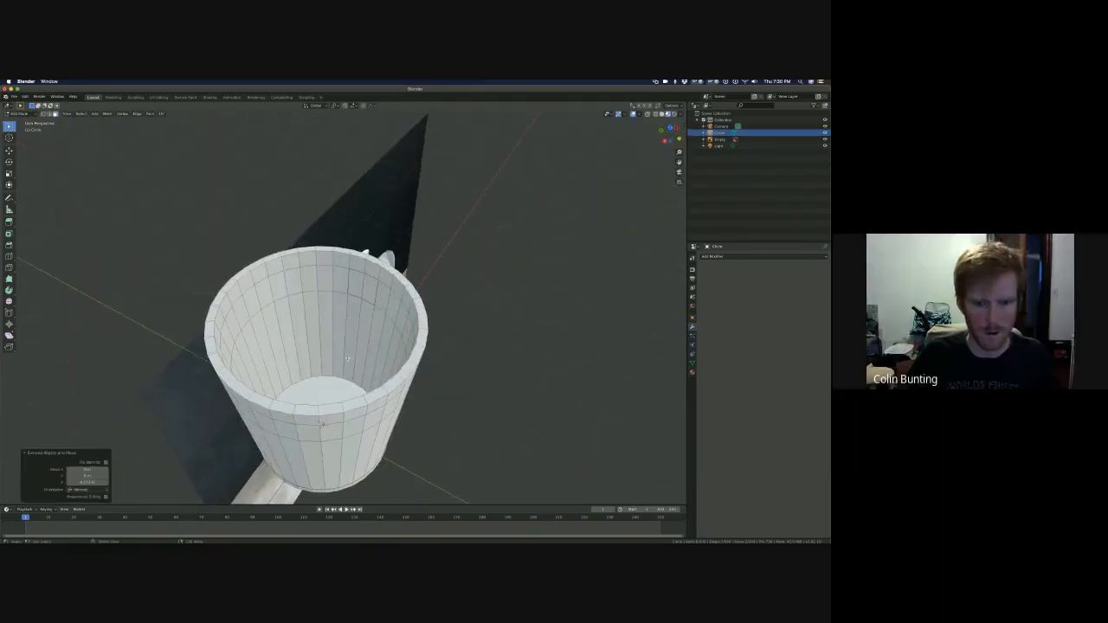
scroll(374, 282, "down", 5)
scroll(407, 321, "up", 8)
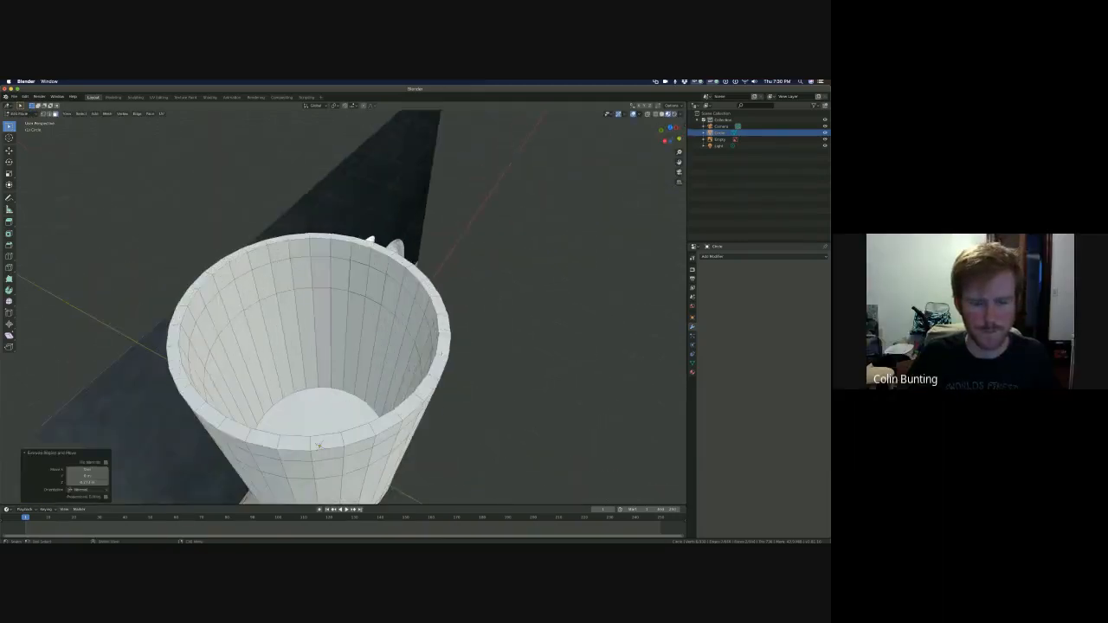
middle_click_drag(432, 350, 425, 346)
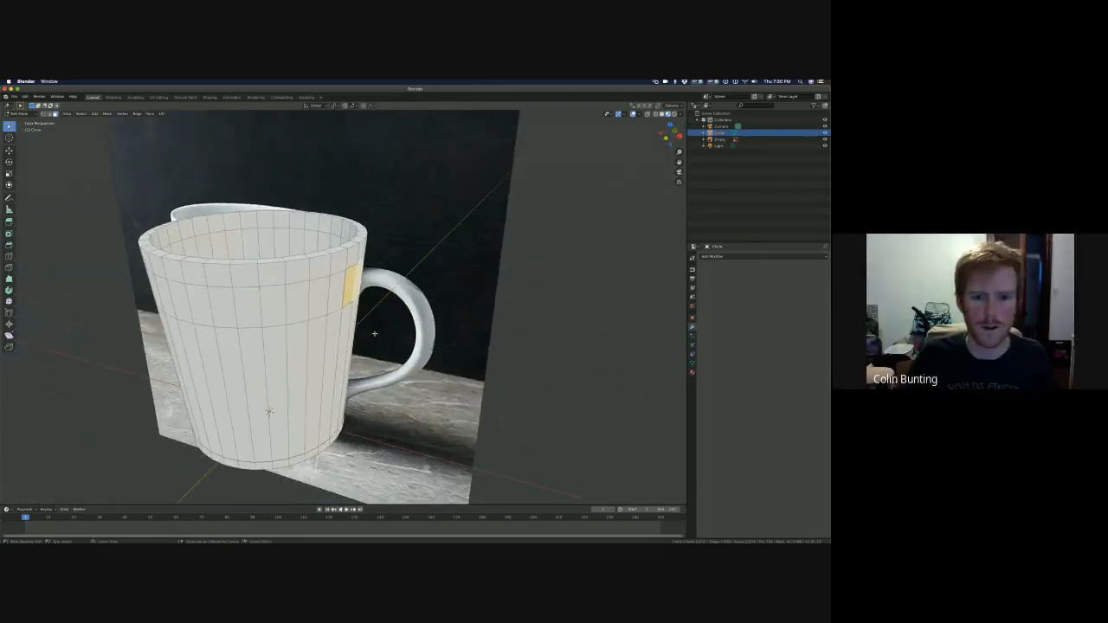
- Undo the second handle extrusion, the applied Solidify modifier and both loop cuts
key("Tab")
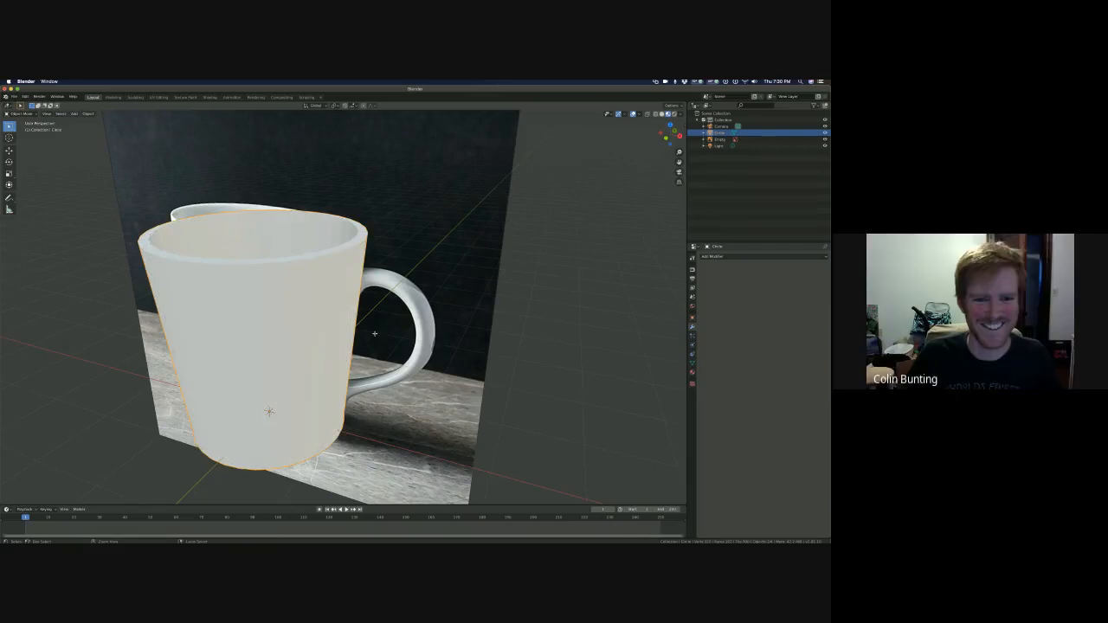
key("super+z")
key("super+z")
key("super+z")
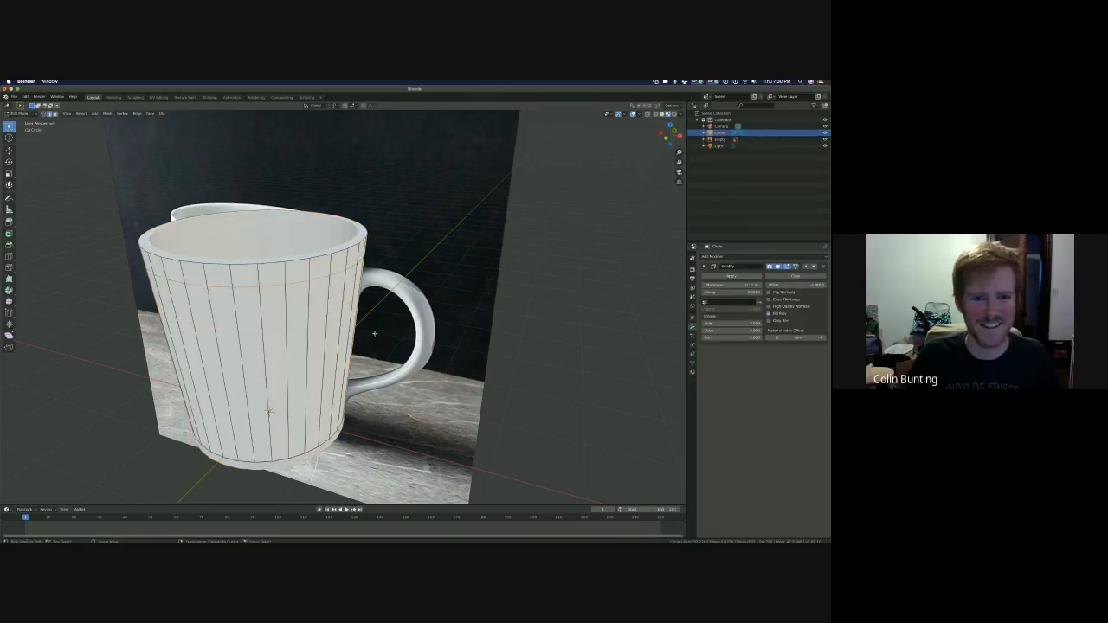
middle_click_drag(317, 328, 338, 341)
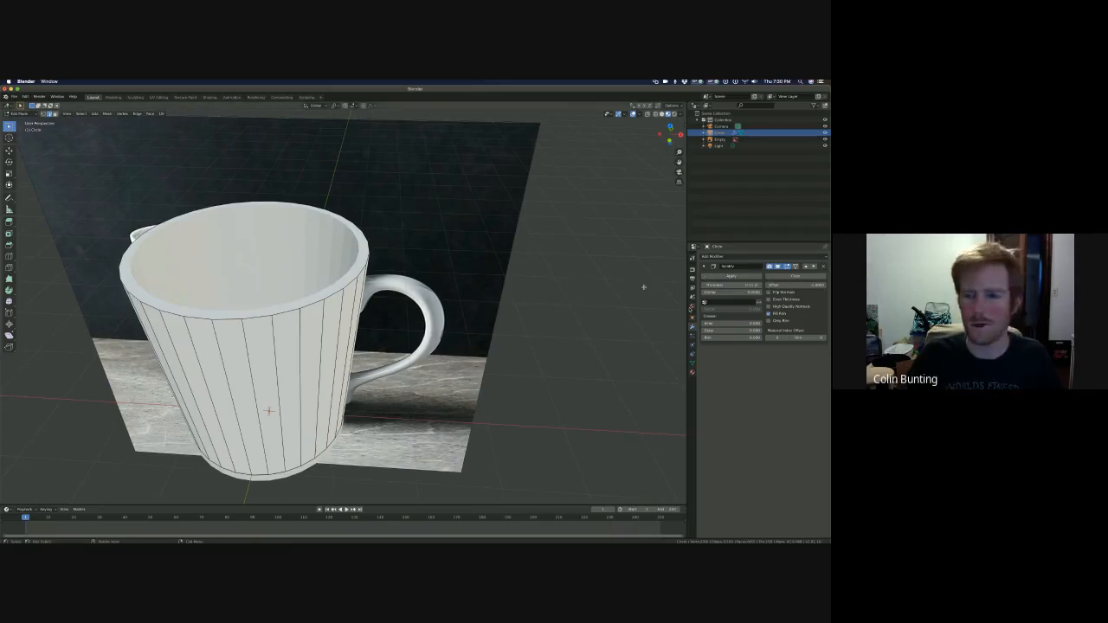
- Try to apply the Solidify modifier to the plain cup, and switch from Edit Mode to Object Mode
left_click(738, 276)
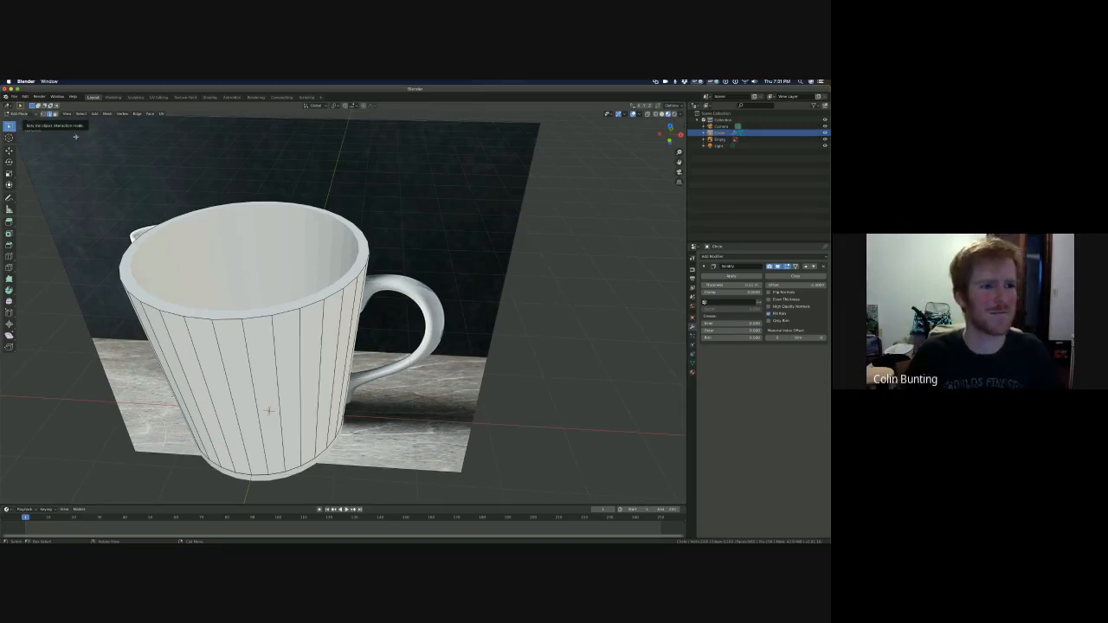
key("Tab")
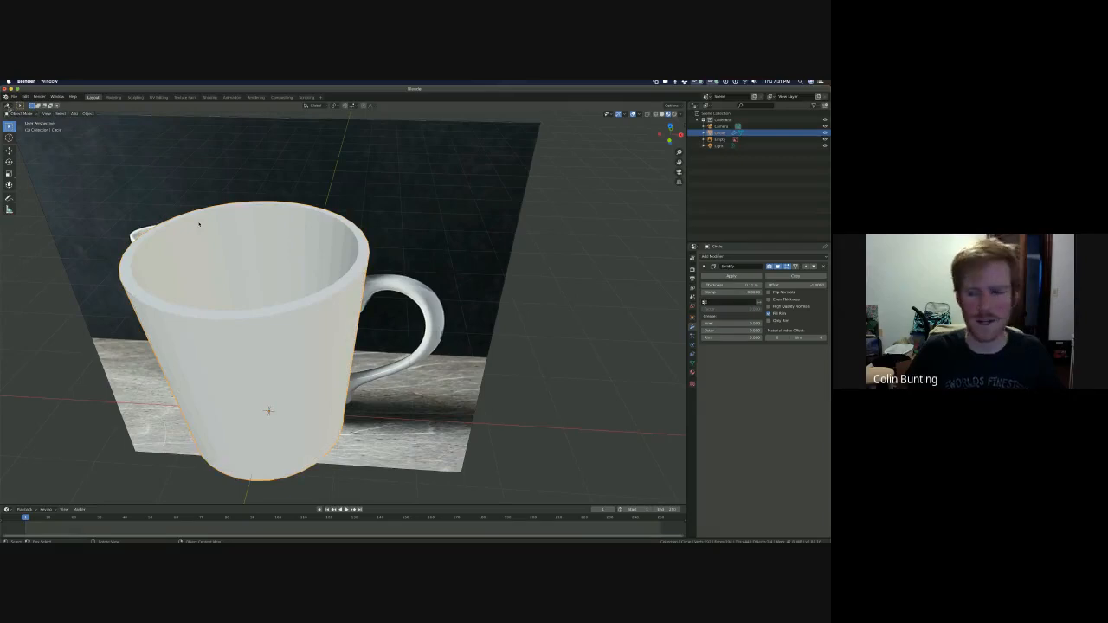
- Apply the Solidify modifier to the plain cup in Object Mode and reopen the mesh in Edit Mode
left_click(732, 277)
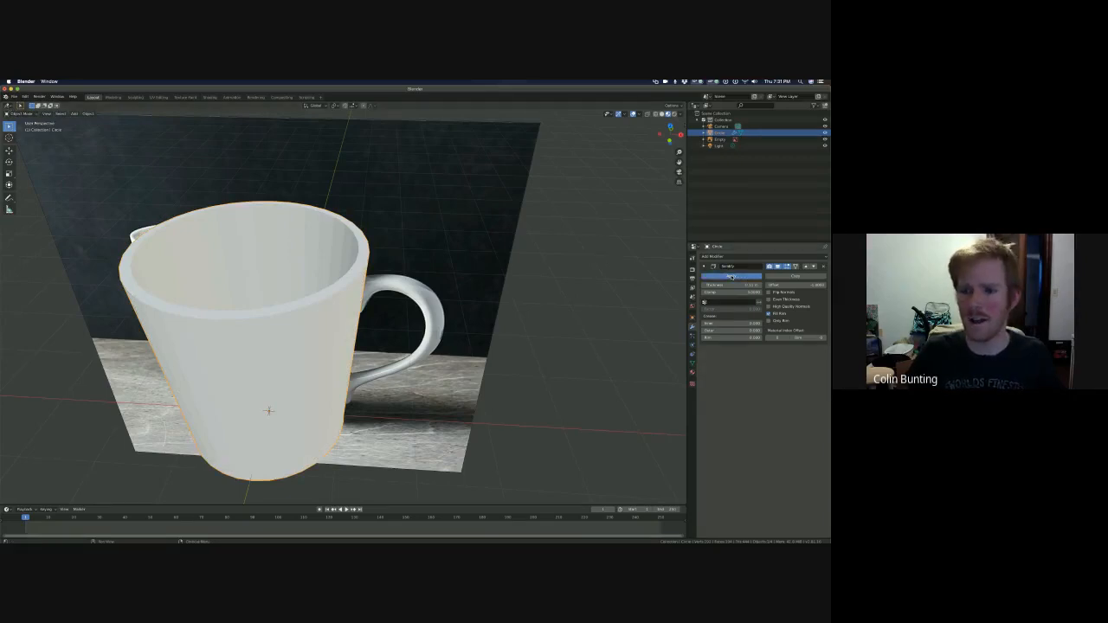
middle_click_drag(398, 330, 377, 321)
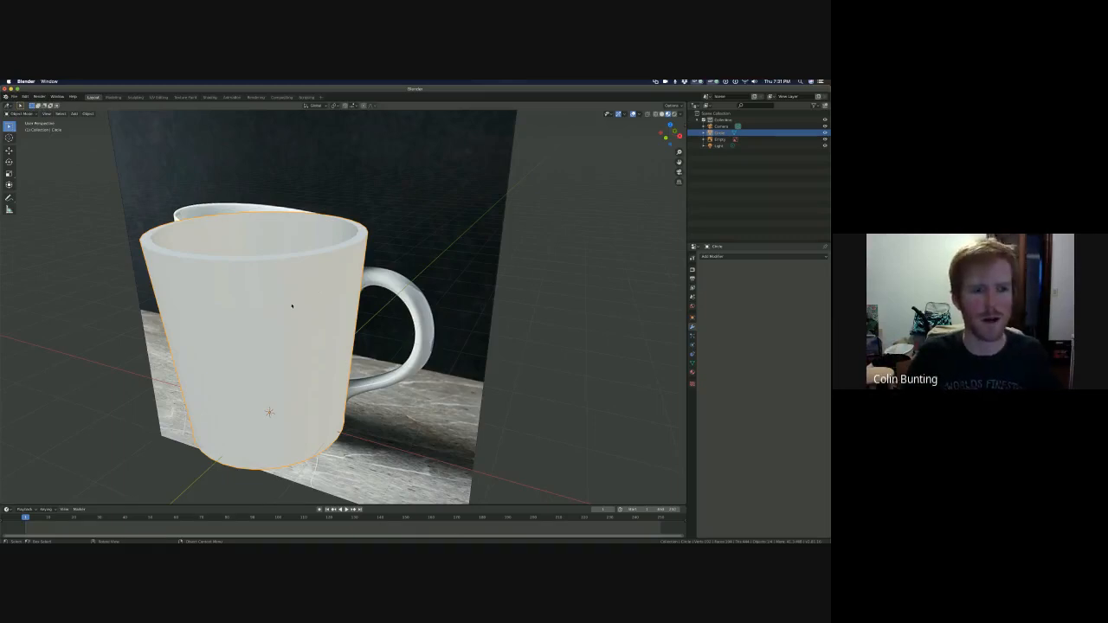
key("Tab")
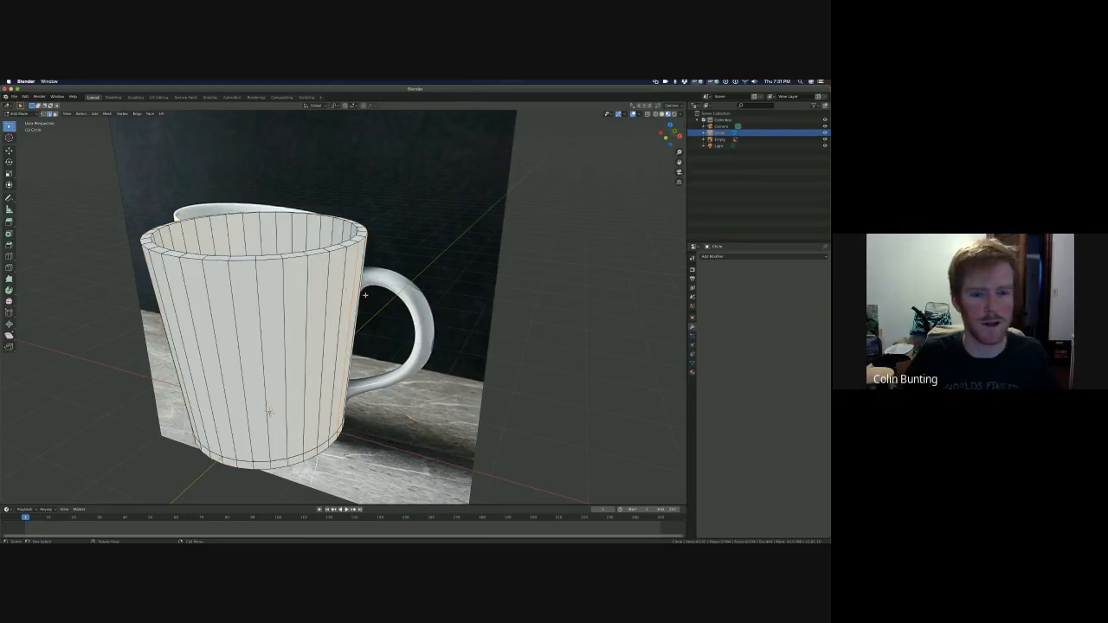
key("KP_Divide")
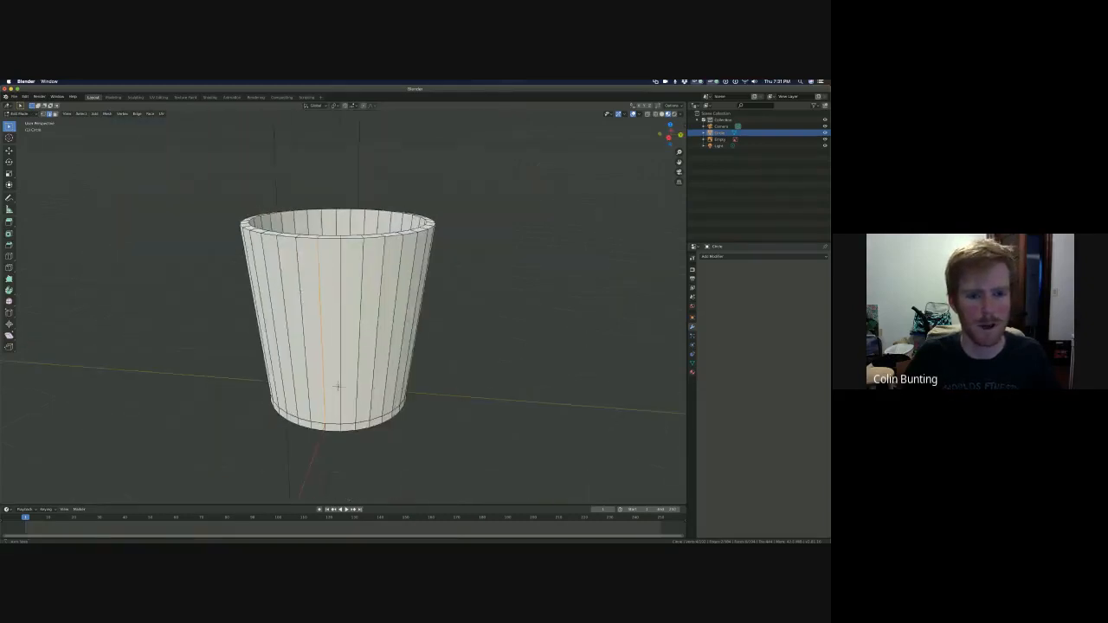
key("KP_Divide")
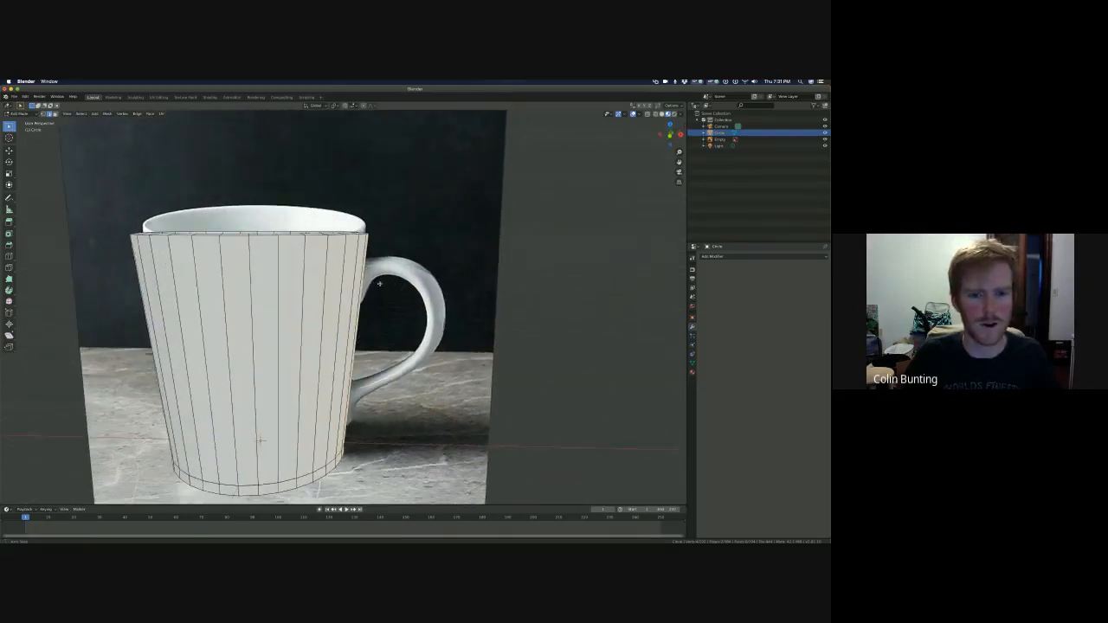
middle_click_drag(379, 284, 374, 279)
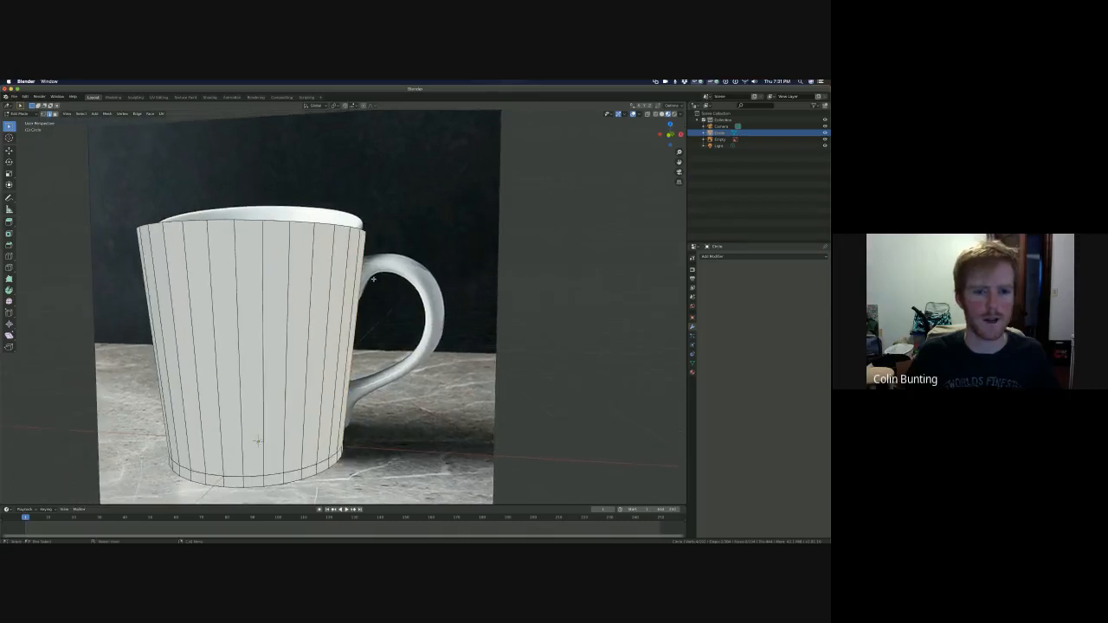
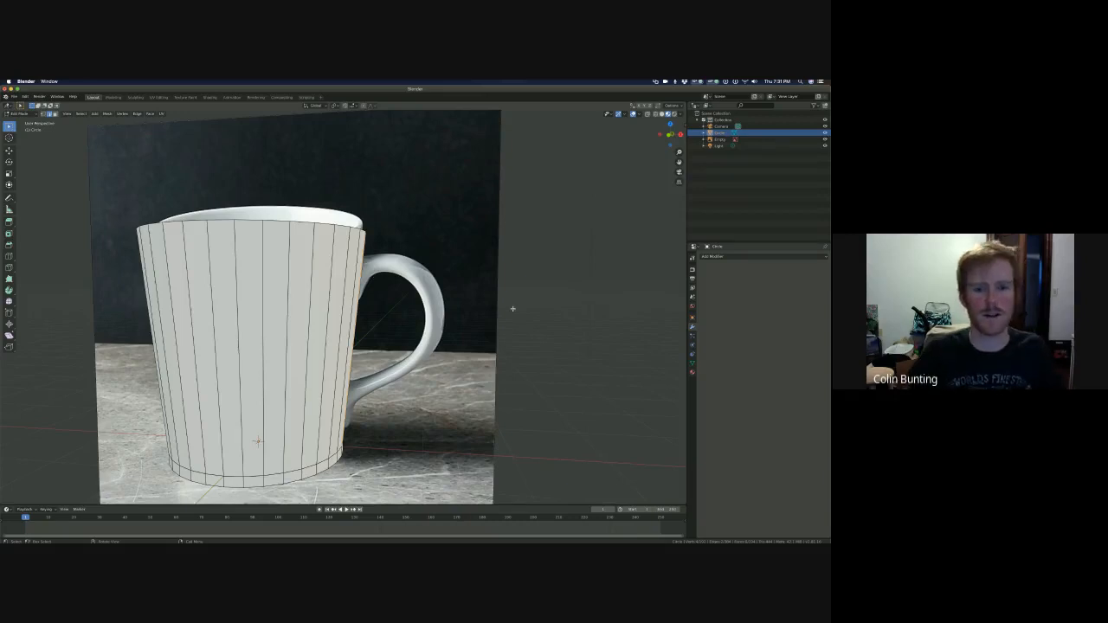
- Try to extrude two adjacent full-height outer faces on the handle side of the cup
middle_click_drag(405, 335, 330, 279)
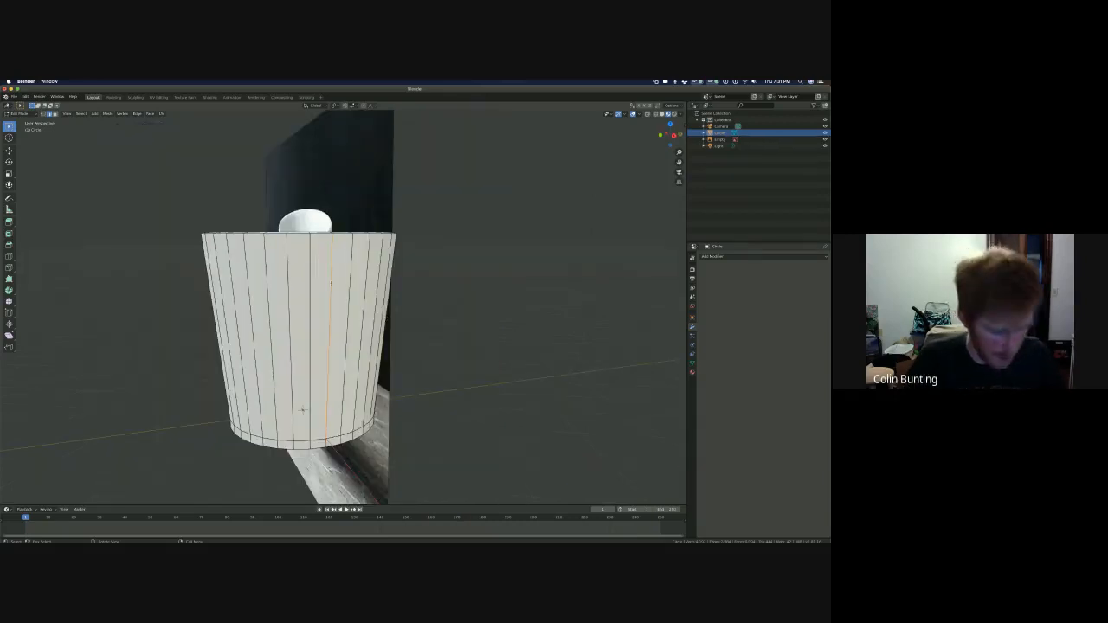
key("a")
left_click(326, 270)
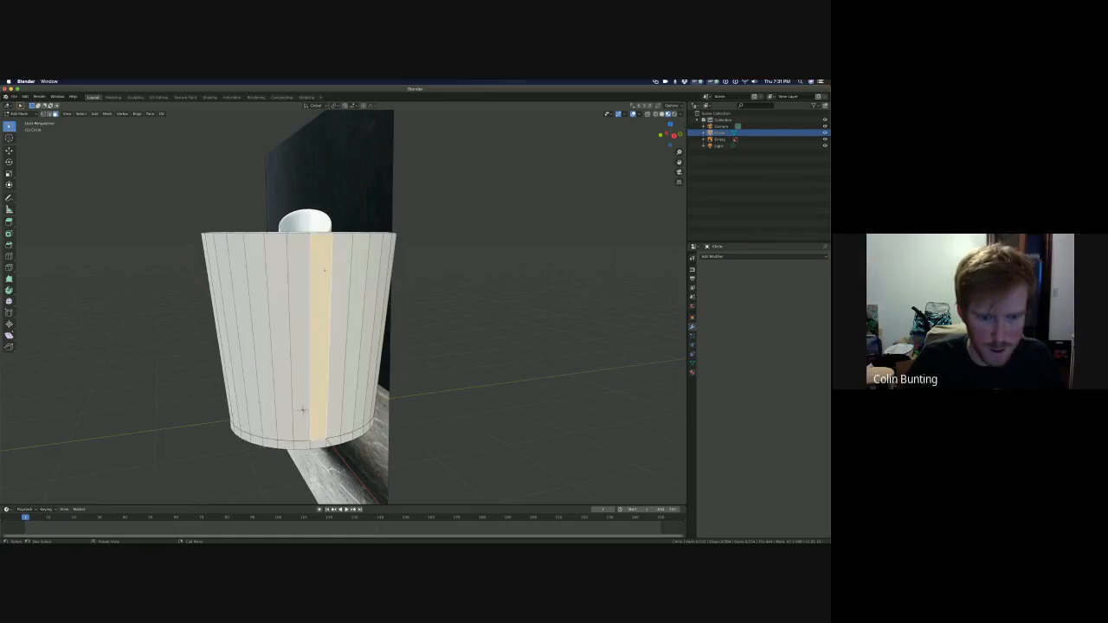
left_click(344, 270)
left_click(313, 269)
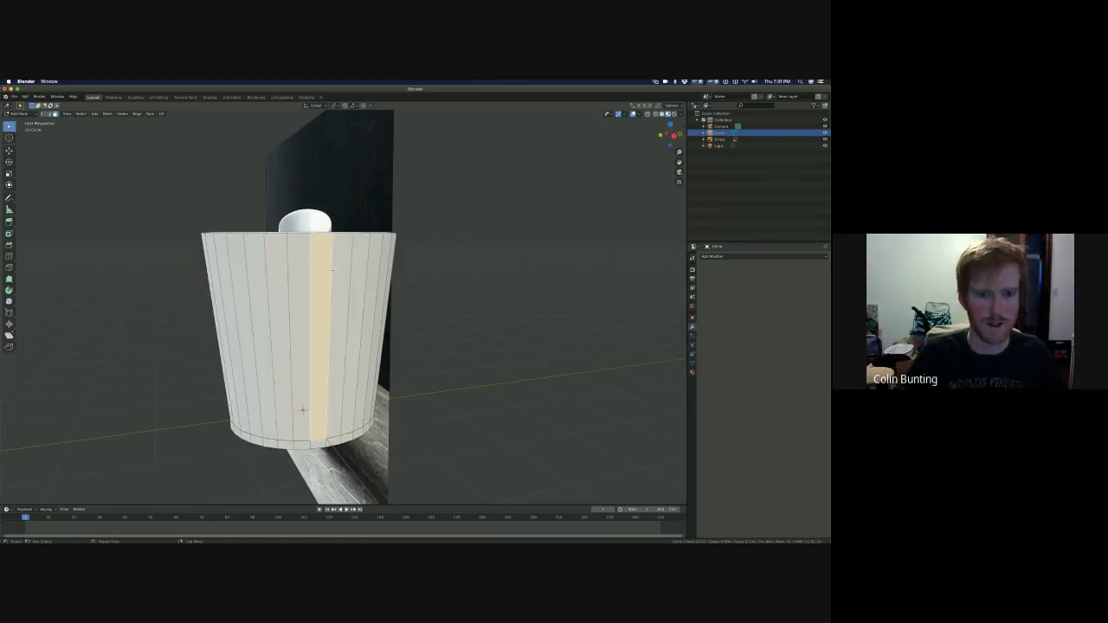
left_click(343, 268)
left_click(325, 275, "shift")
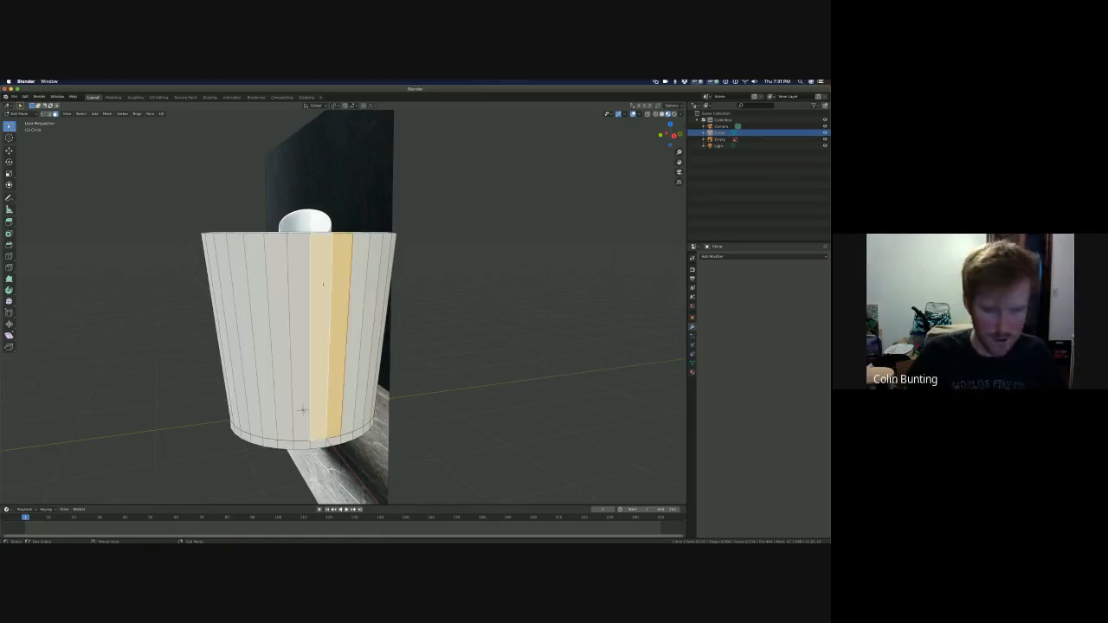
key("e")
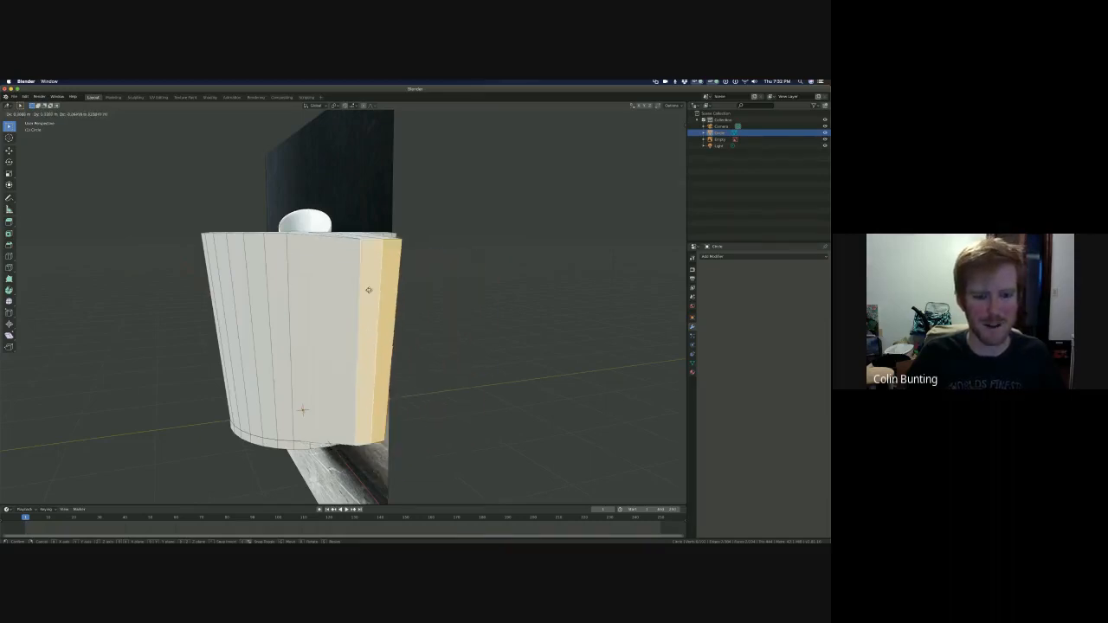
key("Escape")
- Add one horizontal loop cut around the outer wall and slide it up near the rim, level with the top of the reference handle
middle_click_drag(303, 287, 347, 291)
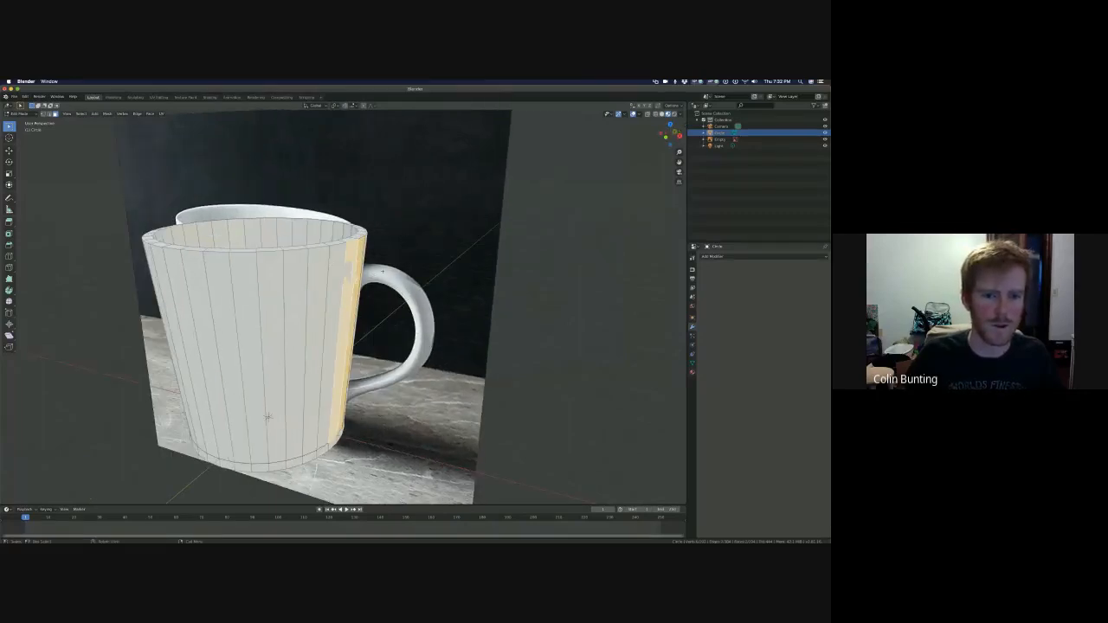
middle_click_drag(376, 277, 354, 270)
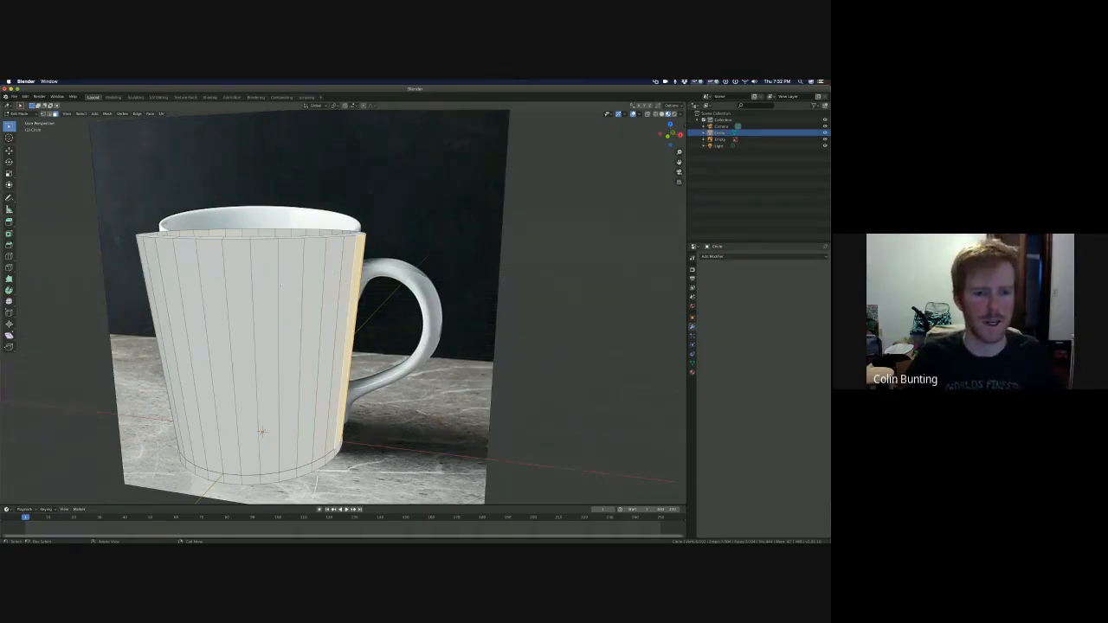
left_click(283, 285, "alt")
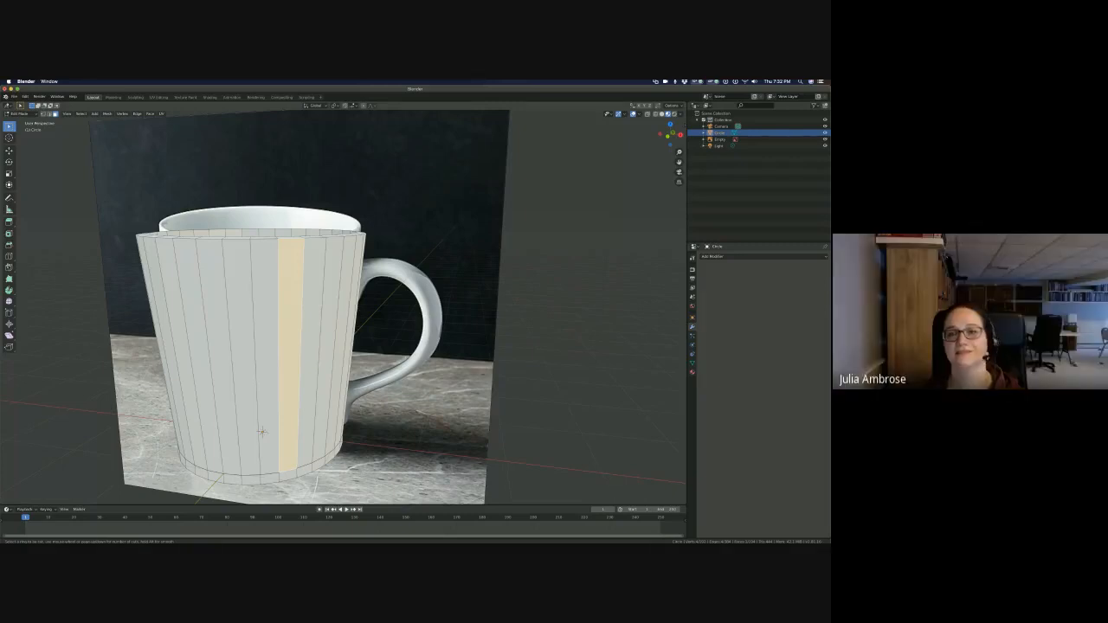
key("Escape")
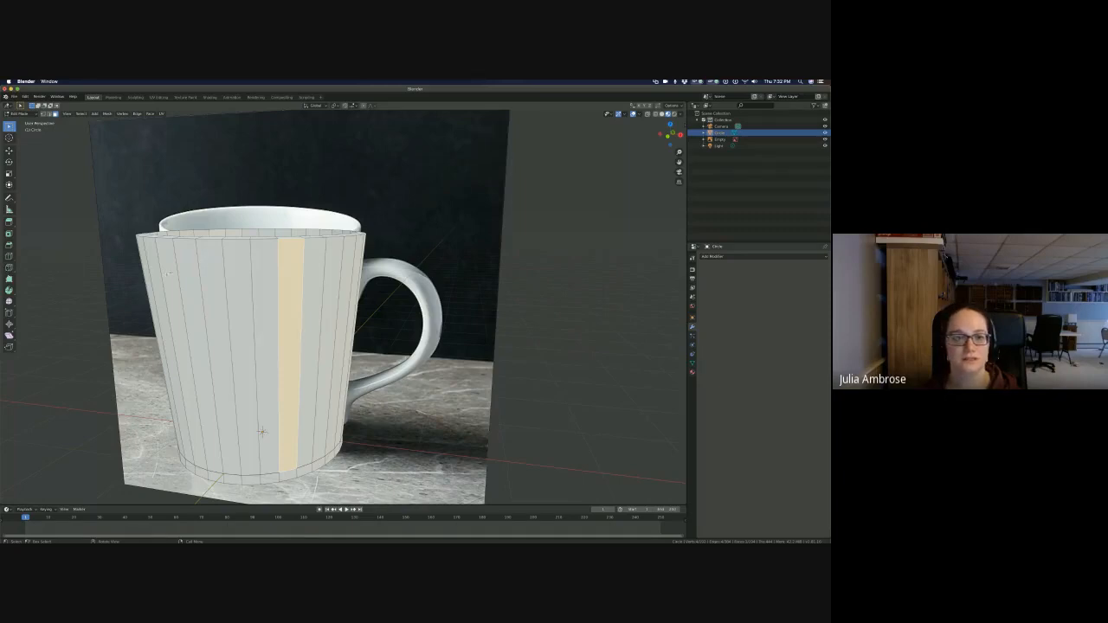
left_click(97, 320)
left_click(284, 327)
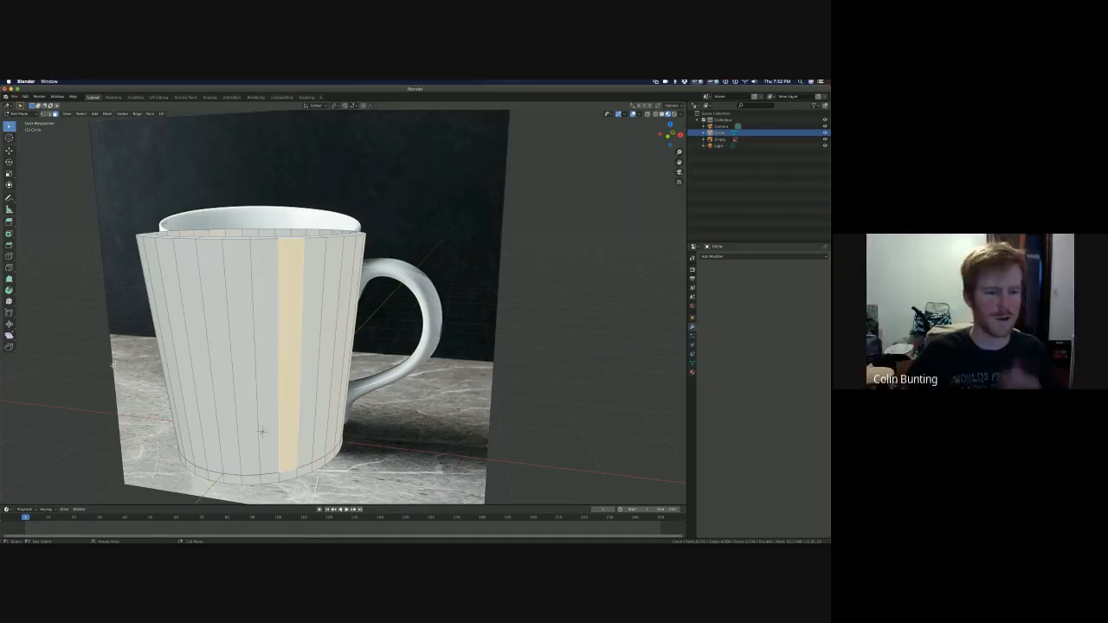
left_click(113, 364)
left_click(292, 322, "alt")
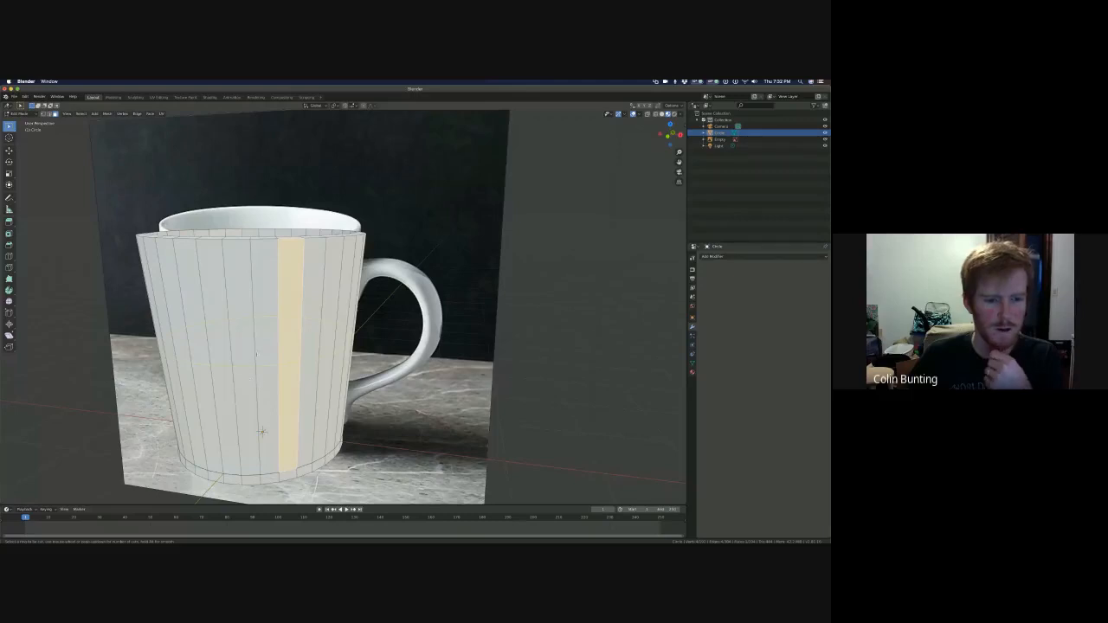
left_click(262, 431)
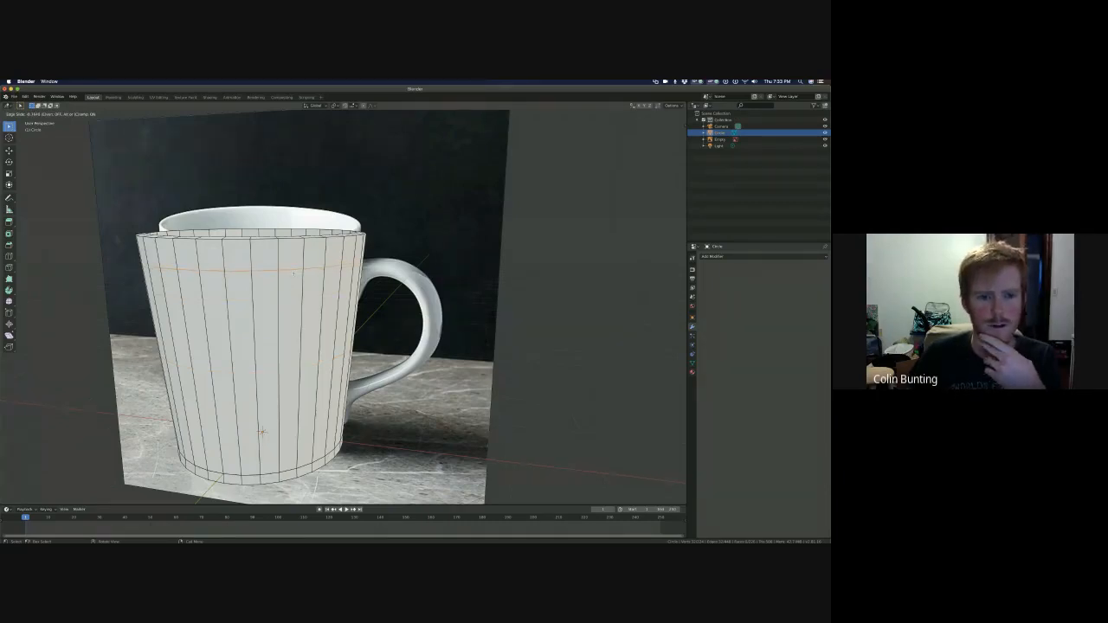
left_click(261, 430)
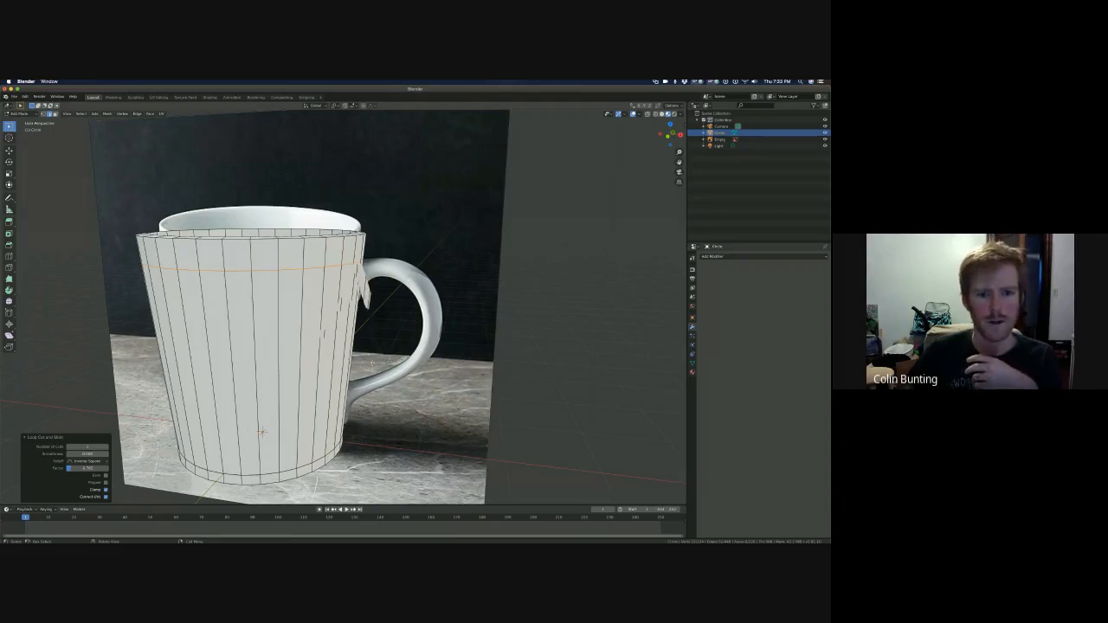
- Try to move two adjacent outer faces below the new loop cut on the handle side, and clear the selection
middle_click_drag(372, 309, 335, 287)
key("space")
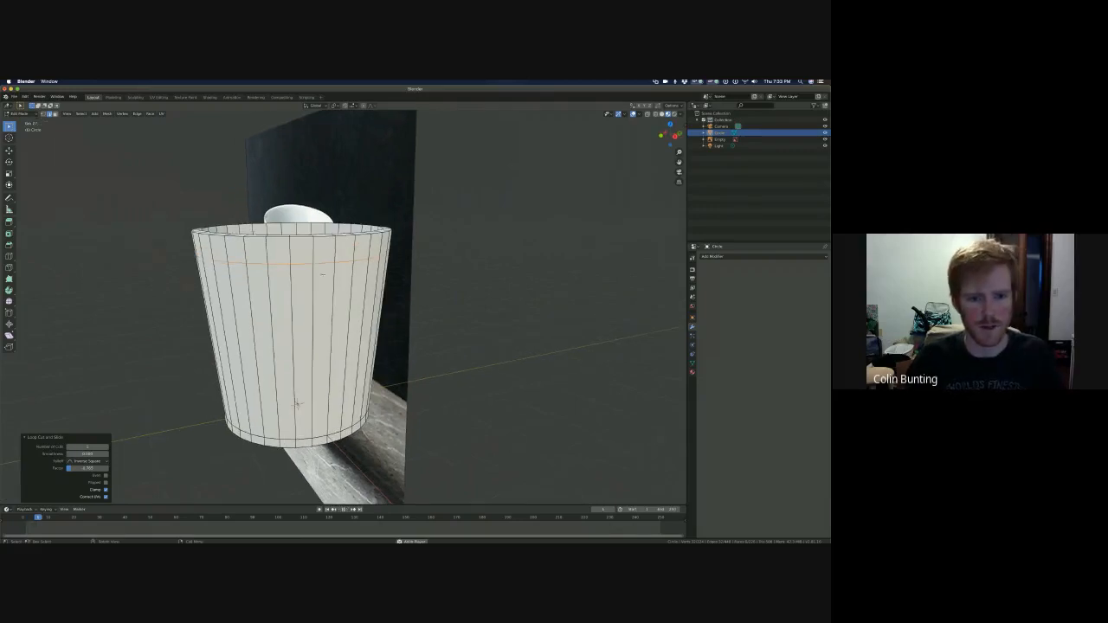
key("space")
left_click(323, 275)
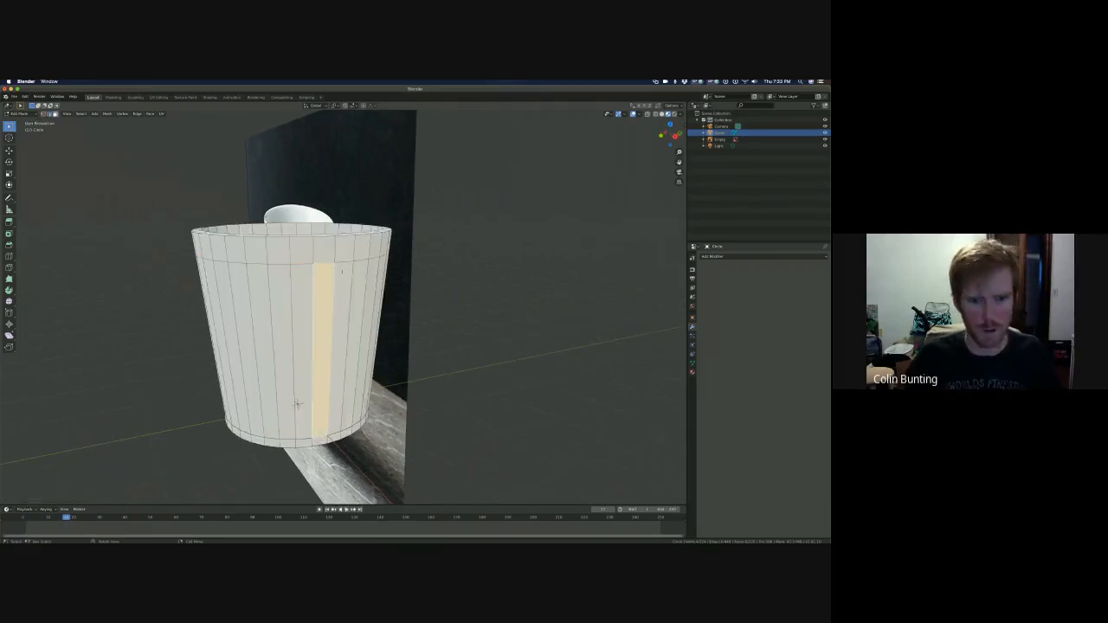
left_click(342, 271, "shift")
key("g")
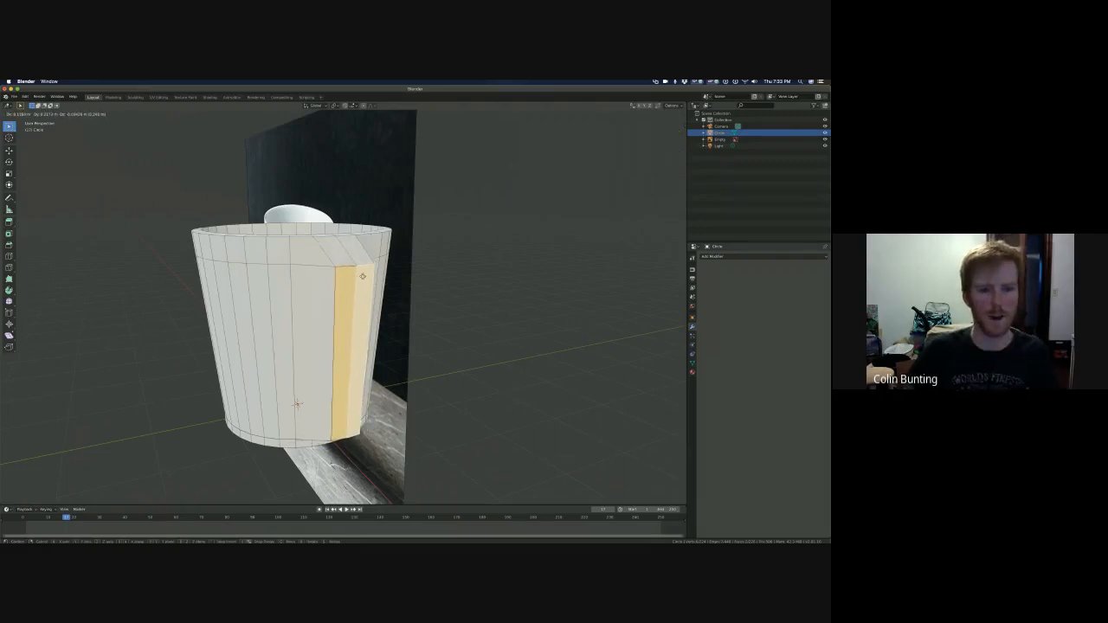
key("Escape")
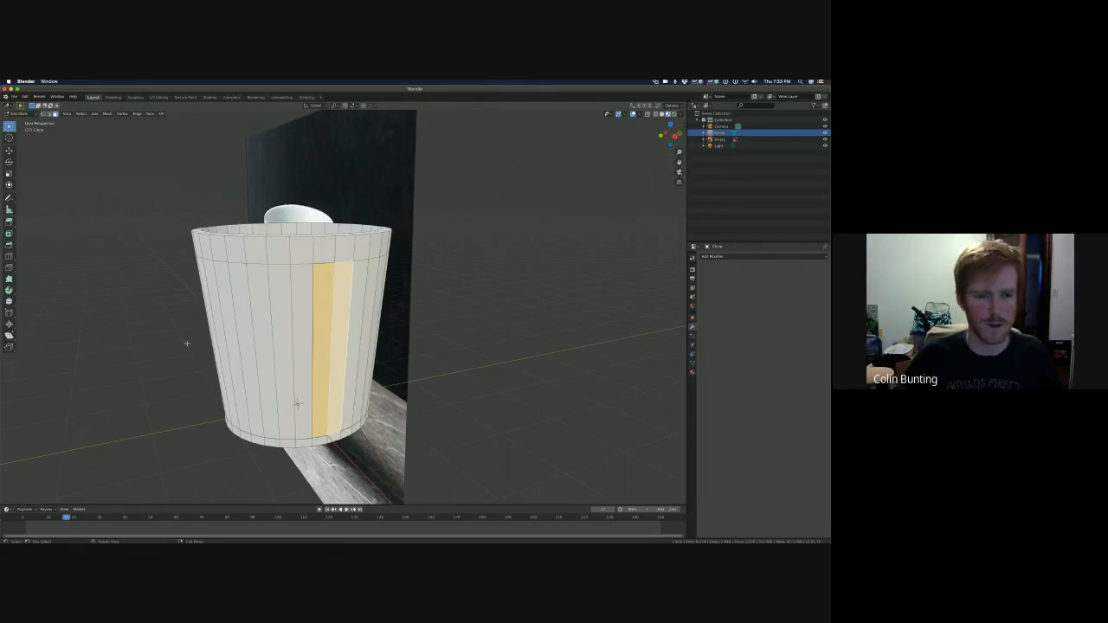
key("alt+a")
- Add a second loop cut around the outer wall, level with the underside of the handle's upper joint
key("KP_0")
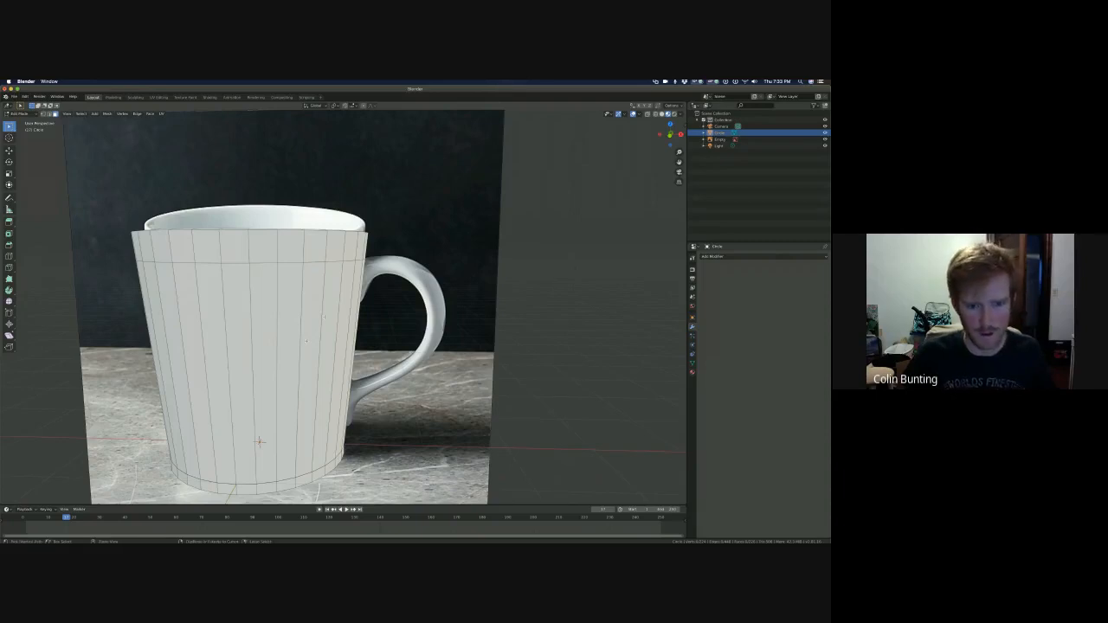
key("ctrl+r")
left_click(310, 376)
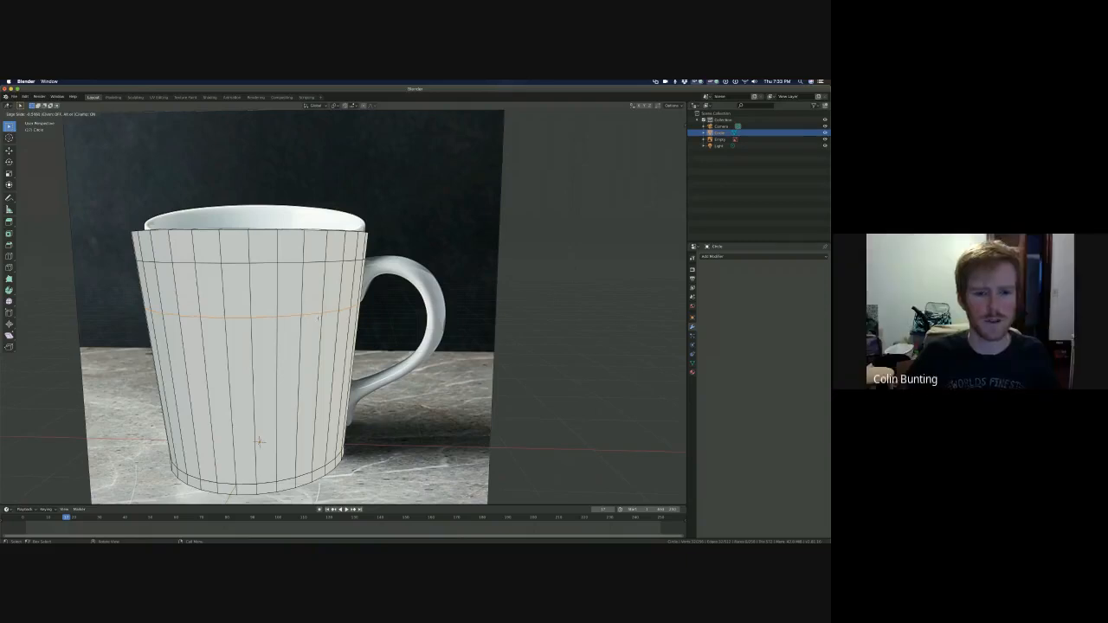
left_click(317, 319)
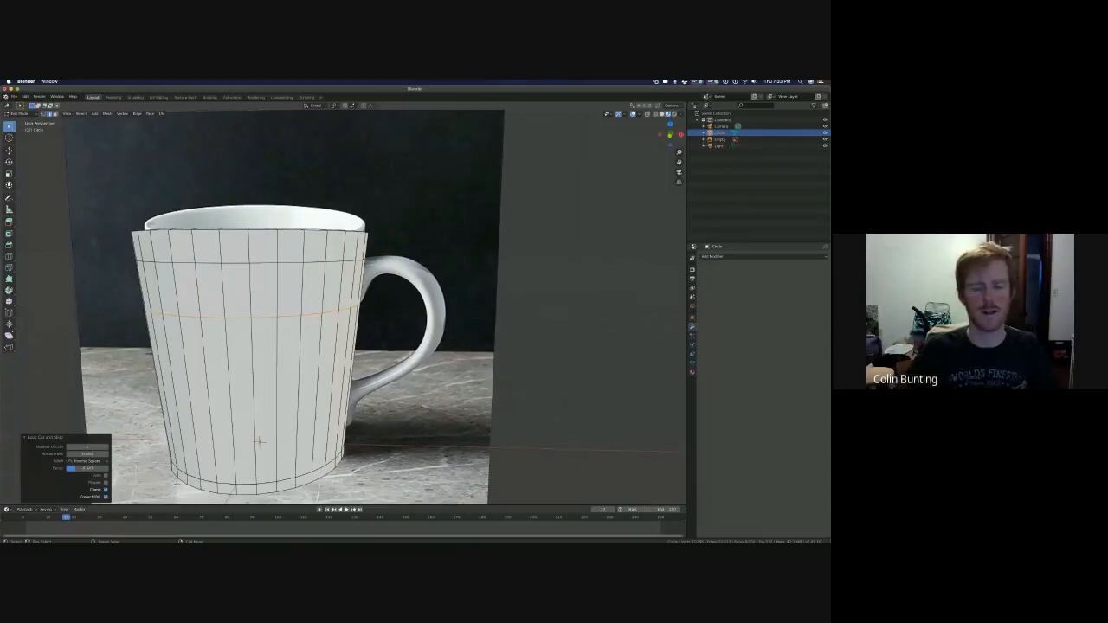
mouse_move(355, 322)
middle_mouse_down()
mouse_move(313, 326)
mouse_move(348, 330)
mouse_move(339, 316)
middle_mouse_up()
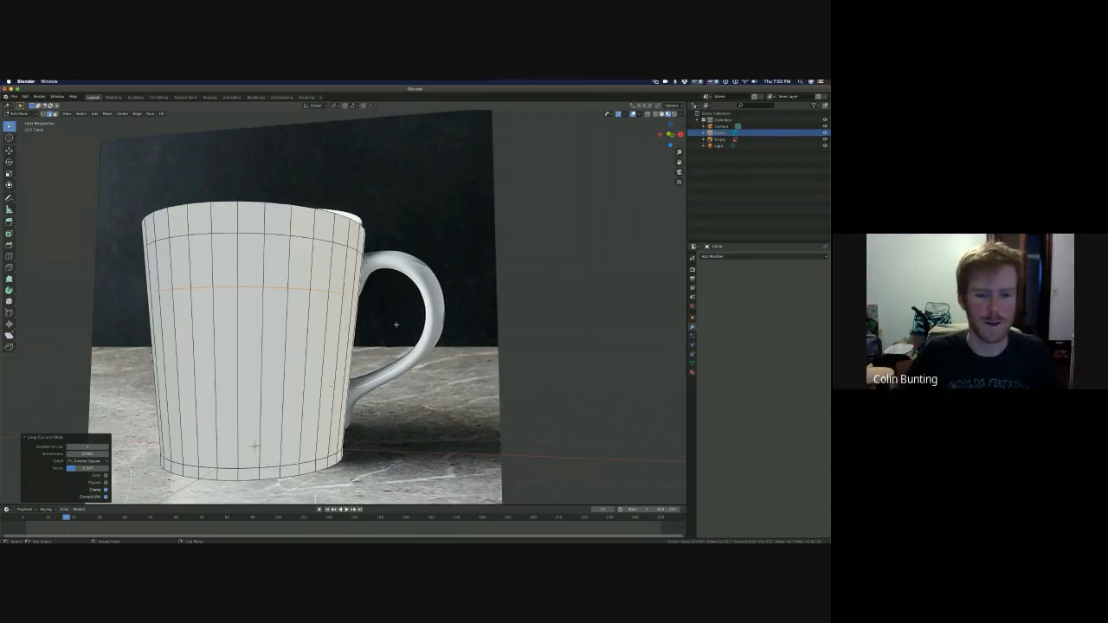
- Add a third loop cut around the lower outer wall, level with the top of the handle's lower joint
left_click(324, 378)
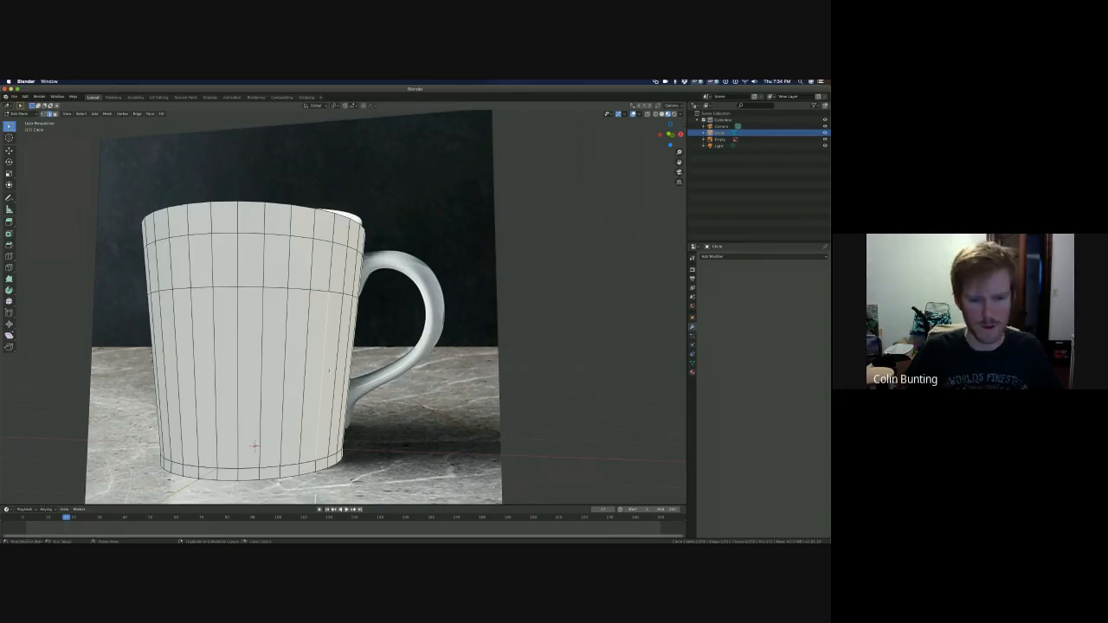
key("ctrl+r")
left_click(322, 374)
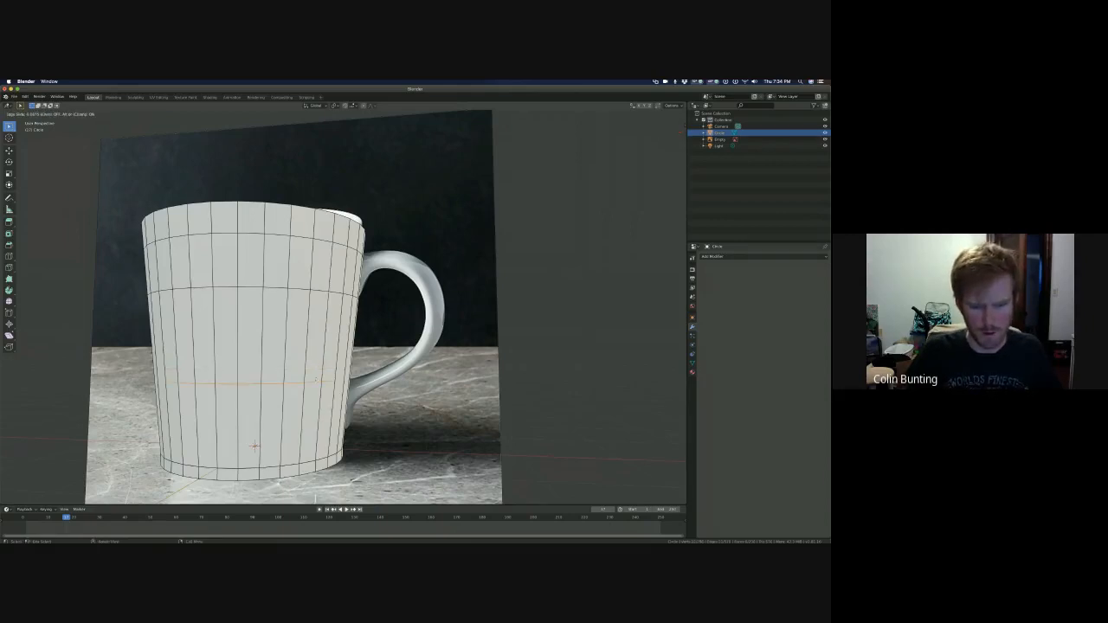
left_click(316, 380)
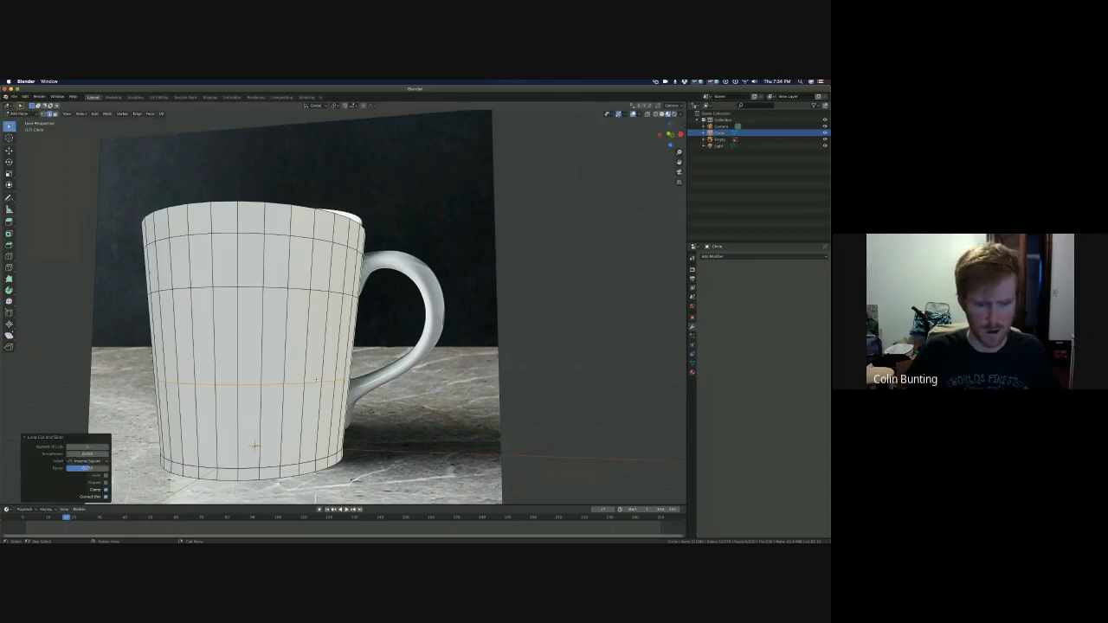
- Add a fourth loop cut around the outer wall just above the base, below the handle's lower joint, and clear the selection
left_click(310, 438)
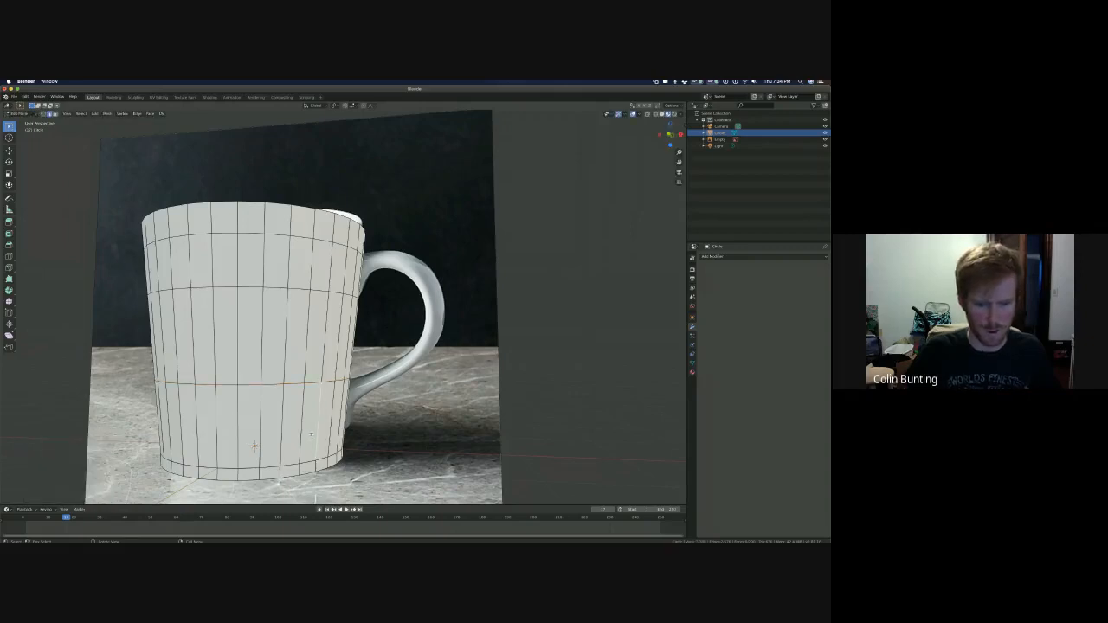
key("g")
key("g")
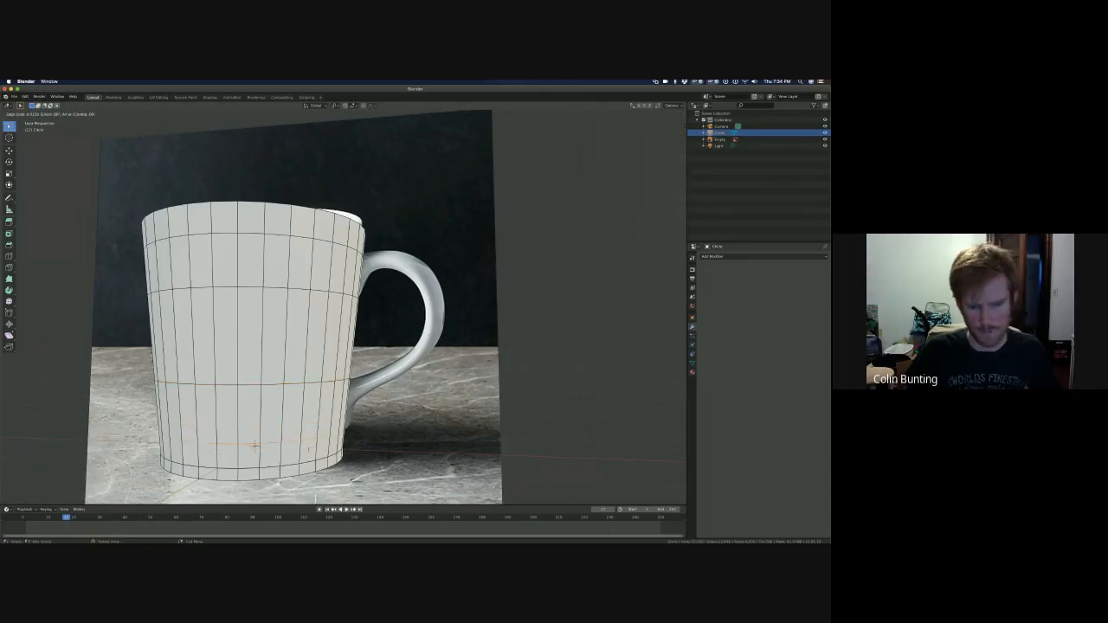
left_click(254, 446)
middle_click_drag(255, 447, 267, 420)
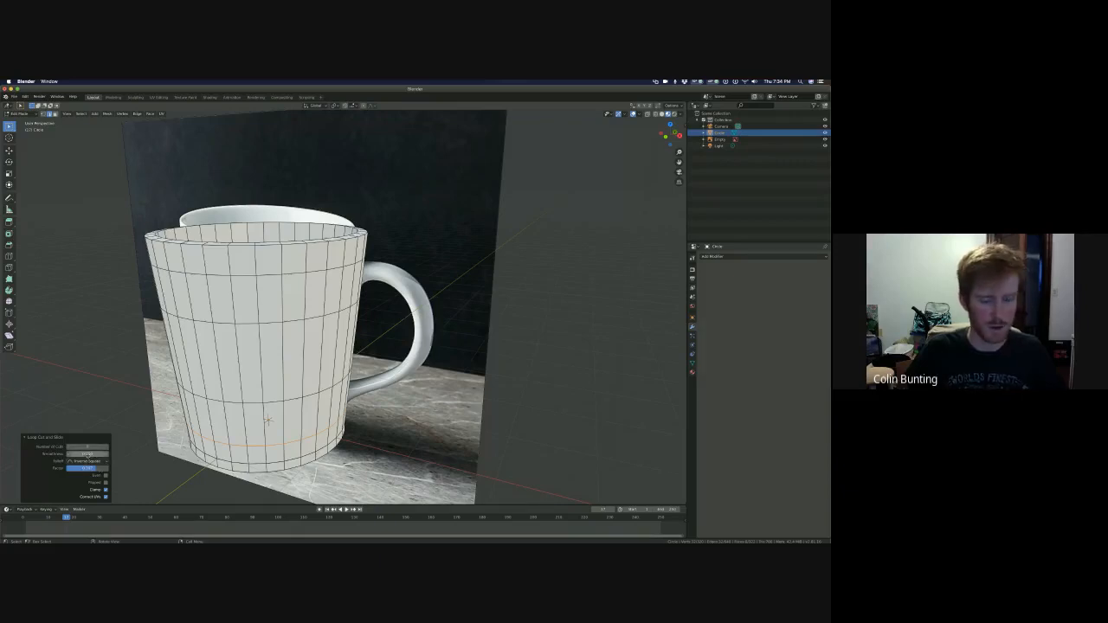
left_click(91, 400)
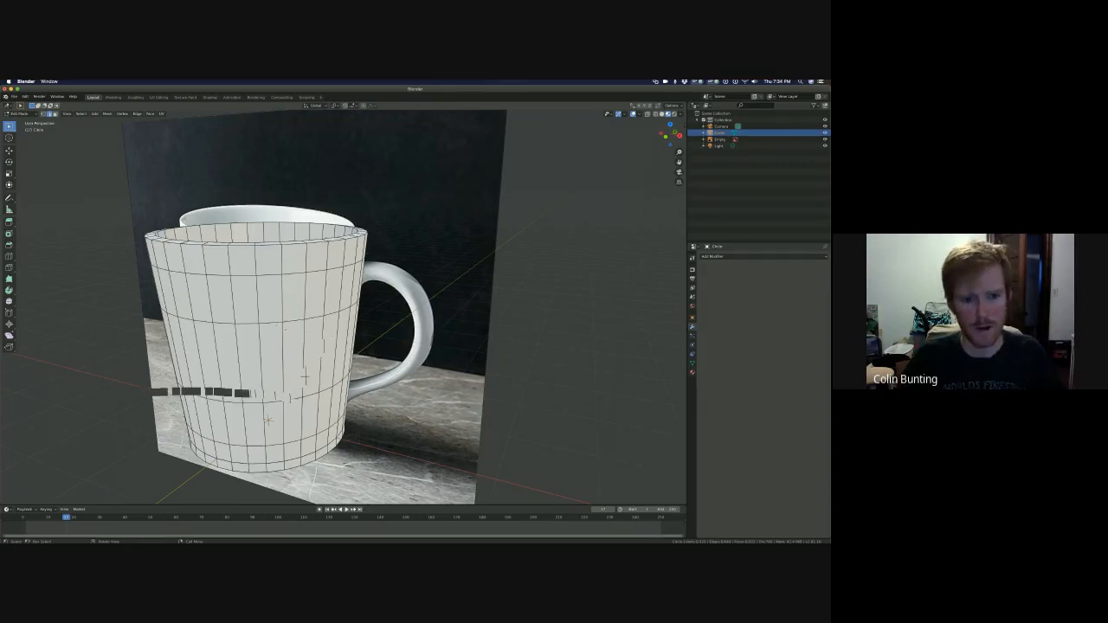
middle_click_drag(330, 338, 282, 331)
key("space")
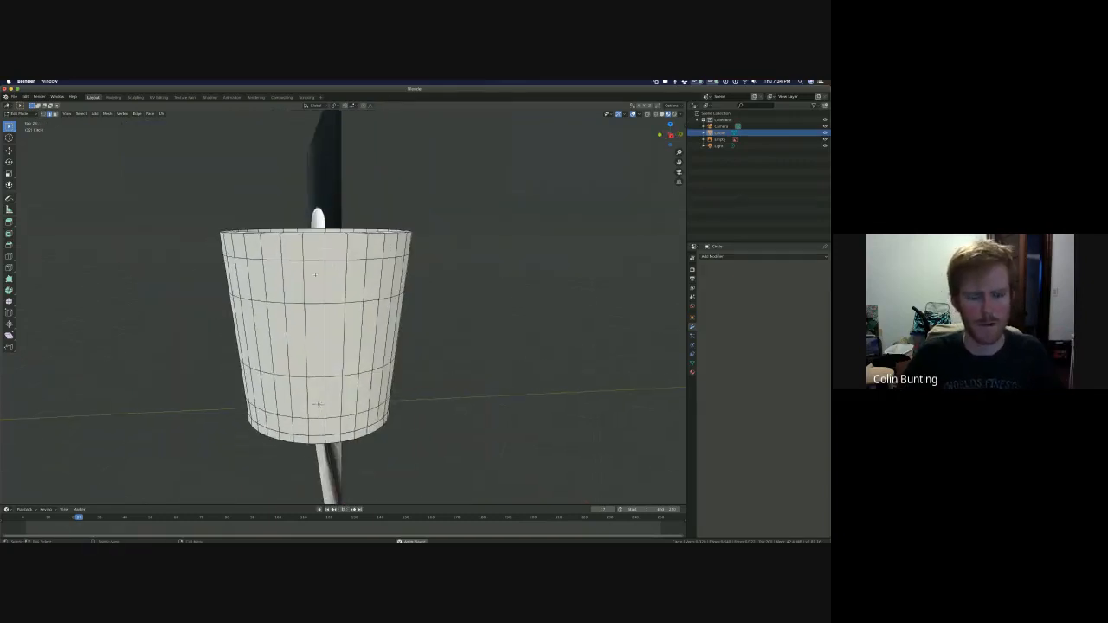
key("space")
middle_click_drag(330, 296, 314, 330)
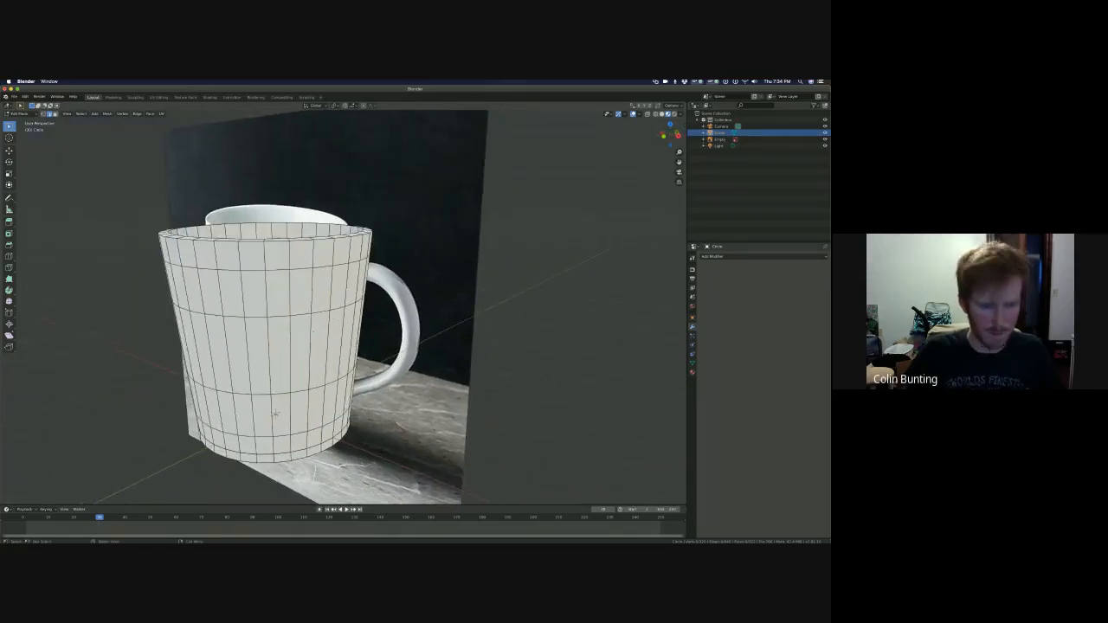
- Cycle through the vertex, edge and face selection modes, ending in face selection
left_click(55, 114)
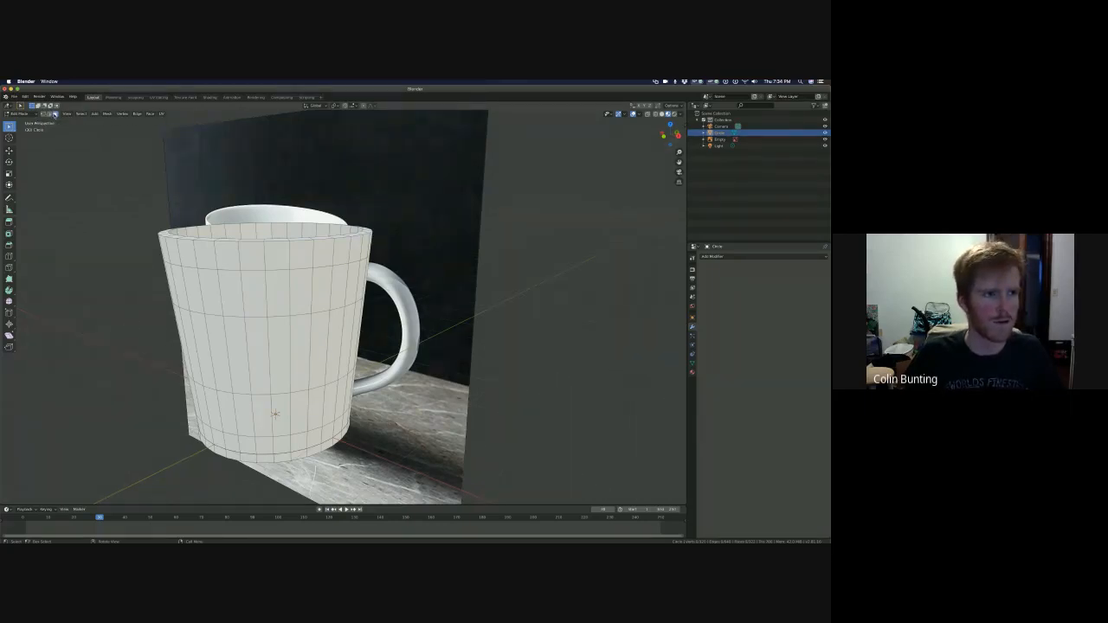
key("1")
key("2")
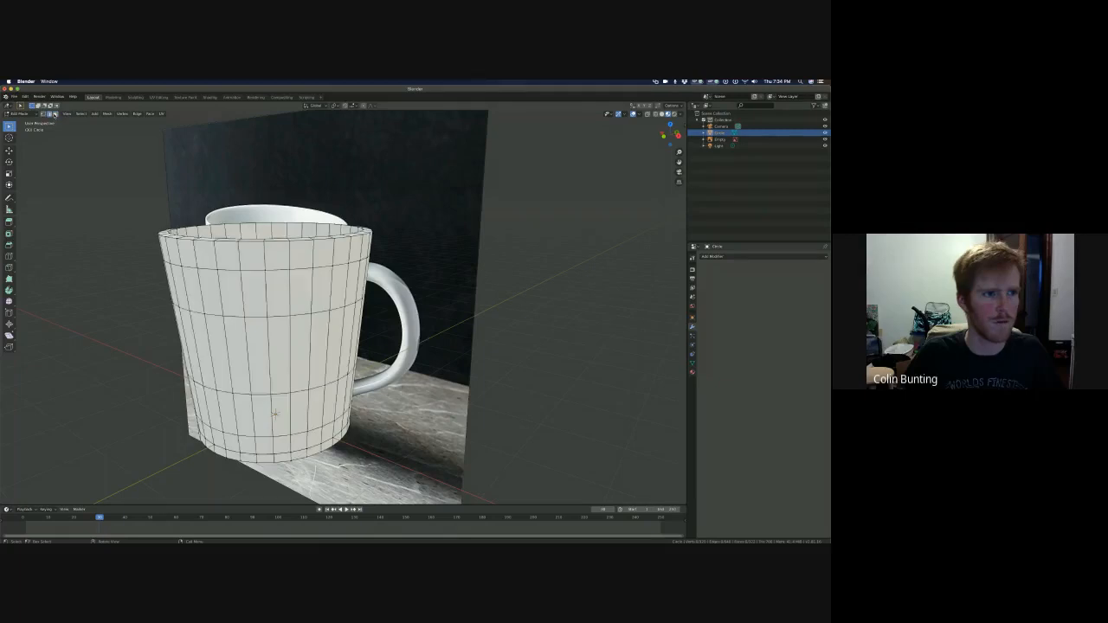
key("3")
key("1")
key("2")
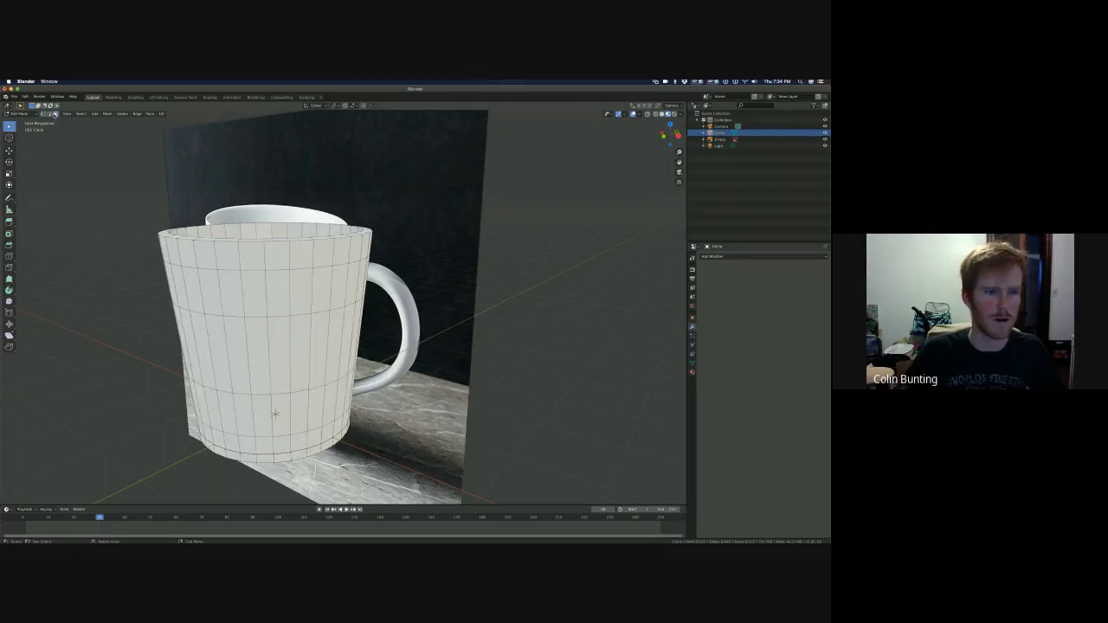
key("2")
key("3")
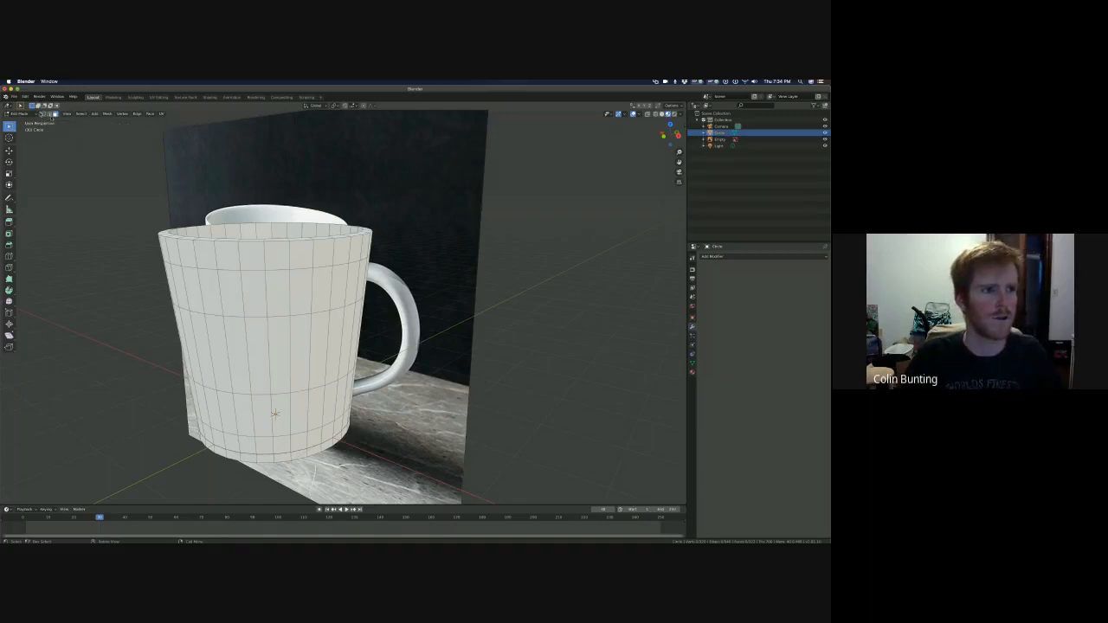
left_click(43, 116)
left_click(49, 115)
left_click(55, 115)
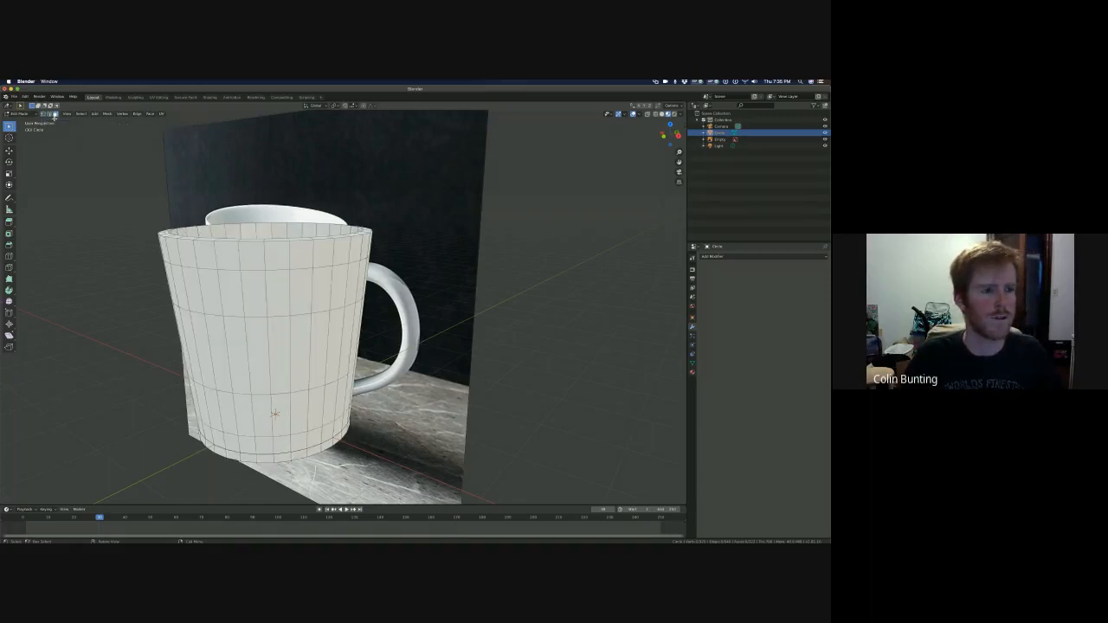
key("1")
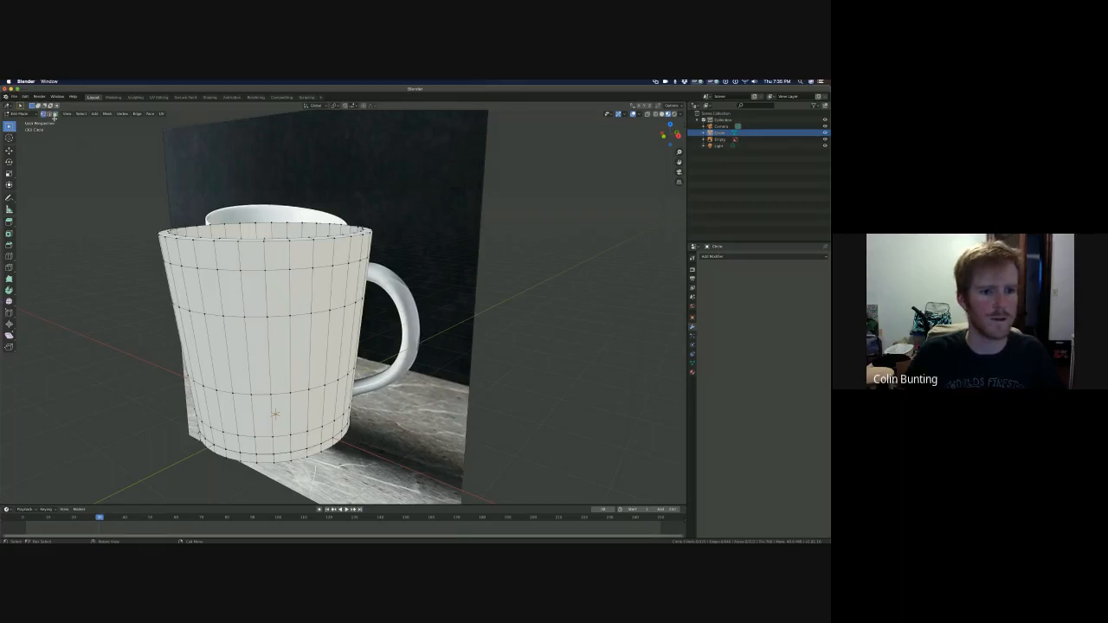
key("2")
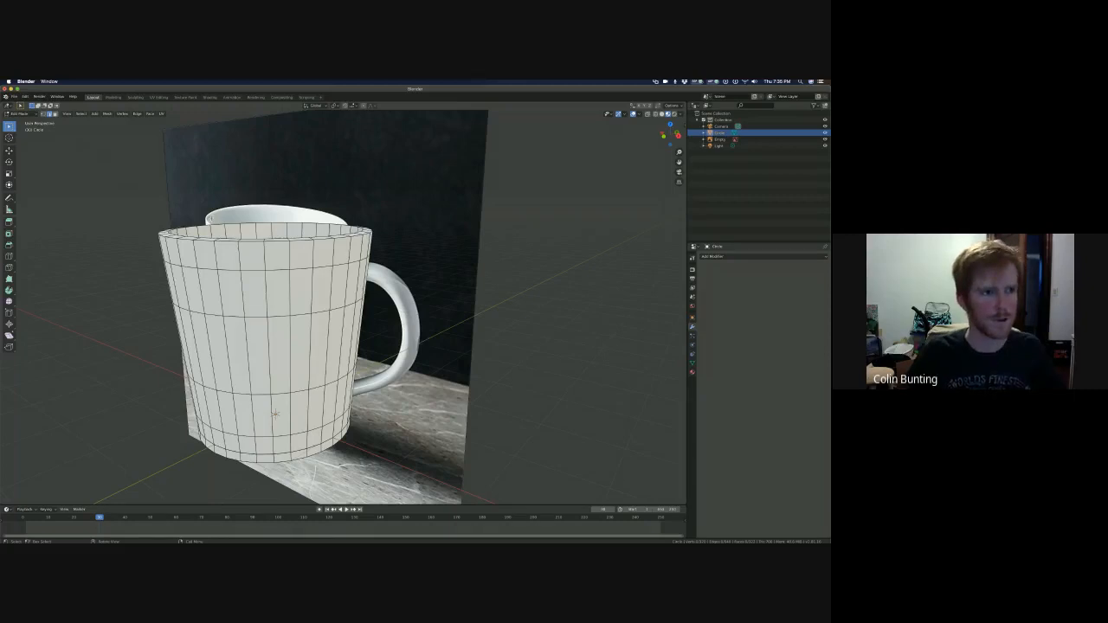
key("3")
- Select the two adjacent outer faces at the handle's upper joint, between the two uppermost loop cuts
middle_click_drag(262, 328, 326, 286)
left_click(314, 282)
left_click(336, 284, "shift")
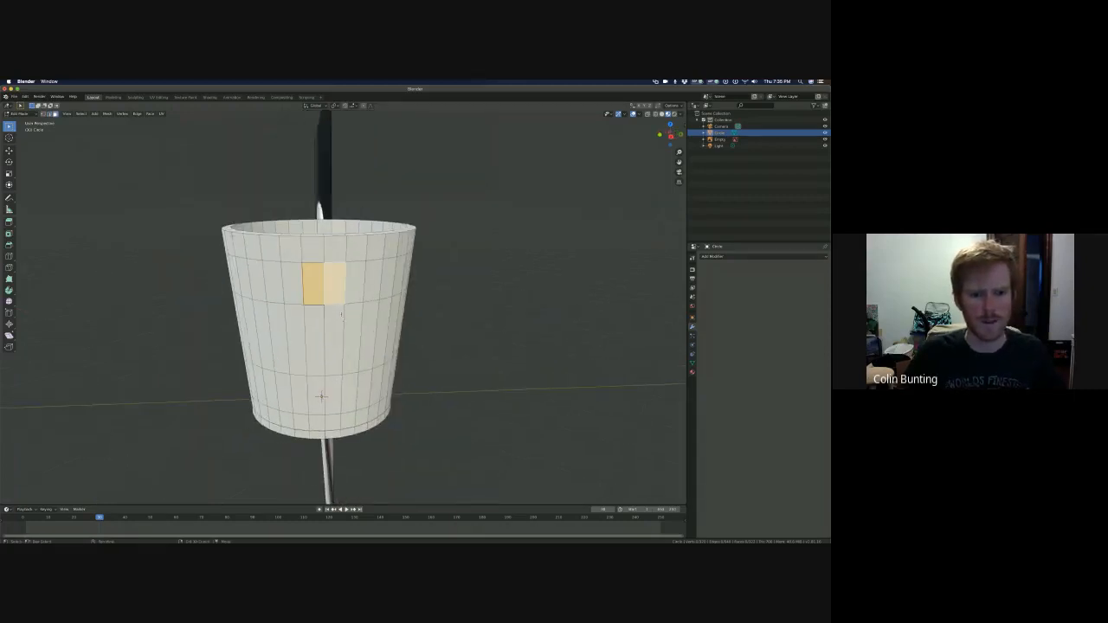
middle_click_drag(270, 308, 331, 307)
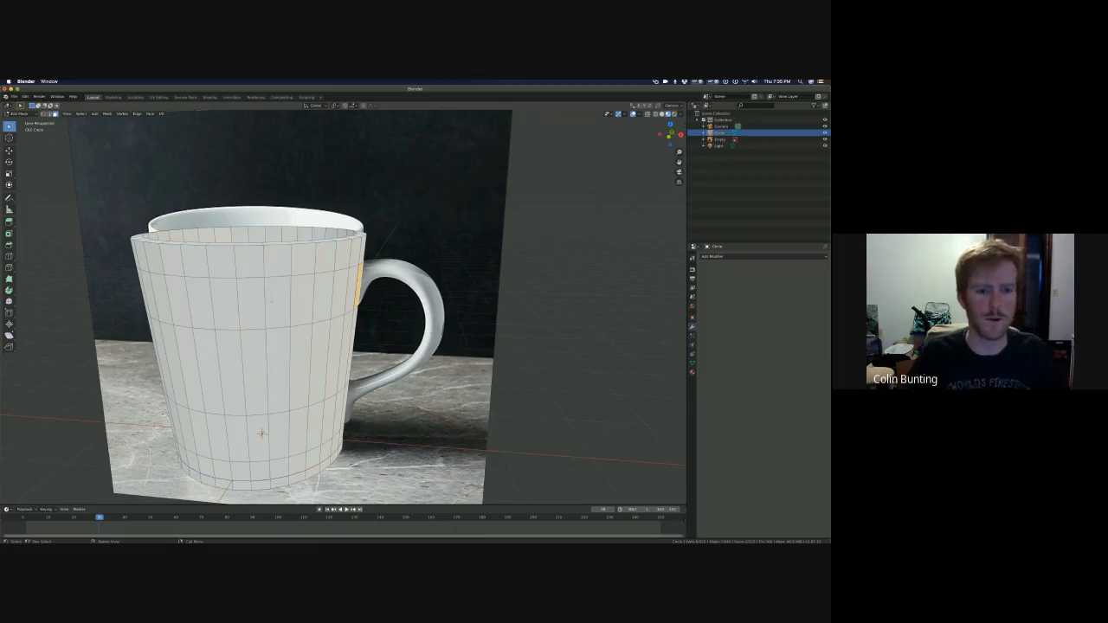
left_click(327, 303, "shift")
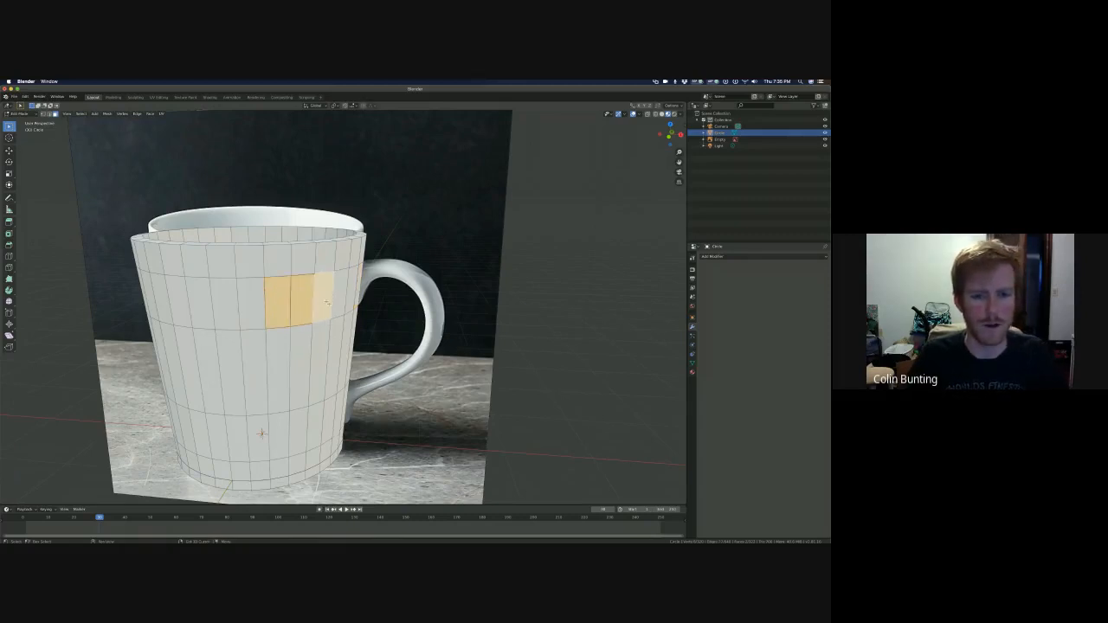
middle_click_drag(327, 302, 273, 303)
left_click(326, 289)
left_click(345, 290, "shift")
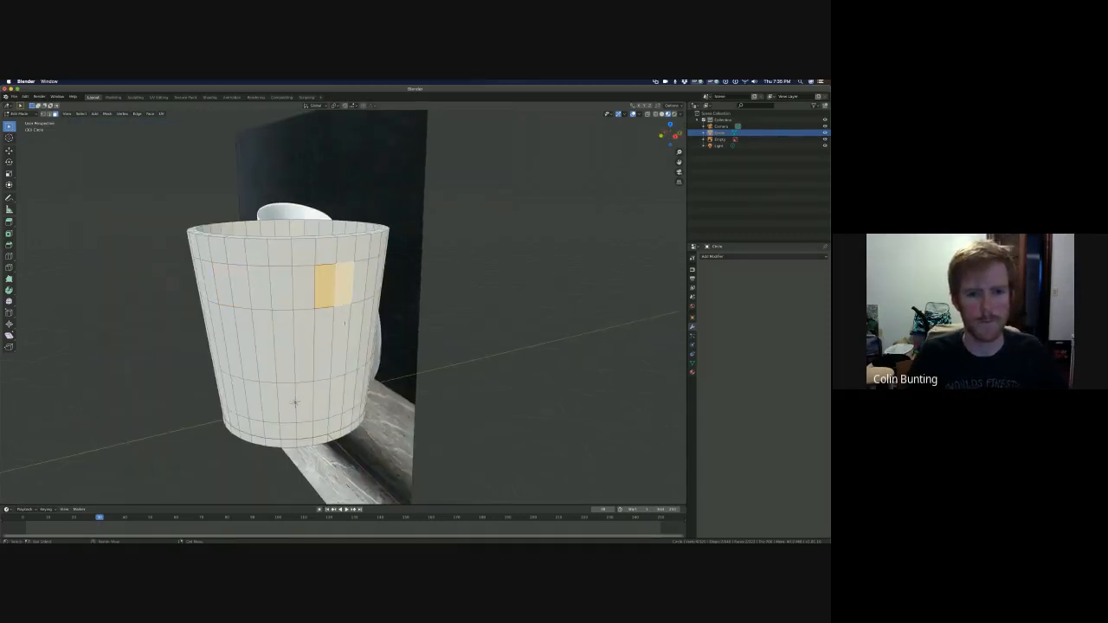
mouse_move(345, 324)
middle_mouse_down()
mouse_move(335, 321)
mouse_move(363, 325)
middle_mouse_up()
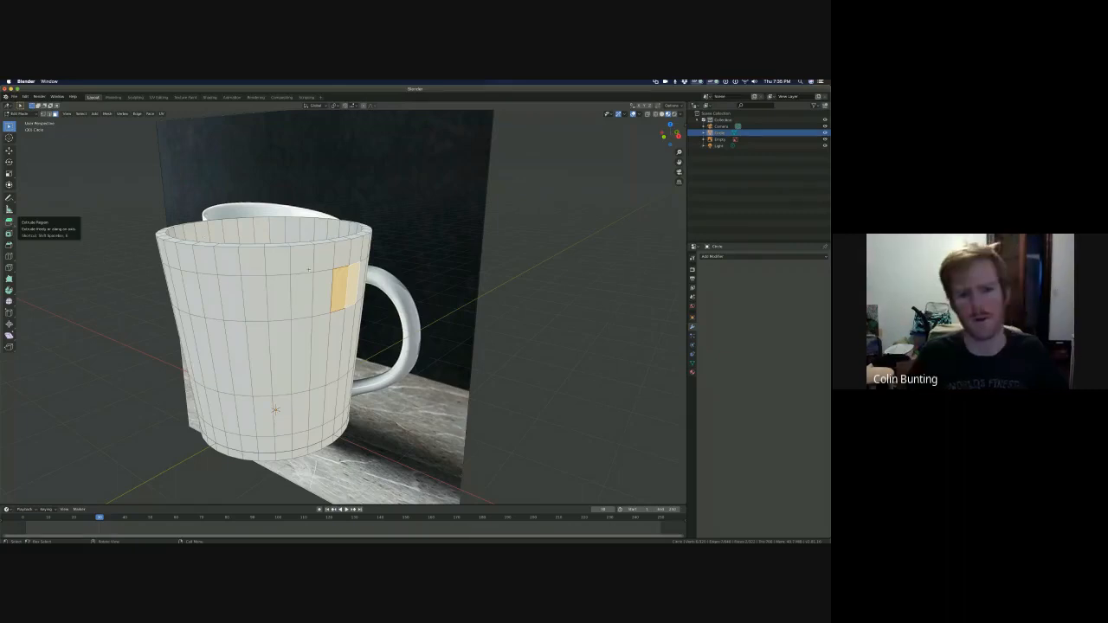
- Try extruding the two selected faces outward at the handle's upper joint, and undo the extrusion
key("e")
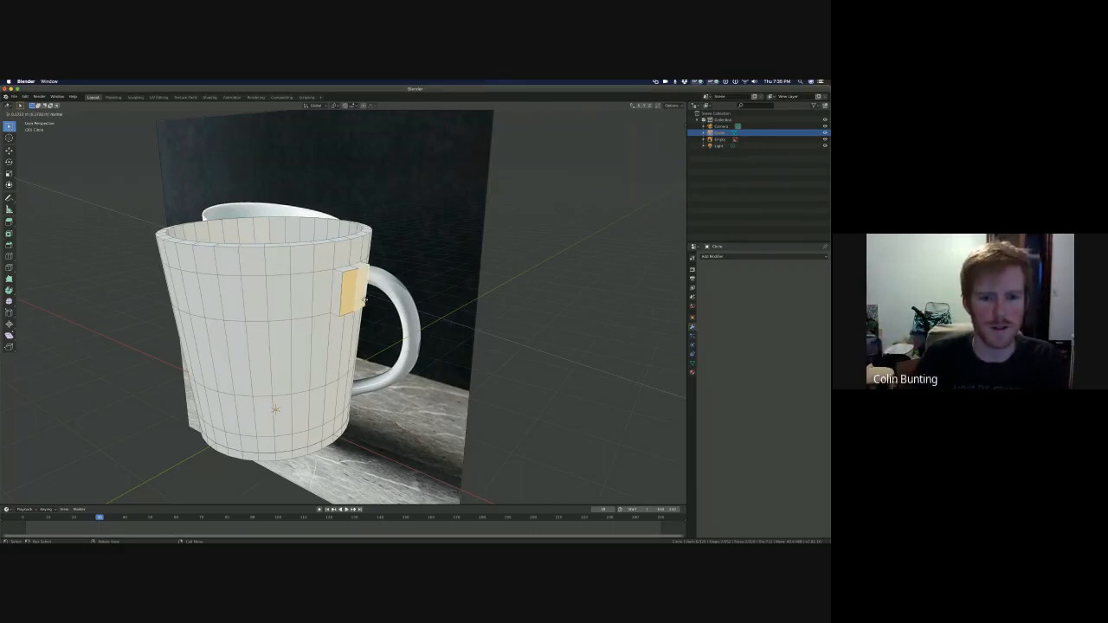
left_click(365, 300)
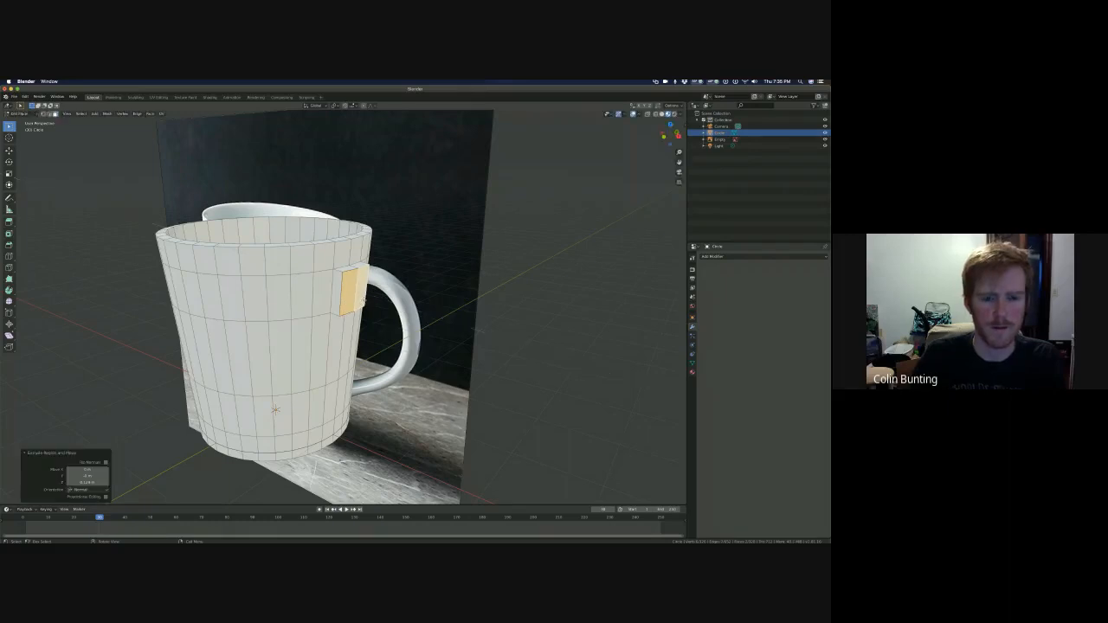
middle_click_drag(364, 301, 377, 321)
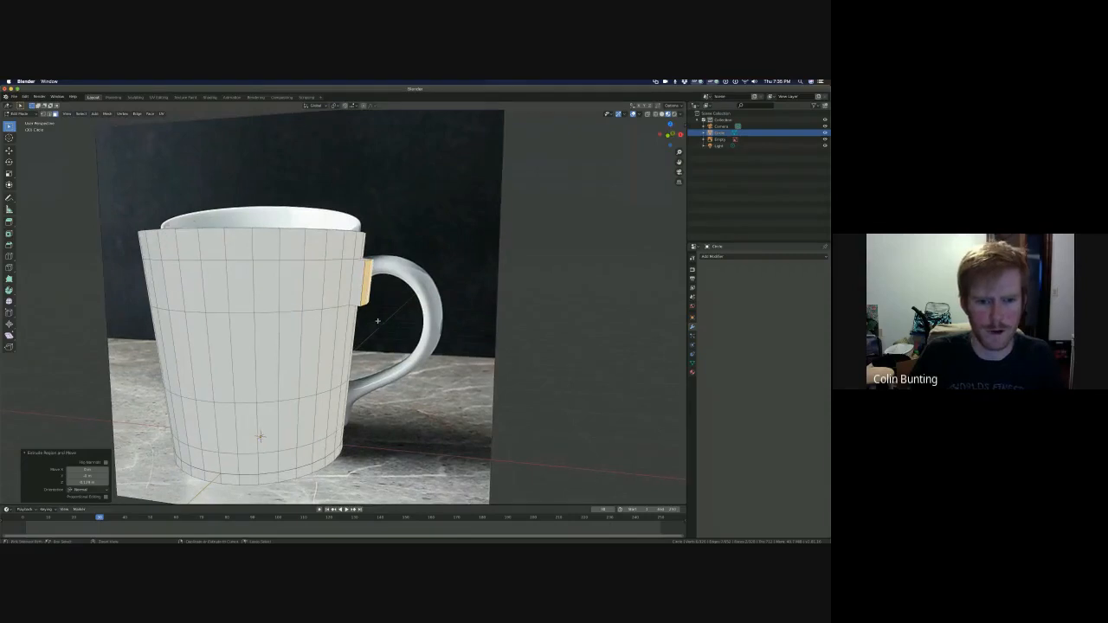
key("super+z")
- Extrude the two selected faces outward in two short segments to start the handle's upper joint
key("e")
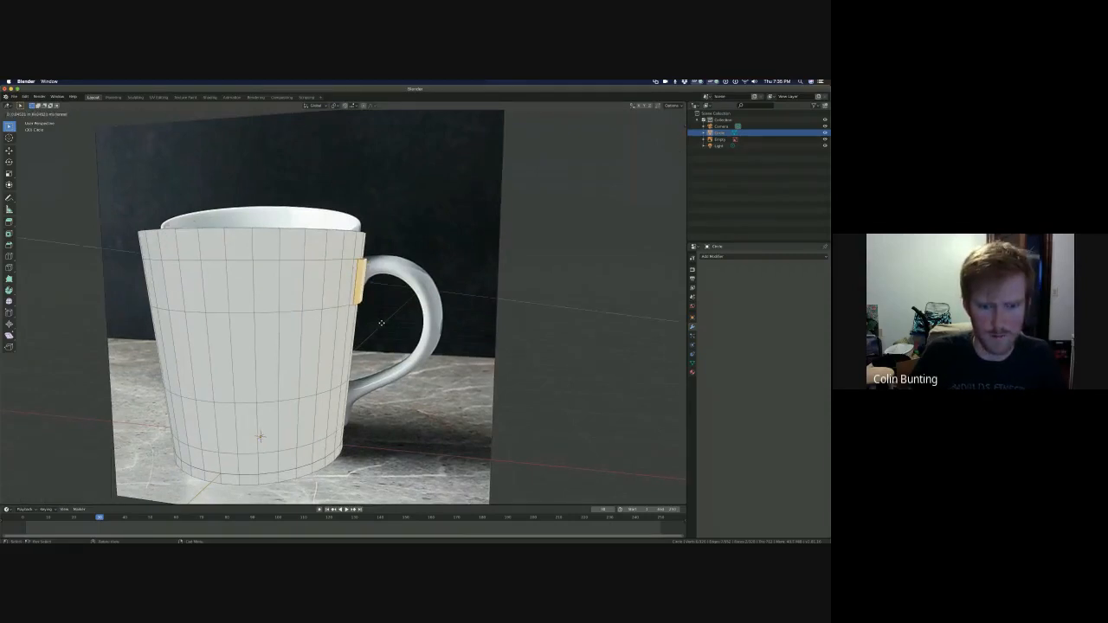
left_click(381, 322)
middle_click_drag(385, 322, 387, 299)
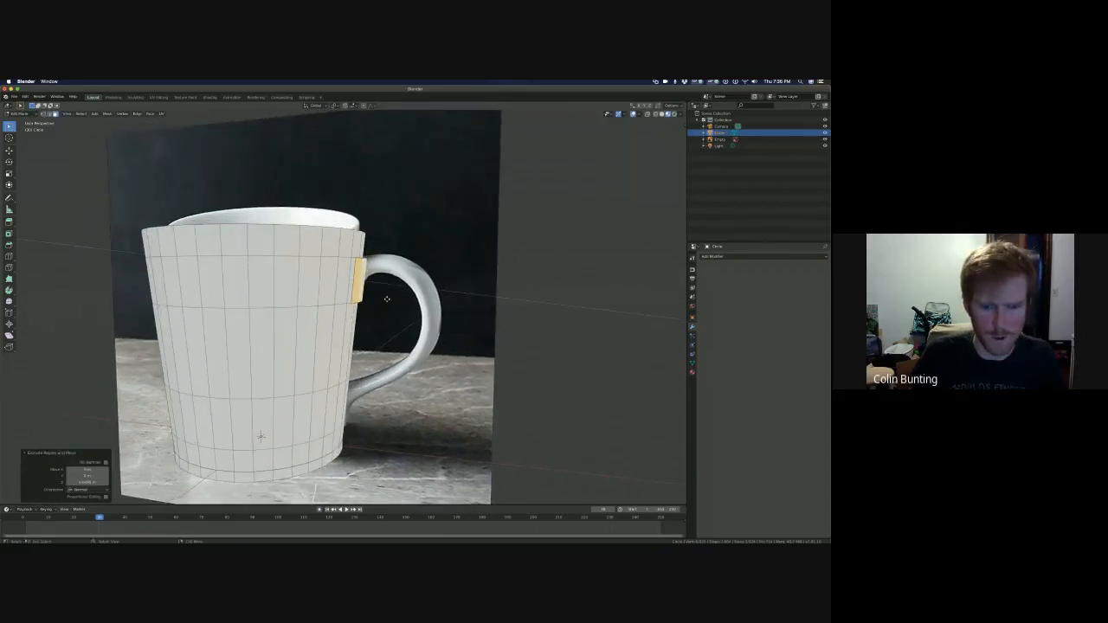
key("e")
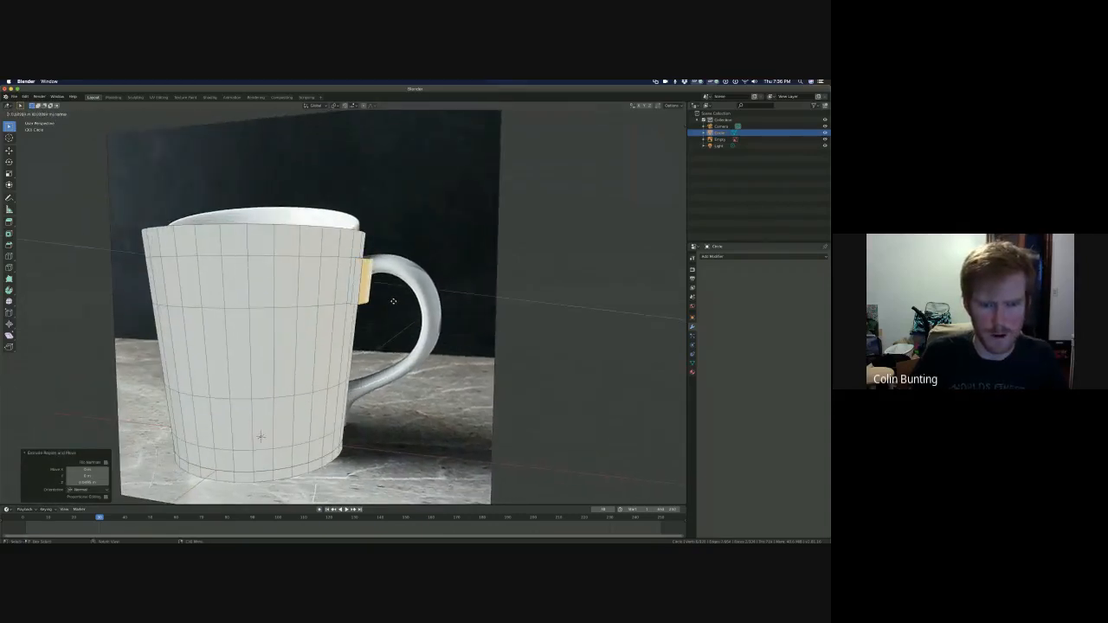
left_click(393, 300)
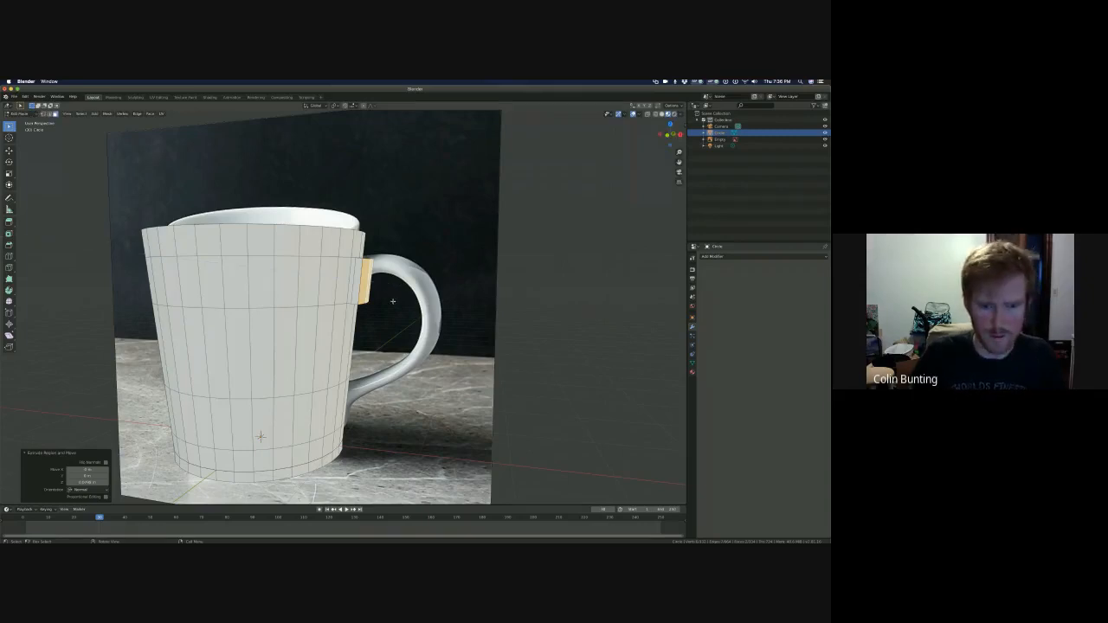
- In front view, move the stub's end faces outward and slightly up to meet the top edge of the photo's handle
key("e")
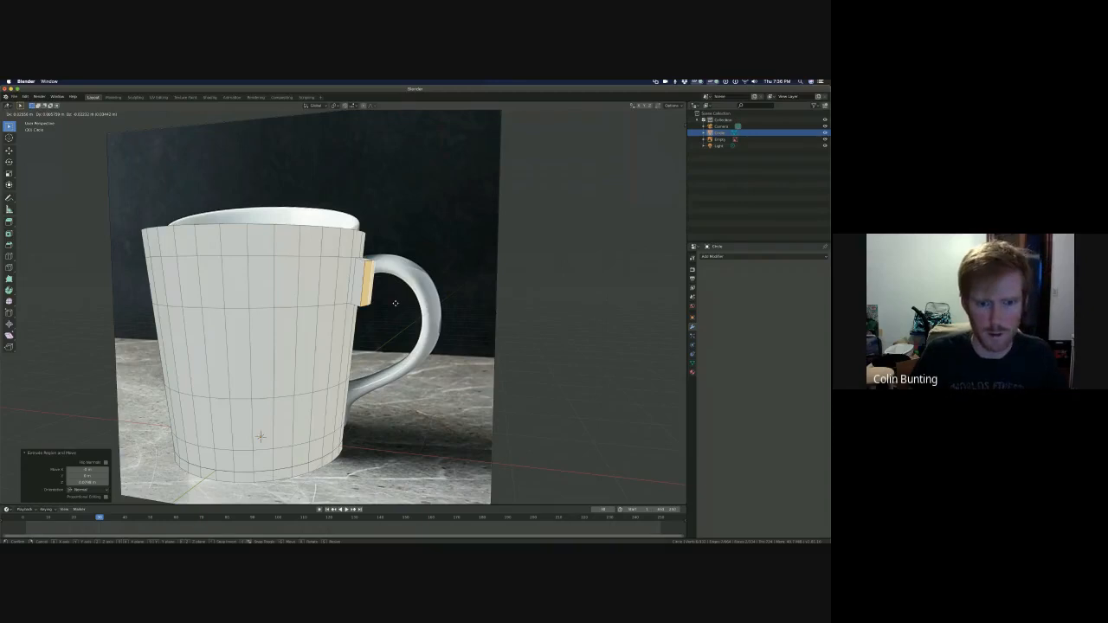
right_click(395, 303)
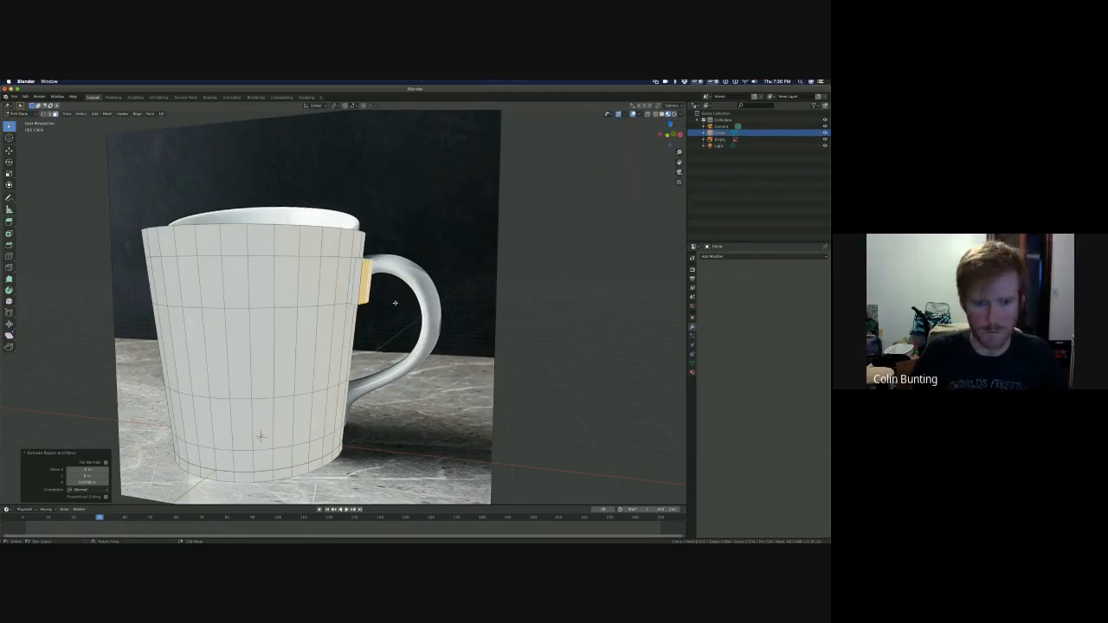
key("KP_1")
scroll(461, 271, "up", 4)
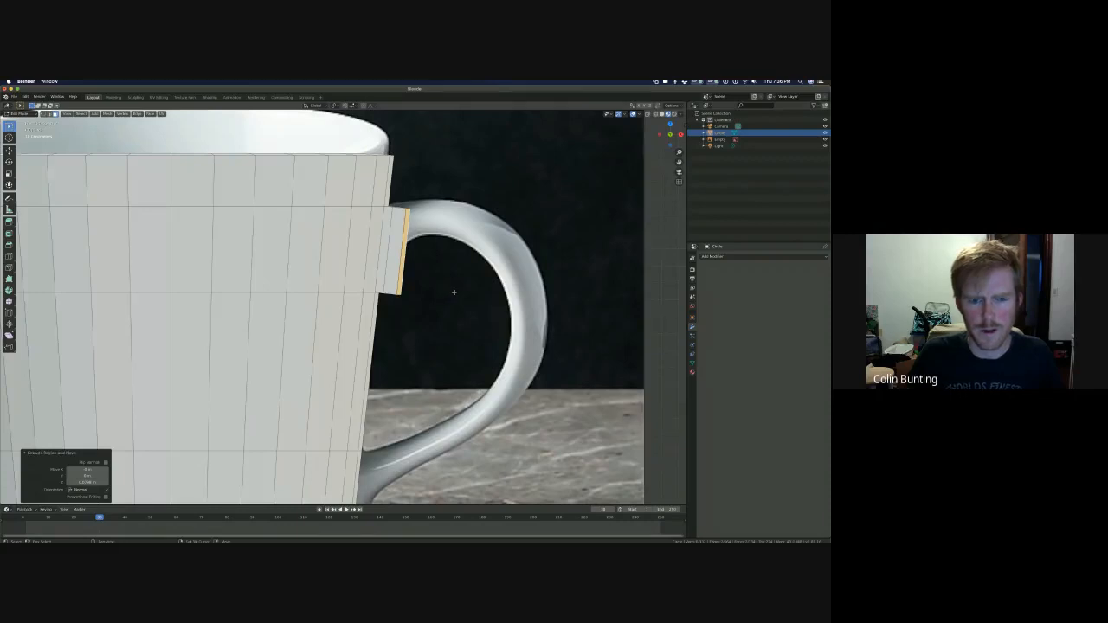
middle_click_drag(445, 291, 393, 347, "shift")
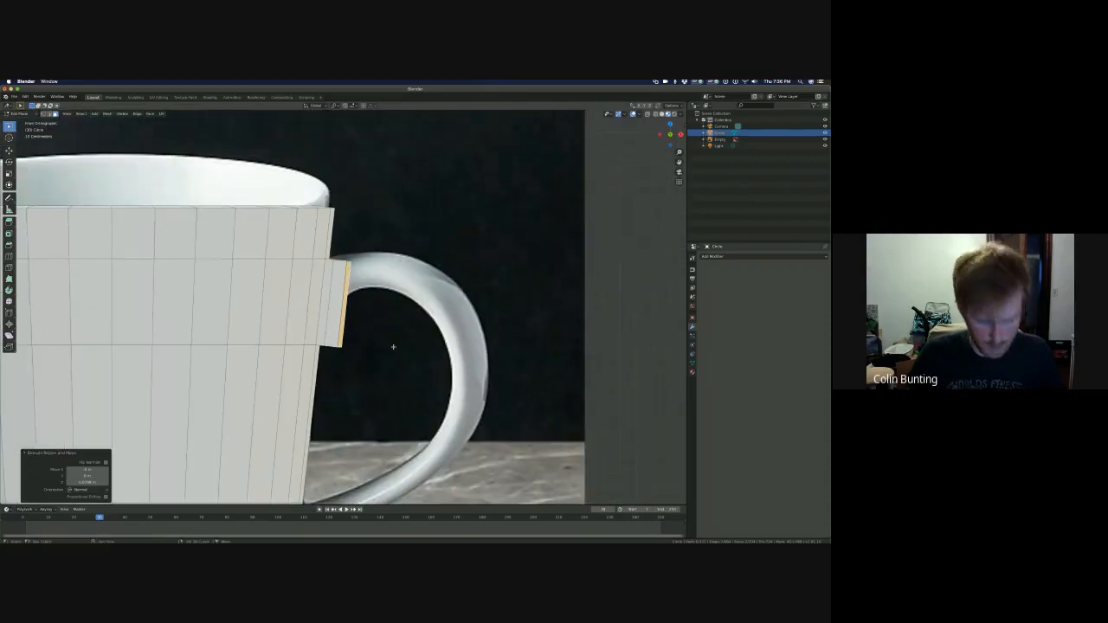
key("g")
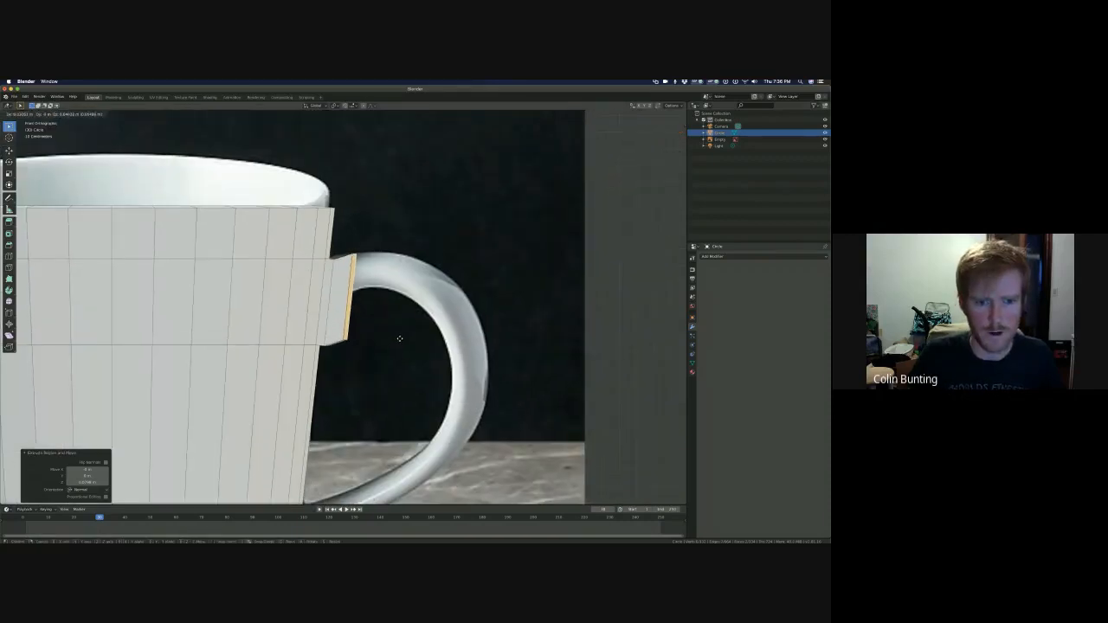
left_click(384, 341)
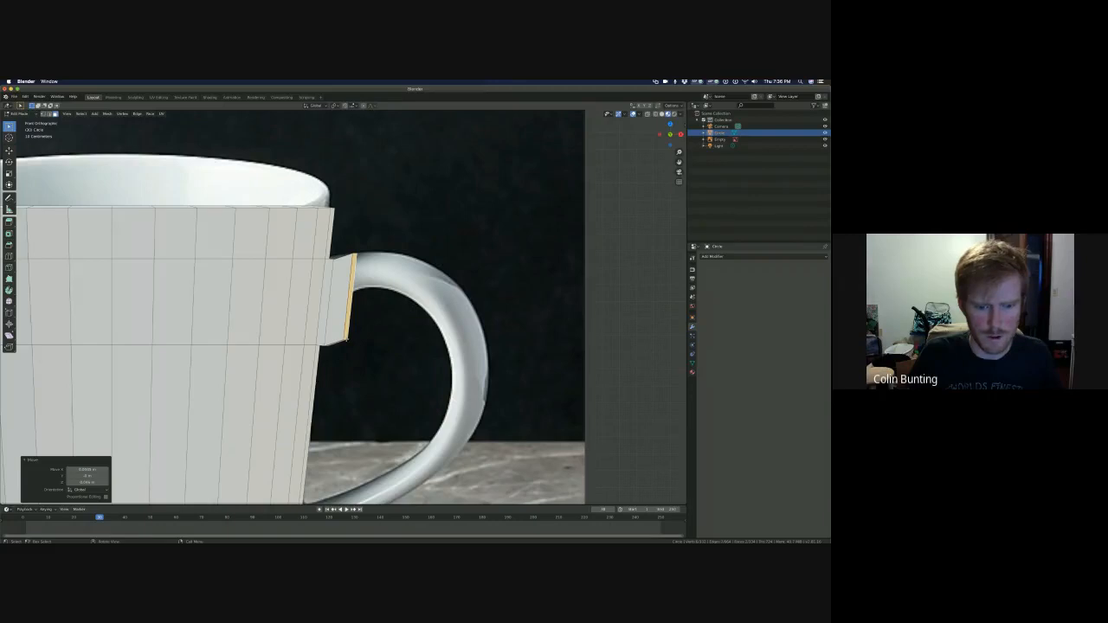
- Move the lower edges of the stub's end up to the underside of the photo's handle, tapering the joint
key("2")
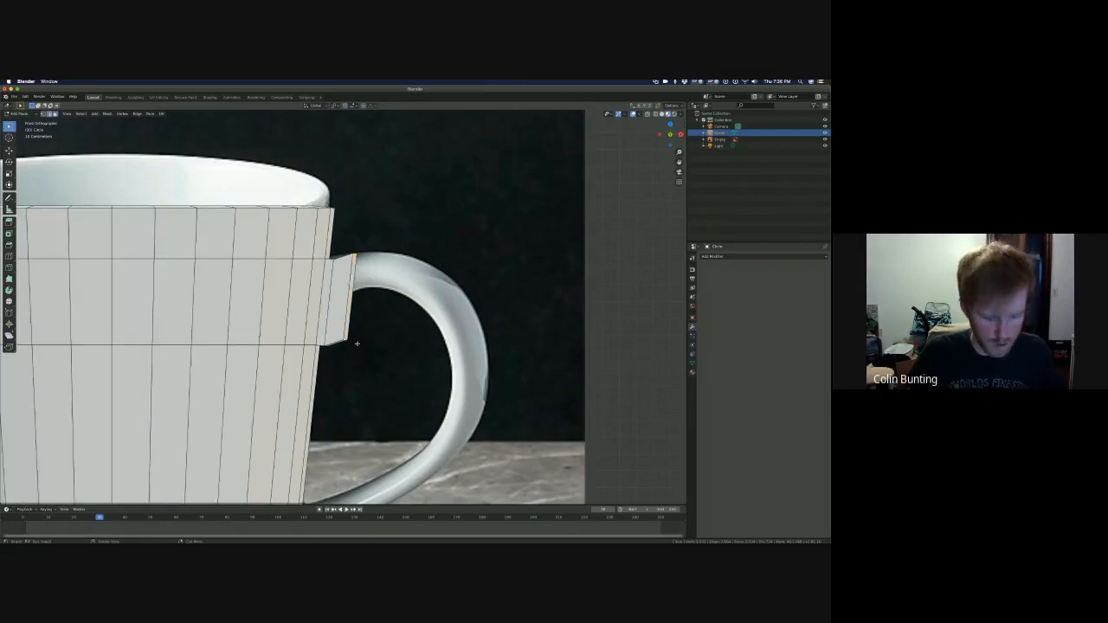
key("g")
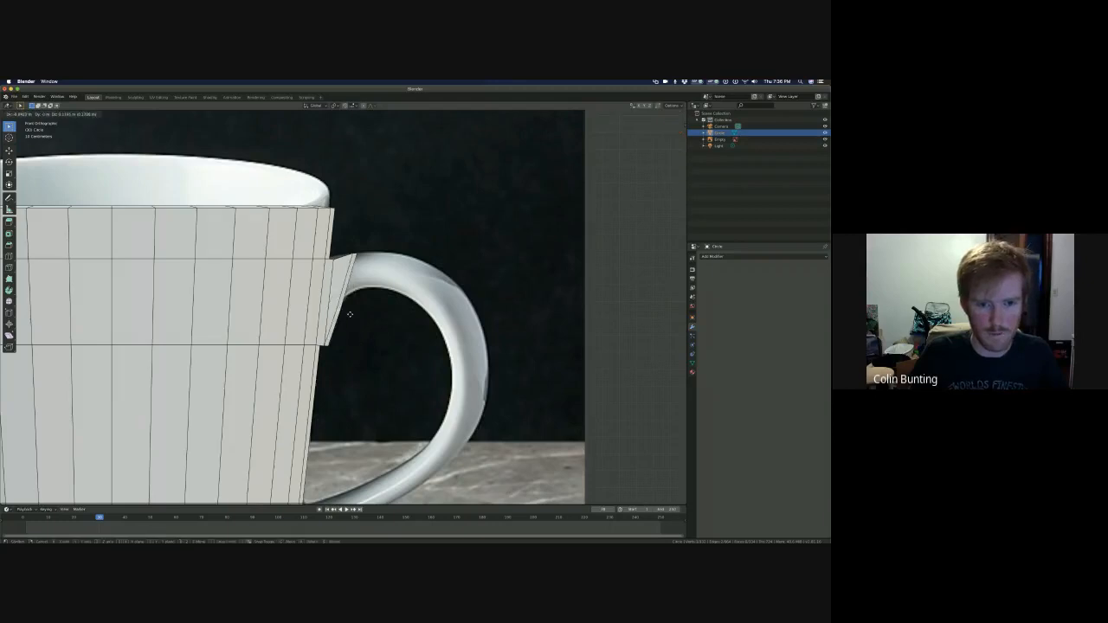
left_click(350, 314)
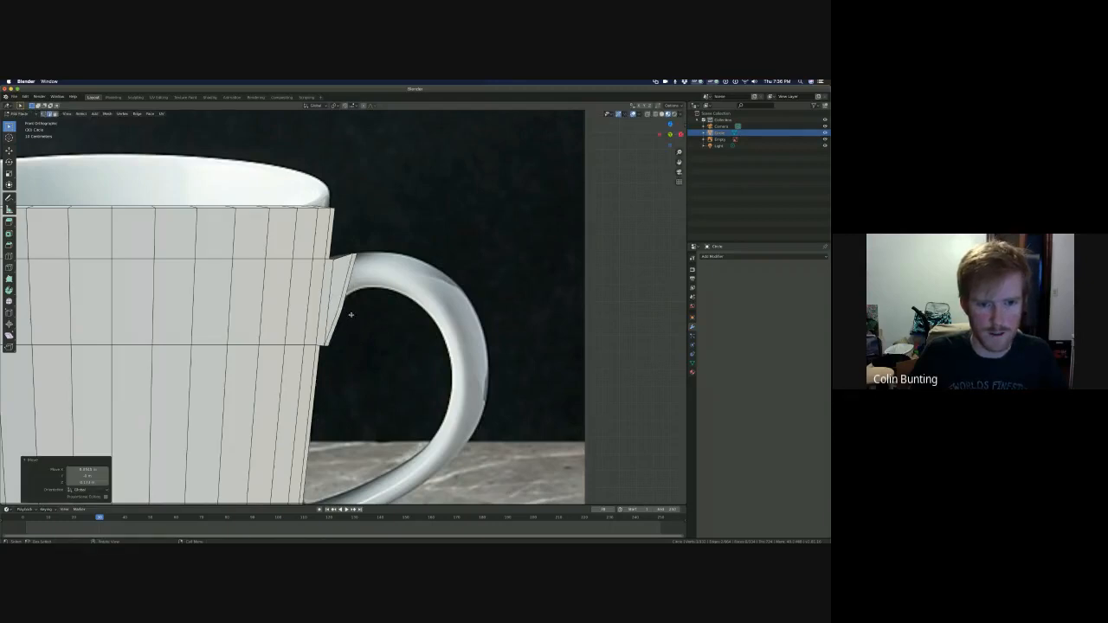
key("g")
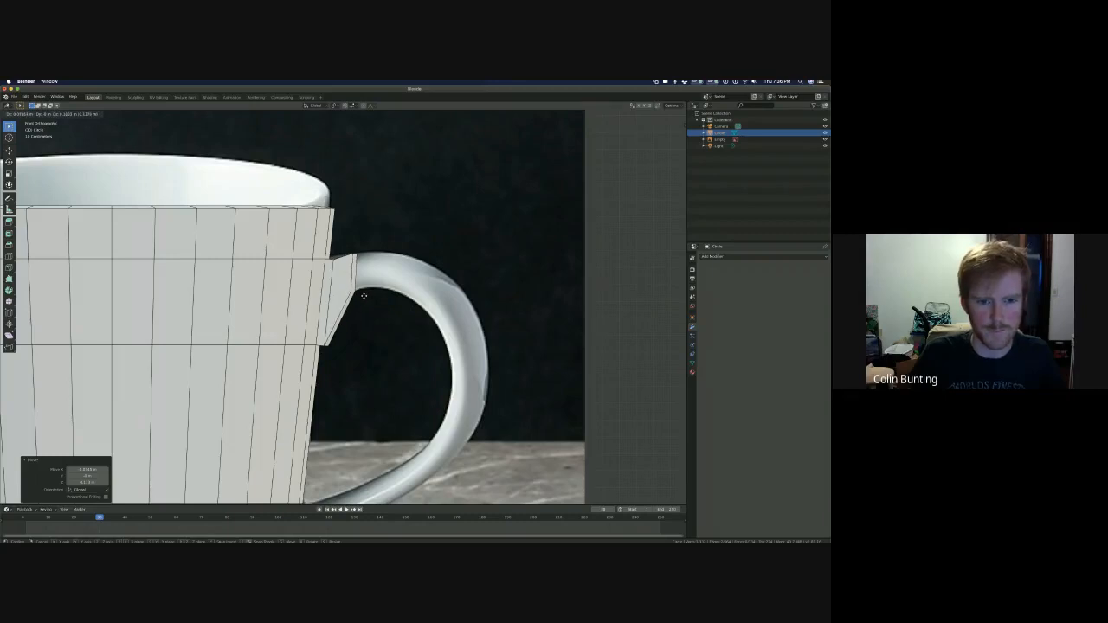
left_click(364, 296)
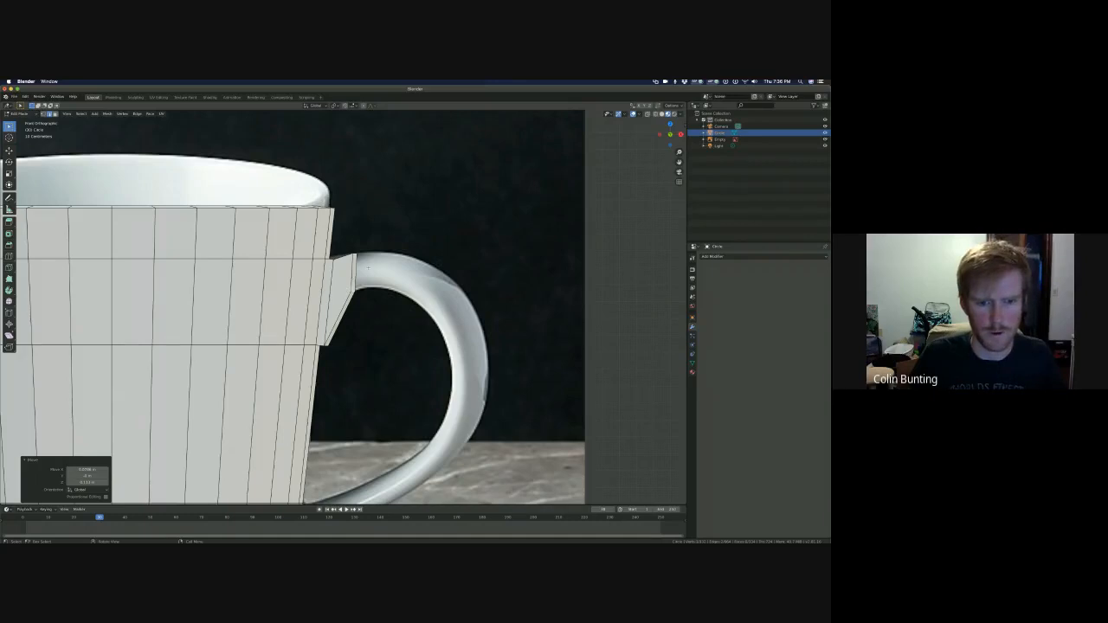
- In front view, extrude the stub's two end faces one short segment outward and nudge them up onto the photo's handle
key("3")
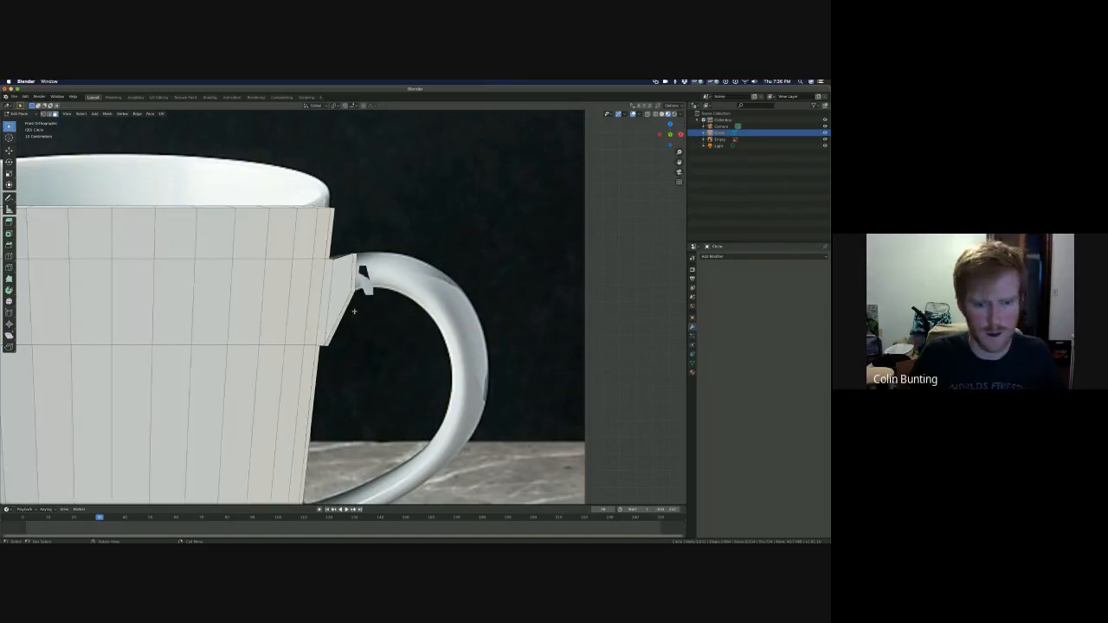
middle_click_drag(354, 311, 374, 296)
left_click(297, 288)
left_click(334, 290, "shift")
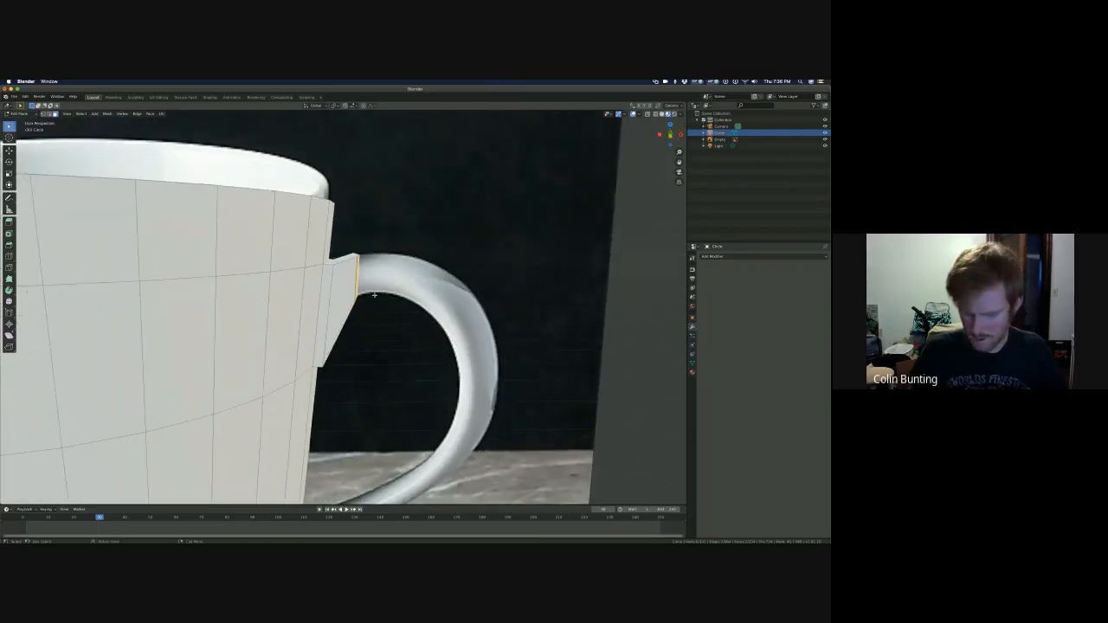
key("KP_1")
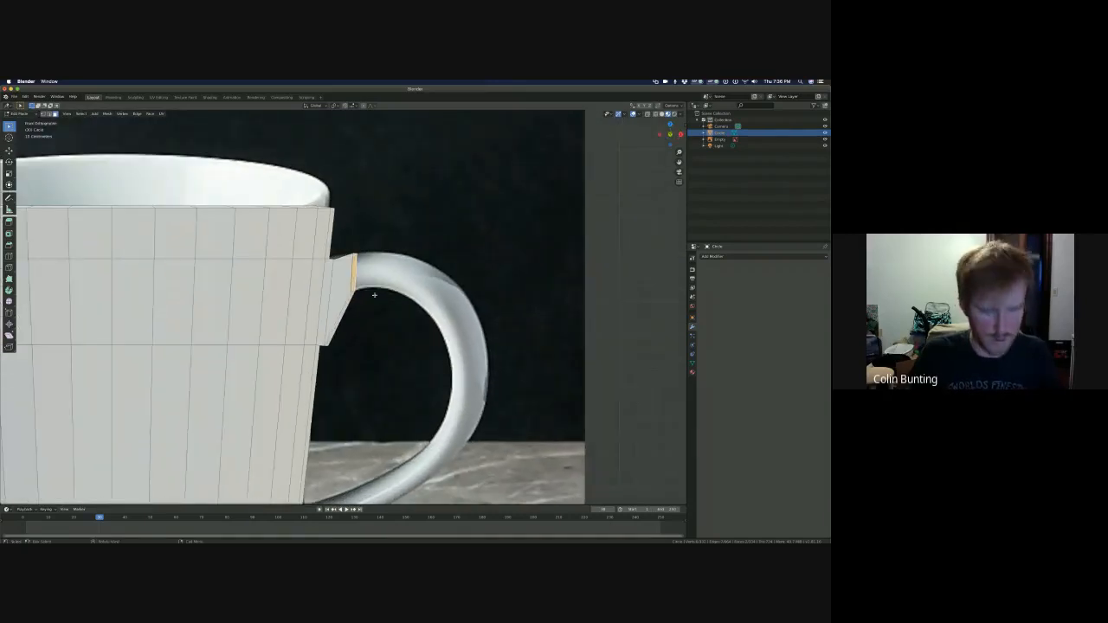
key("e")
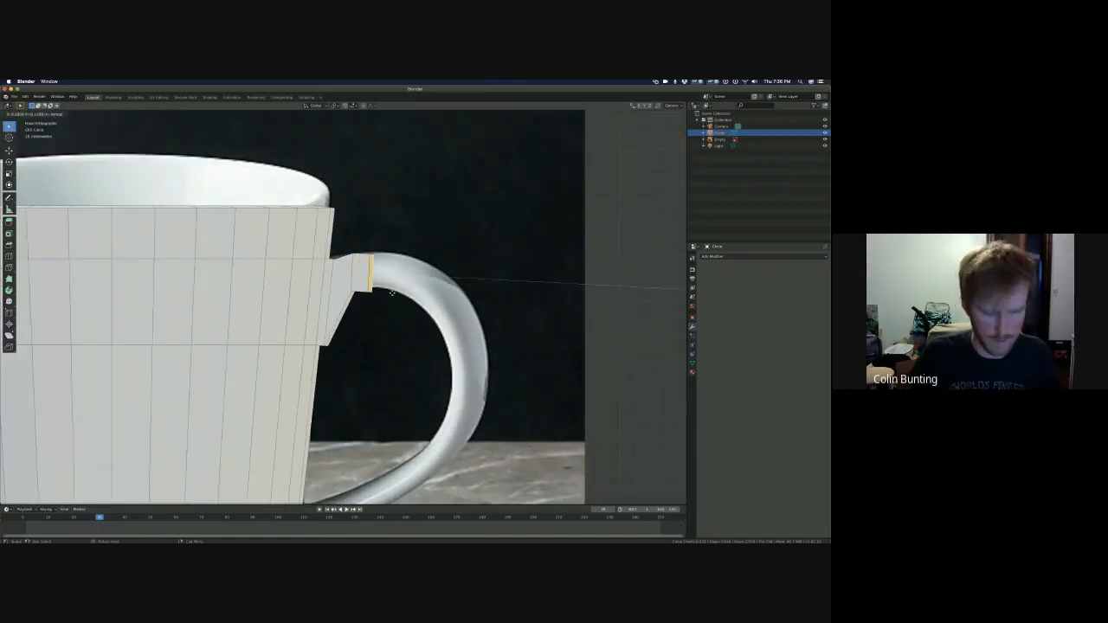
left_click(394, 293)
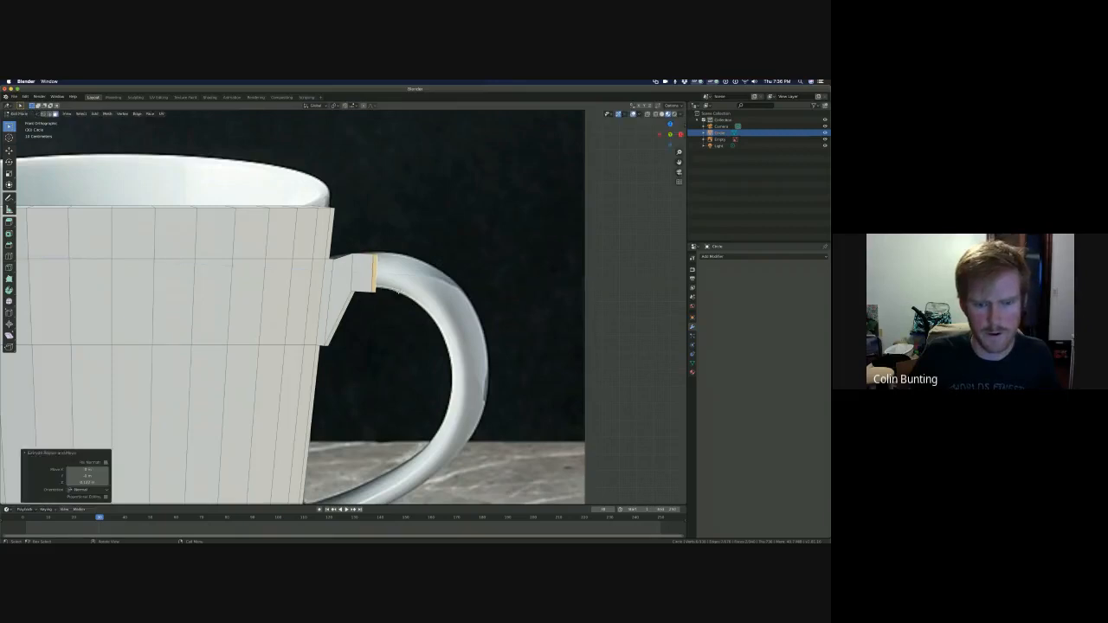
key("g")
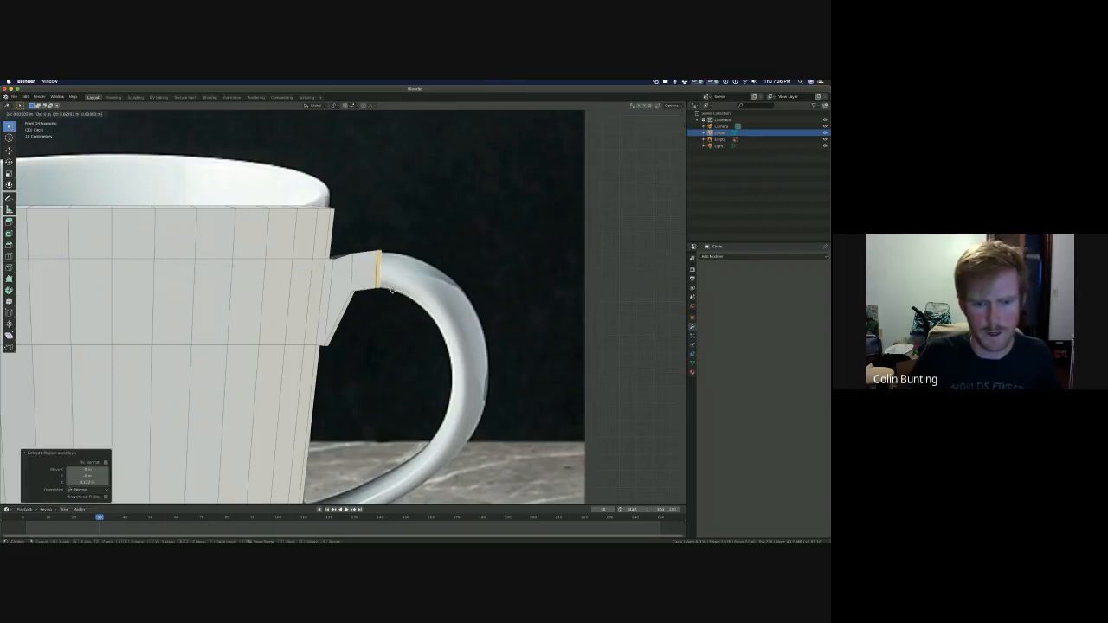
left_click(393, 293)
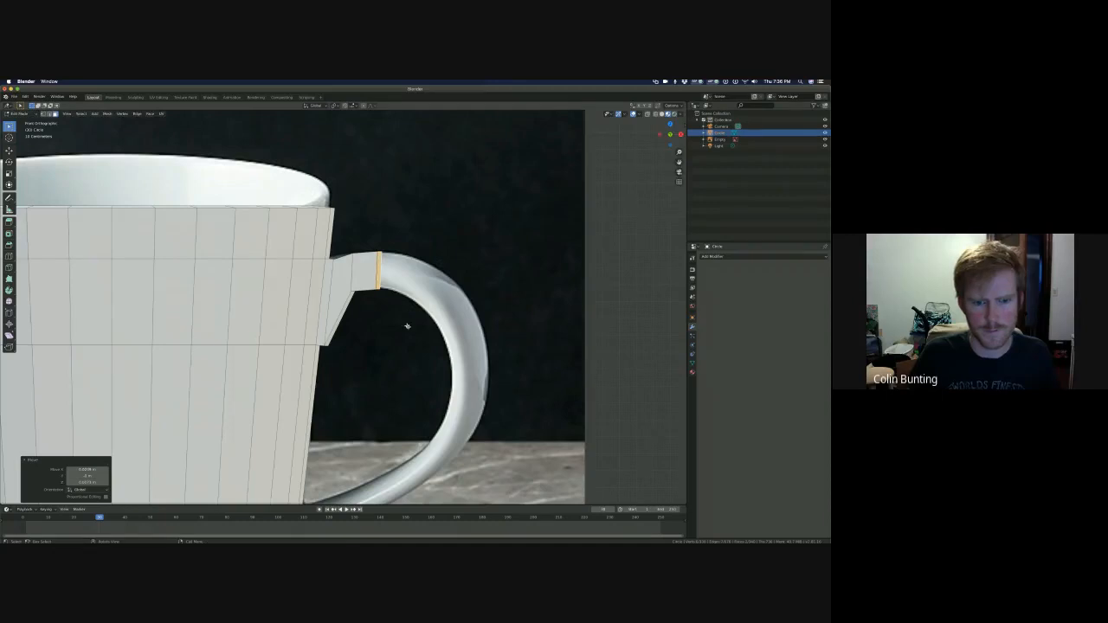
- Add a Subdivision Surface modifier to the mug and enable its On Cage display
middle_click_drag(406, 321, 311, 379)
scroll(418, 347, "down", 3)
scroll(269, 396, "down", 3)
scroll(312, 380, "up", 1)
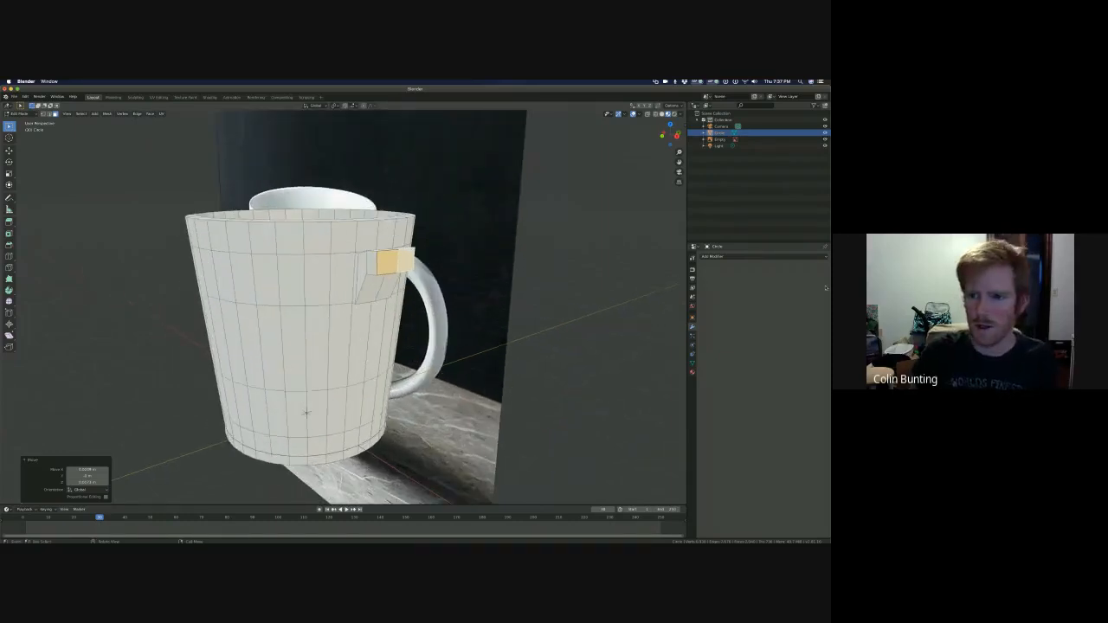
left_click(723, 258)
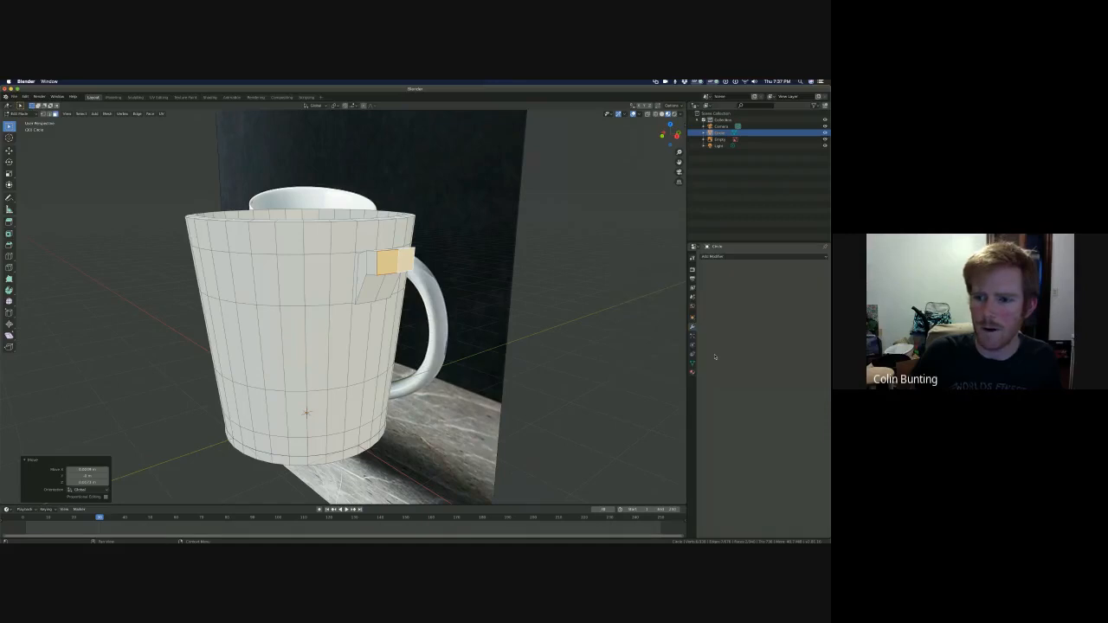
left_click(730, 257)
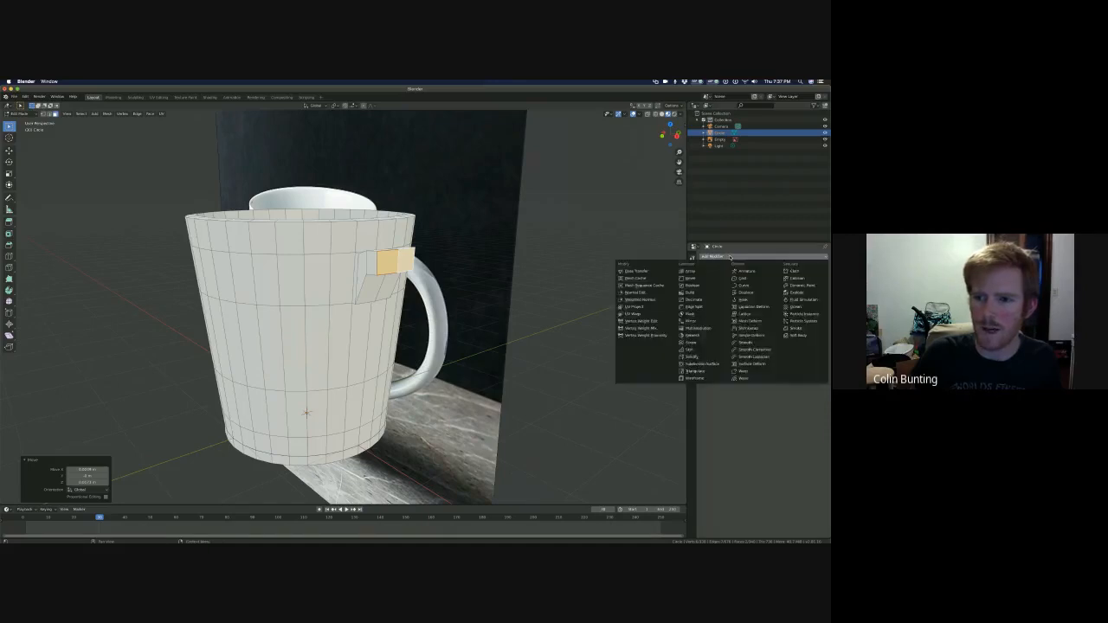
left_click(692, 364)
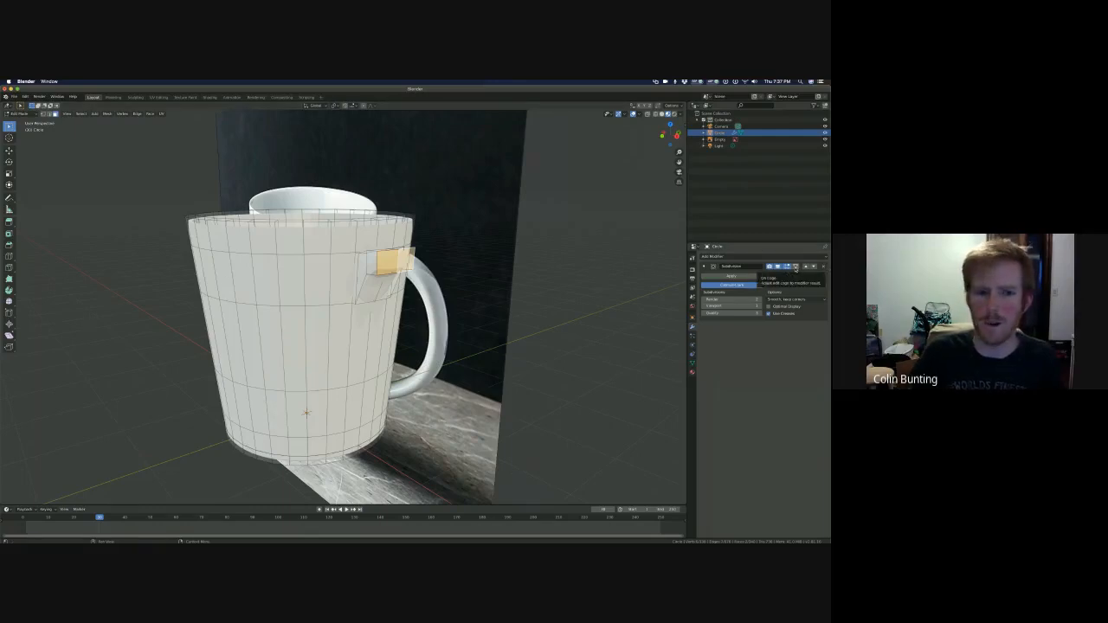
left_click(796, 267)
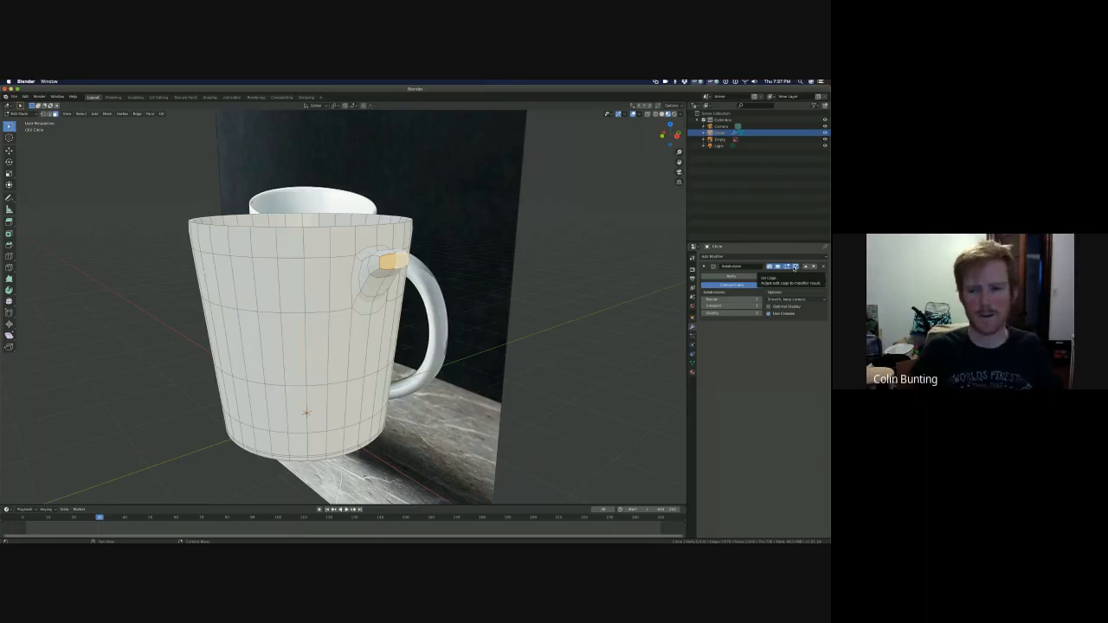
- Deselect the faces and toggle the Subdivision modifier's viewport display to compare the smoothed and unsmoothed mug
left_click(625, 297)
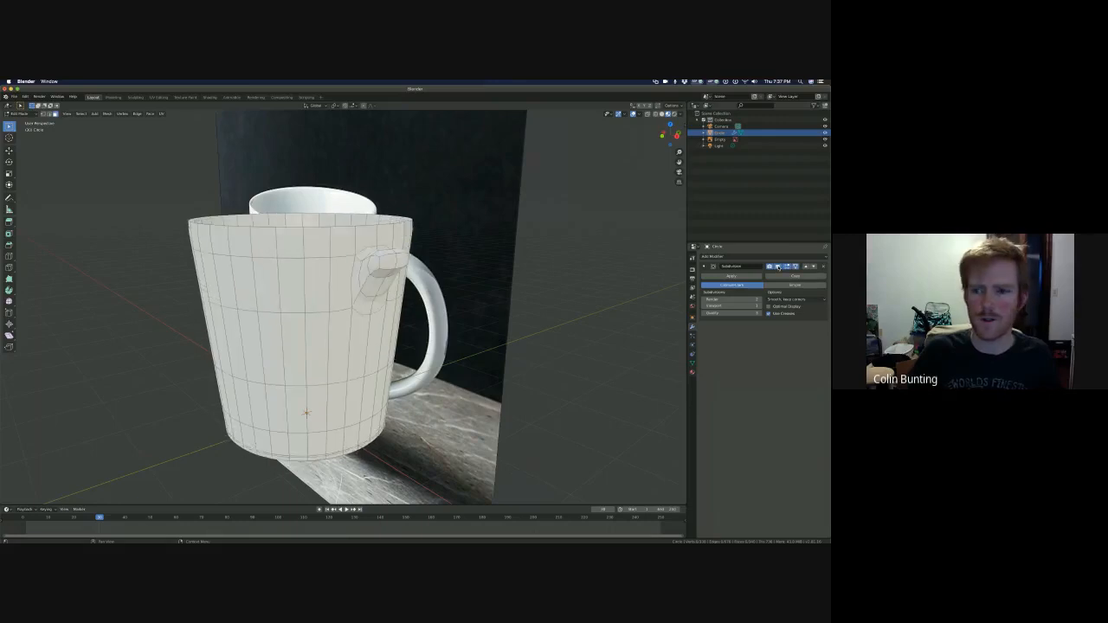
left_click(778, 267)
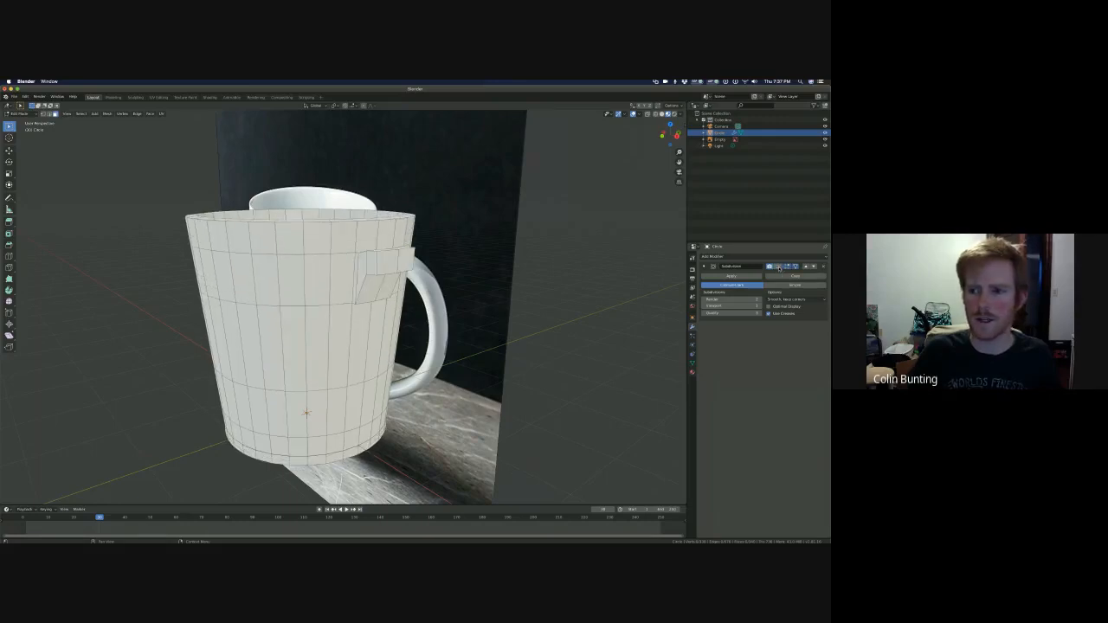
left_click(779, 268)
left_click(778, 267)
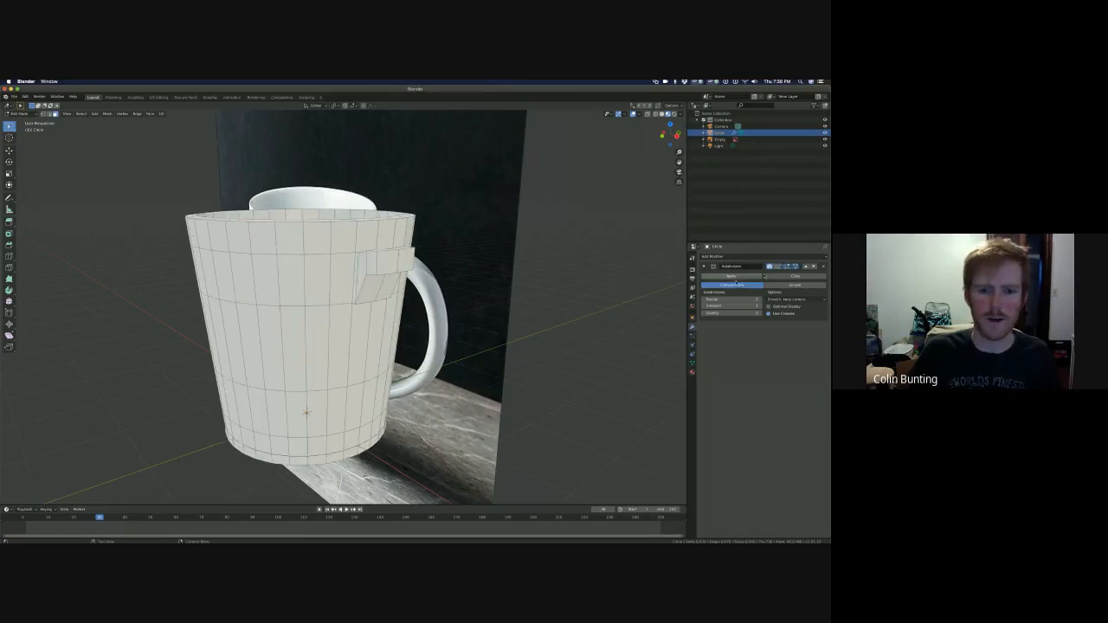
mouse_move(410, 294)
middle_mouse_down()
mouse_move(439, 316)
mouse_move(424, 290)
middle_mouse_up()
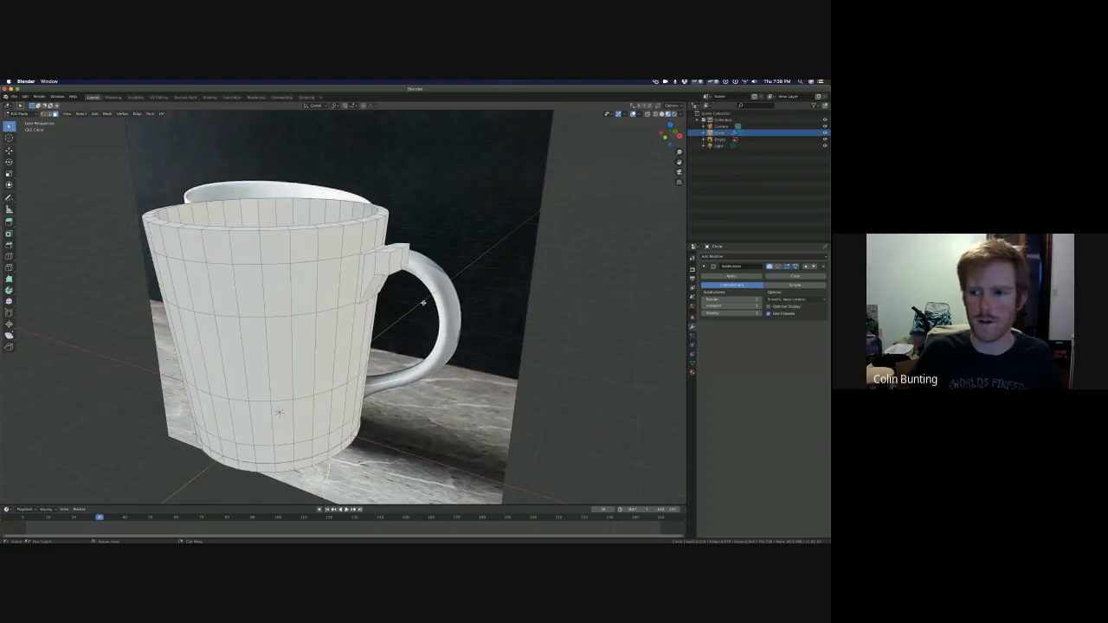
left_click(778, 267)
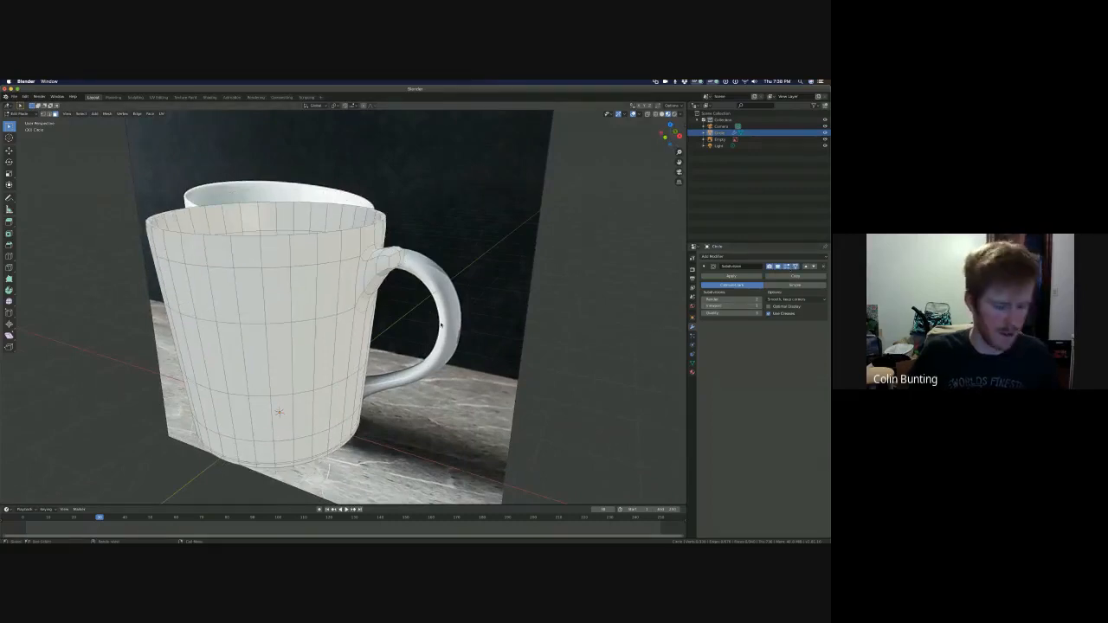
- Examine the smoothed mug and its handle stub in Object Mode, and return to Edit Mode
key("Tab")
middle_click_drag(423, 322, 390, 319)
key("Tab")
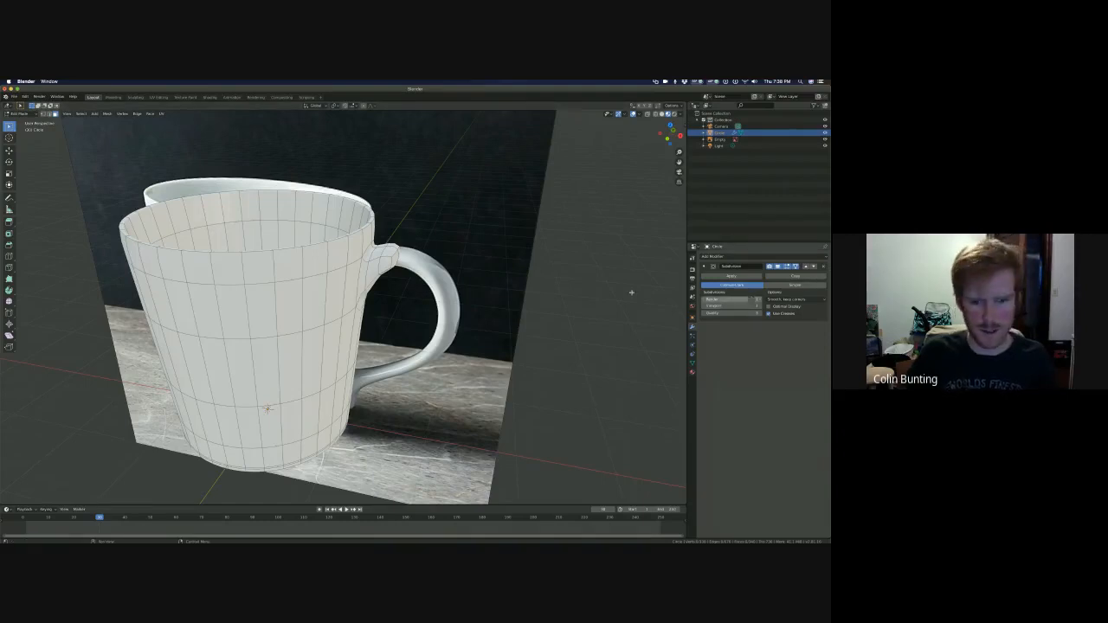
middle_click_drag(369, 313, 346, 302)
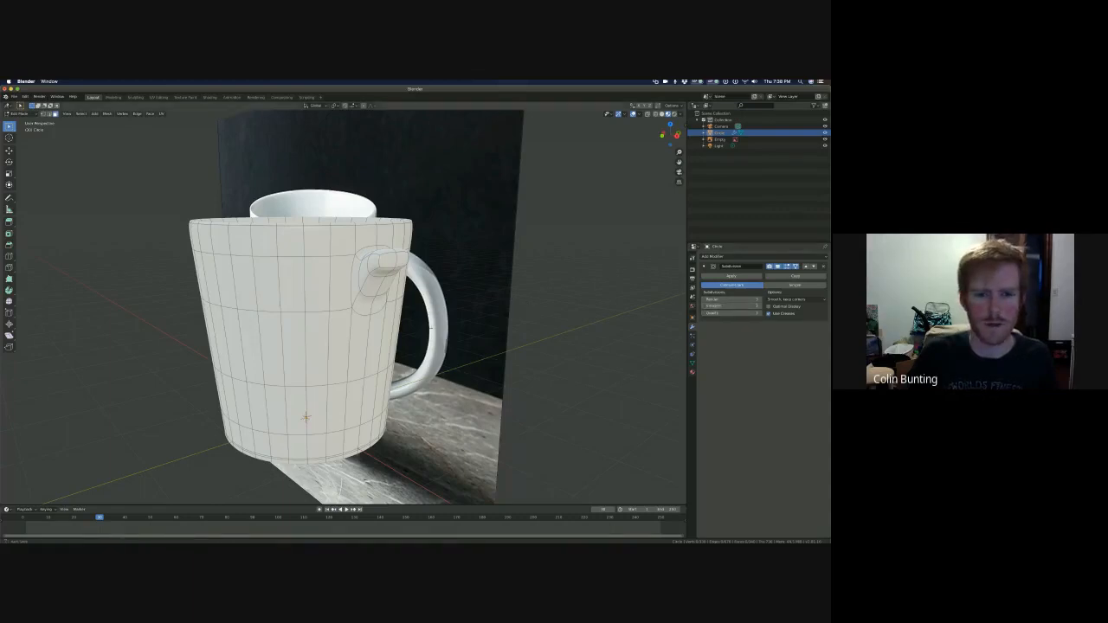
- Extrude the two outer wall faces directly below the upper joint, between the two lower loop cuts, outward to start the handle's lower joint
middle_click_drag(431, 329, 404, 324)
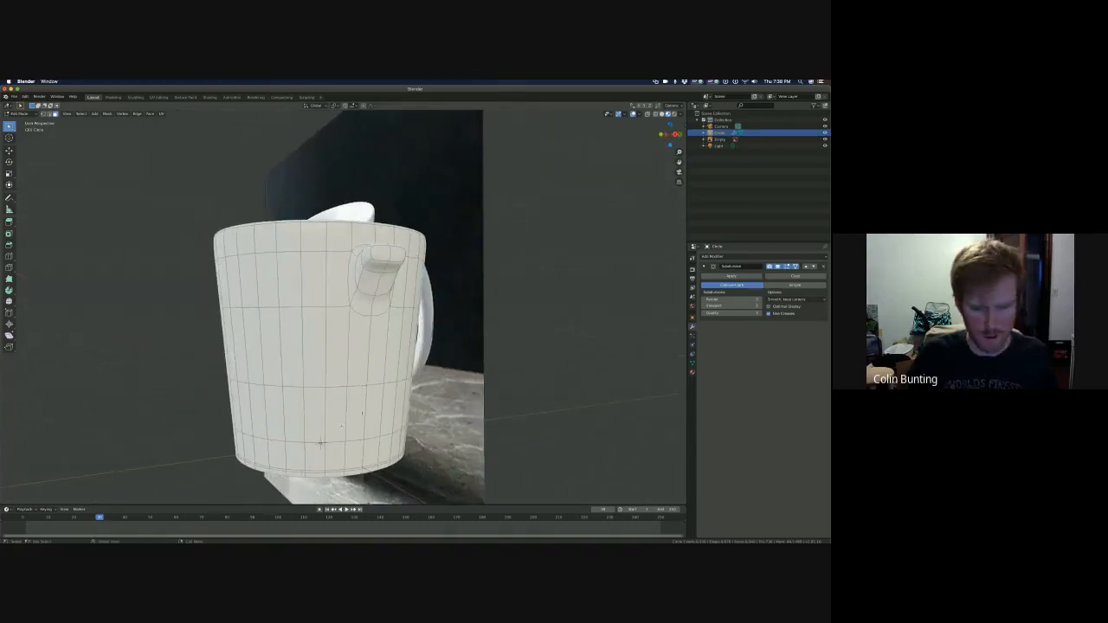
left_click(357, 415)
left_click(514, 382)
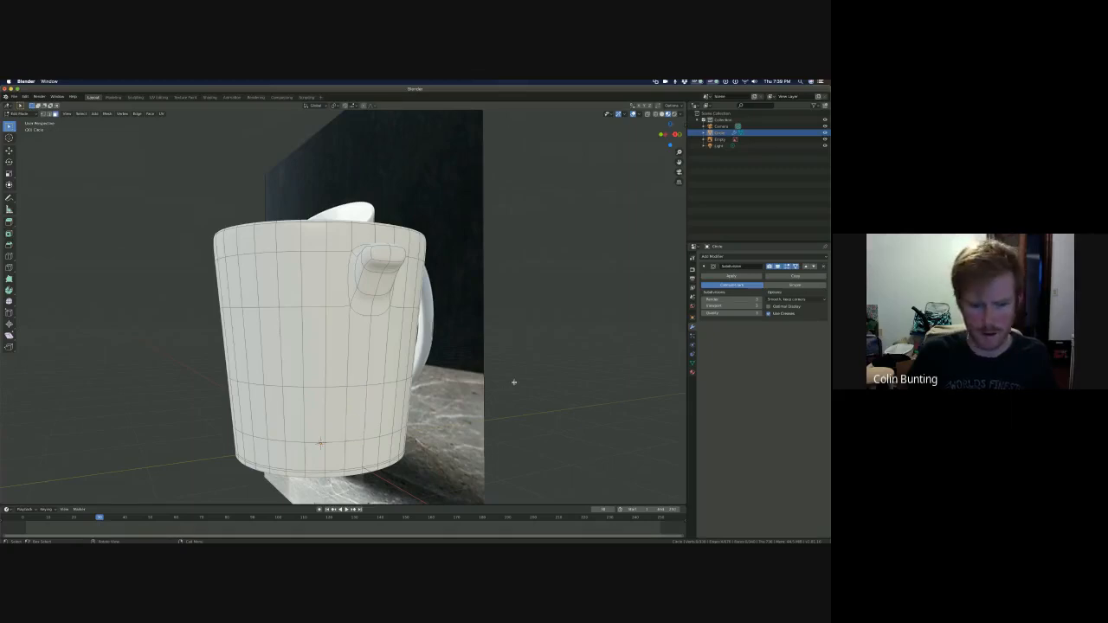
left_click(359, 407)
left_click(371, 399, "shift")
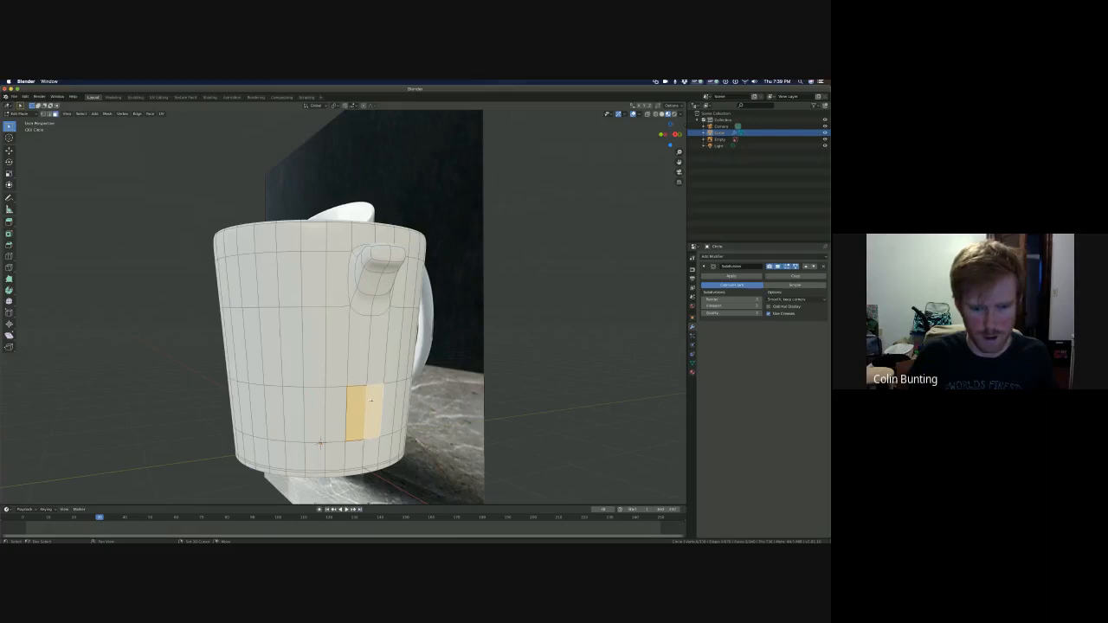
mouse_move(351, 385)
middle_mouse_down()
mouse_move(325, 384)
mouse_move(351, 372)
middle_mouse_up()
key("e")
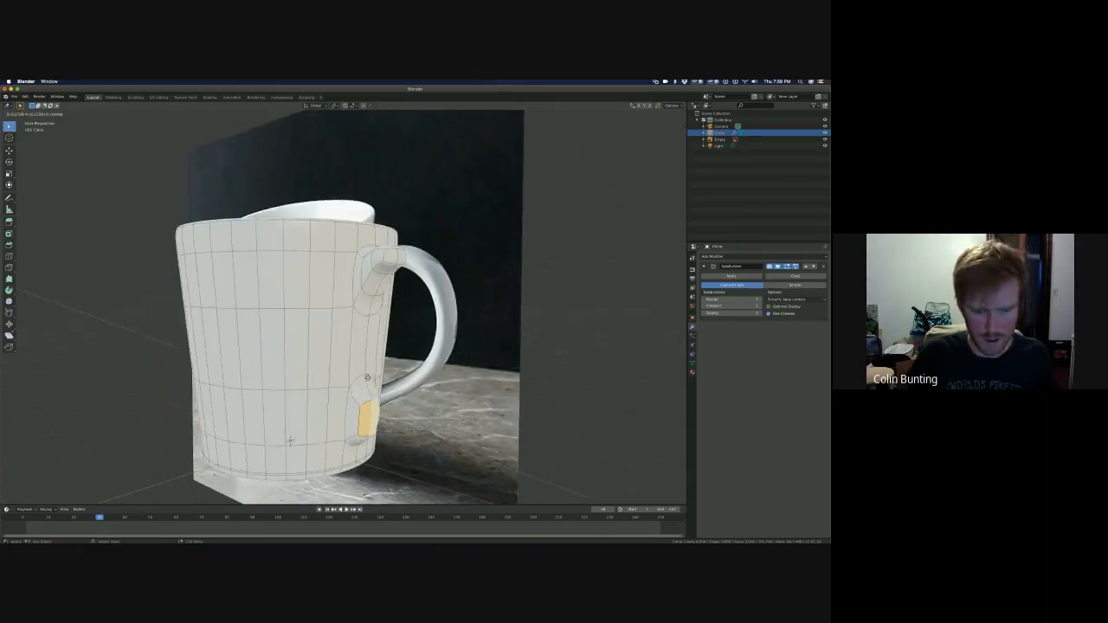
left_click(368, 378)
- Try moving the lower joint's end faces up toward the photo's handle in an angled perspective view, cancelling each move
middle_click_drag(393, 385, 403, 382)
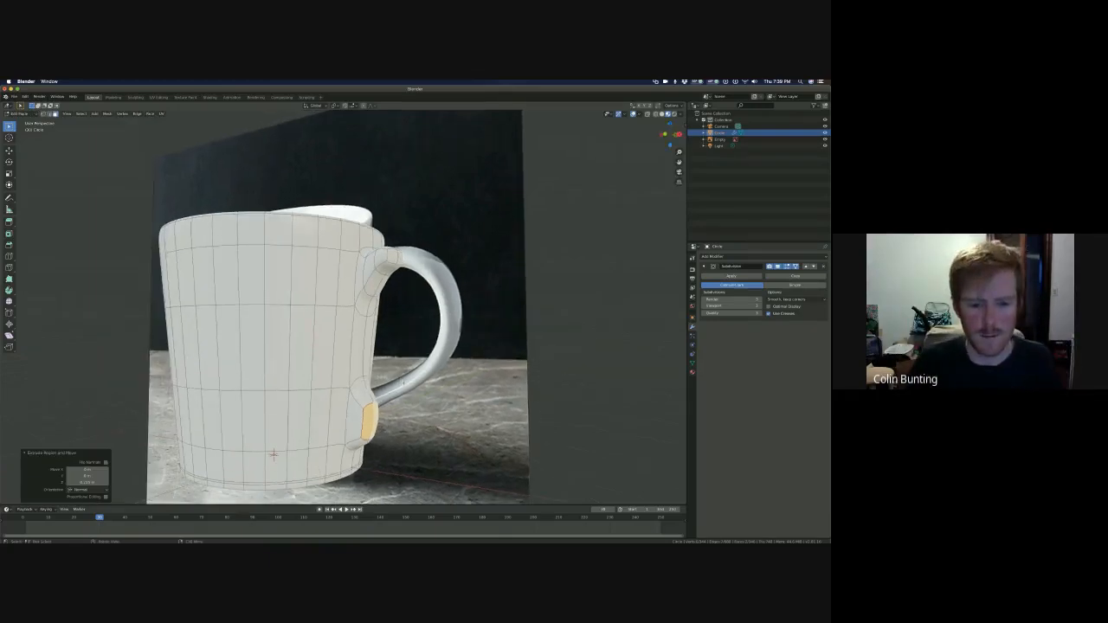
middle_click_drag(394, 382, 381, 415)
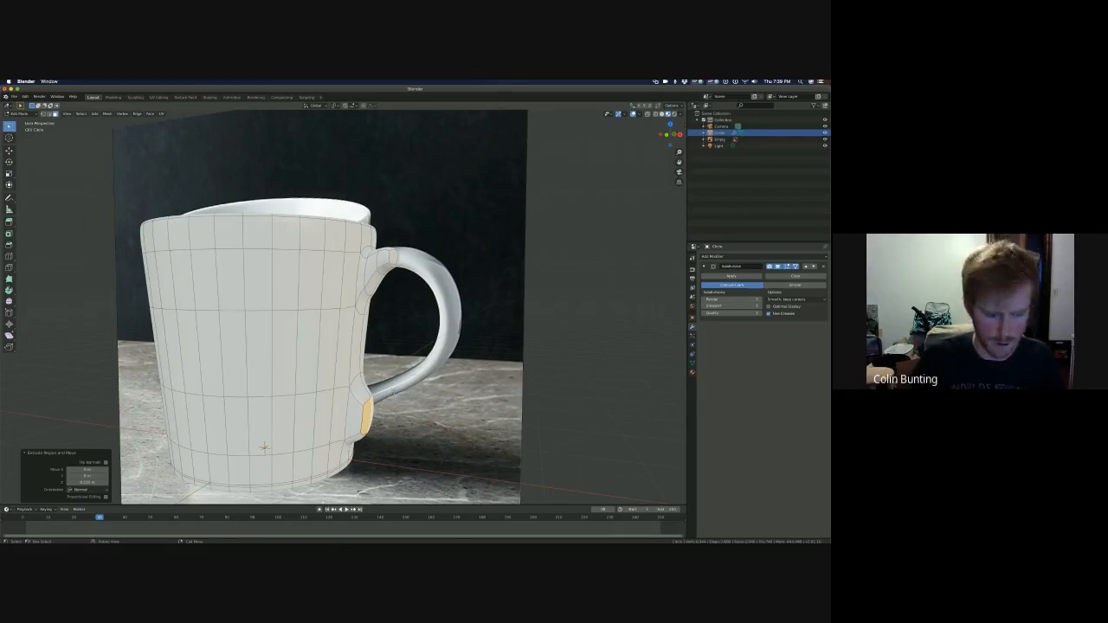
key("g")
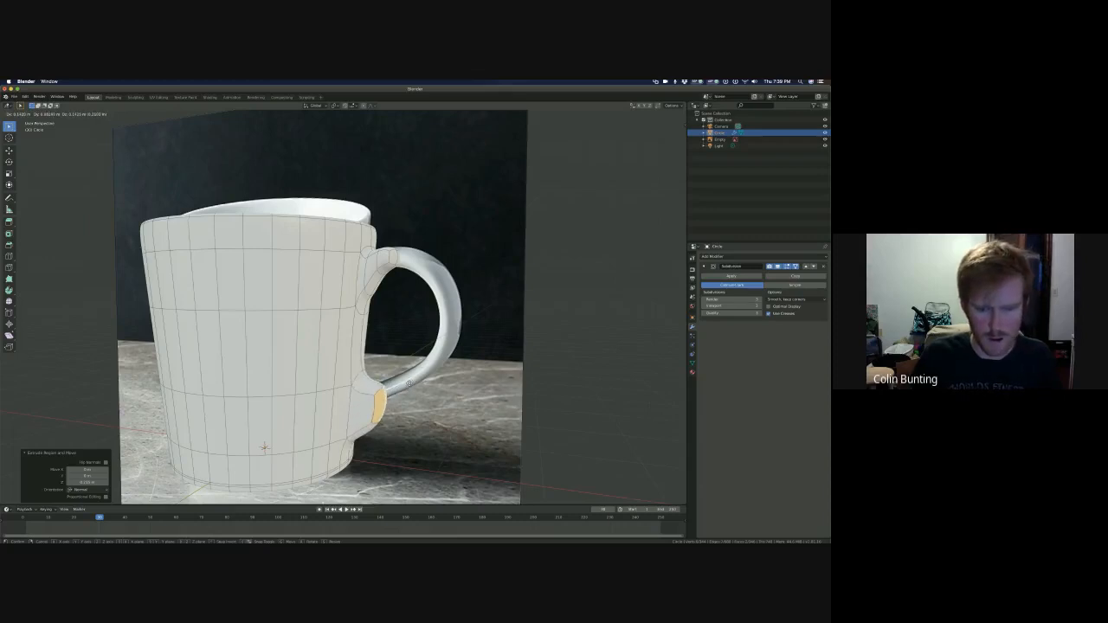
left_click(405, 393)
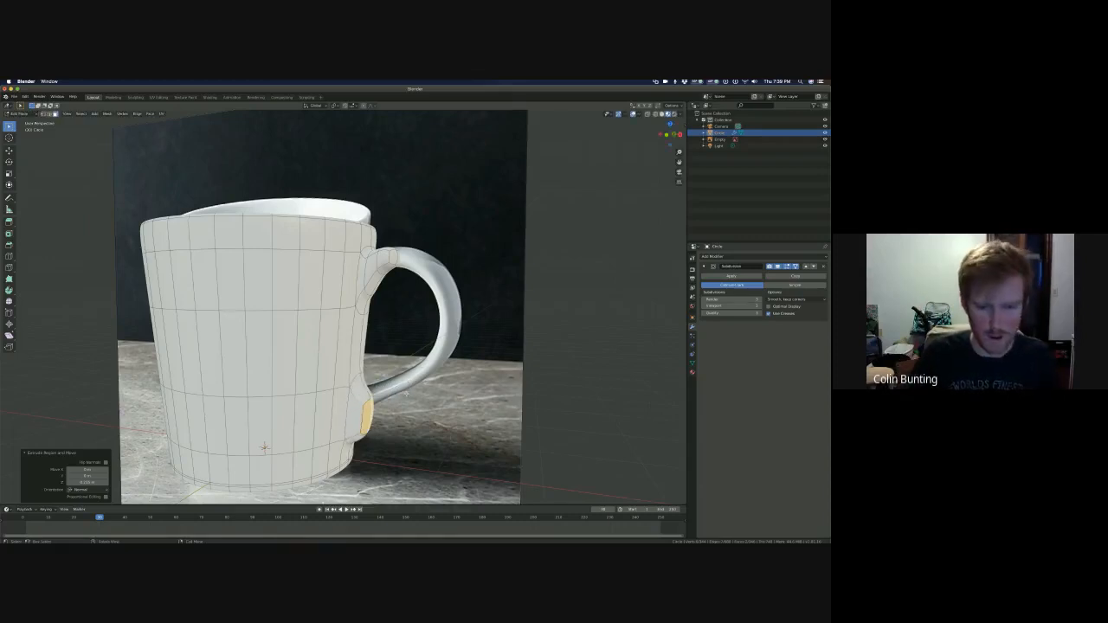
key("g")
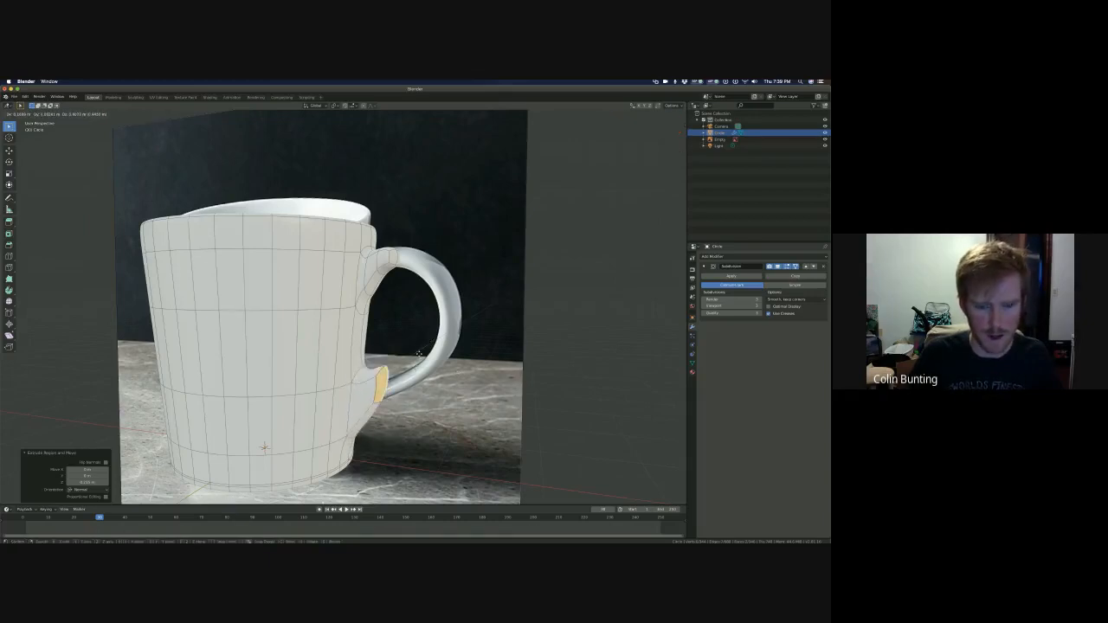
right_click(422, 351)
- Try moving the lower joint's end faces from above and from a three-quarter view, checking front view between, and cancel both moves
middle_click_drag(423, 352, 407, 424)
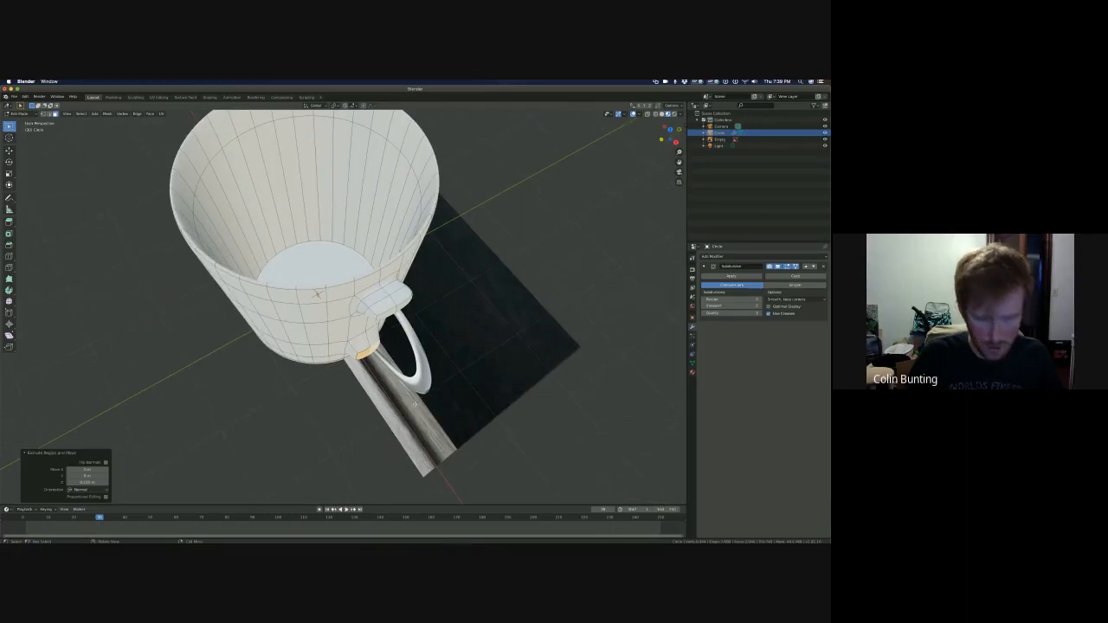
key("g")
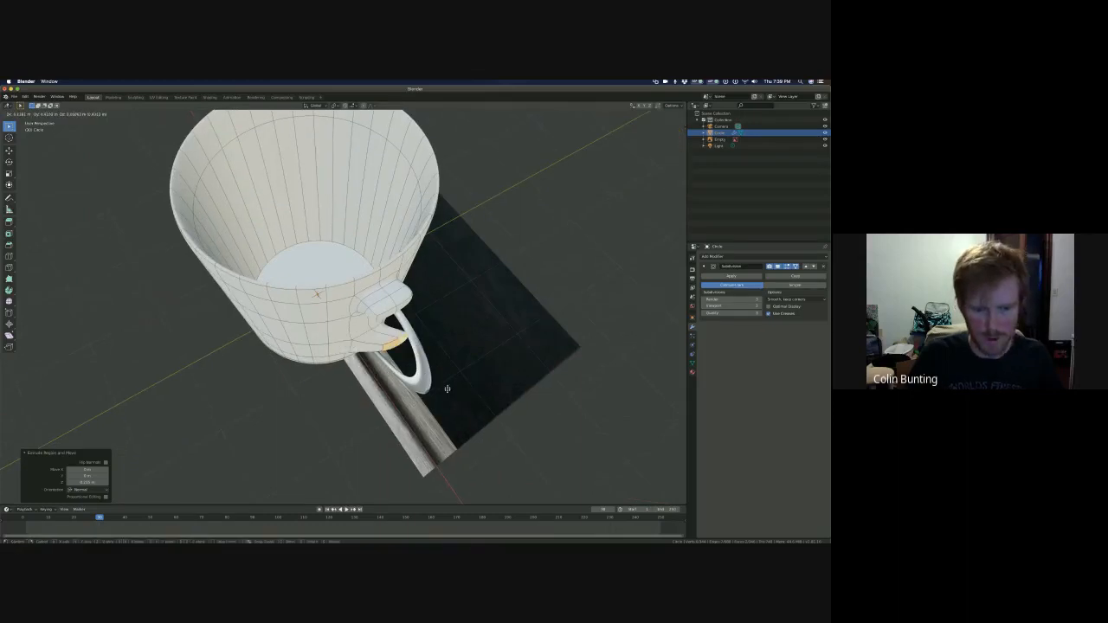
left_click(362, 446)
key("KP_0")
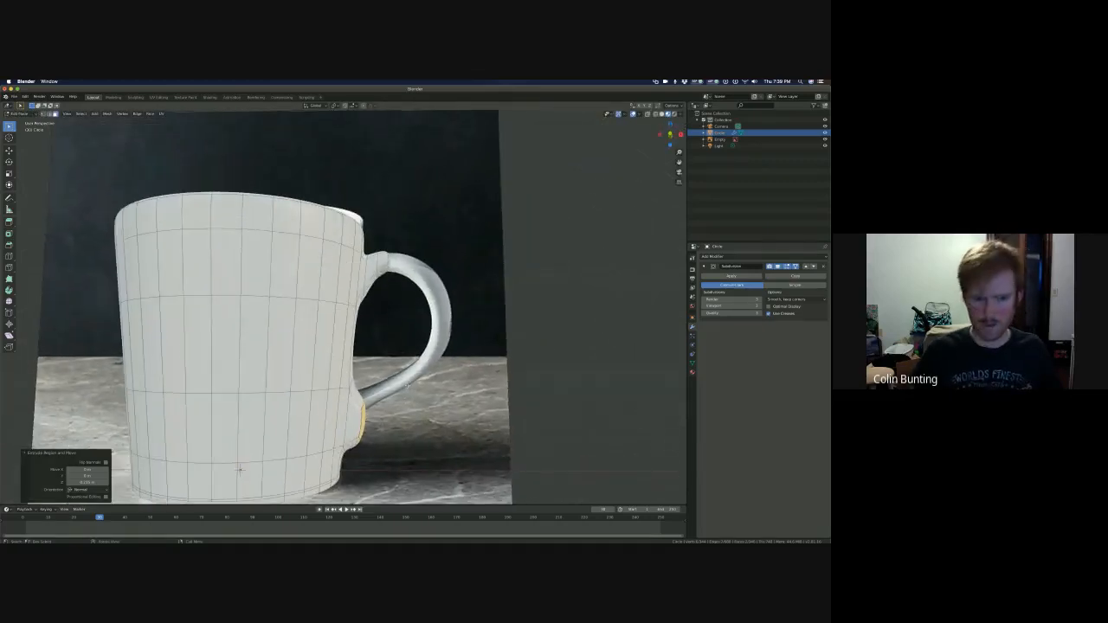
key("KP_5")
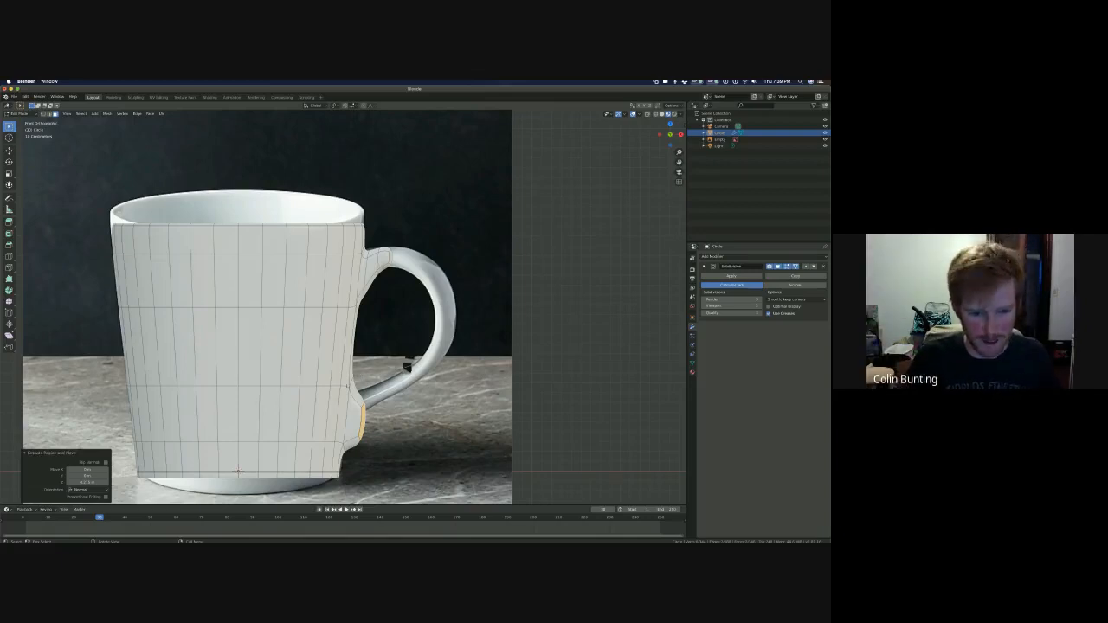
middle_click_drag(408, 367, 350, 387)
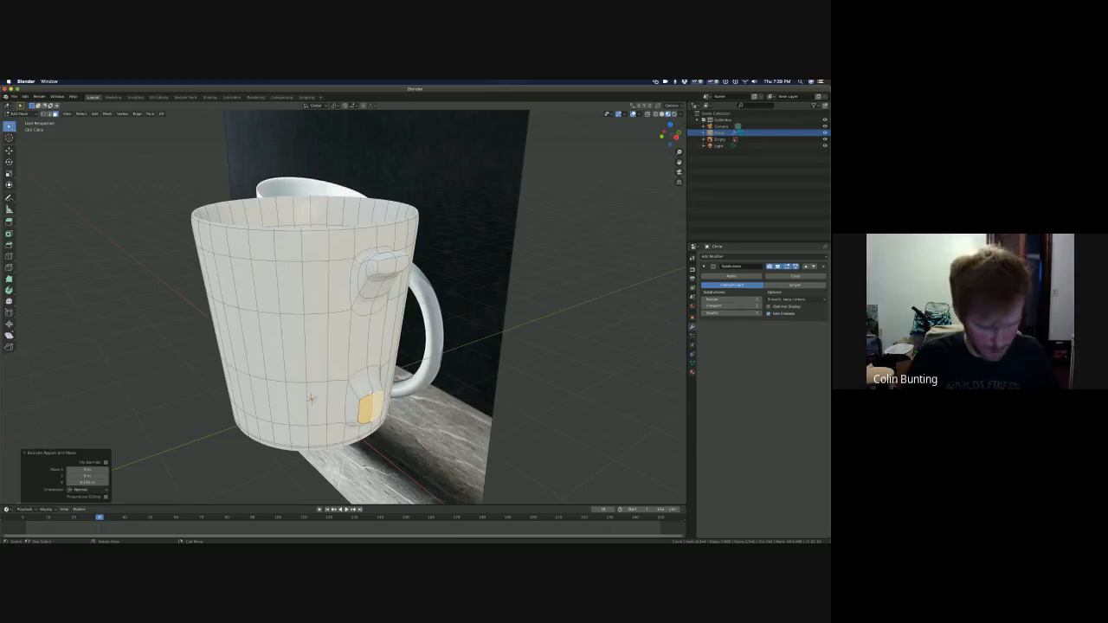
key("g")
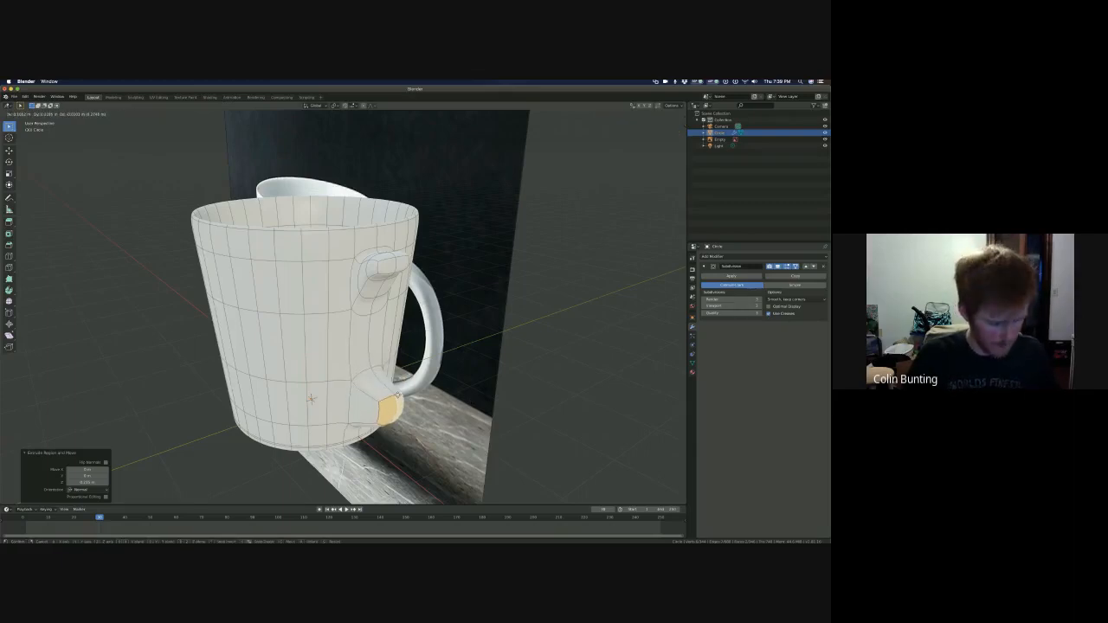
key("Escape")
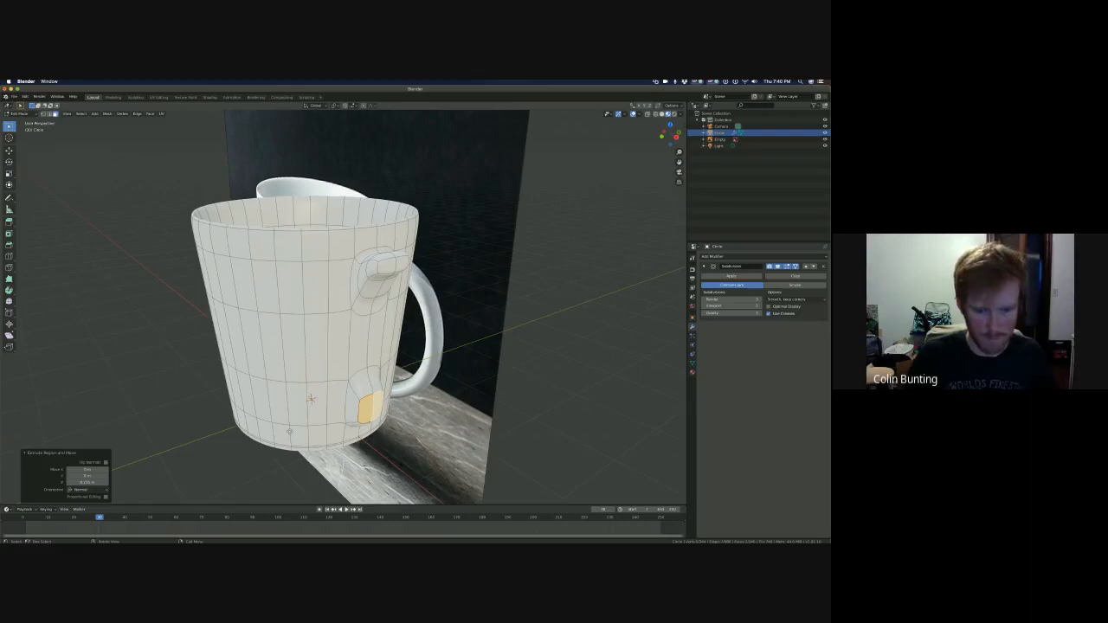
- Move the lower joint's end faces up toward the photo's handle with the Y axis locked, and compare them in front view
key("g")
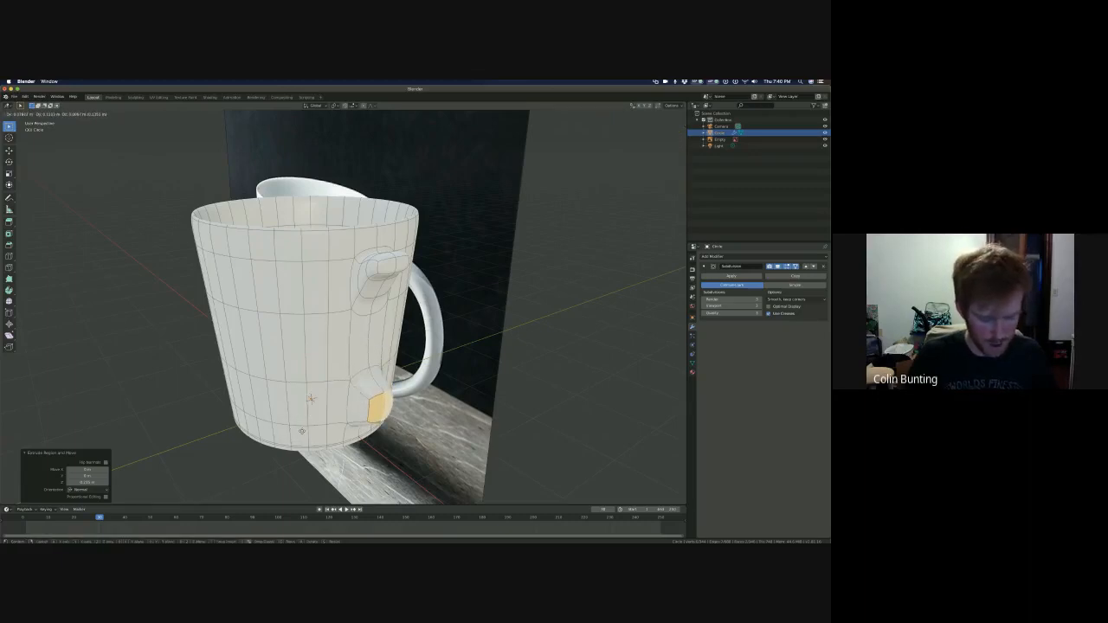
key("y")
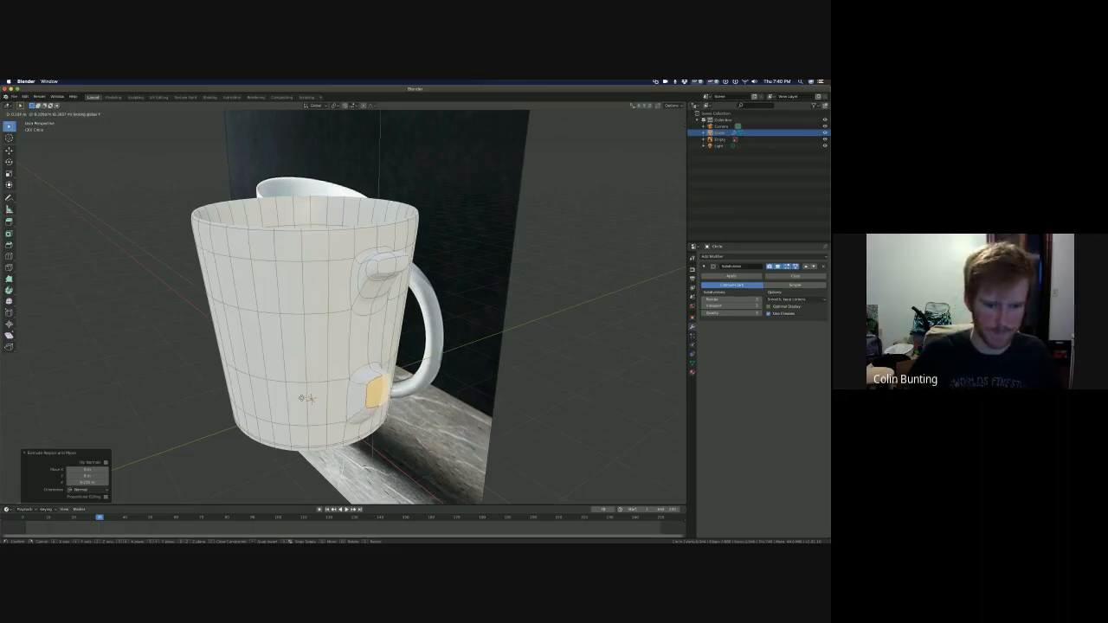
left_click(297, 397)
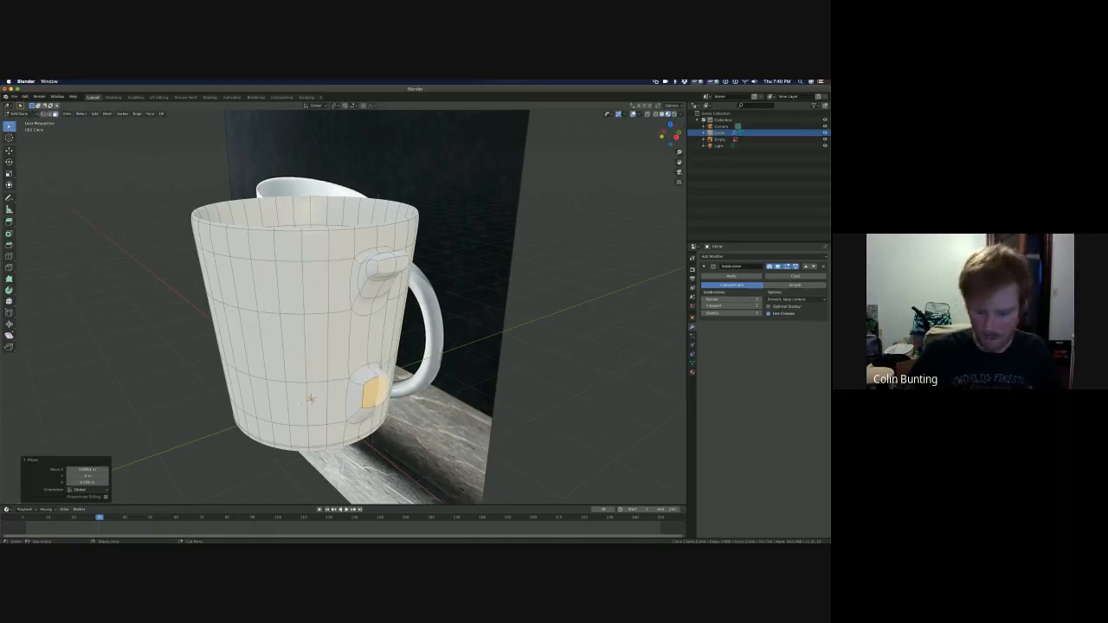
key("KP_0")
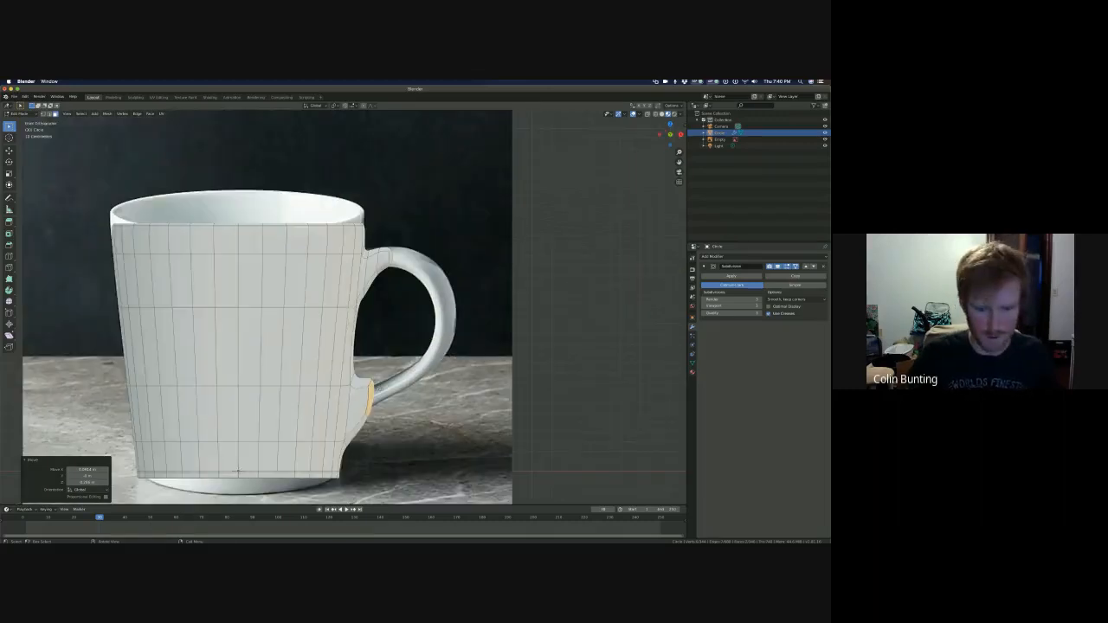
- Turn off the Subdivision modifier's viewport display and undo the last extrusion of the lower joint's end faces
left_click(397, 383)
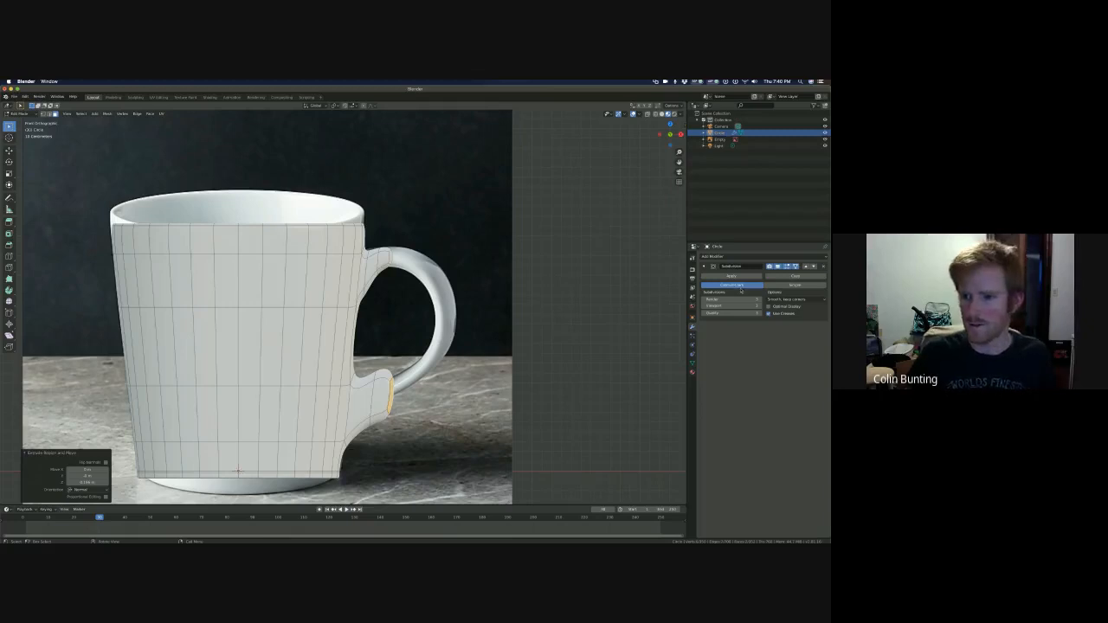
left_click(784, 268)
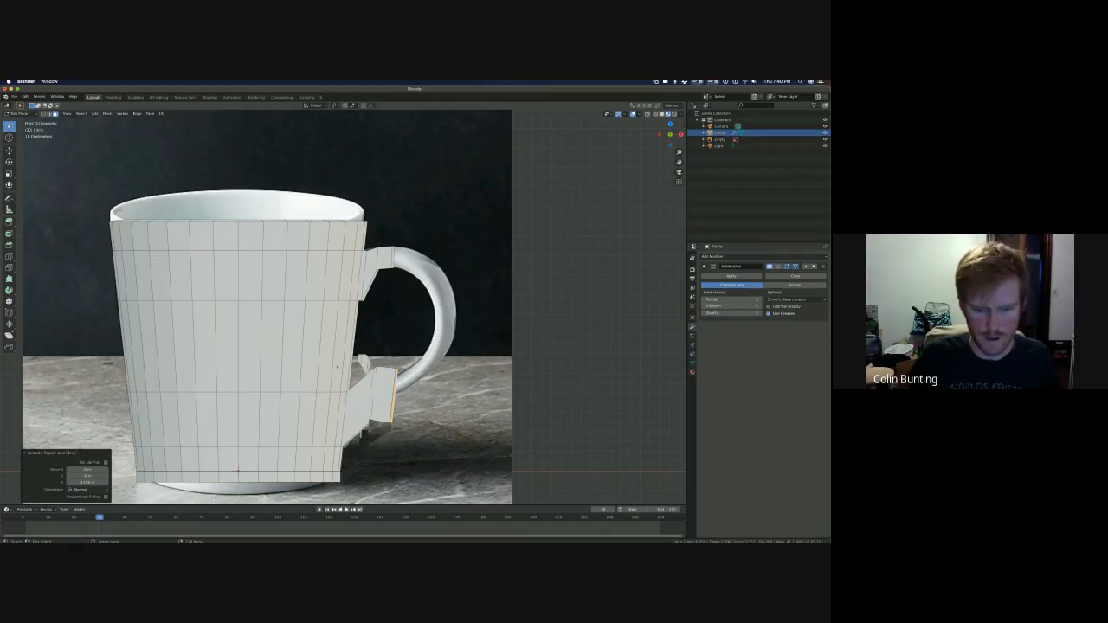
middle_click_drag(260, 303, 294, 294)
middle_click_drag(244, 470, 254, 463)
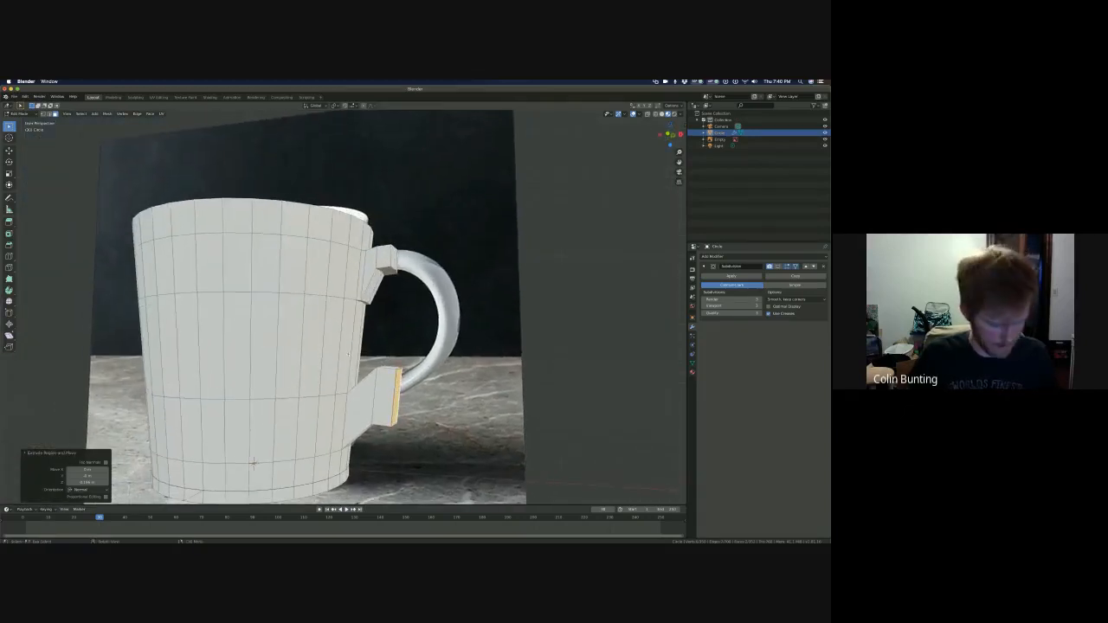
key("ctrl+z")
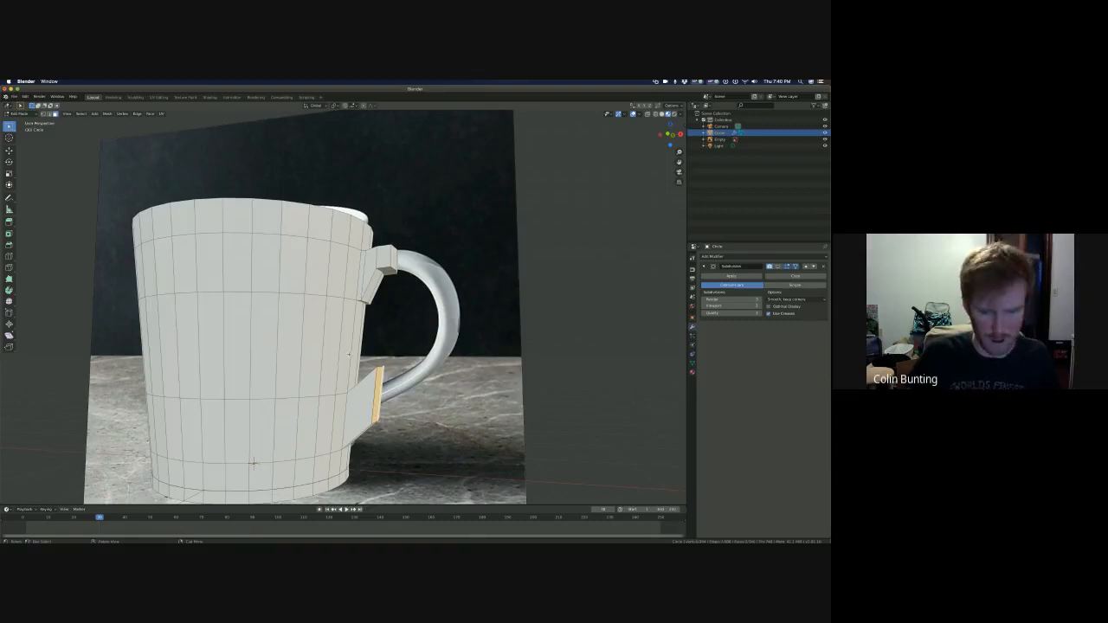
- Scale down the lower joint's end faces toward the photo's handle thickness, and check the shape with subdivision display on and back off
key("s")
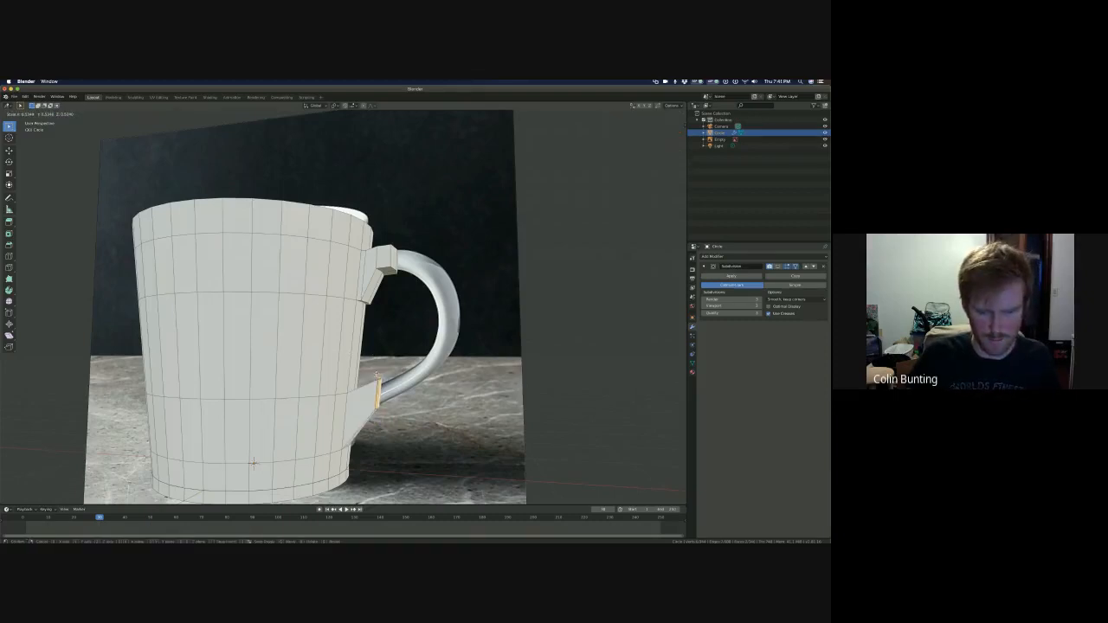
left_click(382, 379)
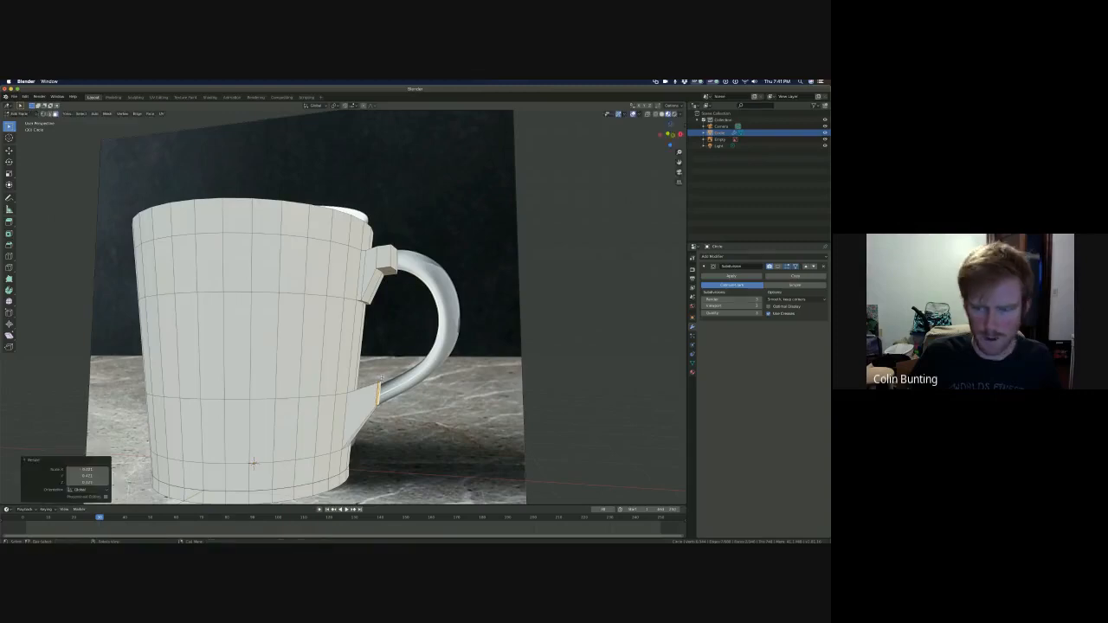
left_click(777, 268)
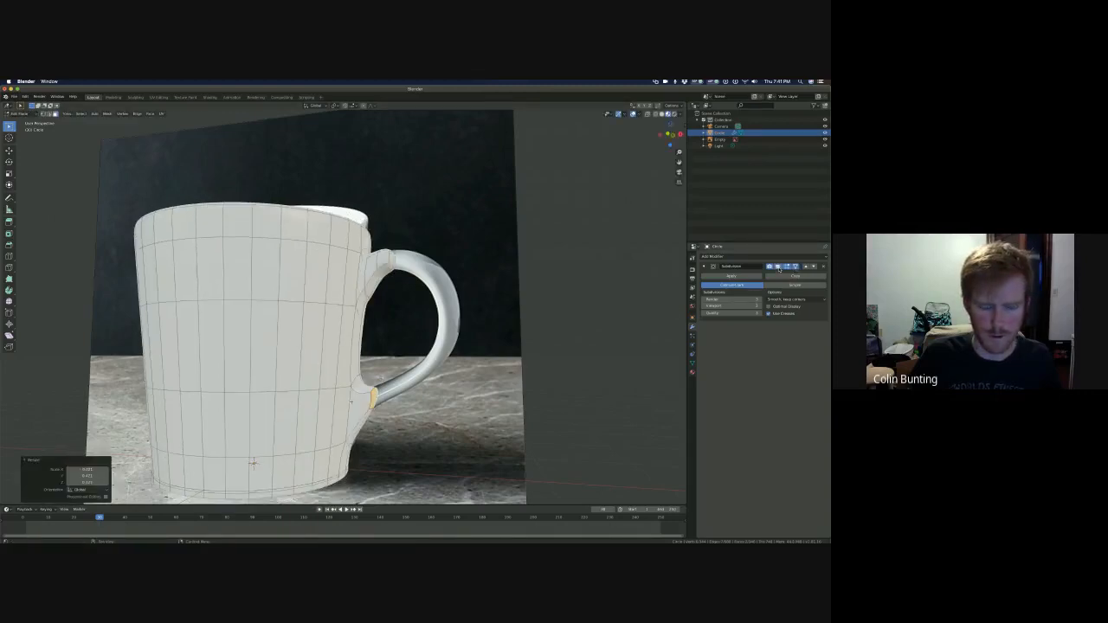
left_click(778, 268)
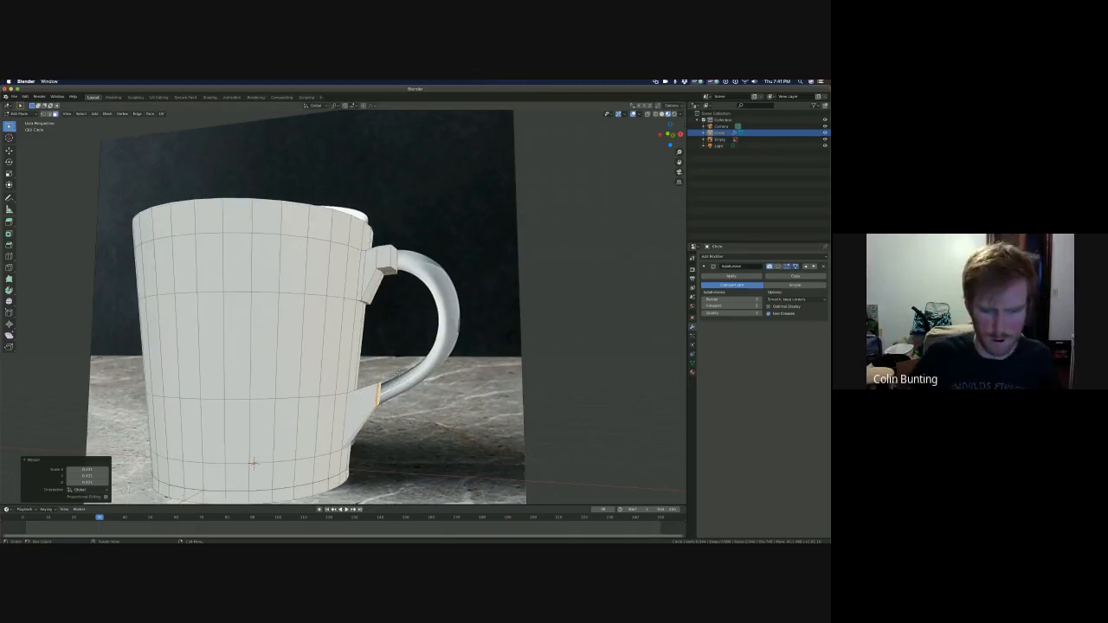
- Try extruding the lower joint's end faces along the photo's handle and rotating them, and undo these extrusions
key("e")
right_click(402, 373)
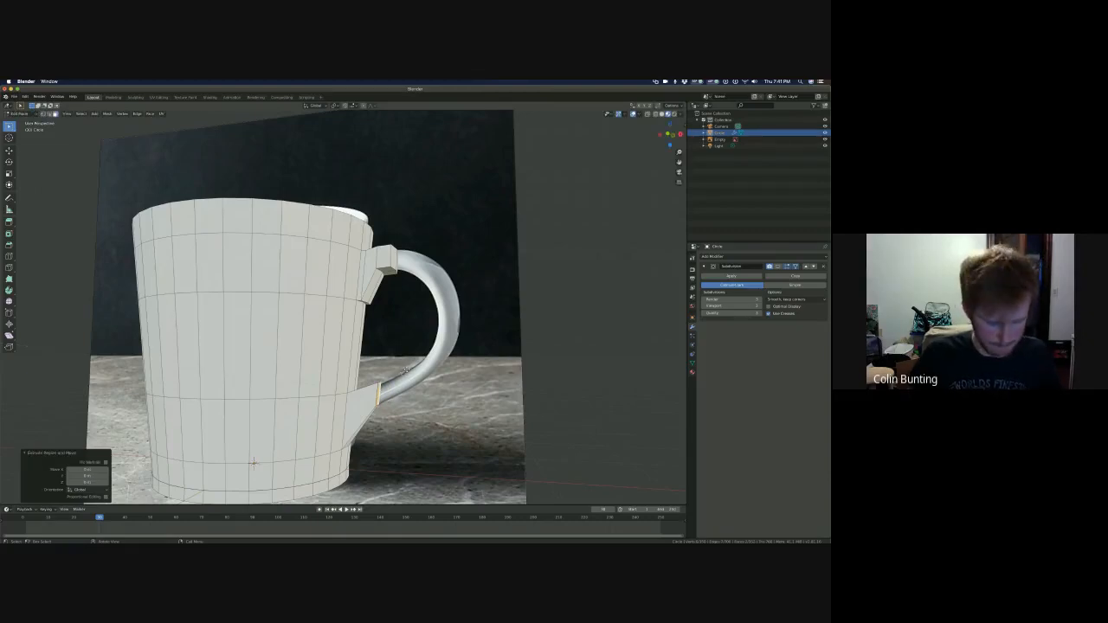
key("e")
key("shift+y")
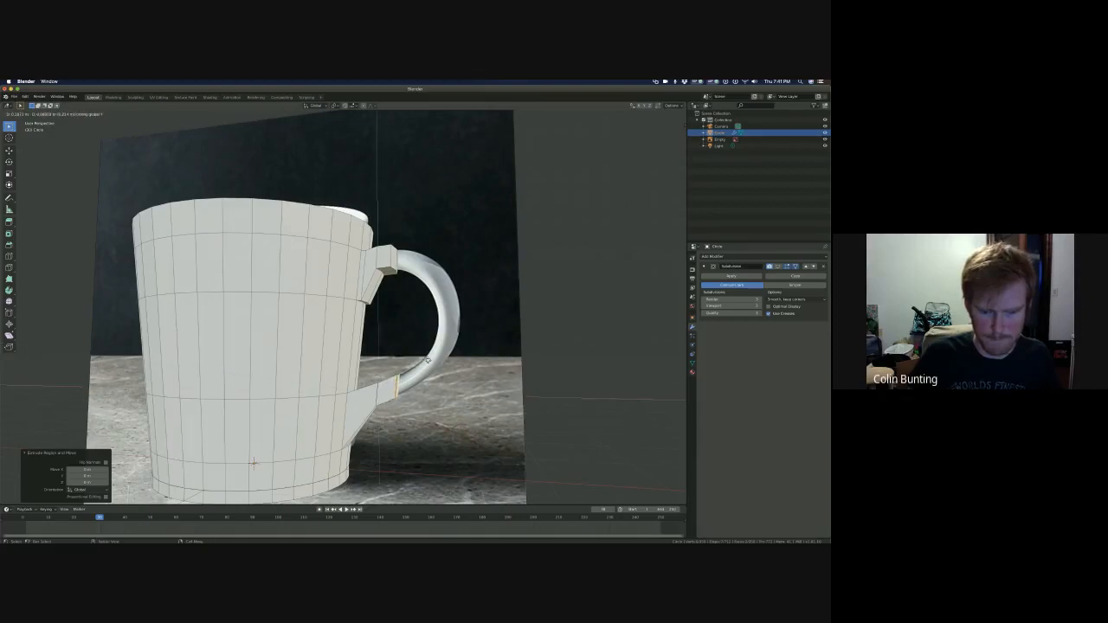
left_click(425, 360)
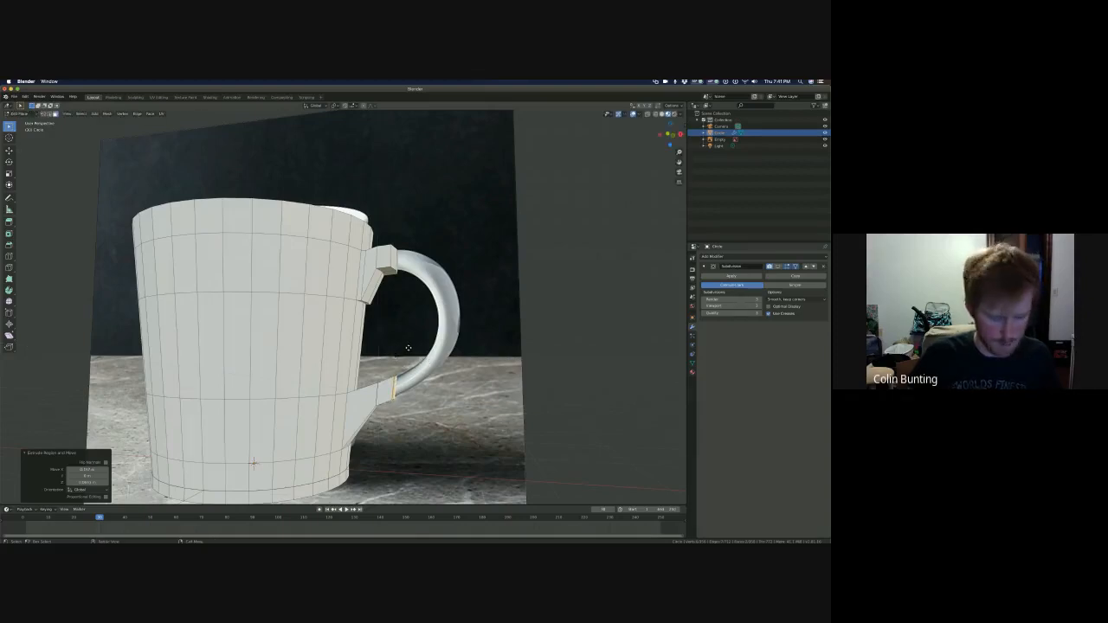
key("e")
key("r")
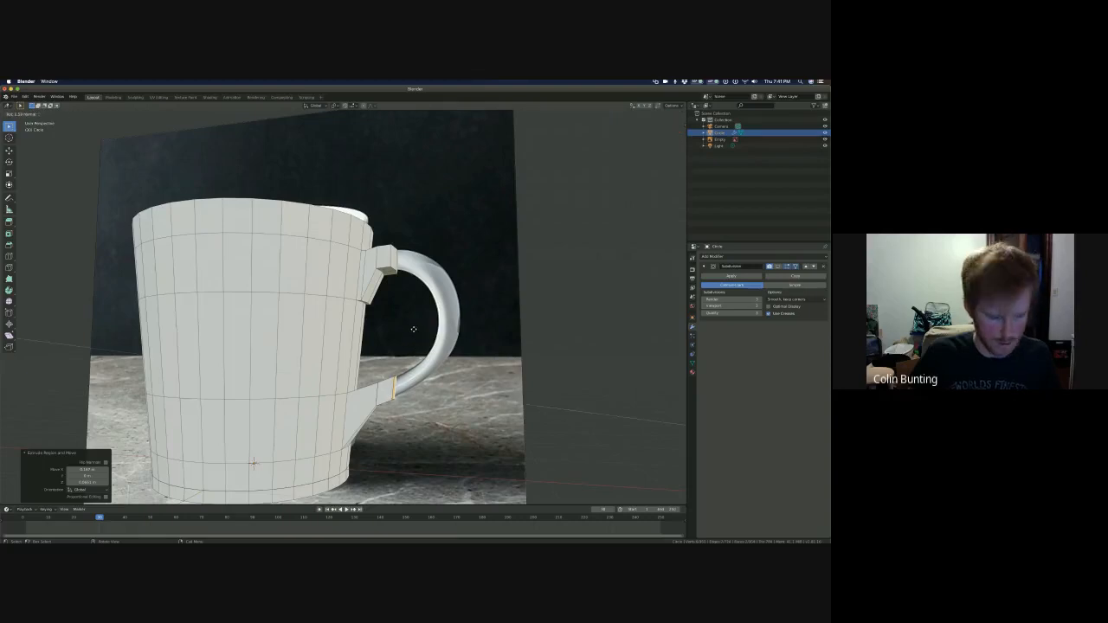
left_click(413, 330)
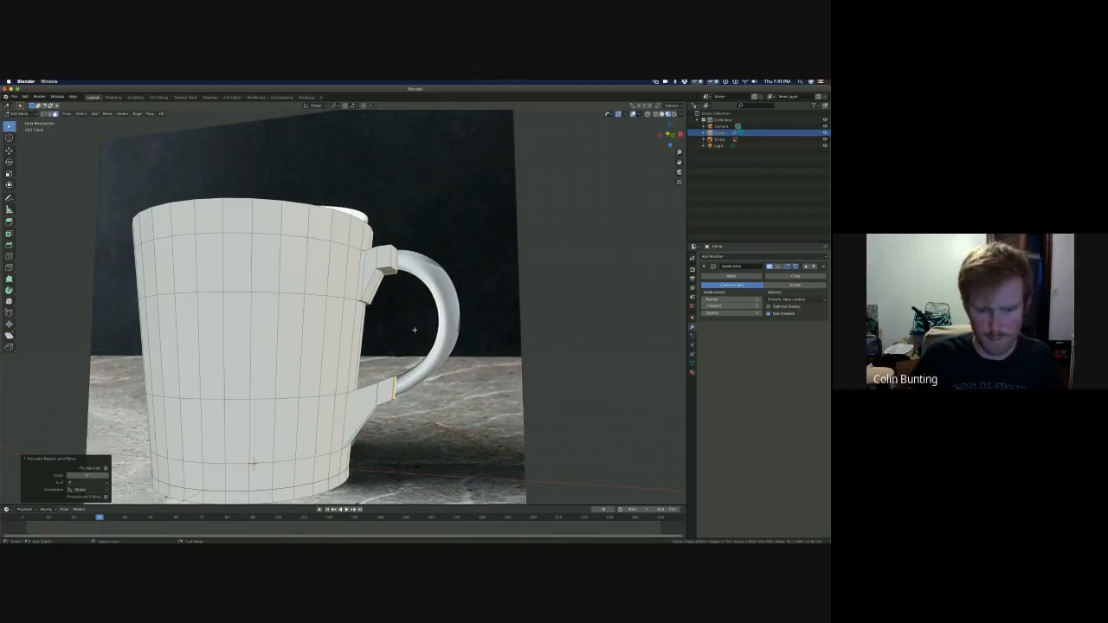
key("ctrl+z")
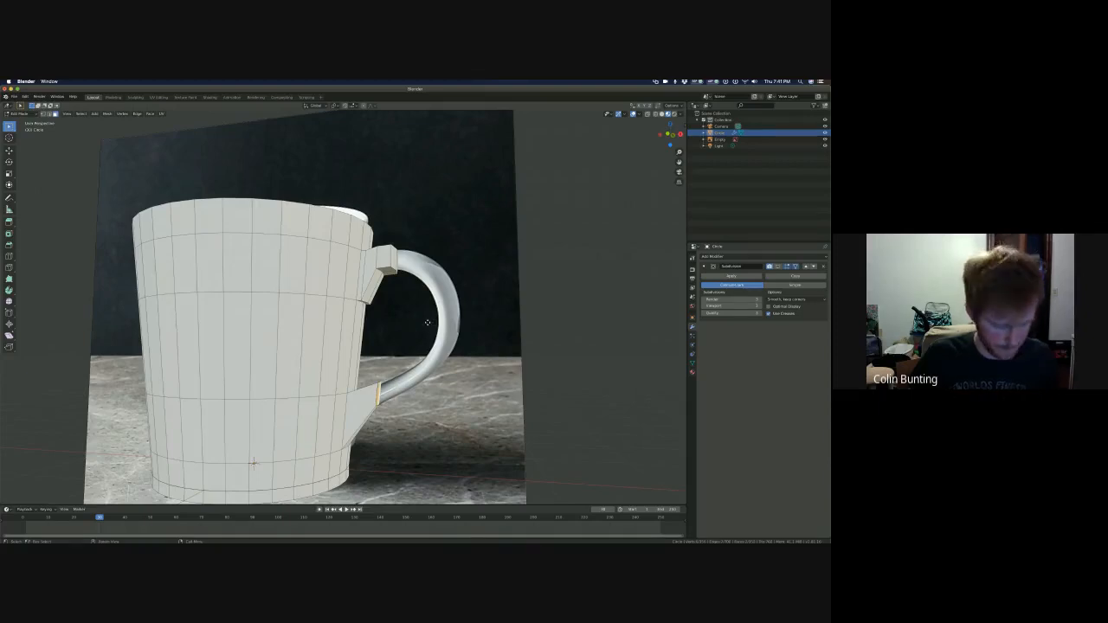
- Extrude the lower joint's end faces a short way outward, and move them with Y locked onto the photo's handle
key("e")
left_click(428, 328)
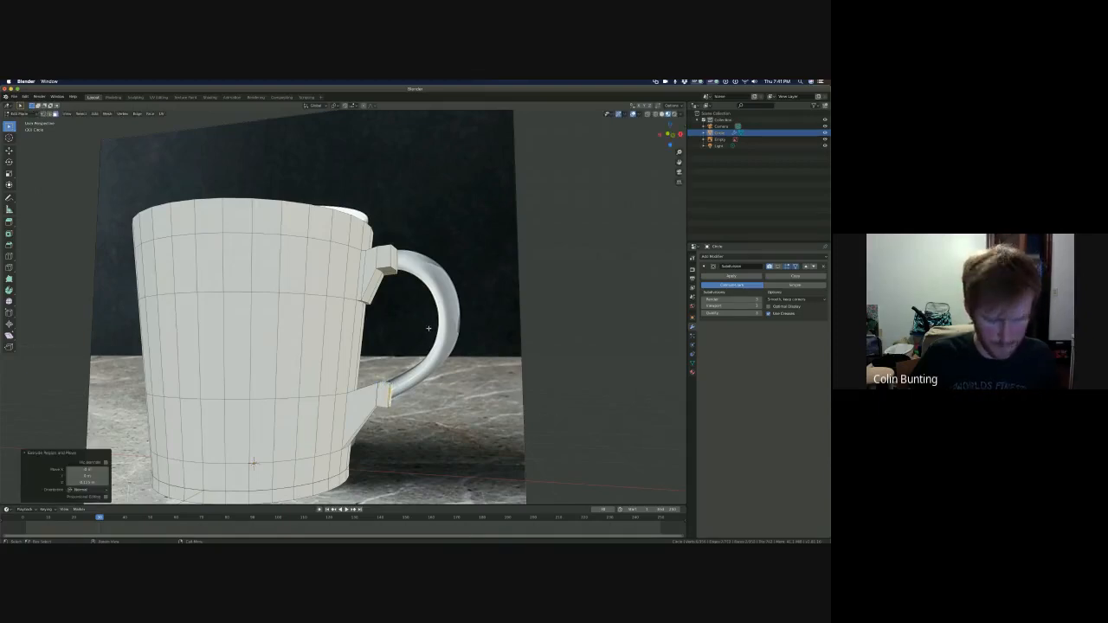
key("g")
key("z")
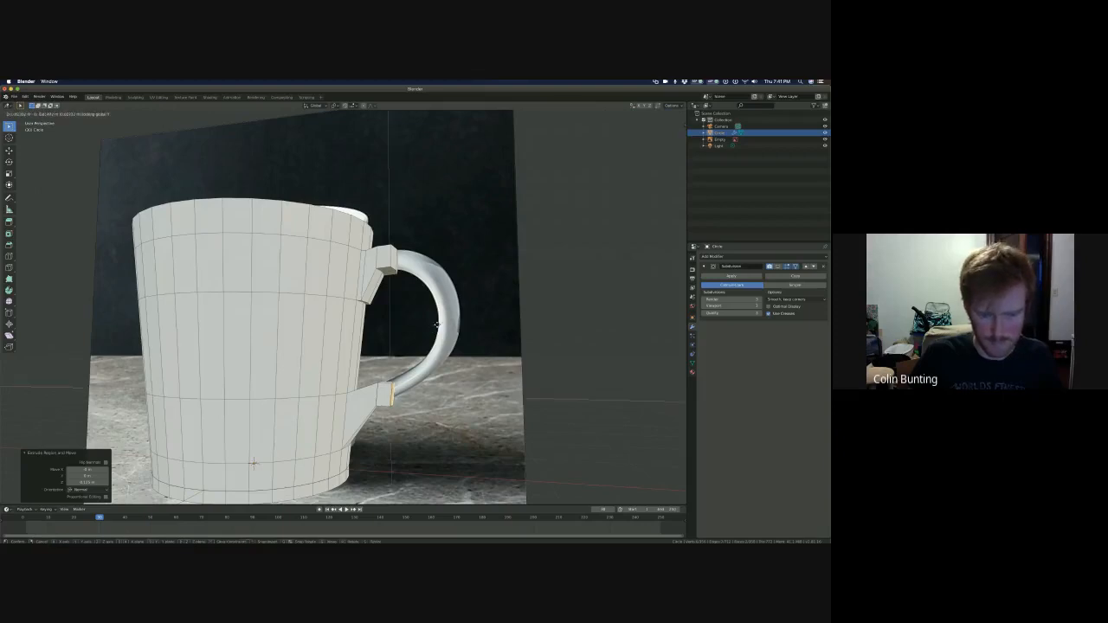
left_click(439, 318)
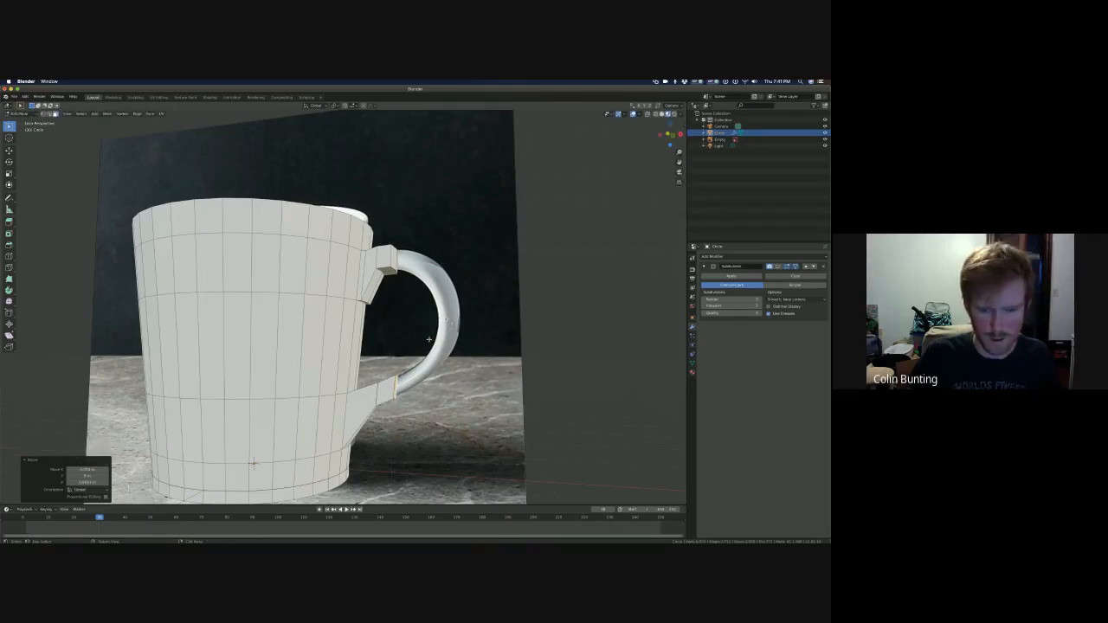
- Rotate the lower joint's new end faces about the Y axis to tilt them along the handle's curve
key("r")
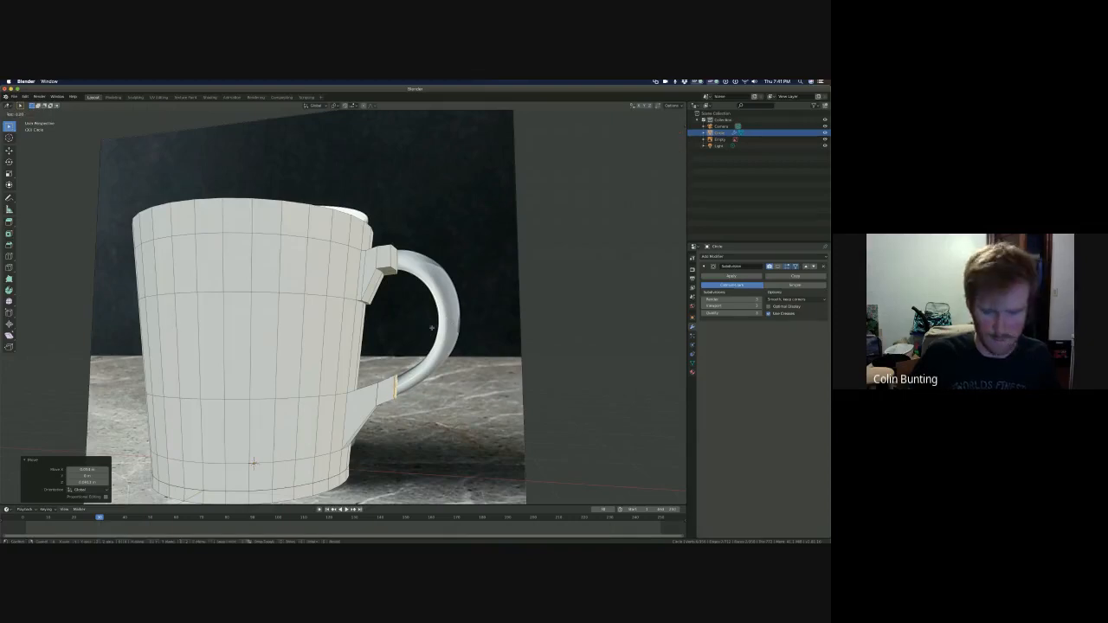
key("x")
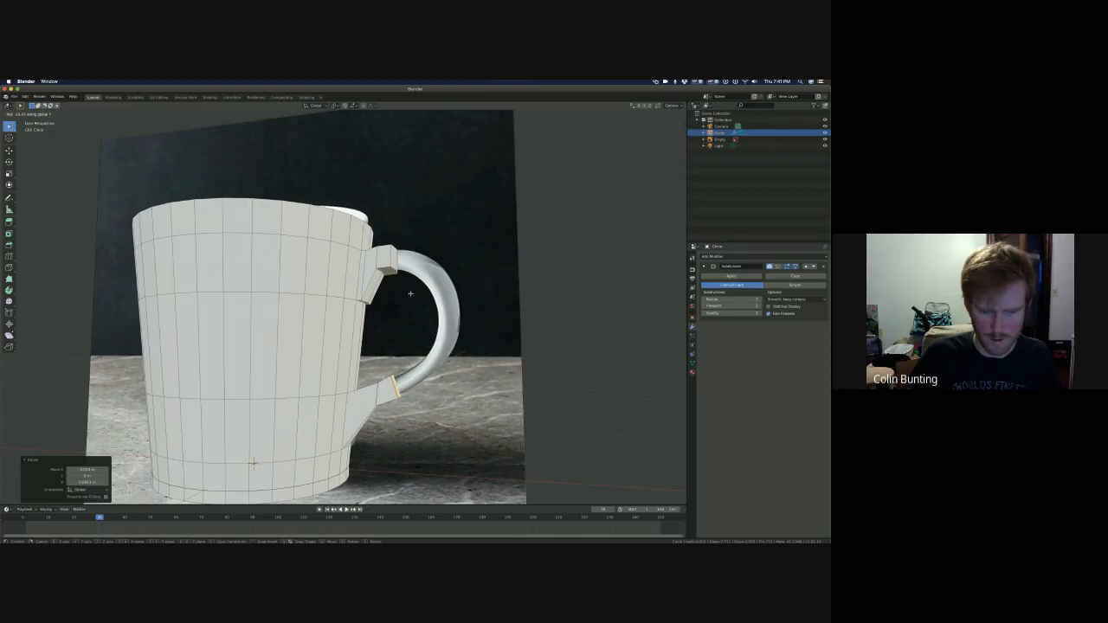
left_click(408, 294)
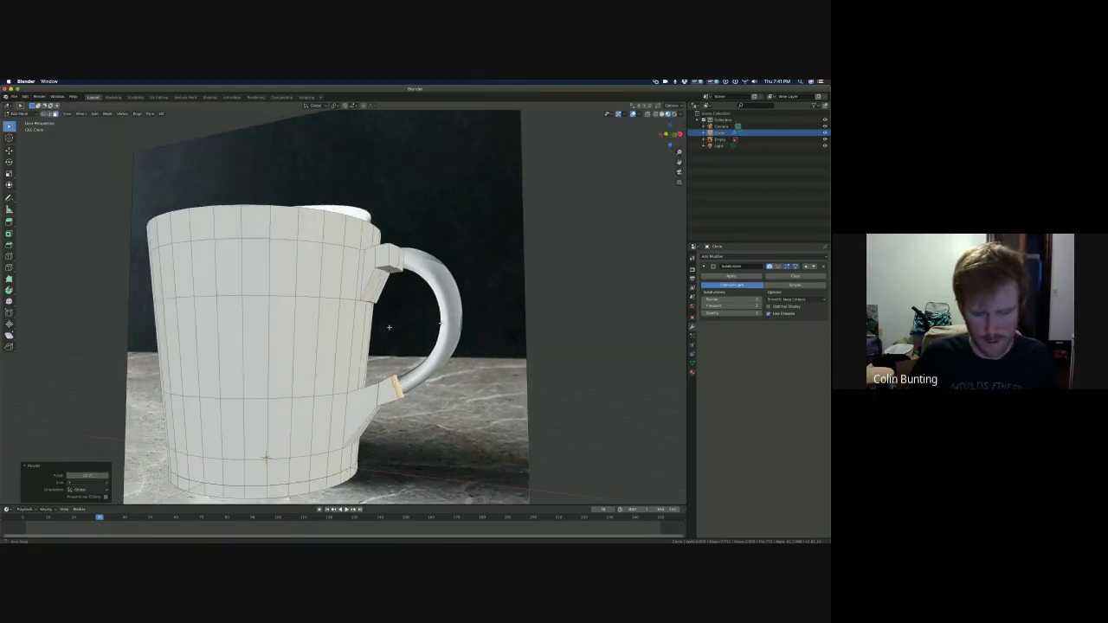
- Adjust the tilted end faces along Z, and scale them along Z to fit the photo's handle thickness
middle_click_drag(408, 328, 452, 328)
key("g")
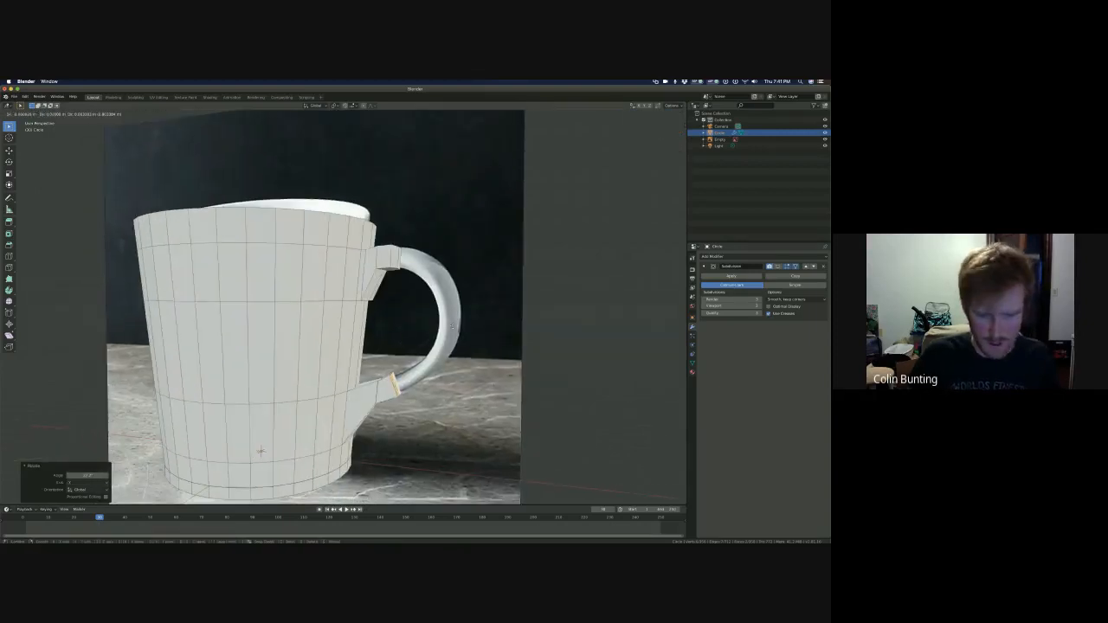
key("z")
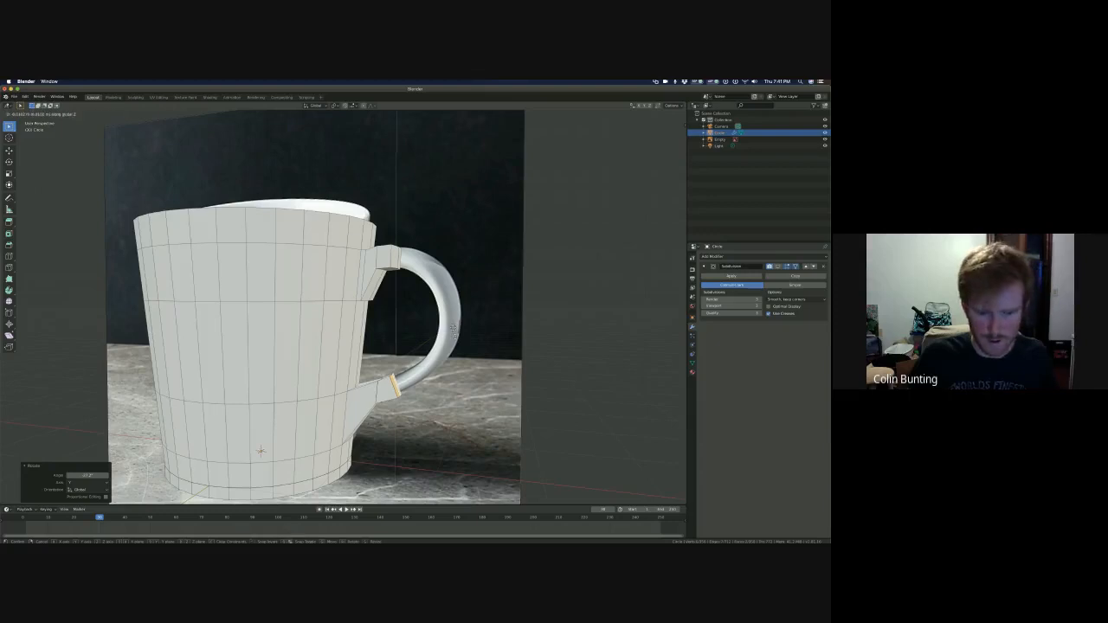
key("Return")
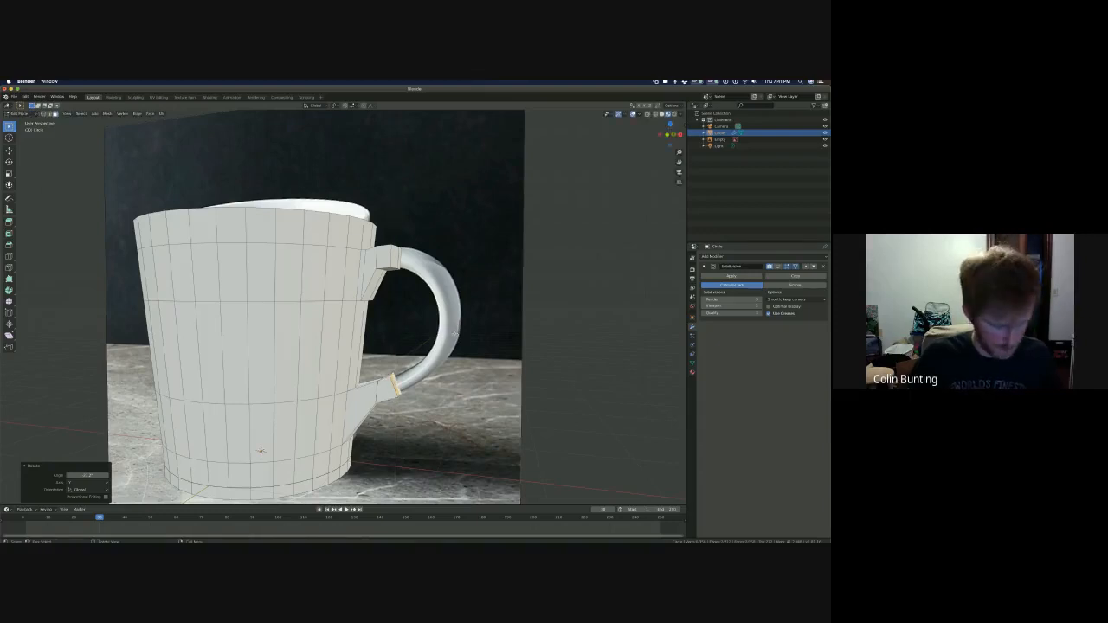
key("s")
key("z")
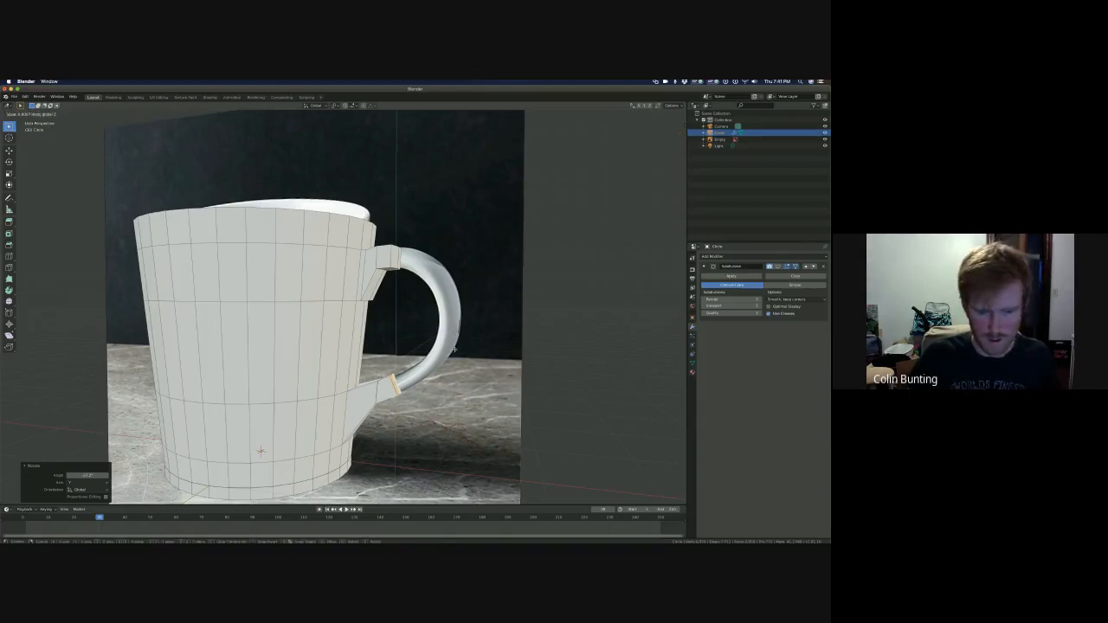
key("Return")
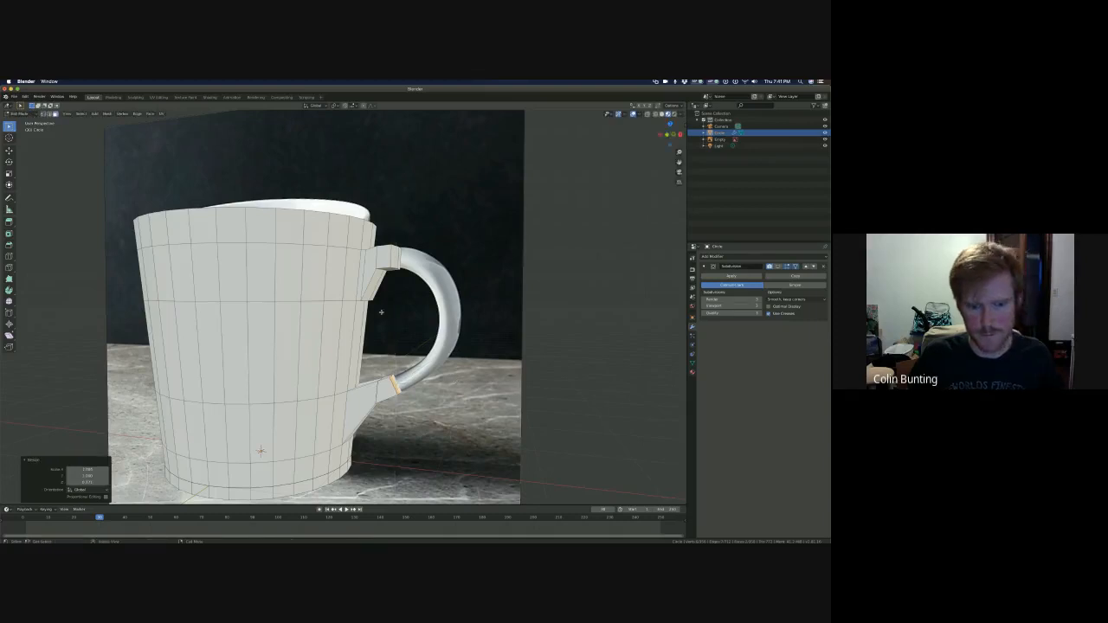
- Select the upper joint's two end faces, grow the selection to the whole end block, and scale it down
middle_click_drag(381, 312, 333, 346)
left_click(386, 280)
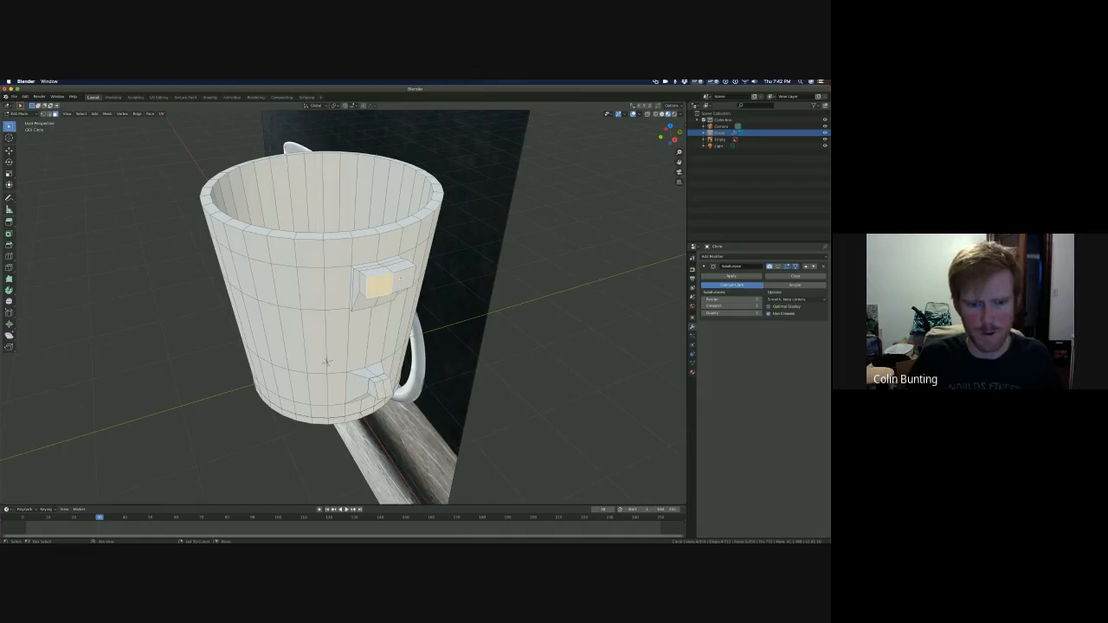
left_click(404, 278, "shift")
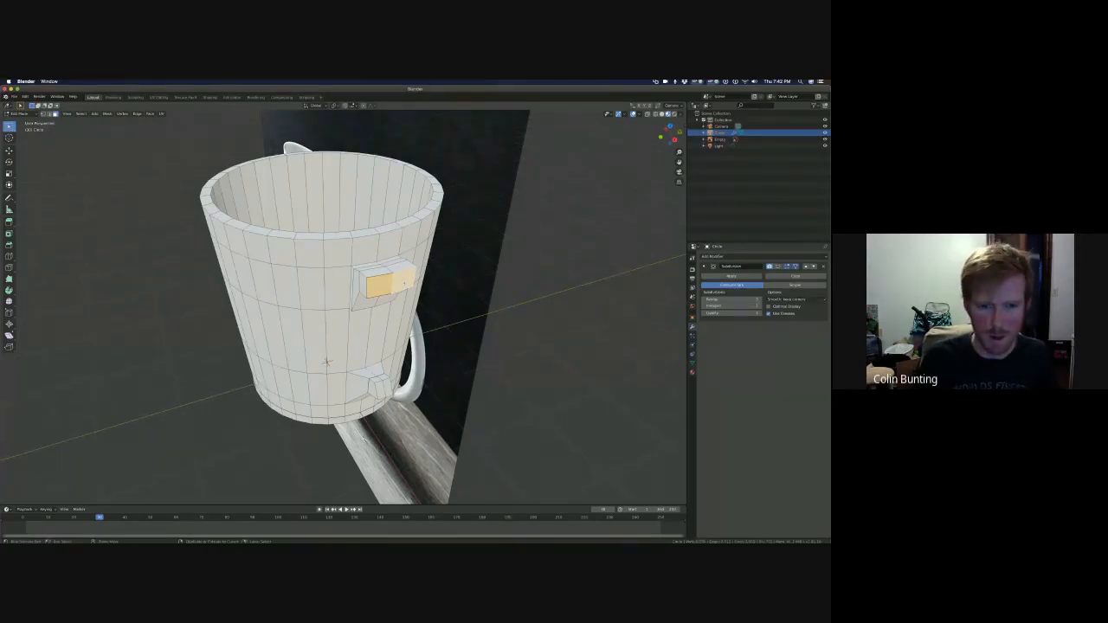
key("ctrl+KP_Add")
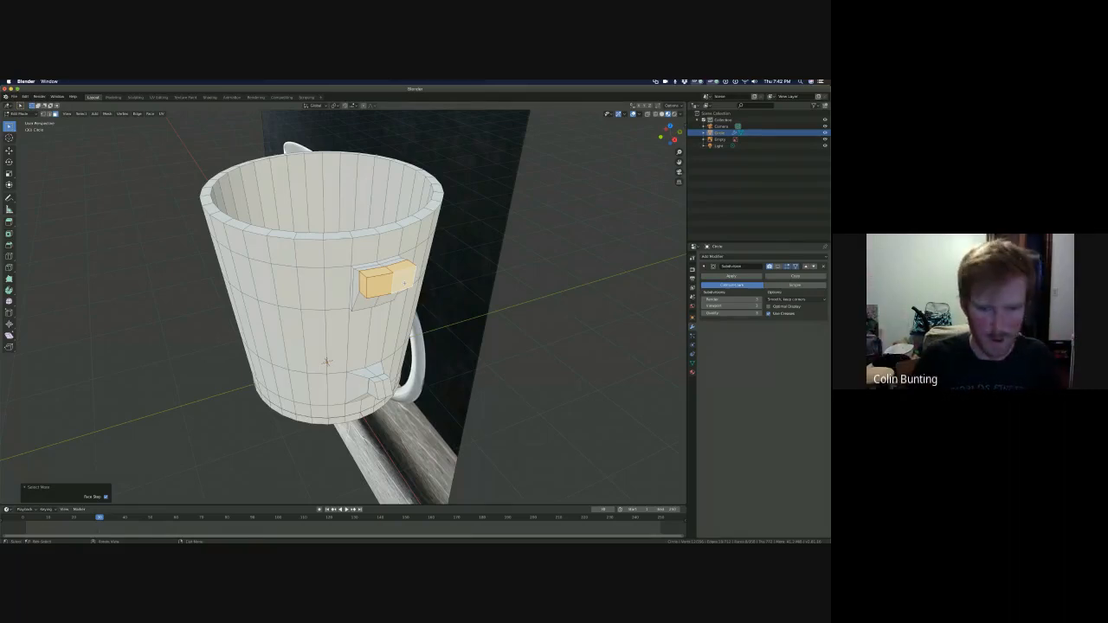
middle_click_drag(396, 289, 362, 303)
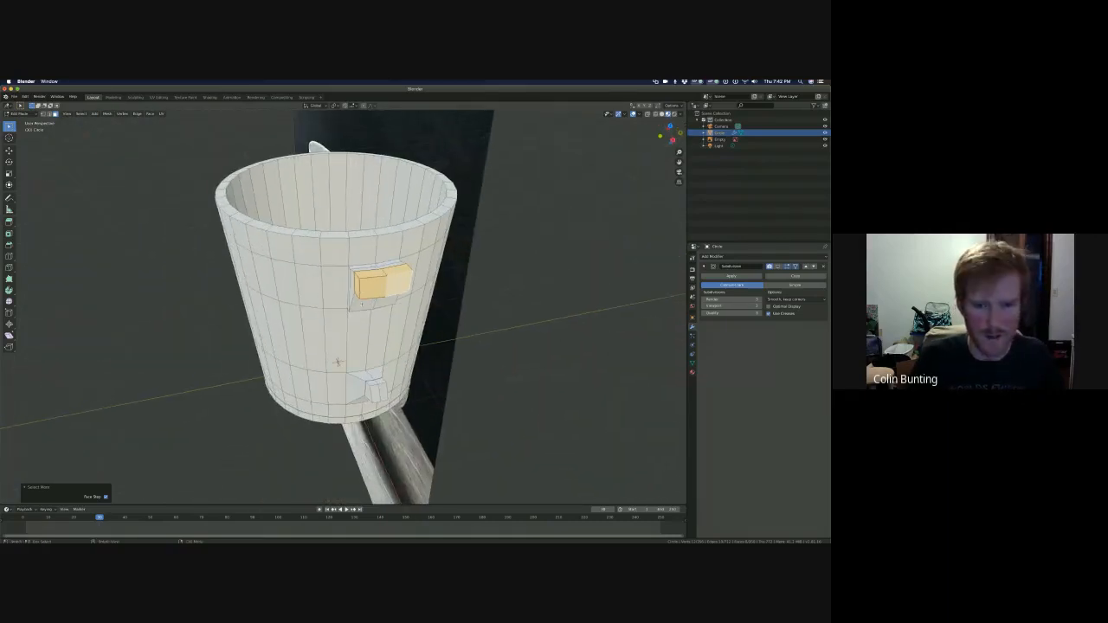
key("s")
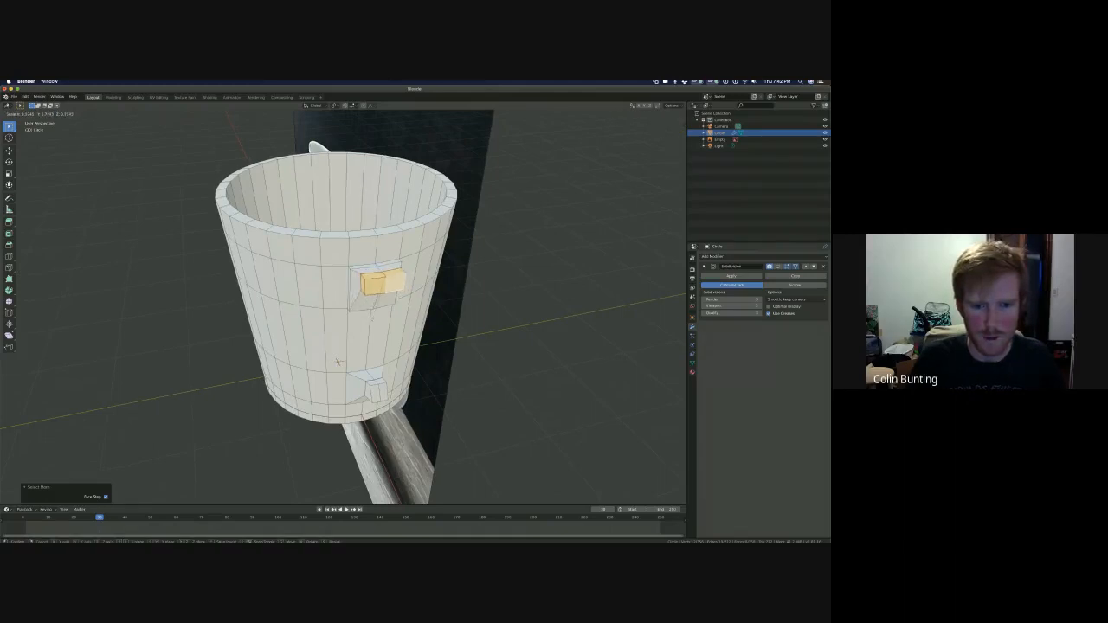
left_click(404, 411)
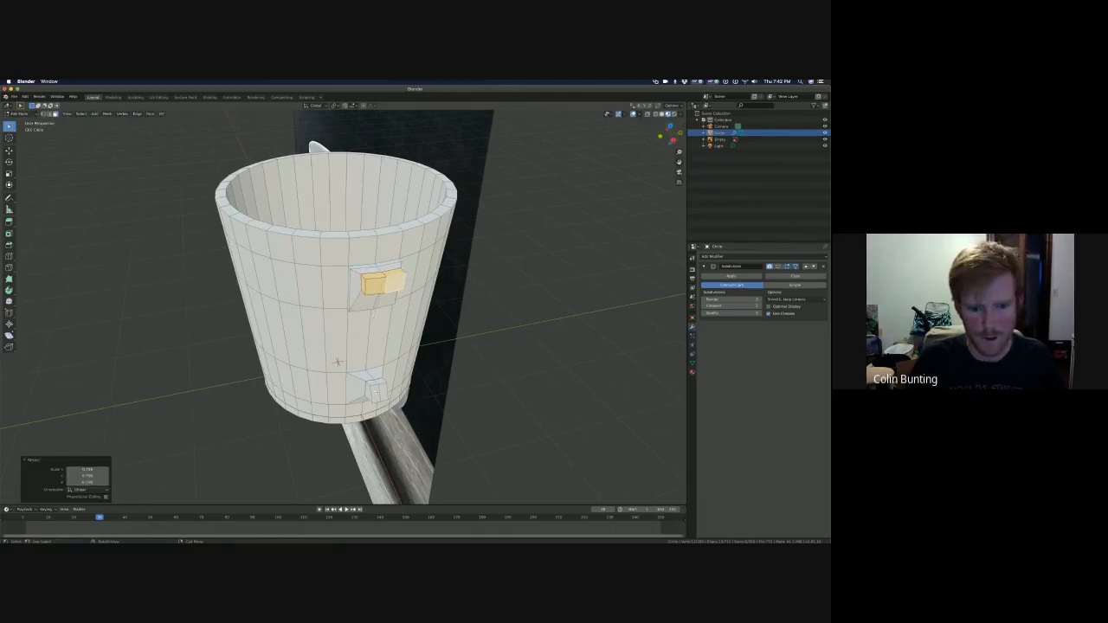
- Select the lower joint's two end faces, grow the selection to the end block, and scale it along the Y axis
left_click(376, 393)
left_click(385, 392, "shift")
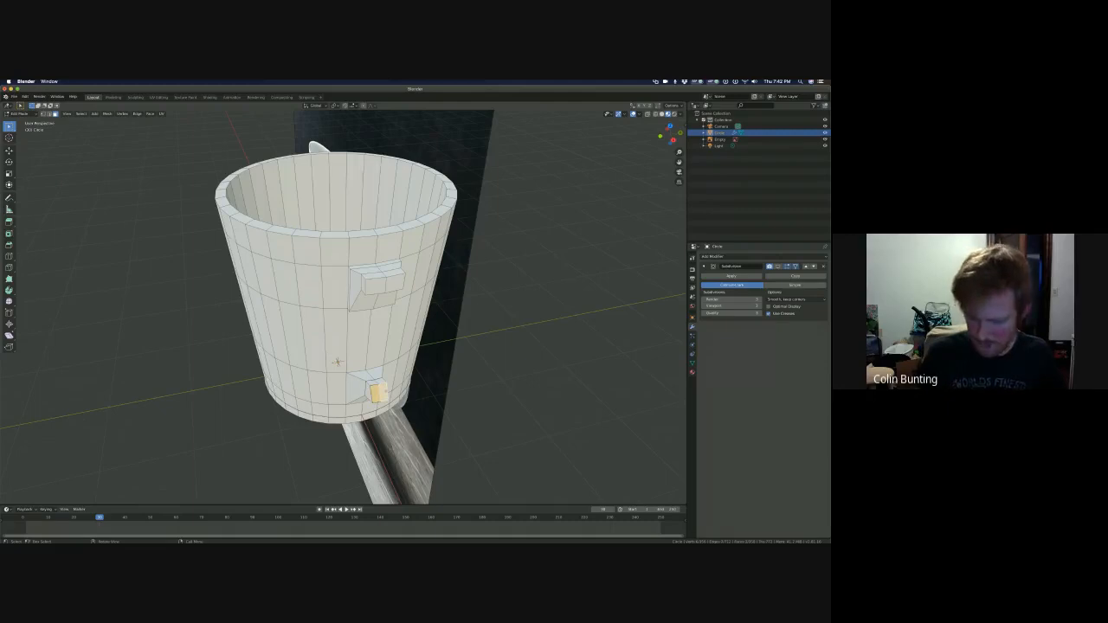
key("KP_Add")
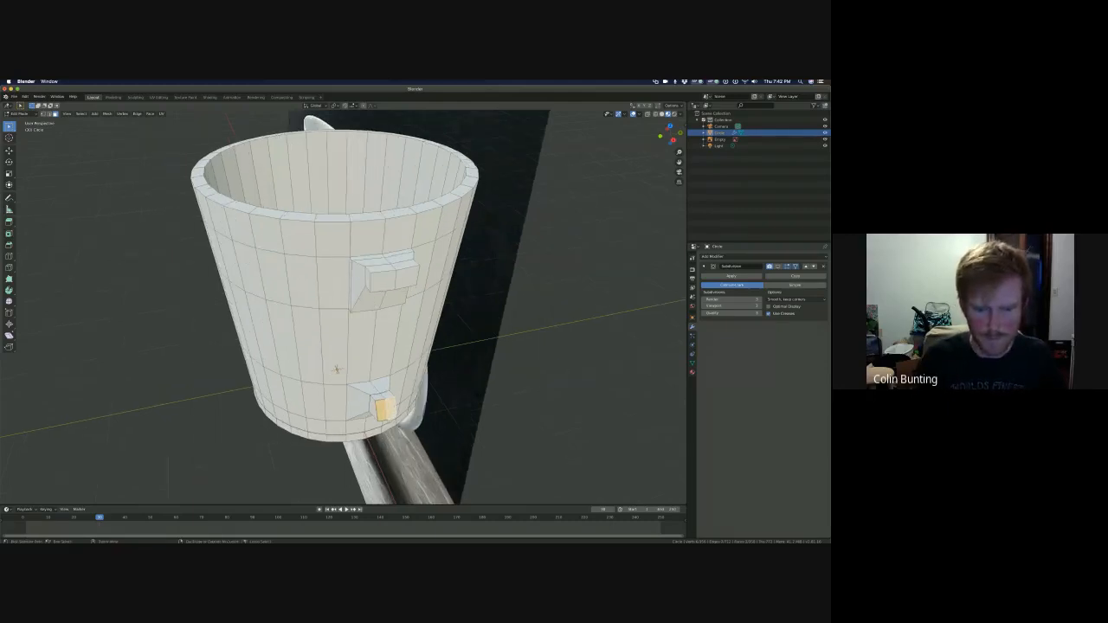
key("ctrl+KP_Add")
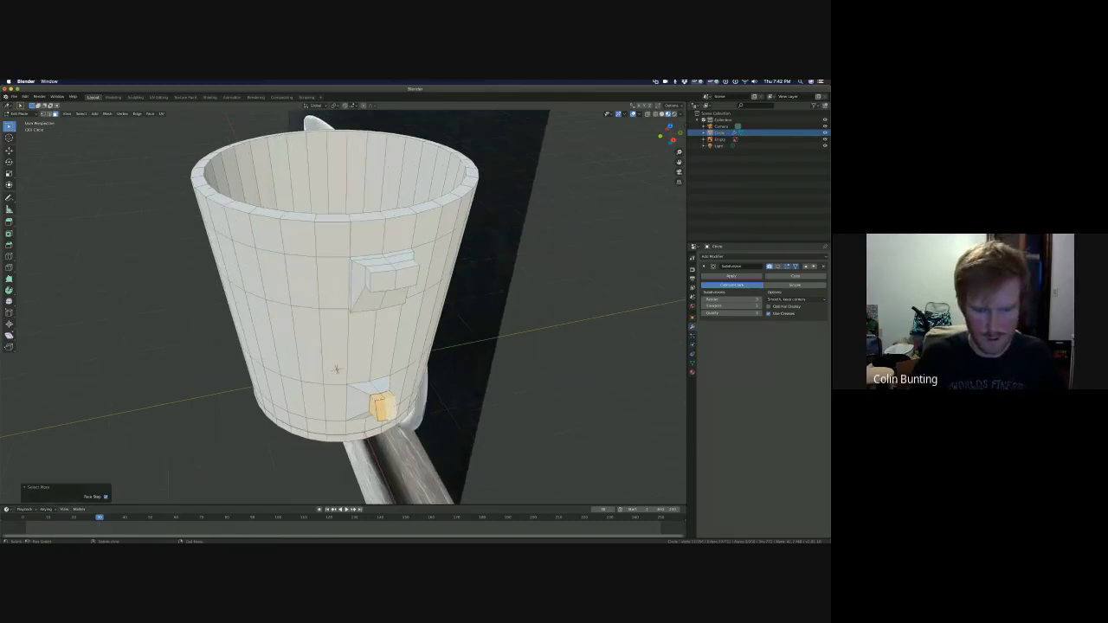
key("s")
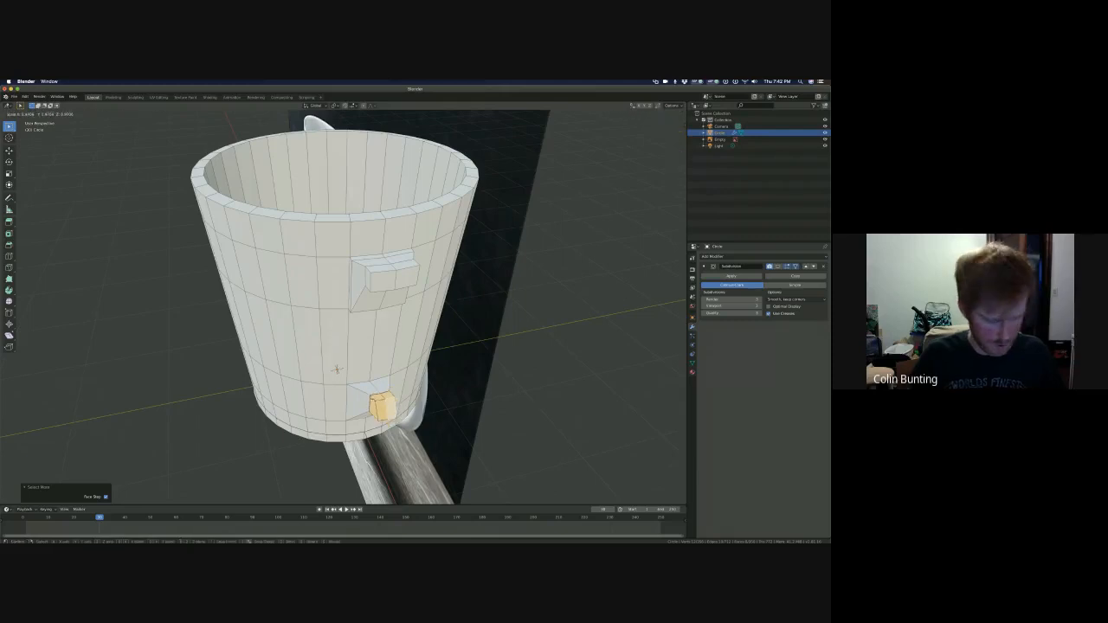
key("y")
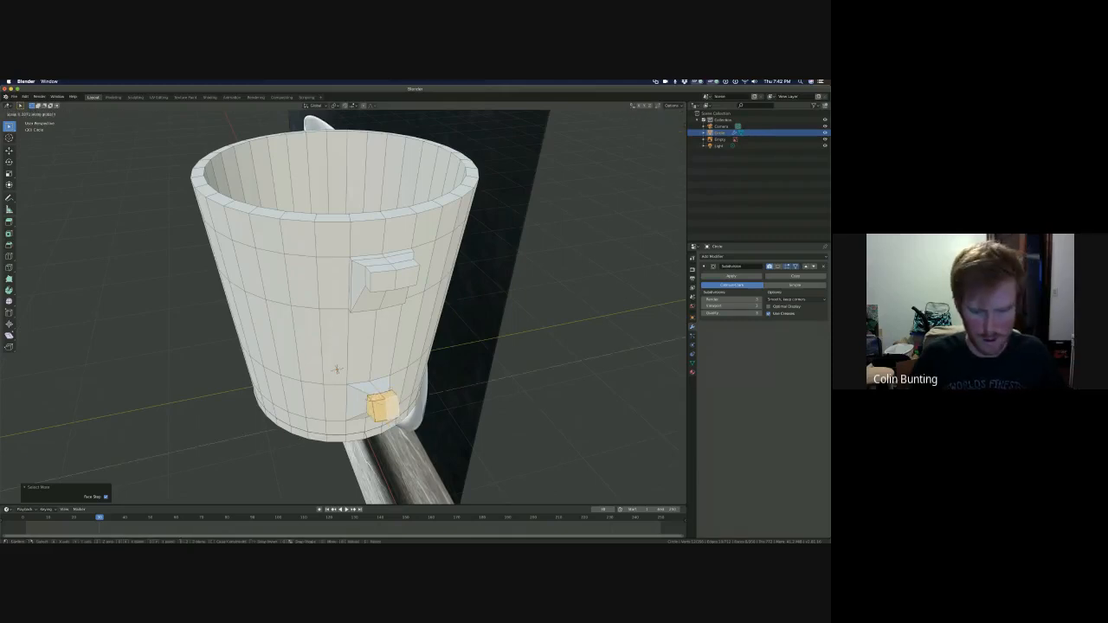
- Apply the scaling of the selected end block on the lower handle stub
key("Return")
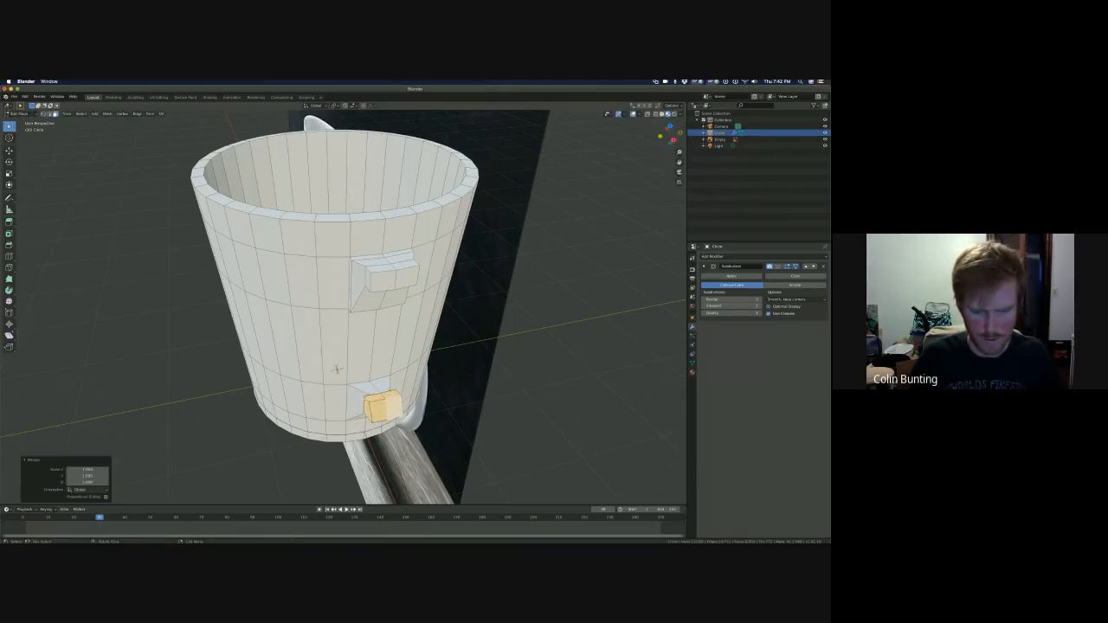
scroll(374, 401, "down", 4)
scroll(378, 400, "up", 5)
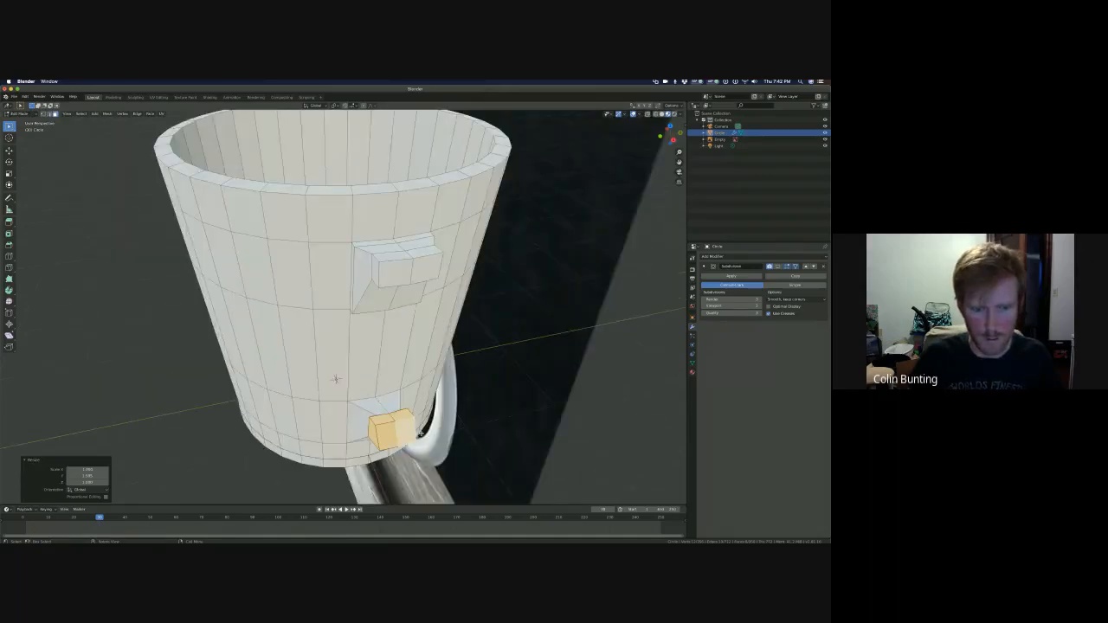
- Dissolve the redundant edges behind the end block of the lower handle stub so its side runs in one clean surface
middle_click_drag(419, 433, 466, 429)
scroll(472, 394, "up", 8)
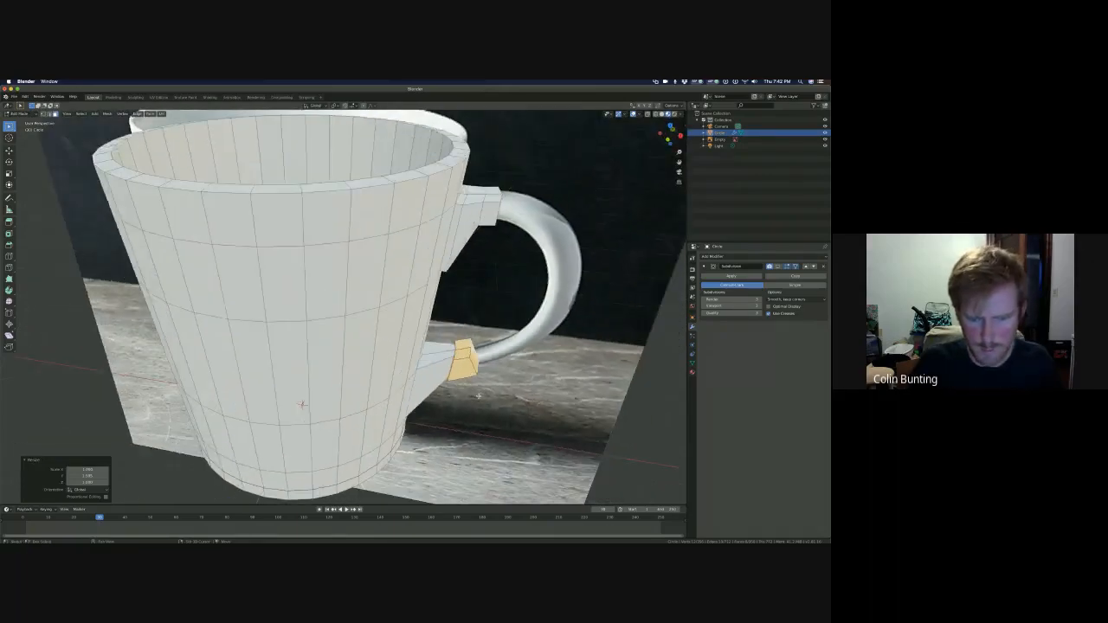
scroll(472, 394, "up", 4)
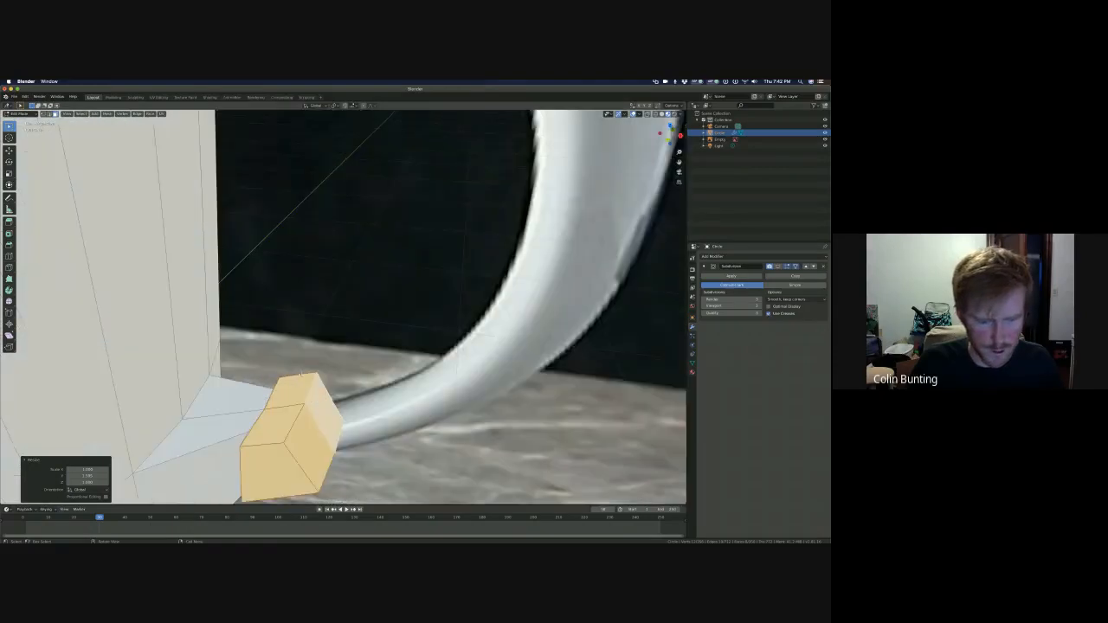
middle_click_drag(286, 459, 375, 329, "shift")
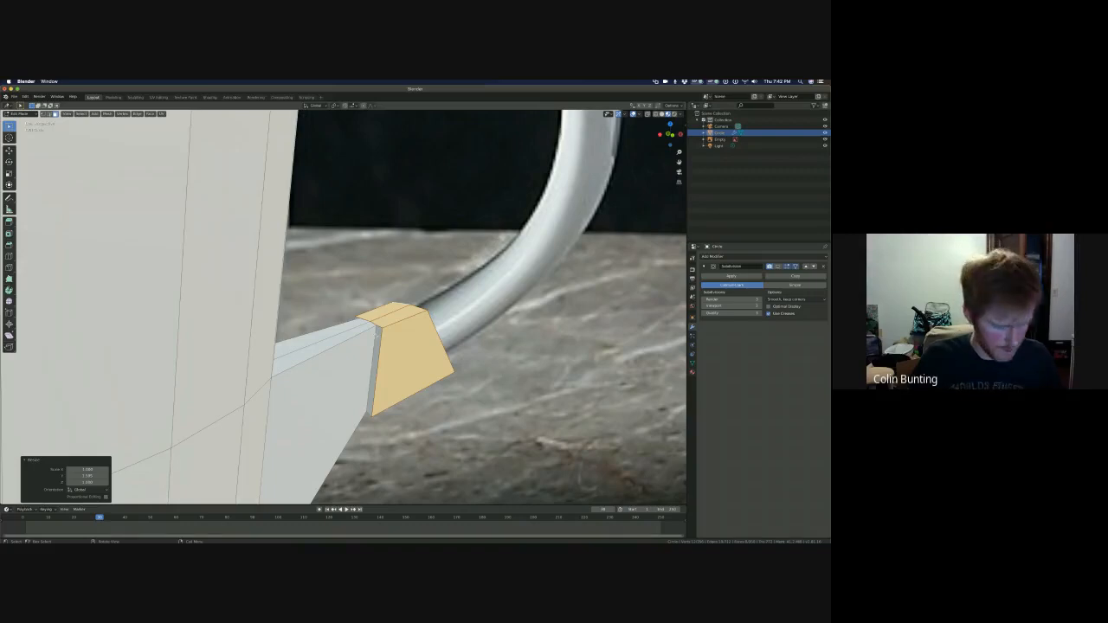
key("2")
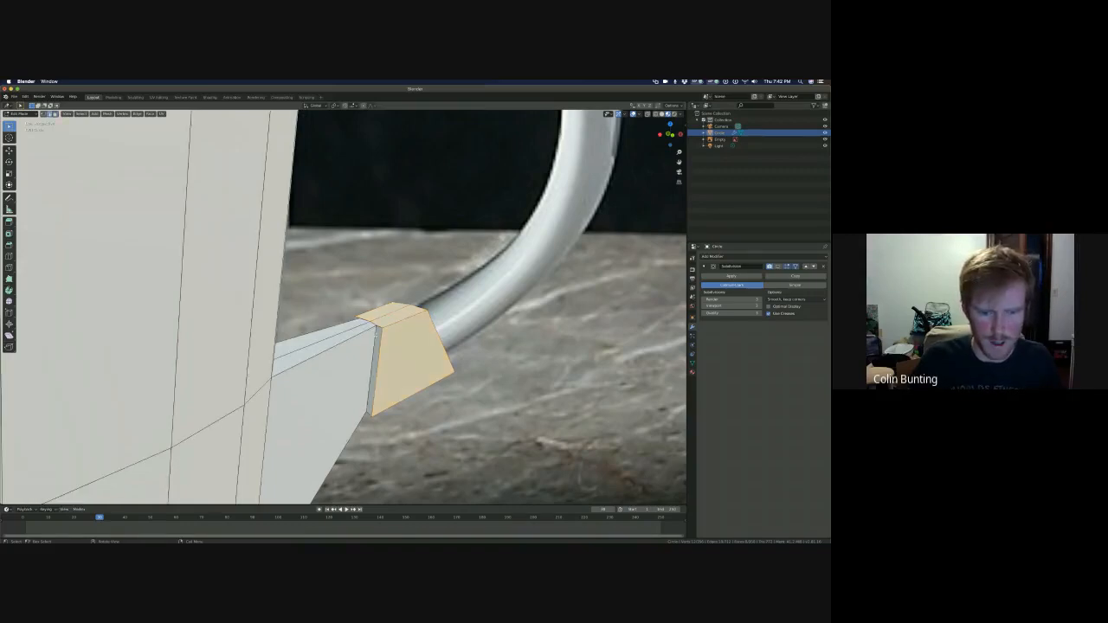
key("alt+a")
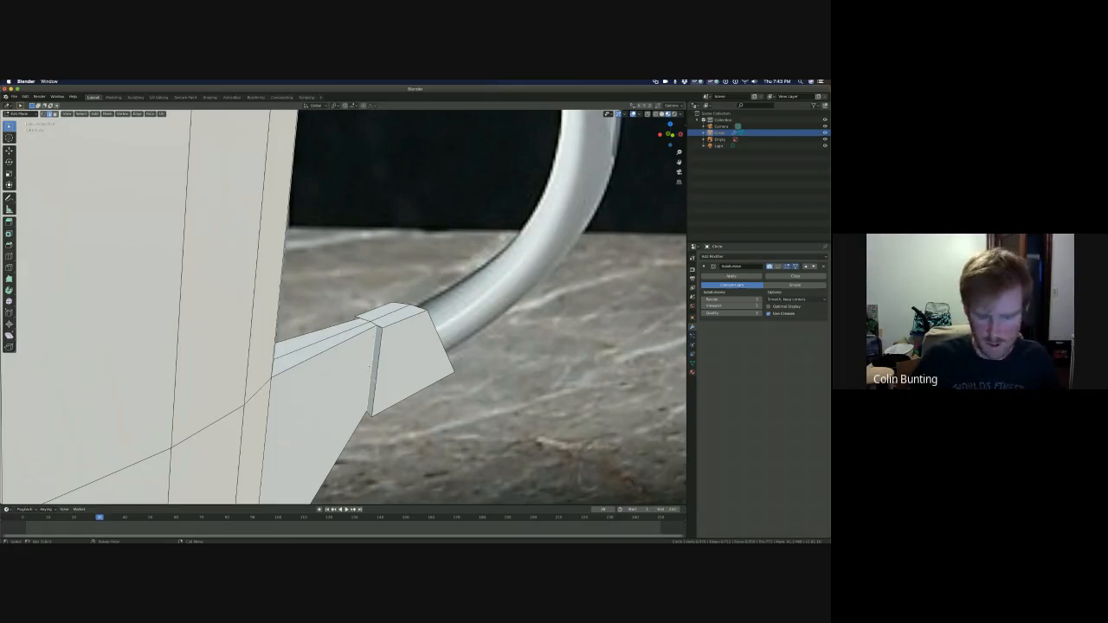
key("x")
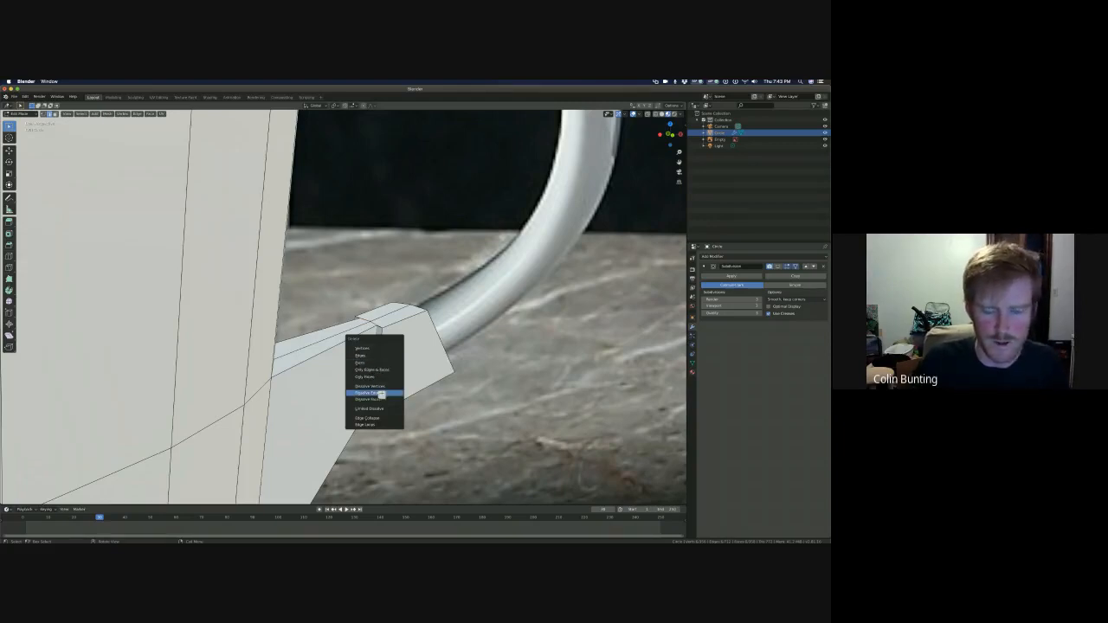
left_click(371, 393)
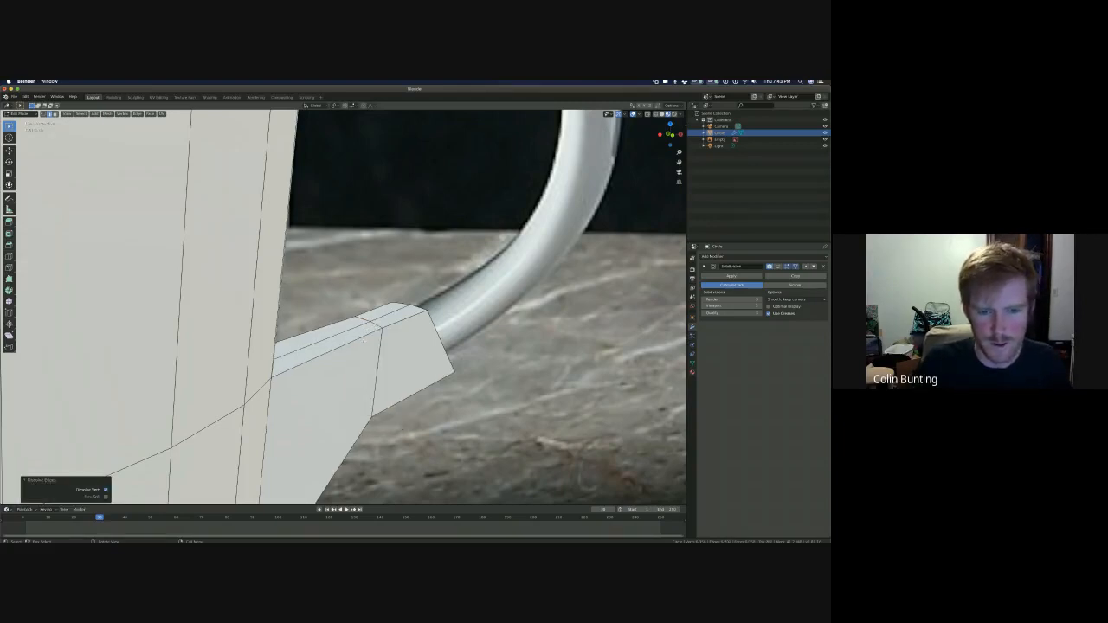
- Bridge the two end faces of the upper handle stub with the two end faces of the lower stub to form the handle
scroll(232, 426, "up", 3)
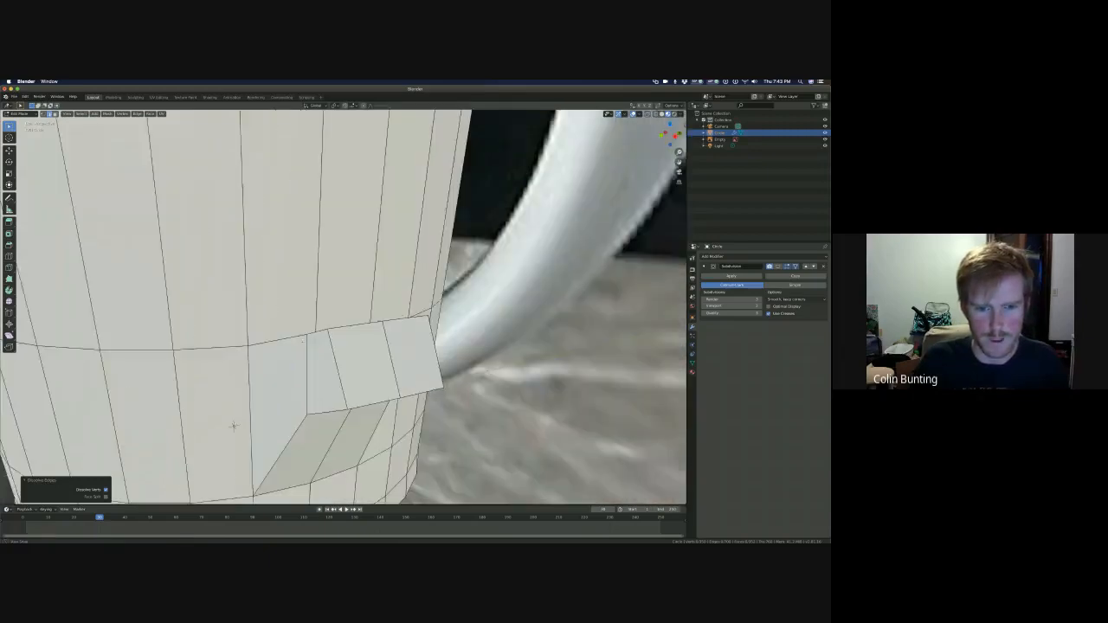
middle_click_drag(234, 426, 218, 418)
scroll(217, 418, "down", 4)
middle_click_drag(272, 371, 267, 365)
middle_click_drag(319, 309, 381, 274)
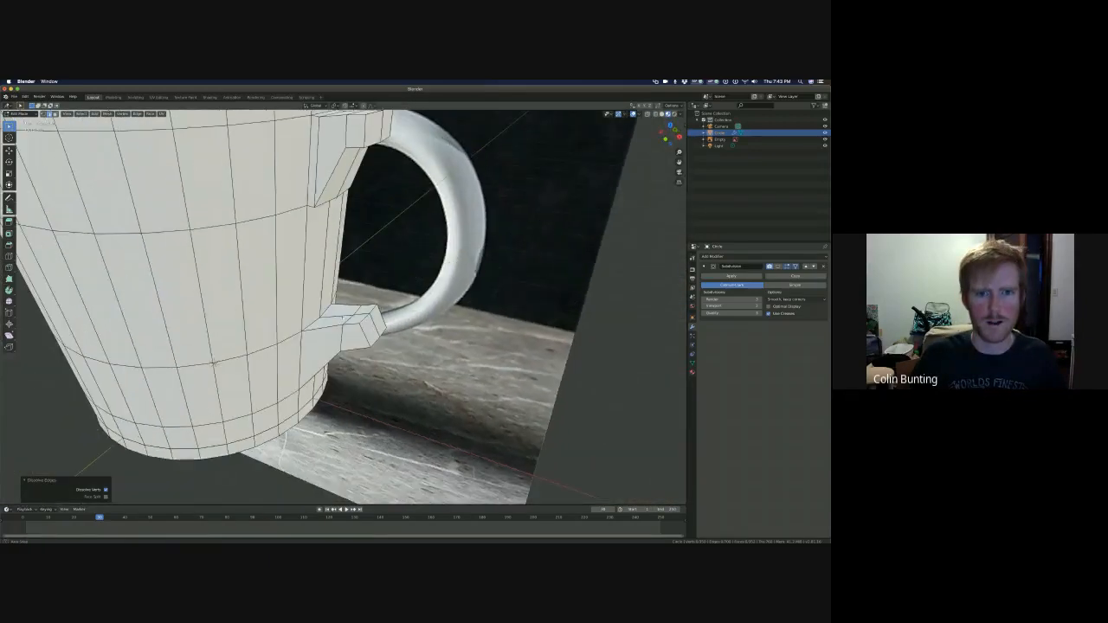
scroll(381, 274, "down", 4)
scroll(380, 227, "up", 3)
middle_click_drag(379, 226, 382, 312)
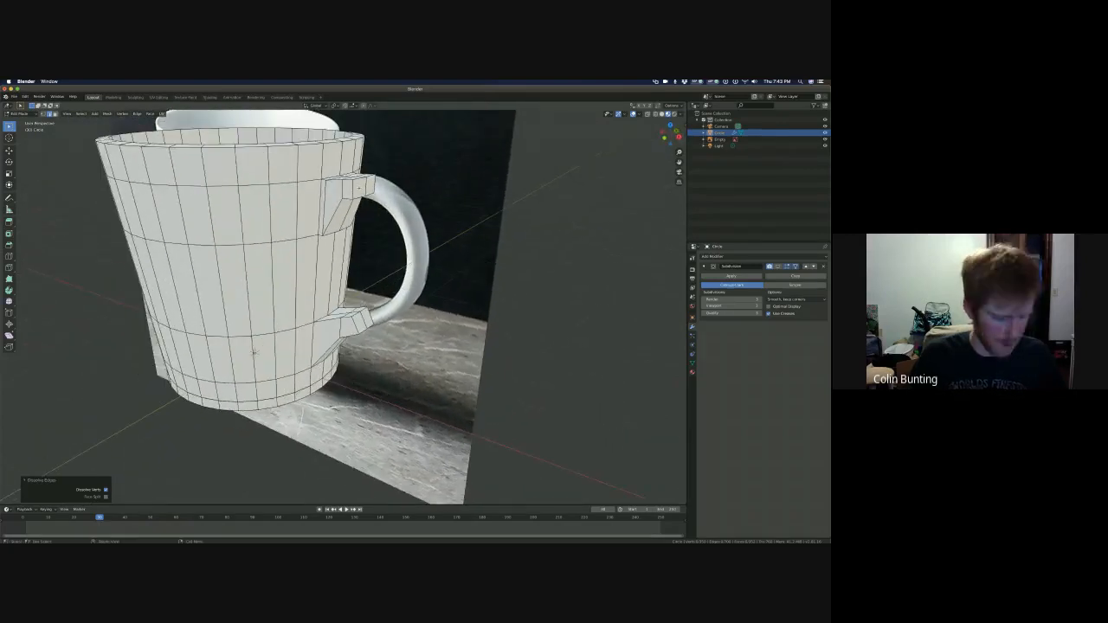
left_click(361, 183)
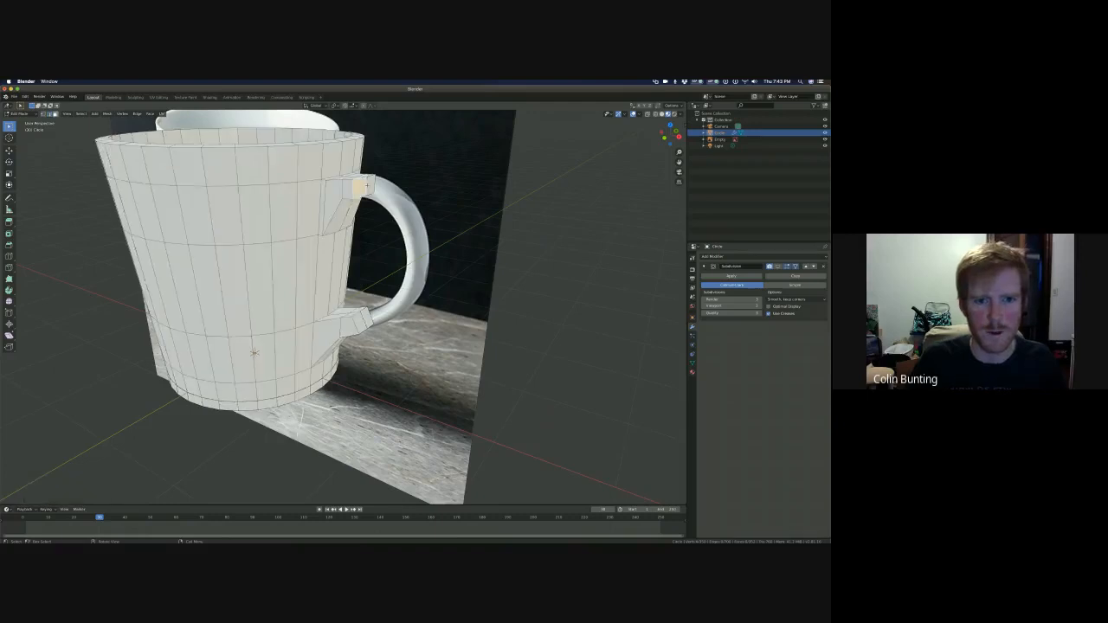
left_click(370, 185, "shift")
left_click(360, 324, "shift")
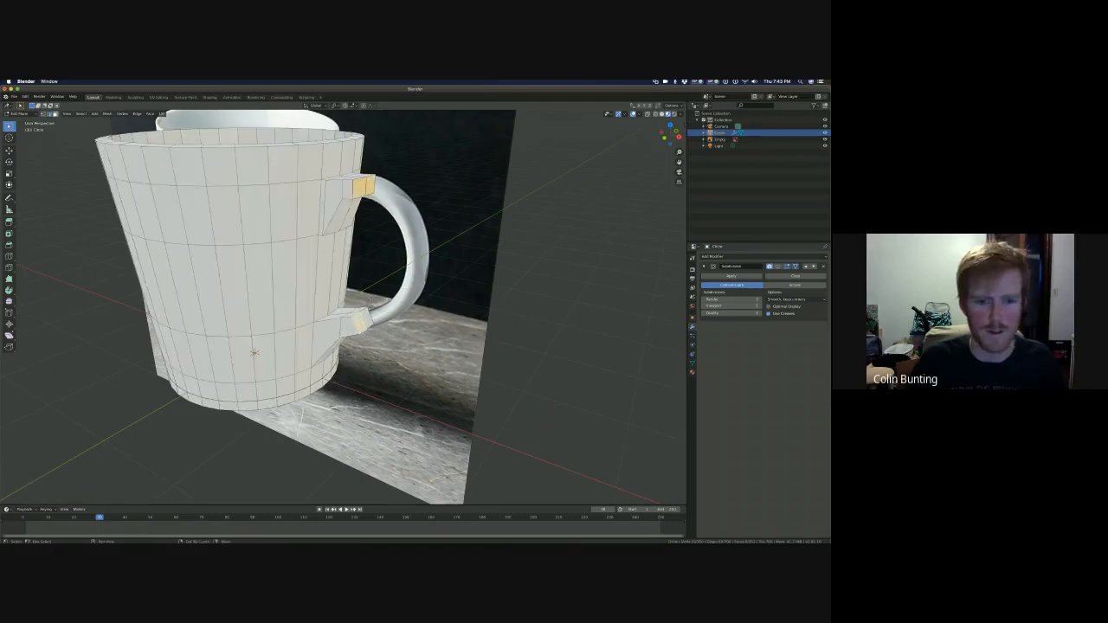
left_click(364, 321, "shift")
mouse_move(404, 349)
middle_mouse_down()
mouse_move(370, 348)
mouse_move(402, 346)
mouse_move(391, 357)
middle_mouse_up()
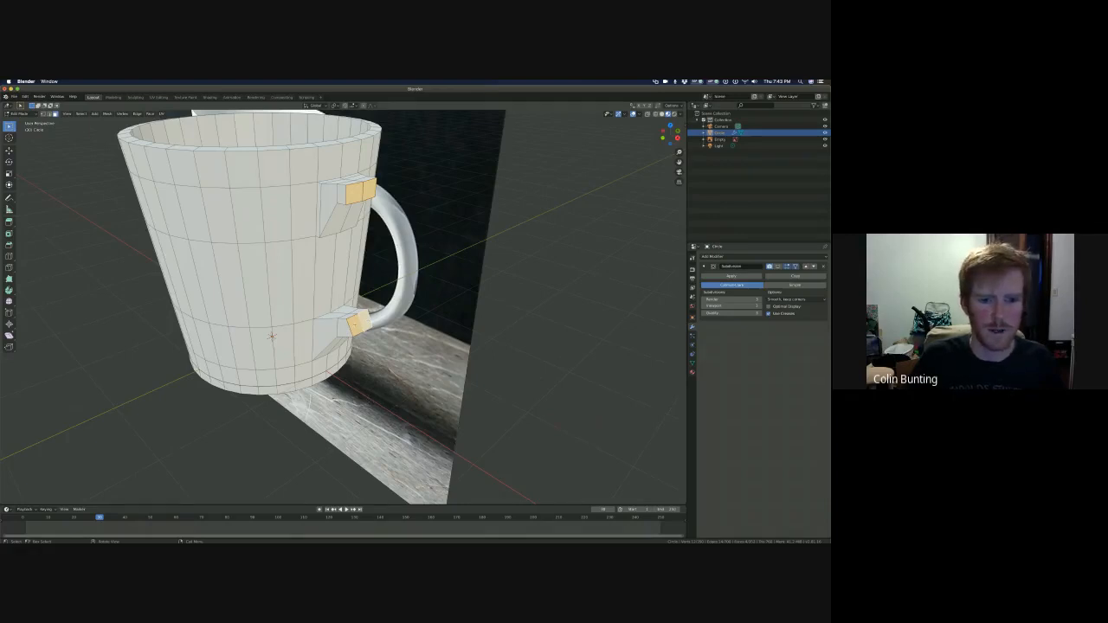
right_click(357, 338)
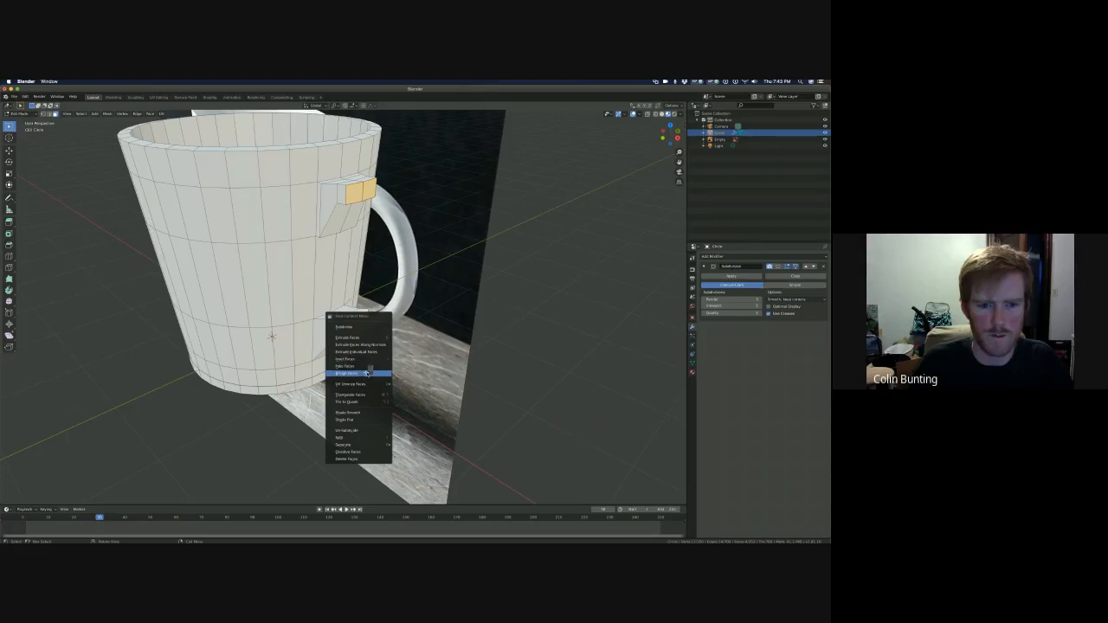
left_click(367, 372)
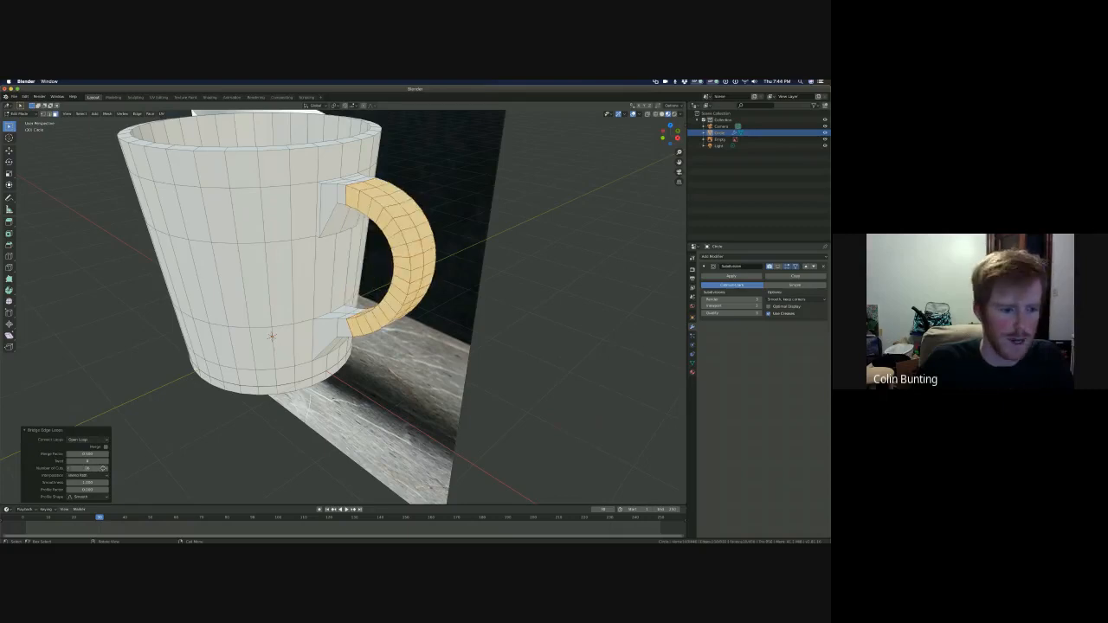
- Try a higher number of cuts on the bridged handle
left_click_drag(103, 468, 102, 468)
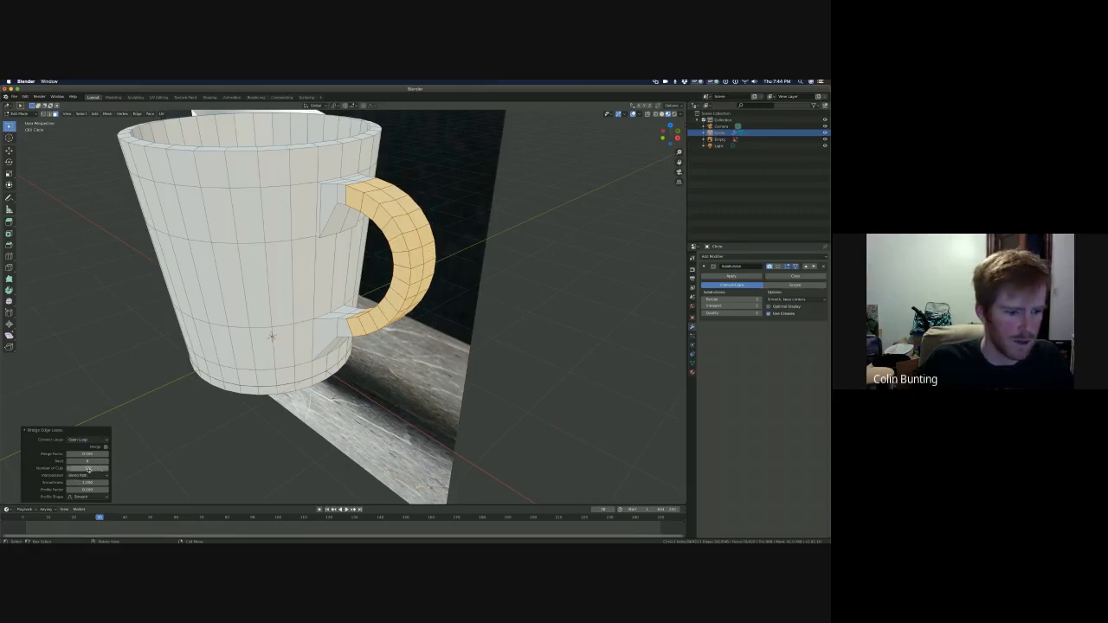
left_click(101, 468)
left_click_drag(118, 470, 107, 468)
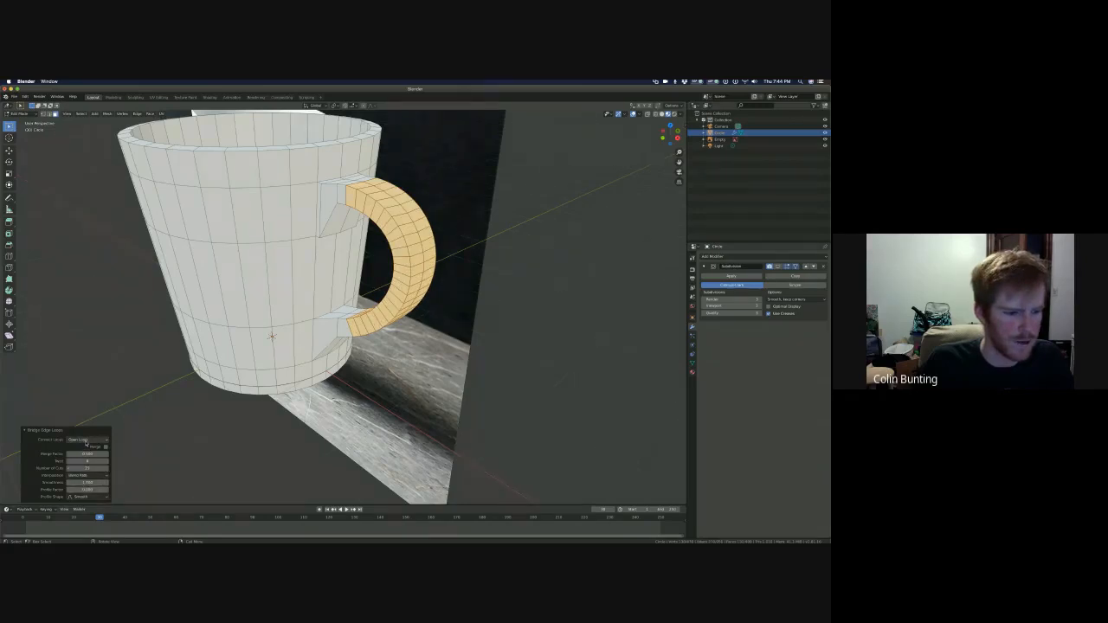
- Try Blend Surface interpolation on the handle bridge and switch it back to Blend Path
left_click(86, 441)
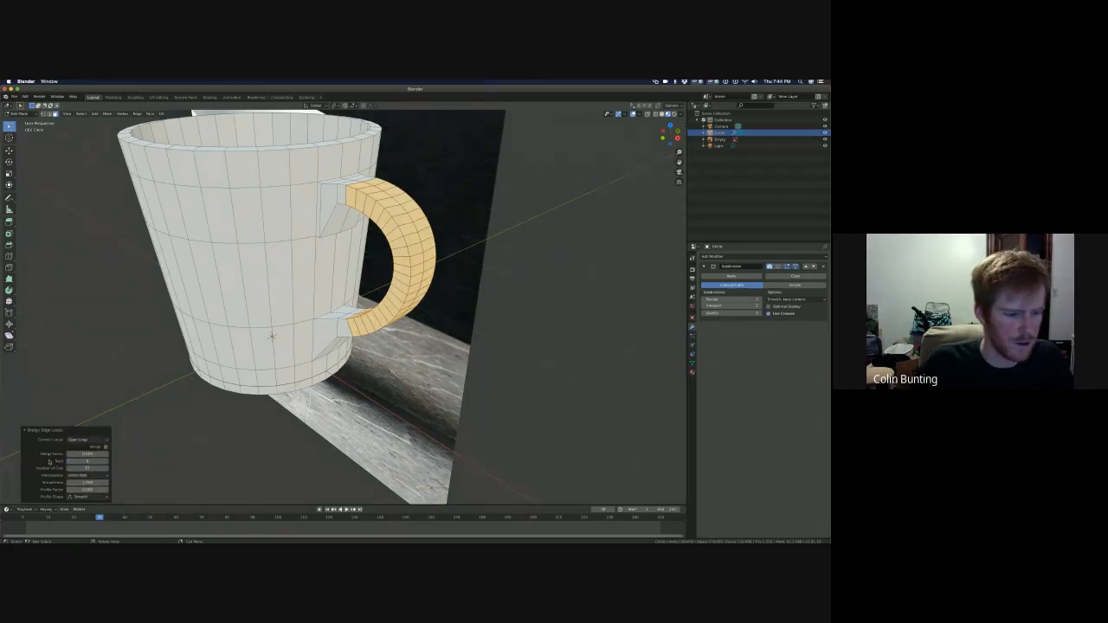
left_click(79, 476)
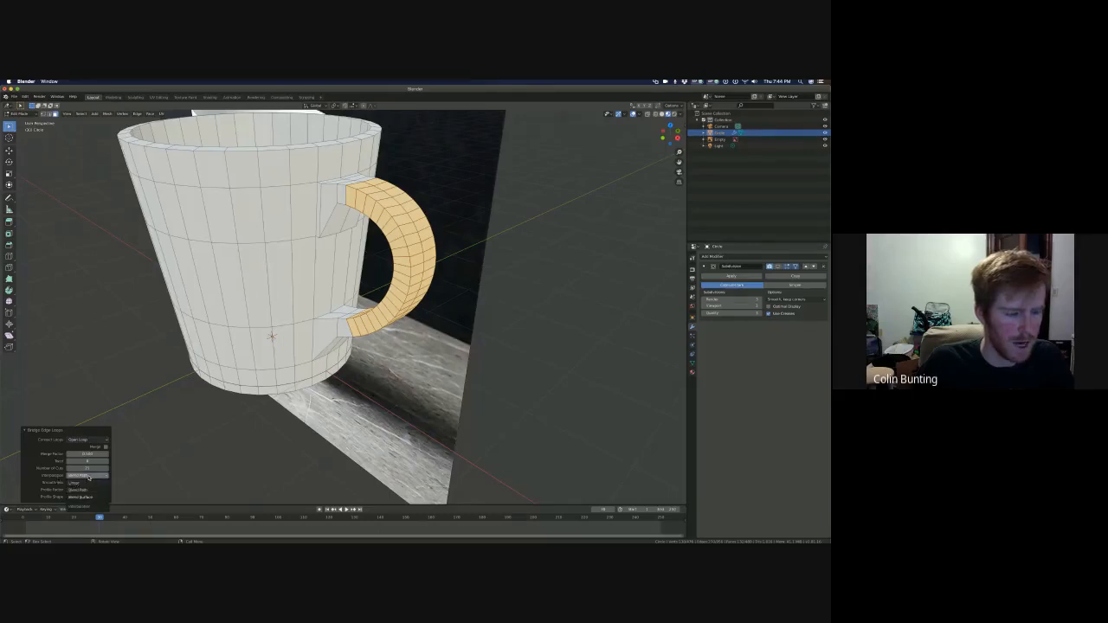
left_click(89, 498)
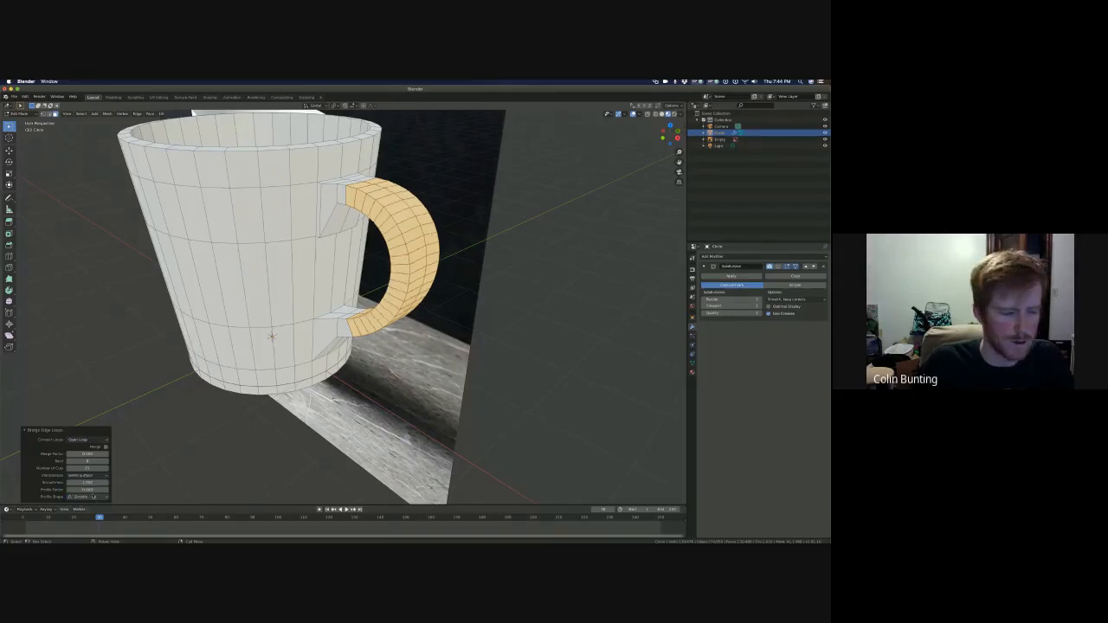
left_click(90, 476)
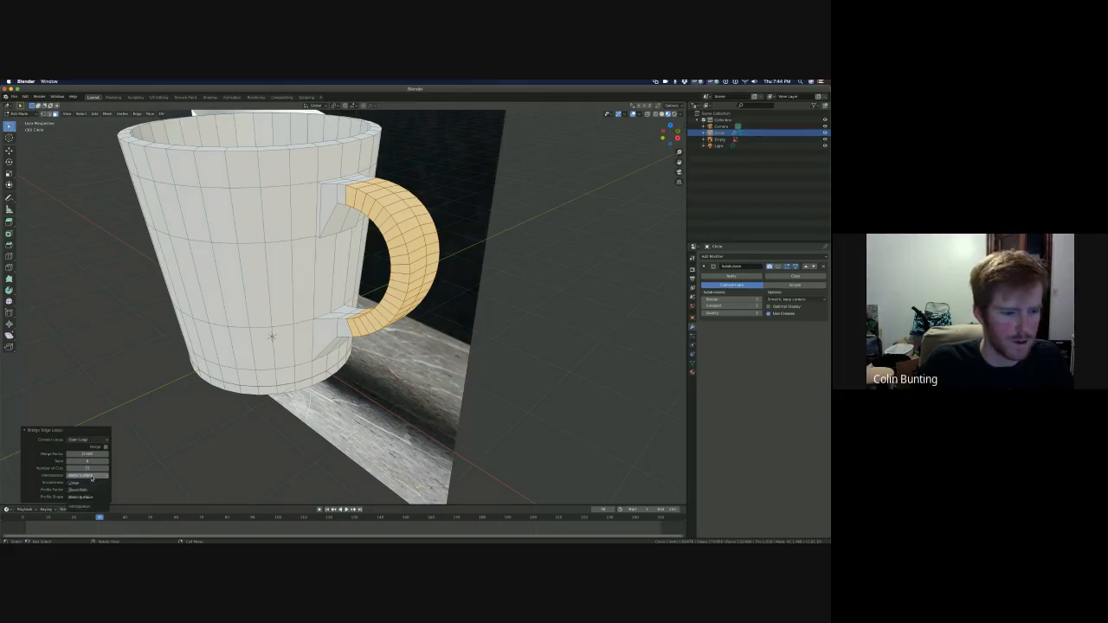
left_click(92, 490)
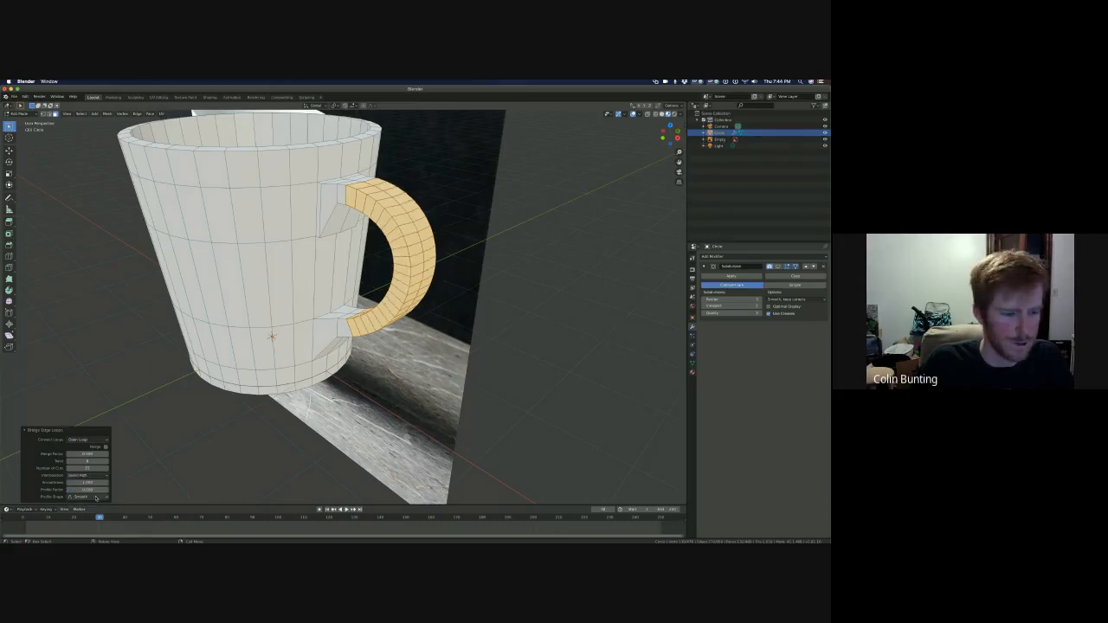
- Try the Sharp profile shape on the handle bridge and return it to Smooth
left_click(90, 497)
left_click(89, 460)
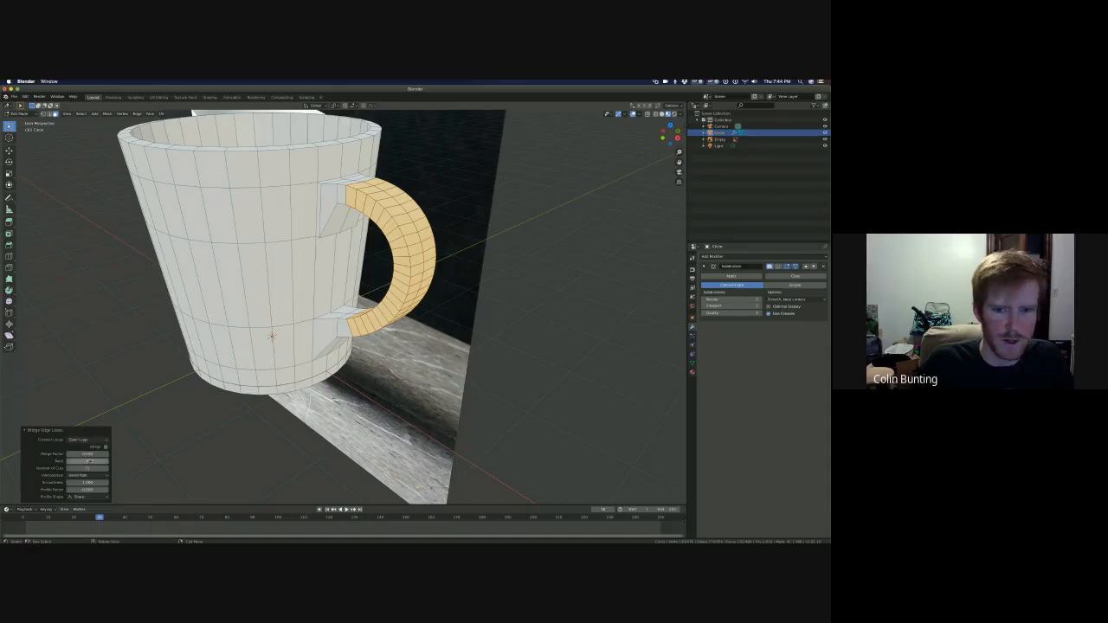
left_click(91, 496)
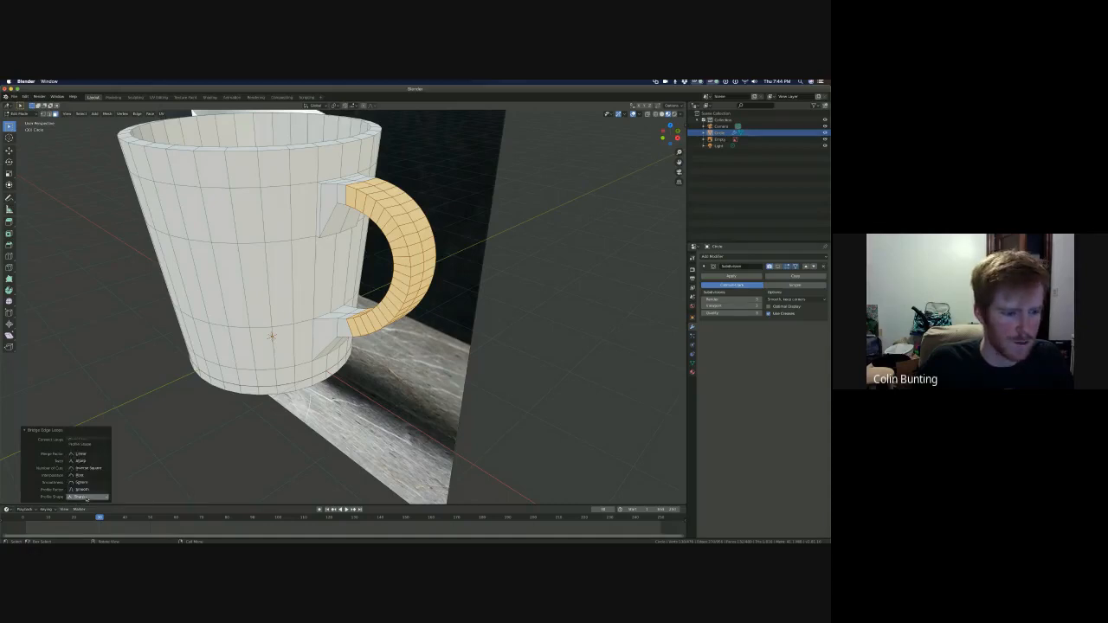
left_click(88, 489)
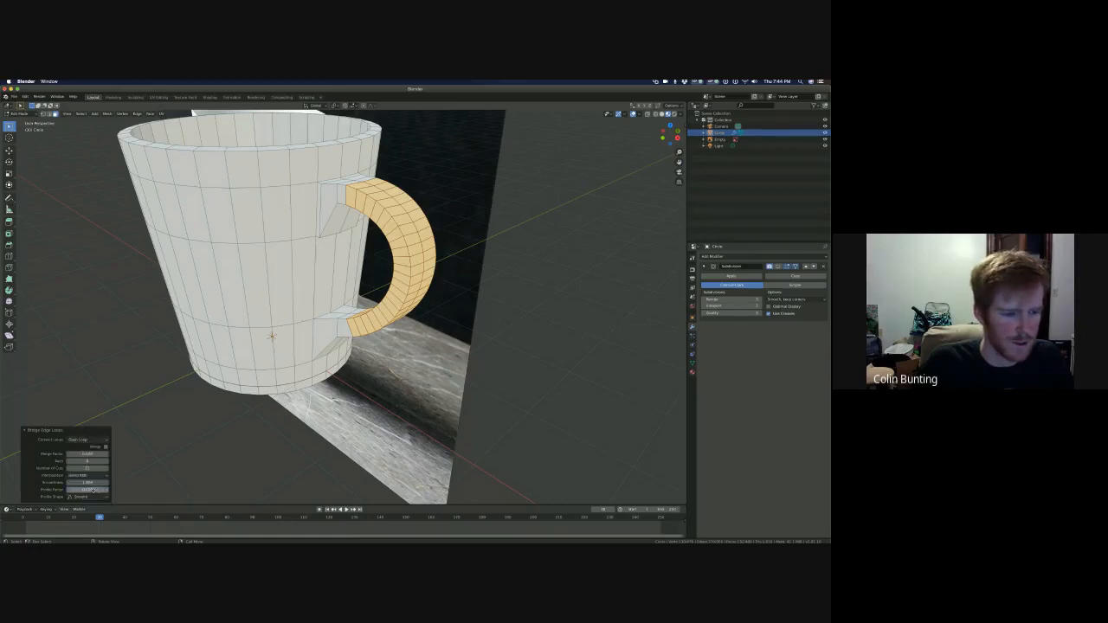
- Reduce the bridge's cuts to leave a coarse handle of about five segments, and display the Subdivision modifier in Edit Mode from the front view
left_click_drag(119, 492, 77, 469)
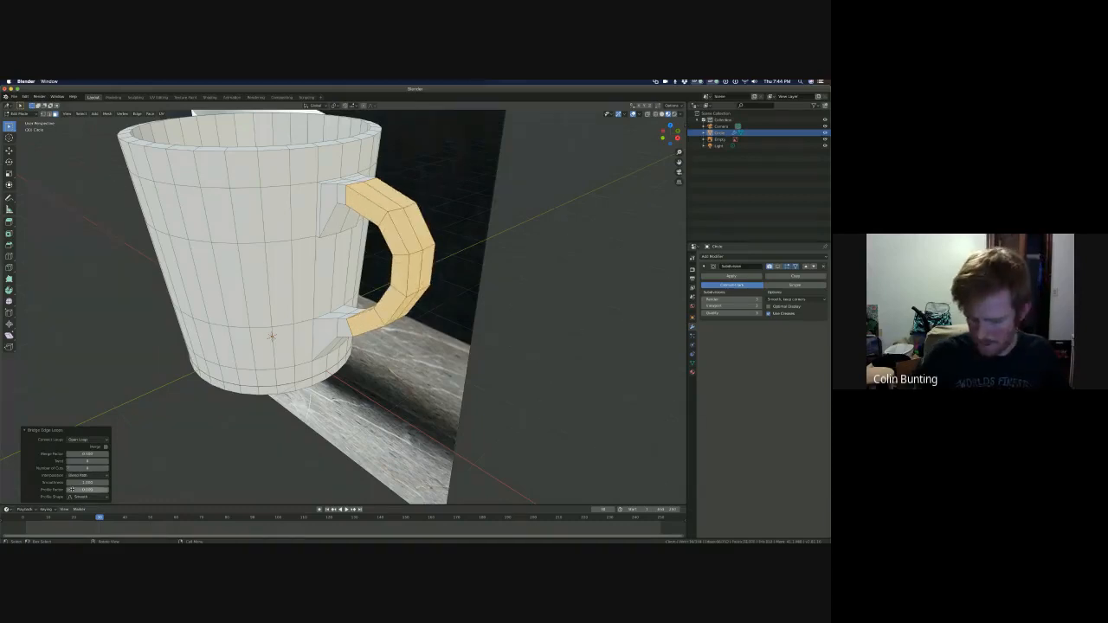
key("KP_1")
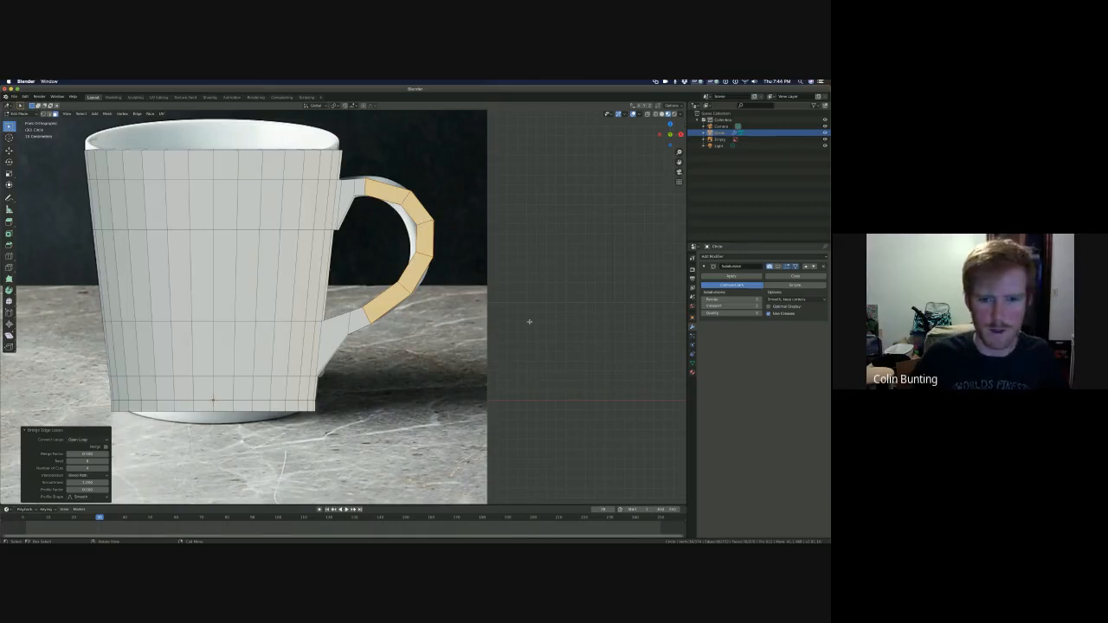
left_click(520, 297)
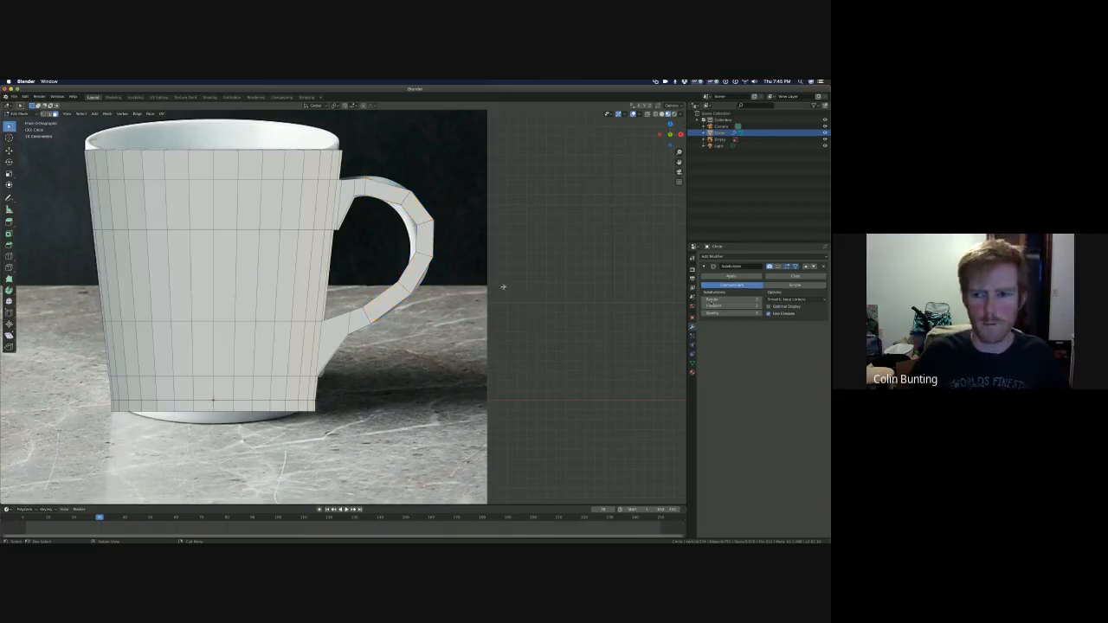
left_click(777, 267)
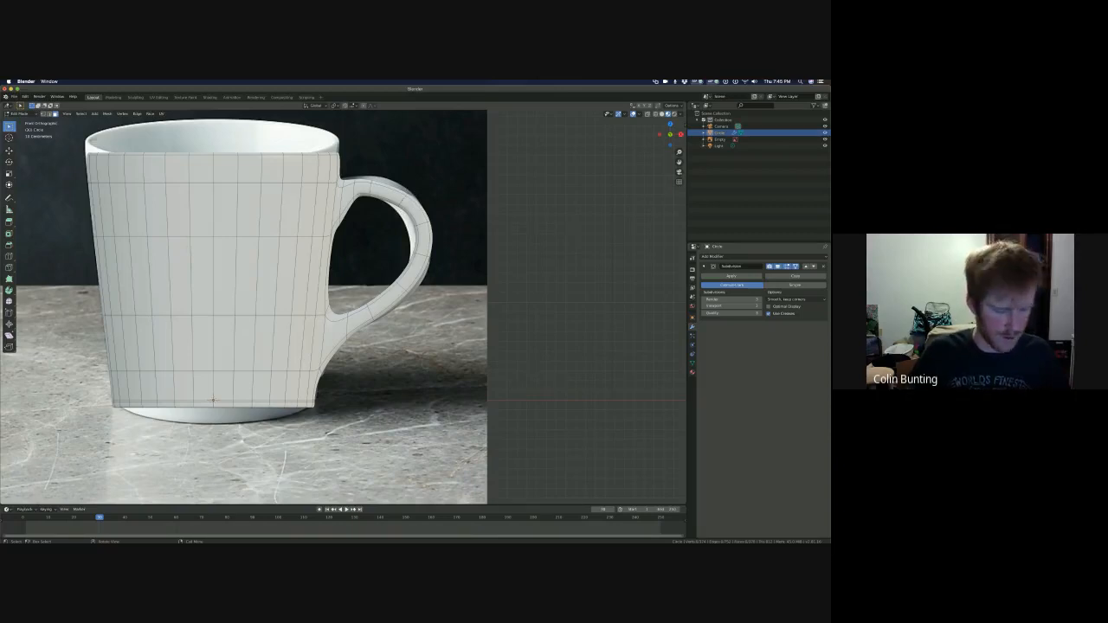
- In edge selection, move and scale the edge loop on the handle's upper curve to follow the reference photo
key("2")
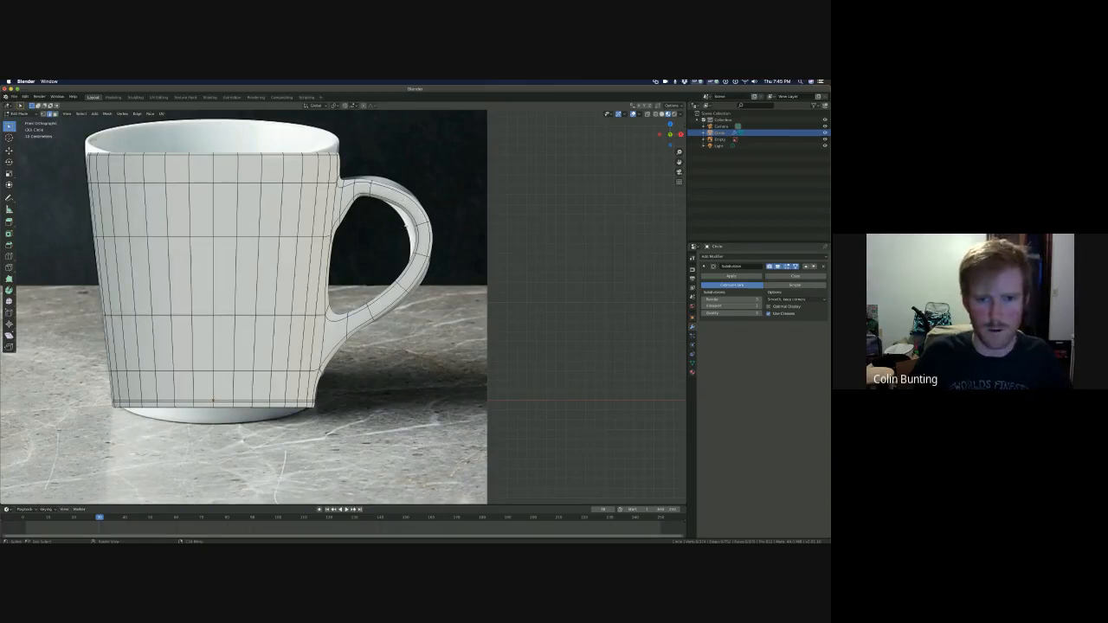
key("g")
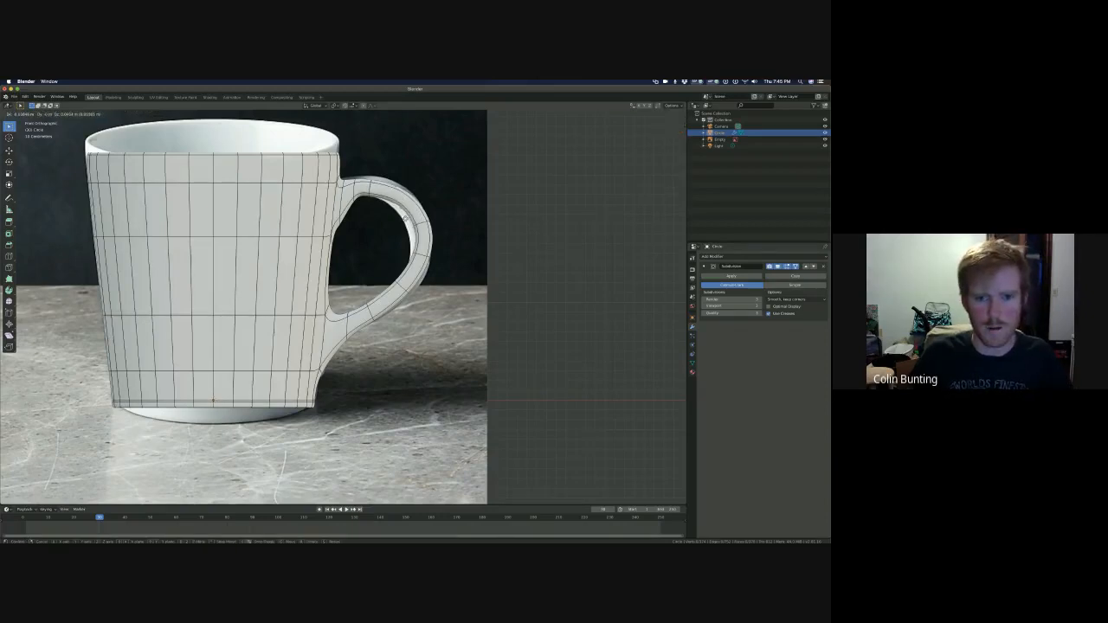
left_click(406, 220)
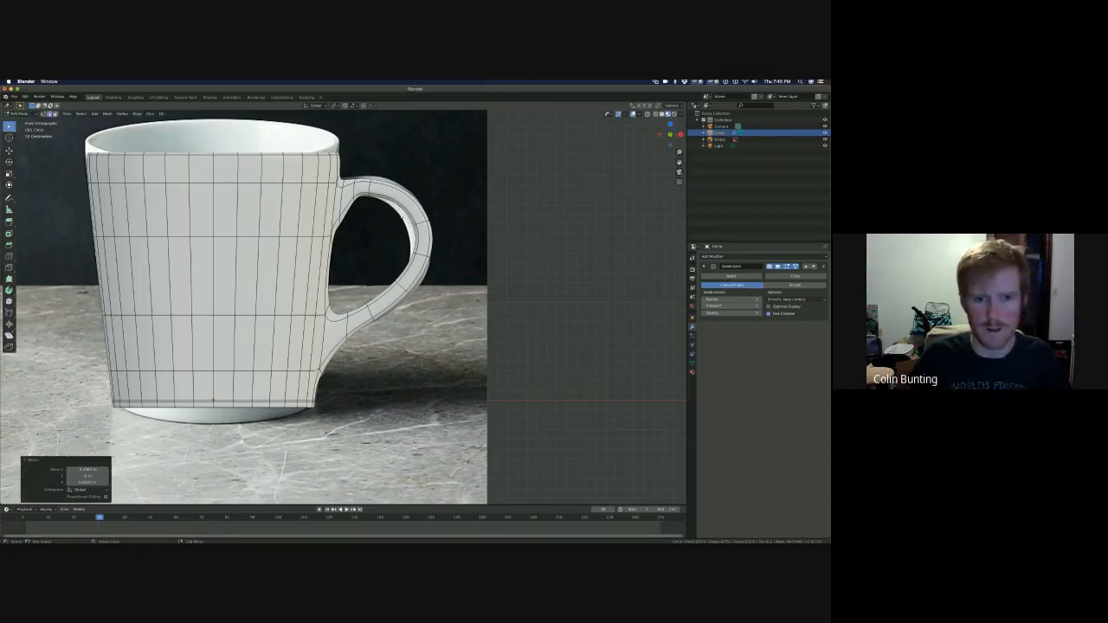
key("s")
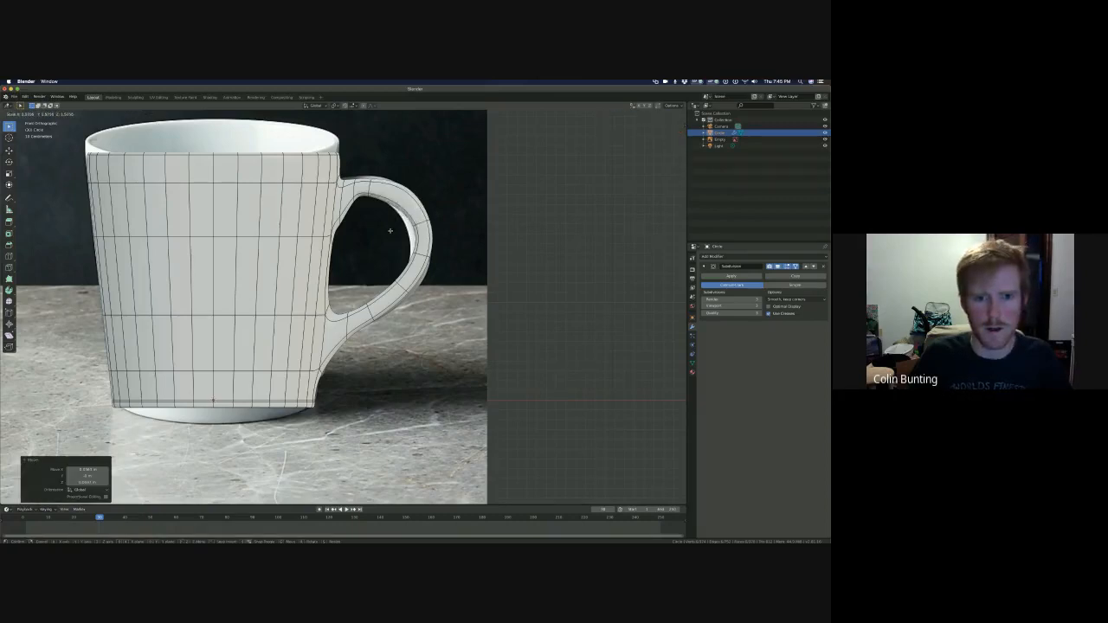
left_click(390, 228)
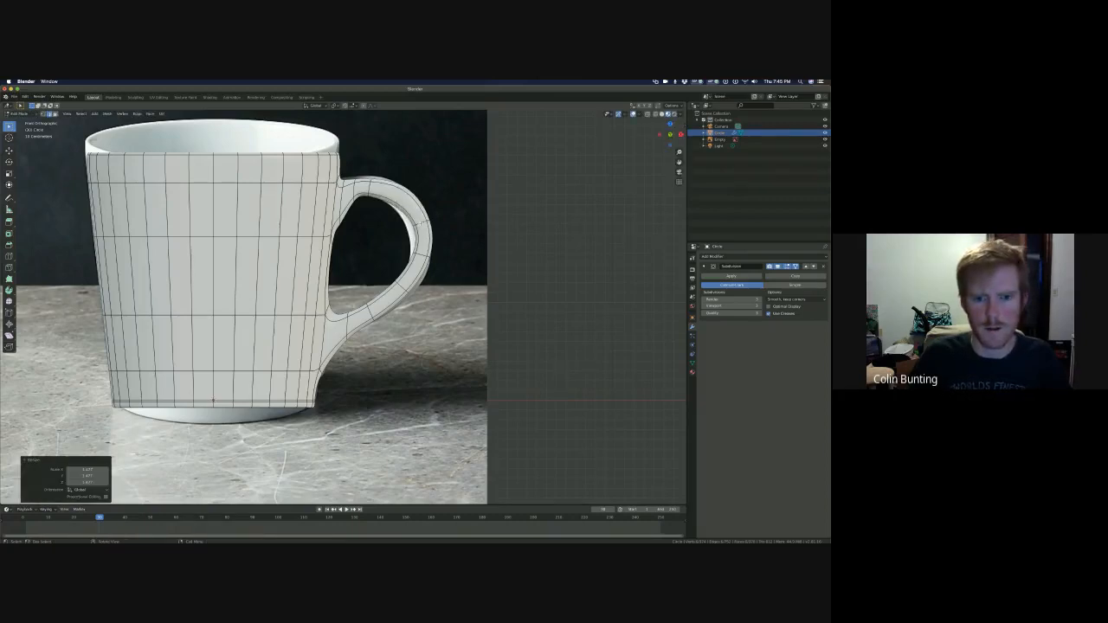
- Scale and reposition the handle's edge loop just above its outermost point to match the reference outline
left_click(422, 232, "alt")
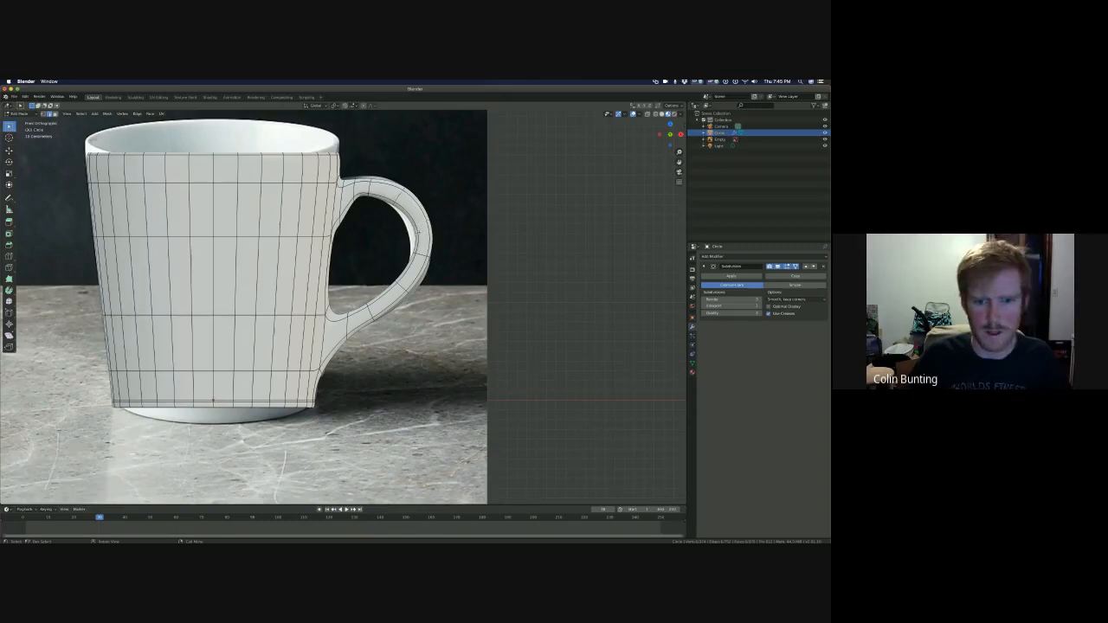
key("s")
left_click(417, 236)
key("g")
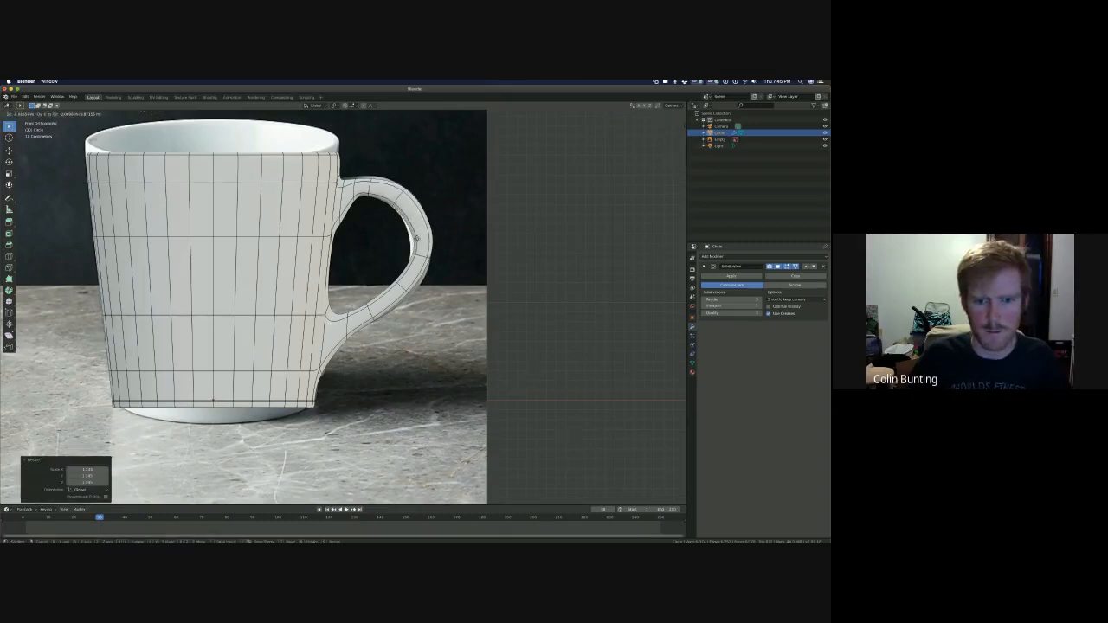
left_click(414, 236)
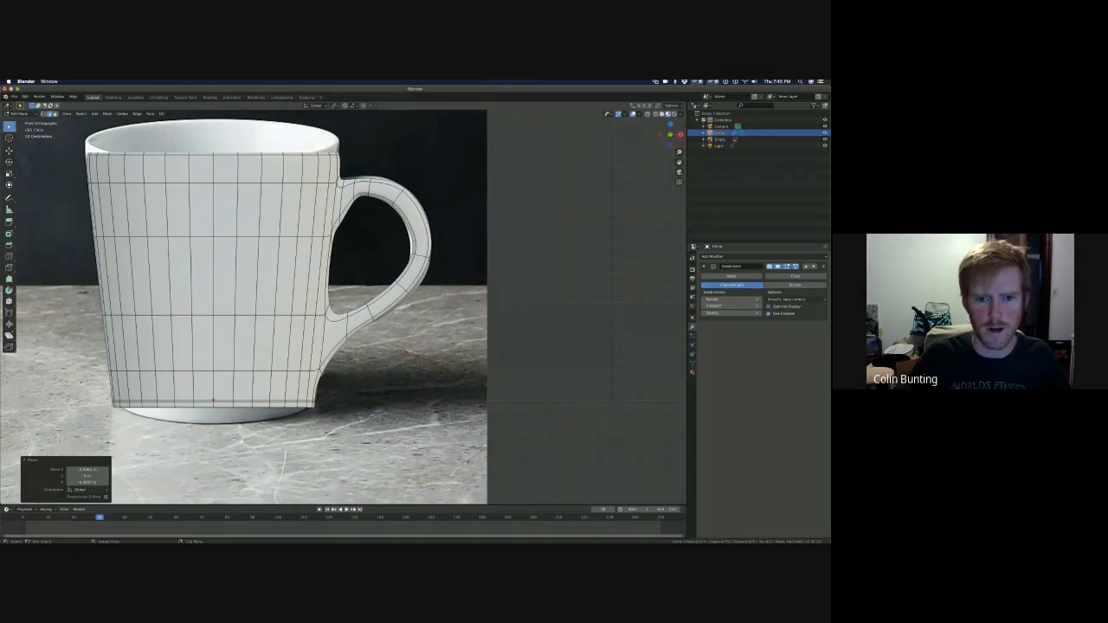
- Move and scale the edge loop just below the handle's outermost point to match the photo's thickness
left_click(420, 256, "alt")
key("g")
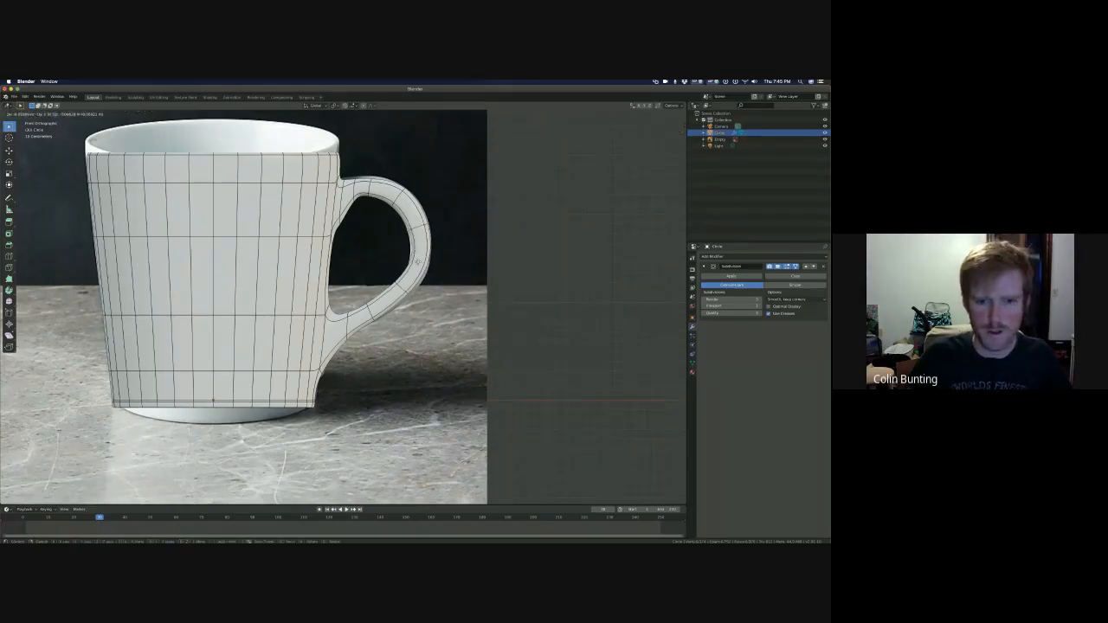
left_click(419, 258)
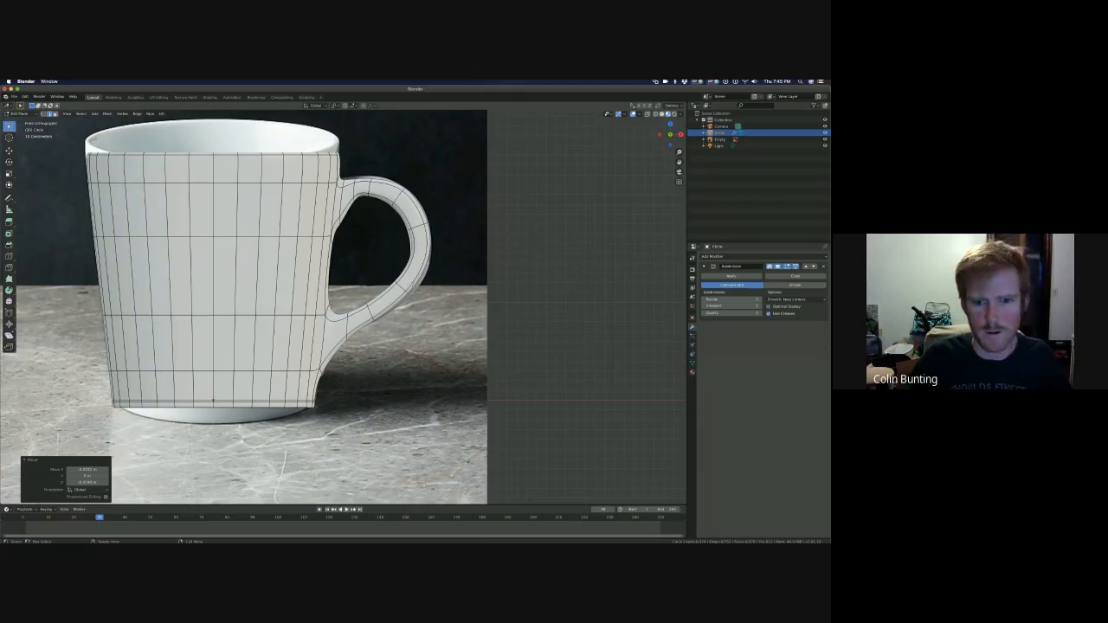
key("s")
left_click(449, 276)
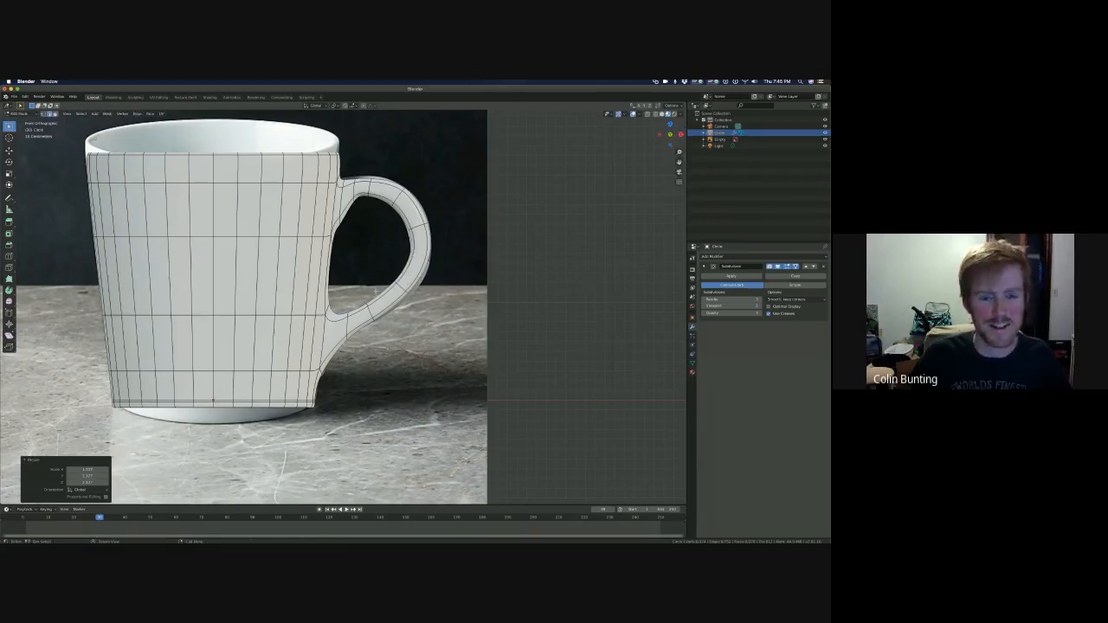
- Try to slide an edge loop where the handle's upper end joins the mug body
middle_click_drag(342, 272, 318, 282)
left_click(336, 231)
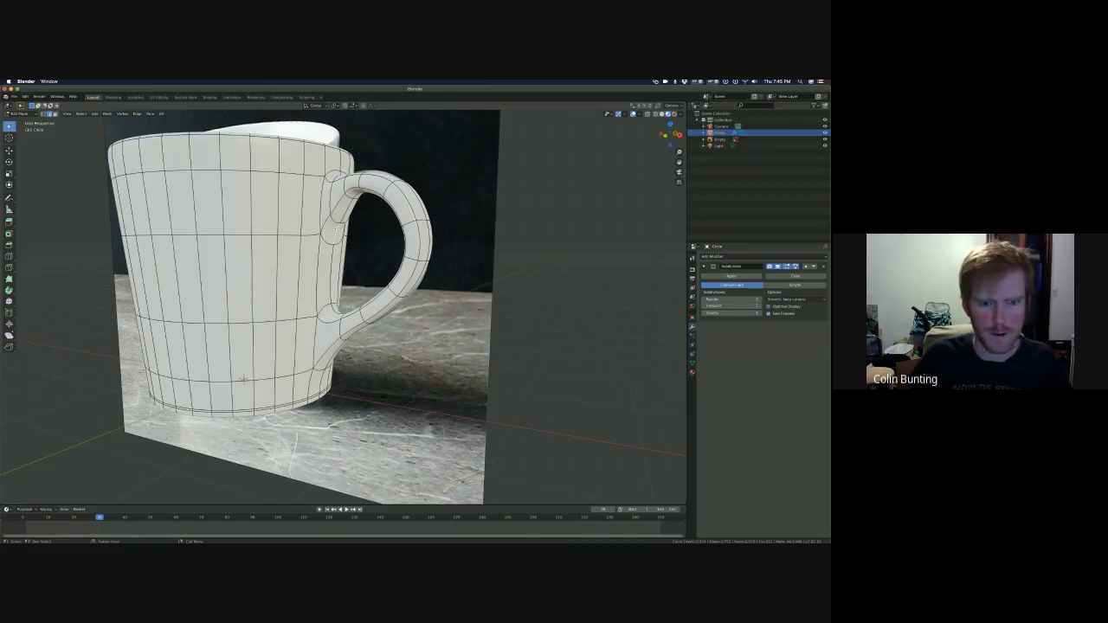
key("shift+e")
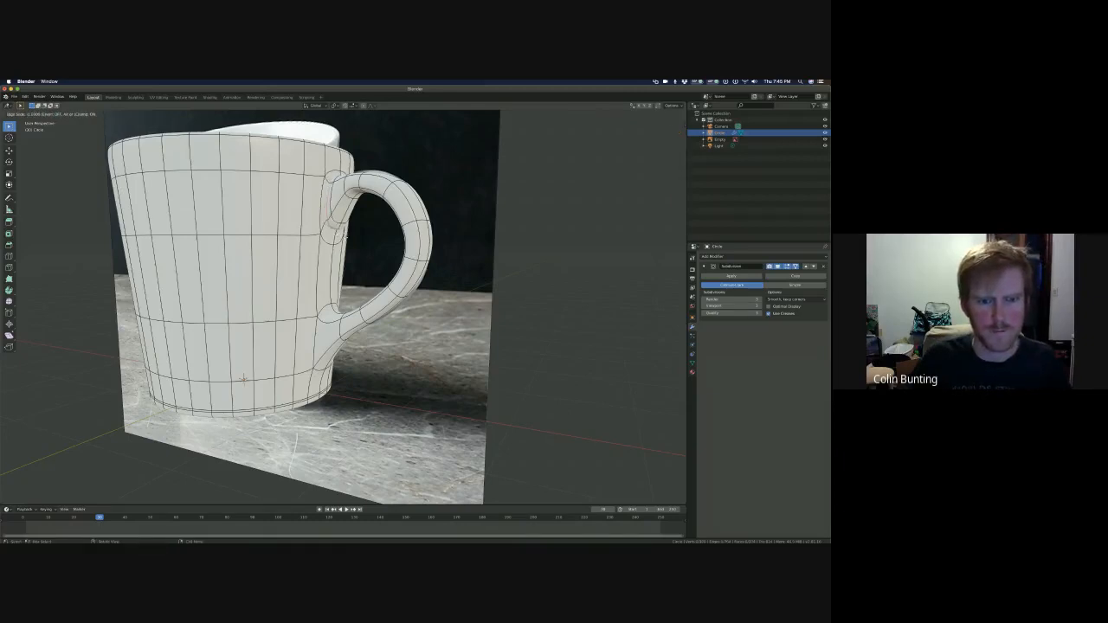
left_click(345, 234)
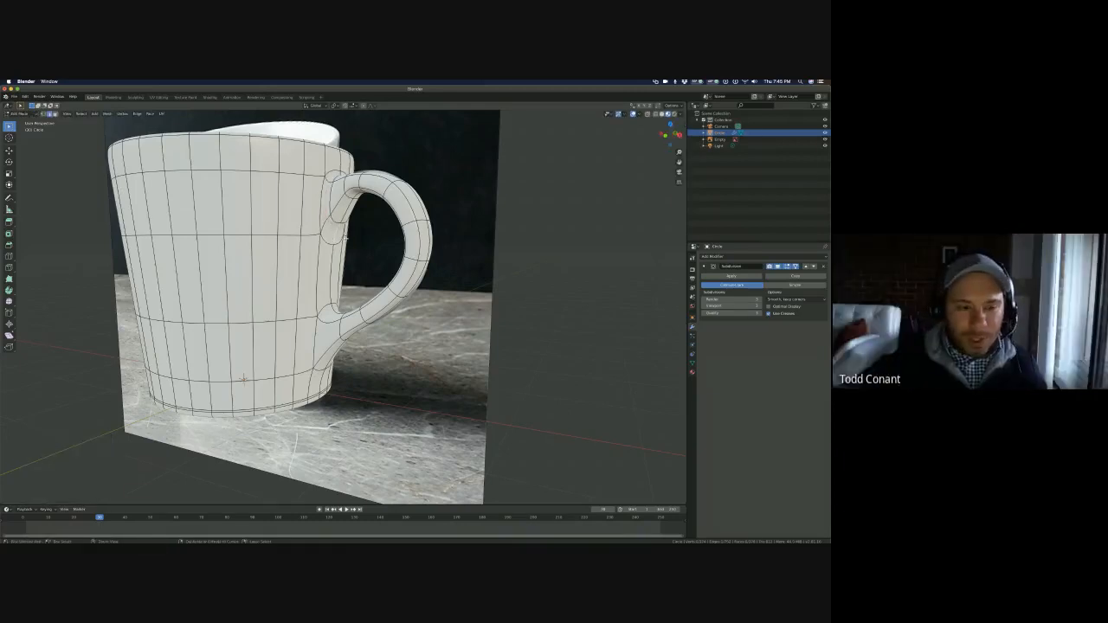
- Undo the handle loop edits and the bridge, back to the selected end faces of the two handle stubs
middle_click_drag(536, 267, 520, 300)
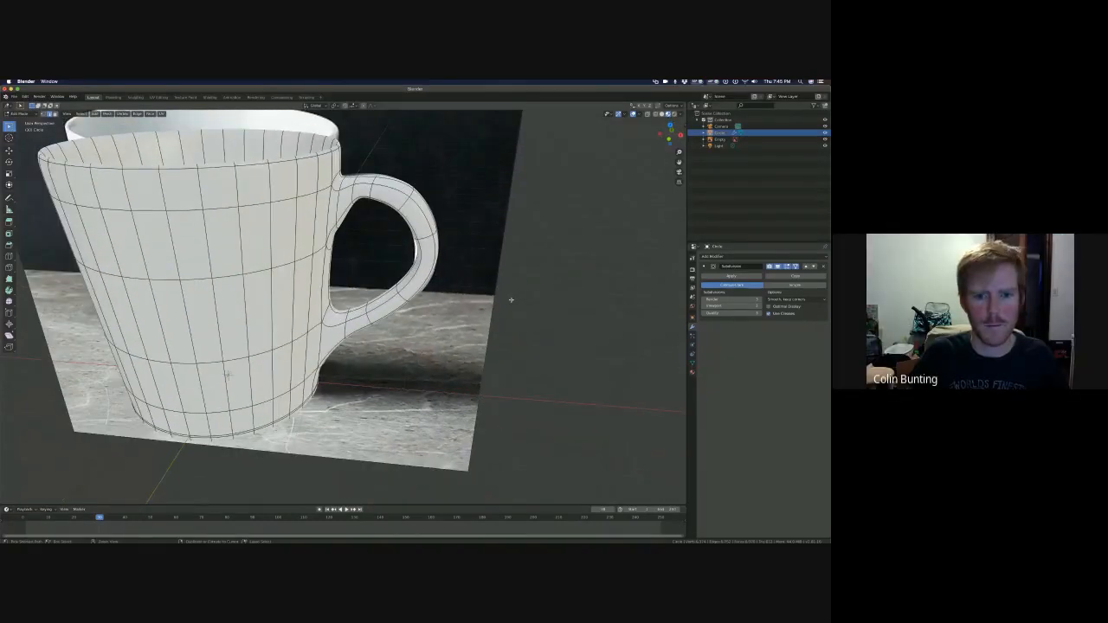
key("ctrl+z")
key("ctrl+z")
key("ctrl+z")
key("ctrl+z")
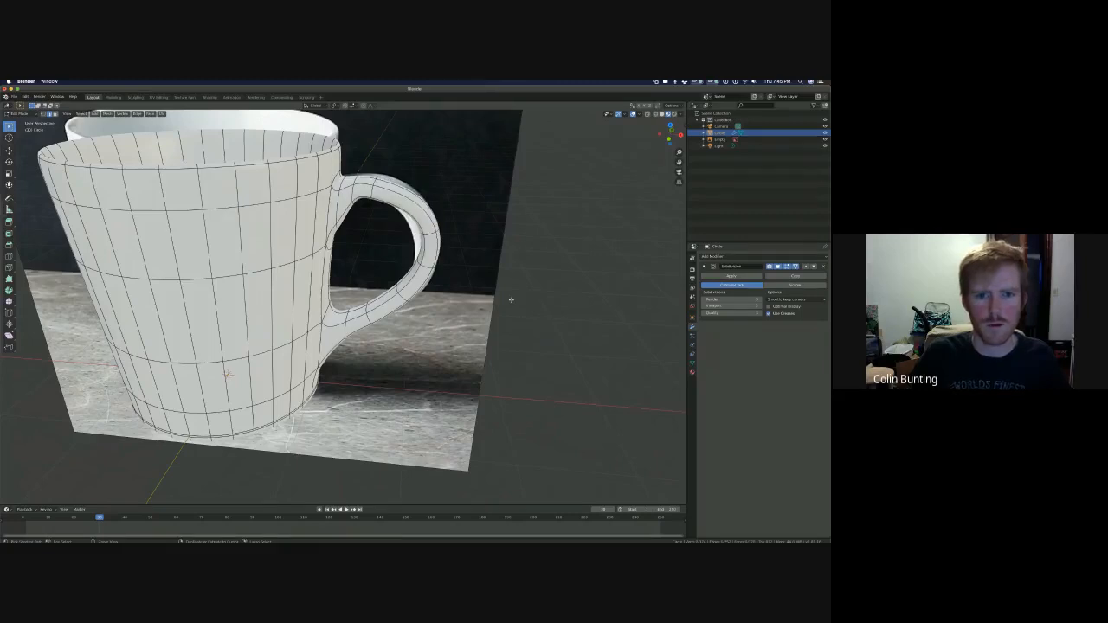
key("ctrl+z")
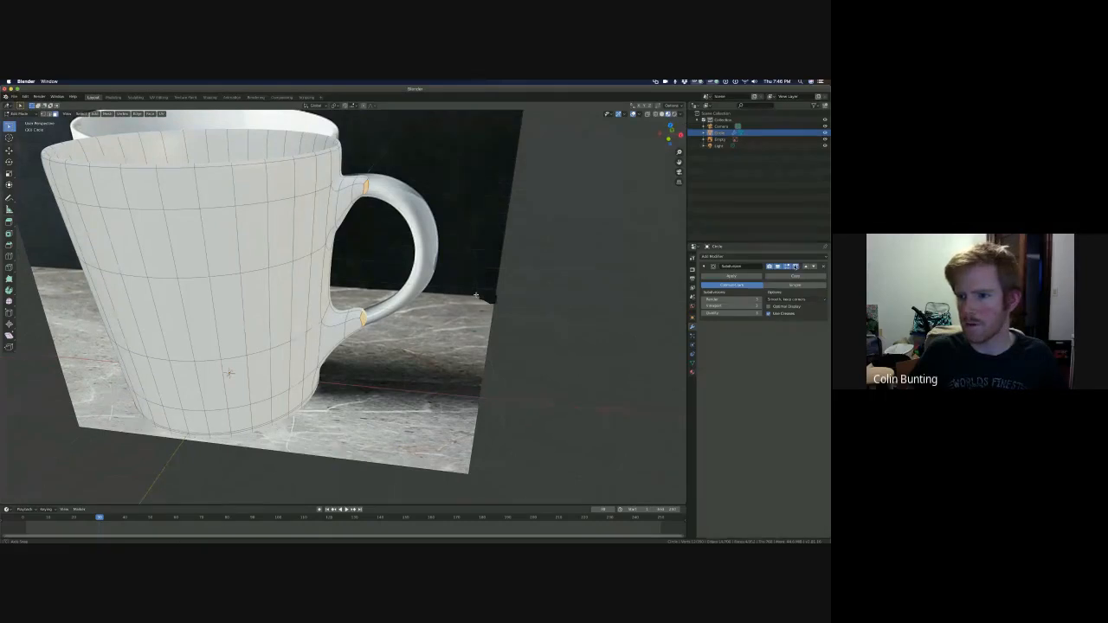
- Turn off the Subdivision modifier's Edit Mode display and view the selected stub faces at an angle
middle_click_drag(586, 282, 563, 284)
left_click(778, 268)
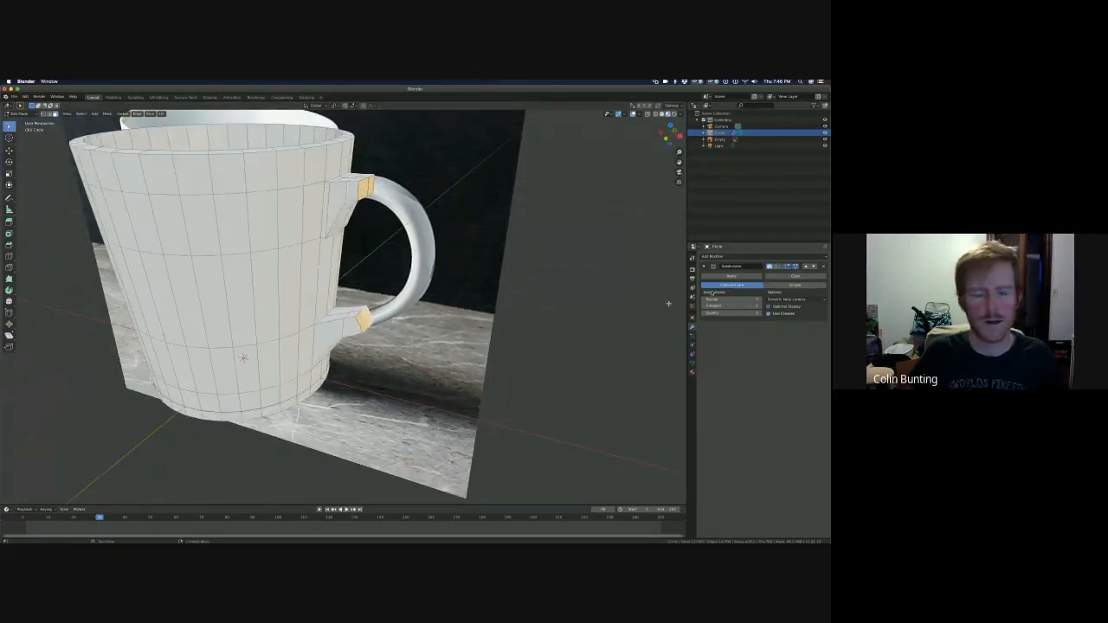
middle_click_drag(662, 302, 627, 298)
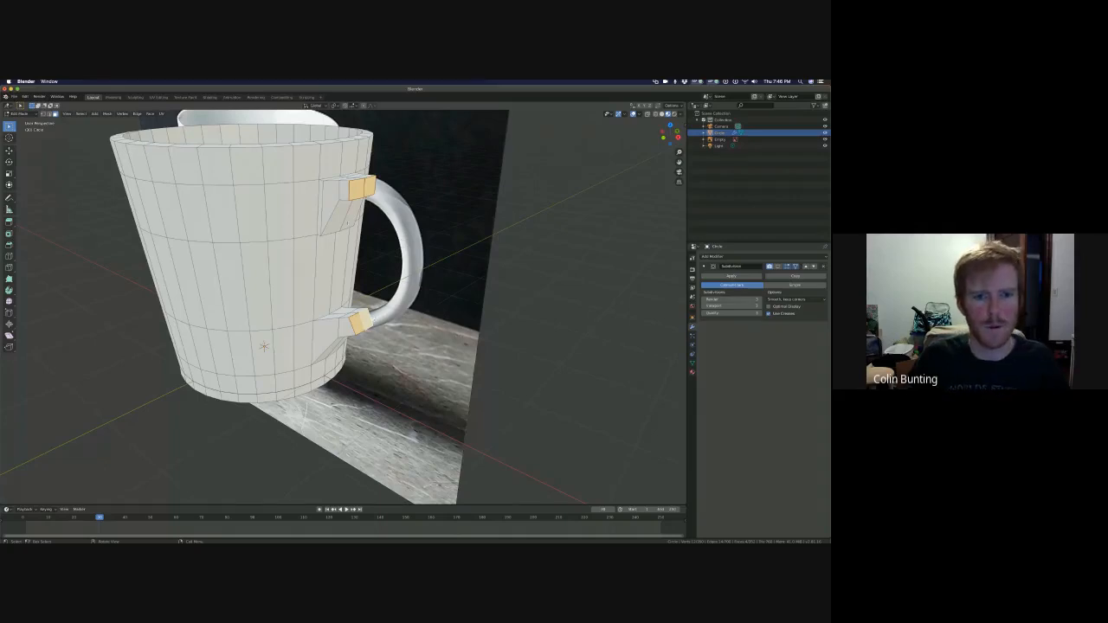
- Try bridging the end faces of the upper and lower handle stubs, and undo it
right_click(370, 267)
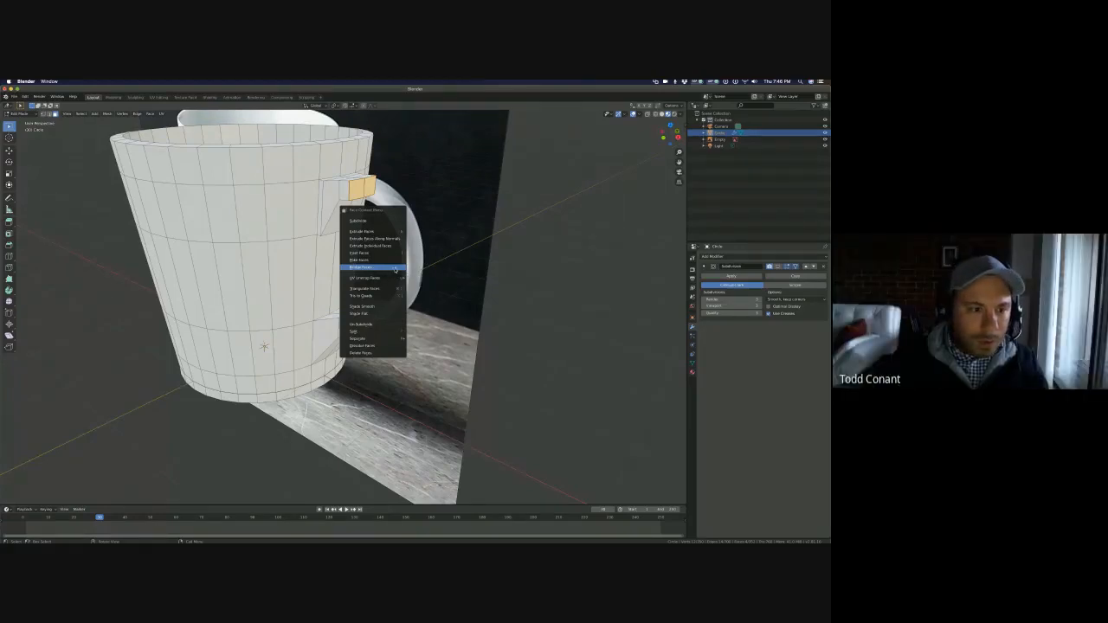
left_click(395, 269)
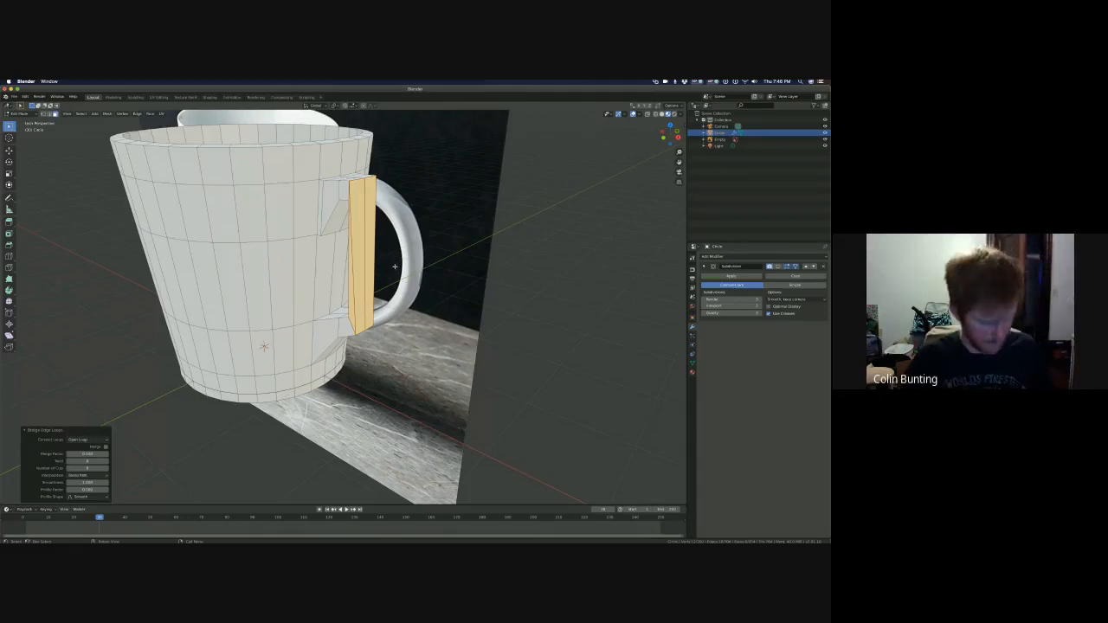
key("super+z")
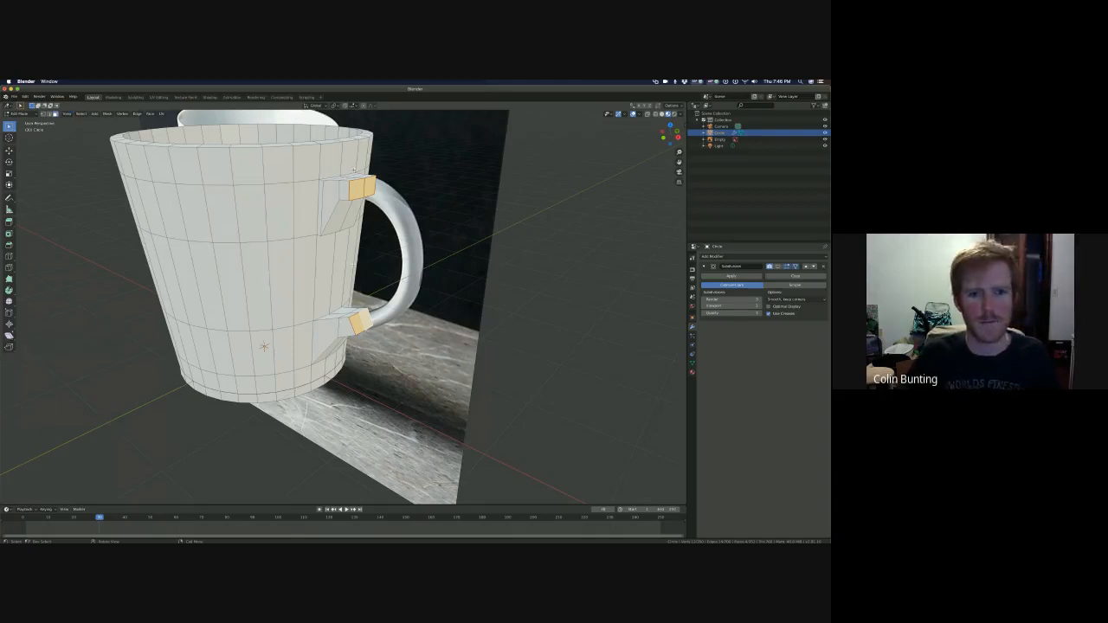
- Bridge the selected stub faces with three cuts to form a coarse curved handle, and compare it in front view
right_click(359, 269)
left_click(358, 267)
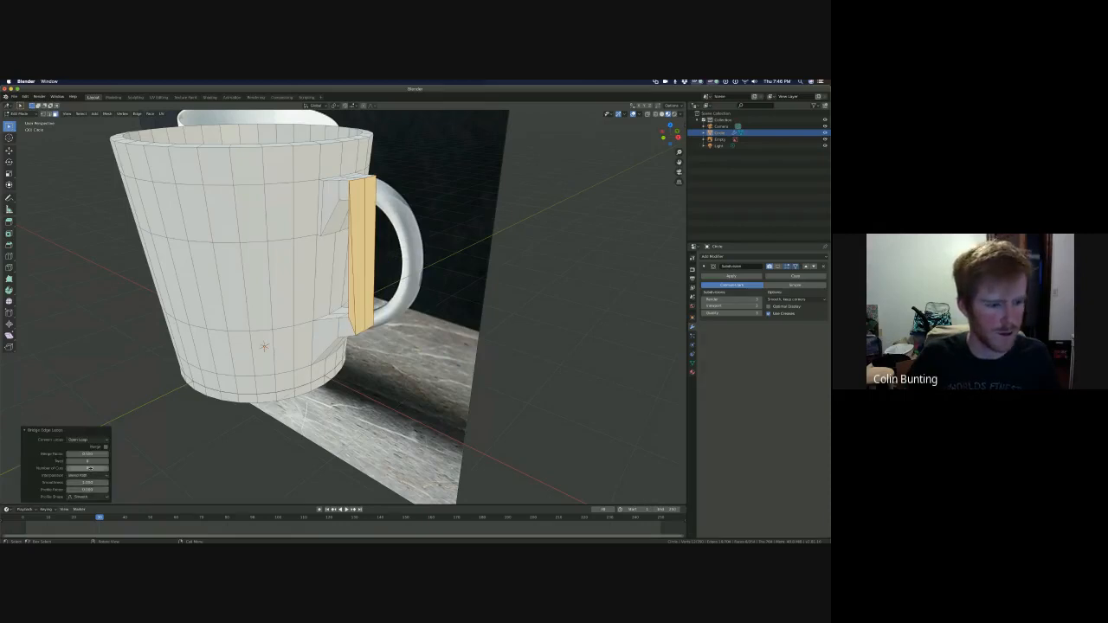
mouse_move(89, 467)
left_mouse_down()
mouse_move(104, 468)
mouse_move(88, 469)
left_mouse_up()
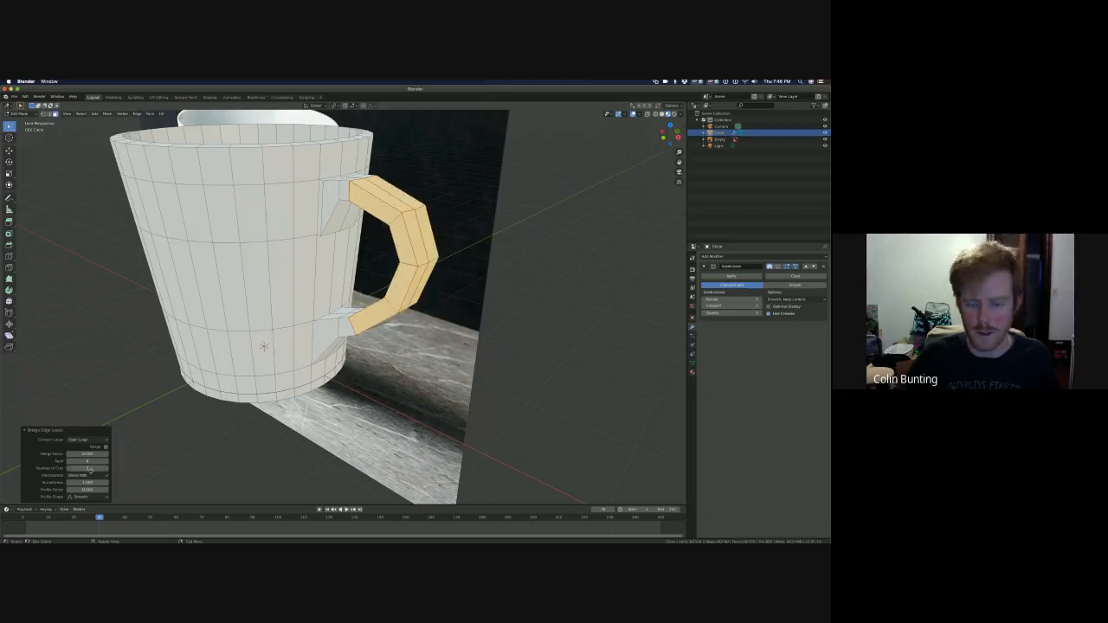
key("KP_1")
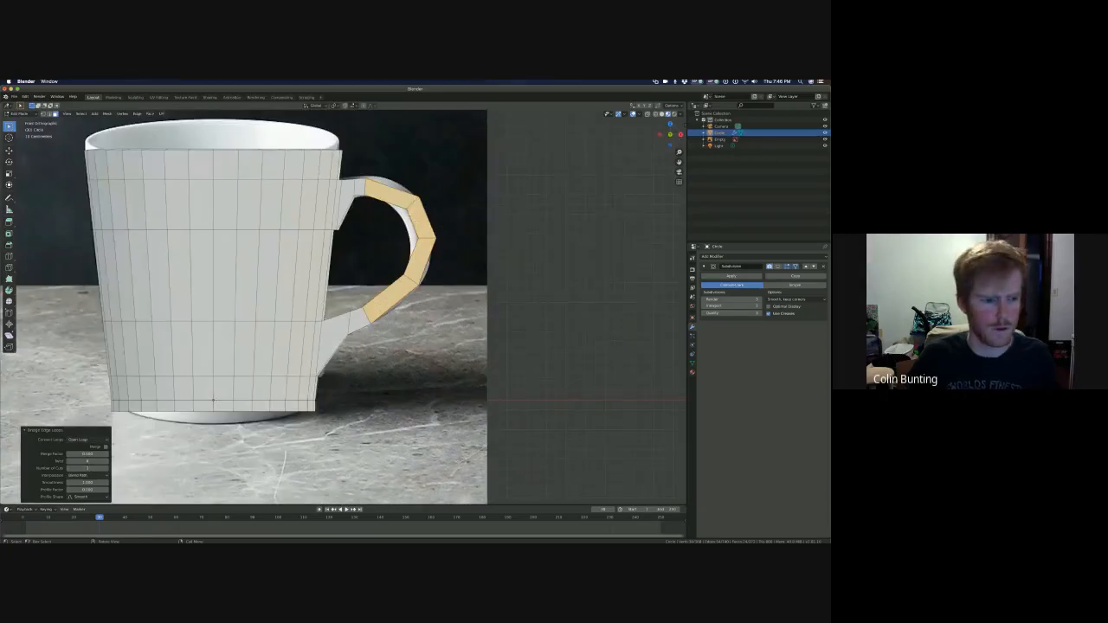
scroll(337, 251, "down", 14, "alt")
left_click(473, 284)
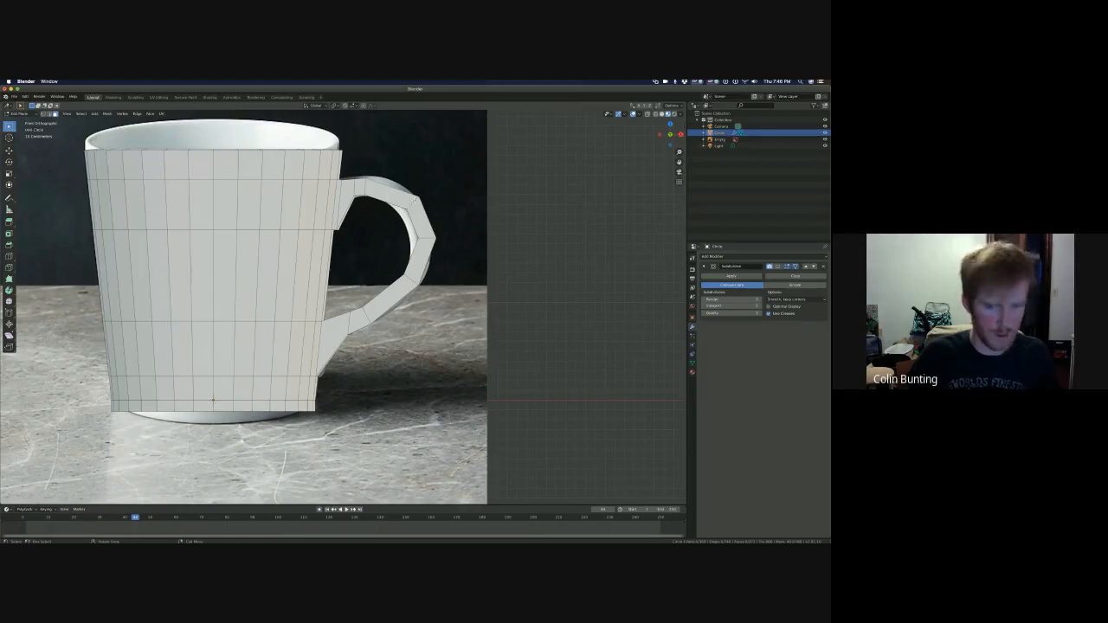
- Move the coarse handle's upper edge loop toward the reference outline and try scaling it up
key("2")
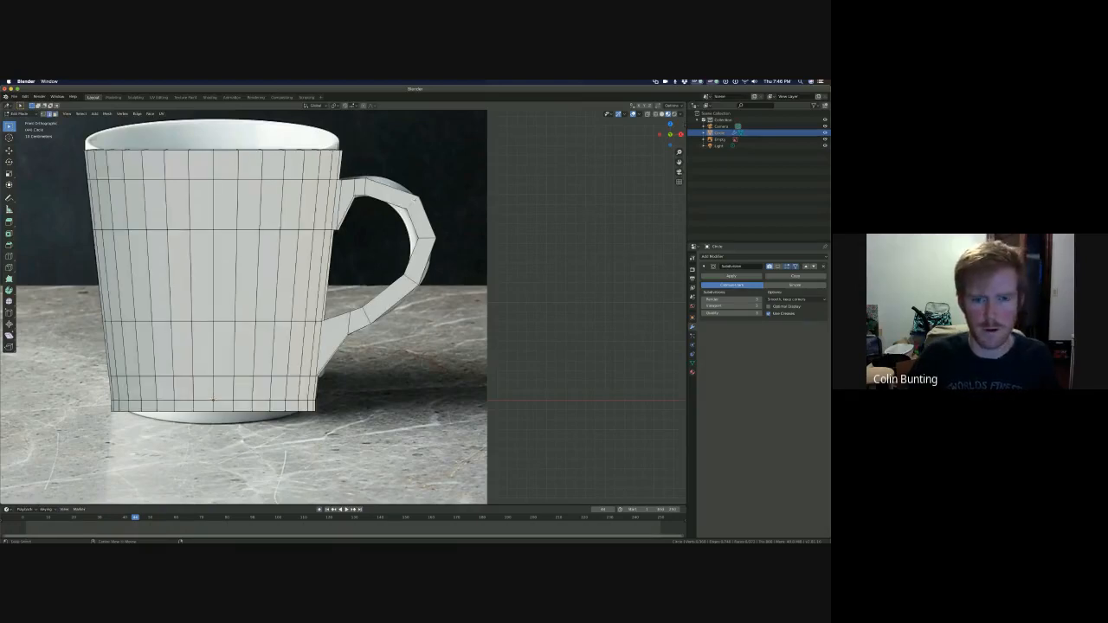
key("r")
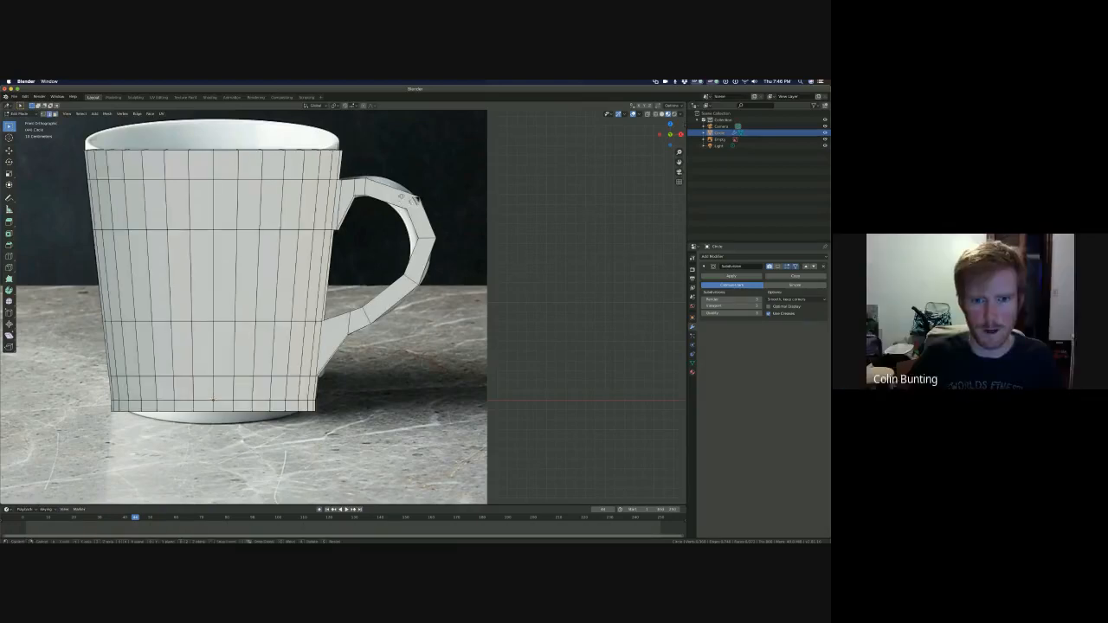
left_click(403, 199)
key("s")
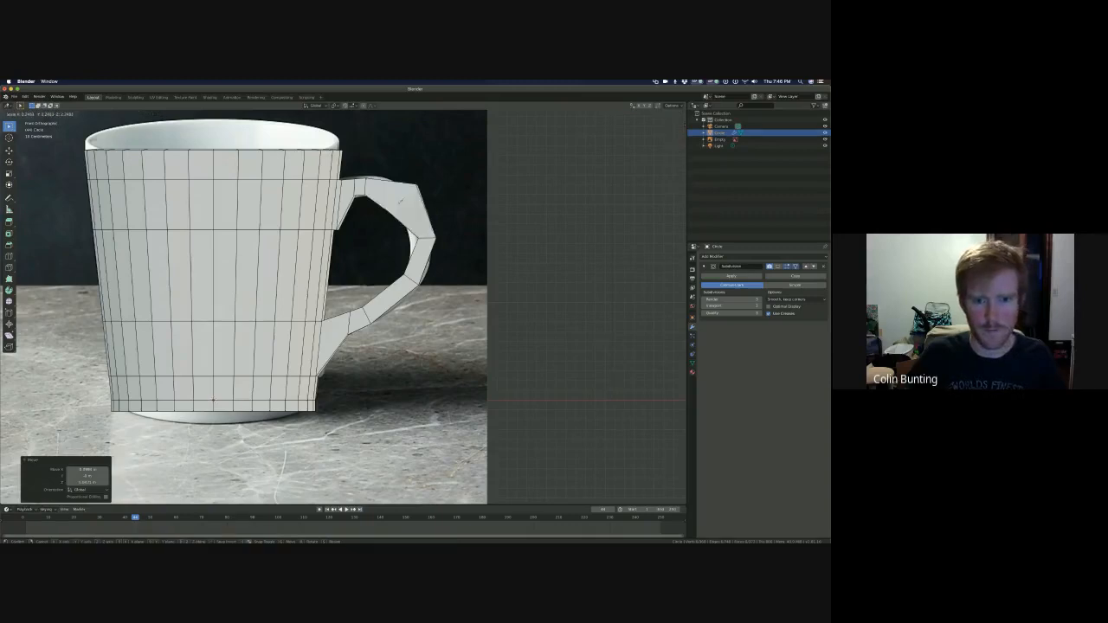
left_click(401, 202)
- Undo the upper loop changes and the coarse bridge, returning to face selection on the two stubs
key("ctrl+z")
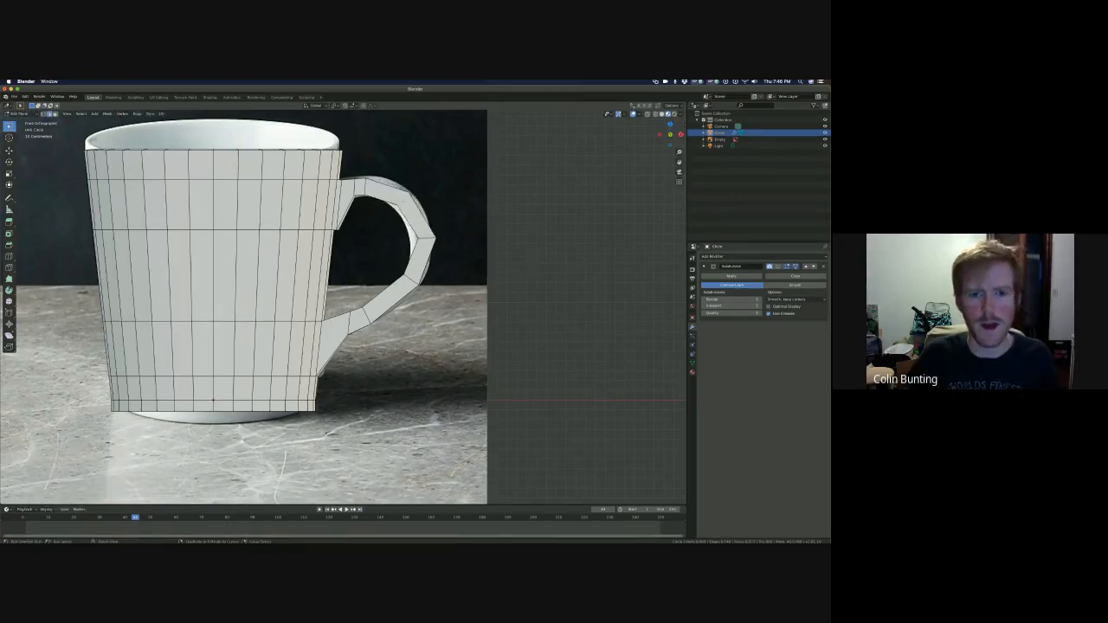
key("ctrl+z")
key("3")
key("ctrl+z")
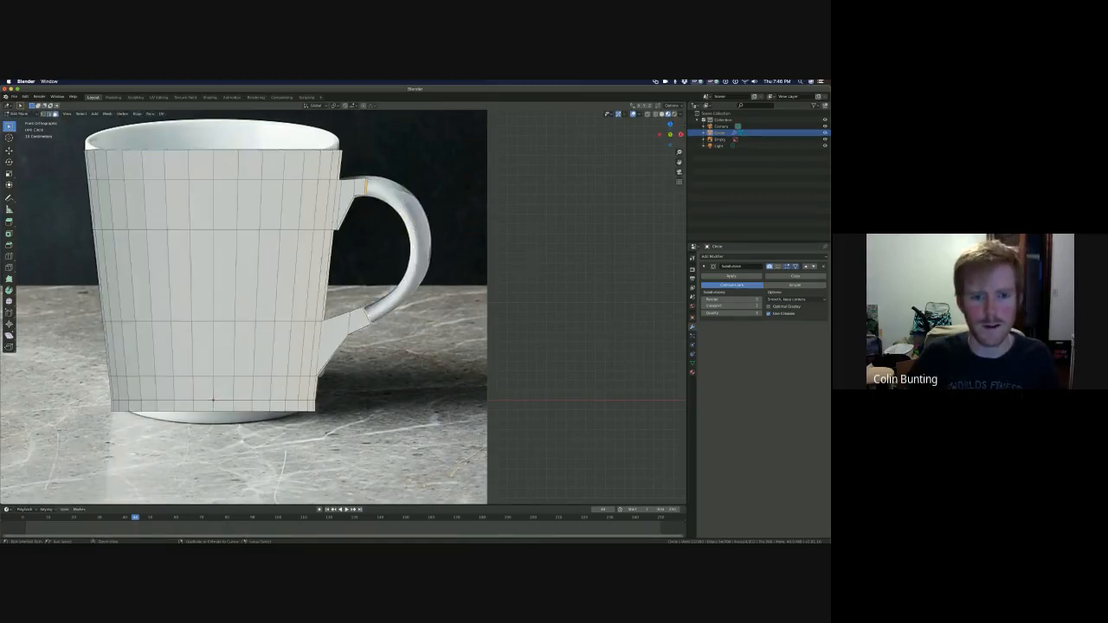
- Bridge the end faces of the two handle stubs again, raising the number of cuts to curve the handle
middle_click_drag(407, 240, 352, 265)
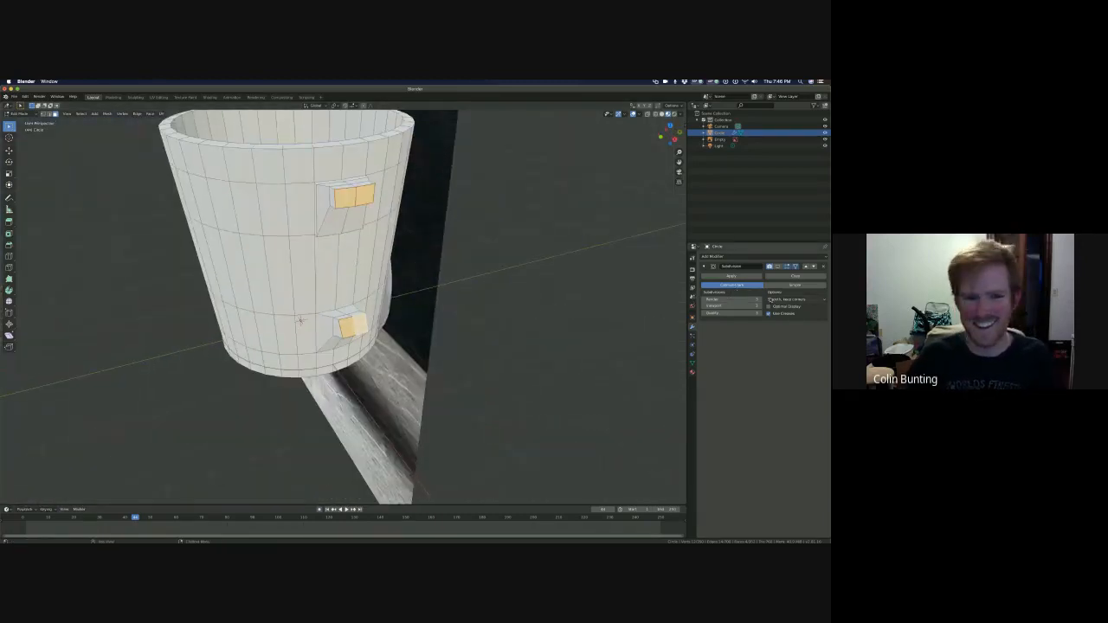
right_click(362, 263)
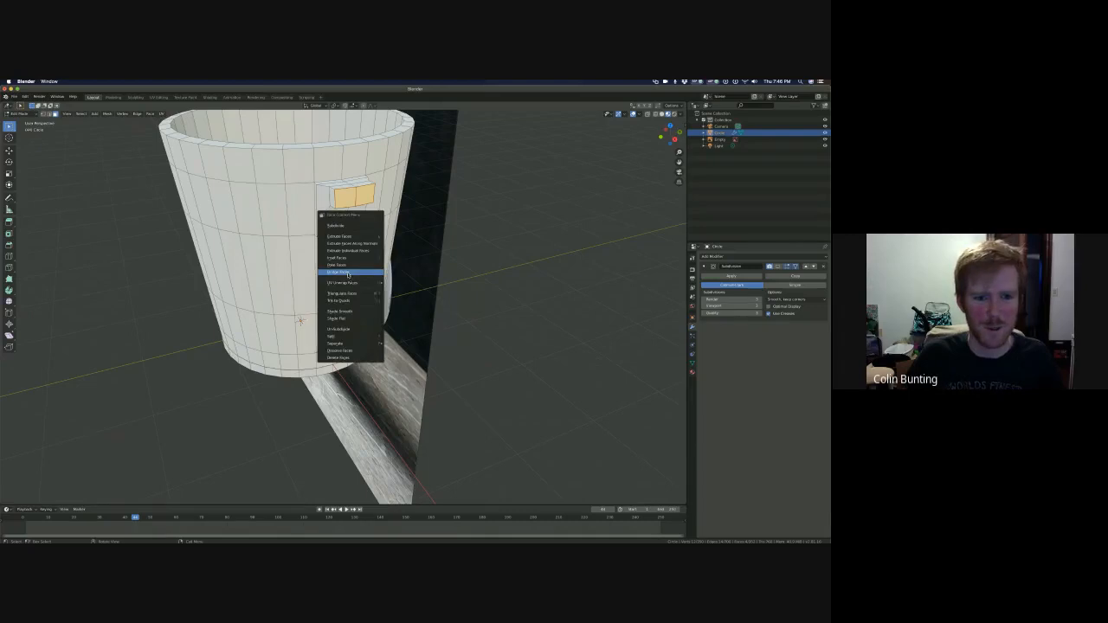
left_click(350, 267)
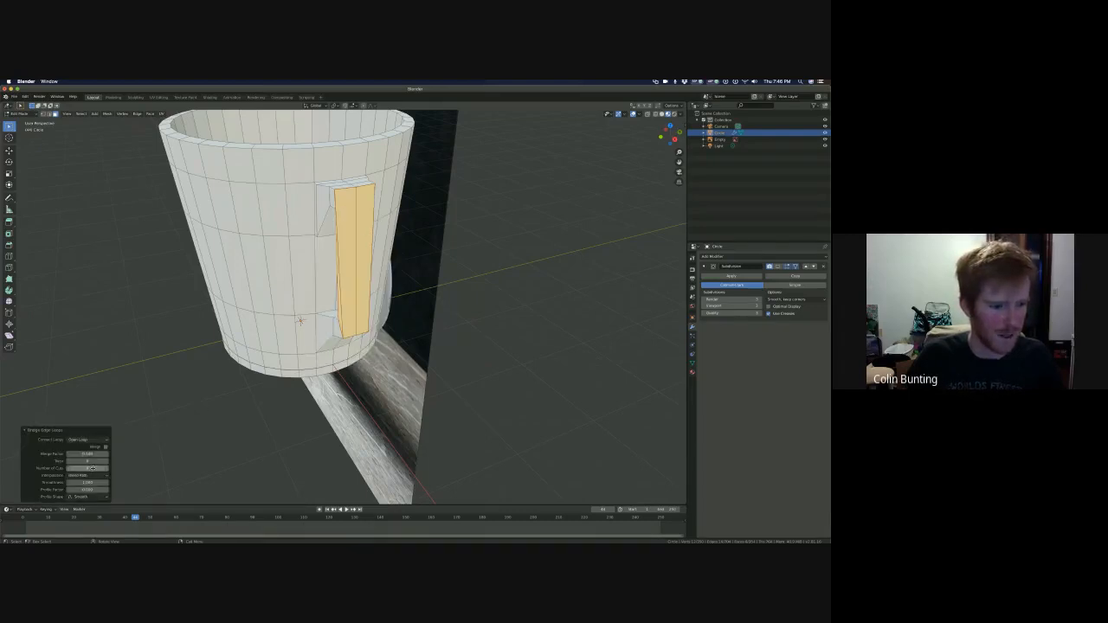
left_click_drag(96, 468, 92, 469)
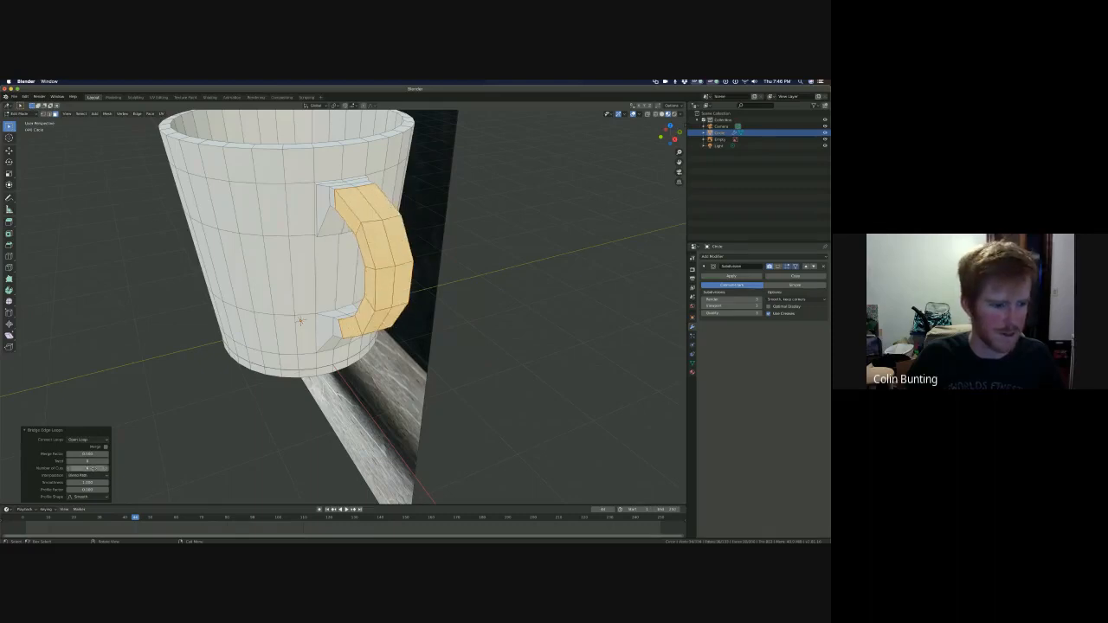
- Try adding a twist to the bridged handle and raise its number of cuts to a fine subdivision
left_click(107, 463)
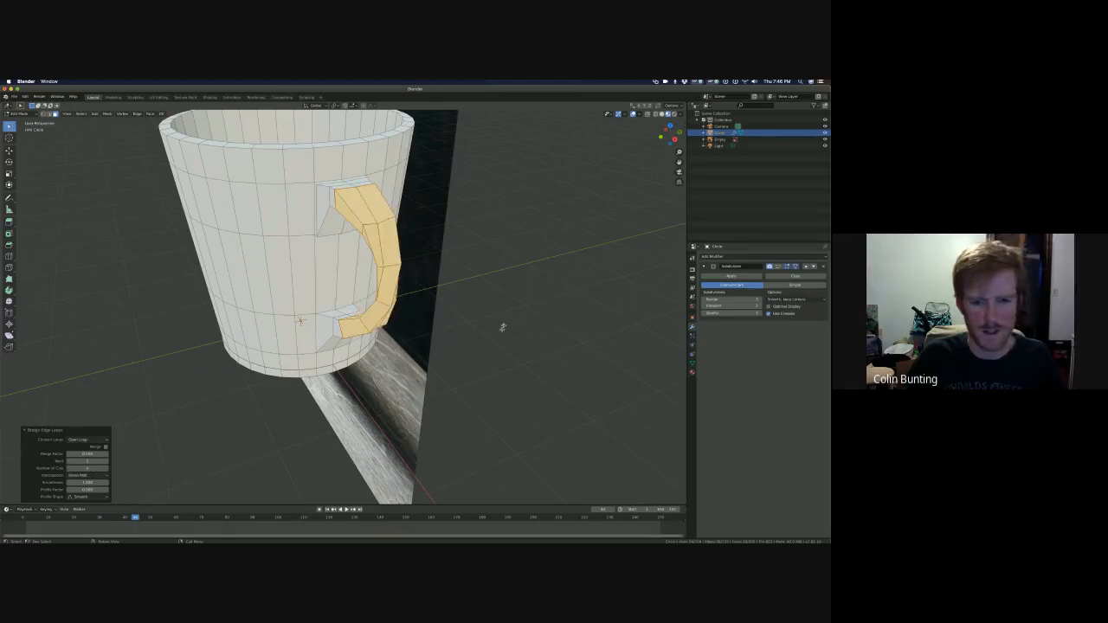
middle_click_drag(475, 314, 442, 302)
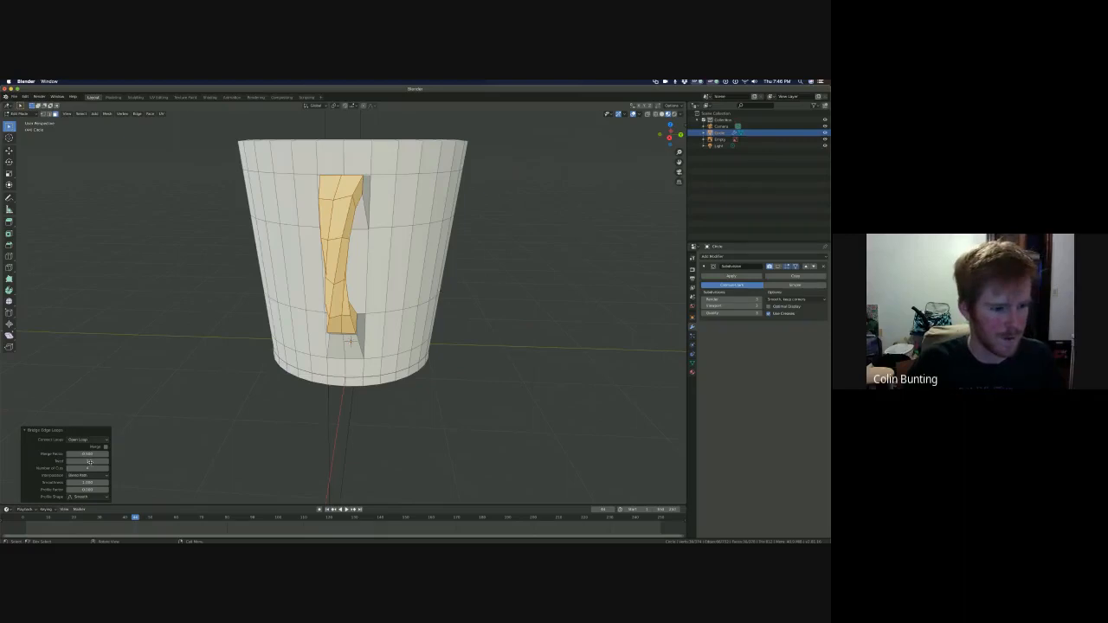
left_click_drag(90, 467, 102, 468)
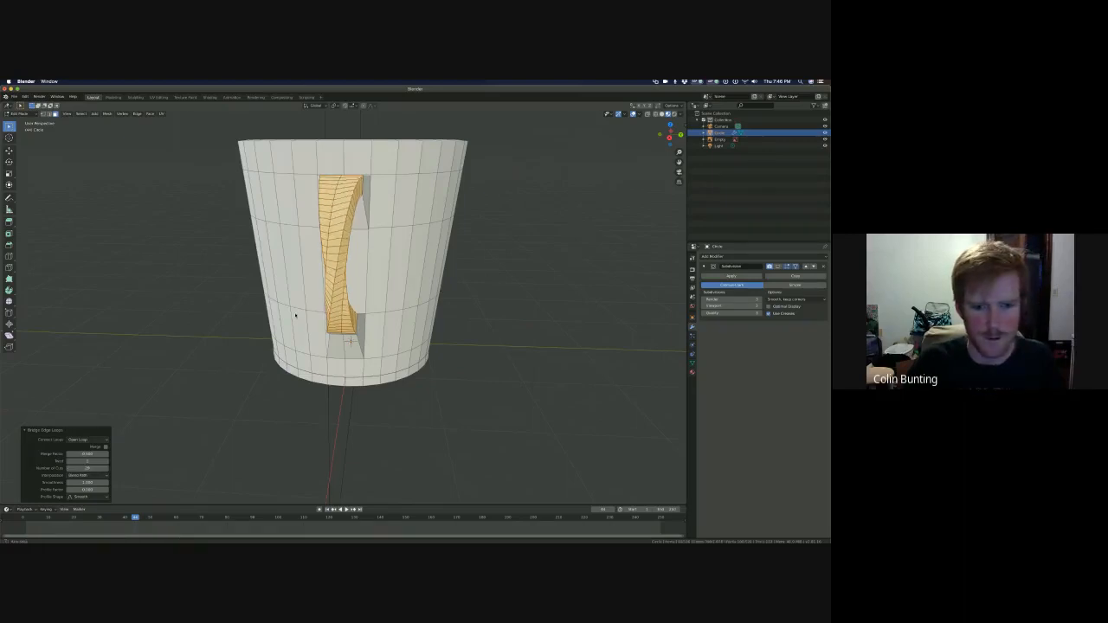
middle_click_drag(295, 316, 244, 310)
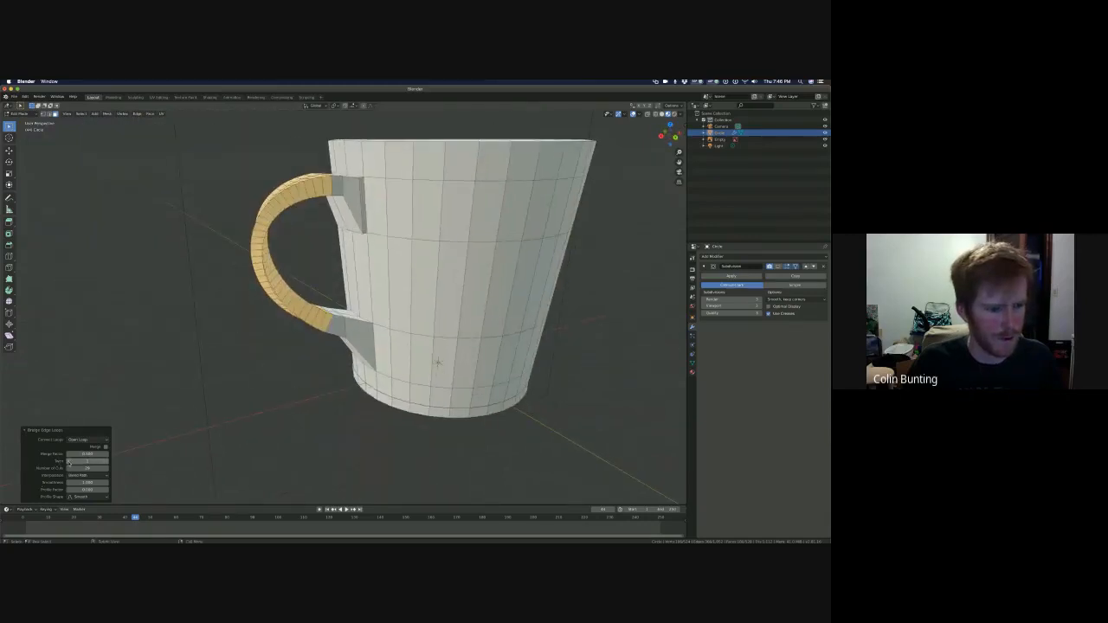
- Try other twist values on the handle bridge, returning it to an untwisted shape with only a few cuts
left_click(69, 463)
left_click(69, 462)
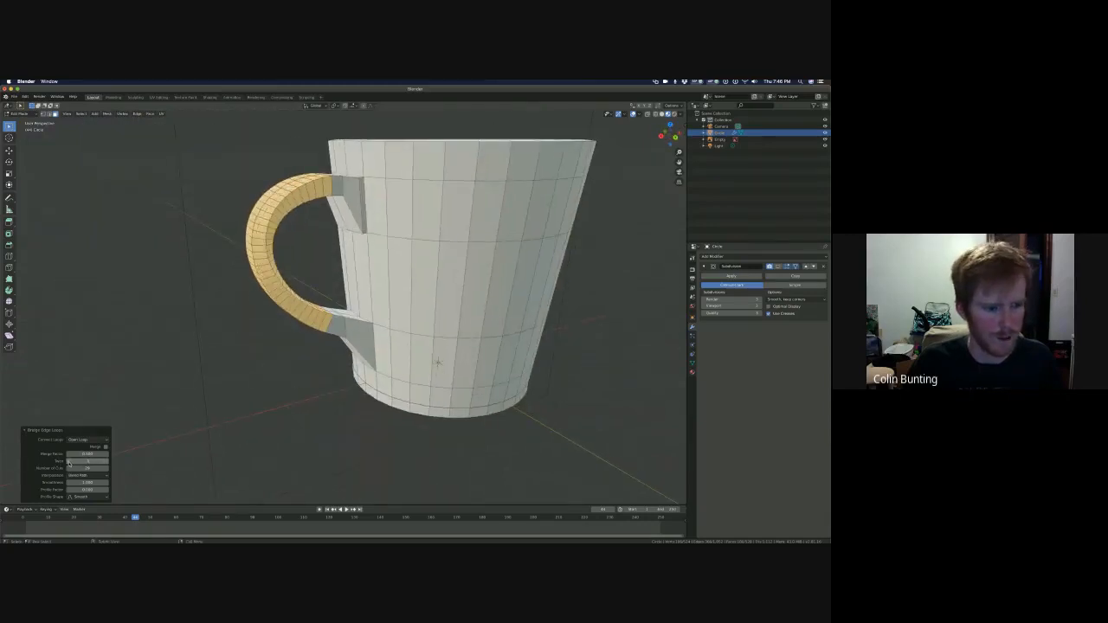
left_click(69, 462)
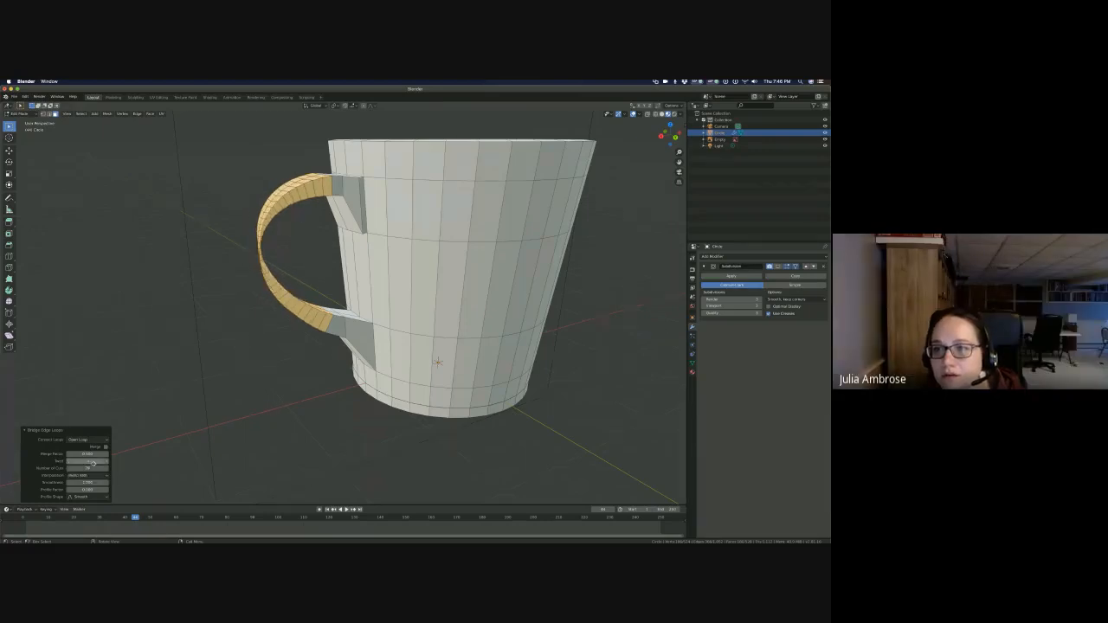
left_click(106, 463)
left_click(107, 463)
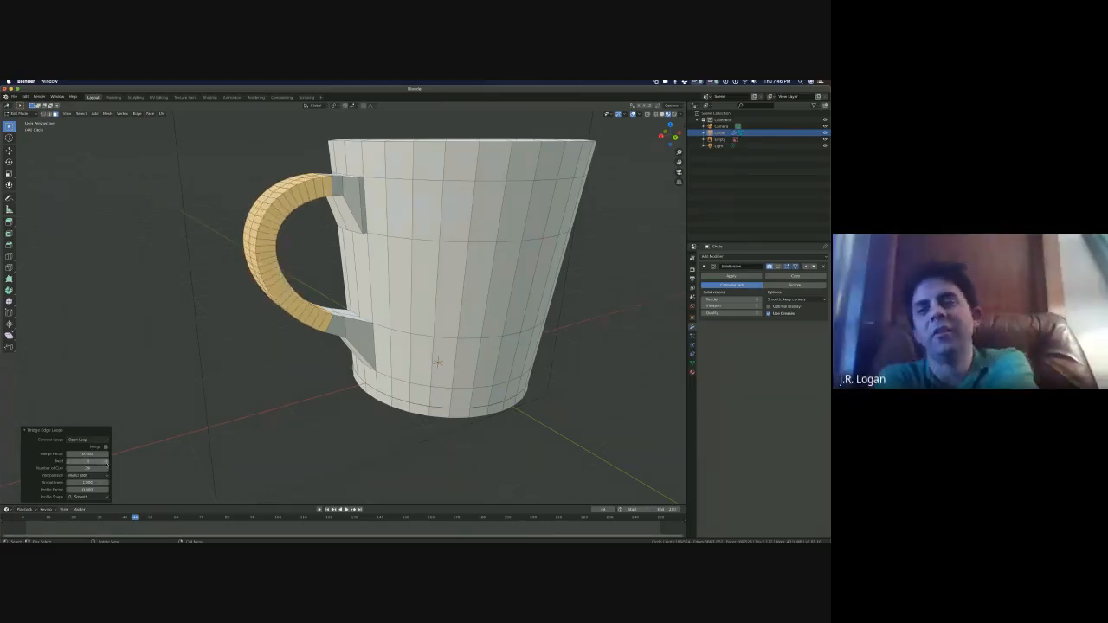
middle_click_drag(198, 297, 290, 309)
left_click_drag(85, 470, 72, 470)
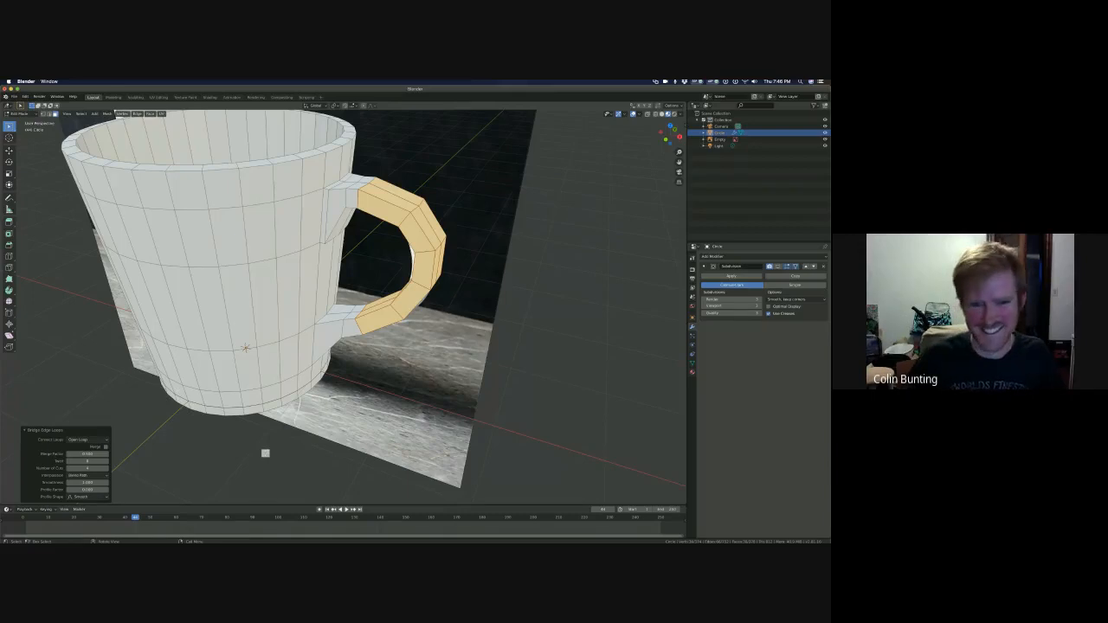
- In front view, move the handle's upper bend edge loop onto the reference outline and scale it to the photo's thickness
key("KP_1")
key("alt+a")
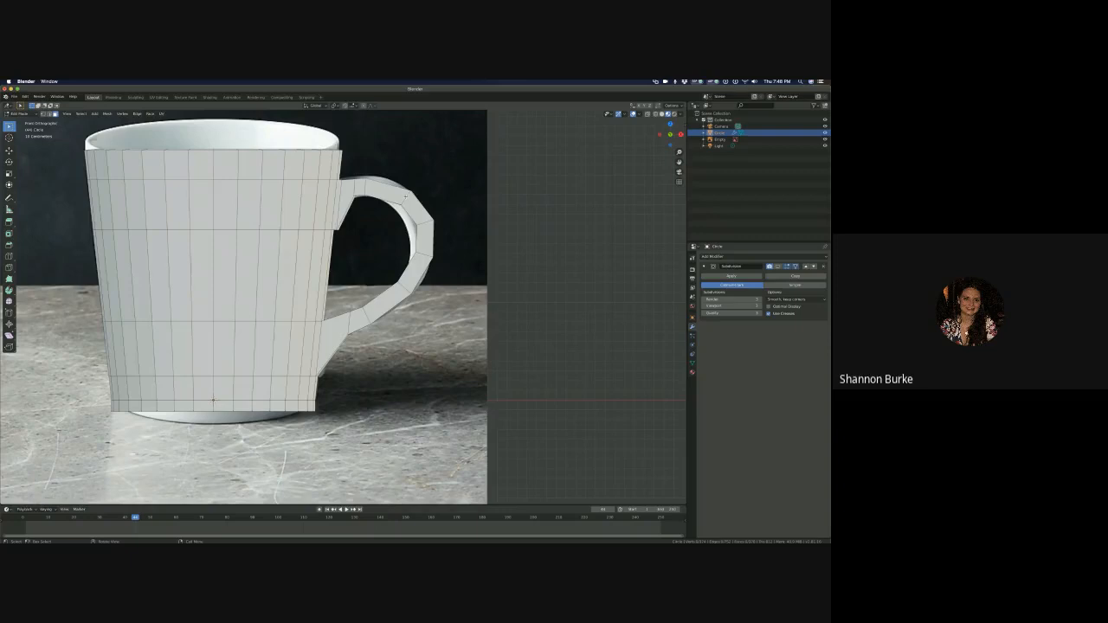
key("alt+z")
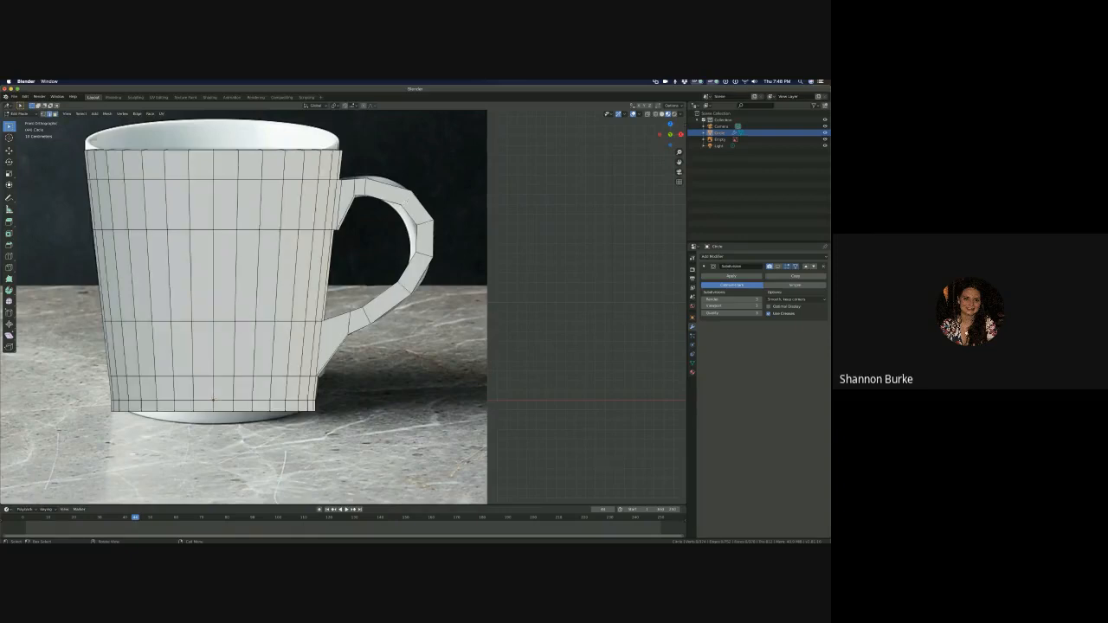
key("ctrl+z")
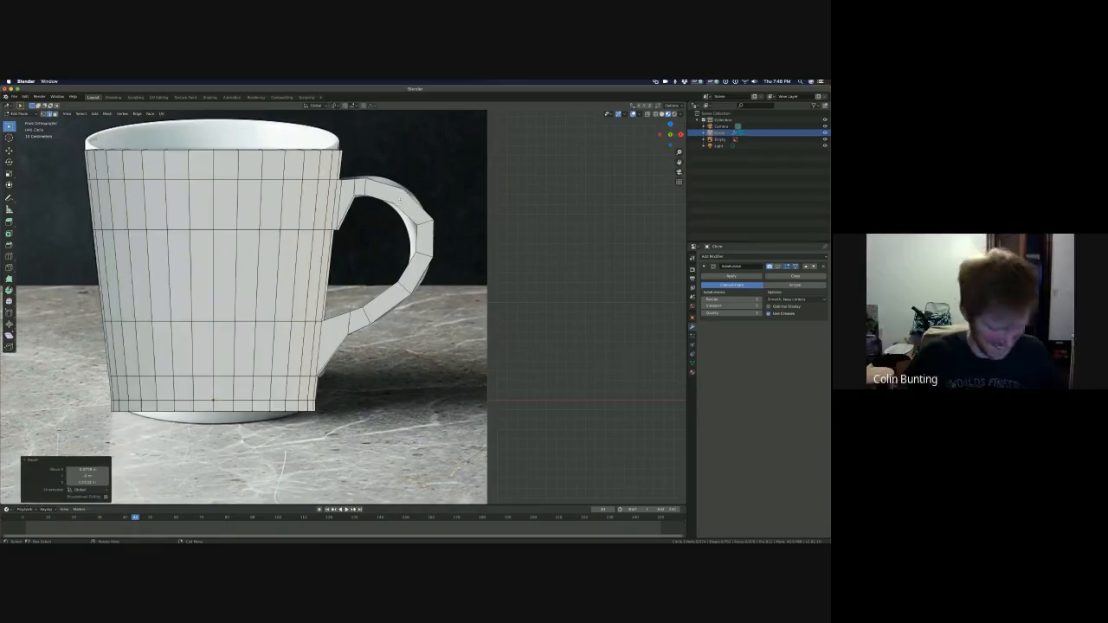
key("s")
left_click(408, 204)
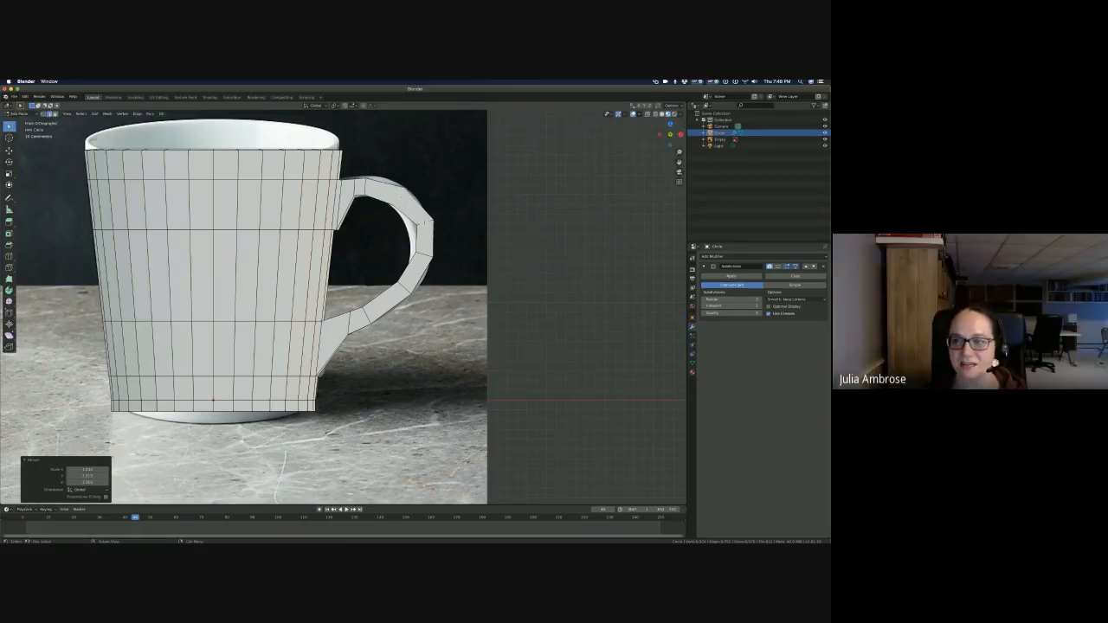
- Move the edge loop just above the handle's outermost point onto the reference and scale it up slightly
left_click(425, 222, "alt")
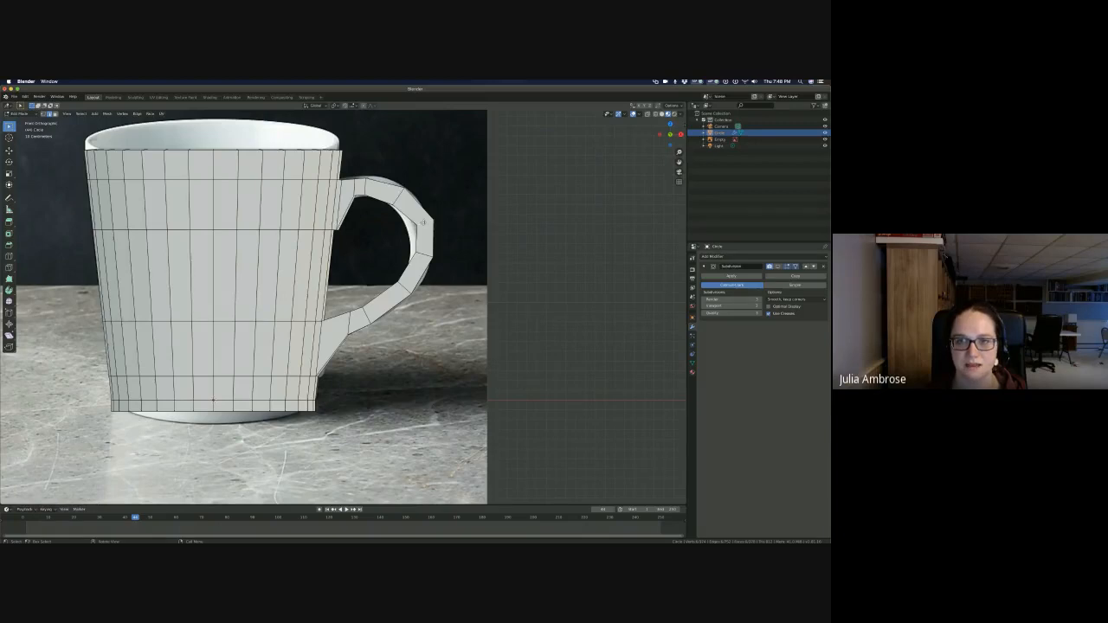
key("g")
left_click(421, 227)
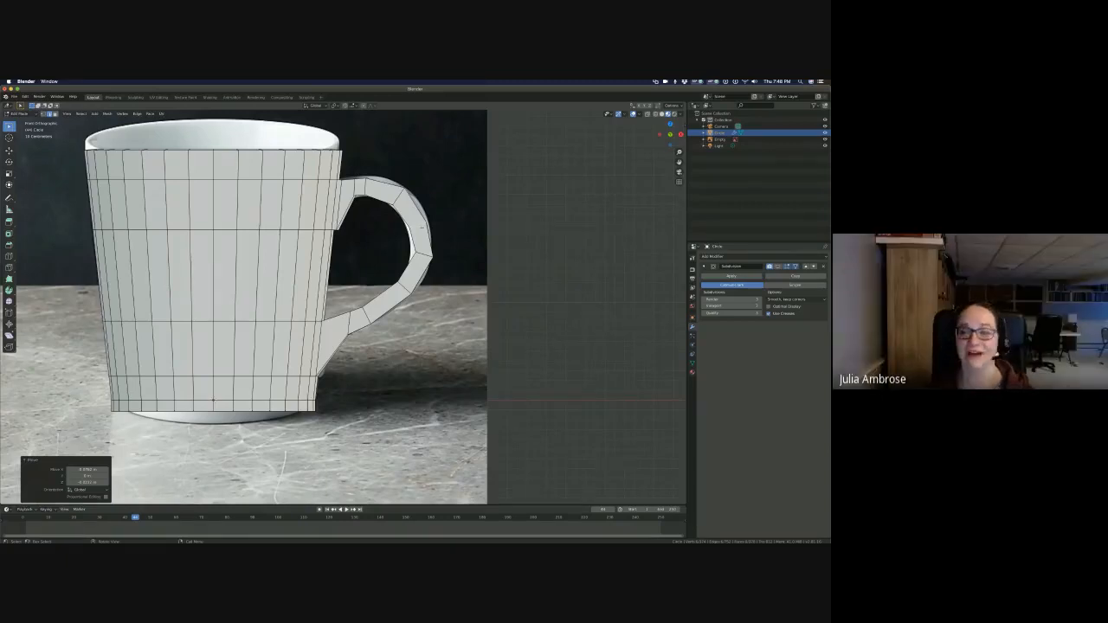
key("g")
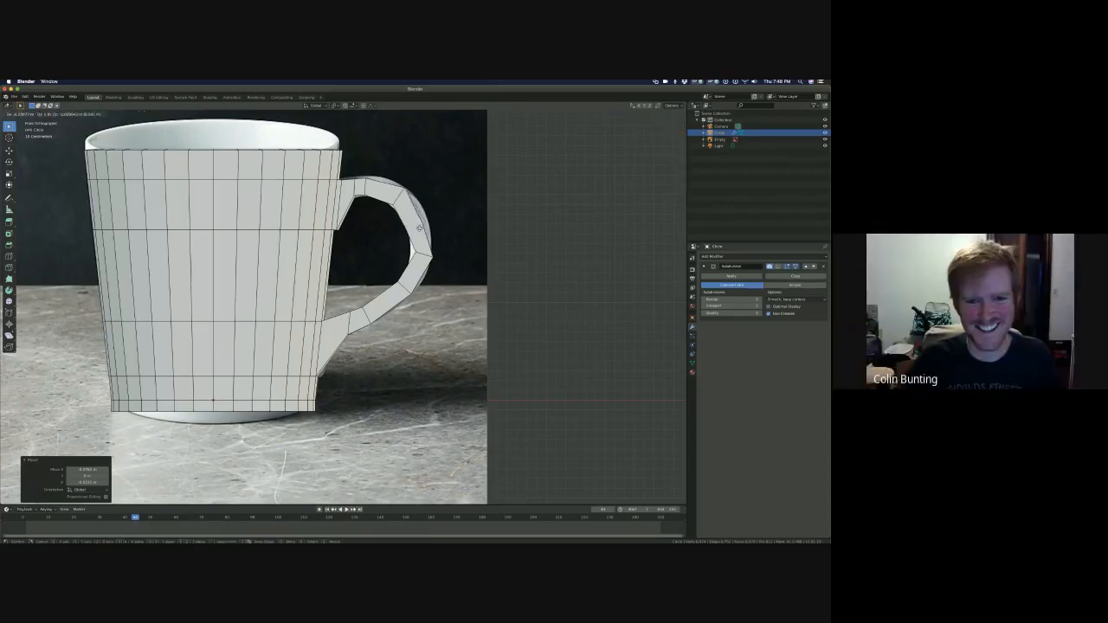
left_click(423, 230)
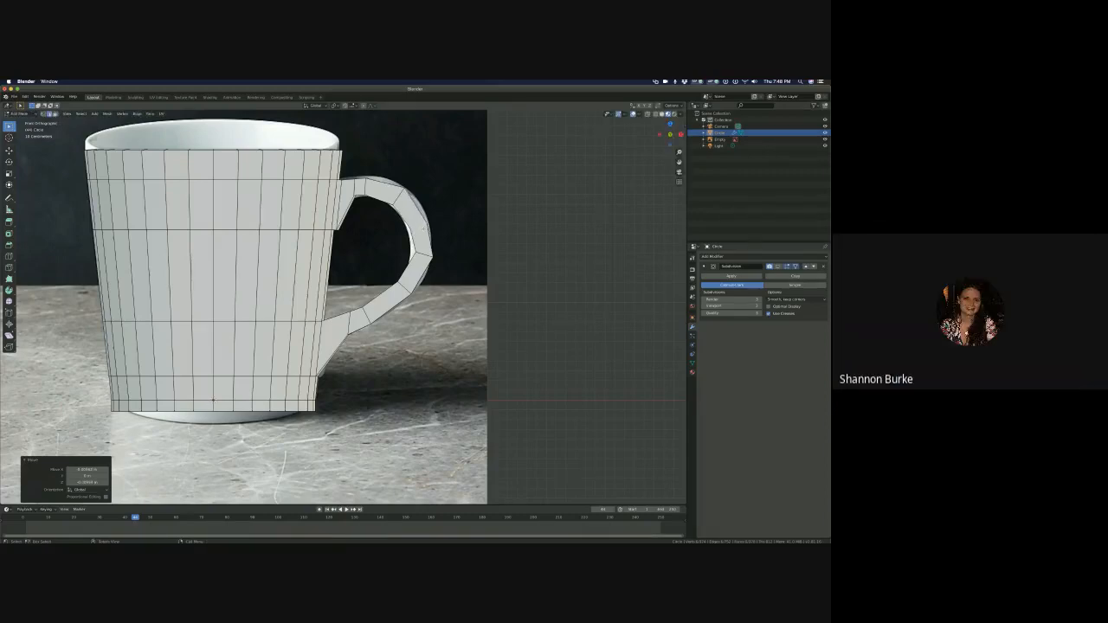
key("s")
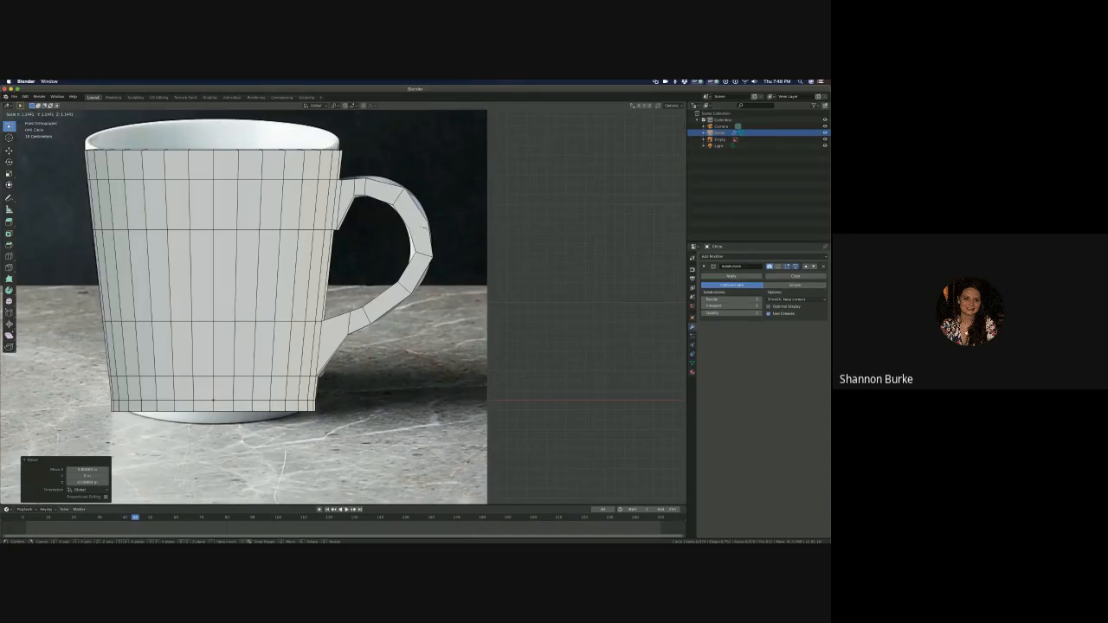
left_click(424, 228)
- Move the edge loop just below the handle's outermost point inward onto the reference and scale it to the photo's thickness
left_click(420, 253, "alt")
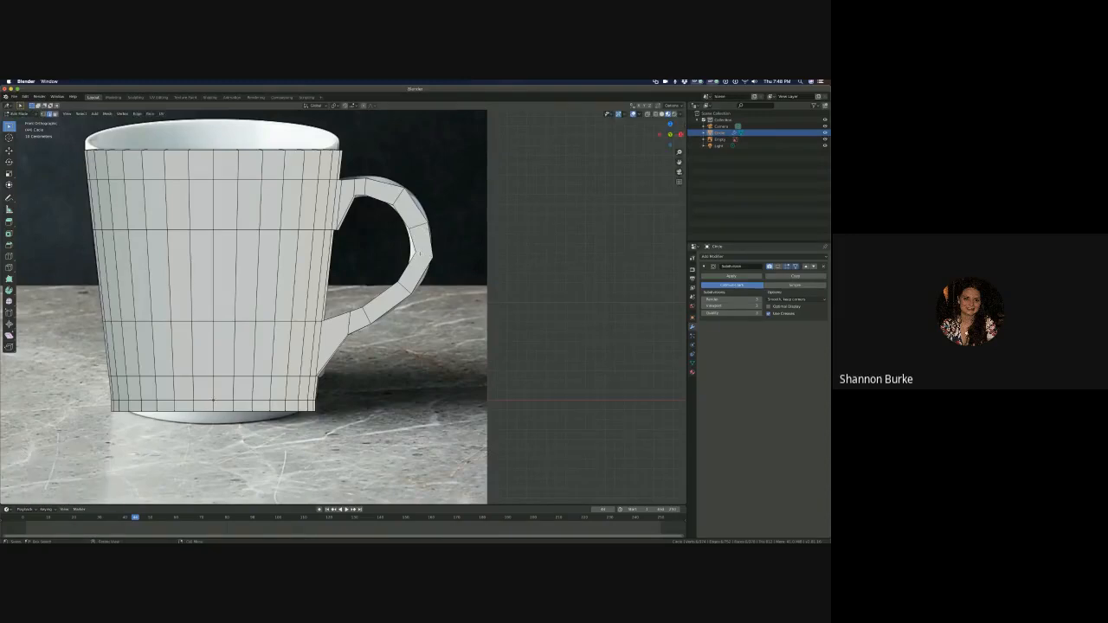
key("g")
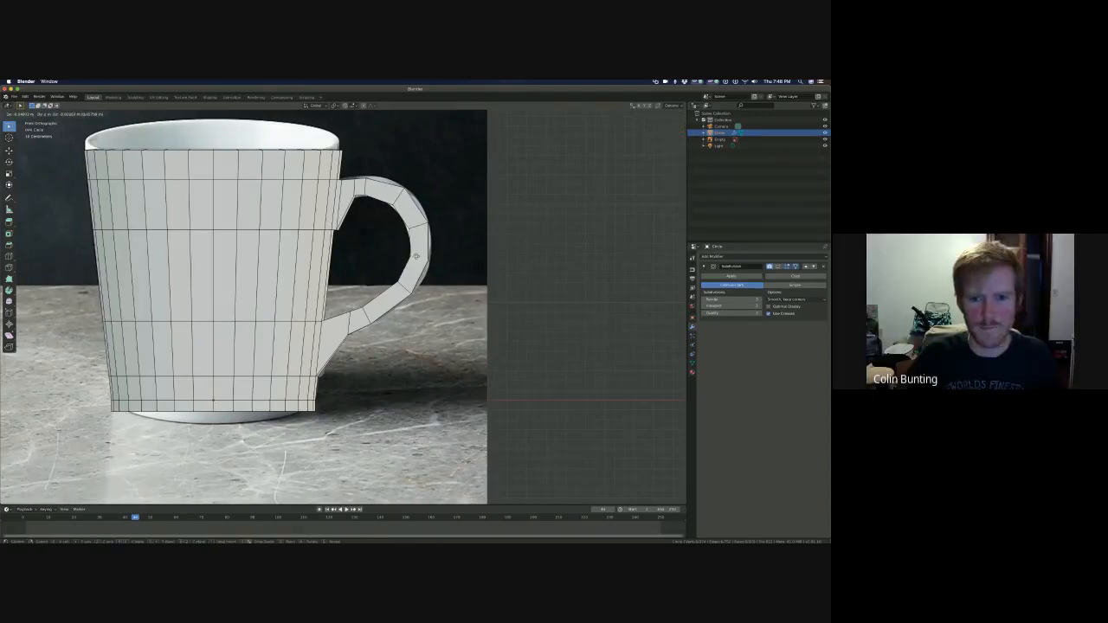
left_click(415, 257)
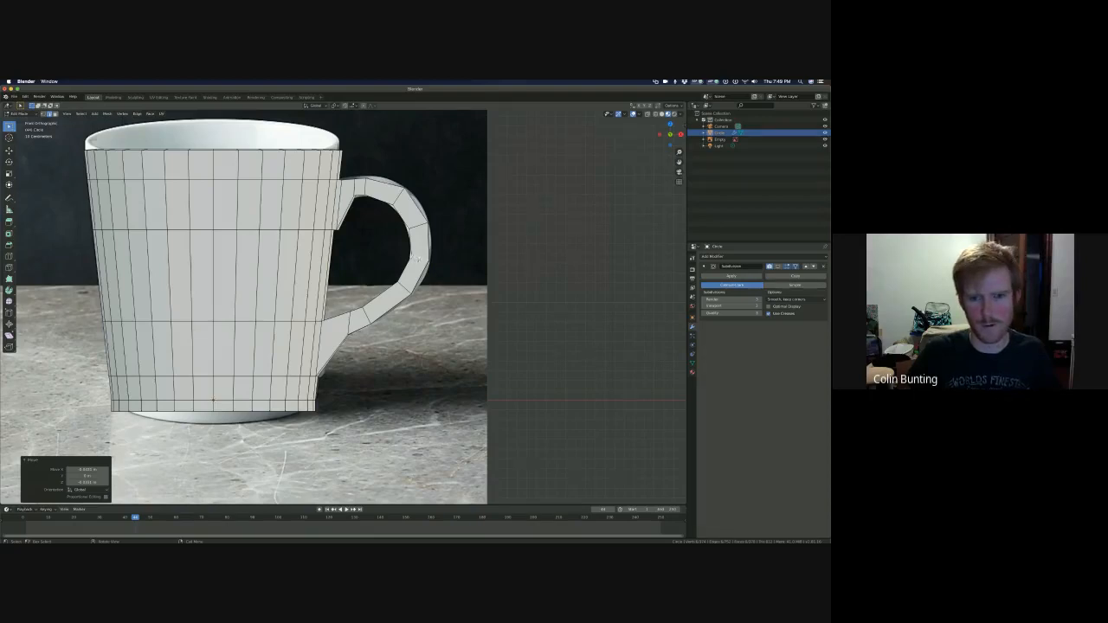
key("s")
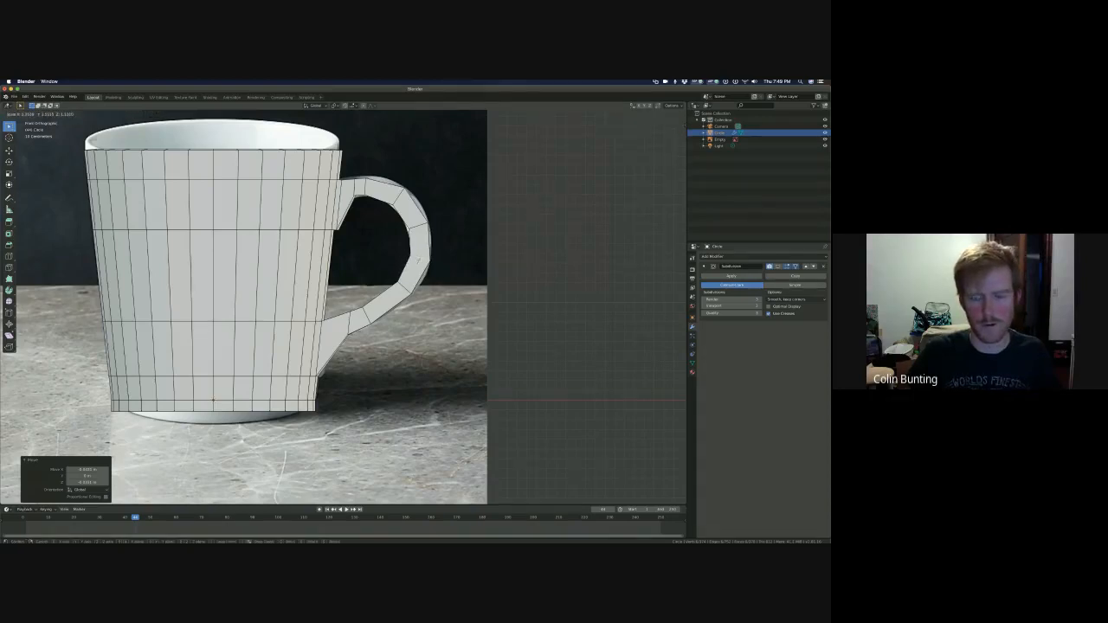
key("Return")
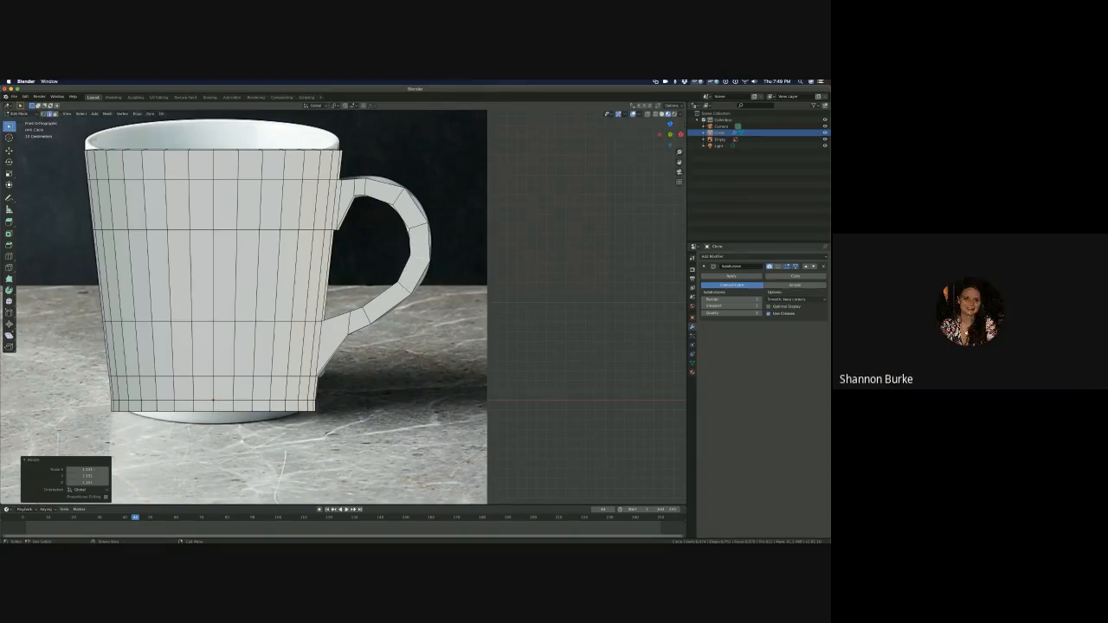
- Reposition the handle's lower bend edge loop along the reference curve and readjust the loop just above it
left_click(404, 289, "alt")
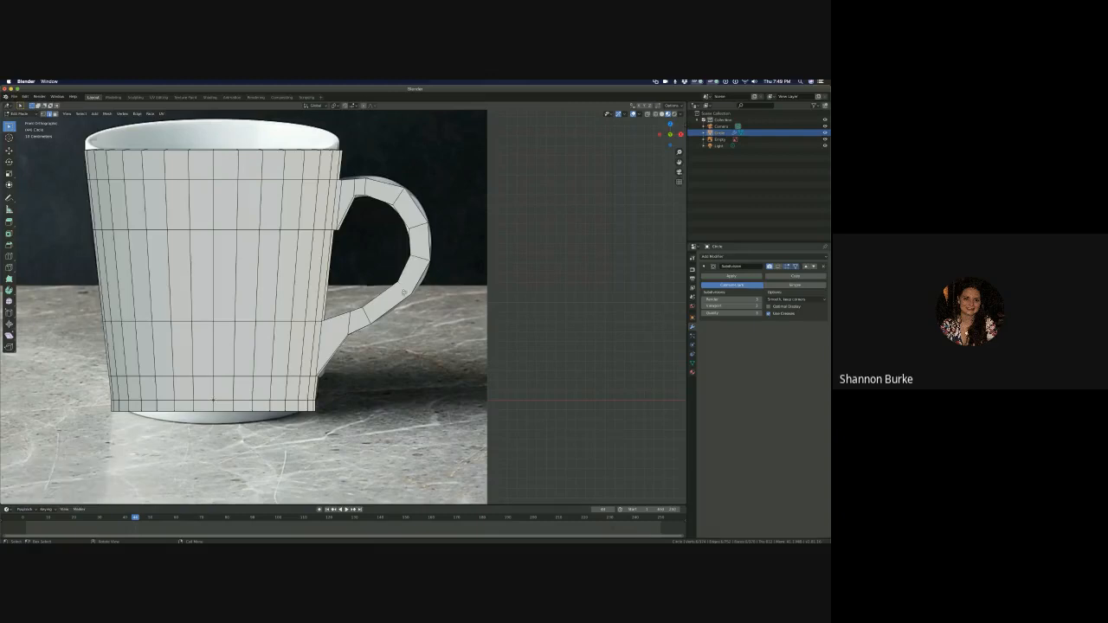
key("g")
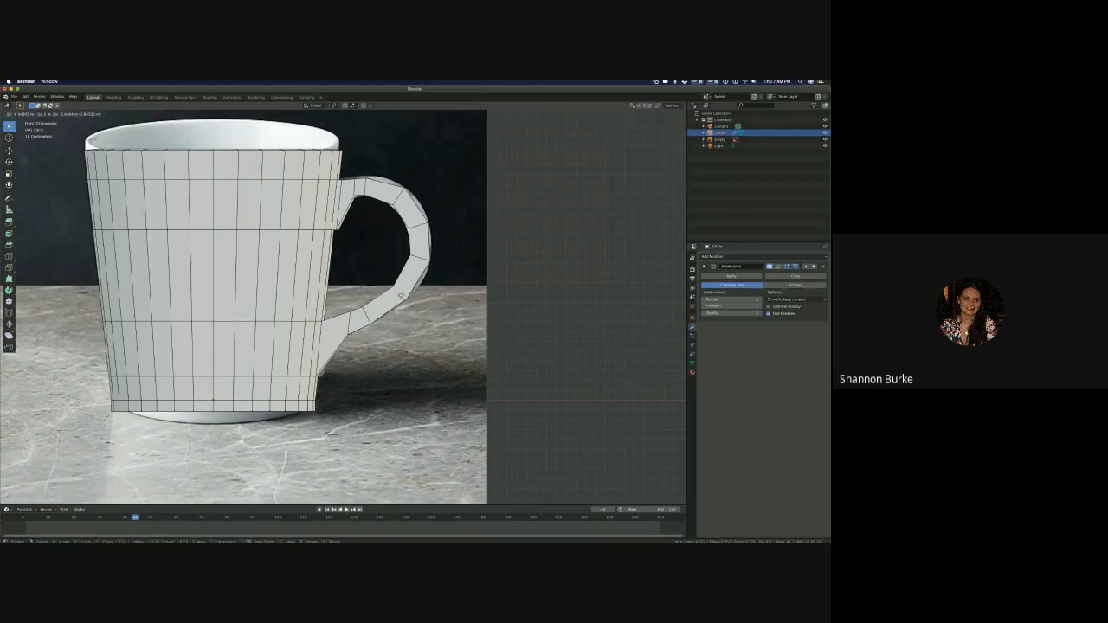
key("Return")
left_click(419, 258, "alt")
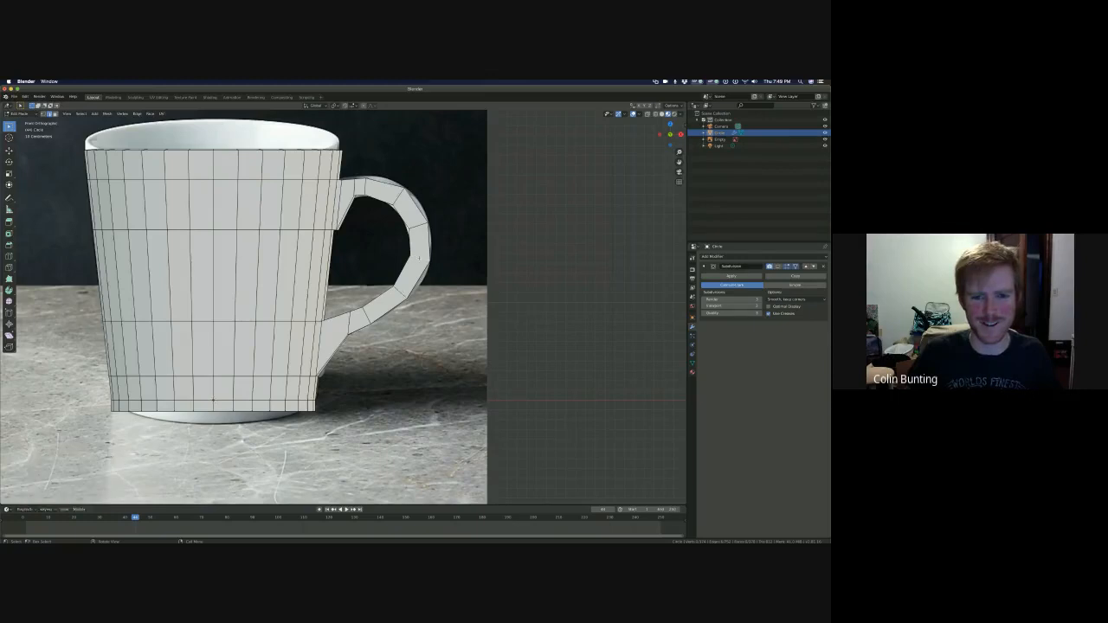
key("g")
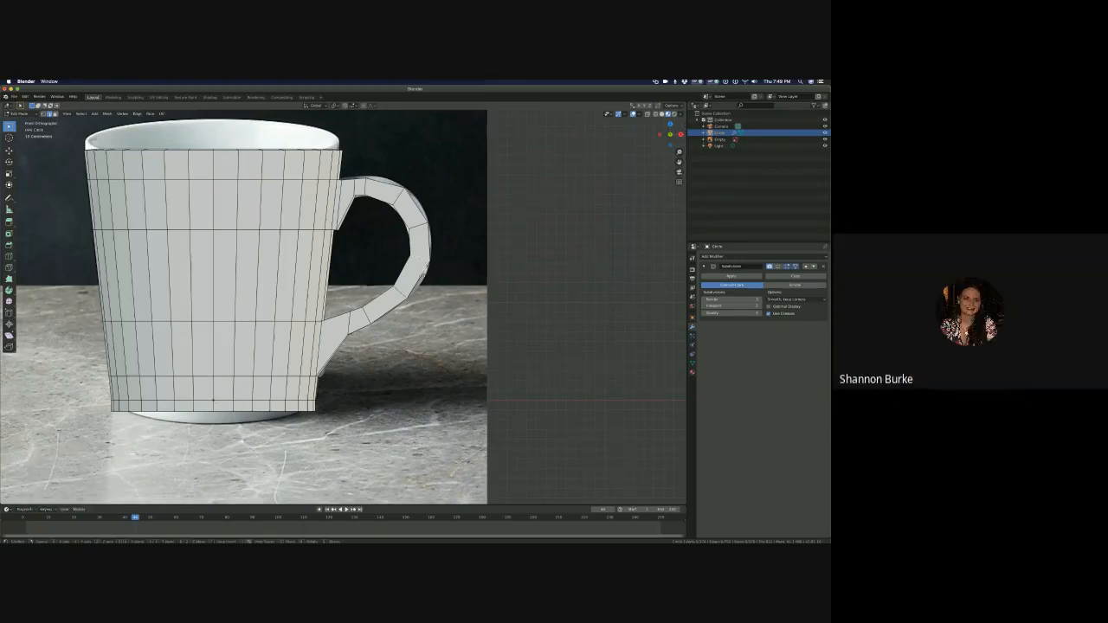
key("Return")
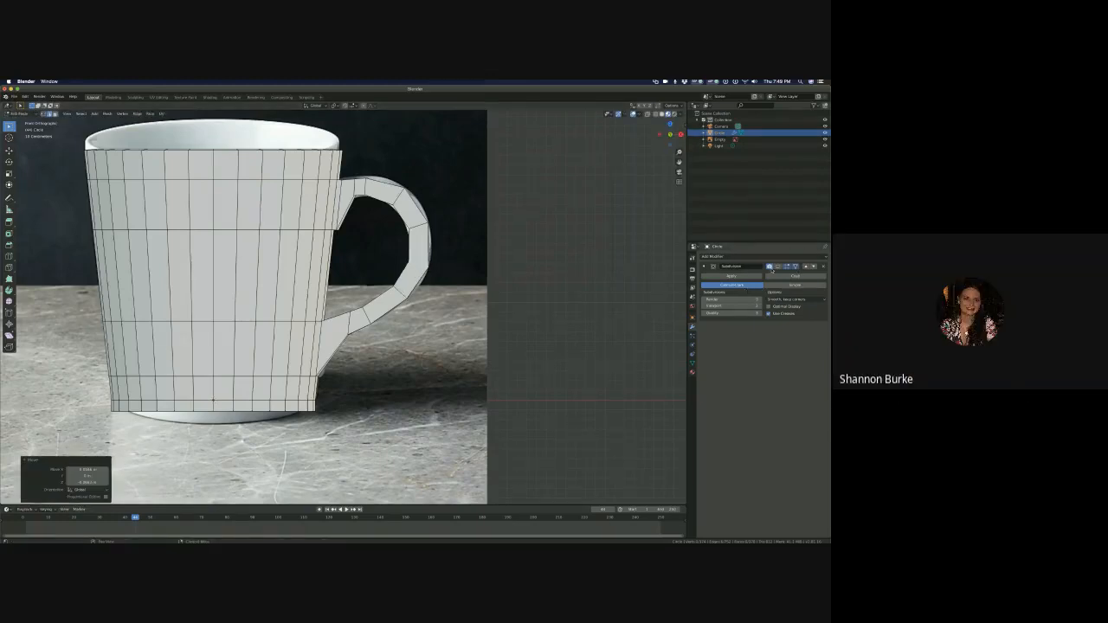
- Show the Subdivision modifier's smoothing in edit mode and shift the handle's upper bend edge loop to fit the reference
left_click(778, 266)
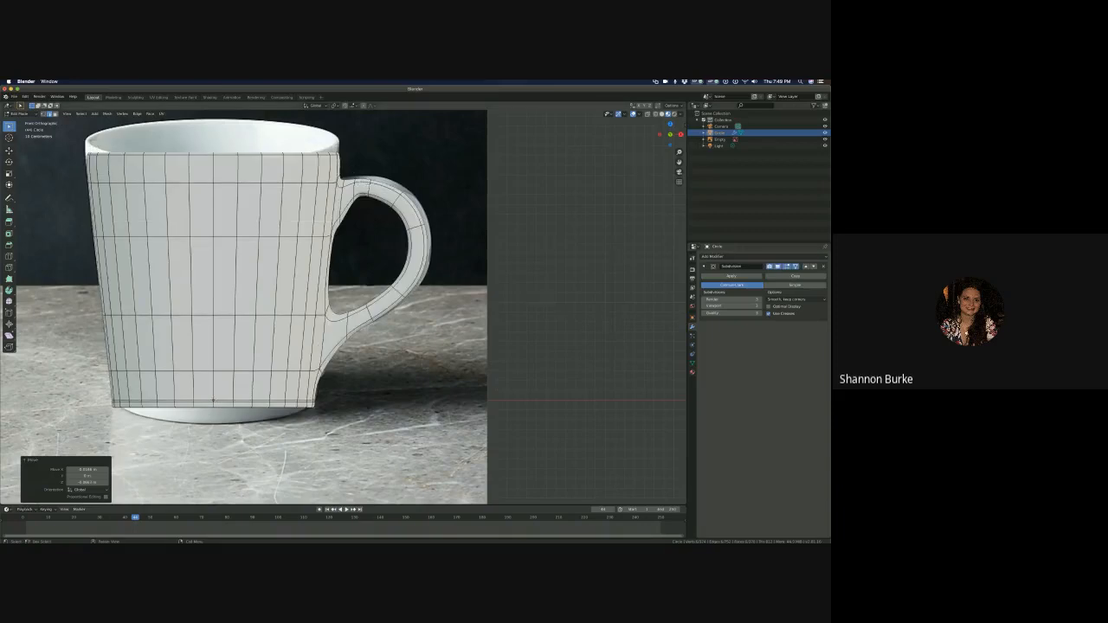
key("alt+a")
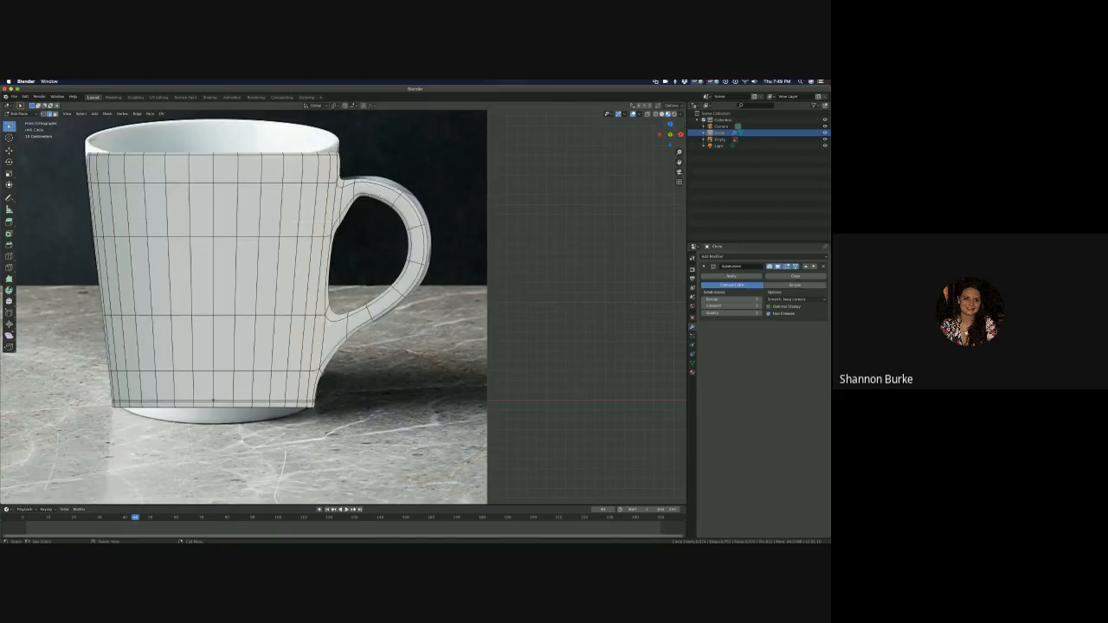
key("g")
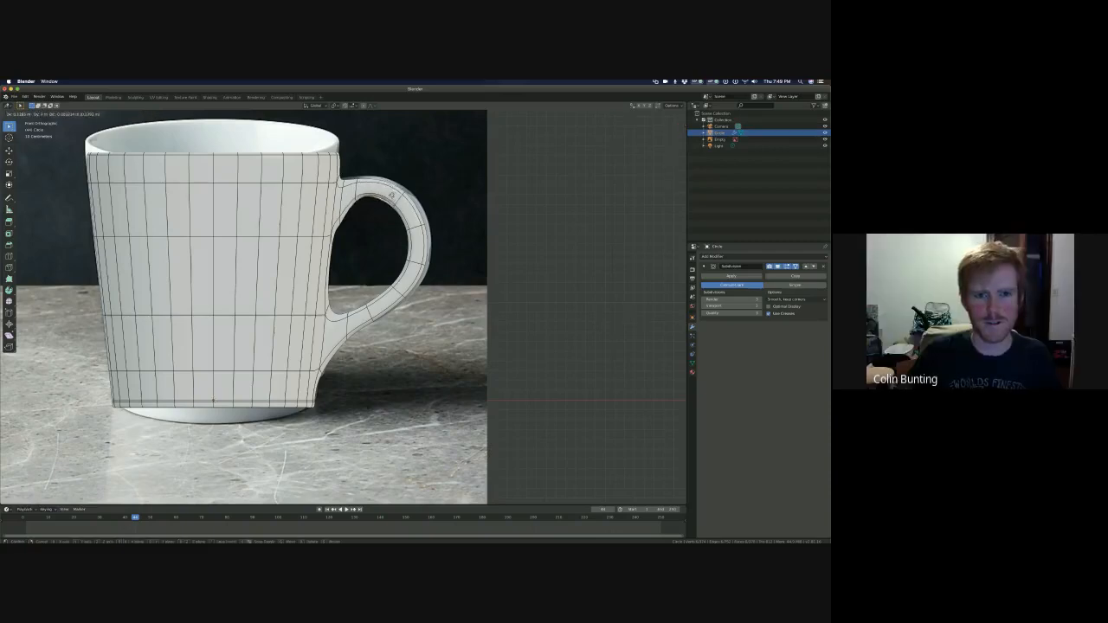
left_click(391, 196)
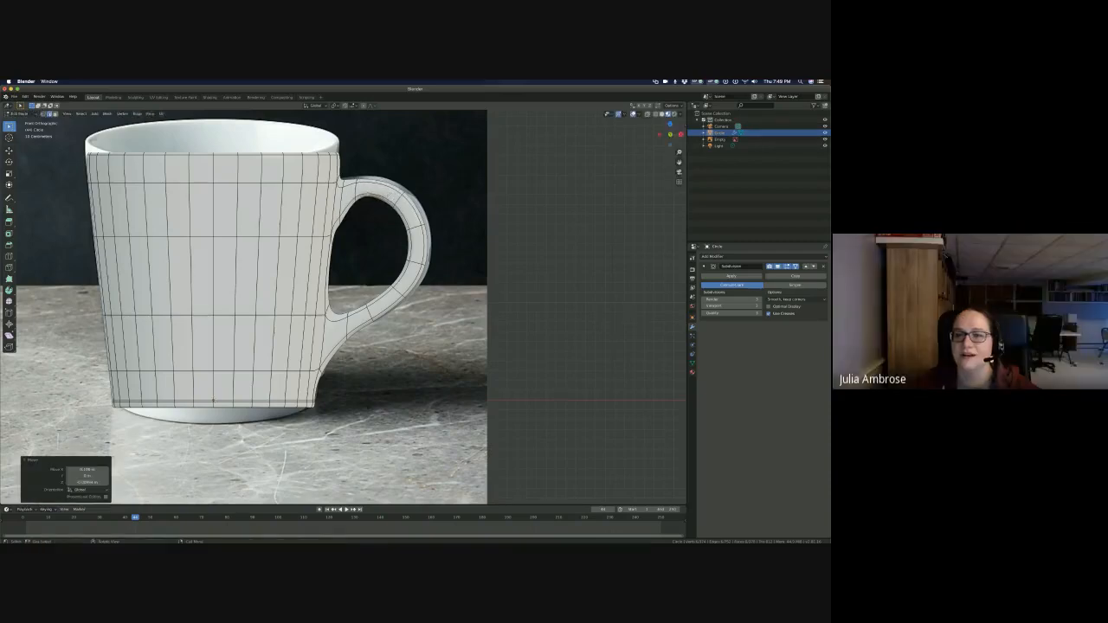
middle_click_drag(374, 198, 433, 241)
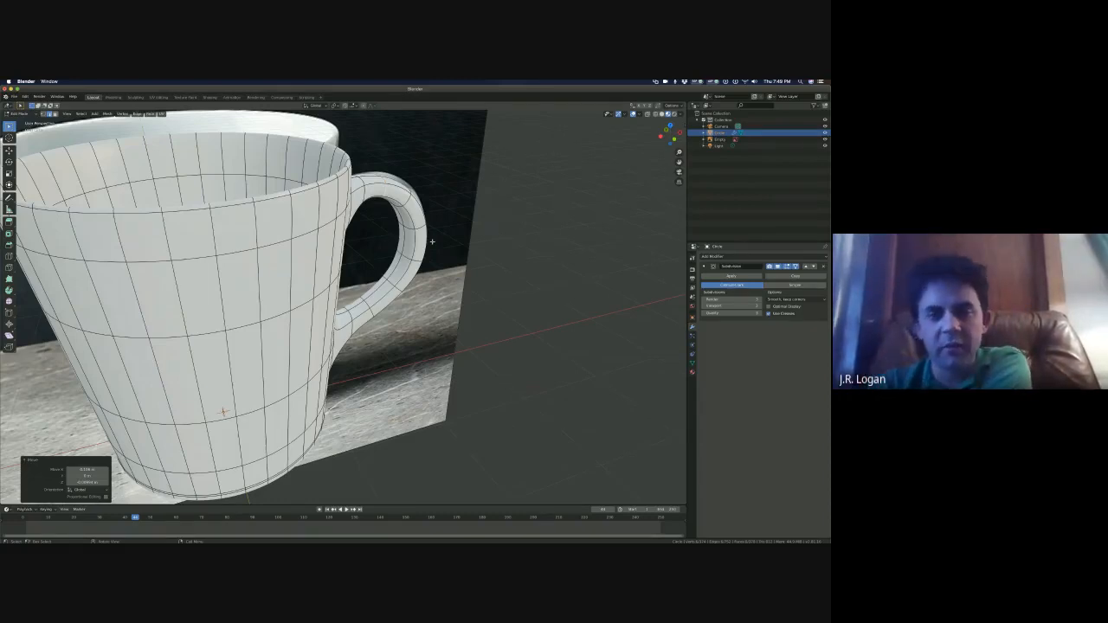
scroll(321, 267, "down", 2)
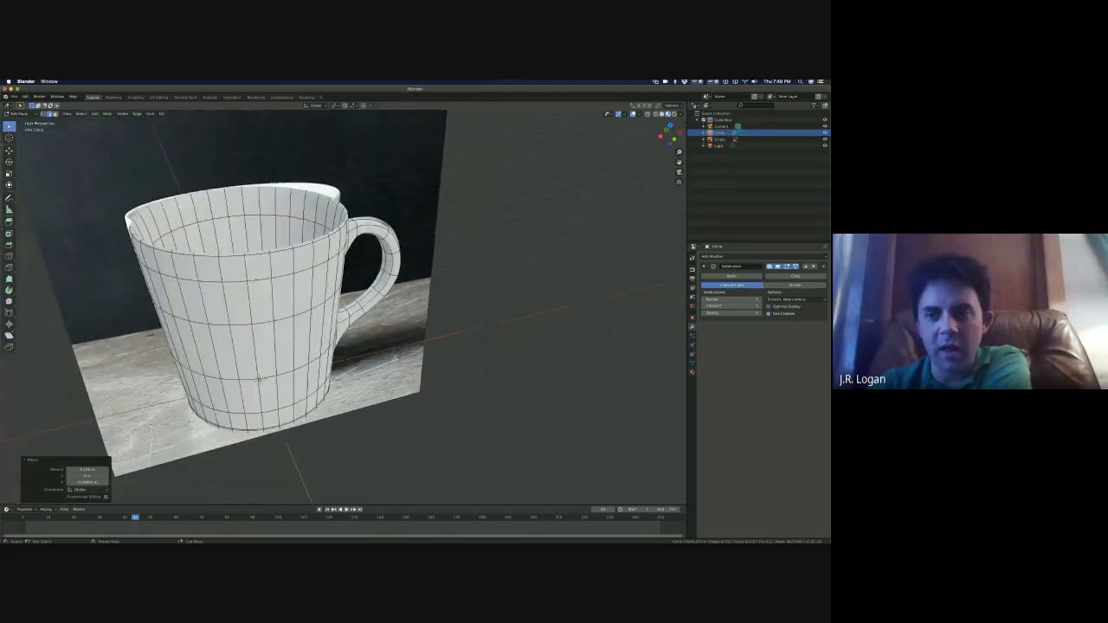
middle_click_drag(326, 285, 322, 282)
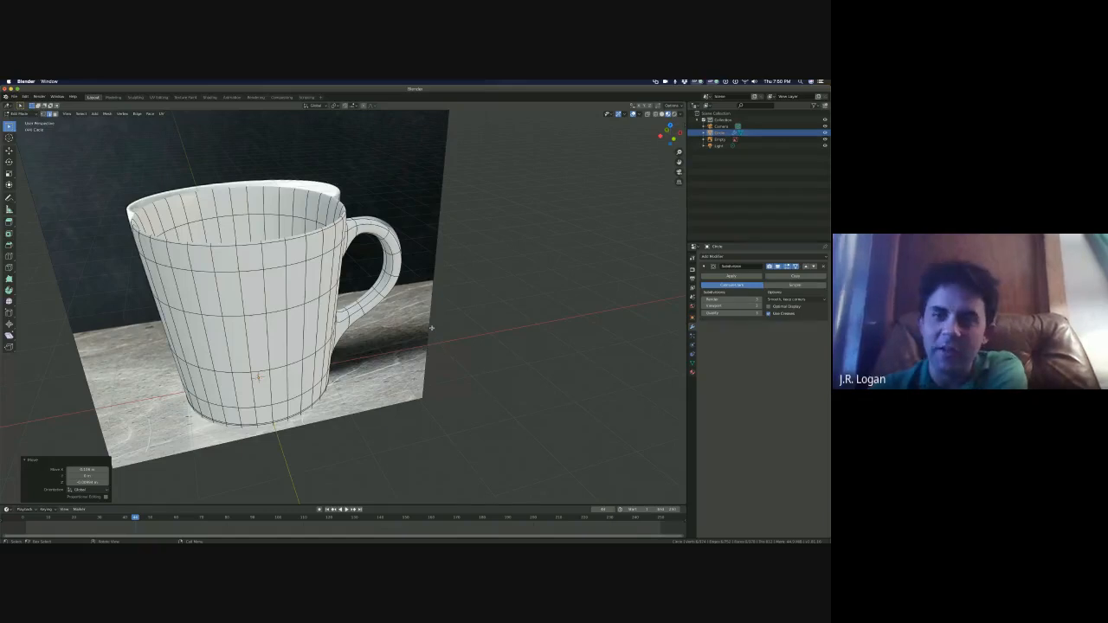
middle_click_drag(453, 349, 488, 346)
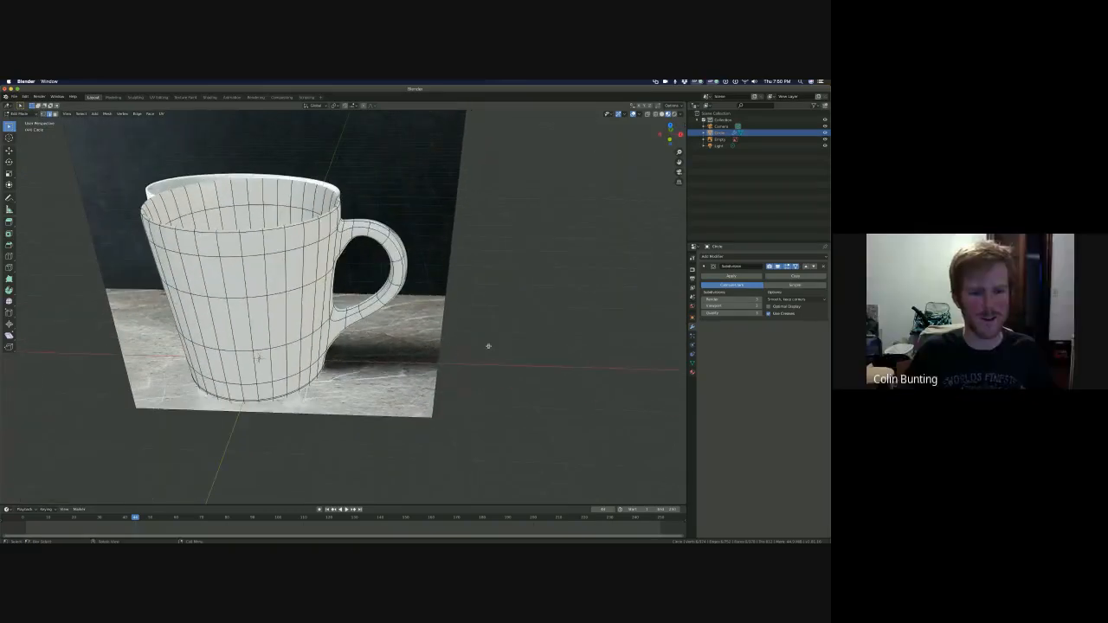
- Hide the reference photo empty in the viewport so only the mug model remains in view
middle_click_drag(381, 346, 384, 341)
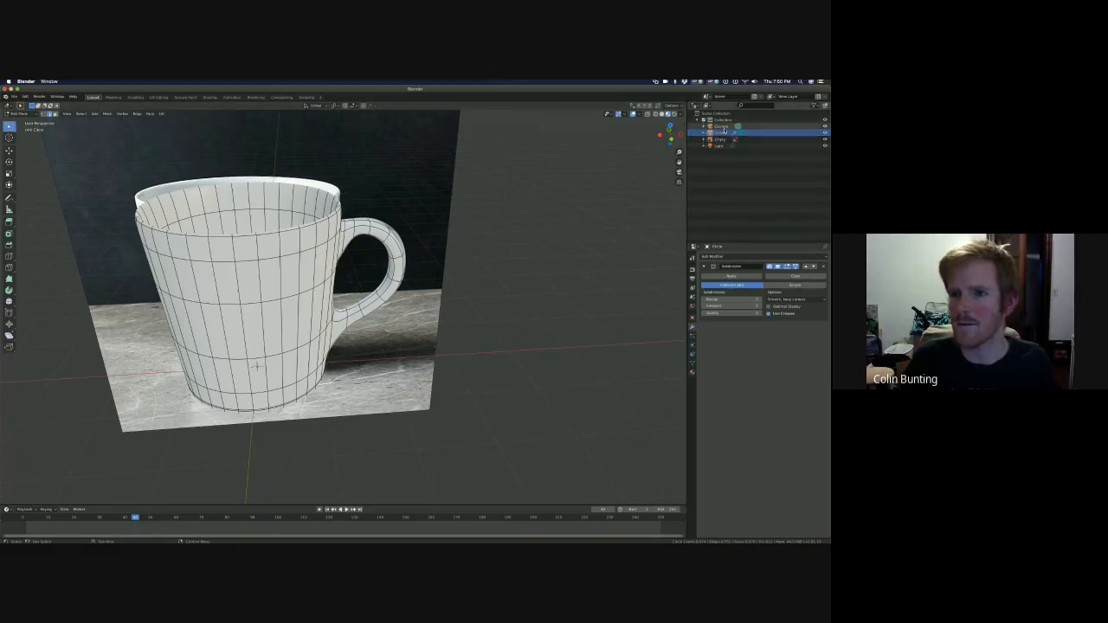
left_click(824, 138)
left_click(824, 138)
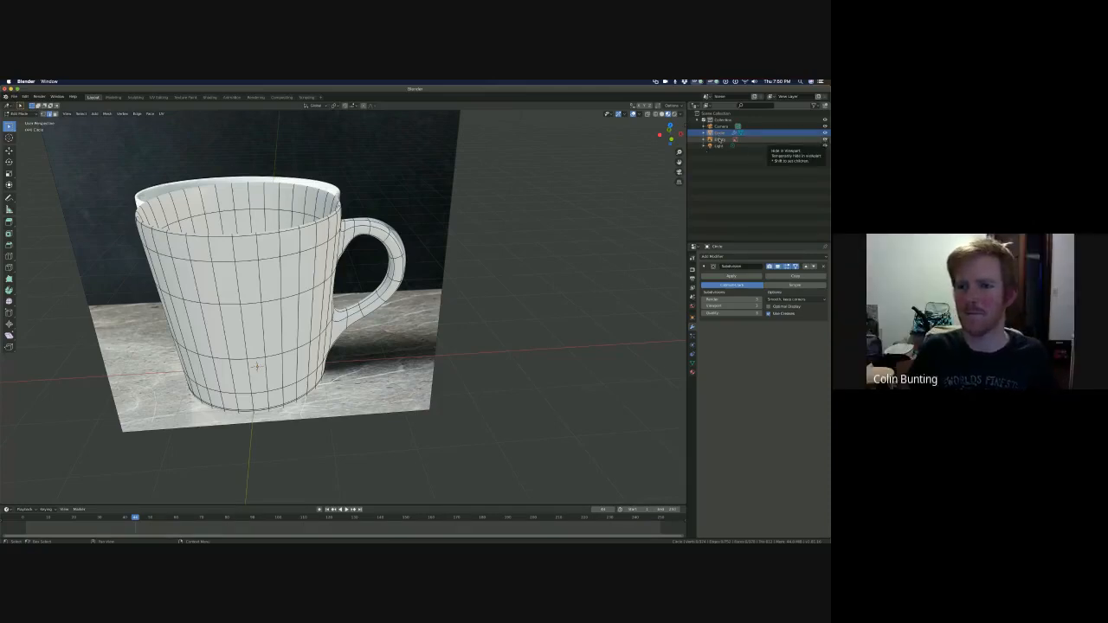
left_click(718, 139)
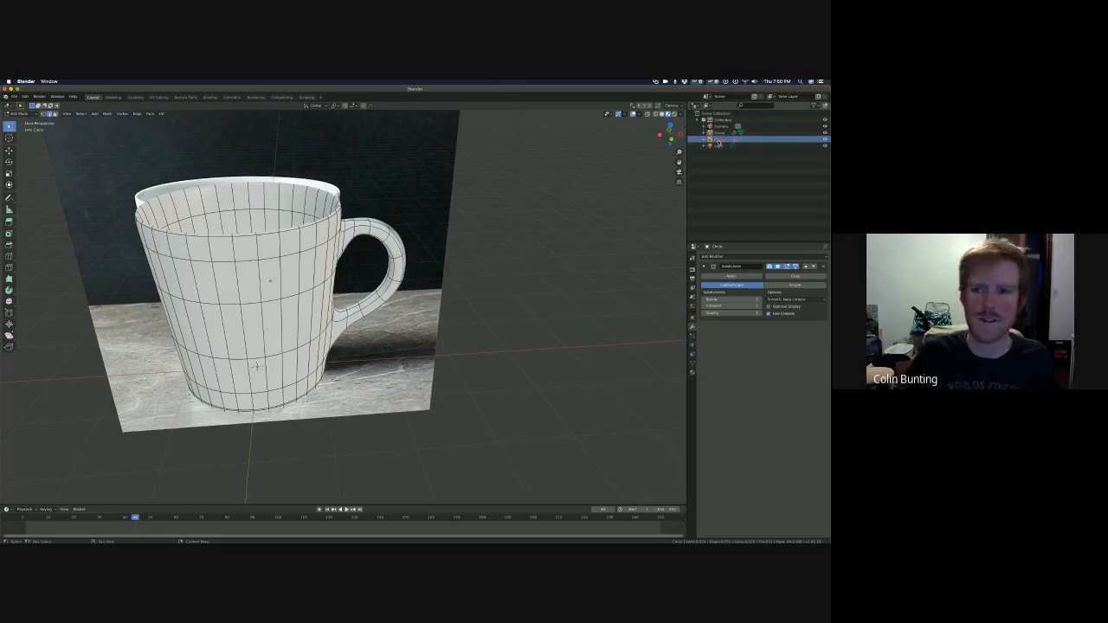
left_click(720, 126)
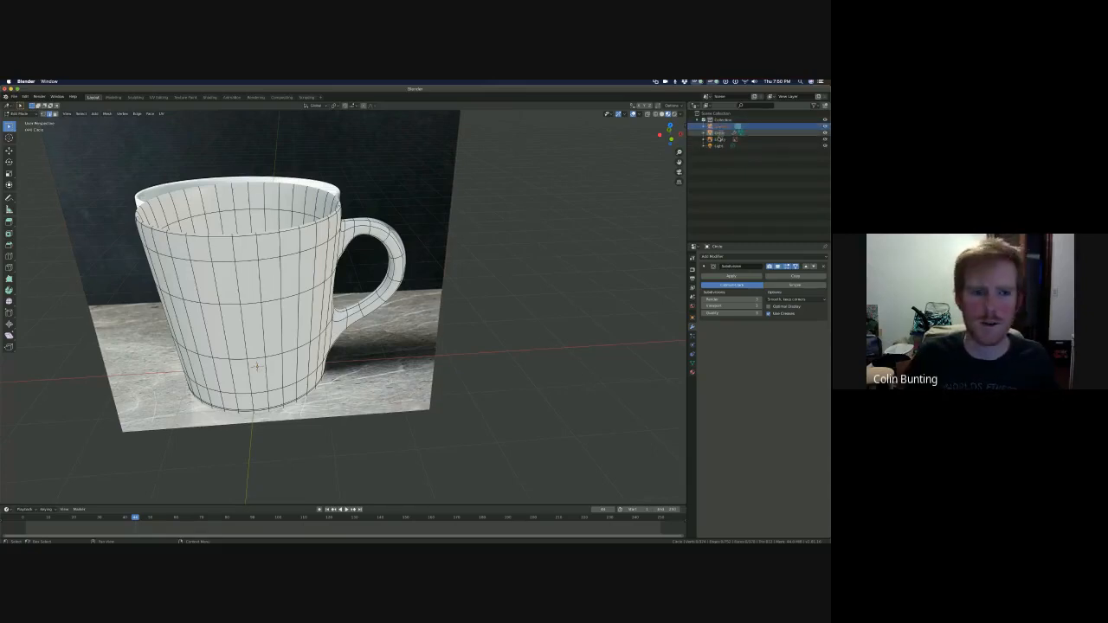
left_click(719, 132)
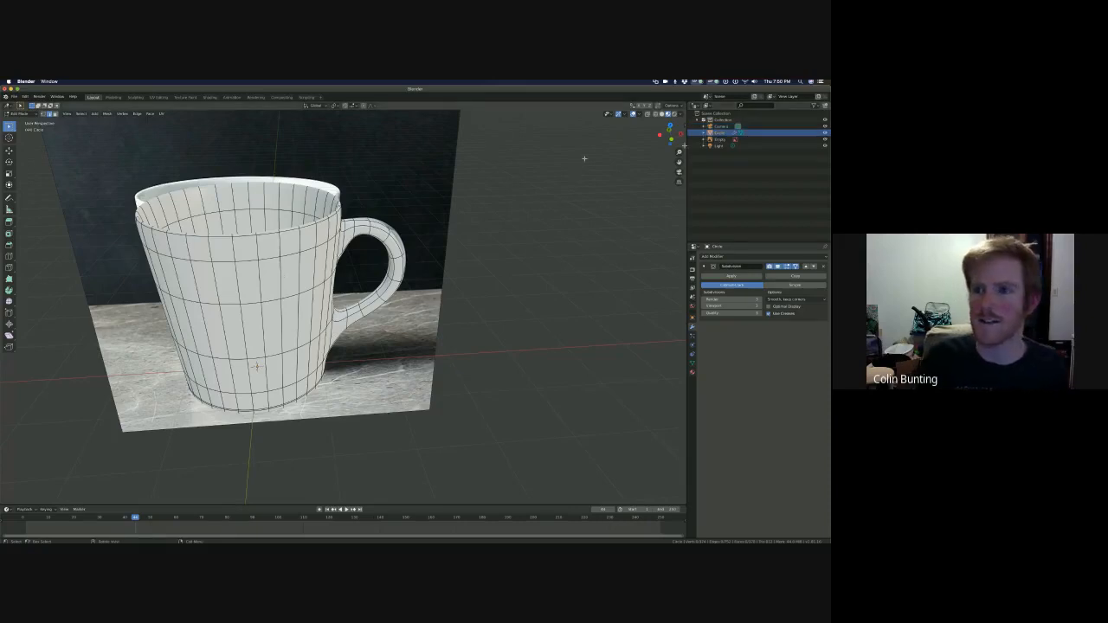
left_click(719, 138)
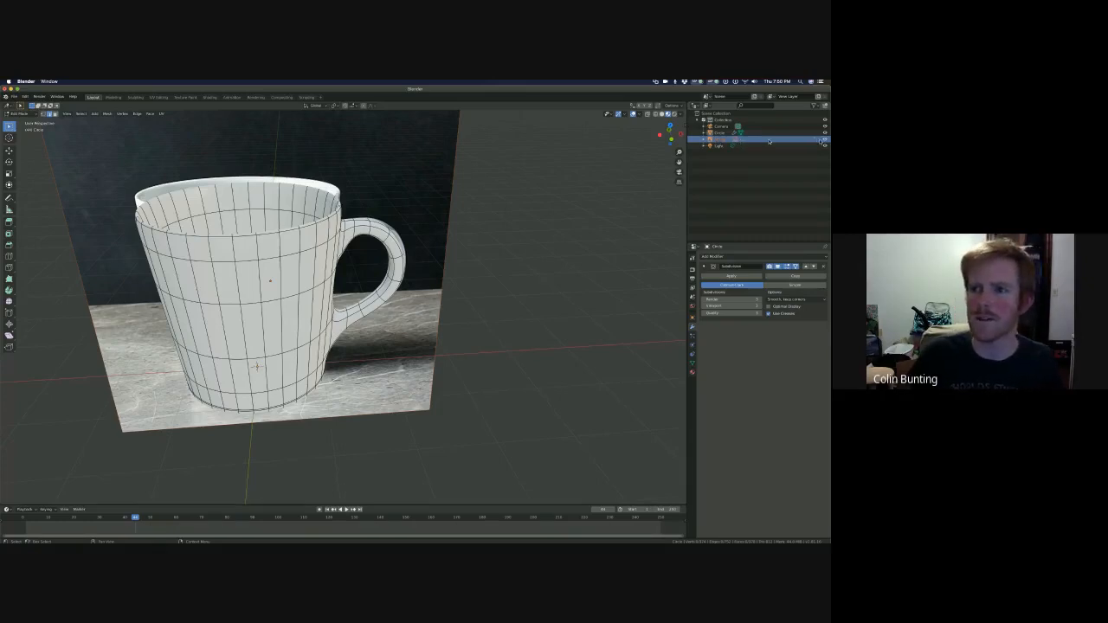
left_click(825, 140)
- Leave edit mode on the mug, select the scene camera and look through it
scroll(675, 248, "down", 4)
scroll(675, 248, "up", 2)
scroll(376, 346, "down", 1)
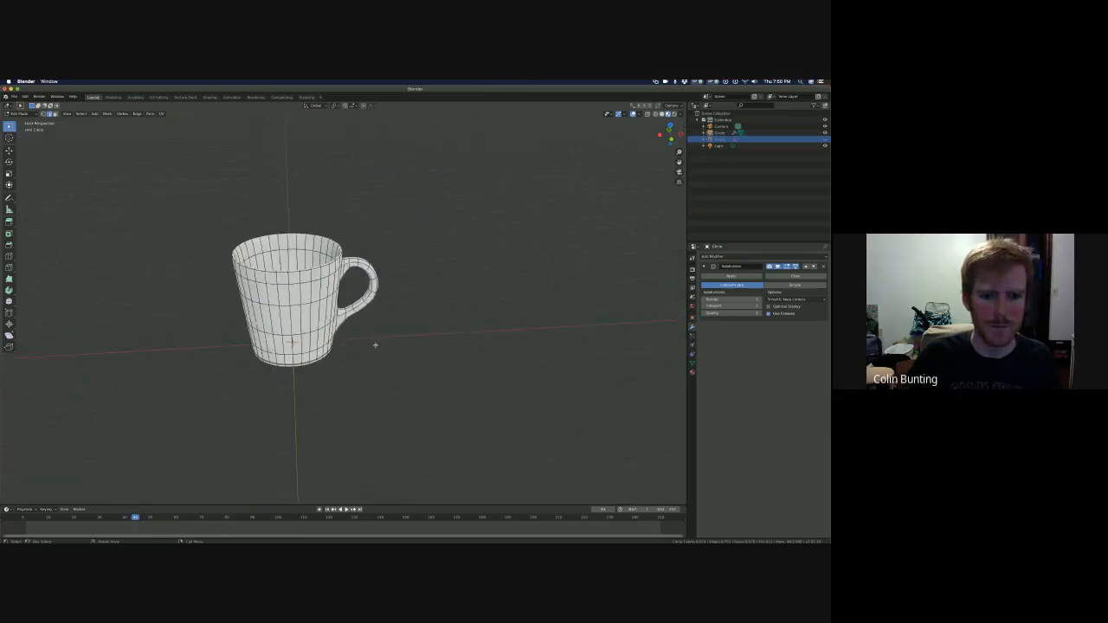
scroll(376, 346, "down", 3)
mouse_move(380, 345)
middle_mouse_down()
mouse_move(329, 349)
mouse_move(424, 329)
mouse_move(384, 355)
mouse_move(359, 347)
mouse_move(367, 341)
middle_mouse_up()
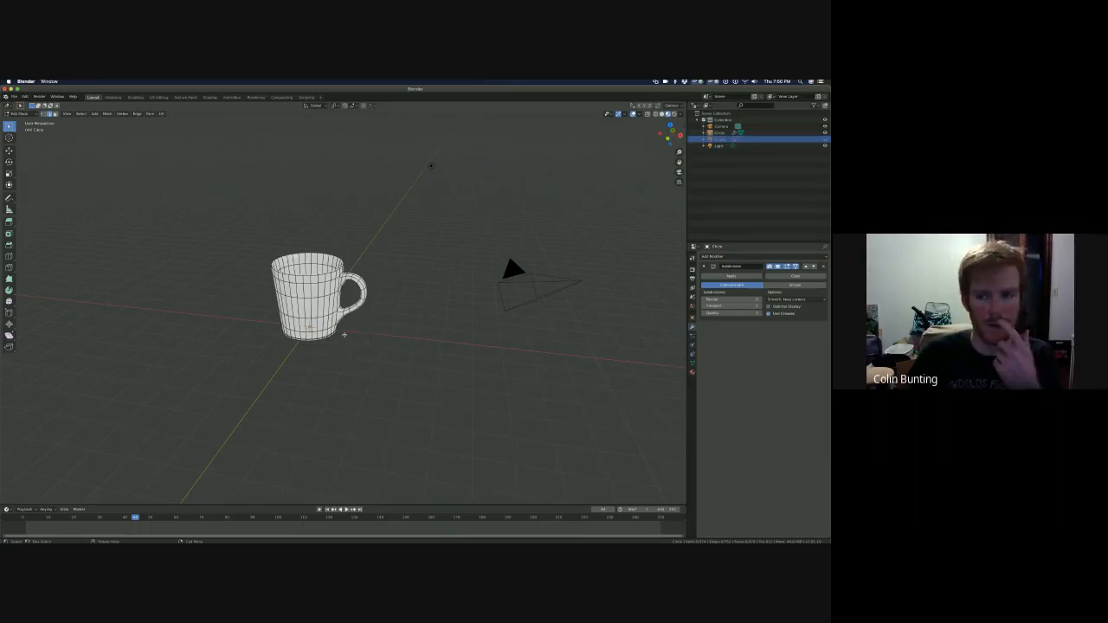
middle_click_drag(345, 330, 634, 247)
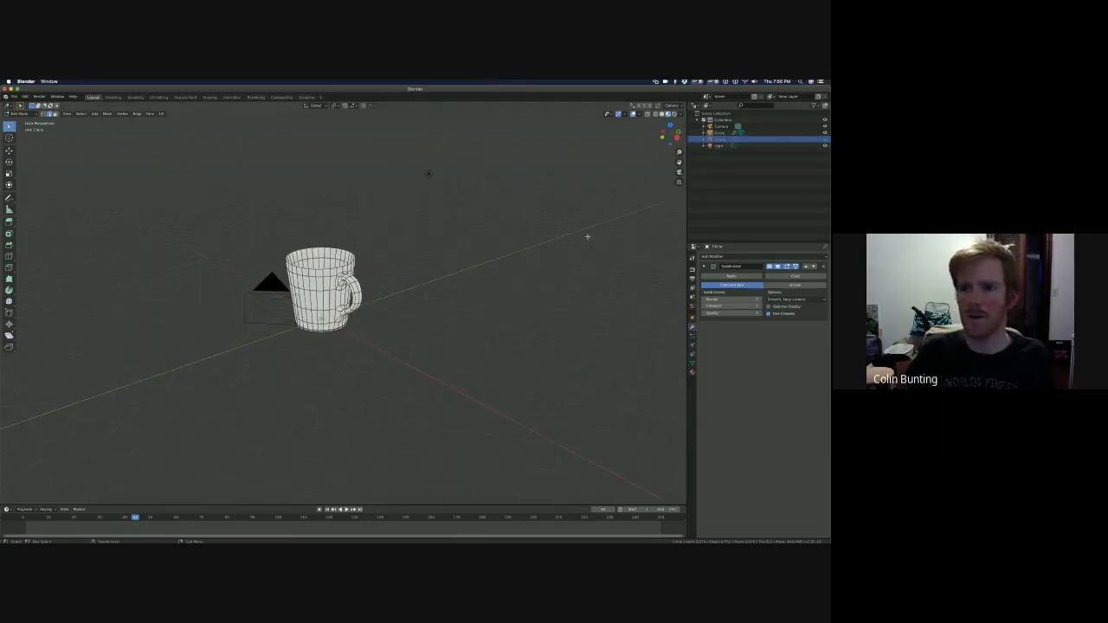
left_click(721, 128)
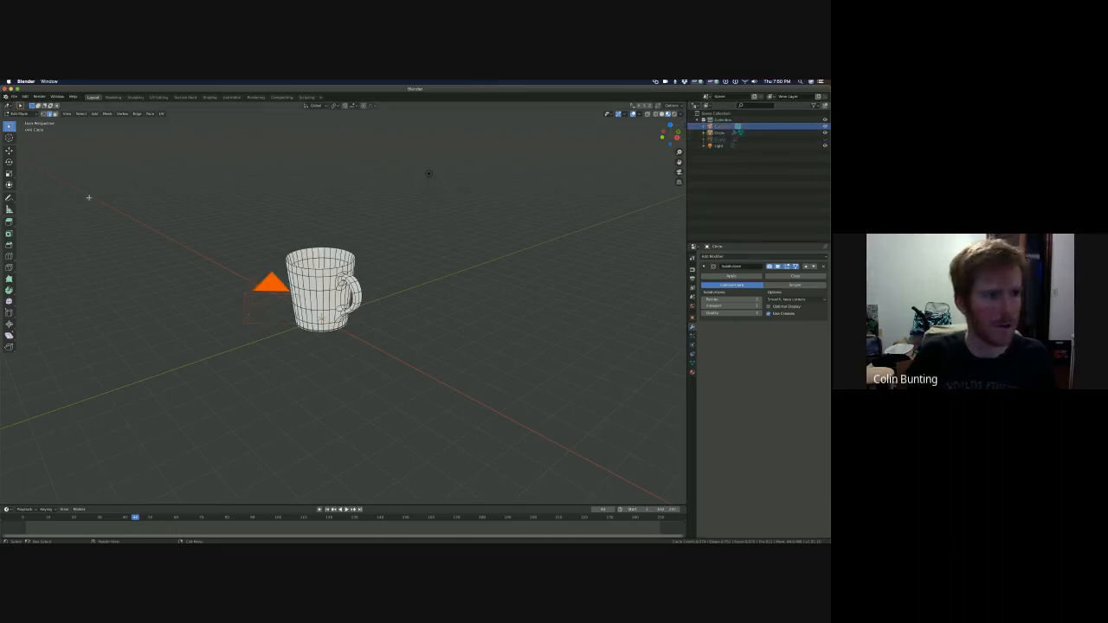
key("Tab")
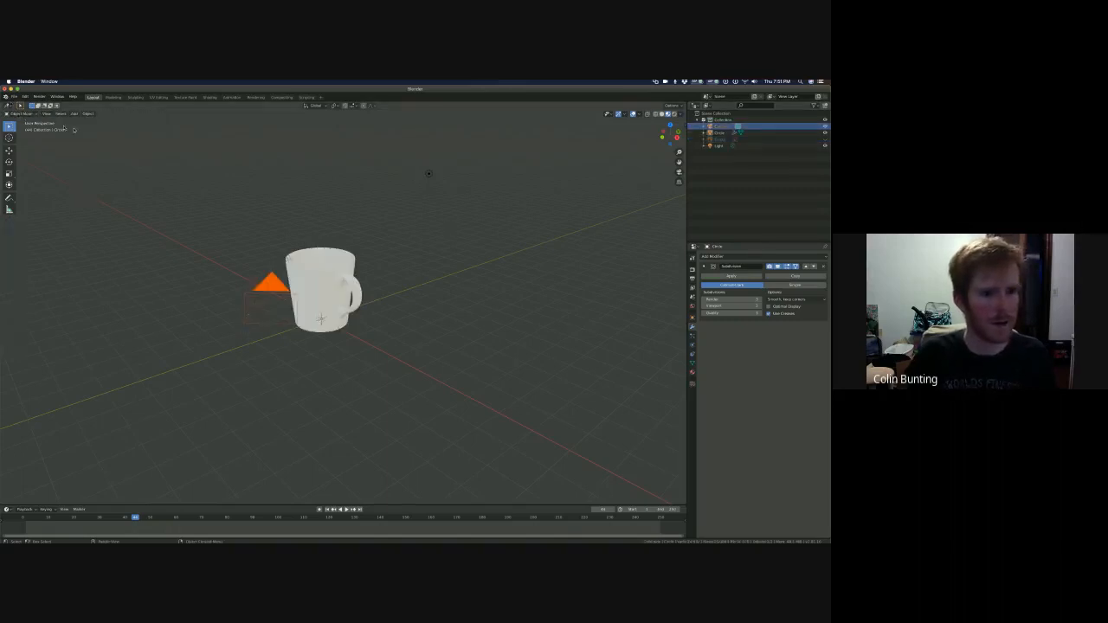
left_click(265, 309)
left_click(265, 309)
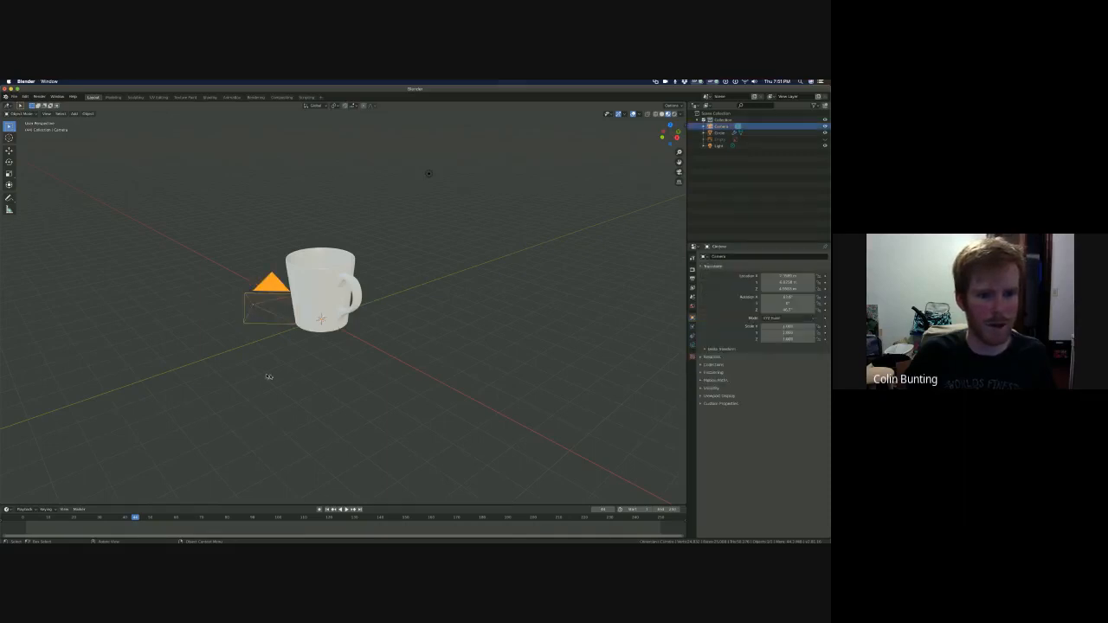
middle_click_drag(354, 341, 343, 346)
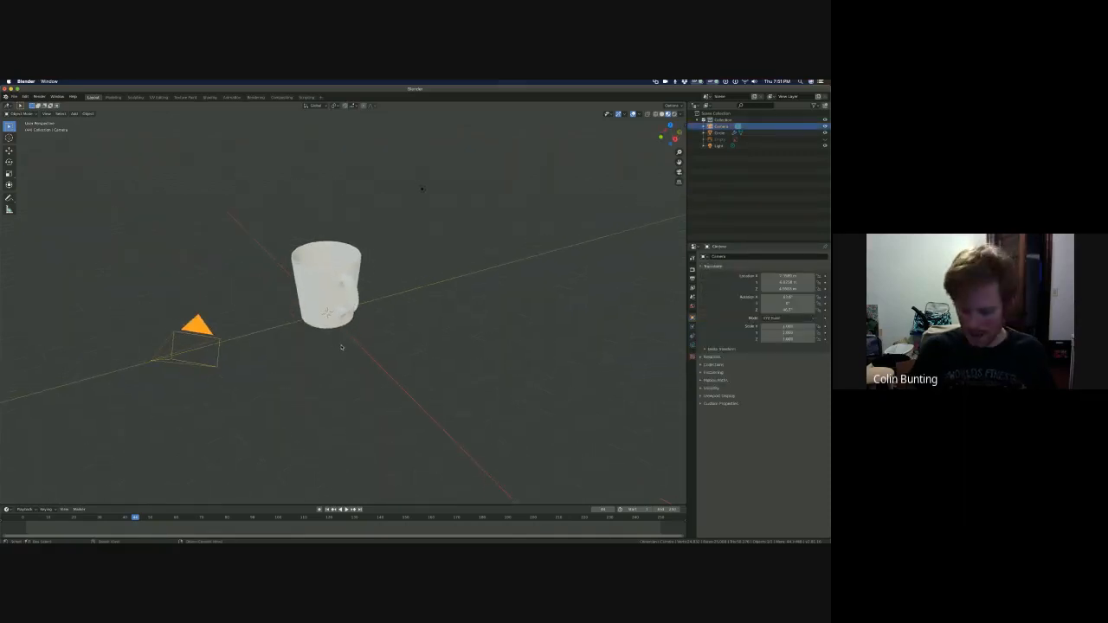
key("KP_0")
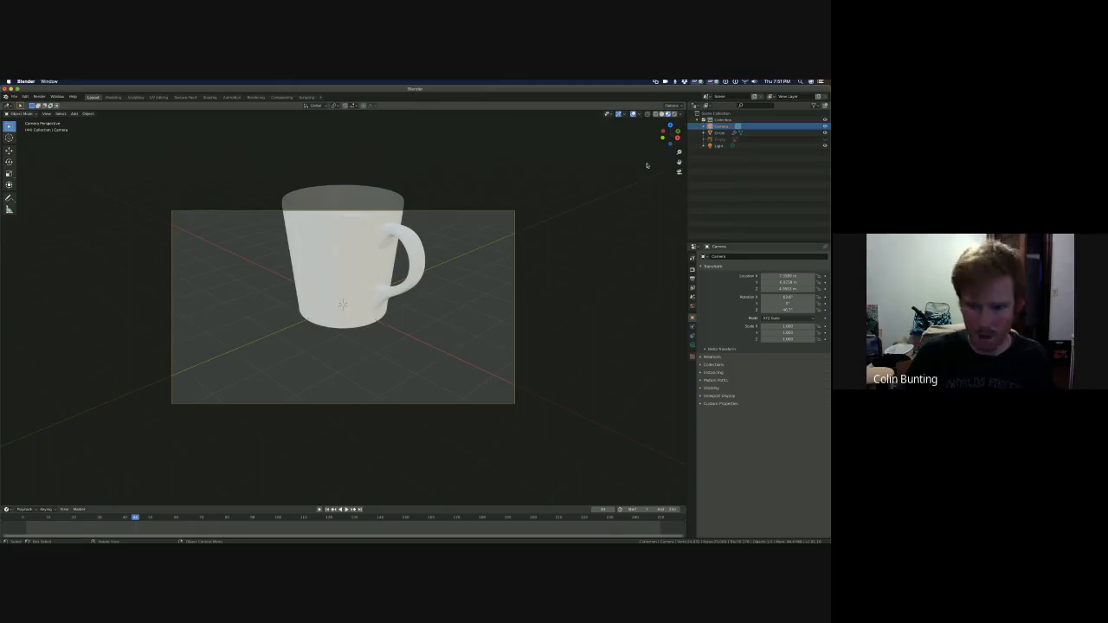
- Turn on Lock Camera to View so that navigating the viewport moves the camera
key("n")
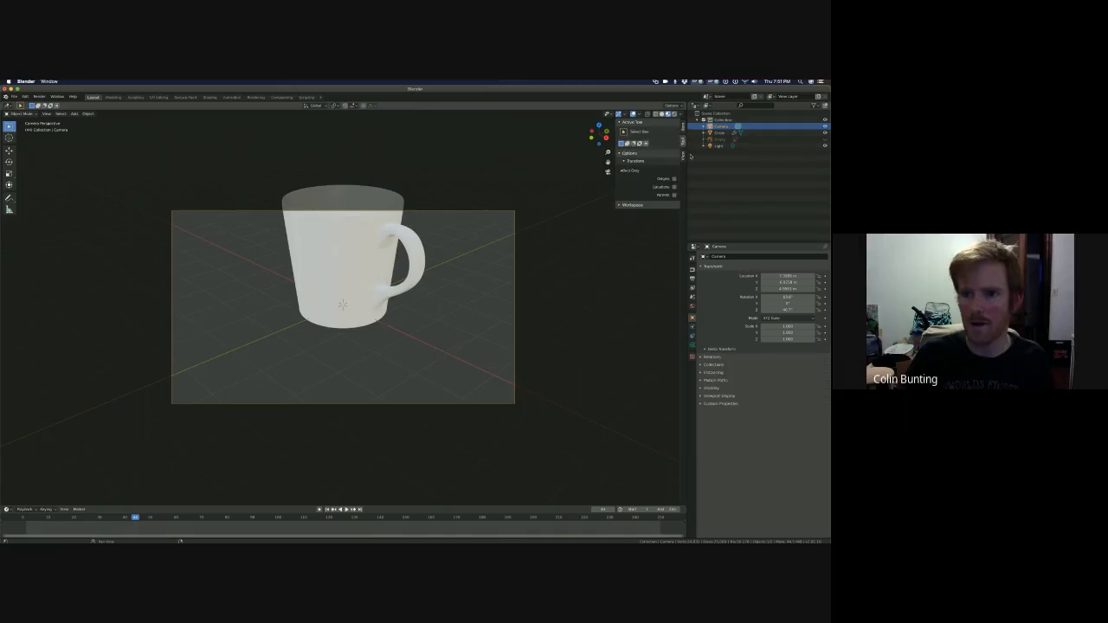
left_click(682, 156)
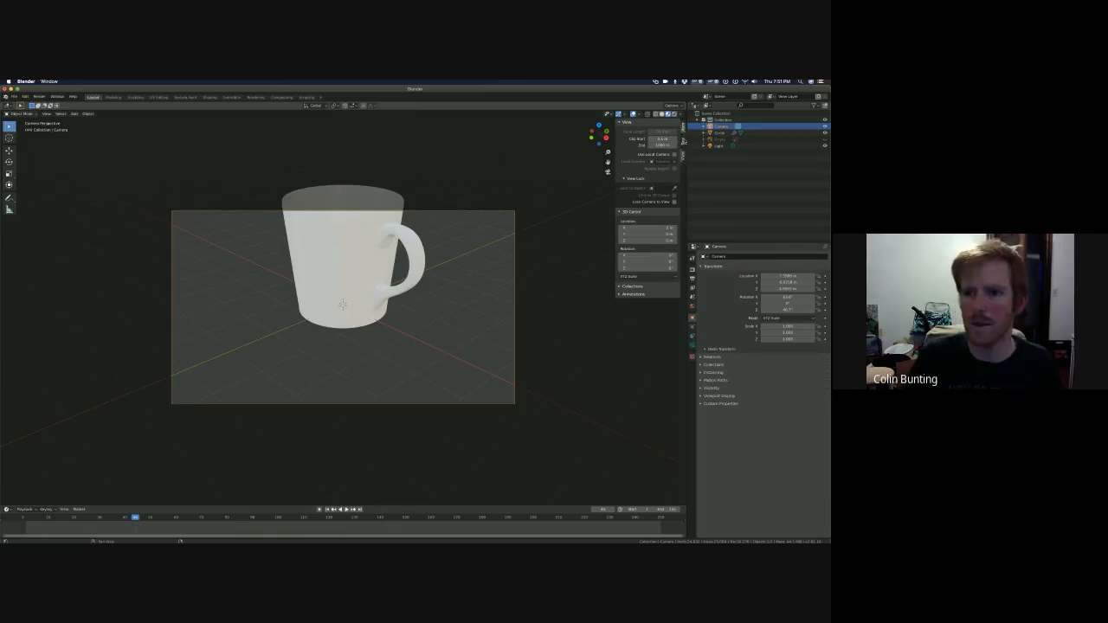
left_click(683, 140)
left_click(683, 154)
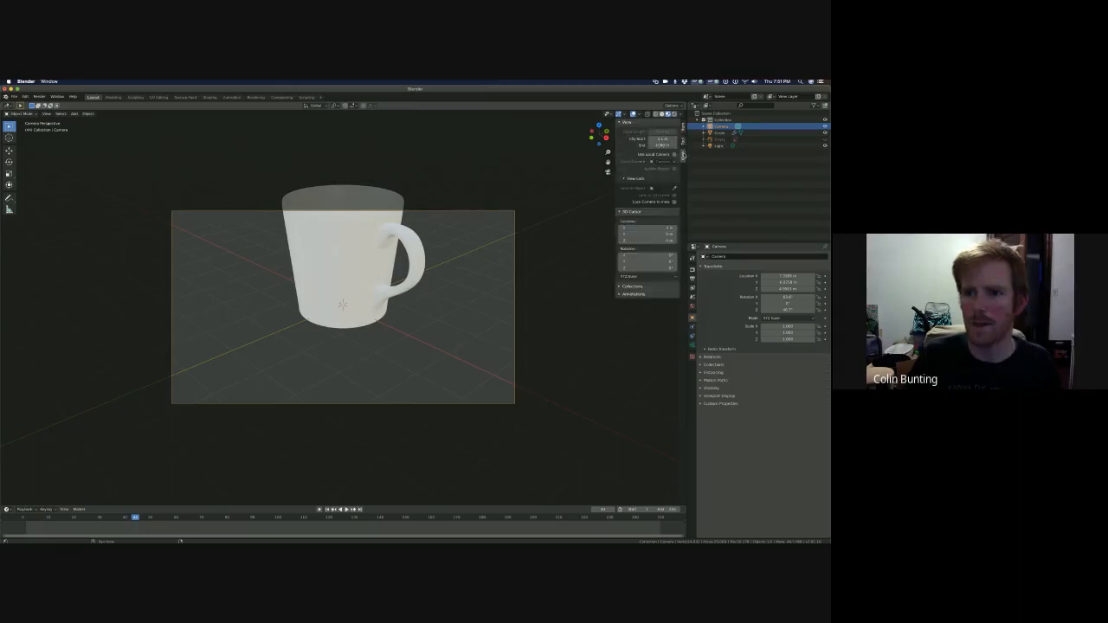
left_click(674, 202)
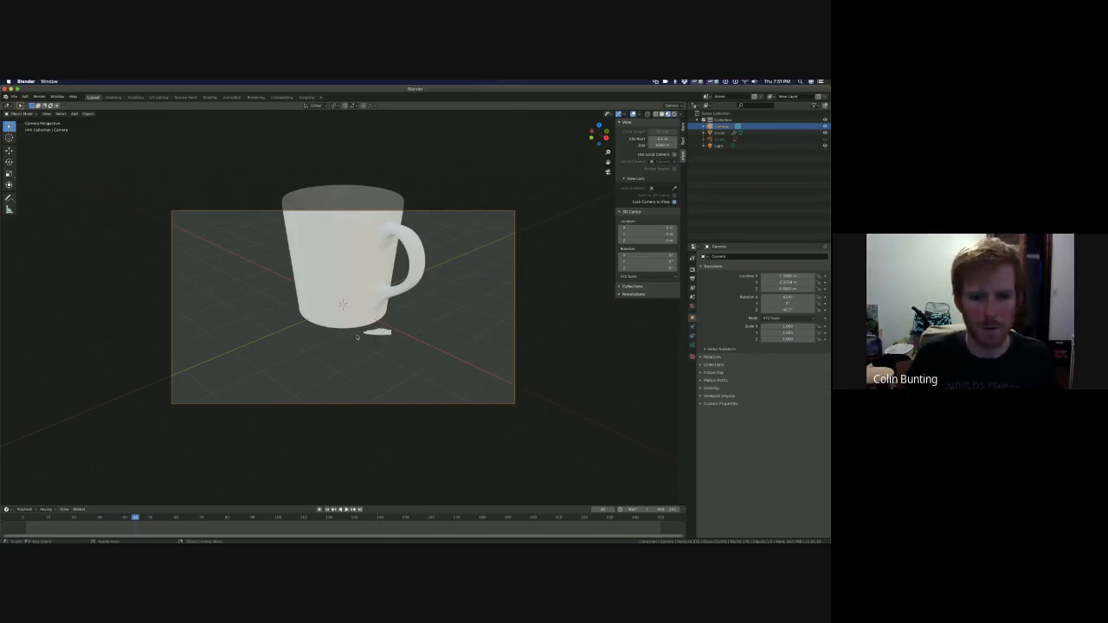
- Reposition the locked camera to fit the whole mug in the frame, seen slightly from above
mouse_move(376, 332)
middle_mouse_down()
mouse_move(415, 329)
mouse_move(363, 338)
mouse_move(397, 332)
mouse_move(374, 322)
middle_mouse_up()
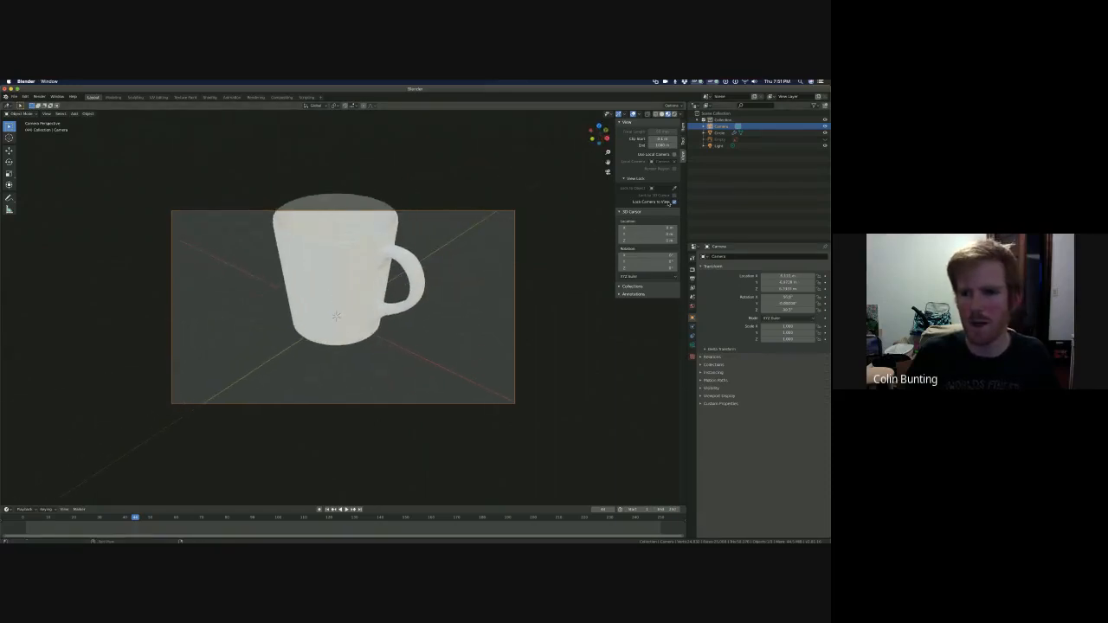
middle_click_drag(533, 254, 359, 315)
key("KP_0")
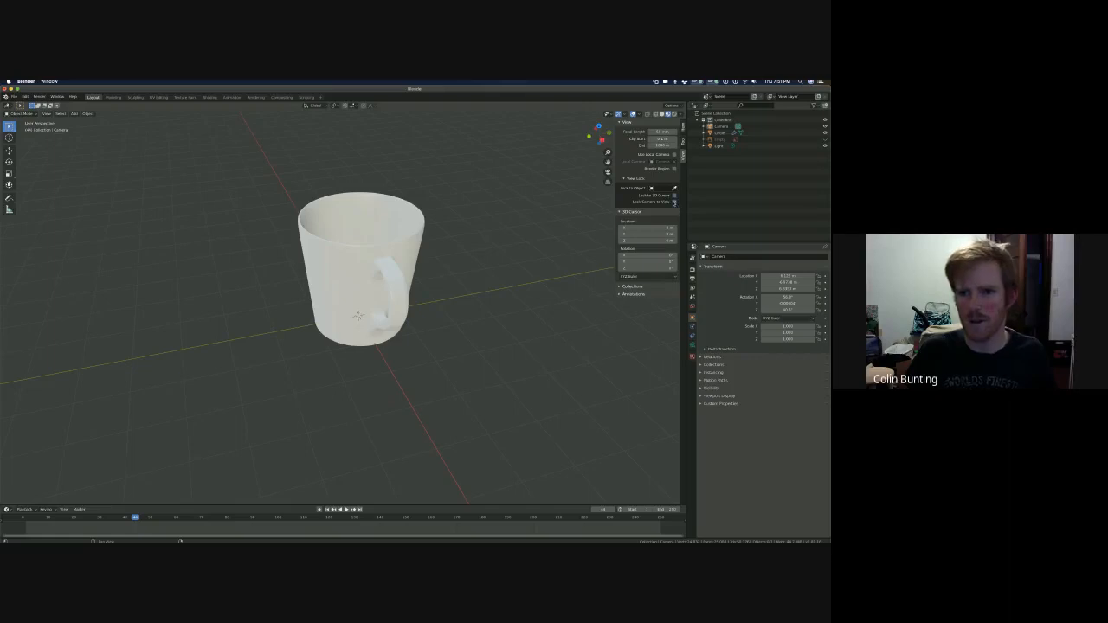
key("KP_0")
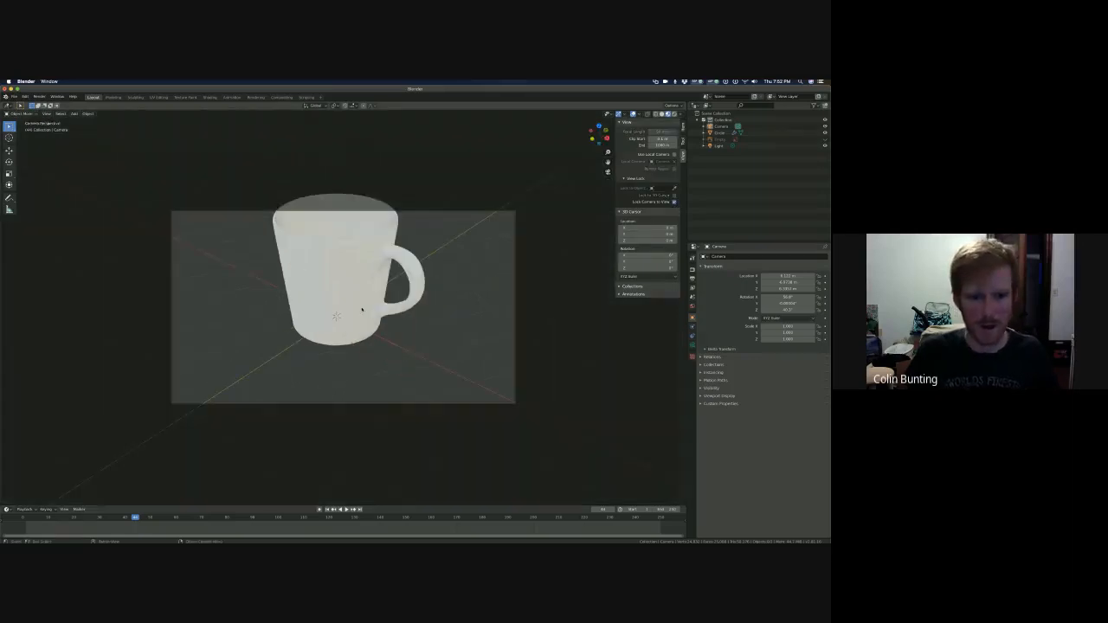
middle_click_drag(375, 303, 477, 294)
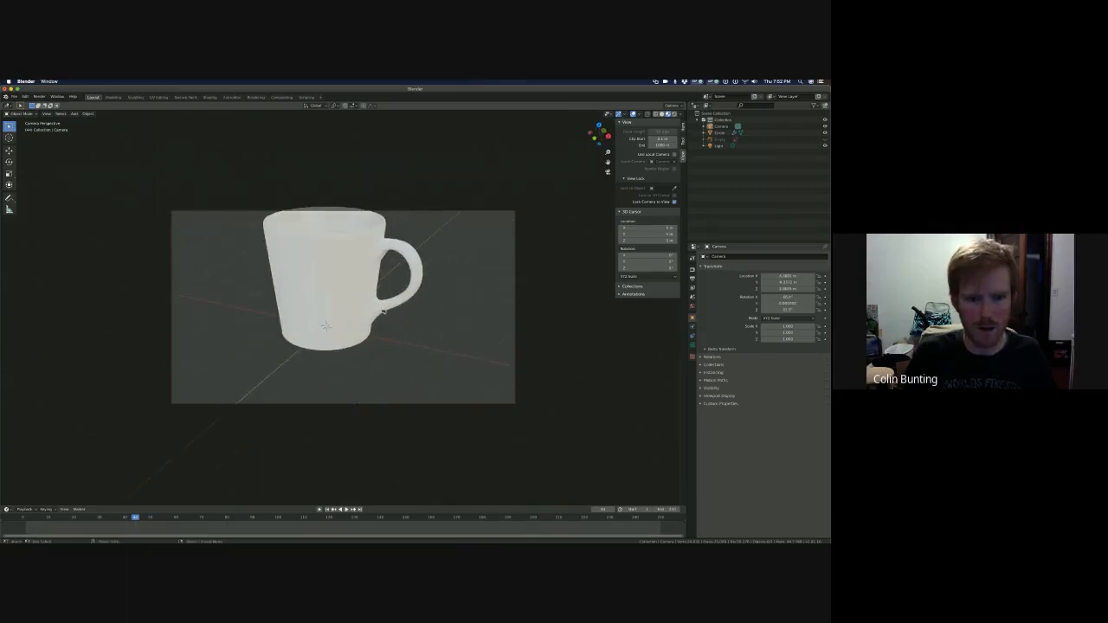
middle_click_drag(318, 293, 343, 332)
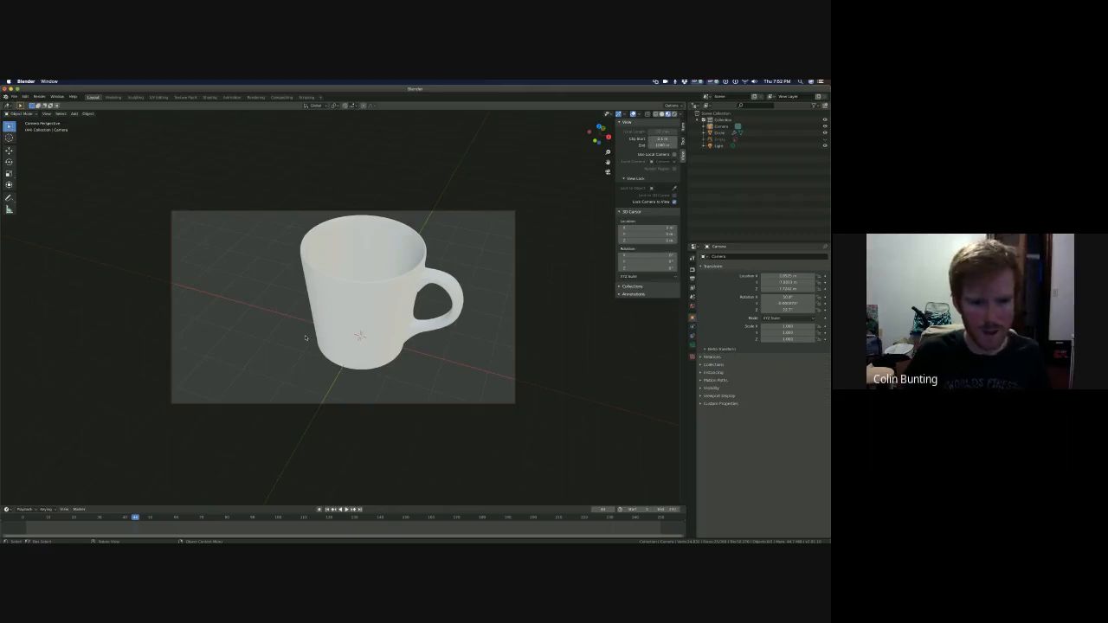
- Switch the viewport to rendered shading and swing the camera around to the mug's opposite side
key("z")
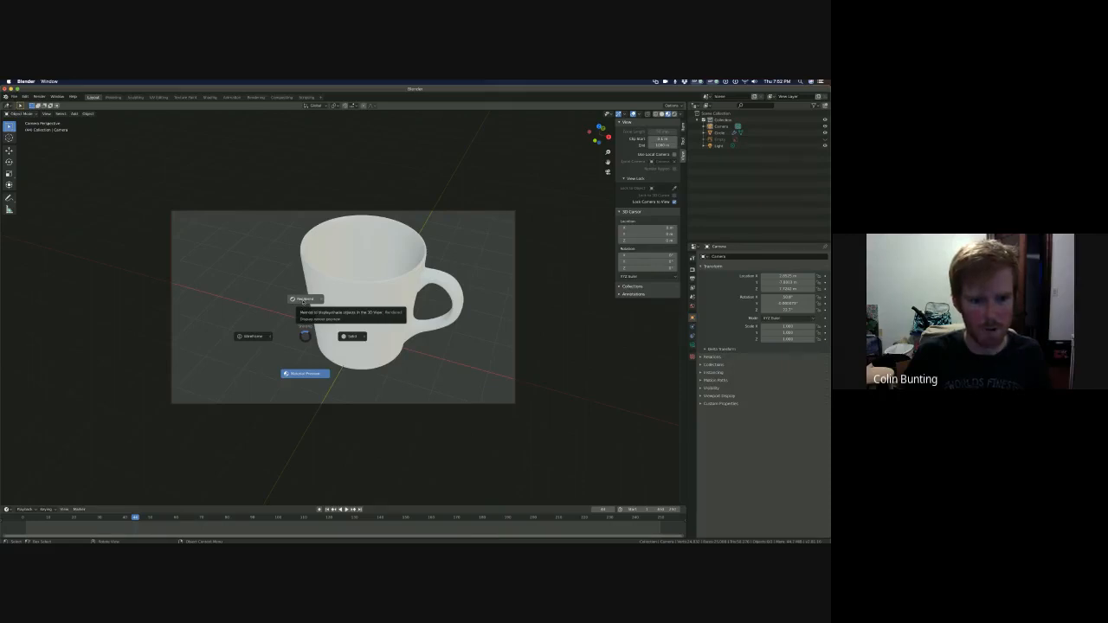
left_click(304, 299)
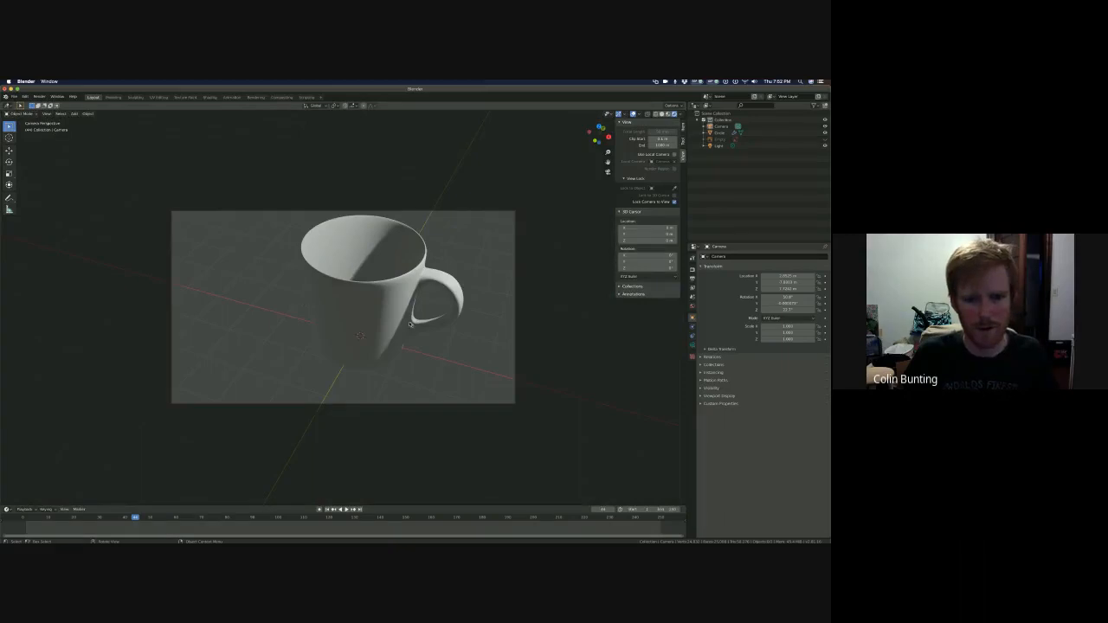
middle_click_drag(410, 324, 308, 323)
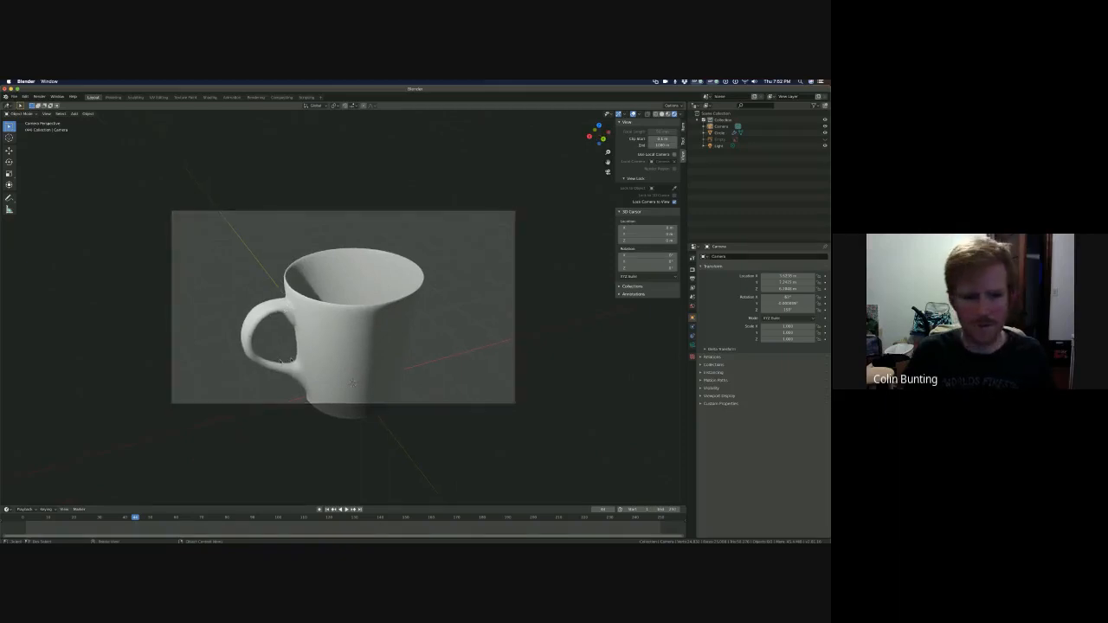
- Apply smooth shading to the mug and bring the whole mug back inside the camera frame
left_click(317, 322)
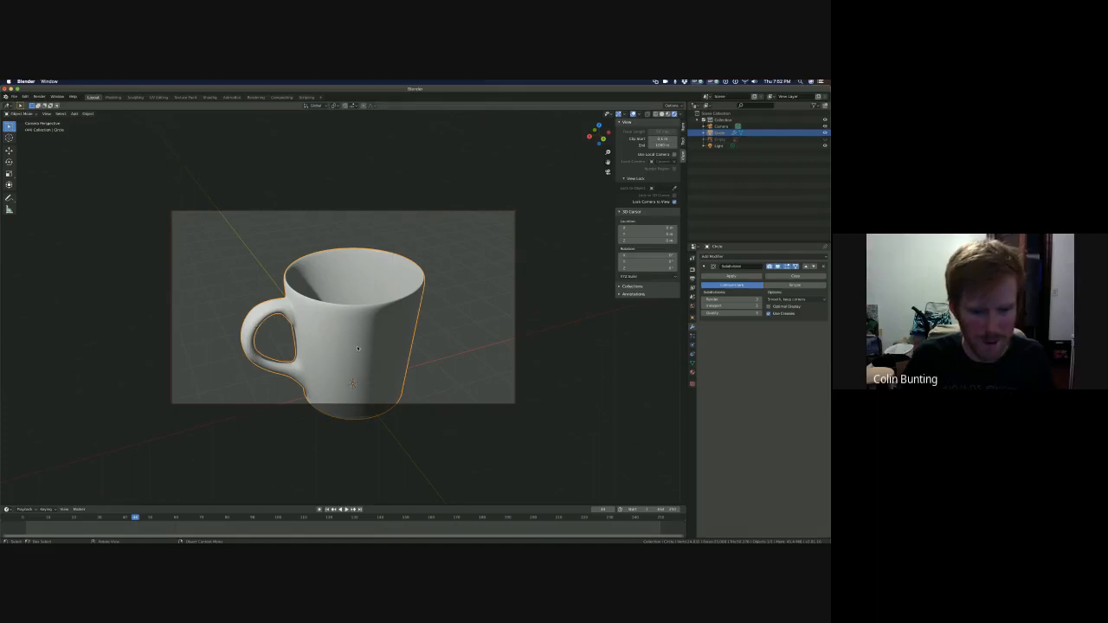
scroll(289, 312, "down", 2)
scroll(289, 312, "up", 4)
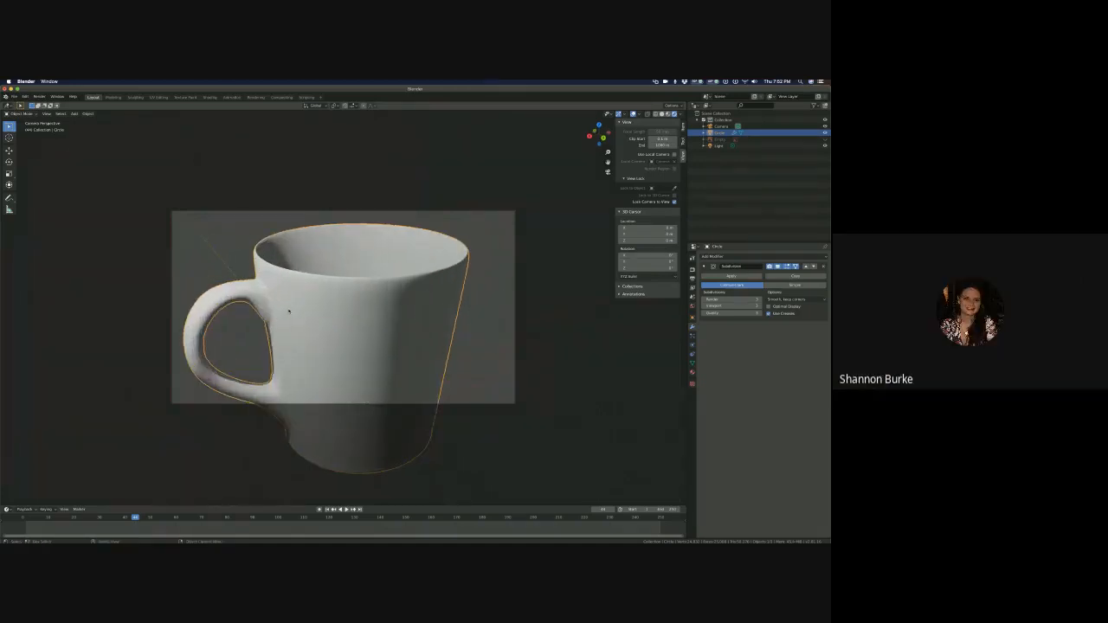
scroll(289, 312, "up", 2)
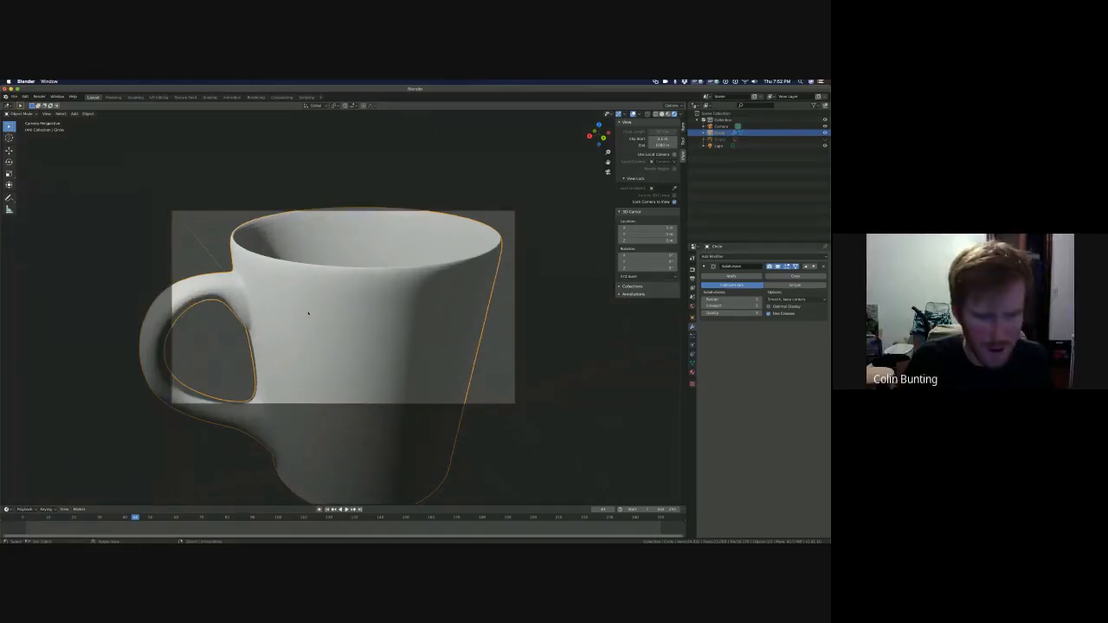
middle_click_drag(308, 313, 329, 307, "shift")
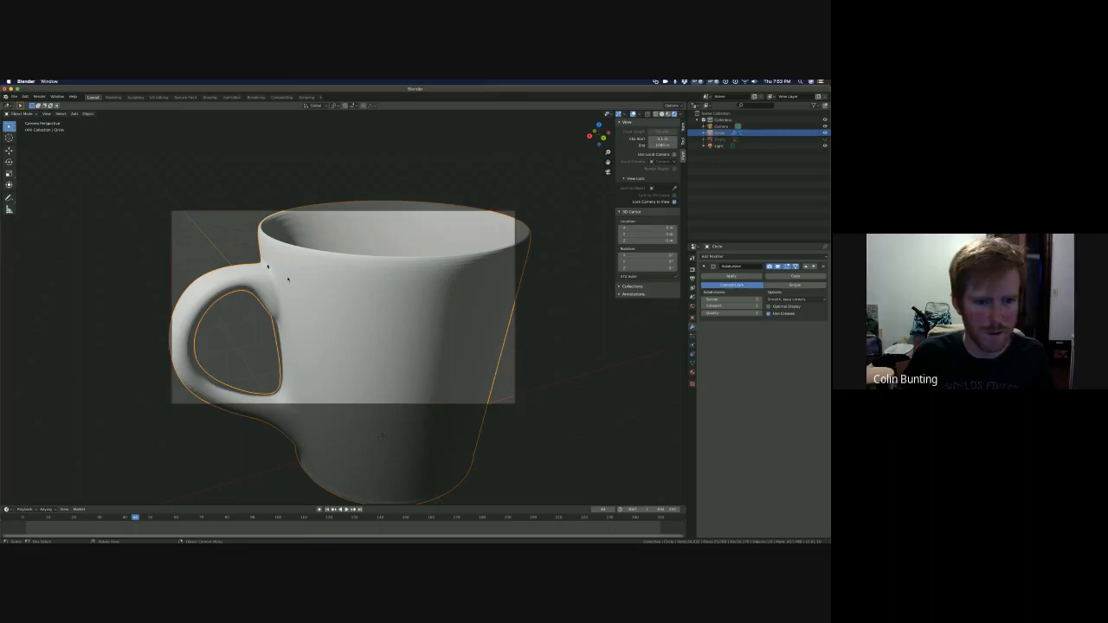
right_click(289, 279)
left_click(315, 305)
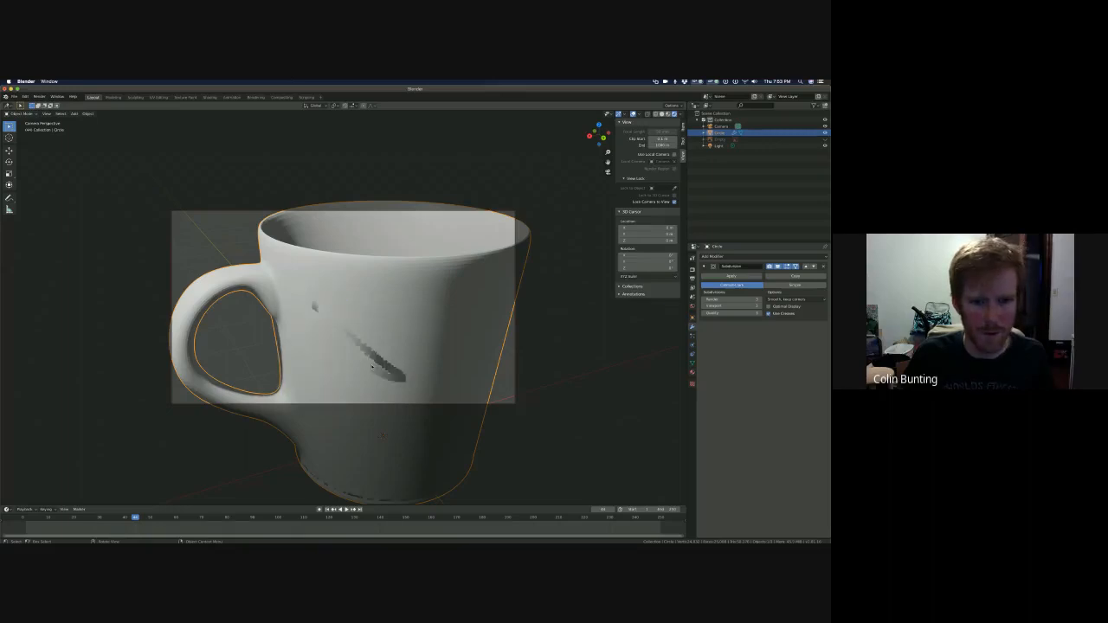
scroll(372, 367, "down", 5)
middle_click_drag(372, 367, 408, 327)
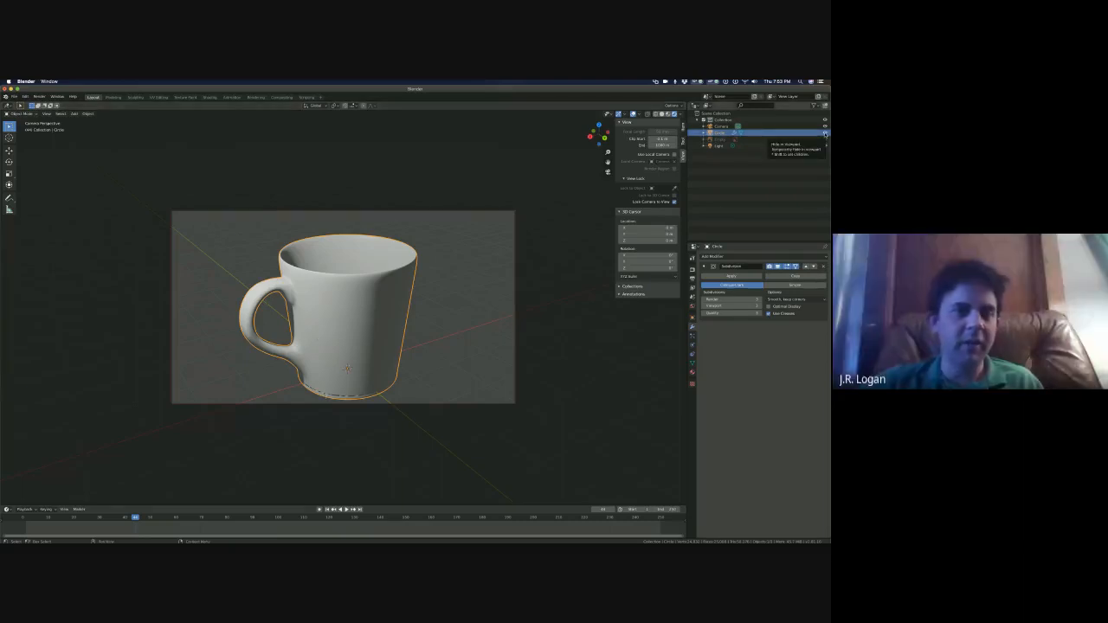
left_click(227, 312)
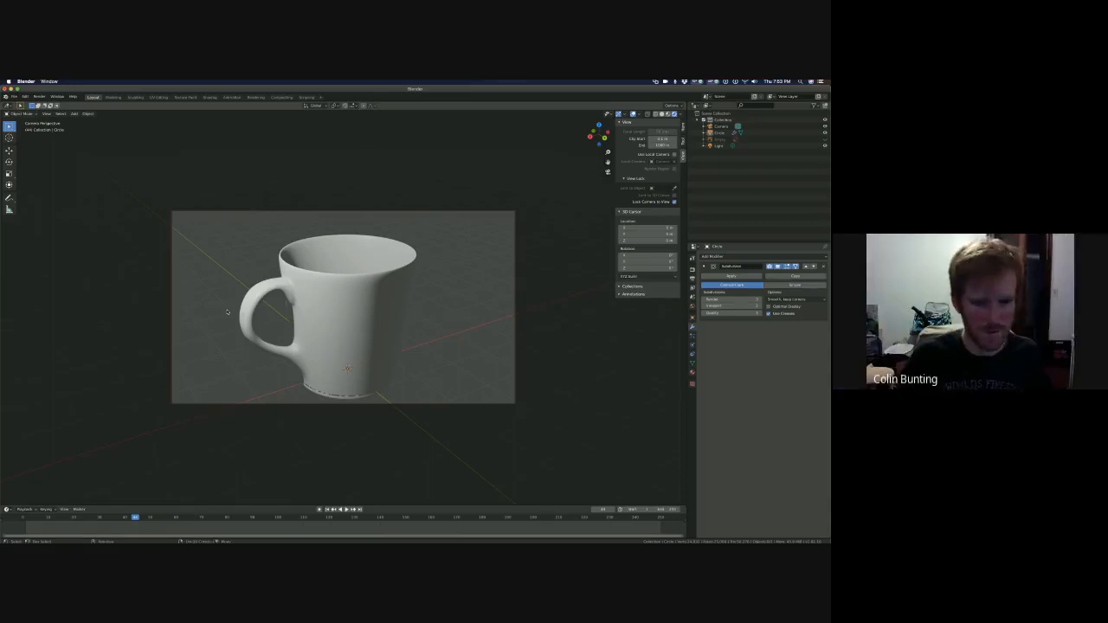
key("shift+a")
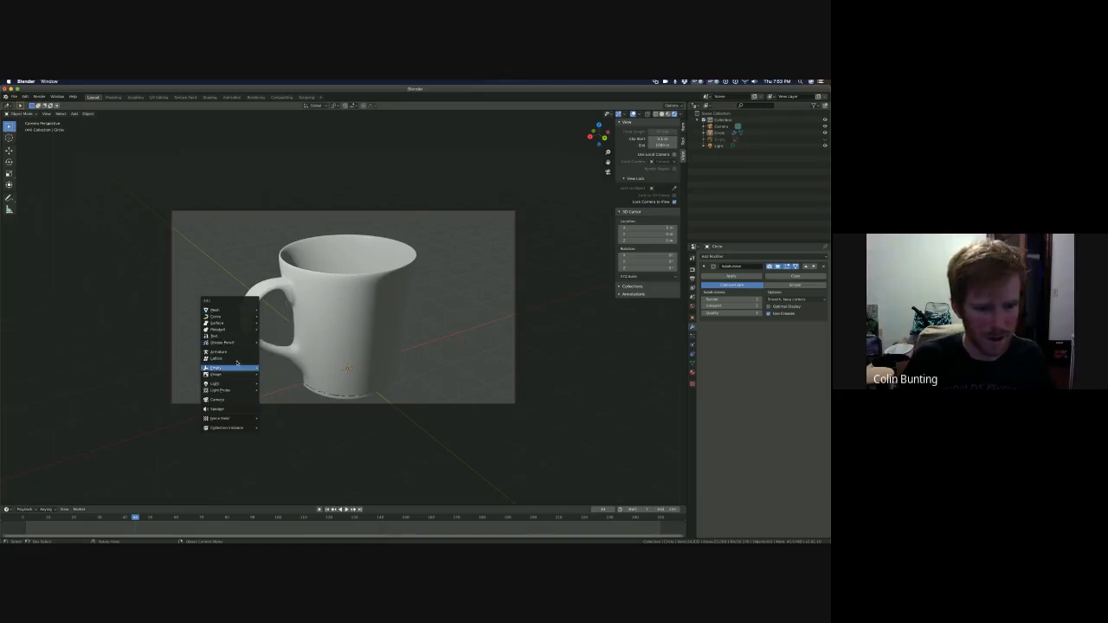
mouse_move(228, 391)
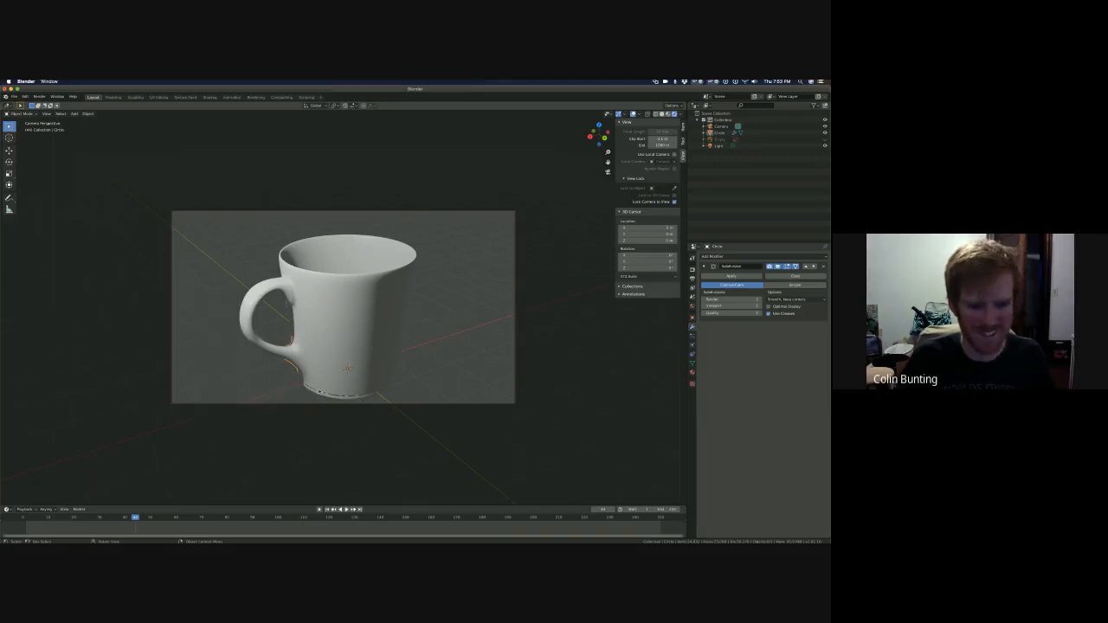
- Inspect the mug's mesh in Edit Mode, and leave the camera view to see the mug, camera and light together
key("Tab")
scroll(336, 391, "up", 1)
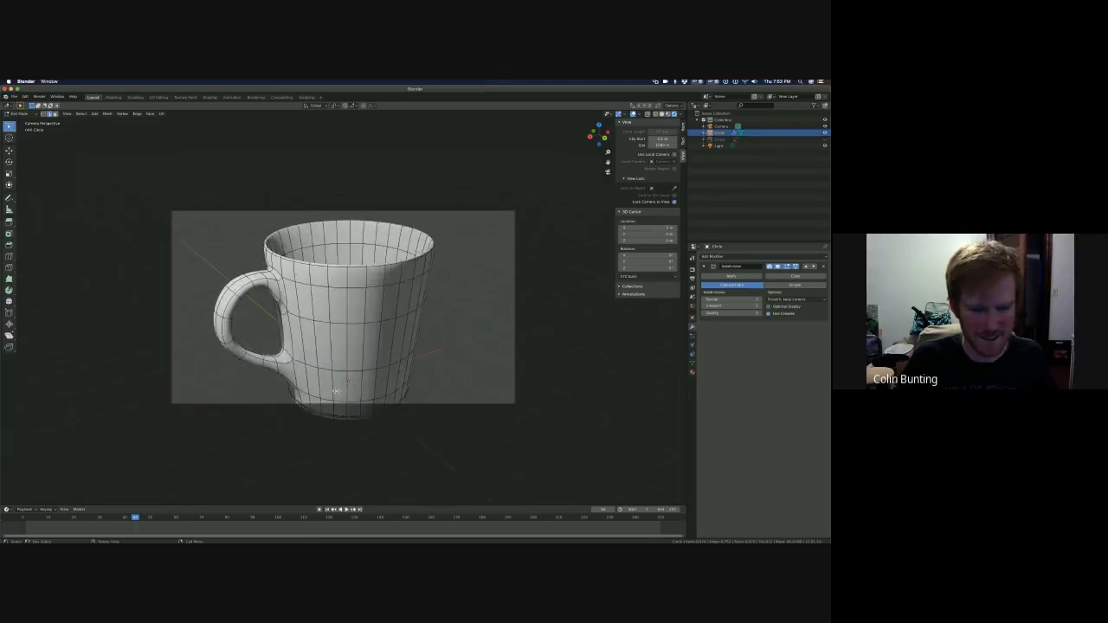
middle_click_drag(337, 392, 357, 305)
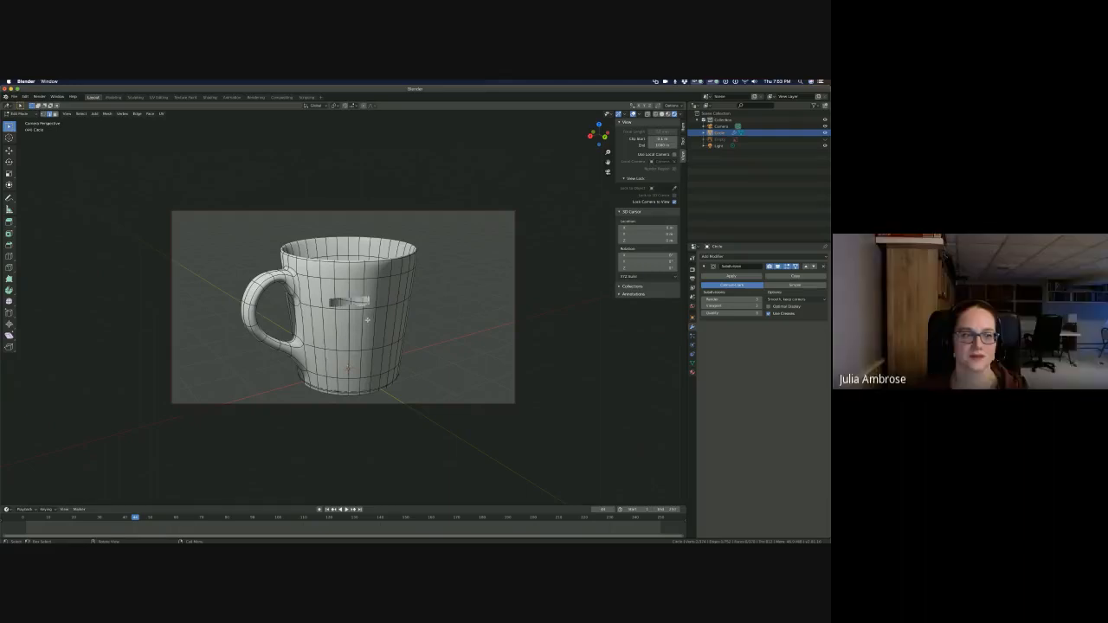
key("KP_0")
middle_click_drag(349, 334, 374, 349)
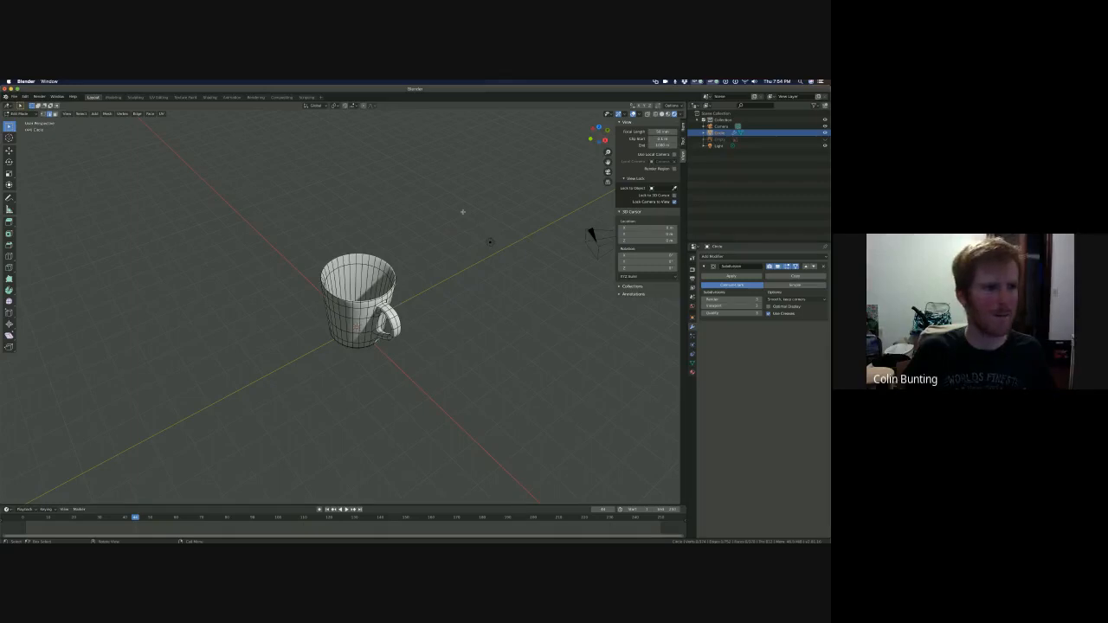
key("Tab")
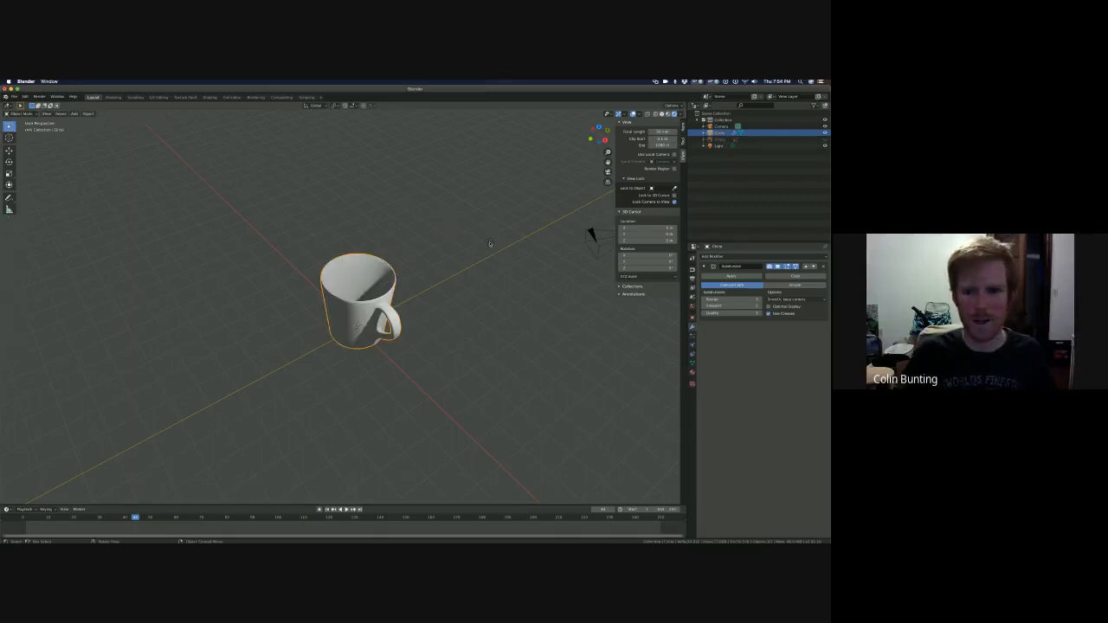
- Move the light horizontally, keeping its height, to the side of the mug away from the handle
left_click(591, 236)
scroll(427, 297, "down", 4)
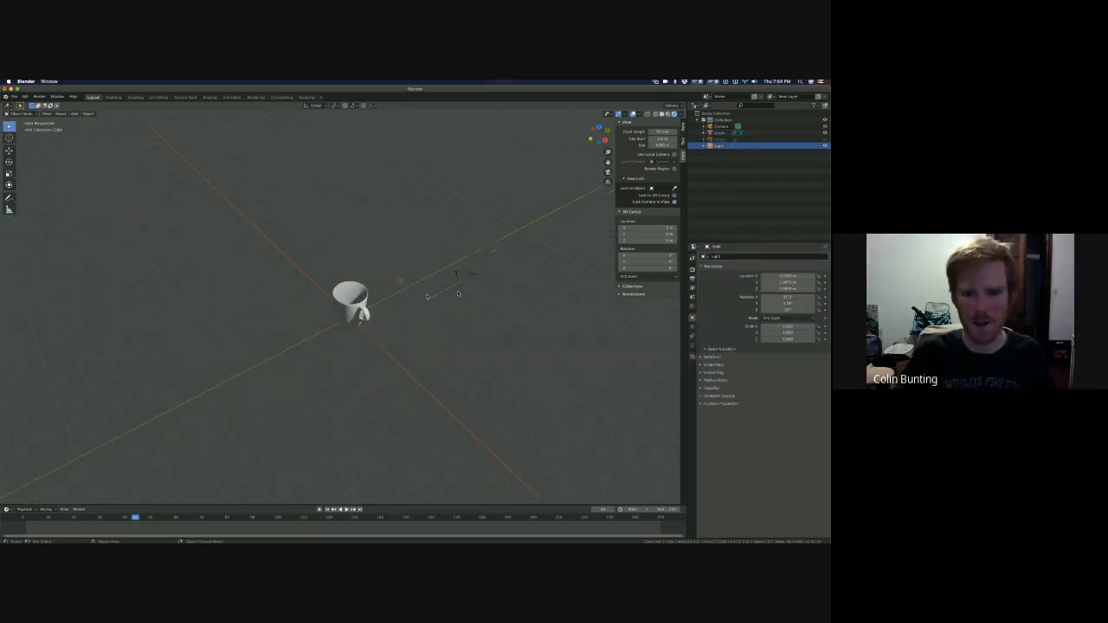
scroll(447, 313, "up", 5)
scroll(447, 315, "down", 2)
middle_click_drag(447, 314, 249, 285)
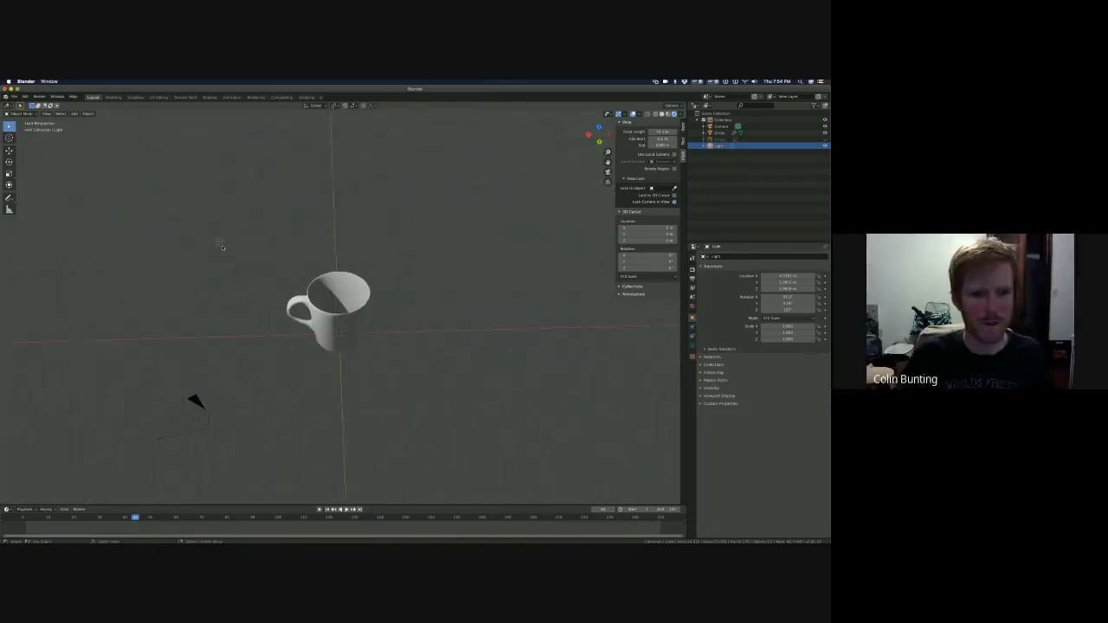
left_click(218, 242)
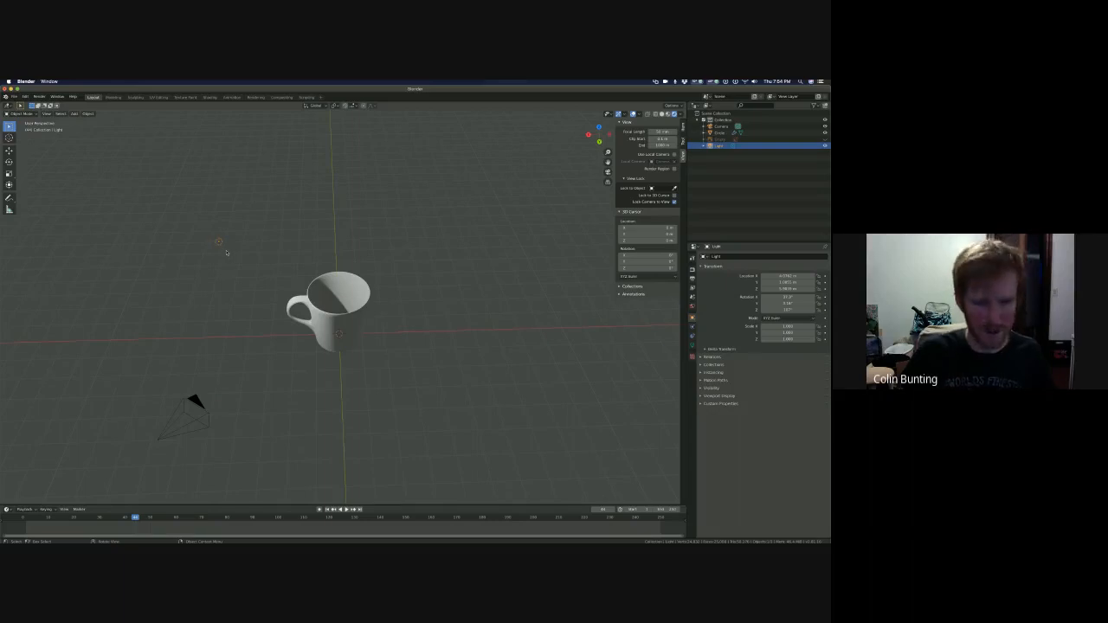
key("g")
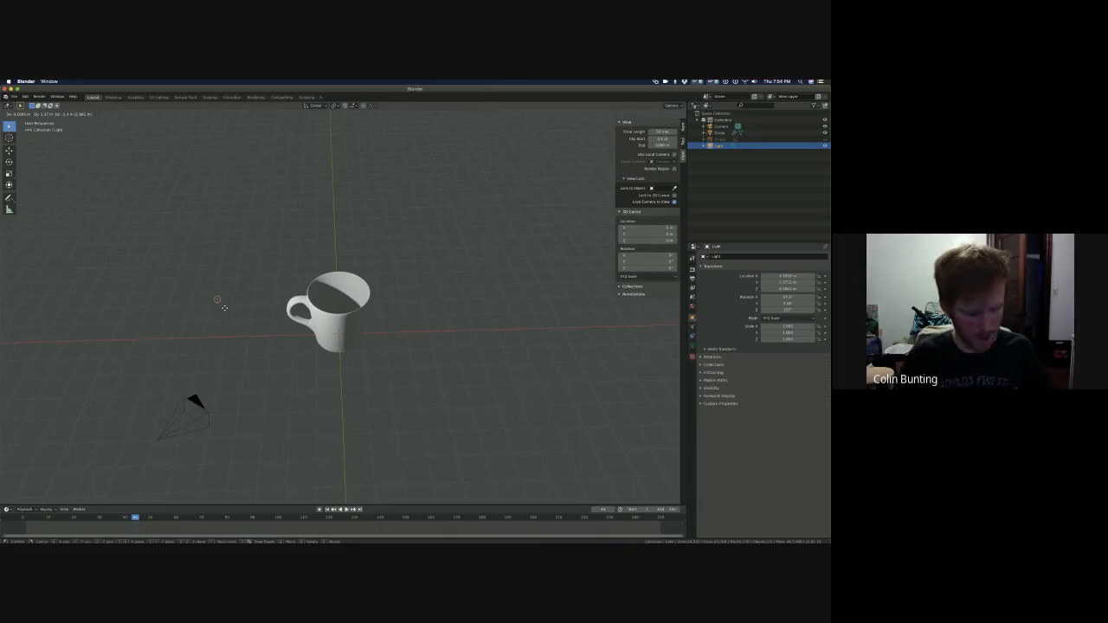
key("shift+z")
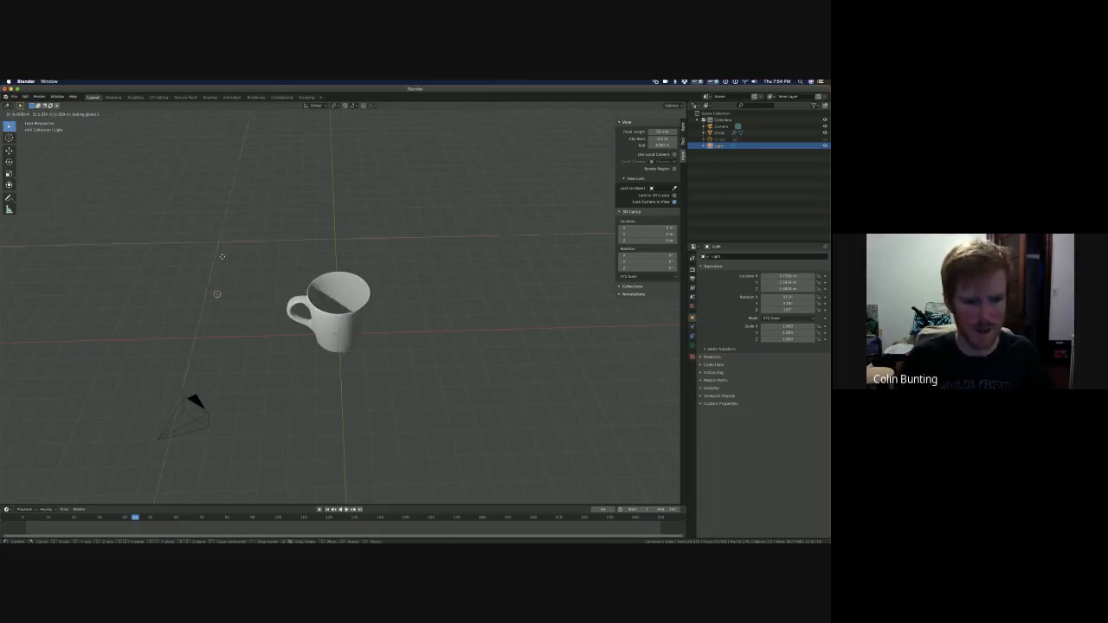
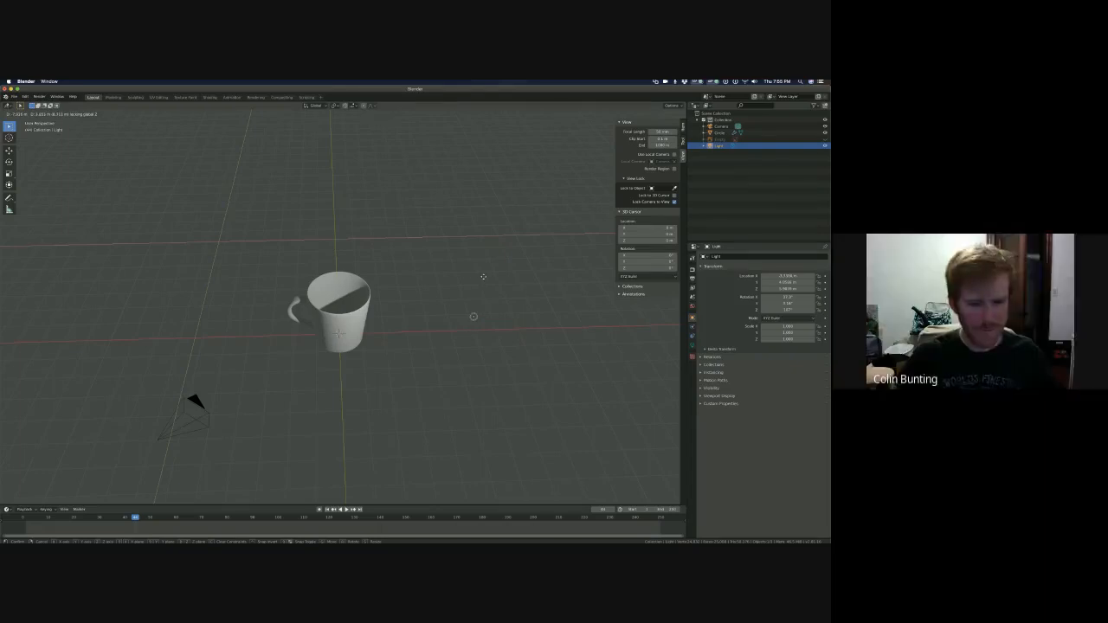
left_click(404, 280)
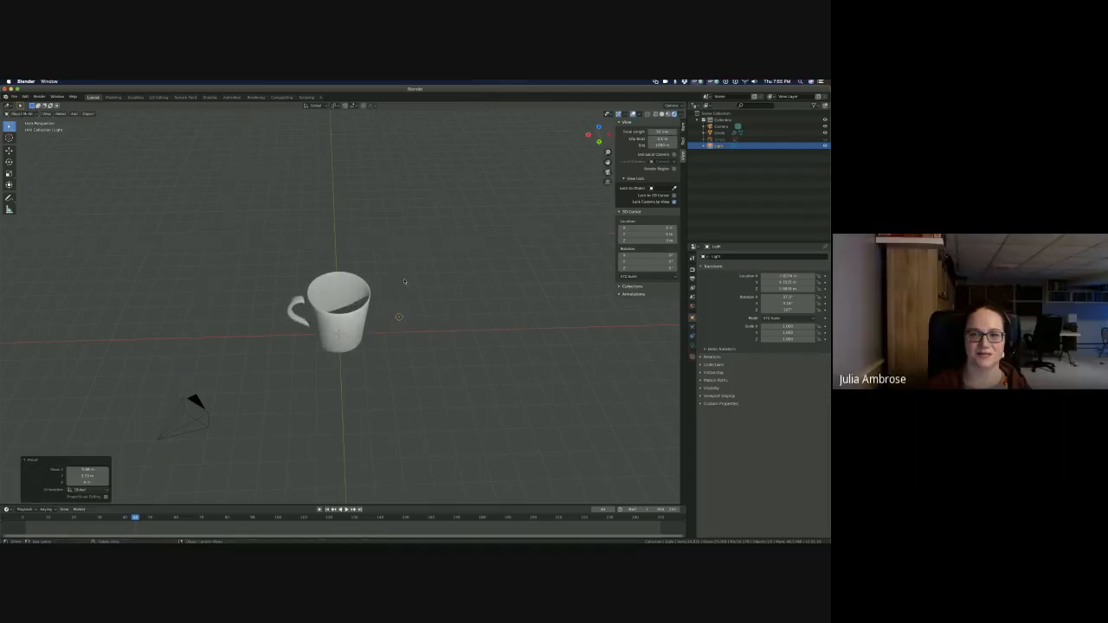
- Check the new lighting on the mug from several angles, and reframe the mug through the camera from slightly higher
mouse_move(343, 393)
middle_mouse_down()
mouse_move(366, 375)
mouse_move(334, 374)
middle_mouse_up()
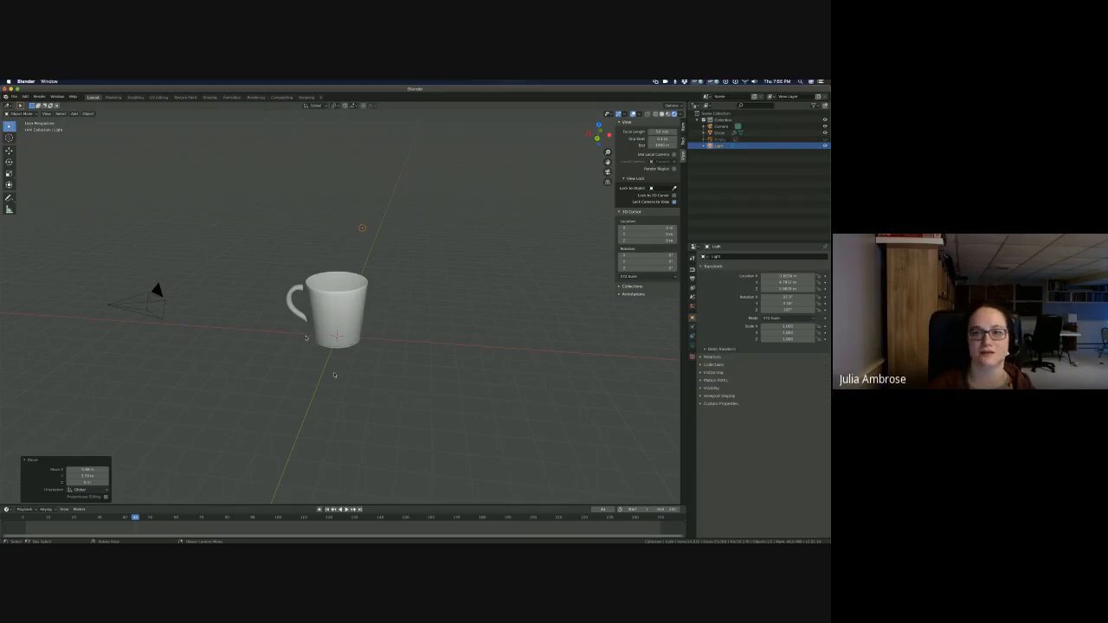
middle_click_drag(322, 344, 320, 343)
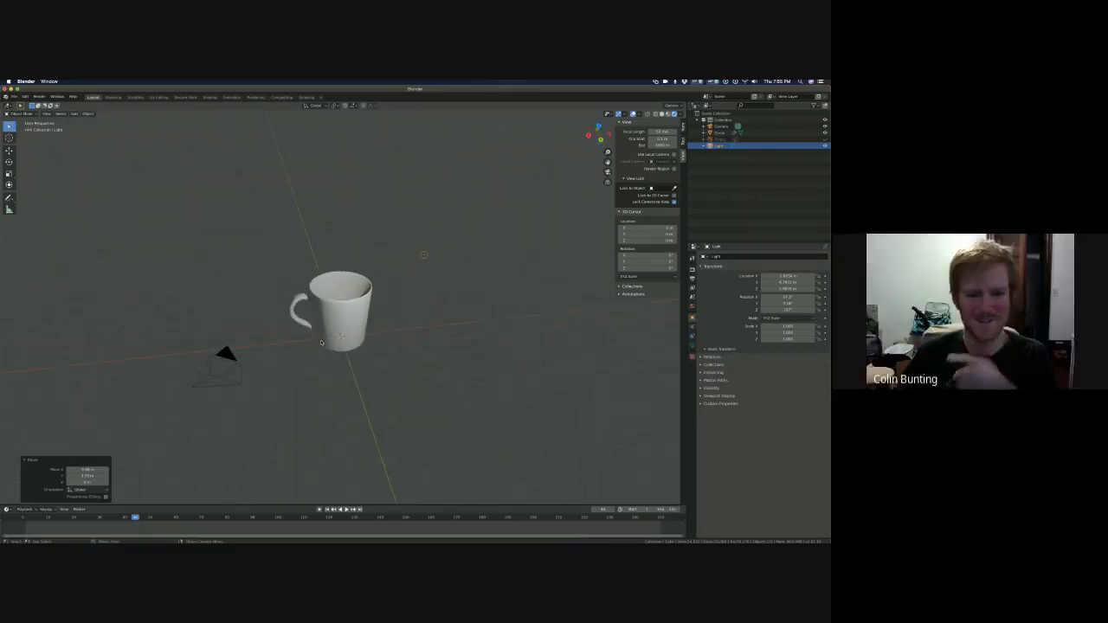
scroll(320, 343, "up", 3)
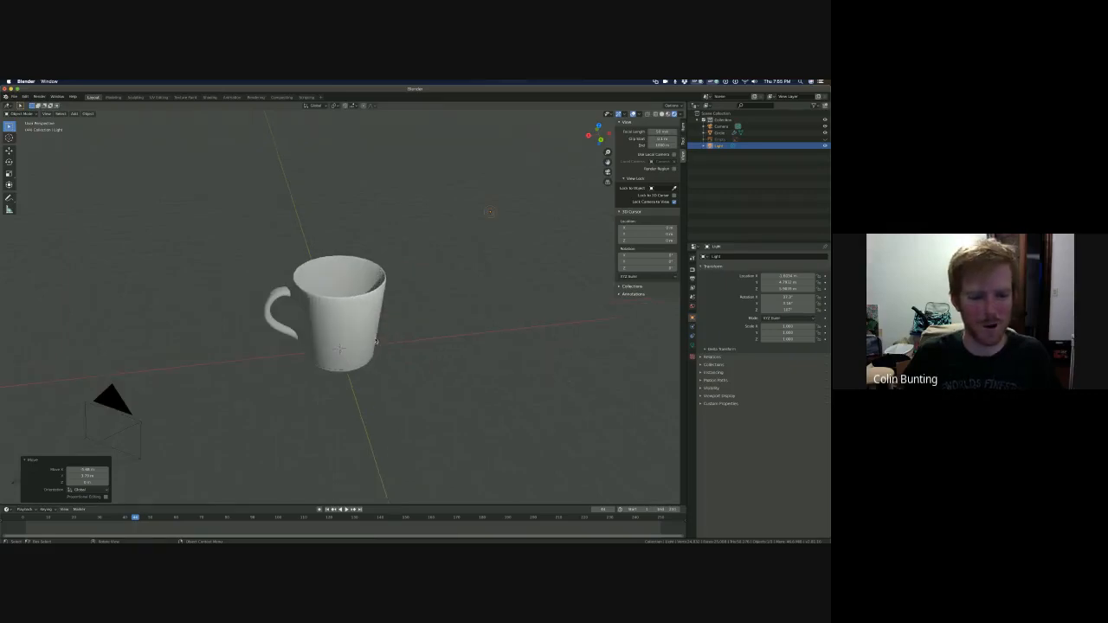
middle_click_drag(375, 342, 363, 369)
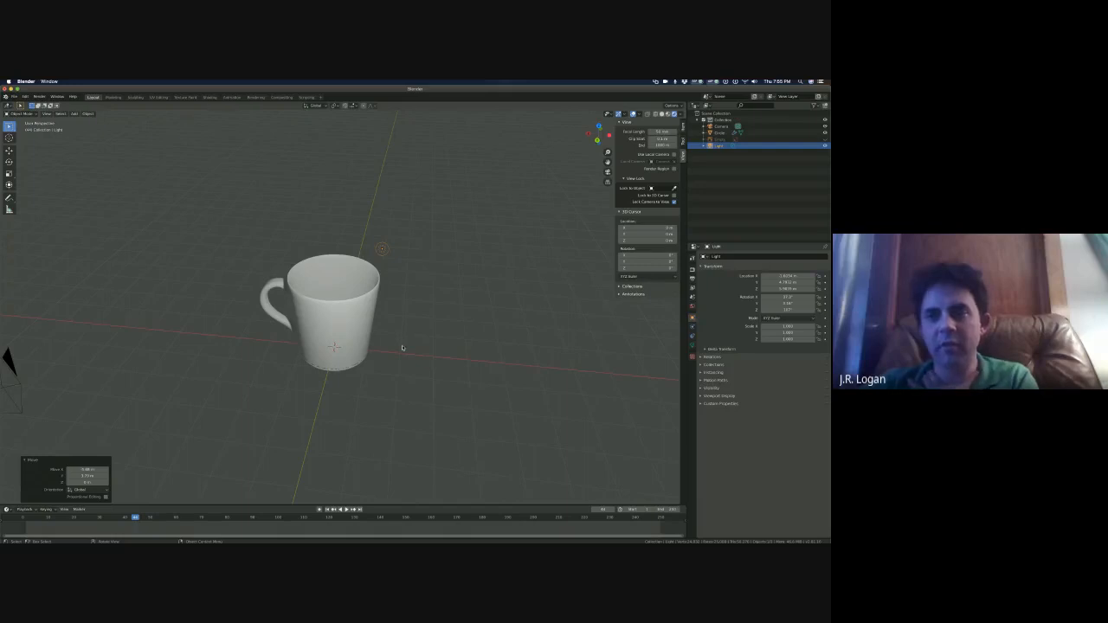
middle_click_drag(402, 346, 412, 349)
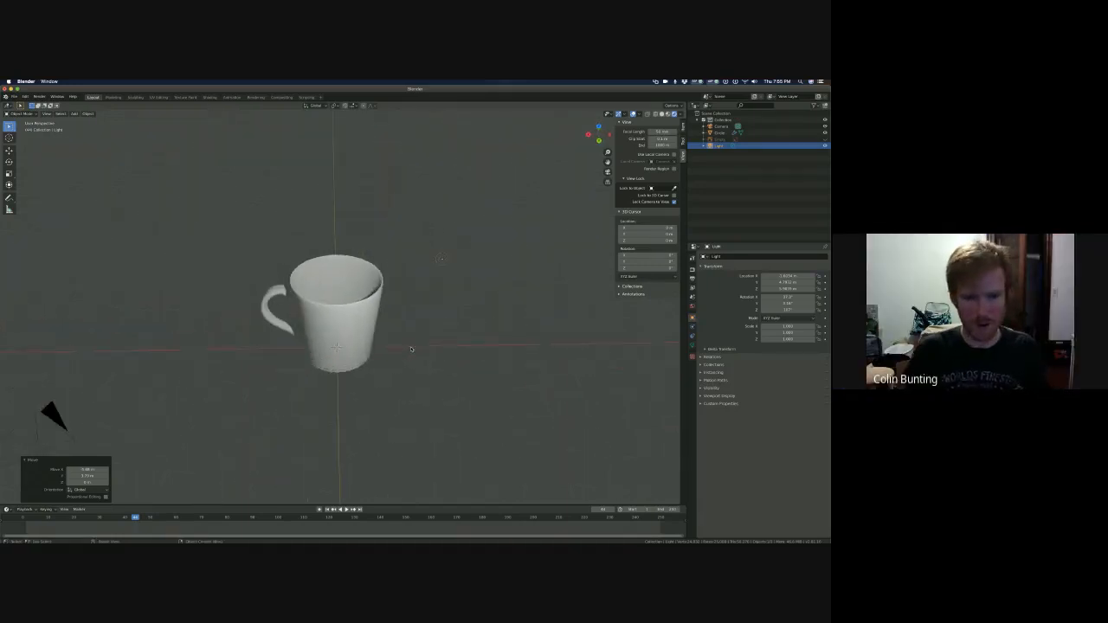
key("KP_0")
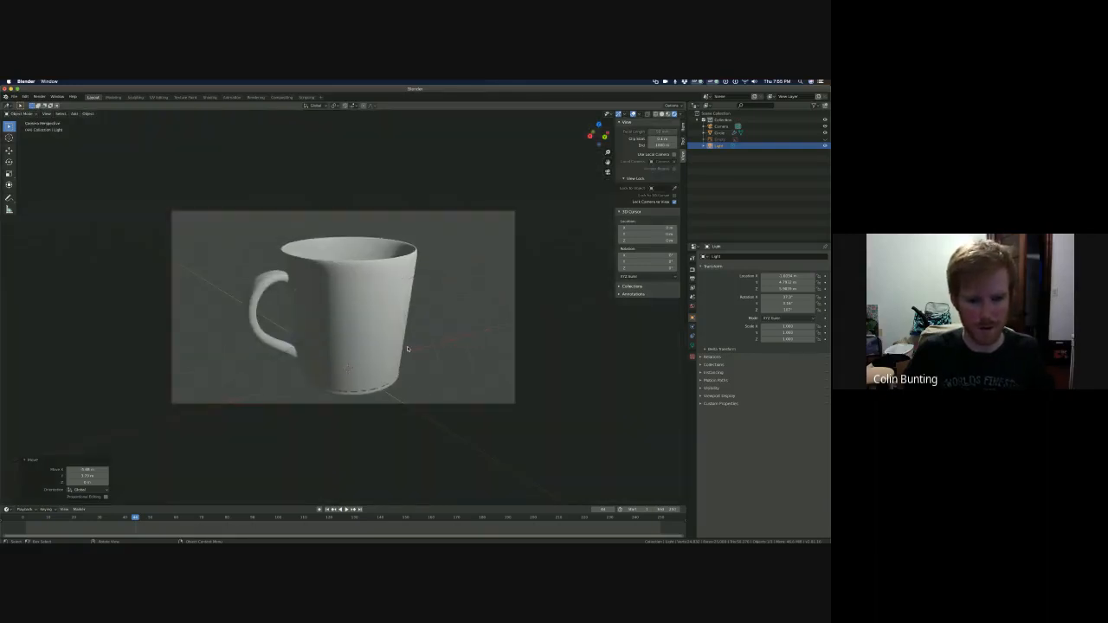
middle_click_drag(382, 352, 405, 357)
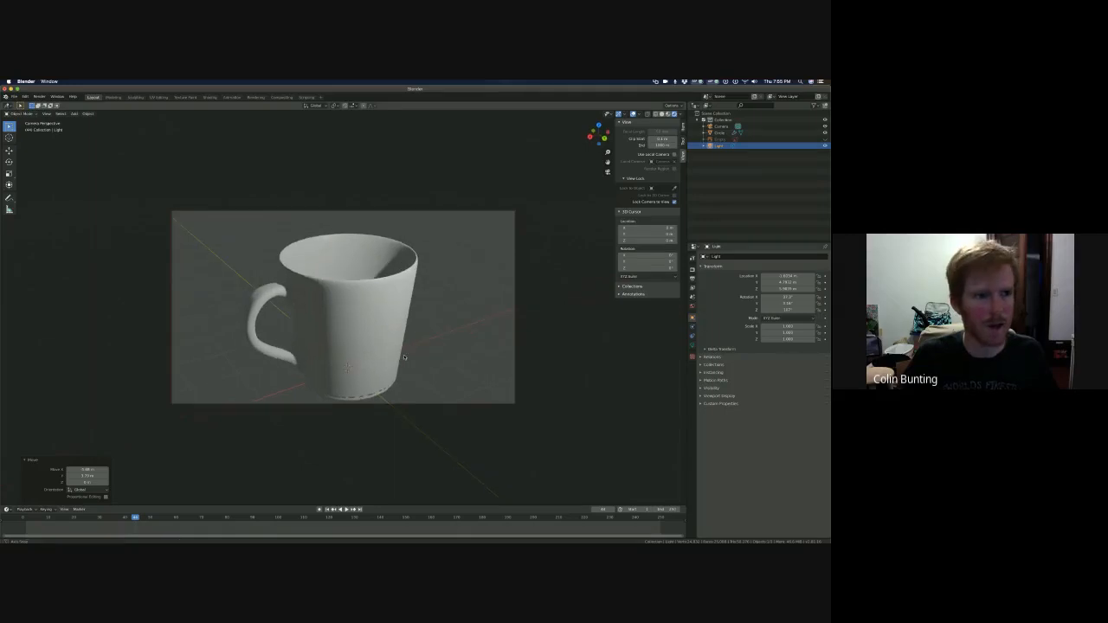
- Render a still image from the camera, close the render window and select the mug
left_click(39, 96)
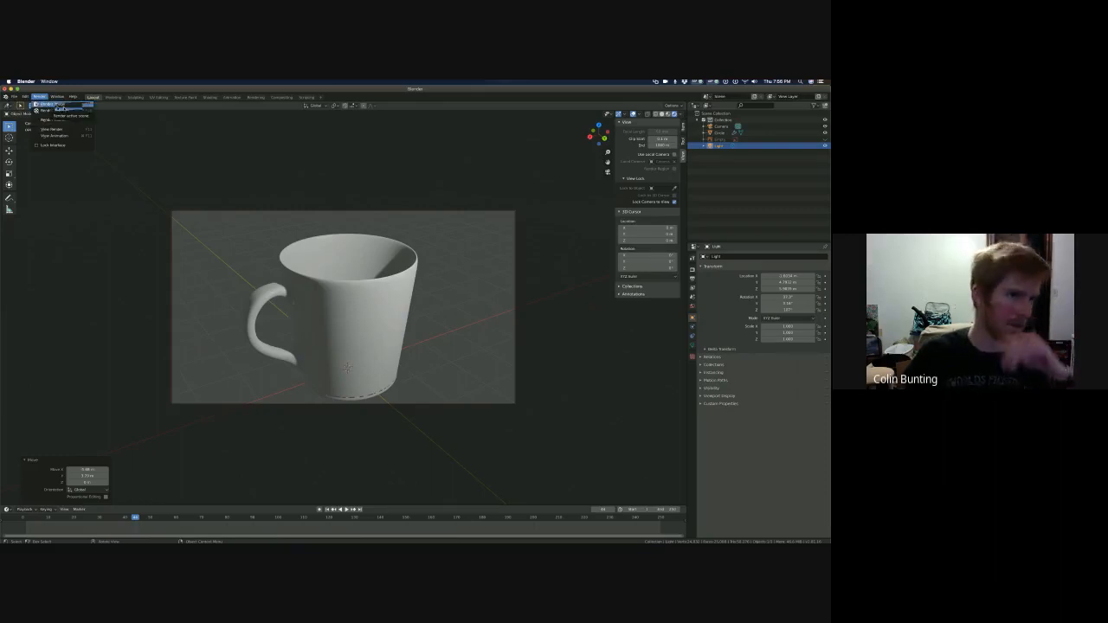
left_click(55, 105)
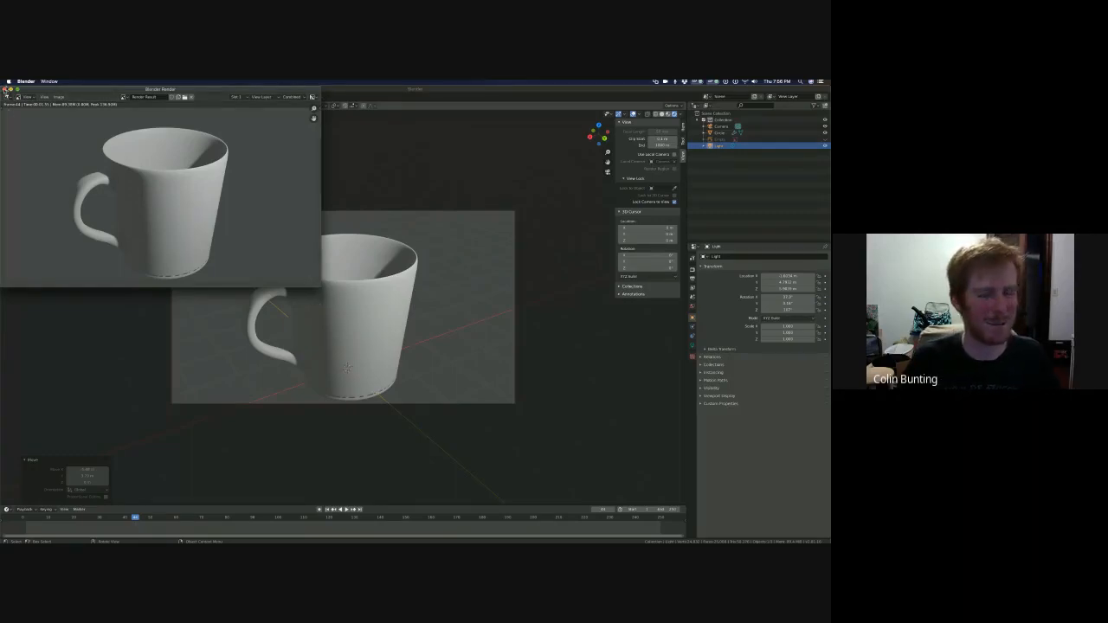
left_click(5, 90)
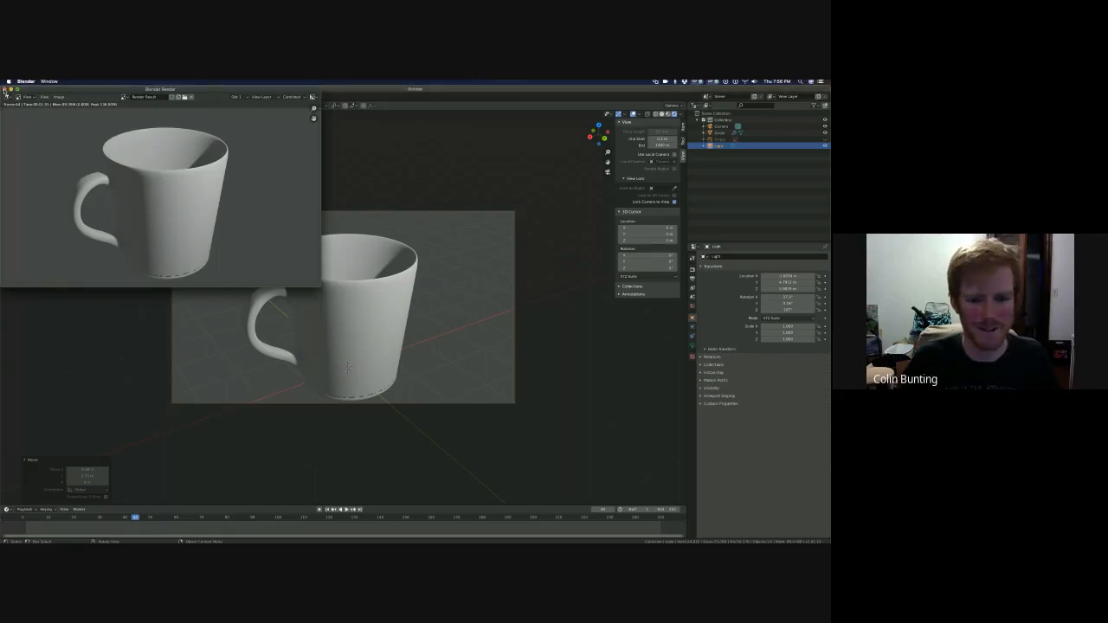
left_click(319, 291)
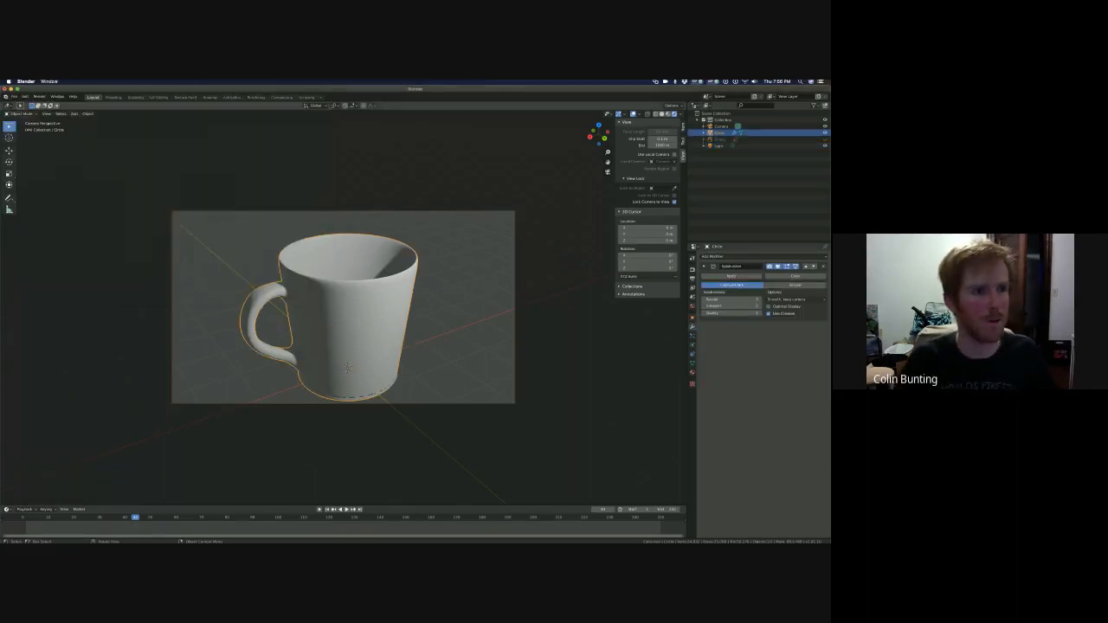
- Render the image again, look at the options for saving it as a file, and close the render without saving
left_click(39, 97)
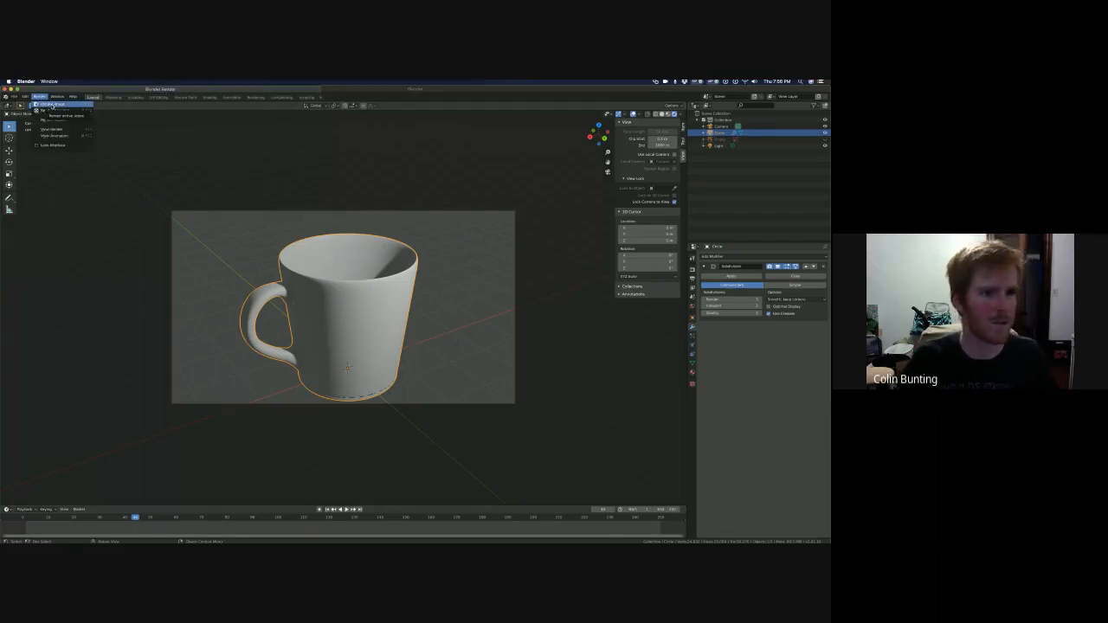
left_click(50, 105)
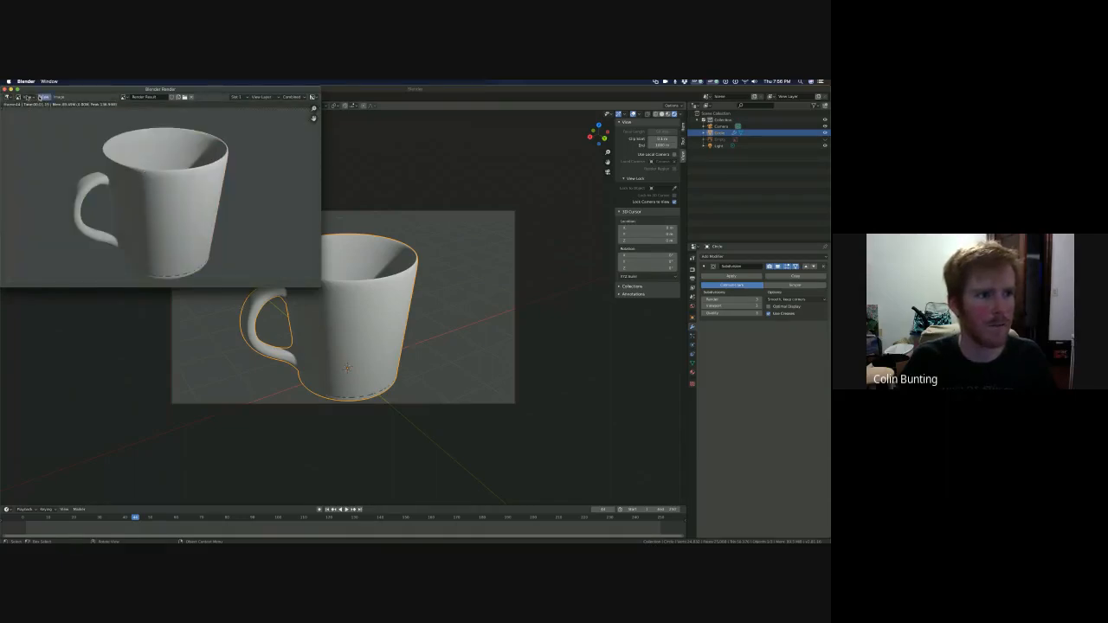
left_click(17, 96)
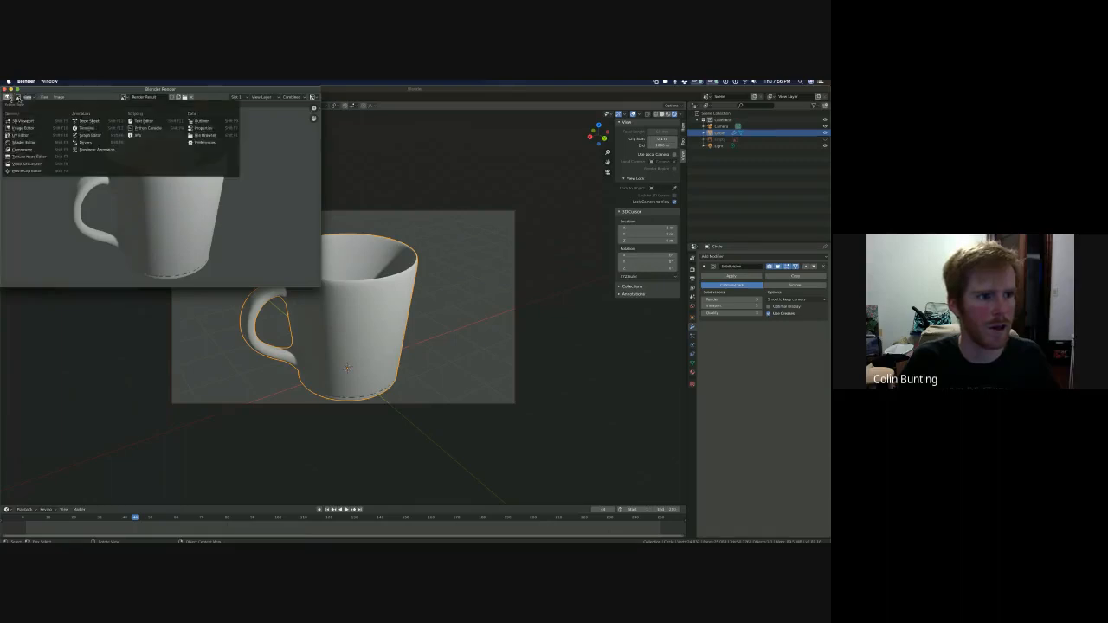
mouse_move(62, 98)
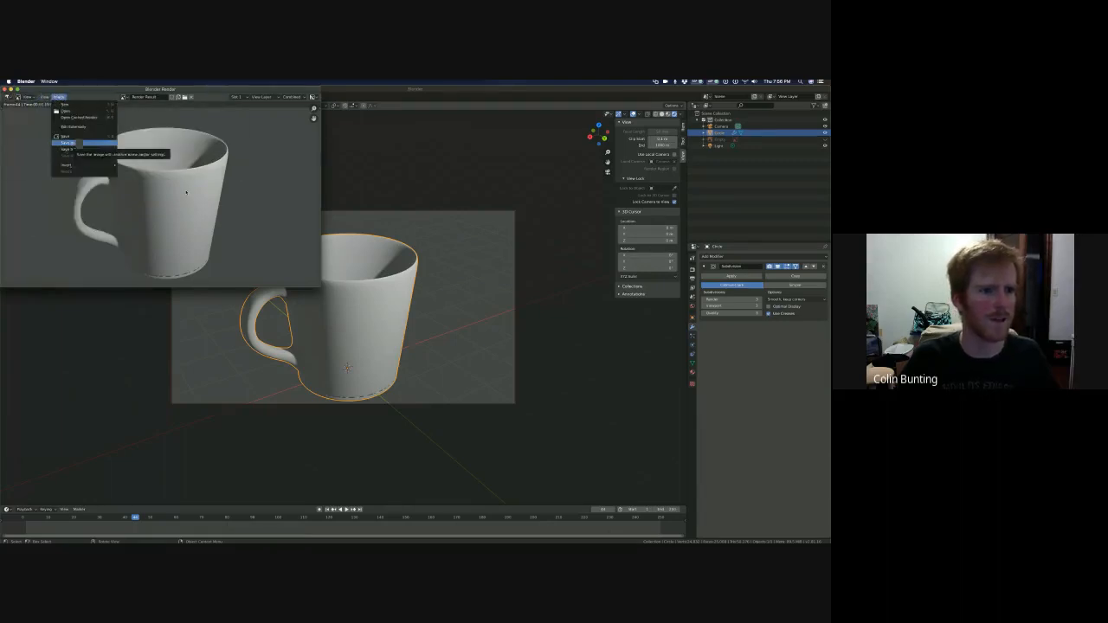
left_click(45, 97)
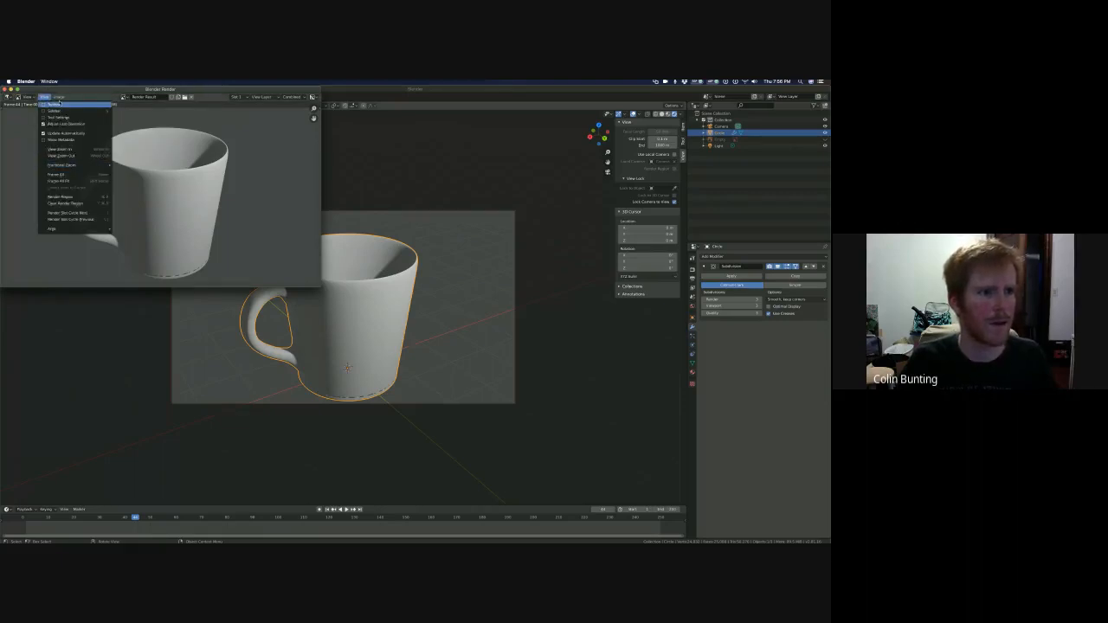
mouse_move(59, 97)
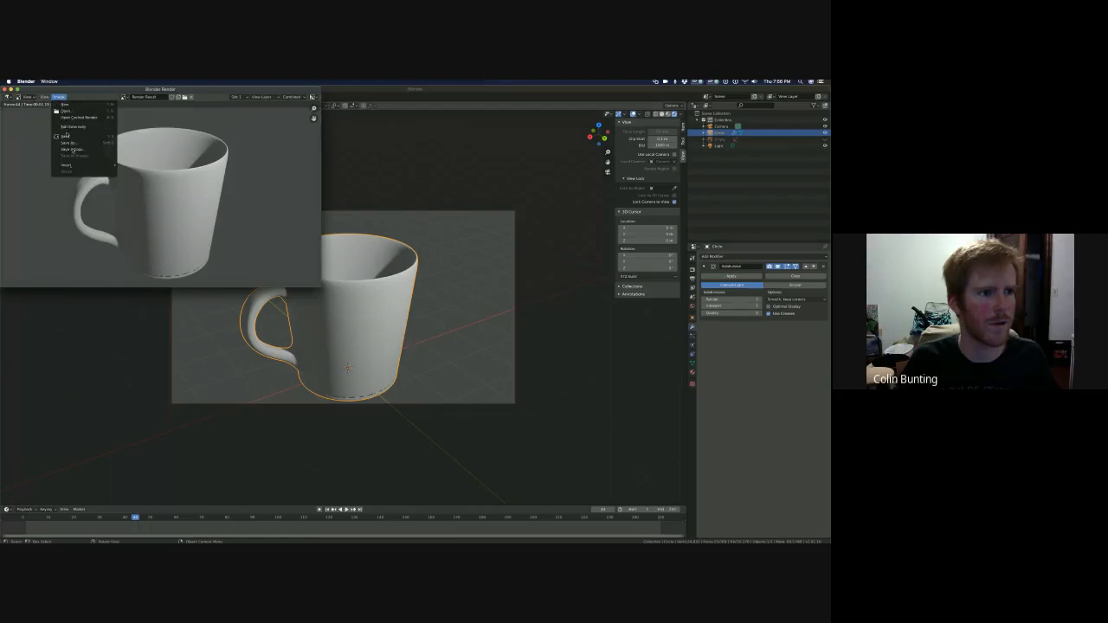
left_click(66, 136)
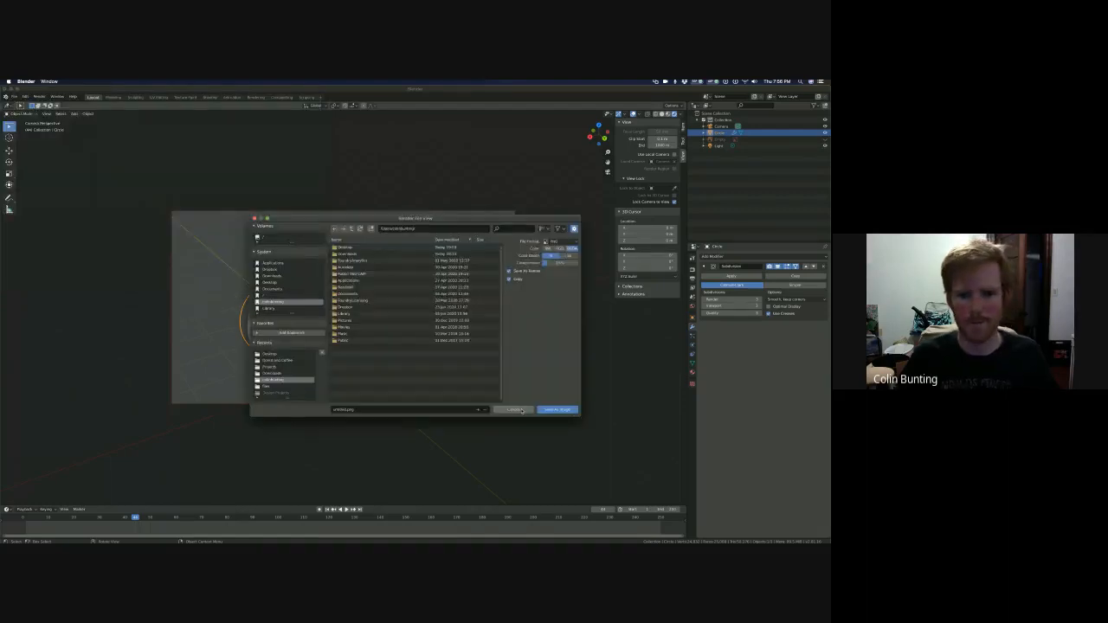
left_click(513, 411)
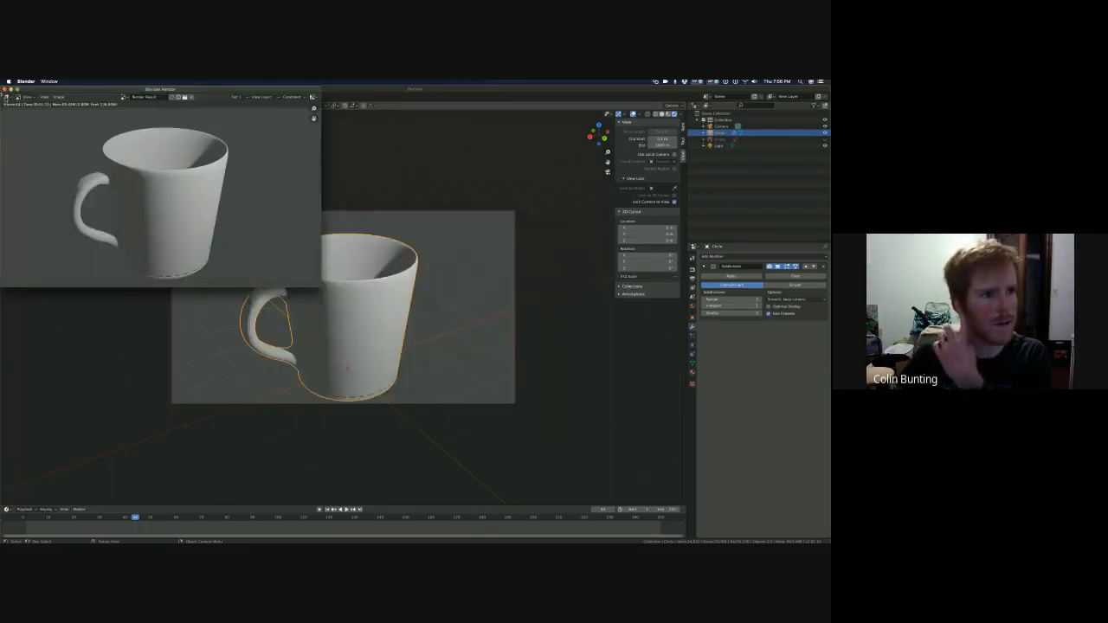
left_click(5, 89)
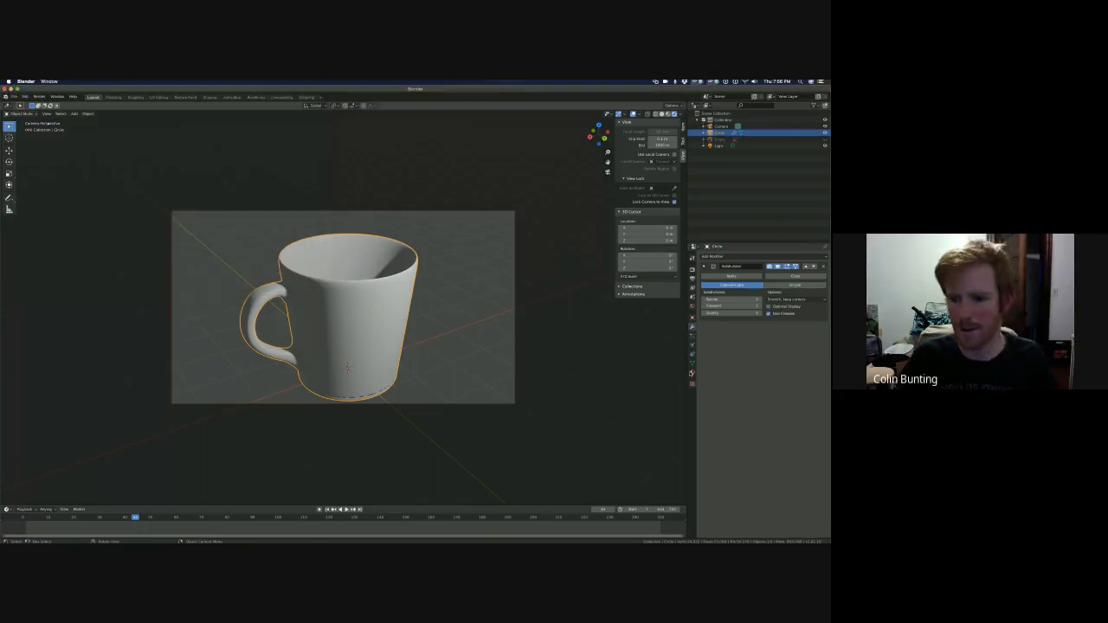
- Add a new material to the mug object and name it mug
left_click(692, 373)
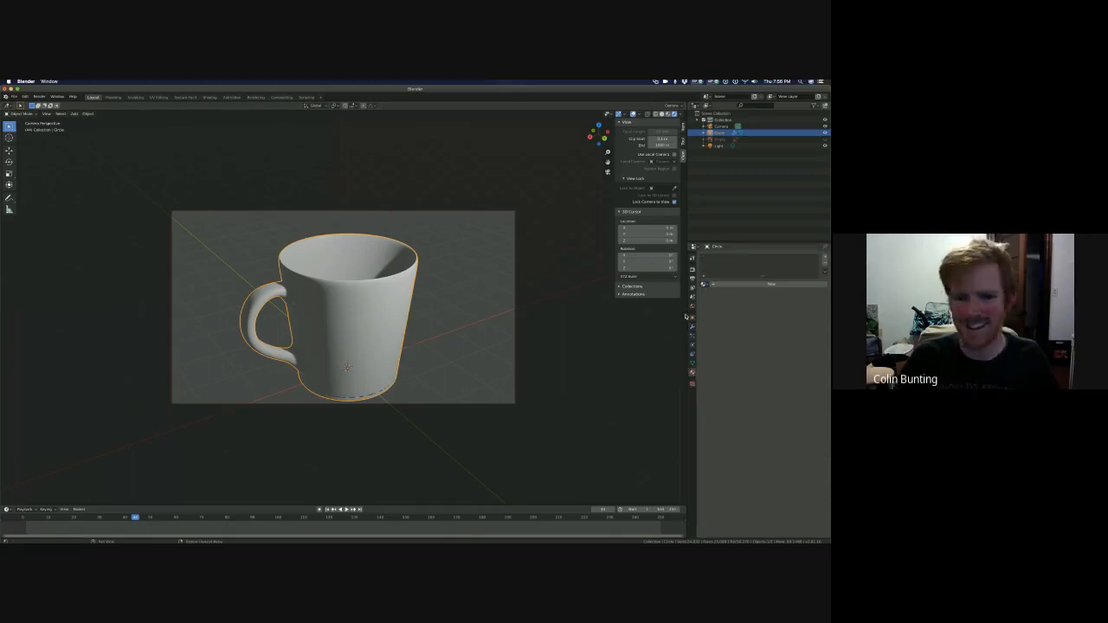
left_click(430, 315)
left_click(377, 311)
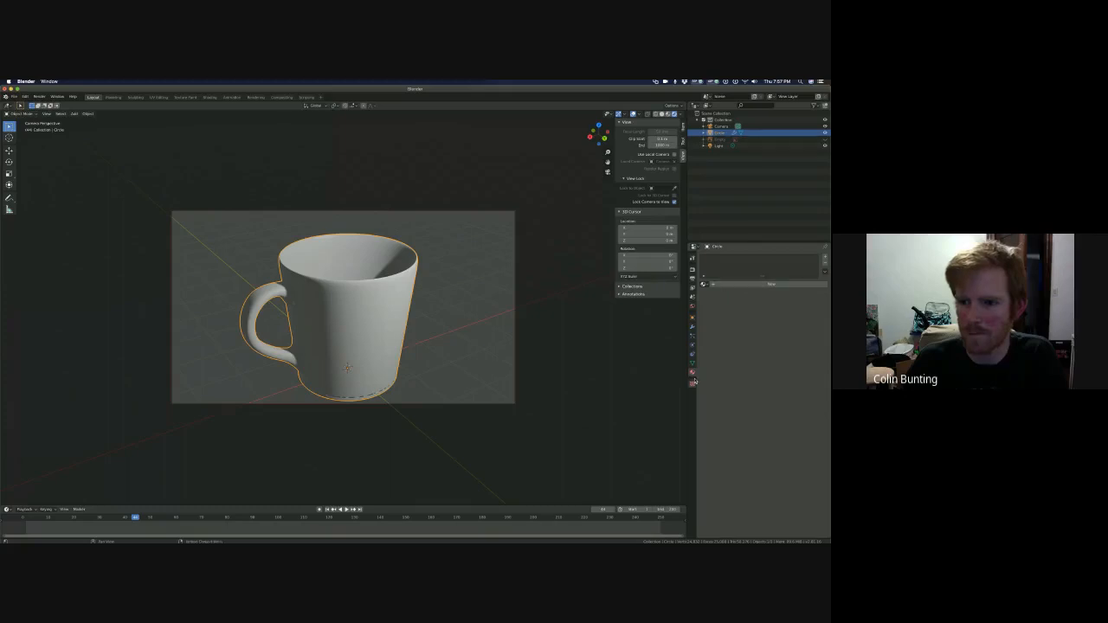
left_click(735, 285)
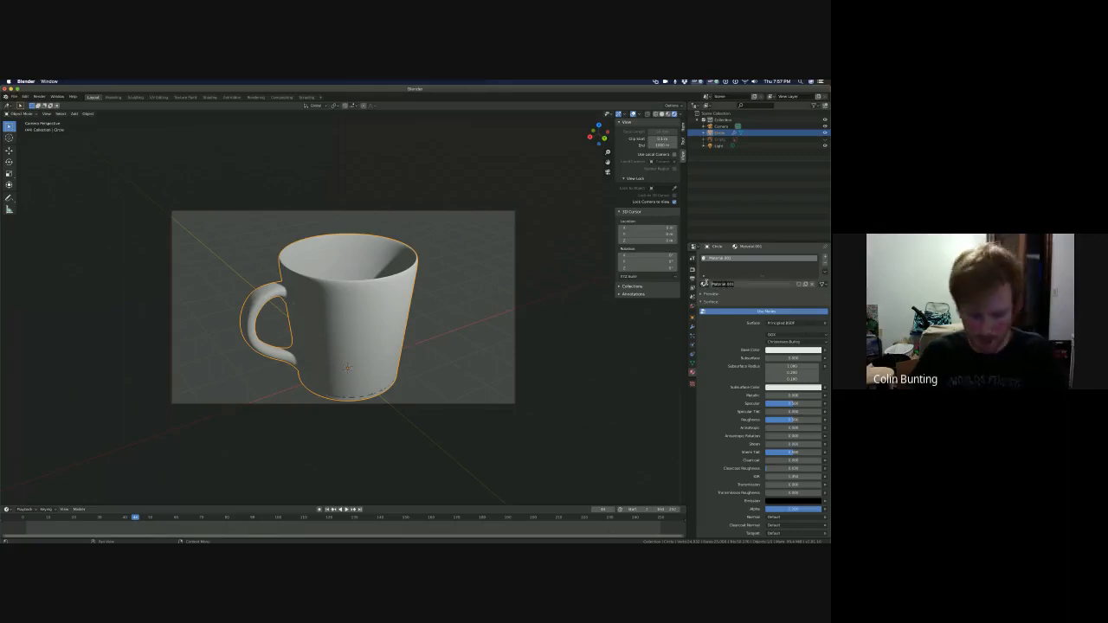
type("mug")
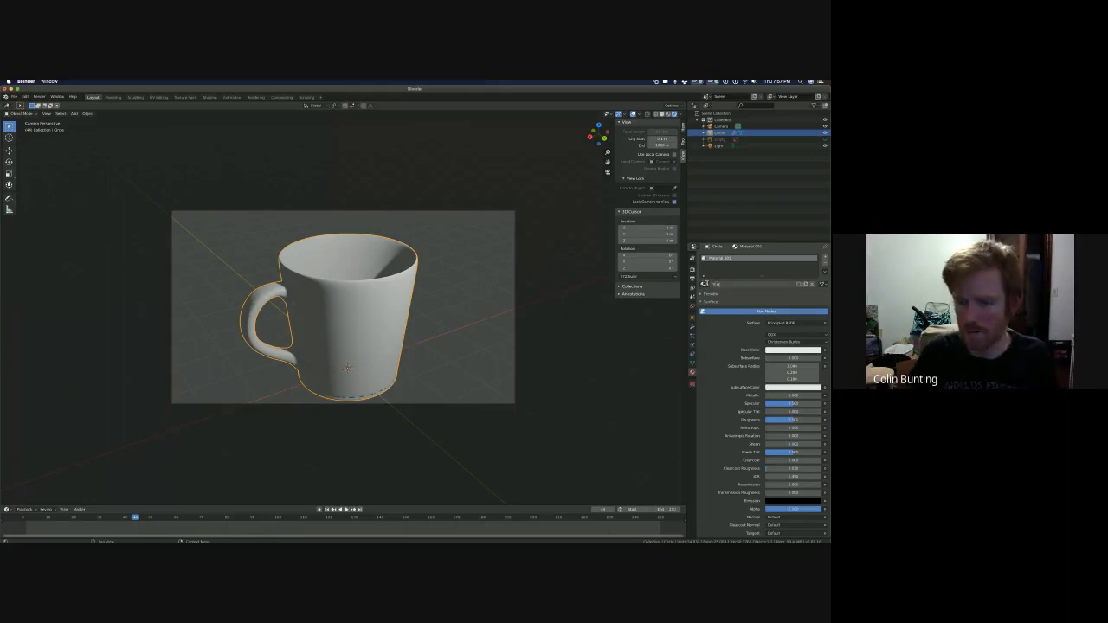
key("Return")
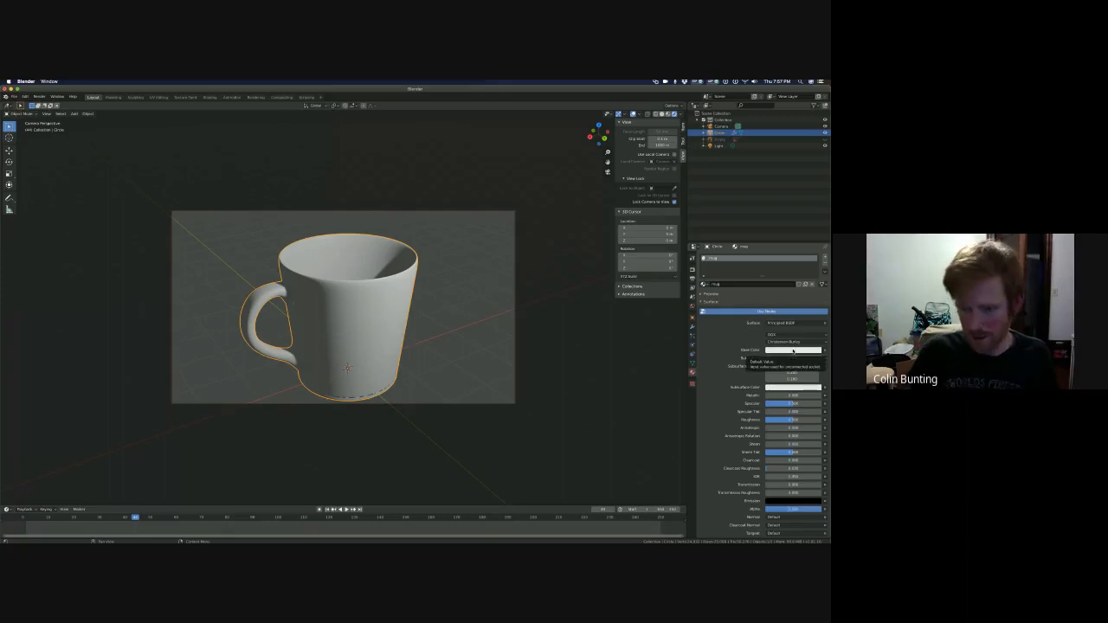
- Change the mug material's base color to a dark blue by shifting its hue and lowering its brightness
left_click(788, 350)
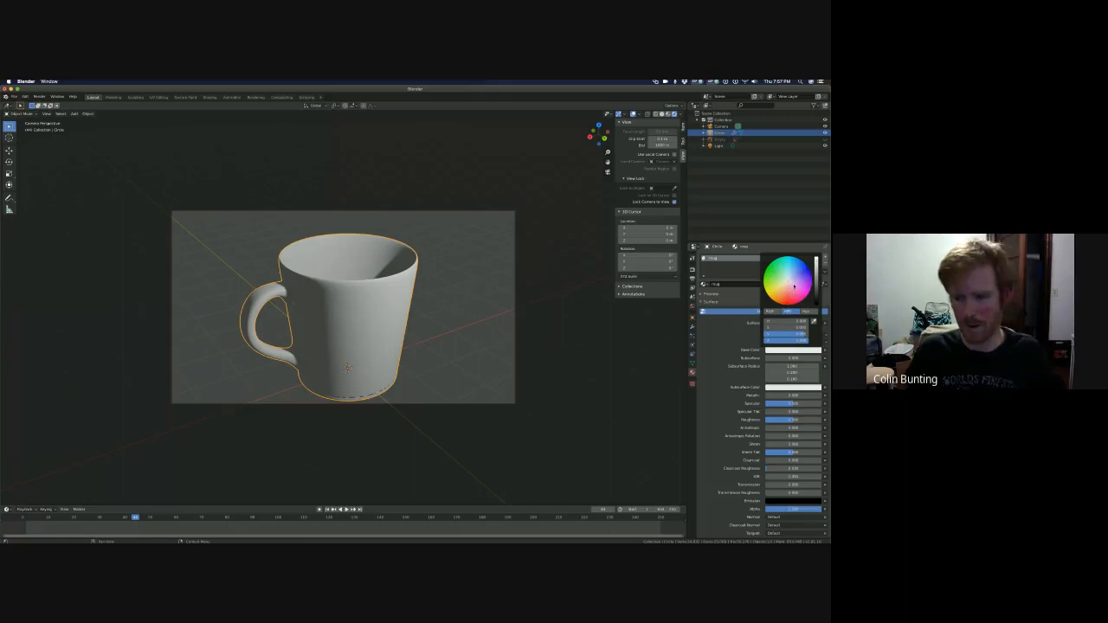
mouse_move(789, 280)
left_mouse_down()
mouse_move(782, 271)
mouse_move(792, 288)
mouse_move(797, 275)
left_mouse_up()
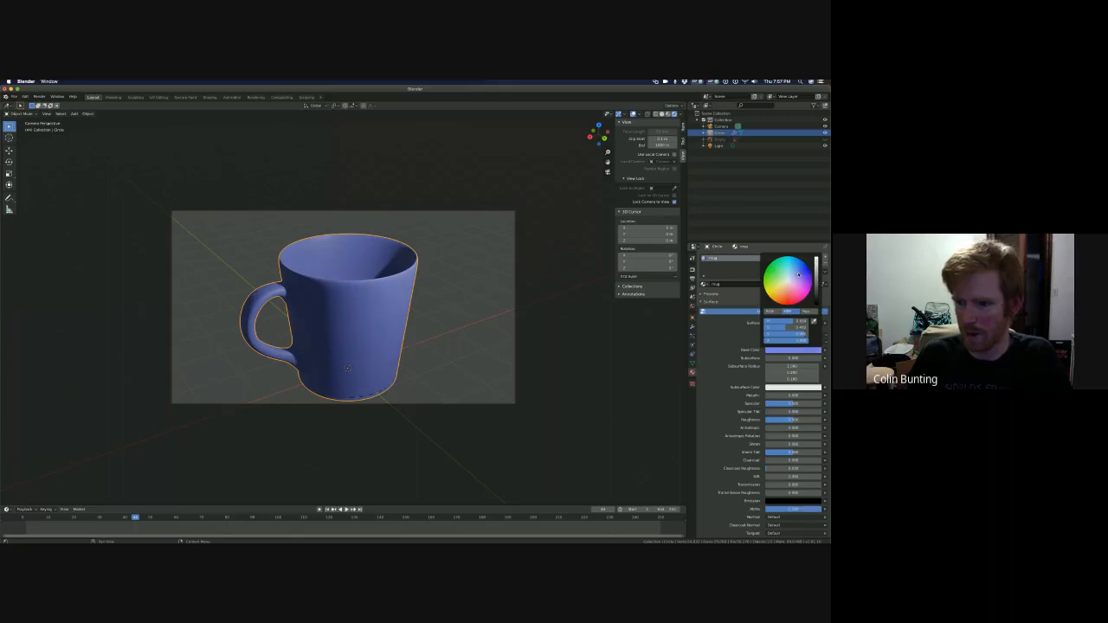
left_click_drag(817, 260, 820, 283)
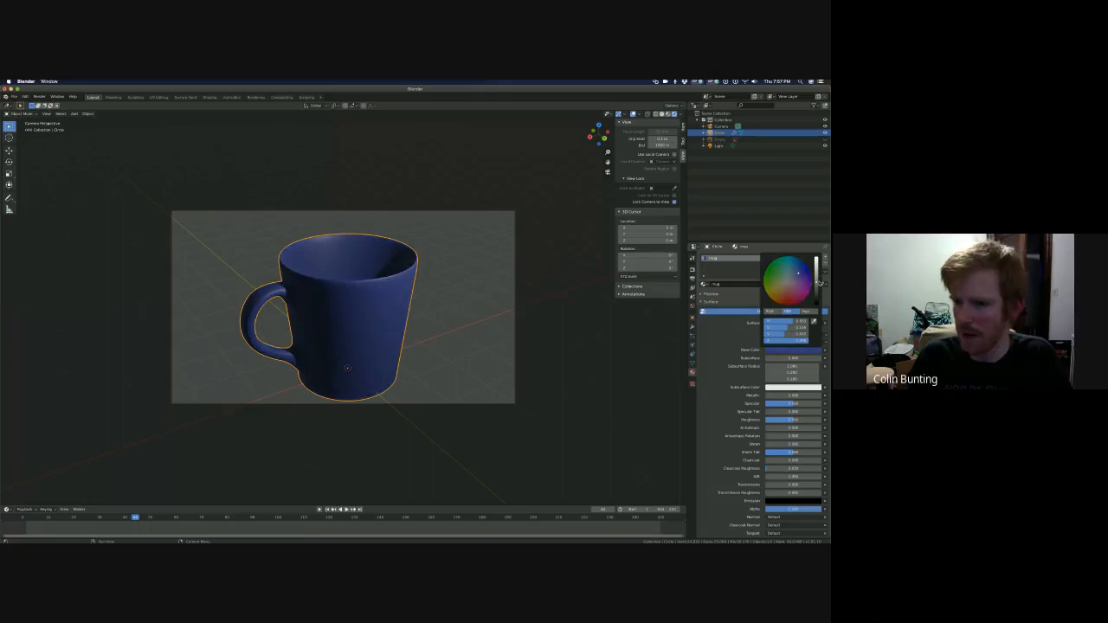
- Add a plane mesh under the mug and scale it up about 11 times as a floor
middle_click_drag(603, 337, 415, 344)
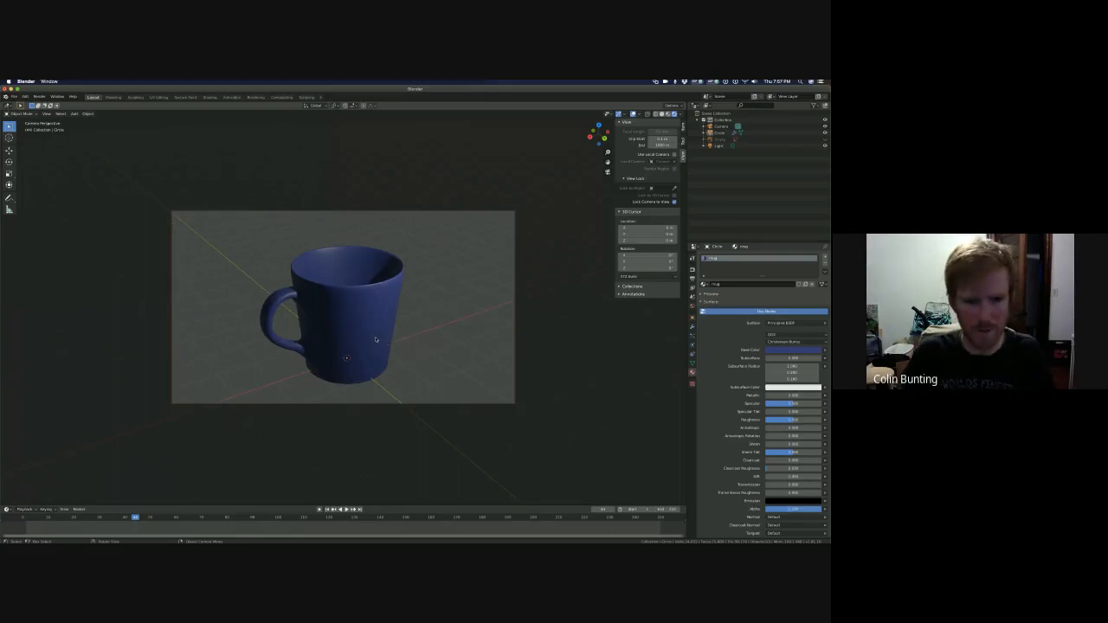
mouse_move(386, 341)
middle_mouse_down()
mouse_move(414, 345)
mouse_move(392, 343)
mouse_move(404, 343)
middle_mouse_up()
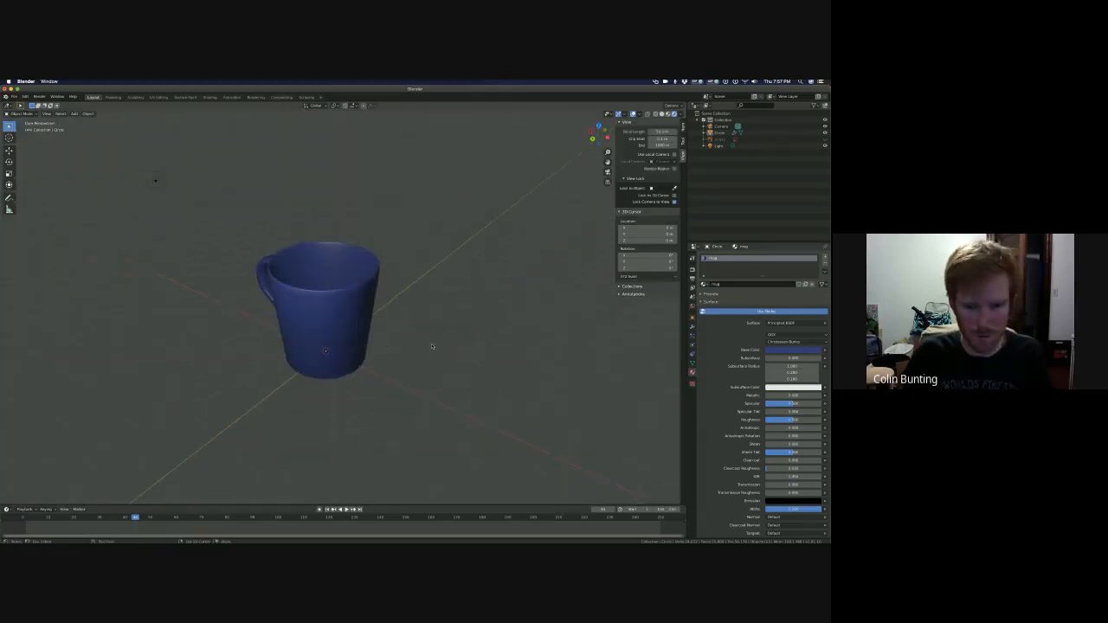
key("shift+a")
mouse_move(432, 345)
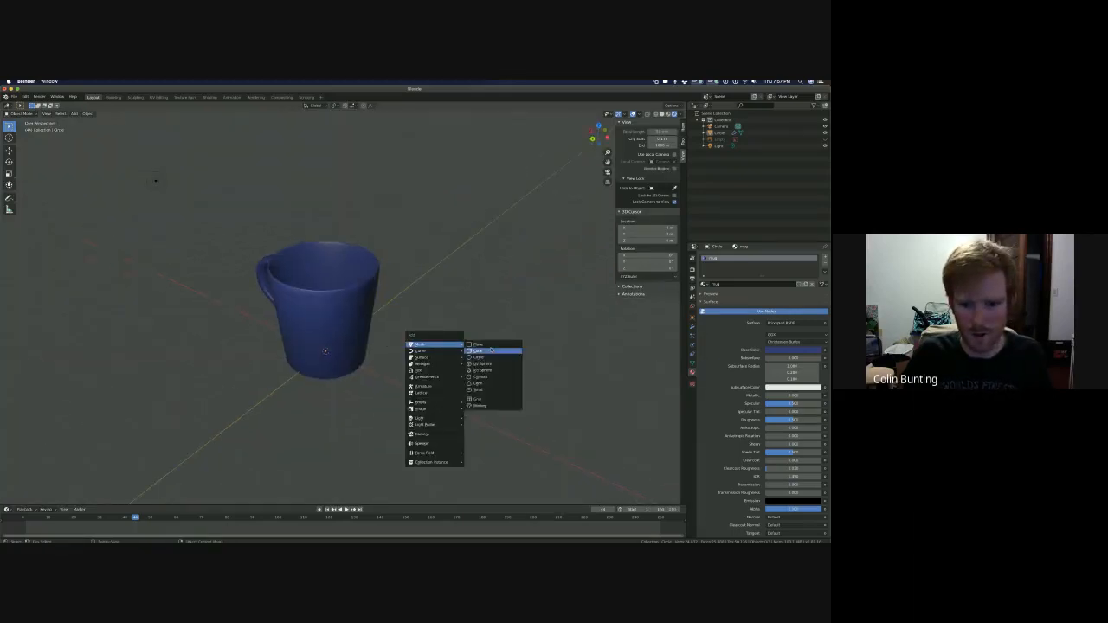
left_click(480, 344)
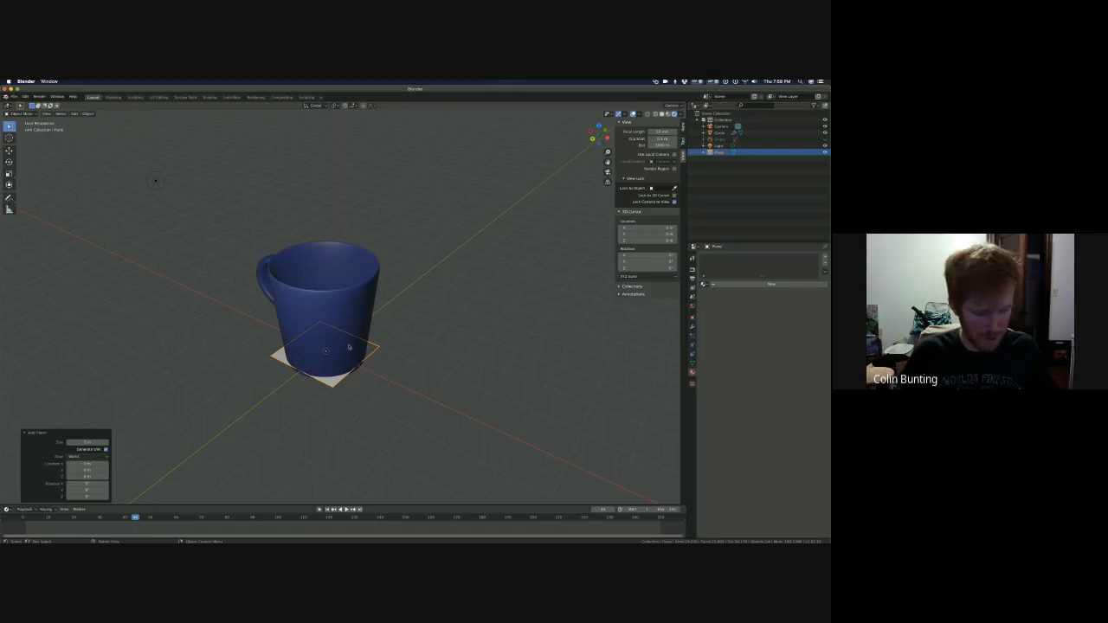
key("s")
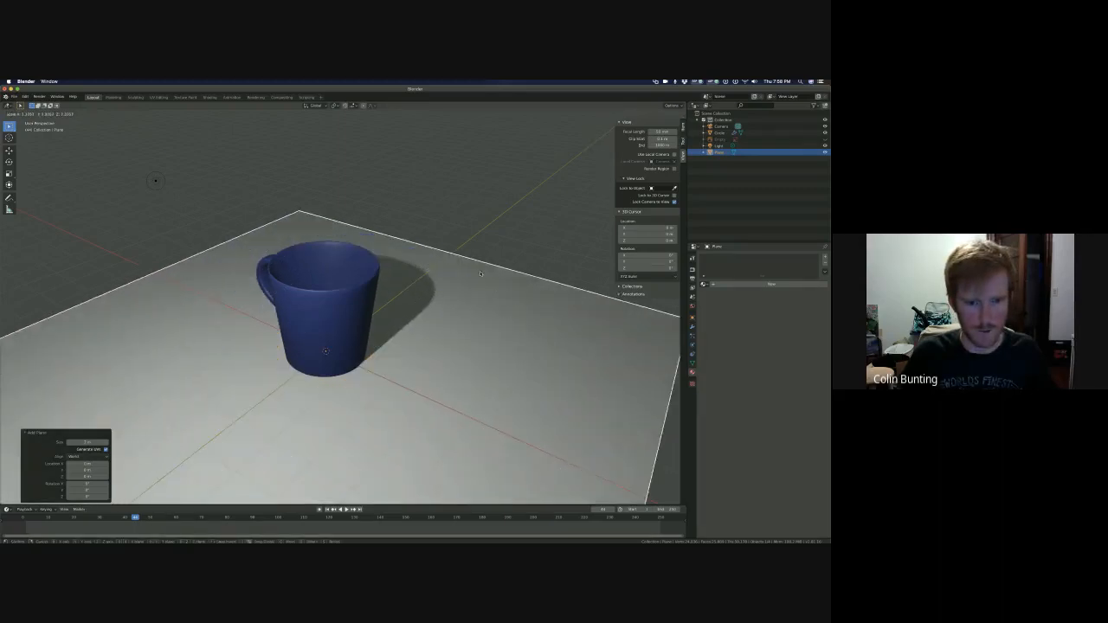
left_click(559, 235)
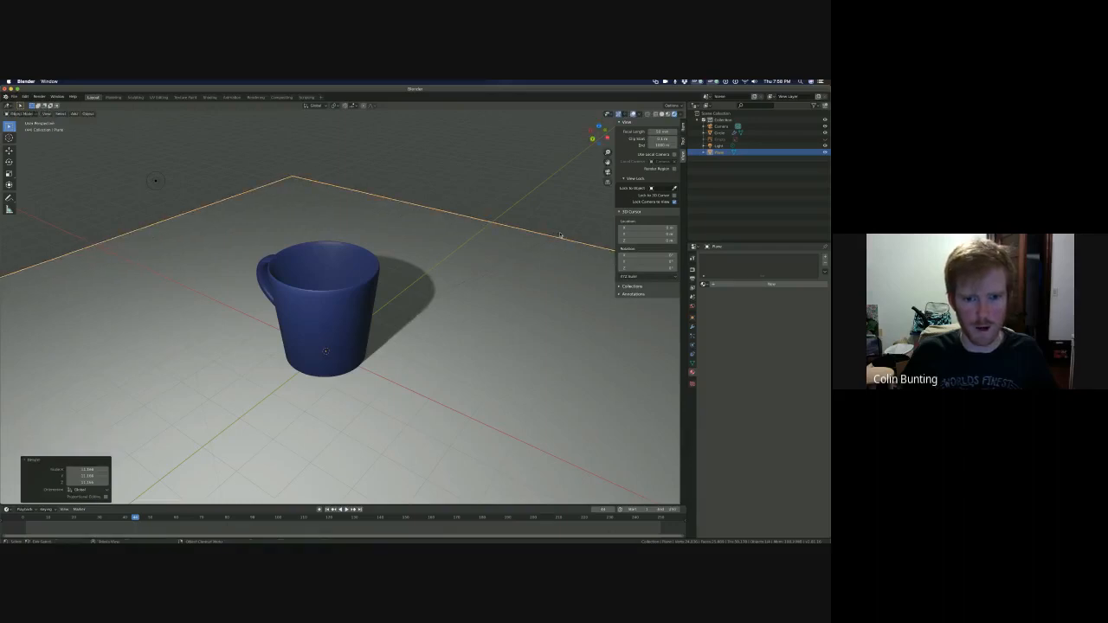
- In Edit Mode, extrude two adjacent edges of the floor plane straight up along Z to form two walls behind the mug
scroll(455, 327, "down", 4)
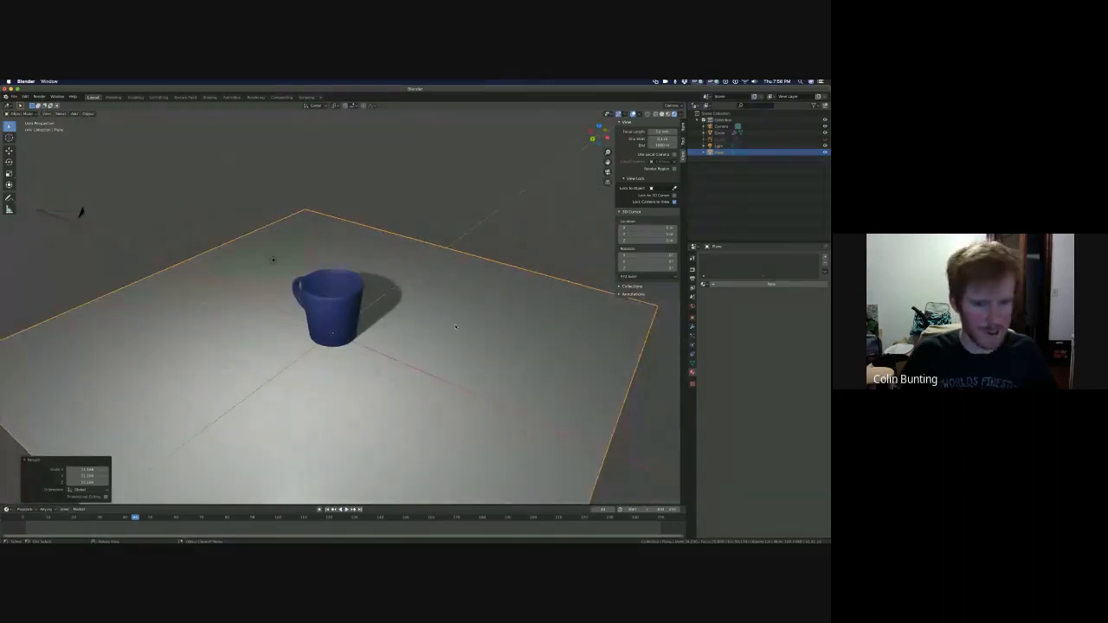
key("Tab")
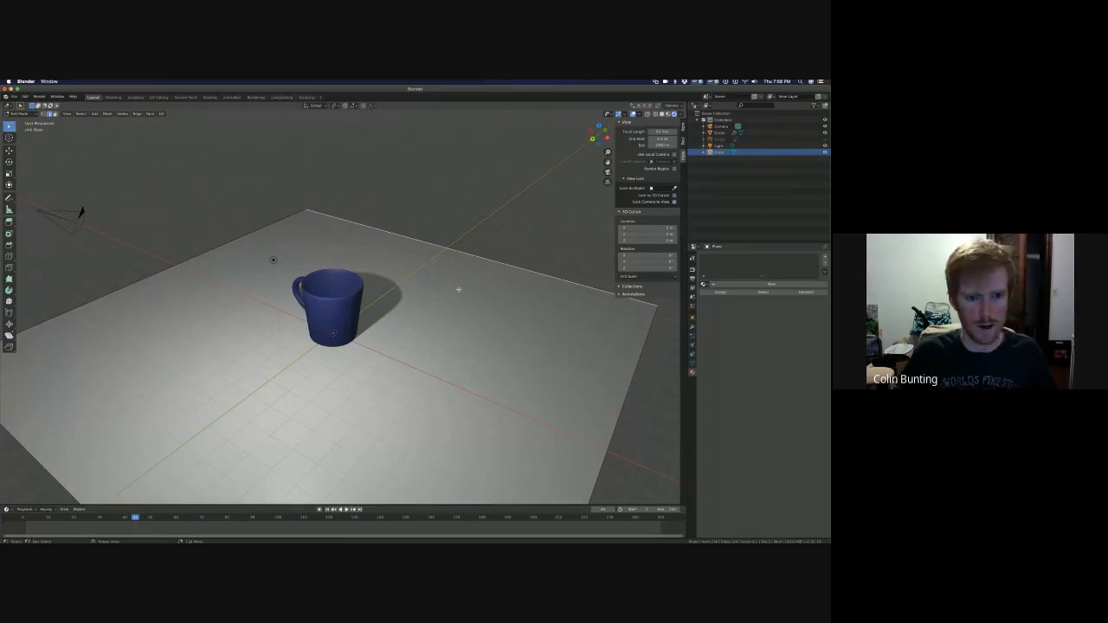
scroll(459, 290, "down", 3)
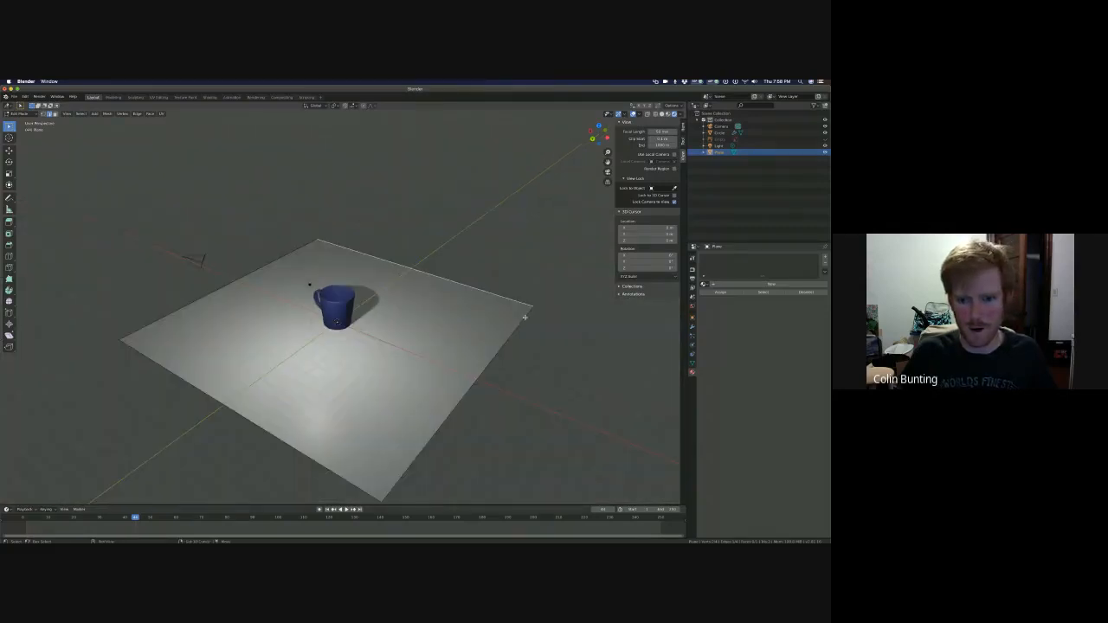
left_click(525, 318)
left_click(410, 260)
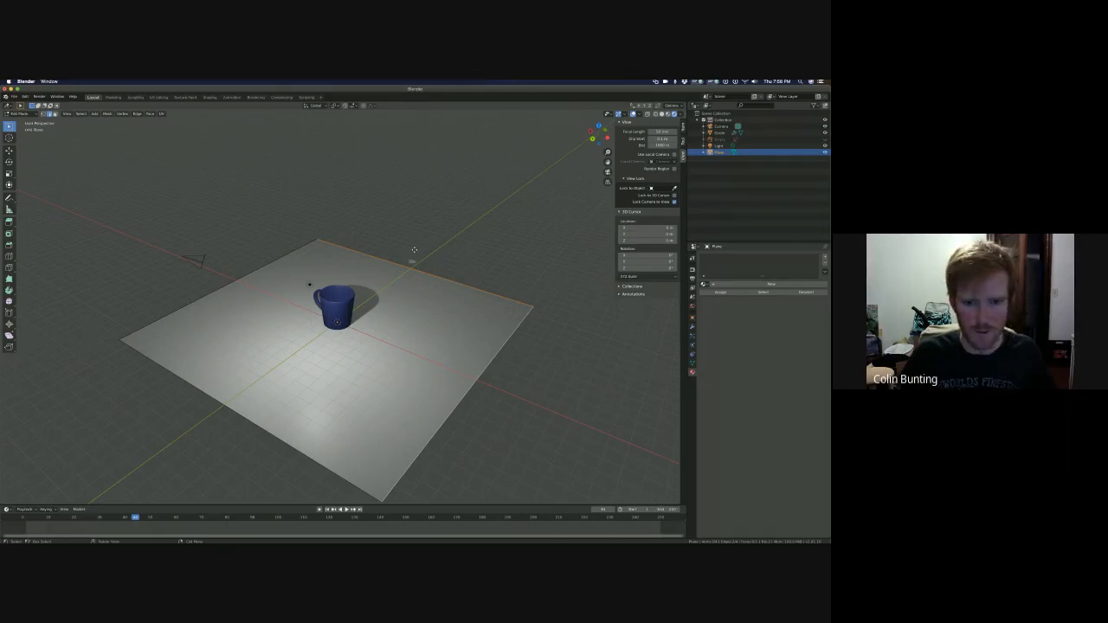
key("e")
key("z")
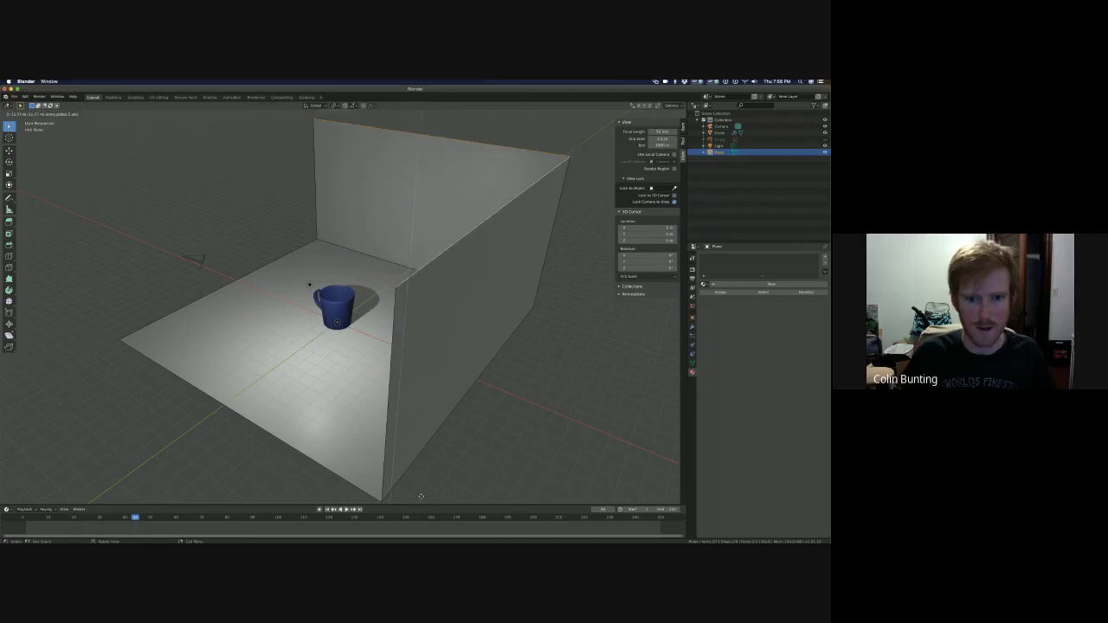
left_click(374, 381)
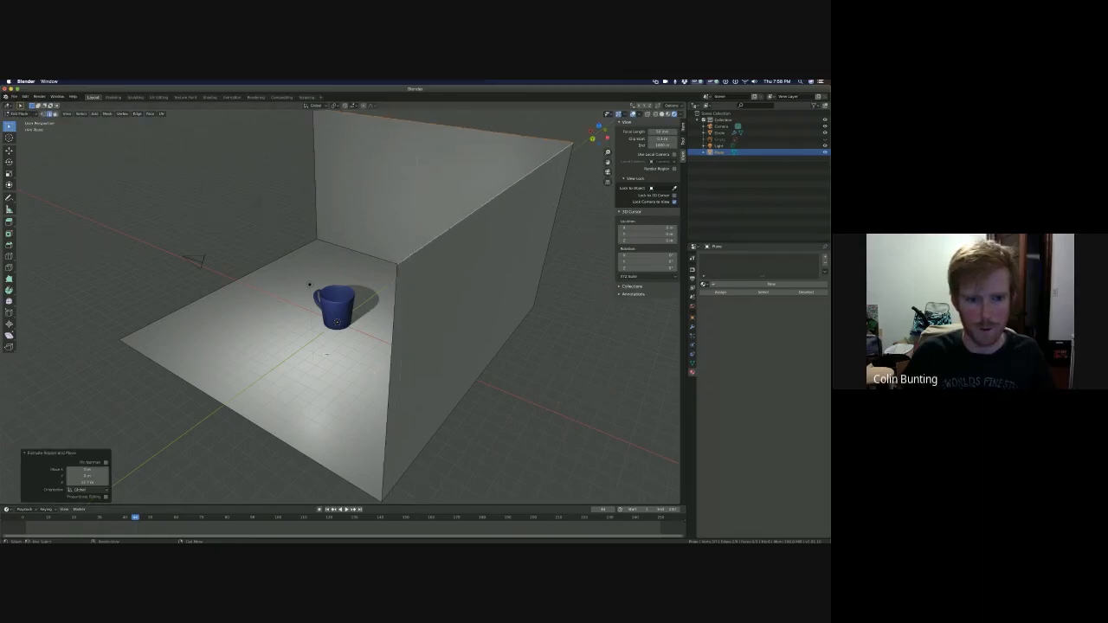
middle_click_drag(326, 354, 393, 347)
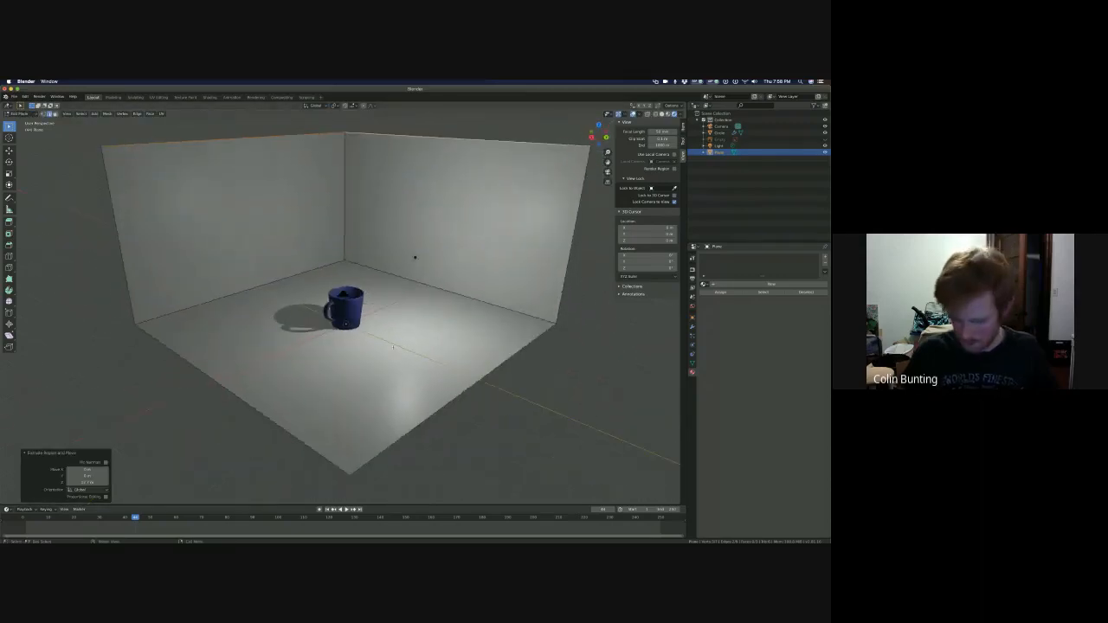
- Reframe the mug and its backdrop through the camera from slightly farther away, render a still image and close the render window
key("KP_0")
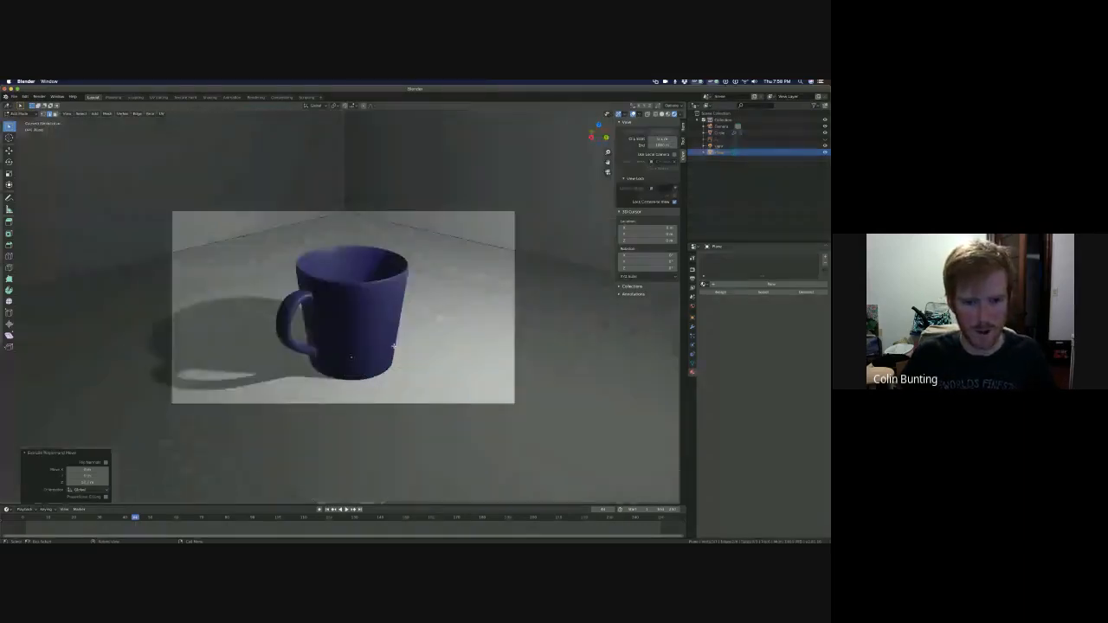
scroll(394, 346, "down", 2)
scroll(393, 333, "up", 2)
scroll(394, 329, "down", 2)
middle_click_drag(398, 321, 427, 342)
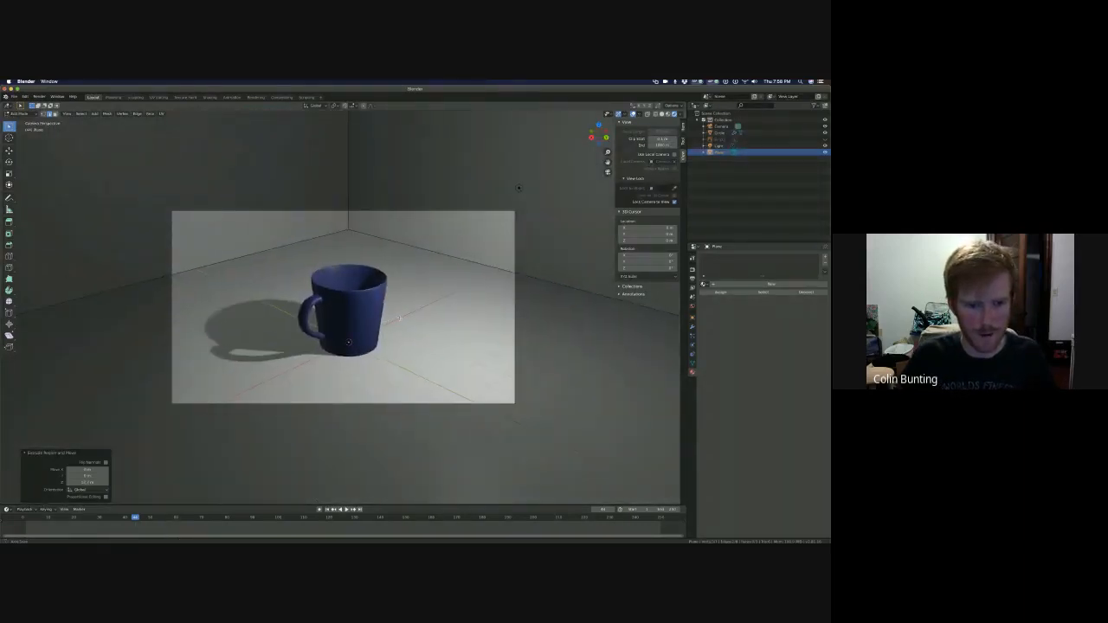
scroll(432, 318, "down", 3)
scroll(467, 327, "up", 4)
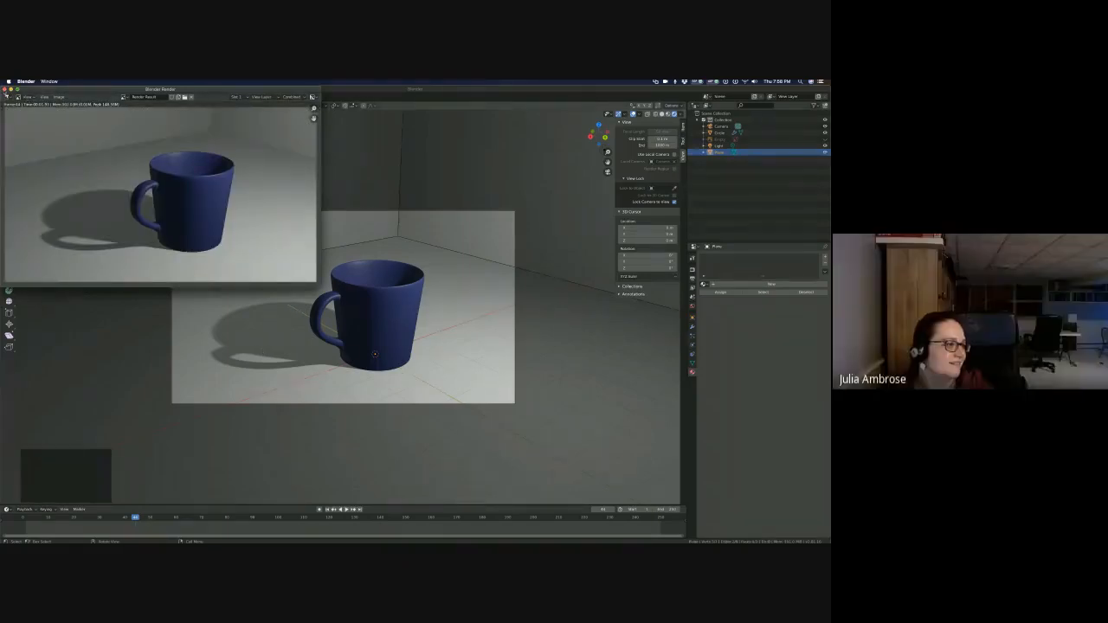
left_click(6, 89)
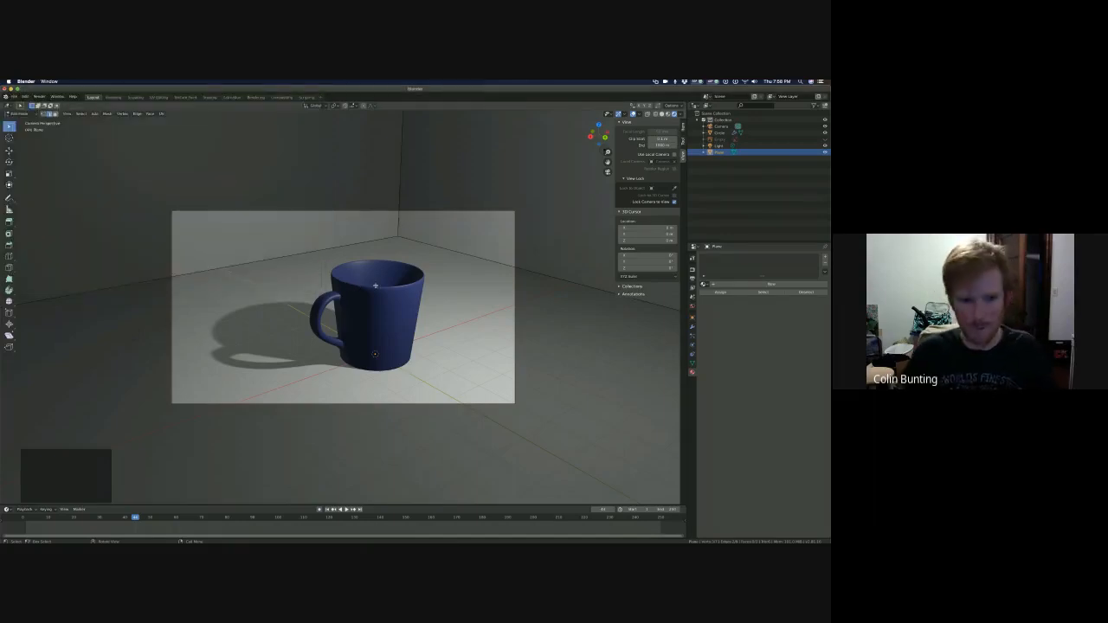
- Try to bevel the two floor-to-wall edges and the vertical corner edge of the backdrop with additional segments
middle_click_drag(375, 286, 477, 194)
left_click(475, 200)
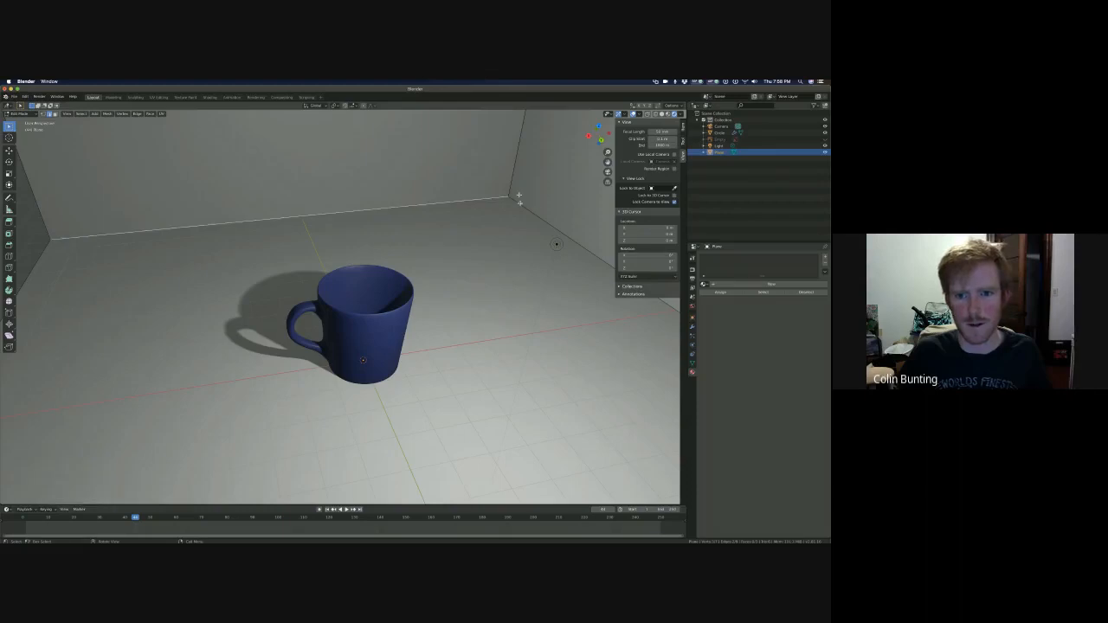
left_click(520, 202, "shift")
left_click(510, 185, "shift")
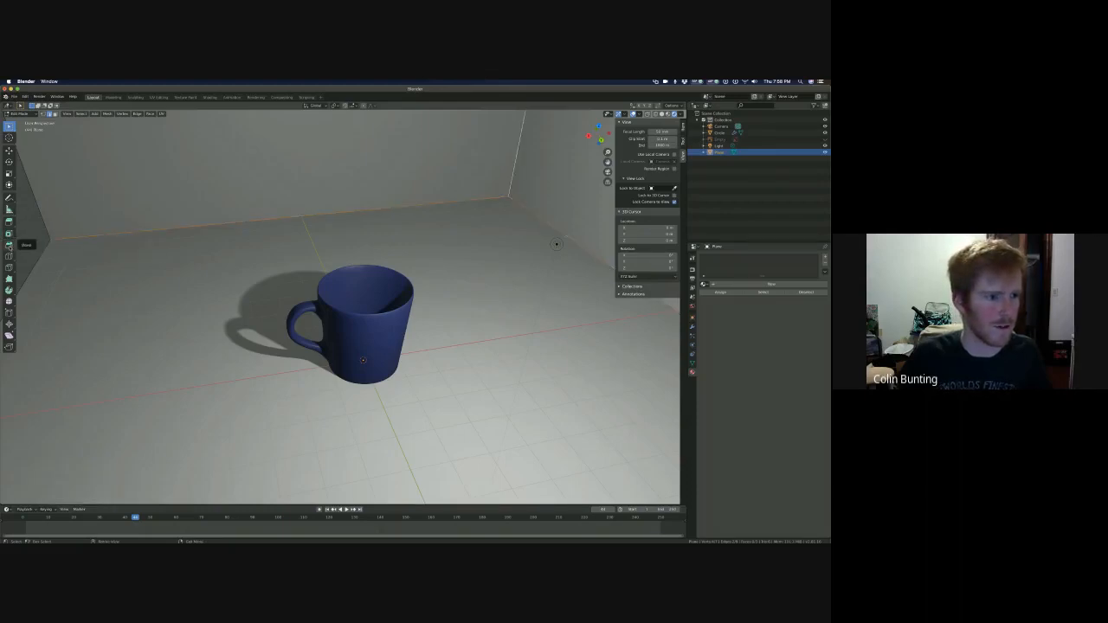
left_click(9, 244)
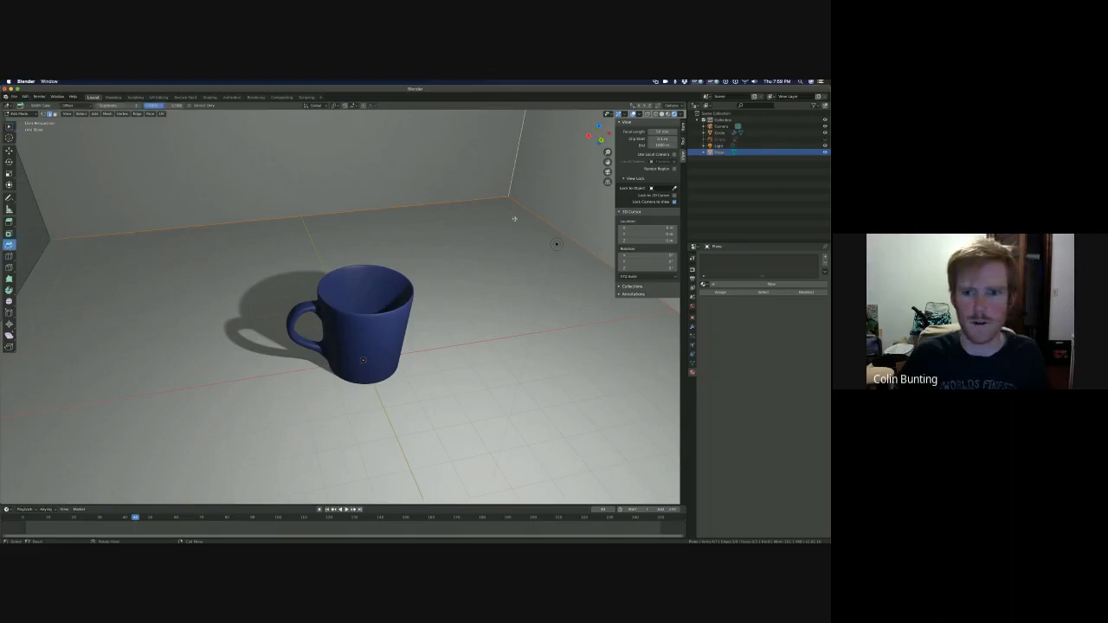
left_click_drag(504, 213, 515, 228)
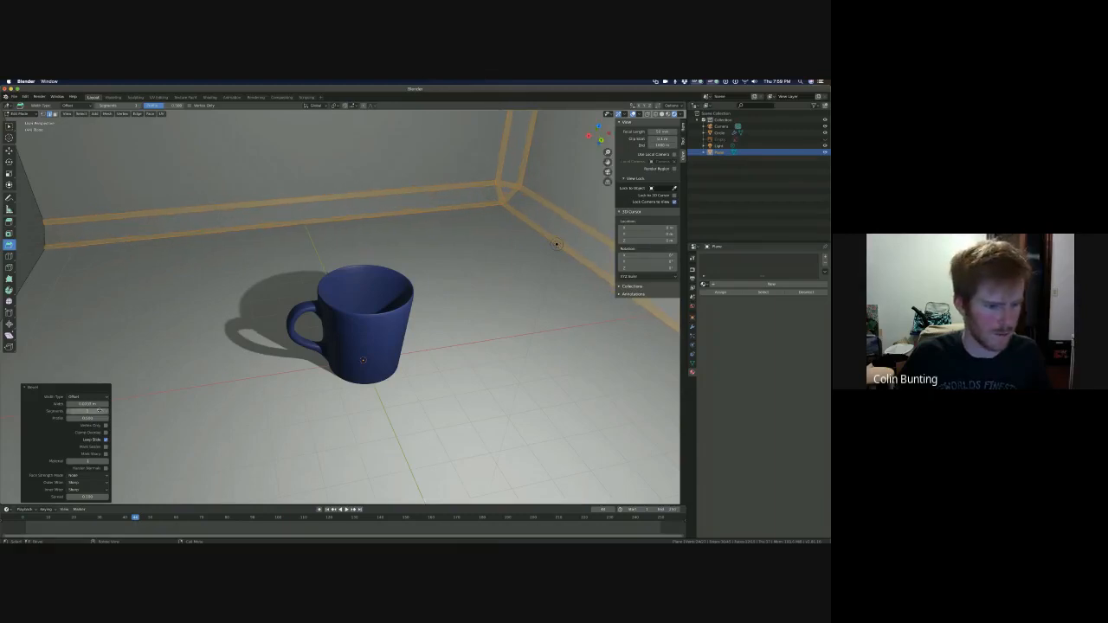
left_click_drag(91, 412, 95, 411)
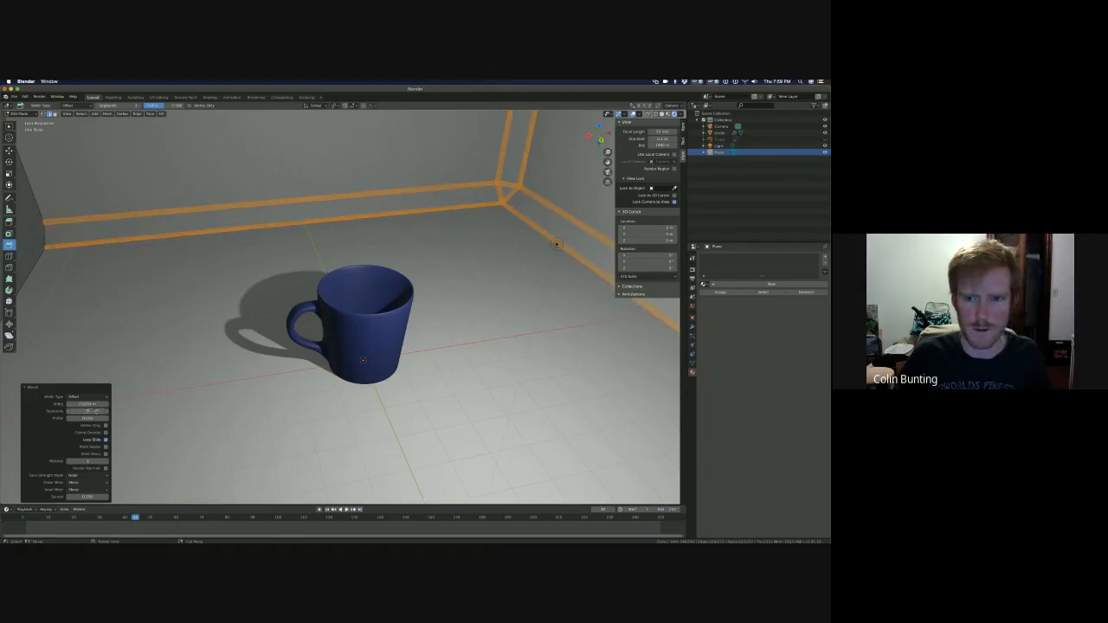
key("alt+a")
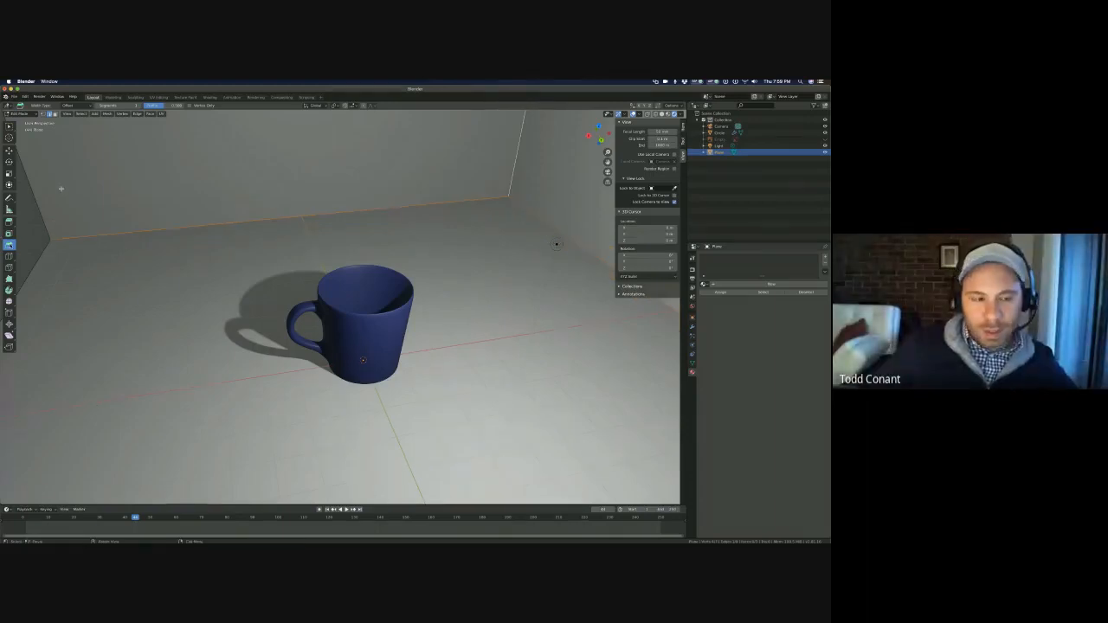
left_click(192, 245)
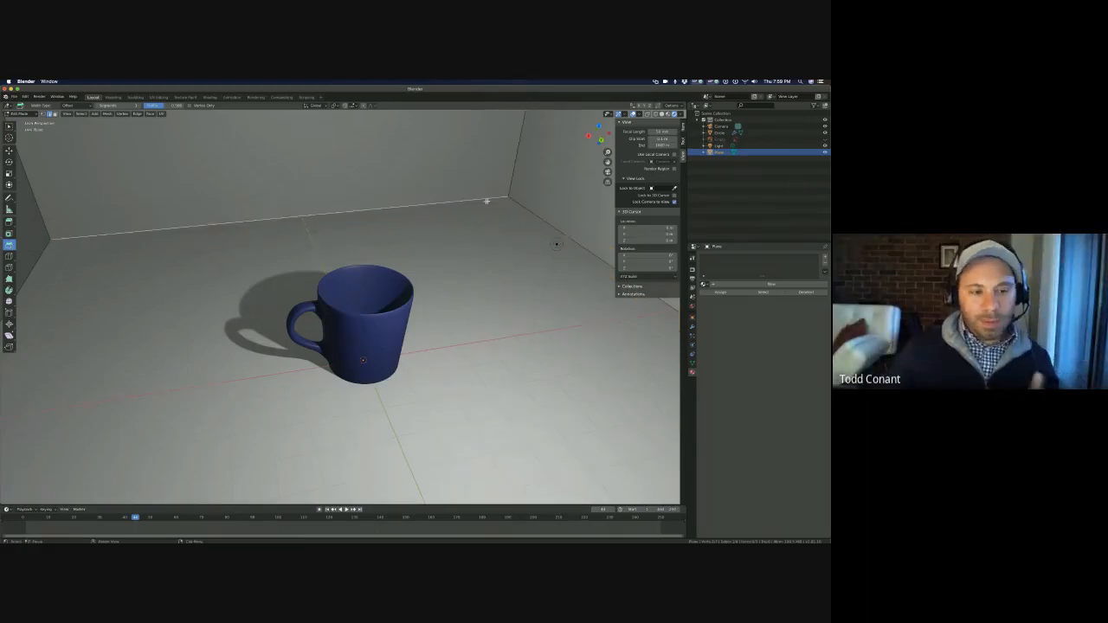
left_click(509, 187)
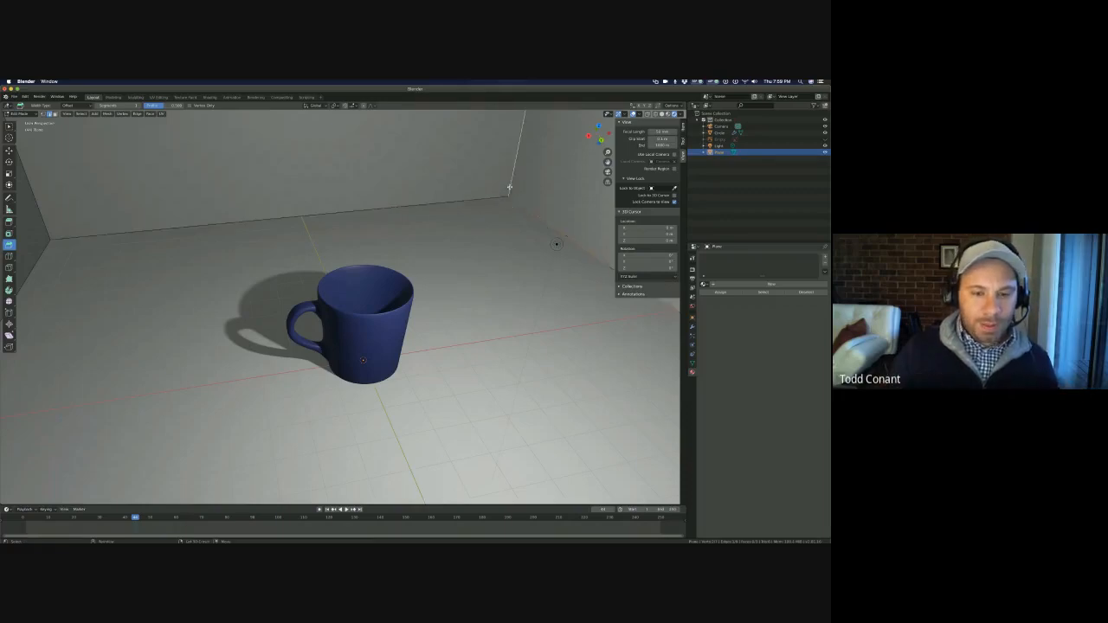
left_click(491, 199)
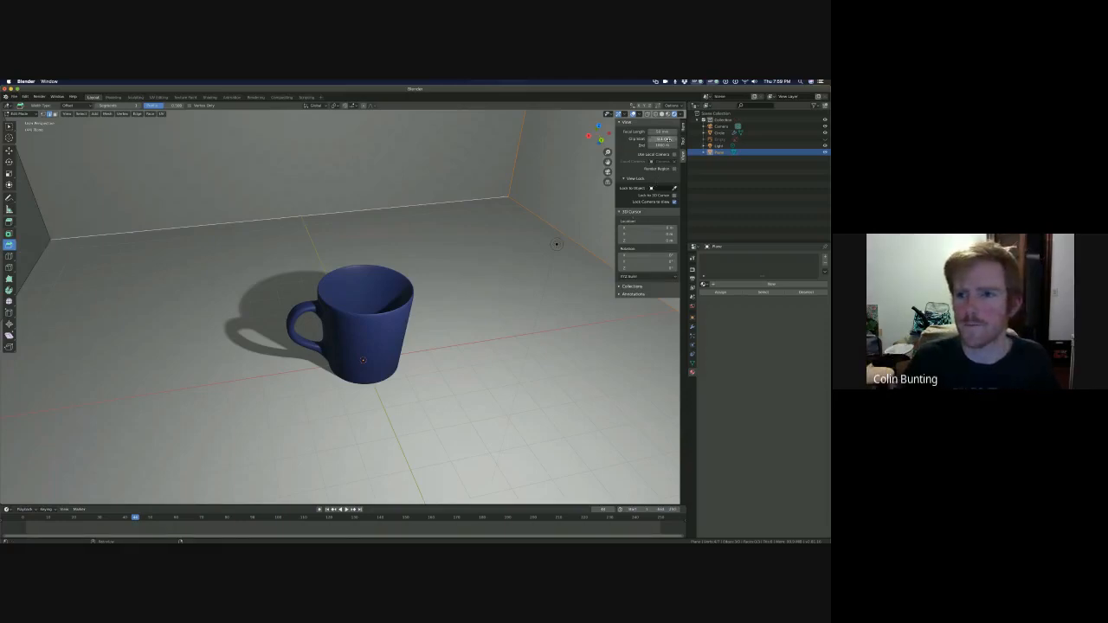
- Check the mesh's transform properties and the Lock Camera to View setting in the 3D viewport
left_click(684, 126)
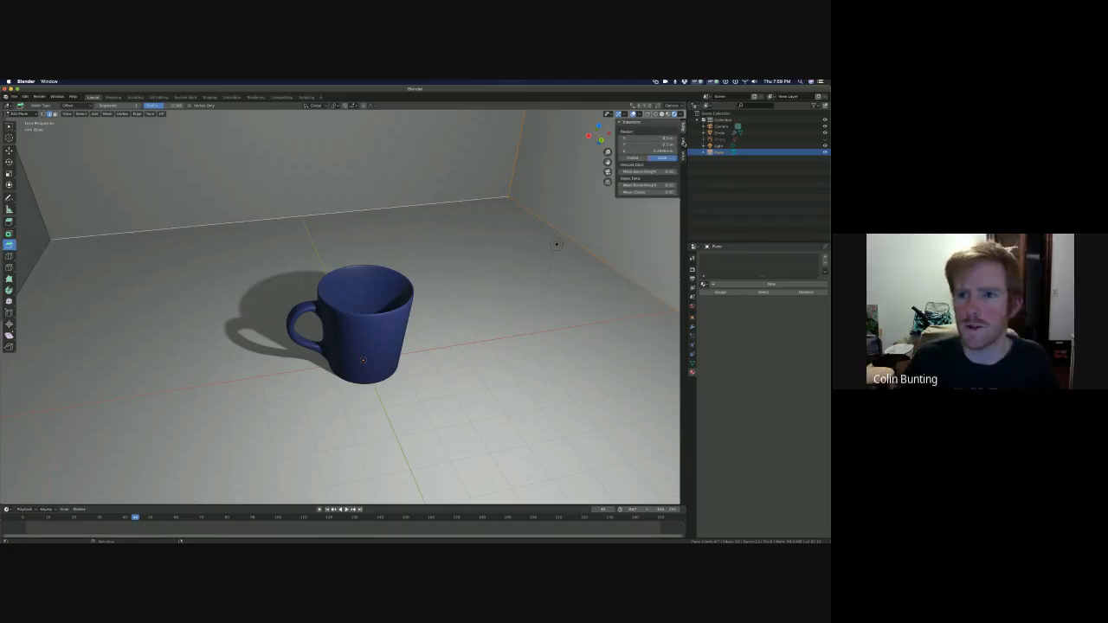
left_click(683, 156)
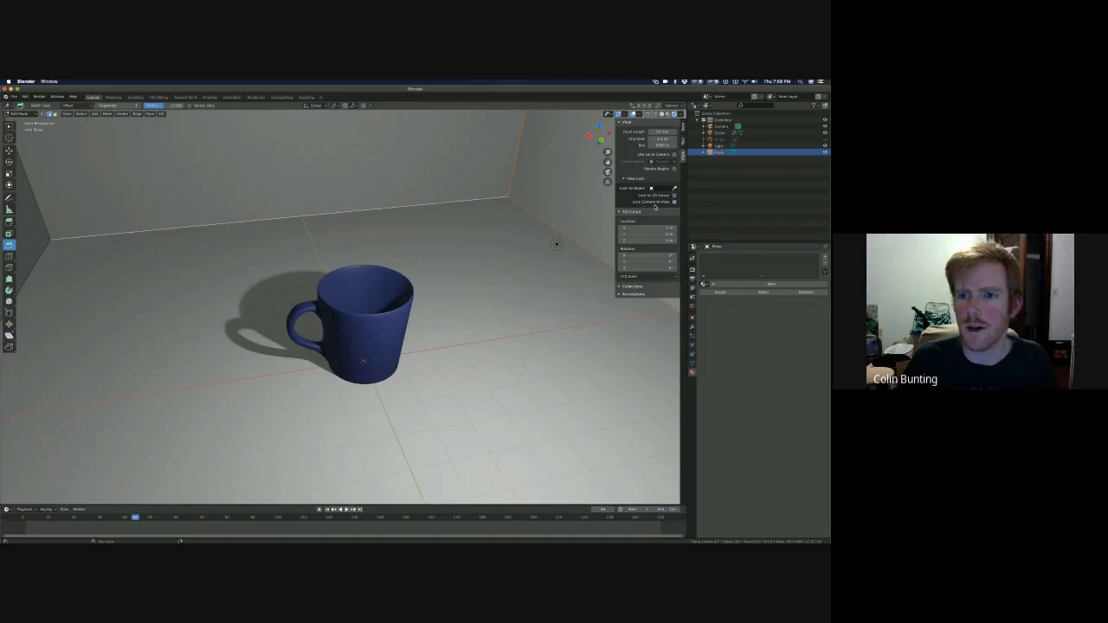
left_click(675, 201)
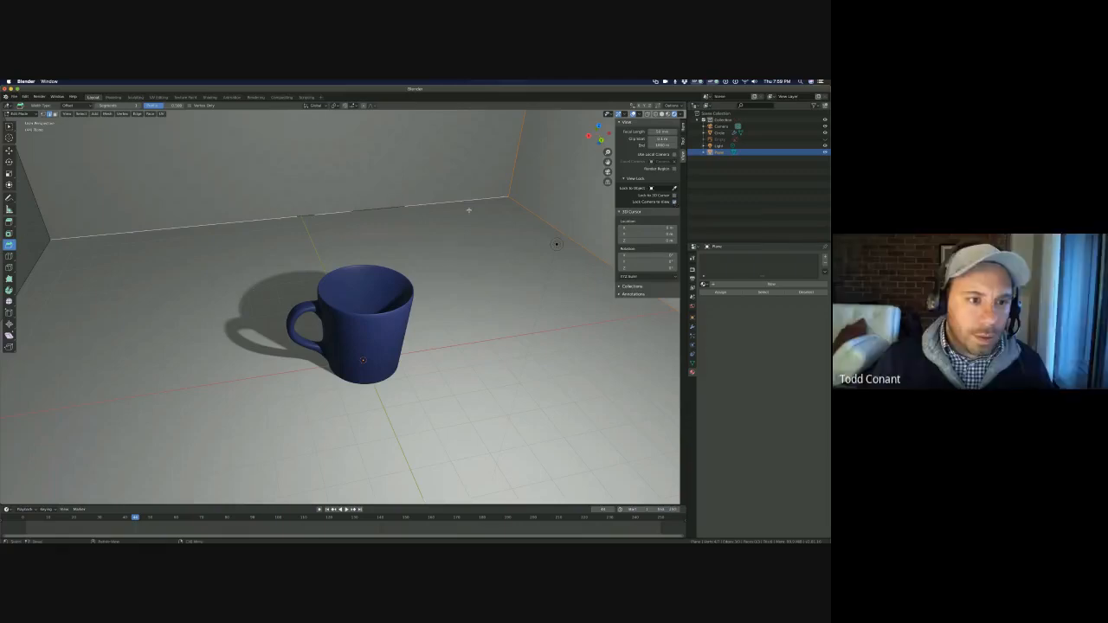
left_click(512, 184, "shift")
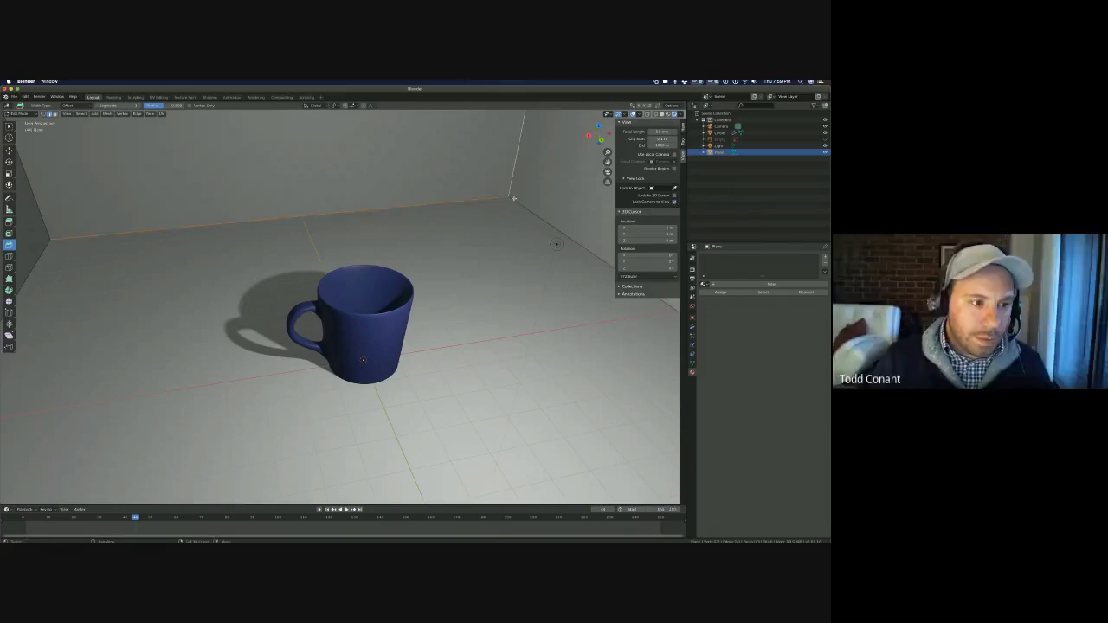
left_click(518, 202, "shift")
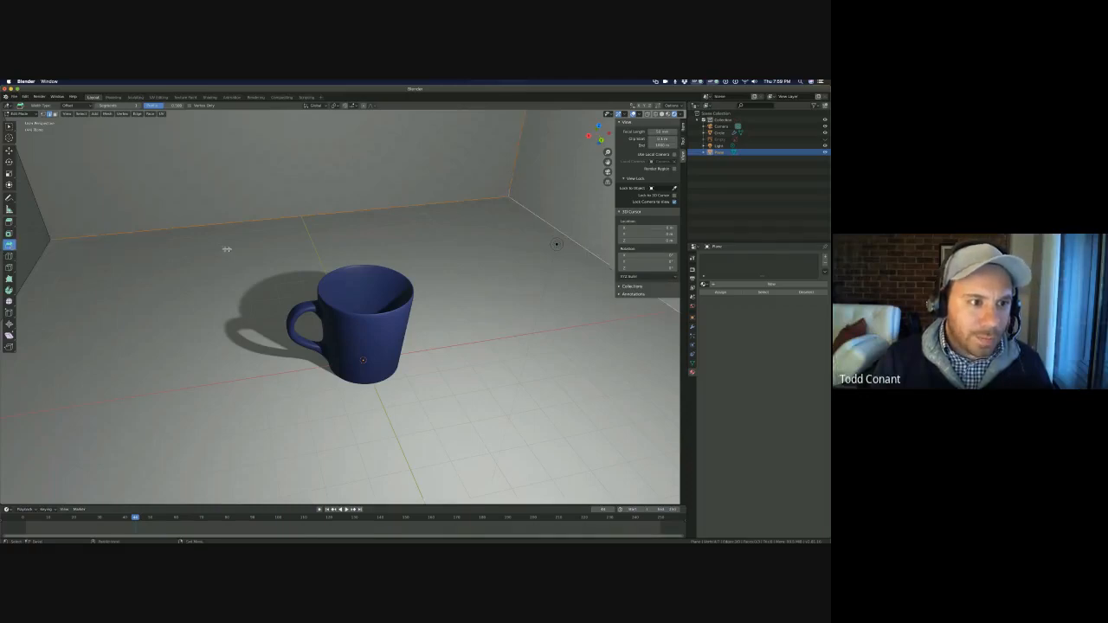
left_click(267, 262)
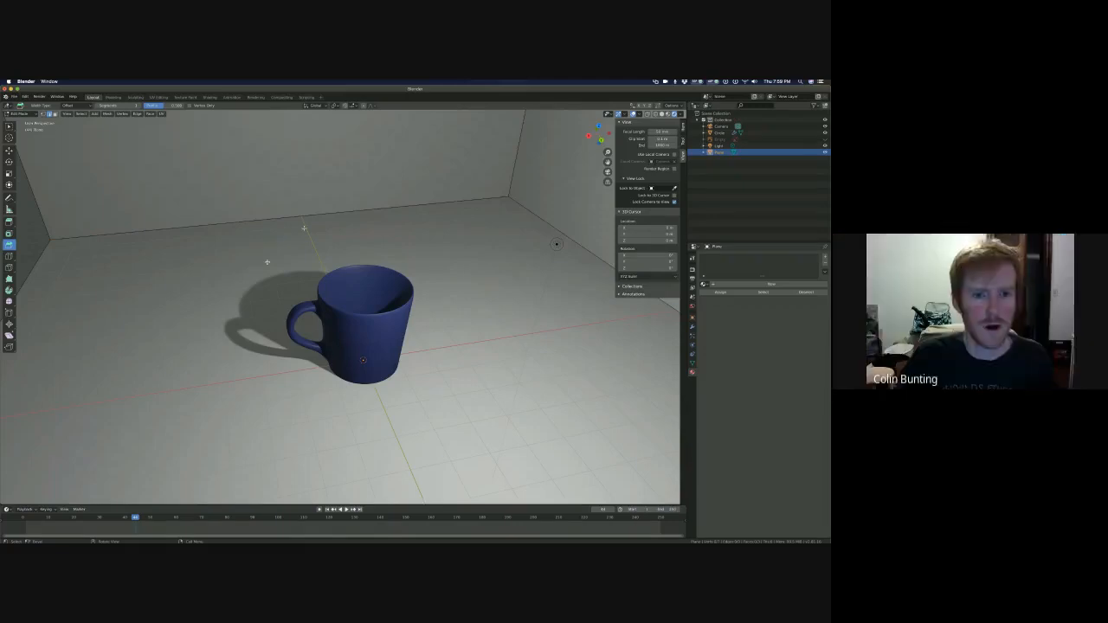
- Bevel the two floor-to-wall edges and the vertical corner edge of the backdrop with many segments and clear the selection
left_click(415, 205)
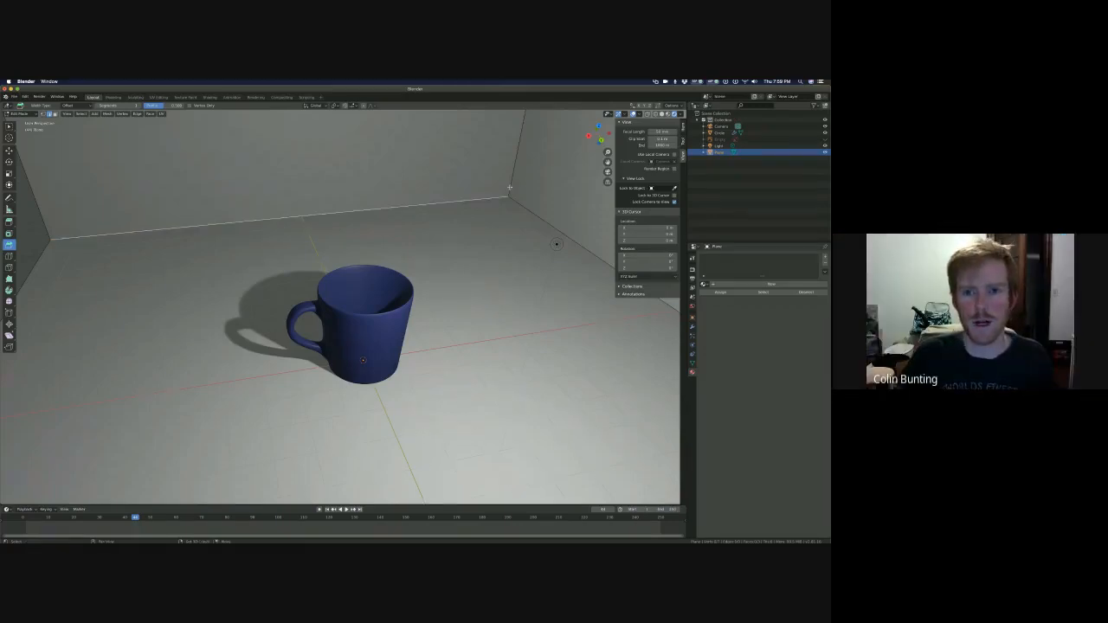
left_click(512, 184, "shift")
left_click(519, 205, "shift")
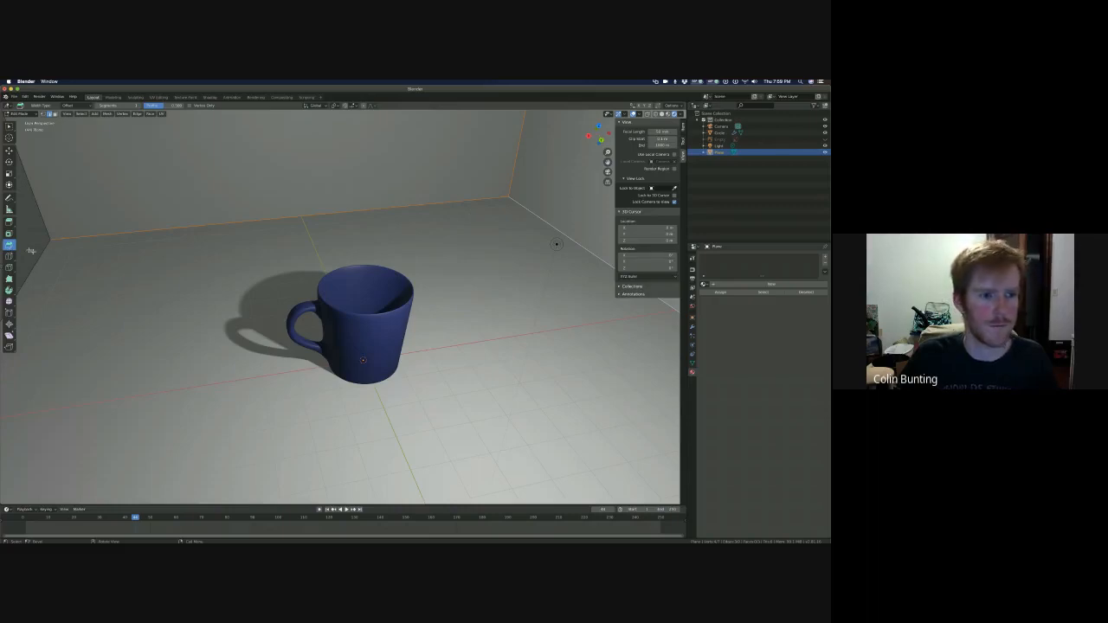
key("e")
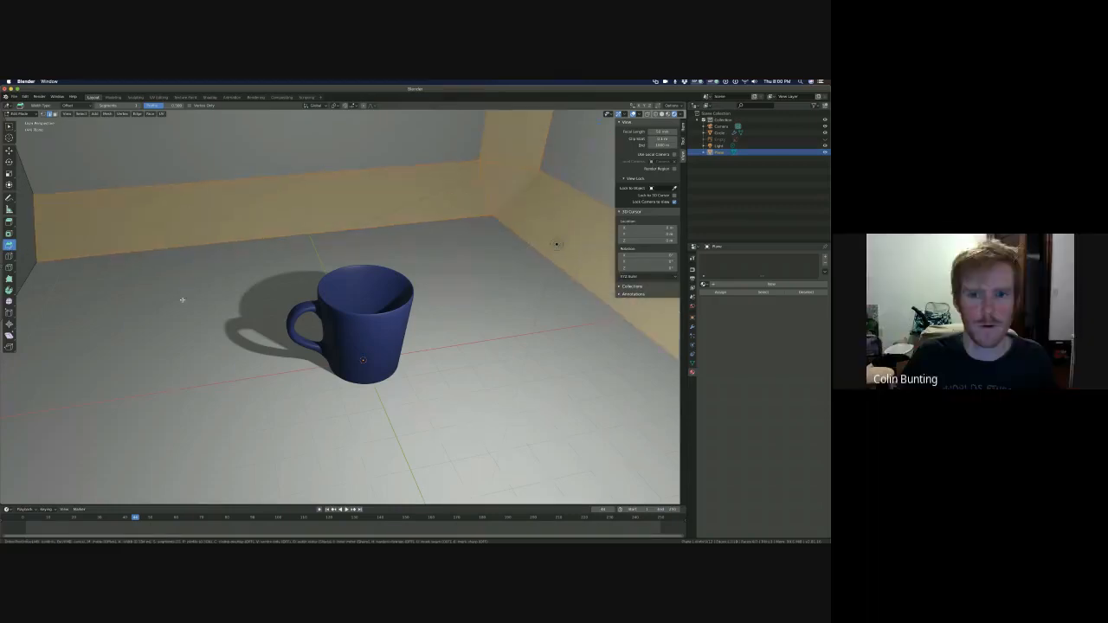
left_click(179, 302)
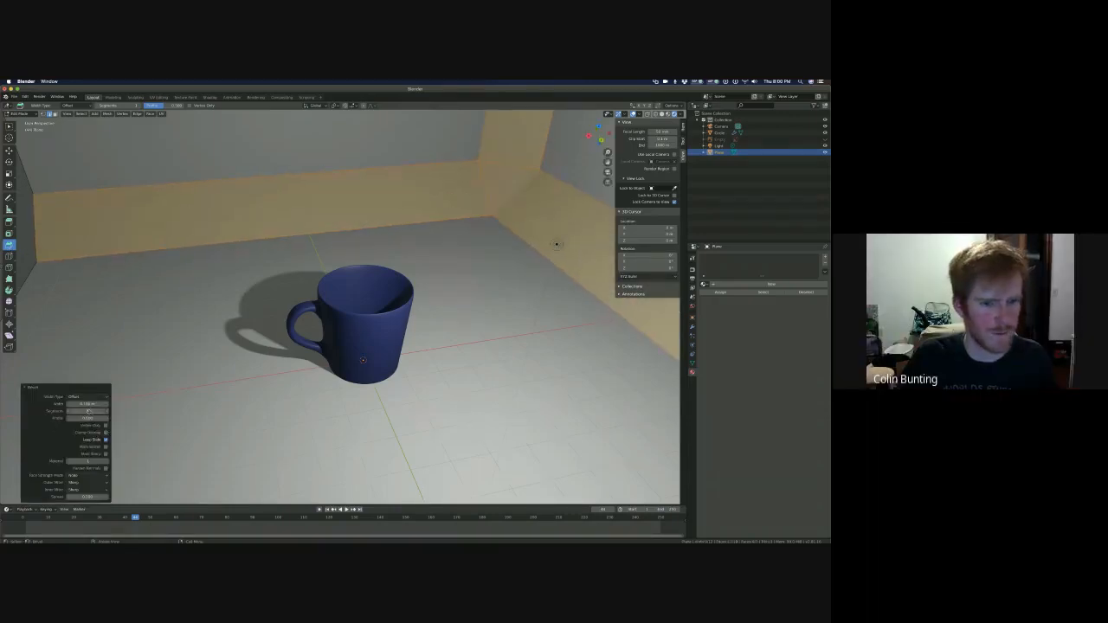
left_click_drag(89, 412, 101, 414)
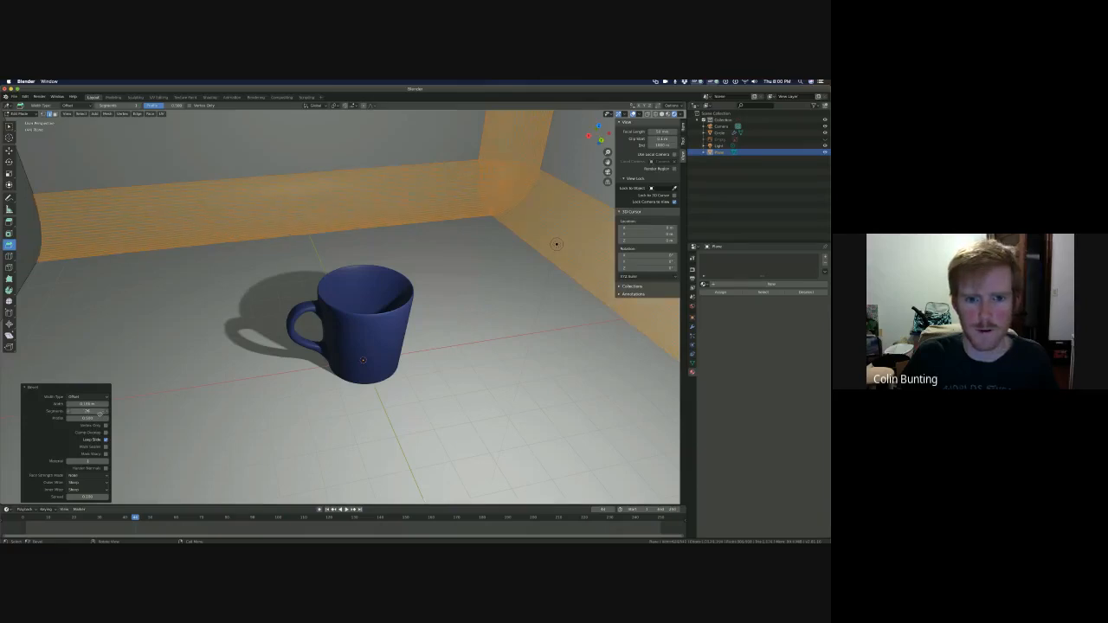
key("alt+a")
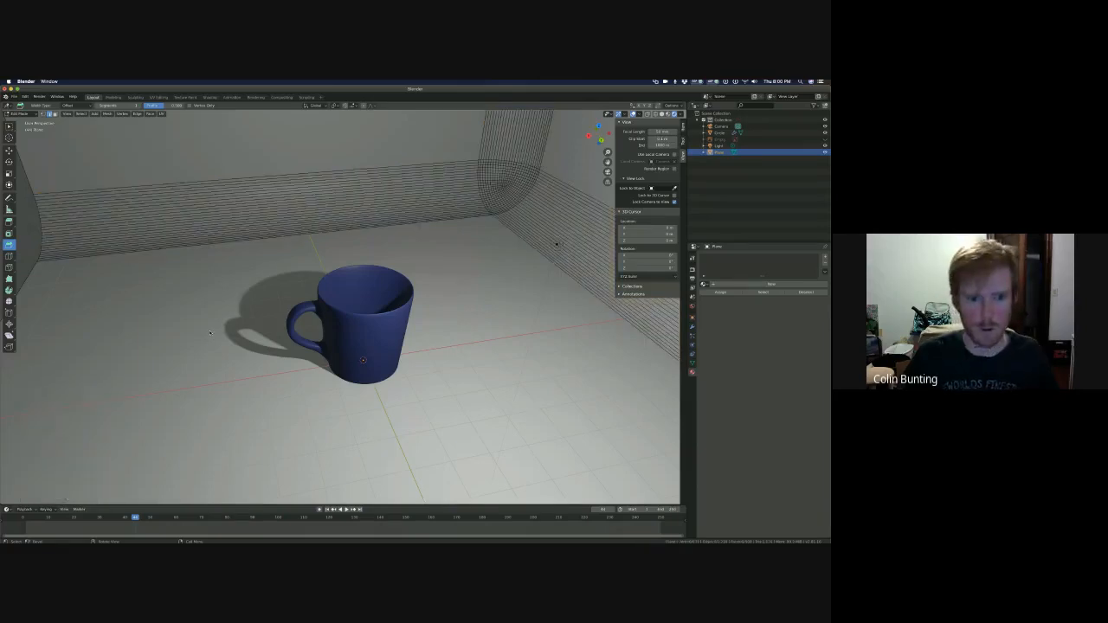
- Move the camera slightly closer to the mug, render a still image and reposition the render window
key("KP_0")
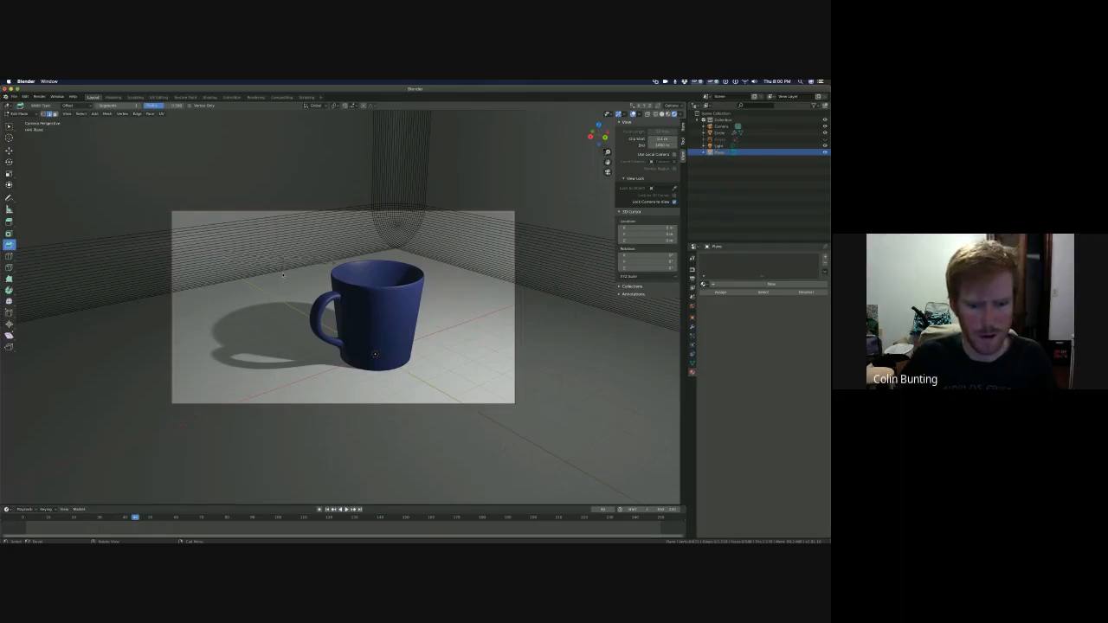
scroll(283, 274, "up", 2)
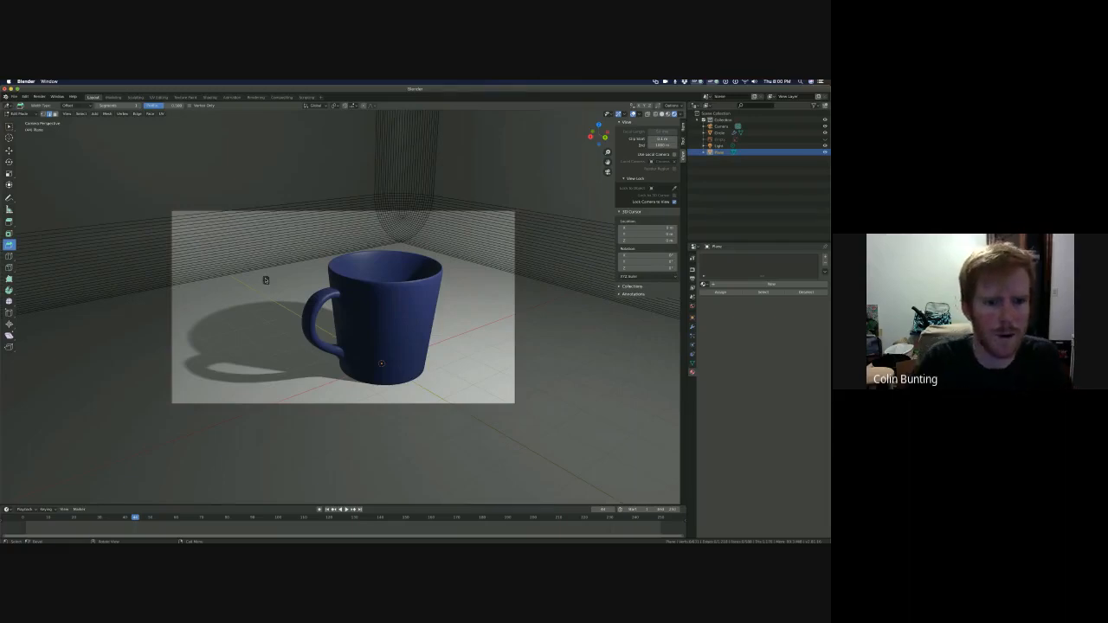
key("F12")
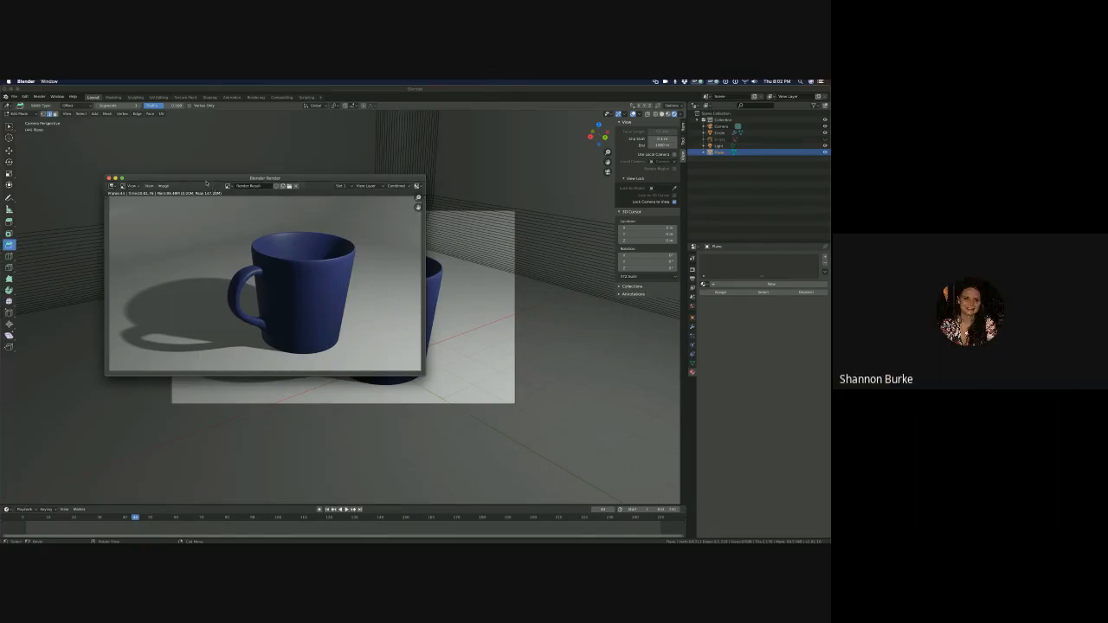
left_click_drag(207, 181, 200, 169)
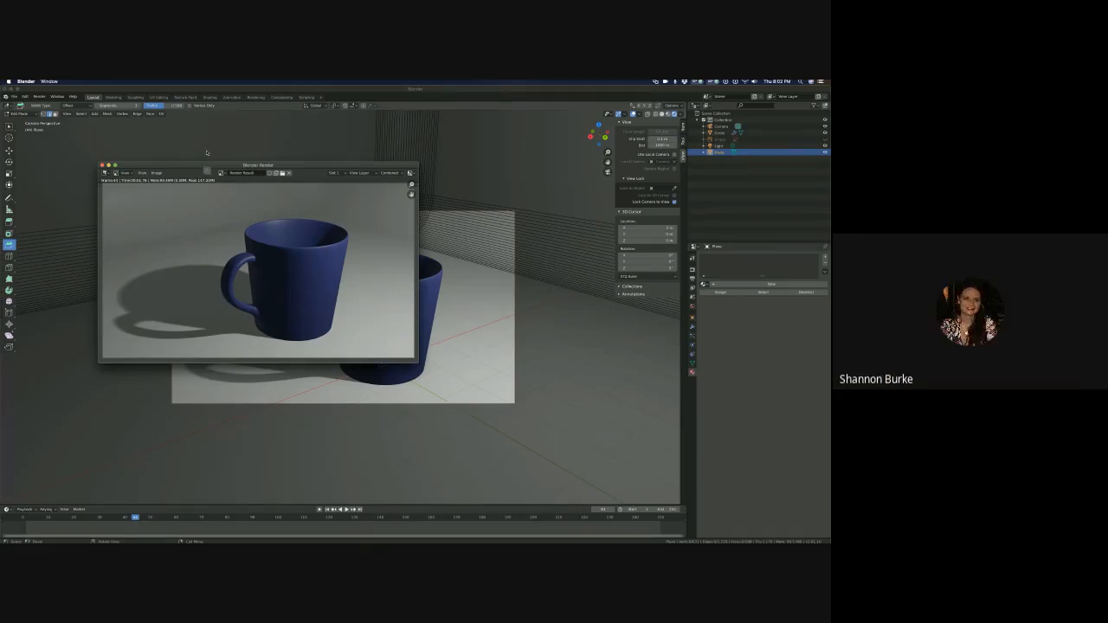
left_click_drag(204, 165, 207, 153)
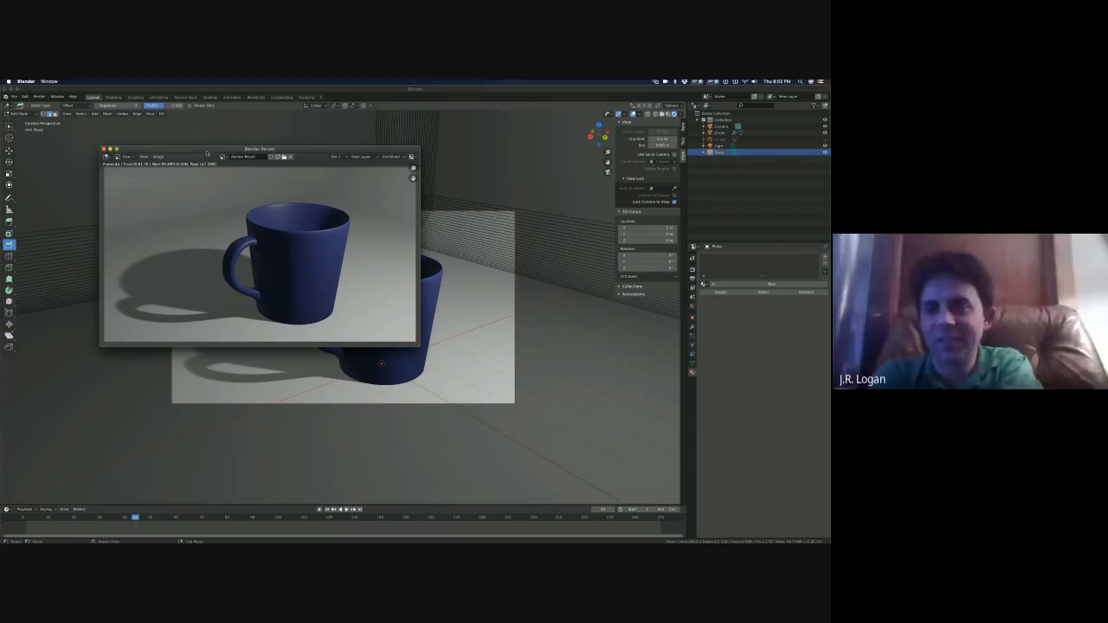
- Switch to the other Blender scene and examine the mug inside its cube backdrop through the camera from several angles and distances
key("super+Tab")
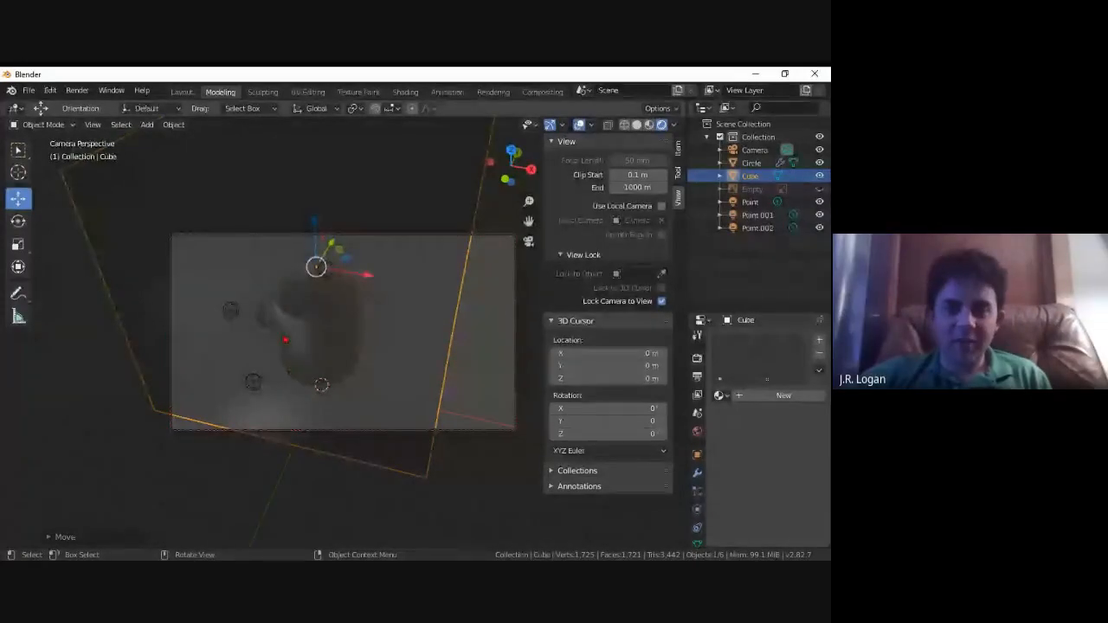
middle_click_drag(286, 340, 303, 322)
scroll(338, 340, "down", 8)
scroll(295, 321, "up", 6)
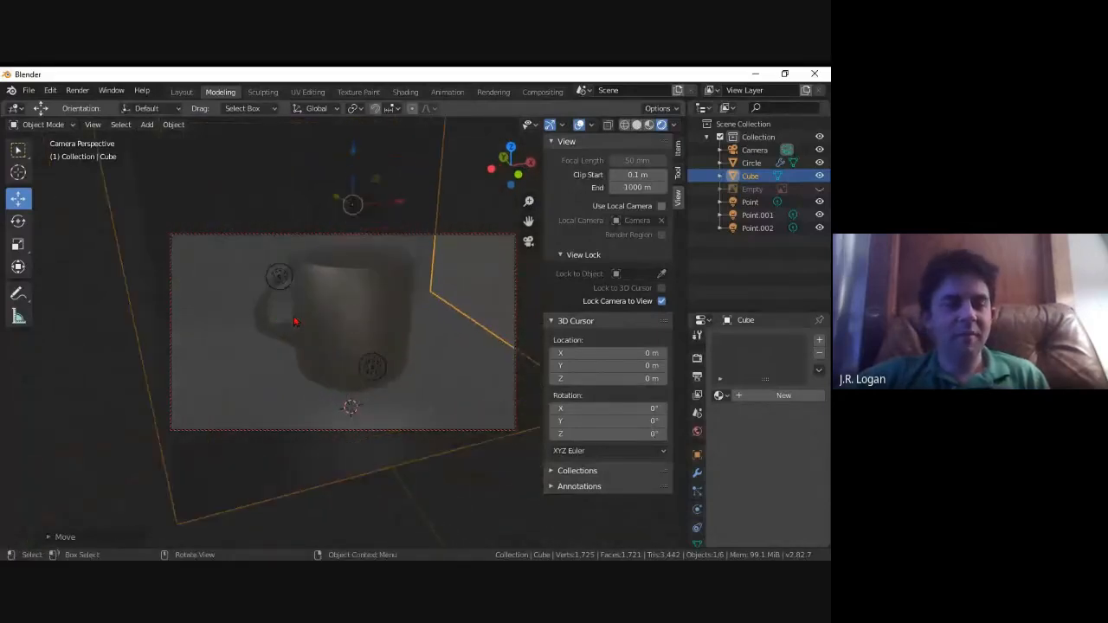
scroll(232, 302, "up", 3)
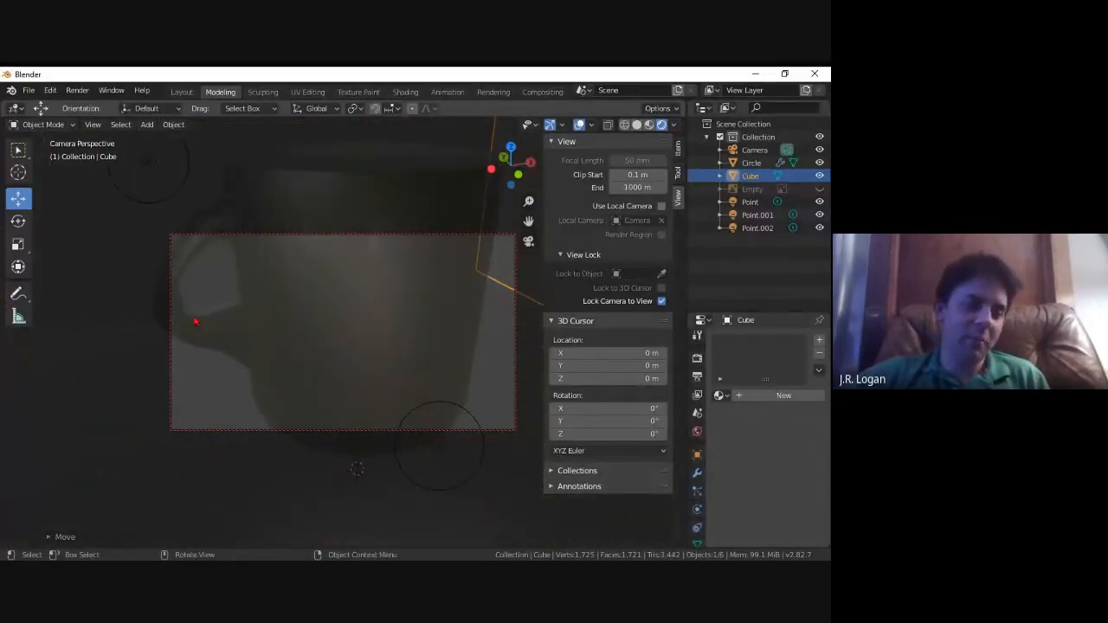
scroll(198, 320, "up", 2)
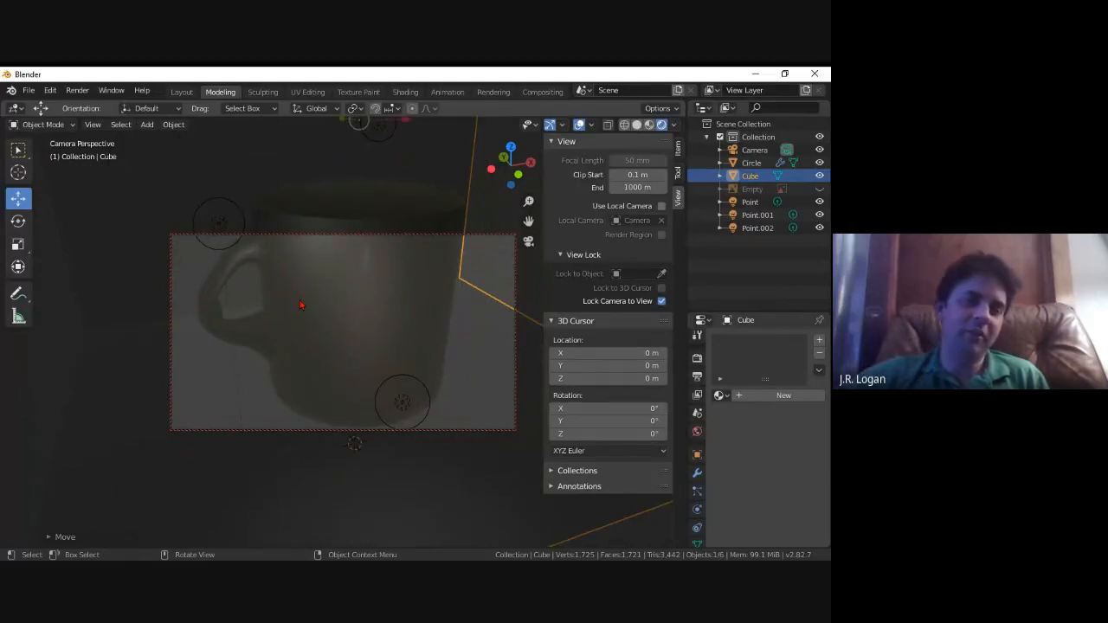
scroll(301, 325, "down", 5)
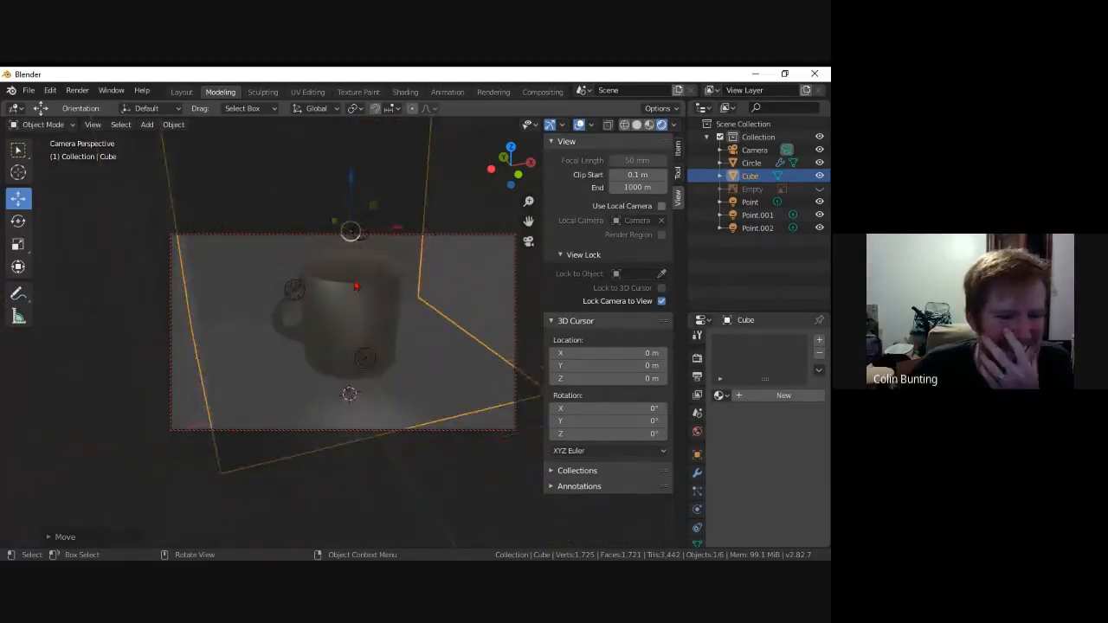
scroll(356, 287, "up", 2)
middle_click_drag(356, 287, 317, 344)
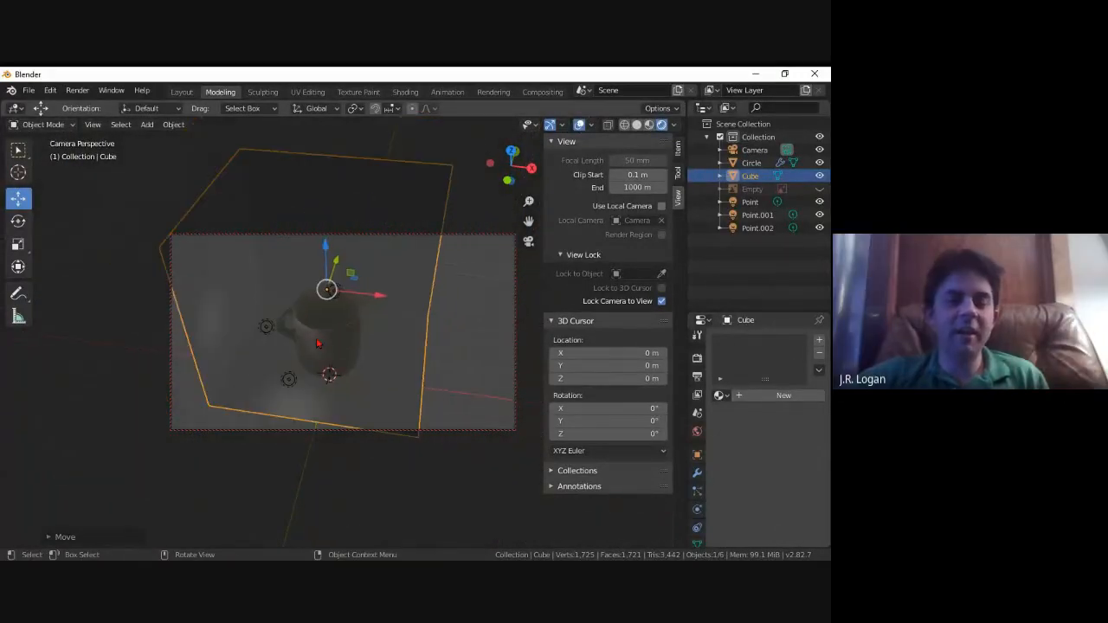
middle_click_drag(316, 396, 329, 388)
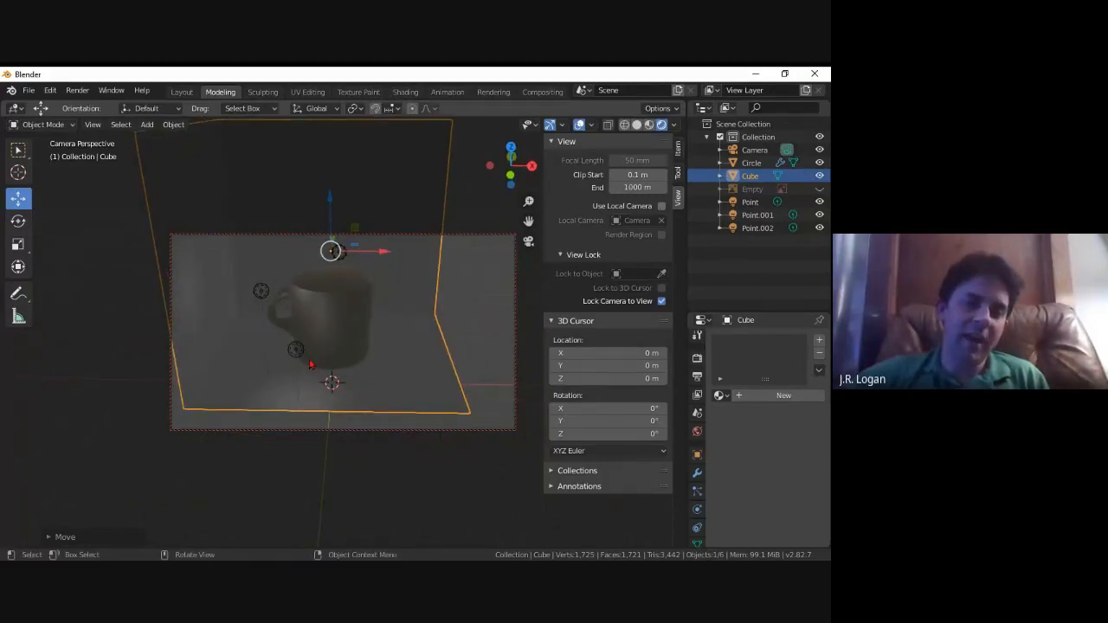
middle_click_drag(348, 289, 322, 320)
right_click(322, 322)
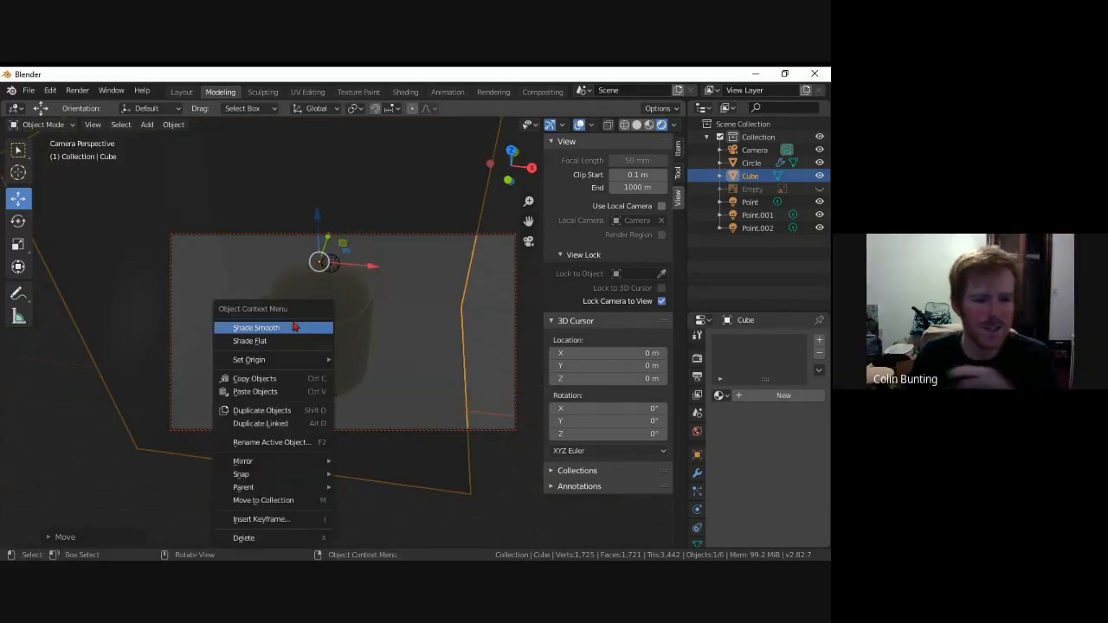
scroll(333, 314, "down", 2)
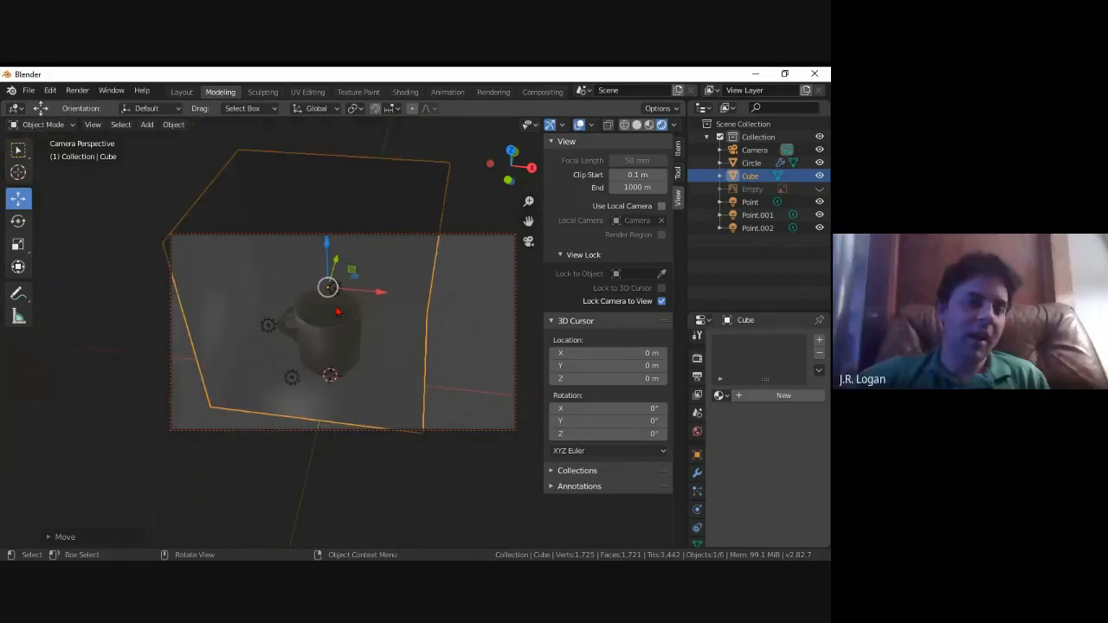
scroll(328, 317, "up", 2)
middle_click_drag(328, 318, 305, 341)
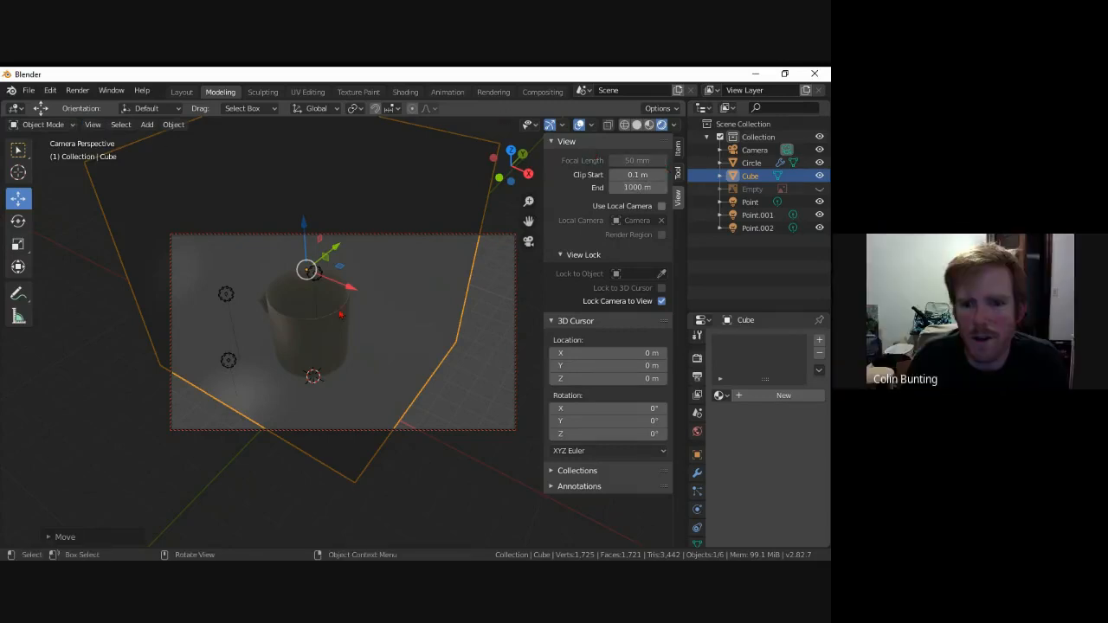
- Set the X dimension of the cube around the mug to 8 m
left_click(677, 149)
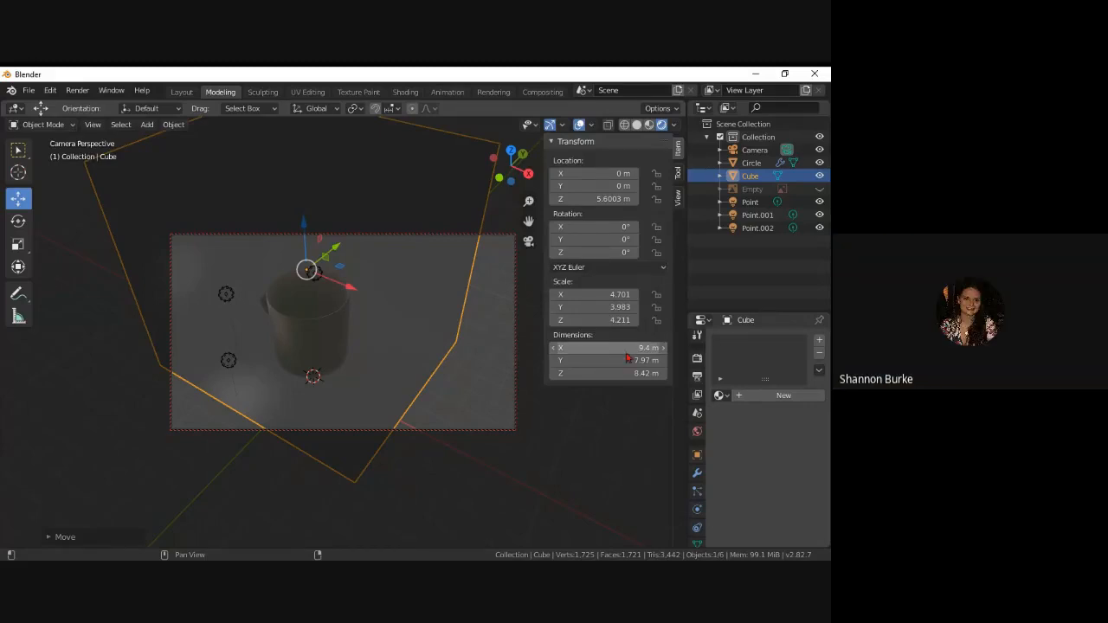
left_click_drag(628, 357, 618, 363)
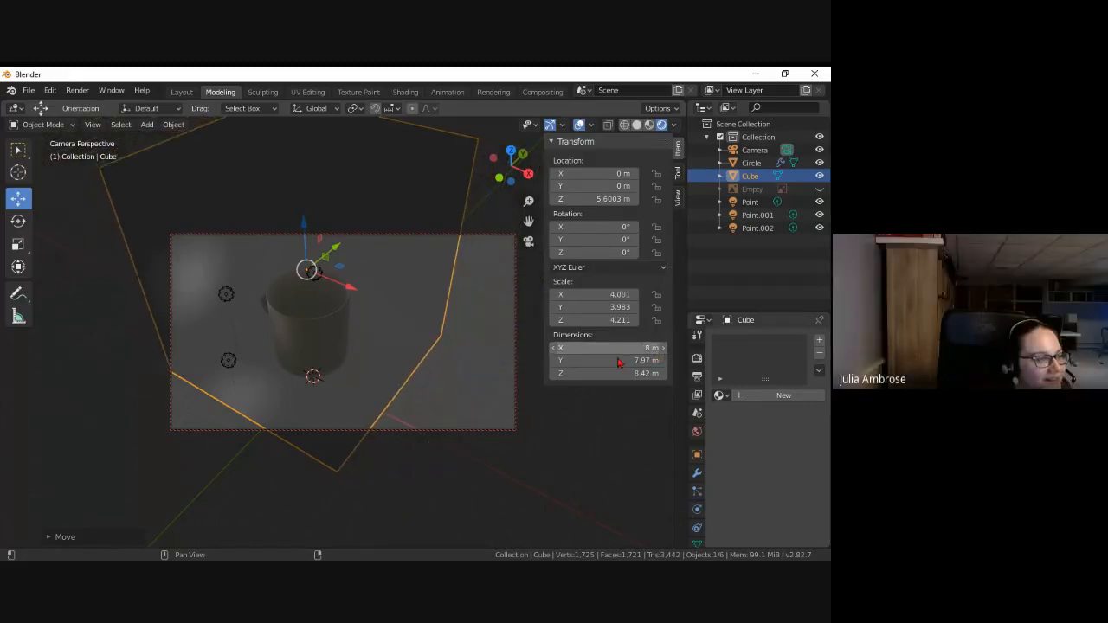
- Try changing the mug's X dimension to 3.74 m and undo the change
left_click(306, 335)
left_click_drag(604, 350, 608, 353)
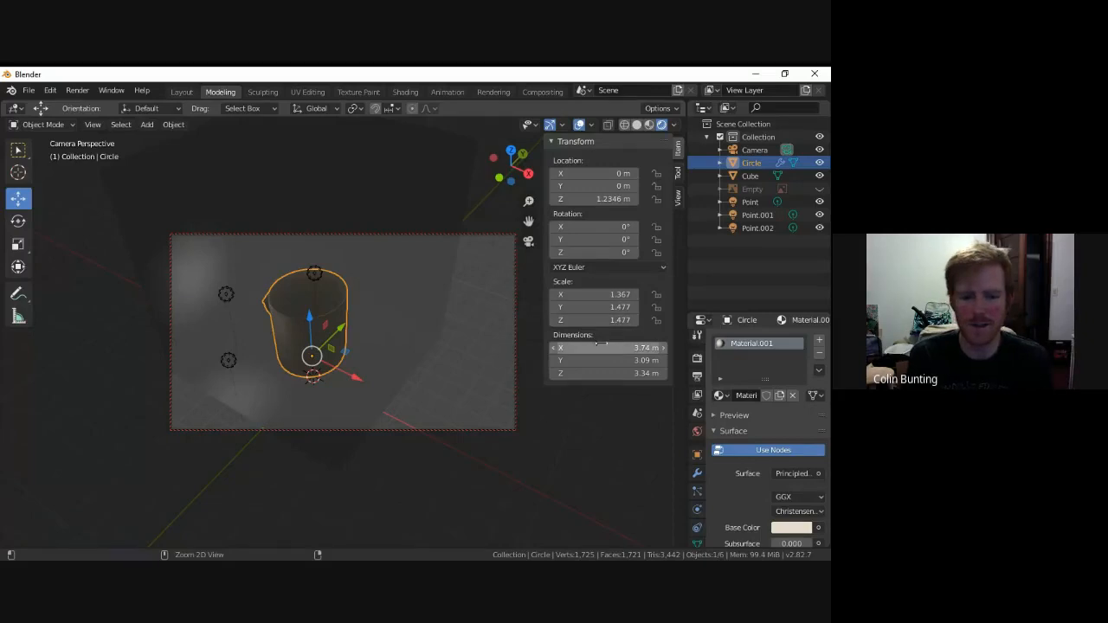
key("ctrl+z")
left_click(653, 351)
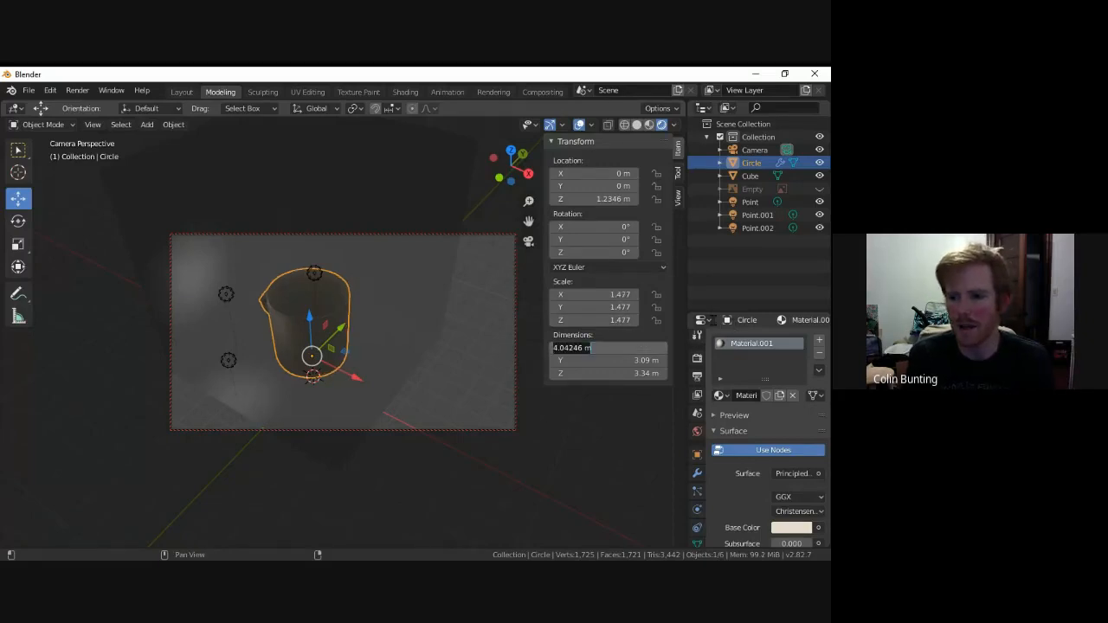
left_click(606, 420)
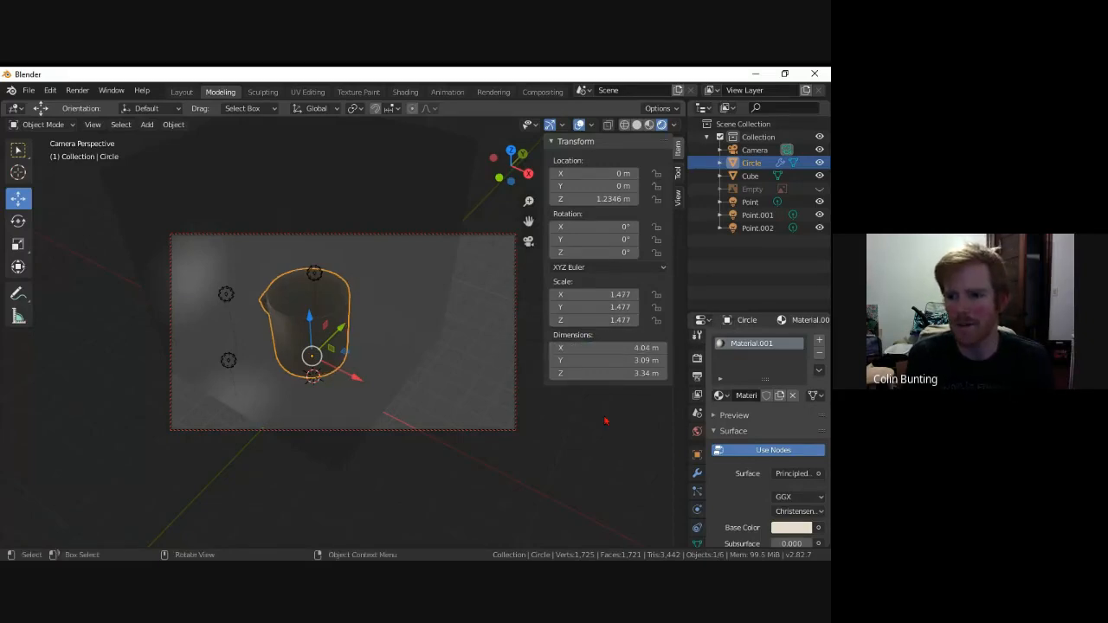
- Lock the mug's scale on the X, Y and Z axes
left_click(657, 320)
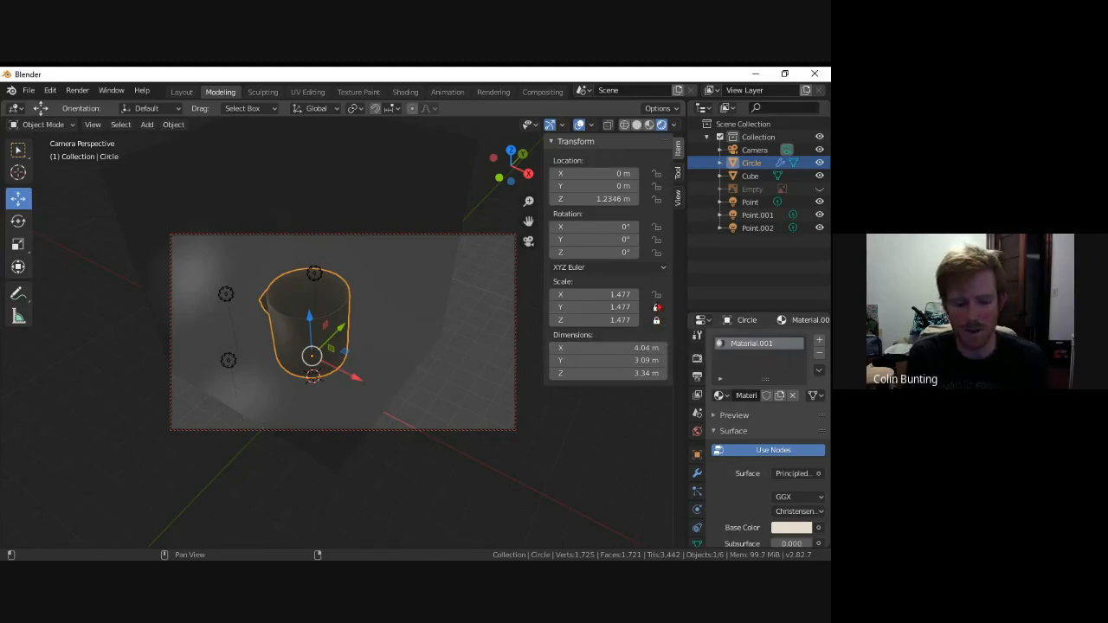
left_click(657, 295)
mouse_move(610, 301)
left_mouse_down()
mouse_move(620, 300)
mouse_move(551, 295)
mouse_move(628, 303)
left_mouse_up()
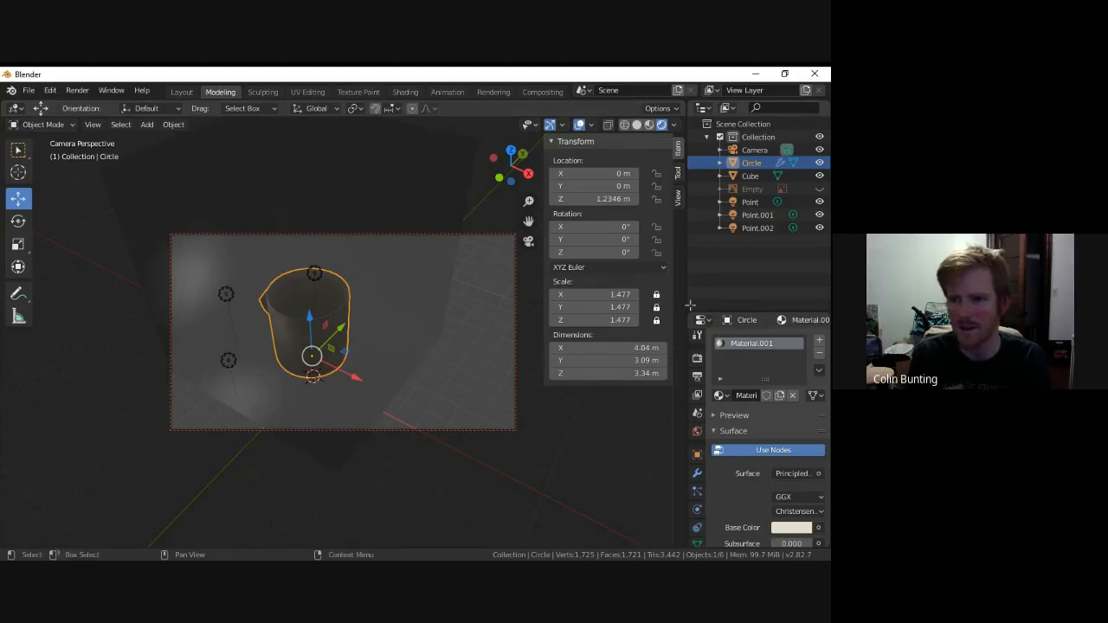
left_click(621, 267)
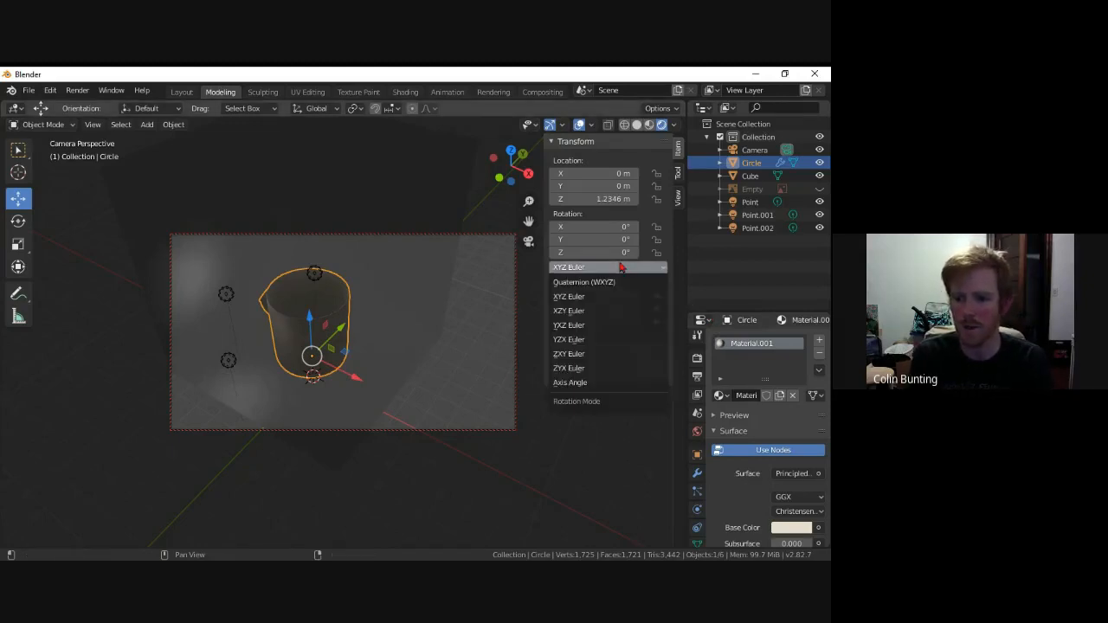
left_click(621, 267)
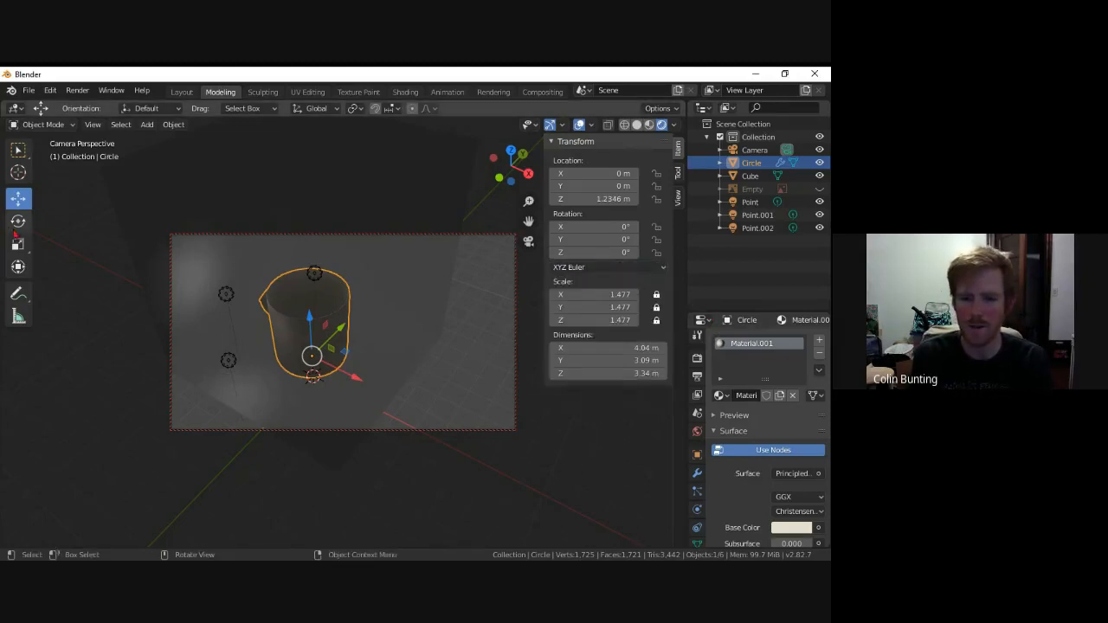
- Switch to the Scale tool and try box-selecting areas over the mug
left_click(17, 243)
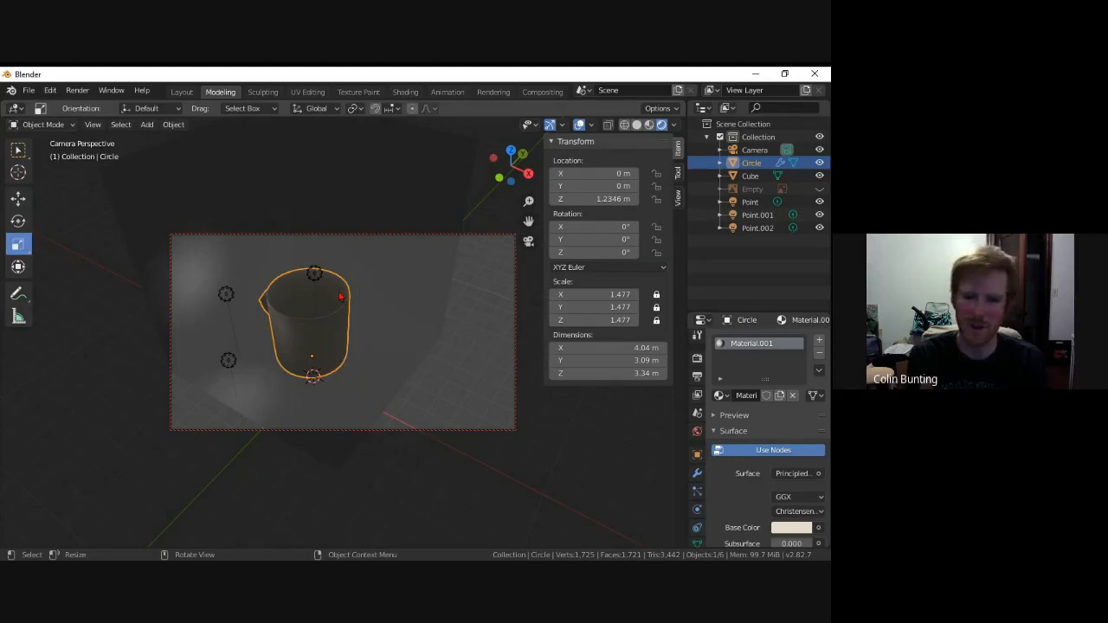
key("b")
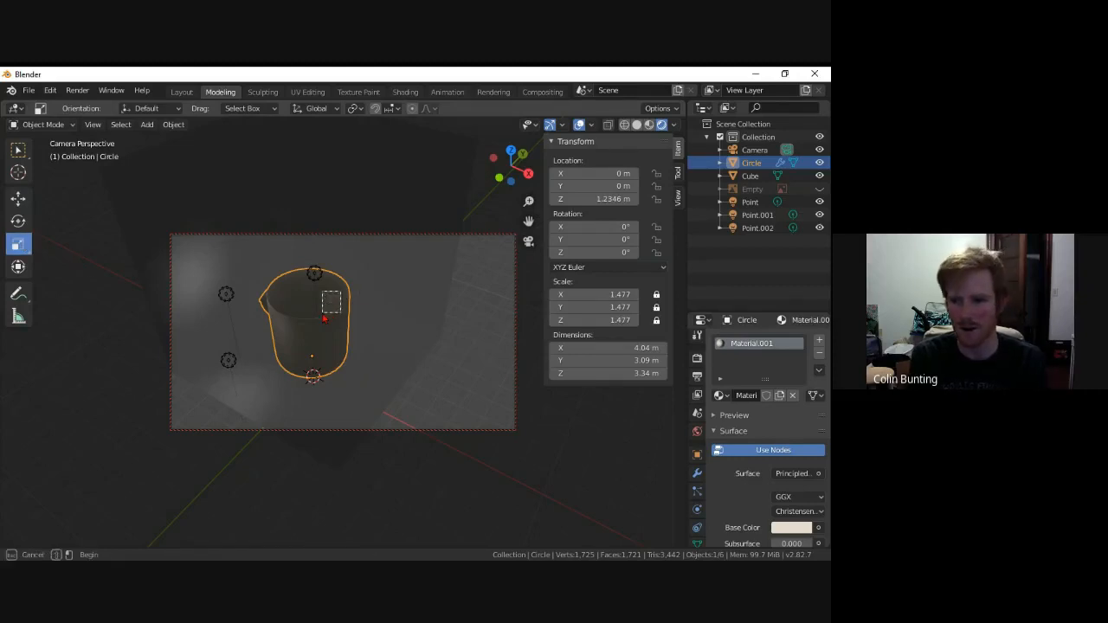
left_click_drag(330, 302, 329, 330)
middle_click_drag(328, 331, 299, 310)
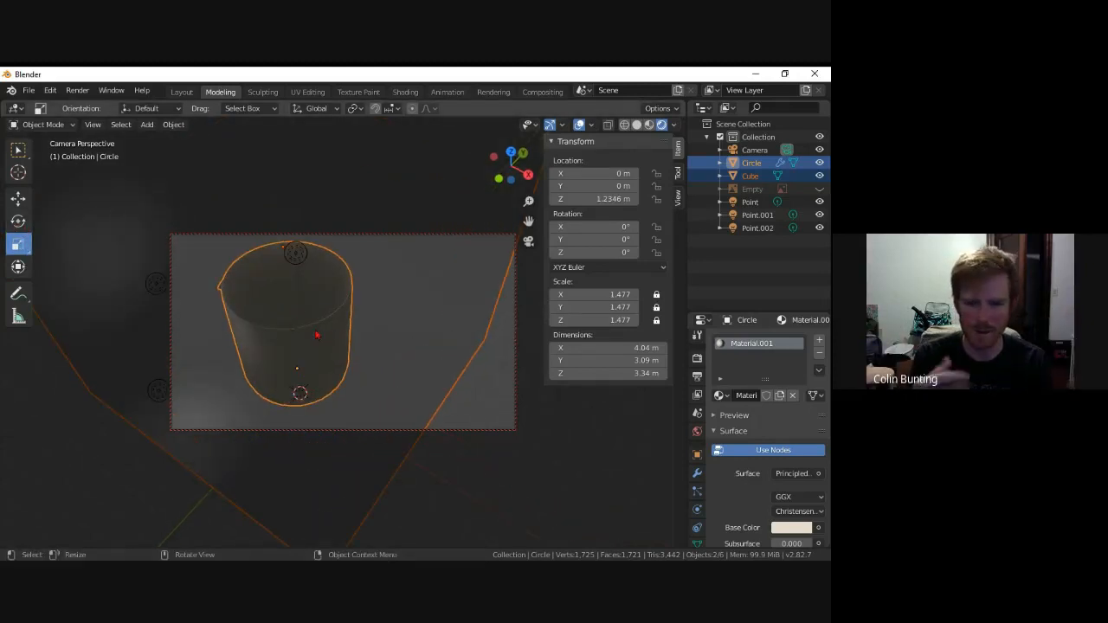
key("b")
mouse_move(305, 339)
left_mouse_down()
mouse_move(328, 328)
mouse_move(300, 330)
left_mouse_up()
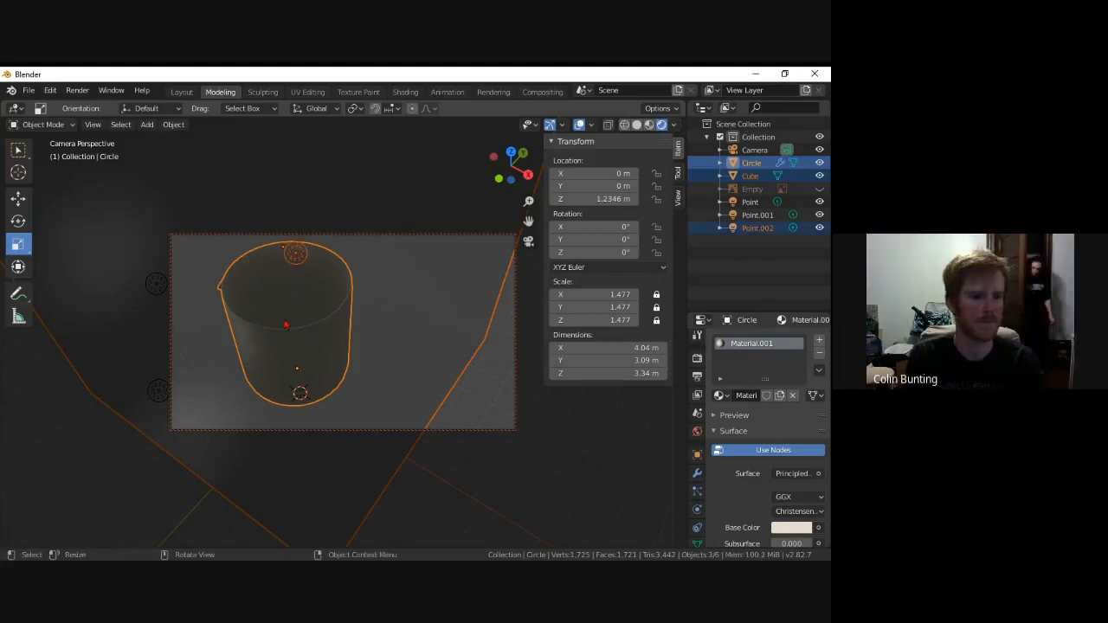
middle_click_drag(289, 340, 299, 314)
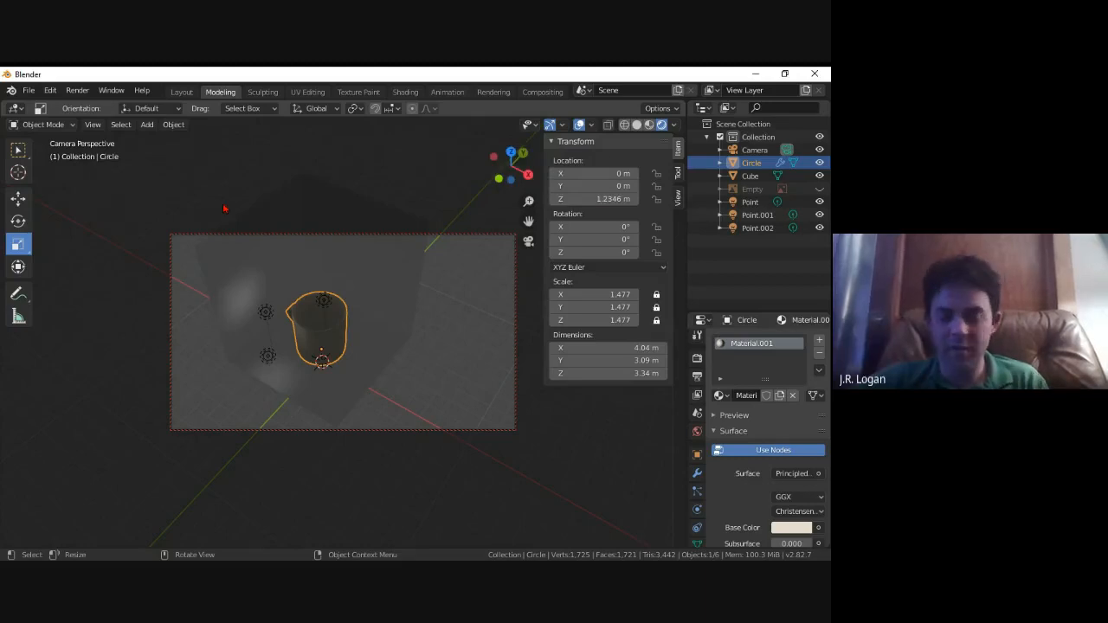
middle_click_drag(223, 208, 288, 244)
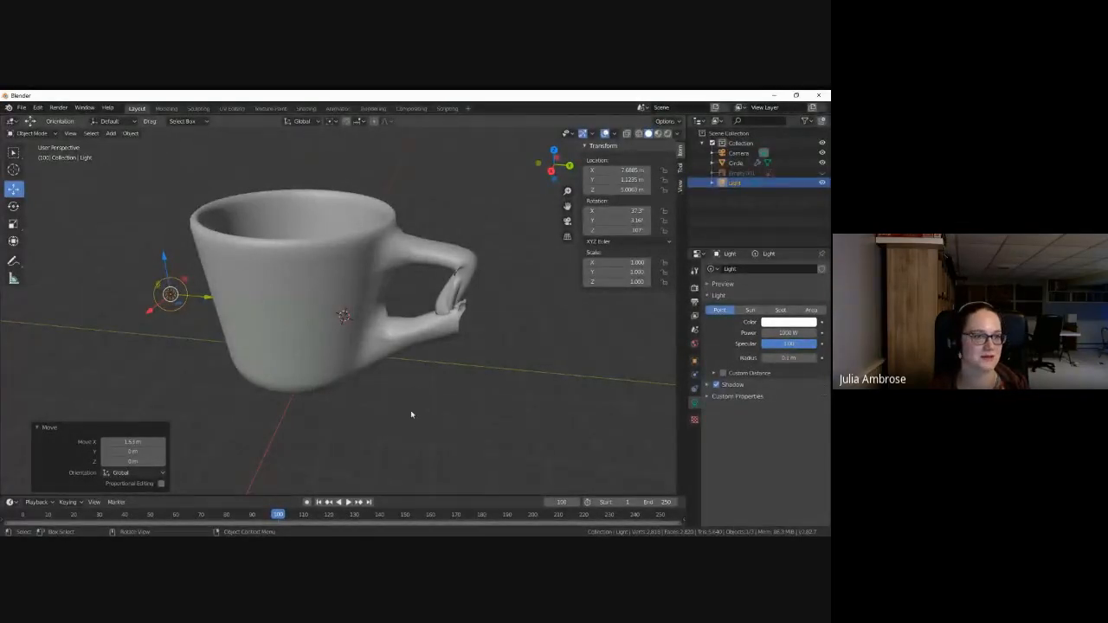
- Examine the other mug's handle from several angles and distances, especially where its upper and lower arms meet
middle_click_drag(415, 400, 379, 394)
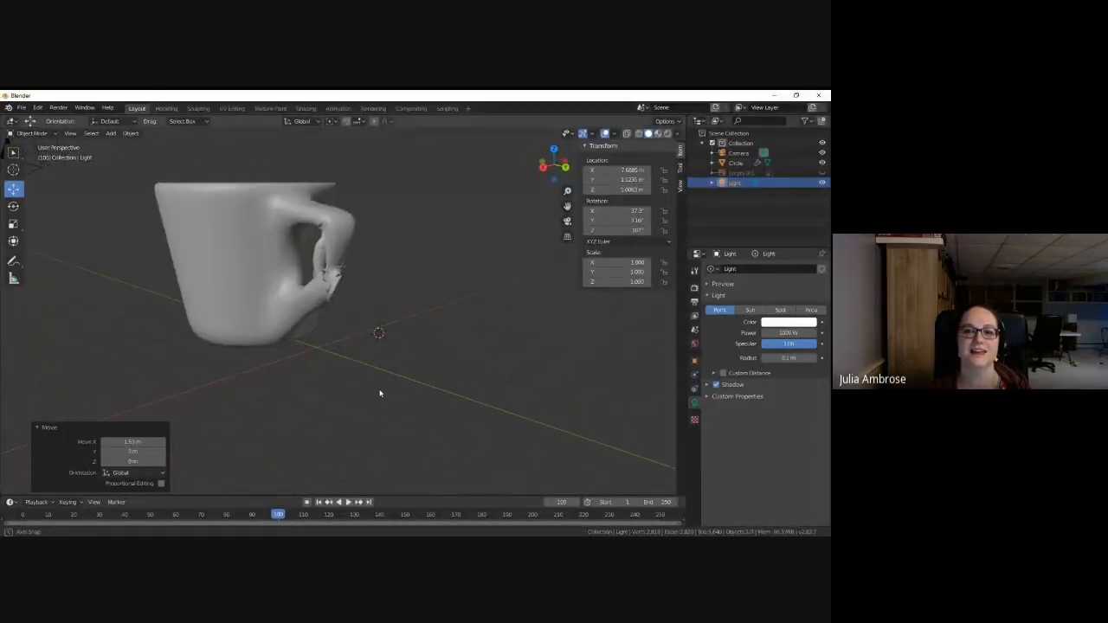
scroll(344, 355, "up", 6)
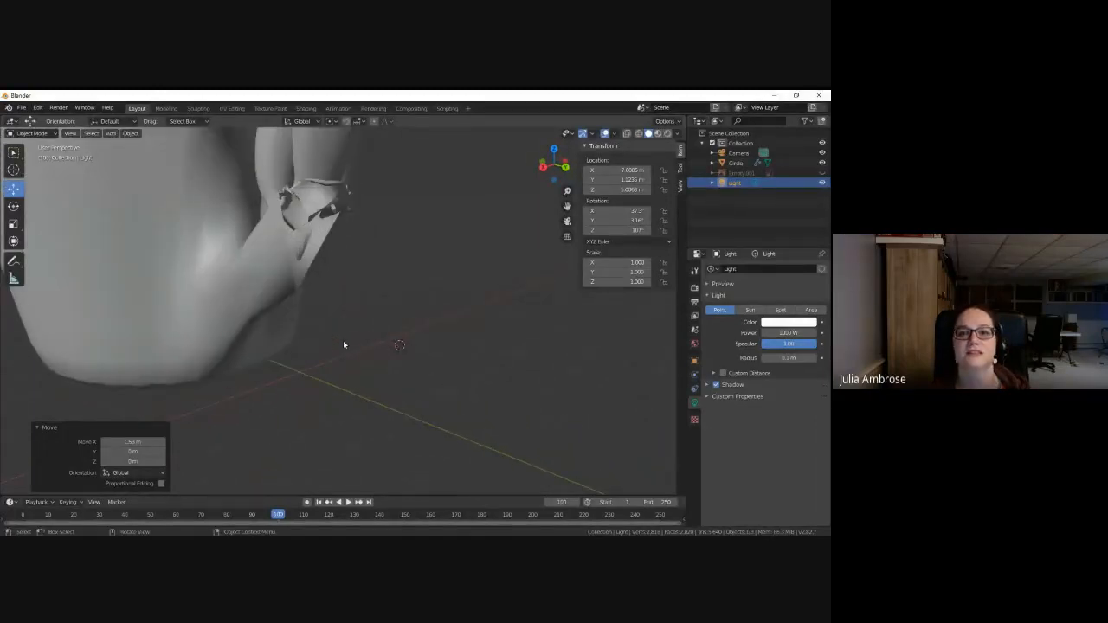
middle_click_drag(349, 349, 356, 345)
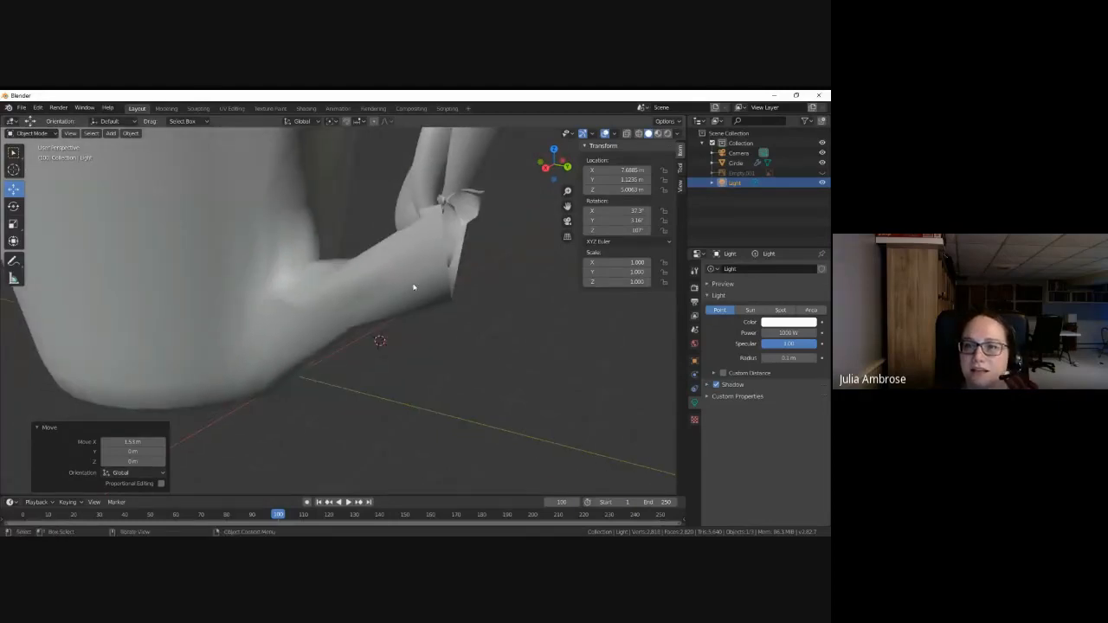
middle_click_drag(472, 222, 378, 300)
scroll(501, 266, "down", 2)
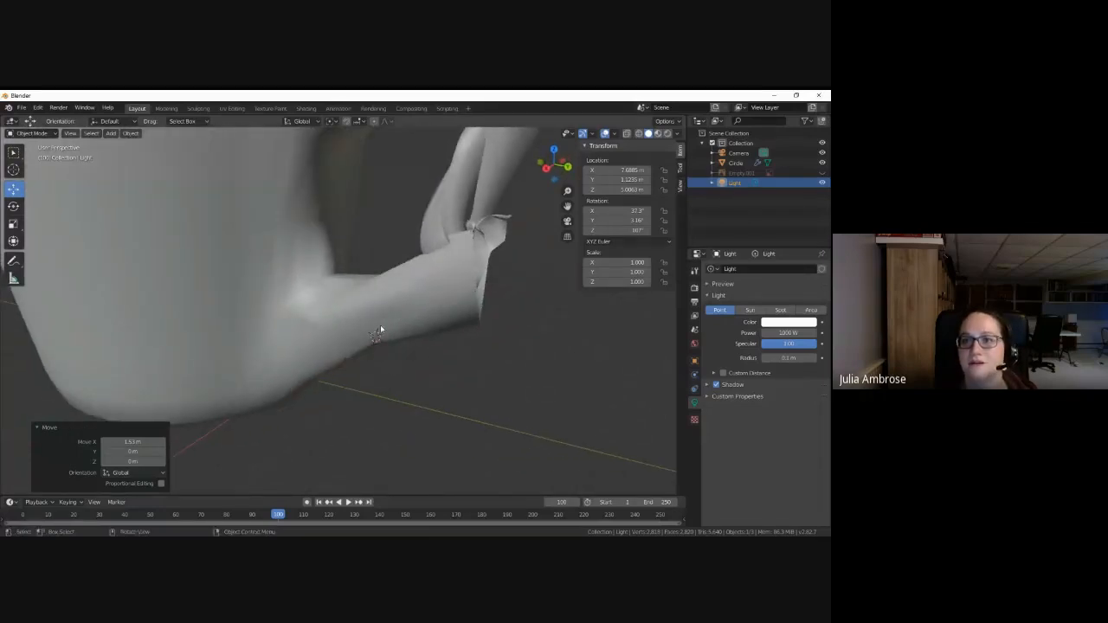
scroll(382, 328, "up", 3)
scroll(386, 341, "down", 7)
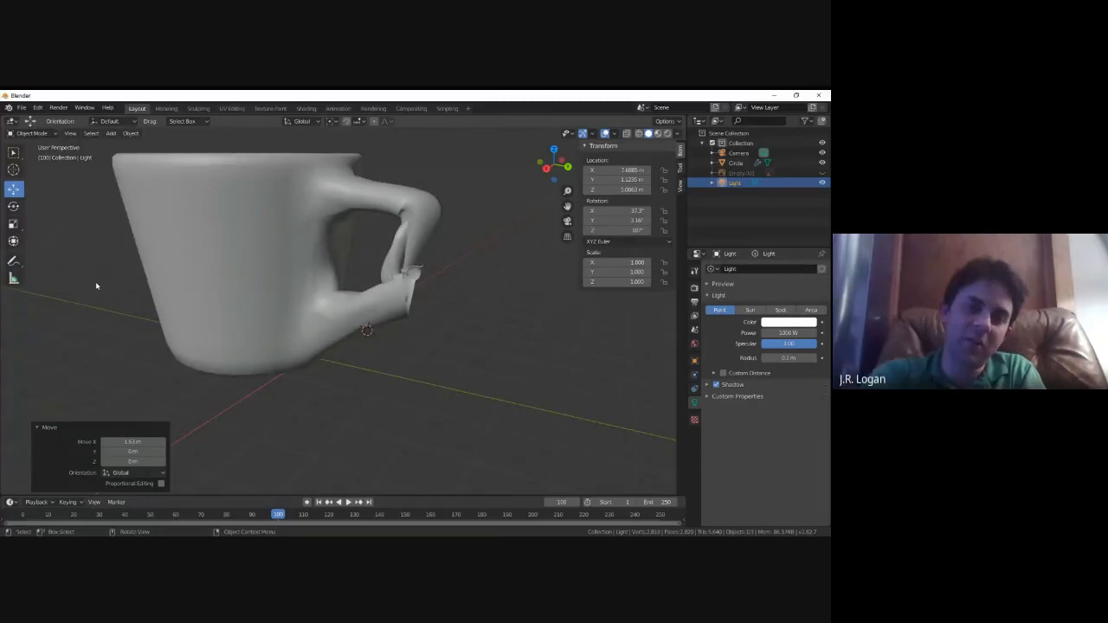
middle_click_drag(100, 271, 70, 244)
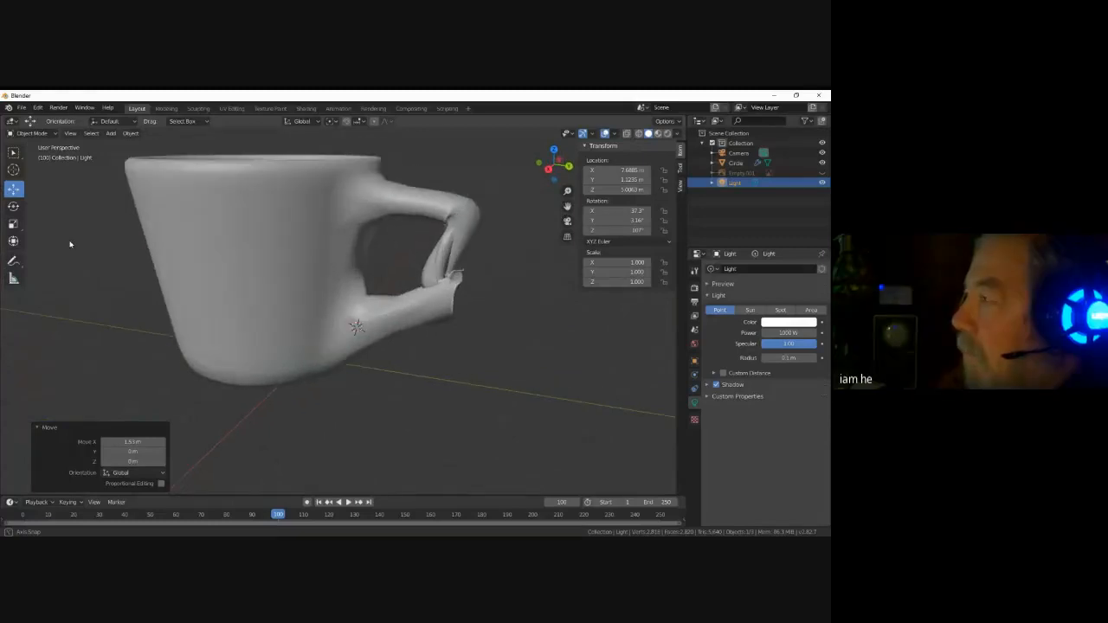
scroll(79, 291, "up", 2)
scroll(77, 292, "down", 5)
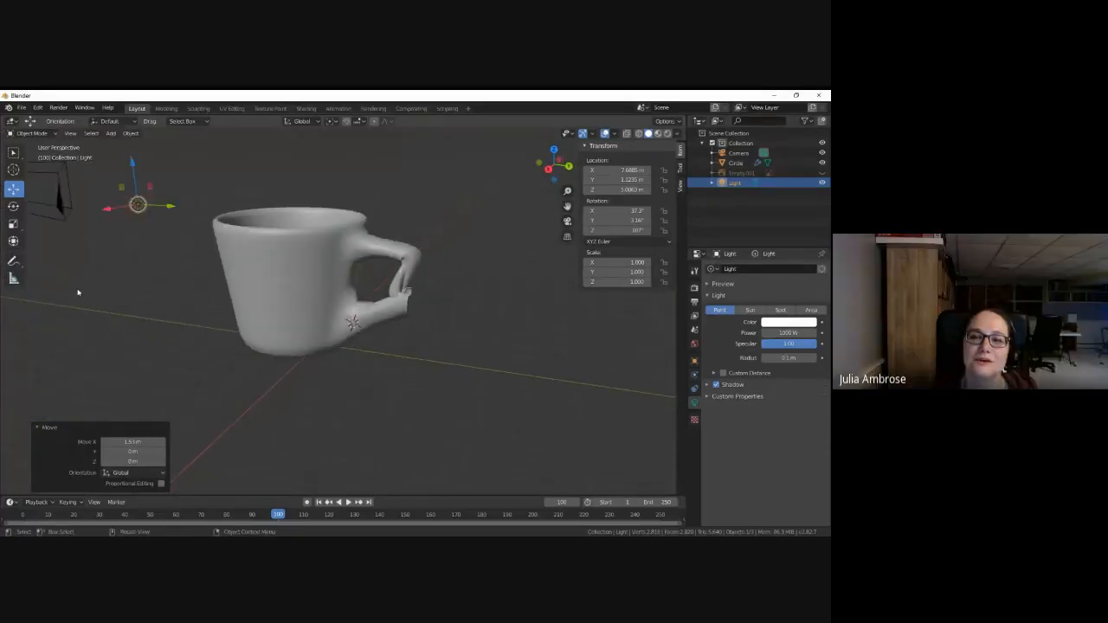
scroll(78, 292, "up", 2)
mouse_move(102, 296)
middle_mouse_down()
mouse_move(113, 314)
mouse_move(124, 289)
mouse_move(116, 300)
middle_mouse_up()
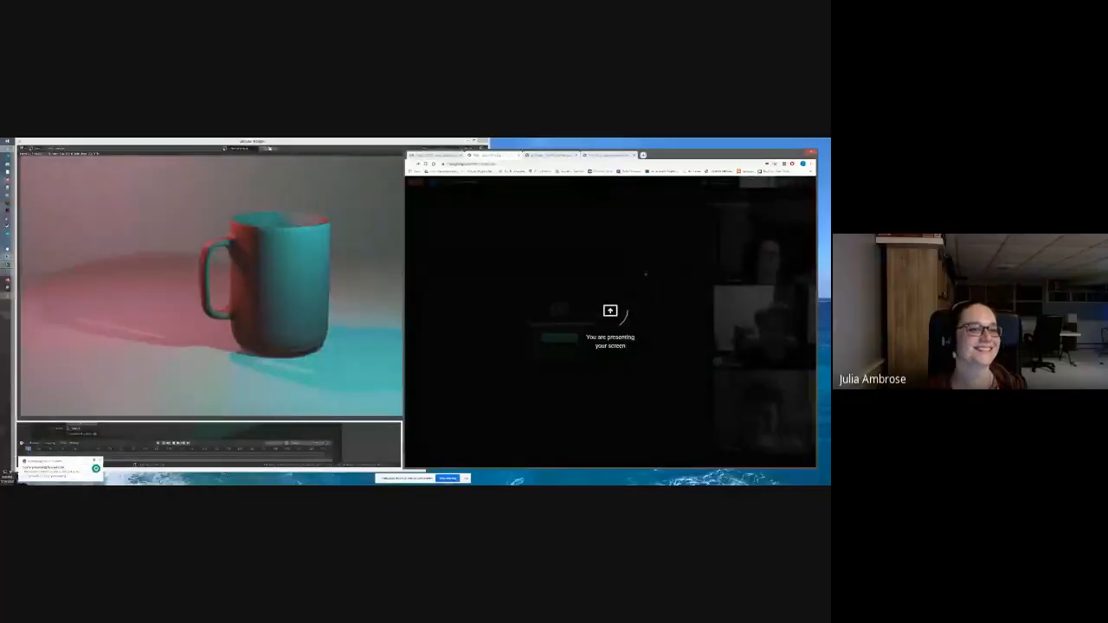
- Reposition the mug's render window, bring the main scene window to the front and widen it
left_click(312, 143)
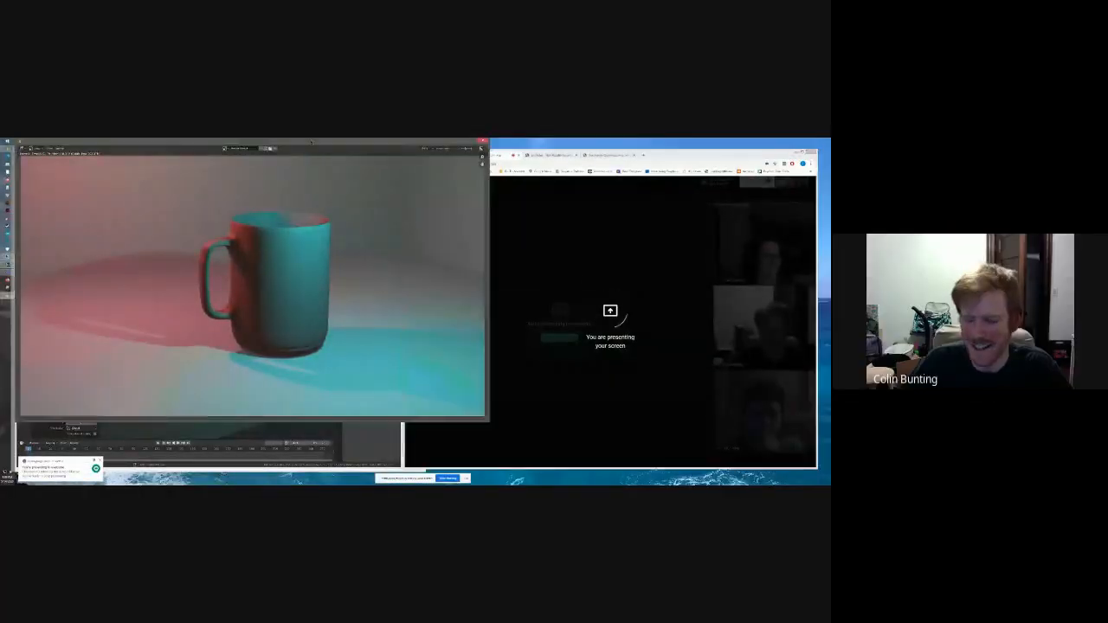
mouse_move(312, 143)
left_mouse_down()
mouse_move(426, 163)
mouse_move(327, 158)
left_mouse_up()
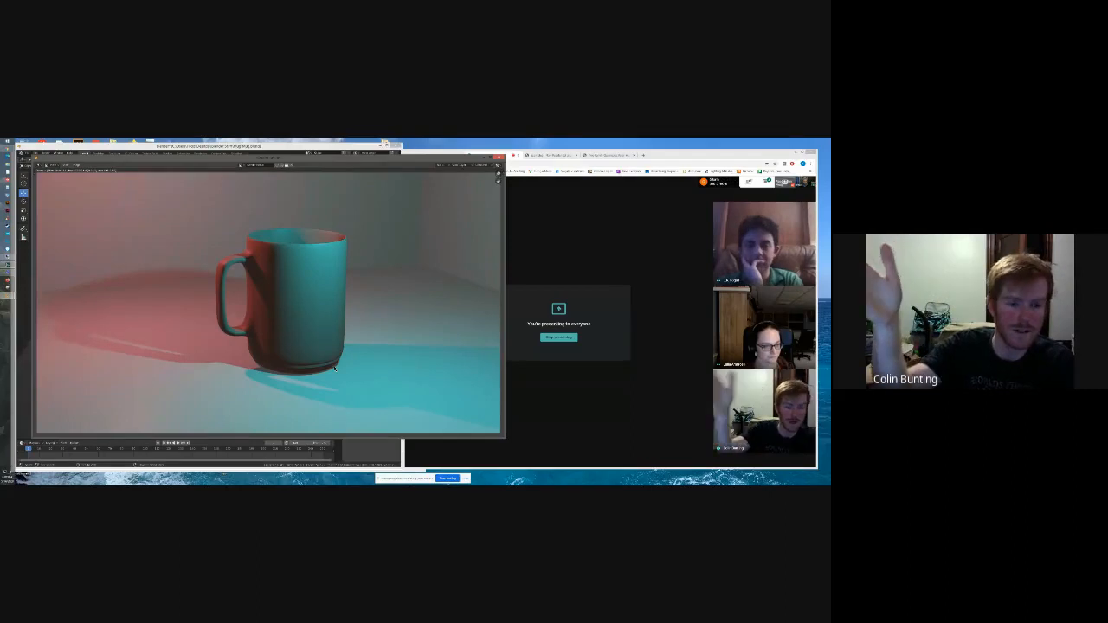
left_click(343, 150)
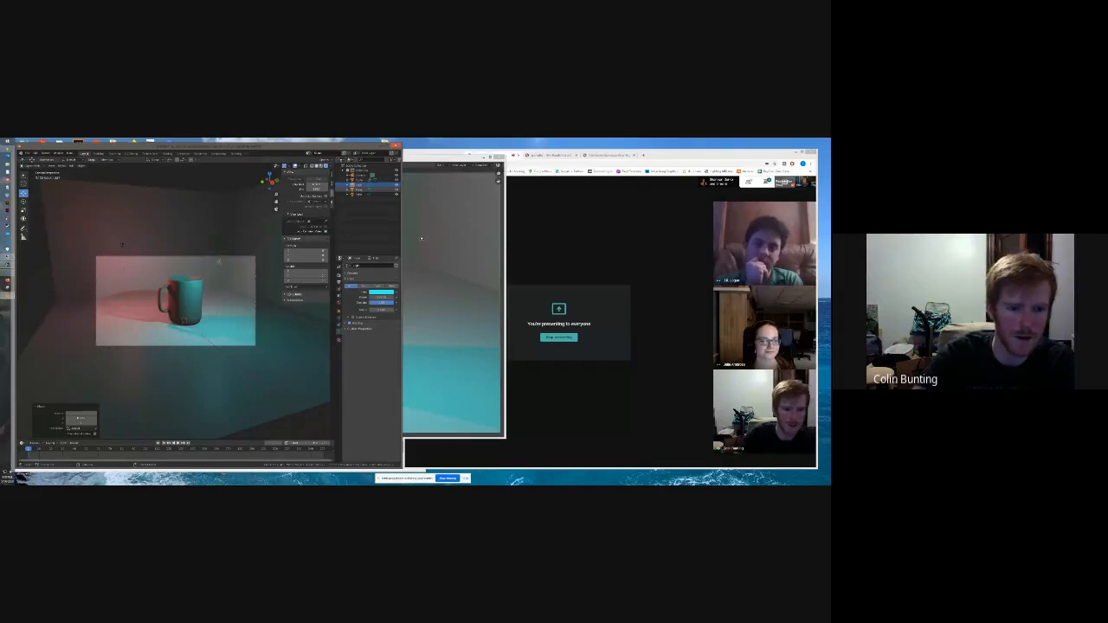
left_click_drag(422, 238, 539, 241)
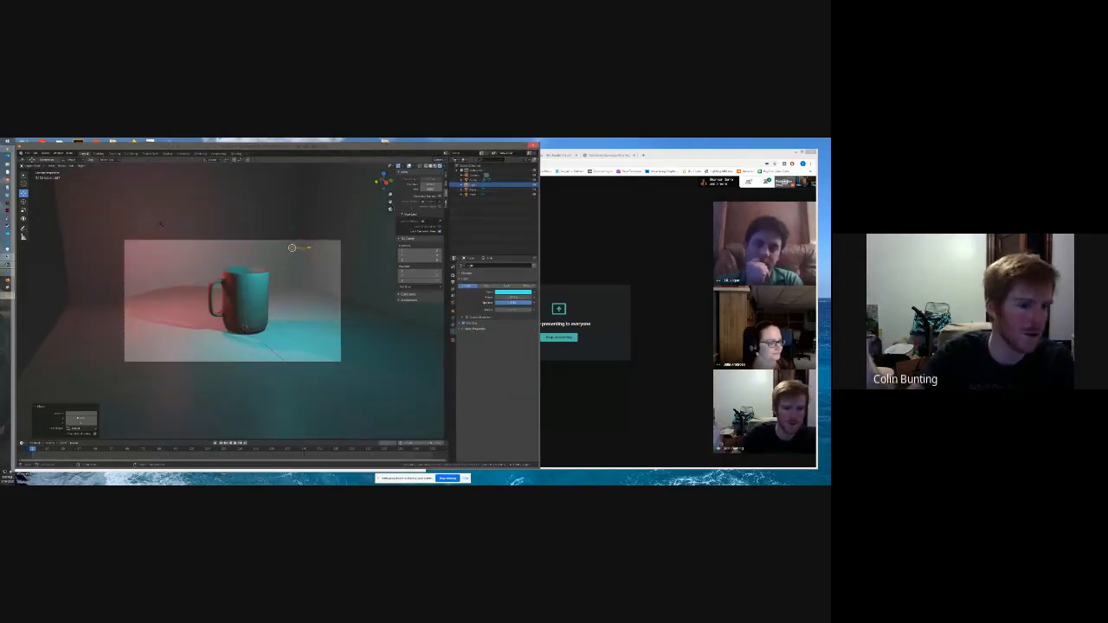
- Change the cyan point light's color to light red
middle_click_drag(274, 343, 294, 356)
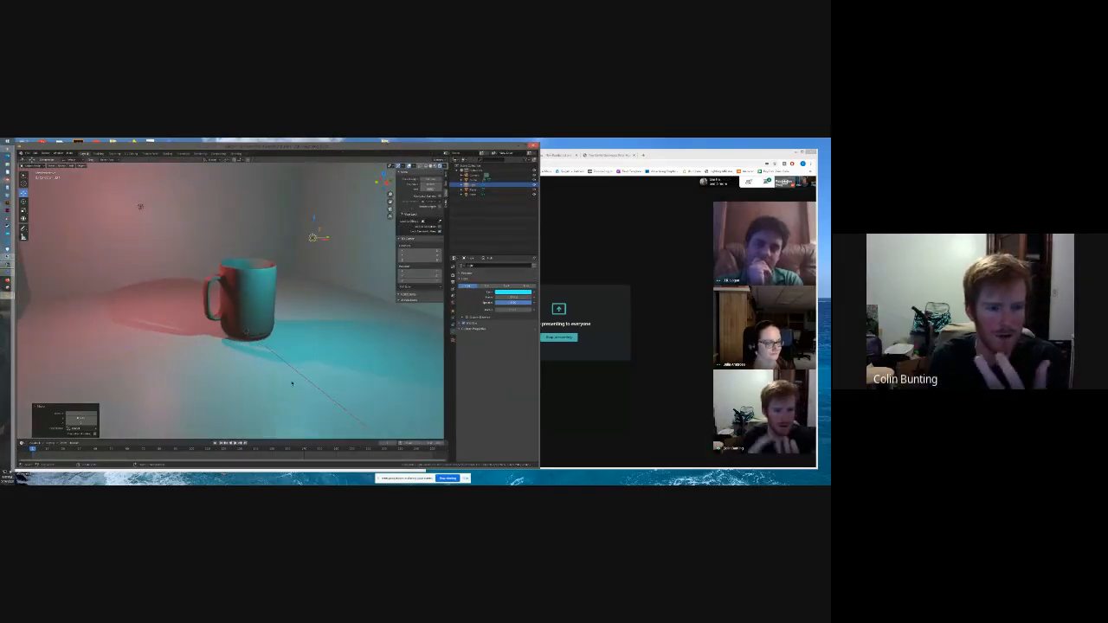
left_click(501, 294)
mouse_move(509, 253)
left_mouse_down()
mouse_move(490, 249)
mouse_move(519, 247)
mouse_move(493, 249)
mouse_move(505, 241)
mouse_move(494, 253)
mouse_move(512, 251)
left_mouse_up()
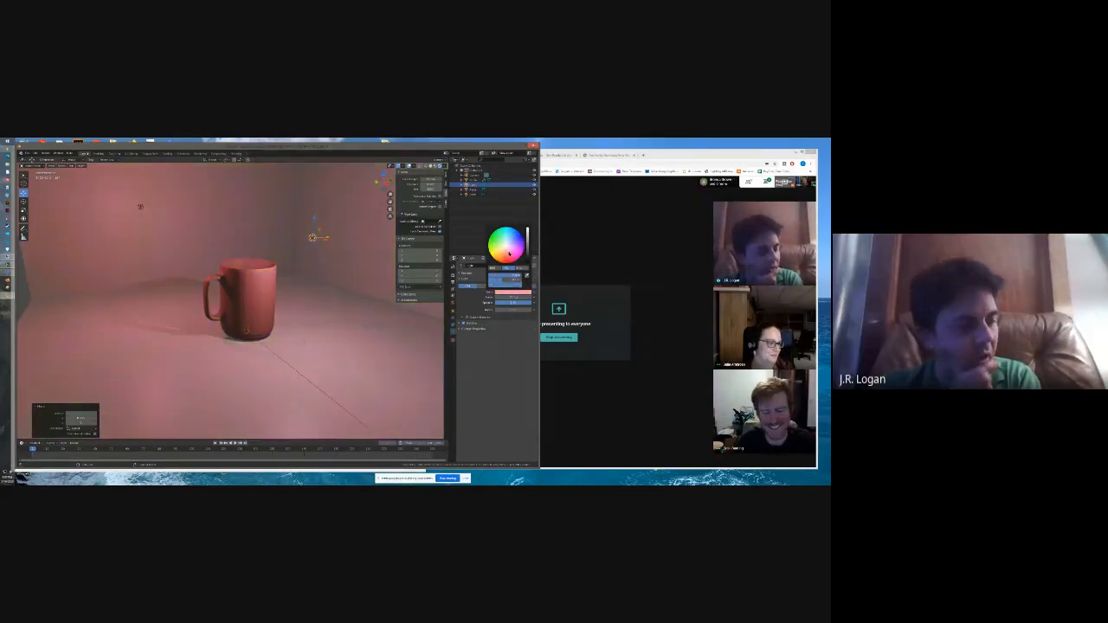
left_click(362, 356)
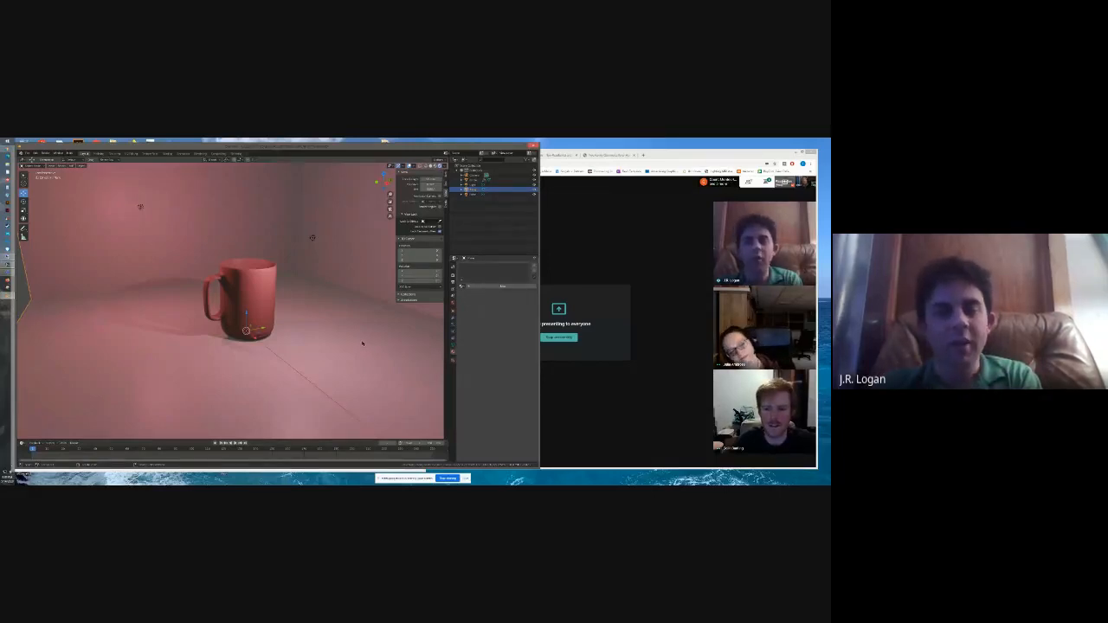
- Examine the mug, its shadows and the backdrop under the reddish lighting from several angles and distances
middle_click_drag(247, 361, 271, 384)
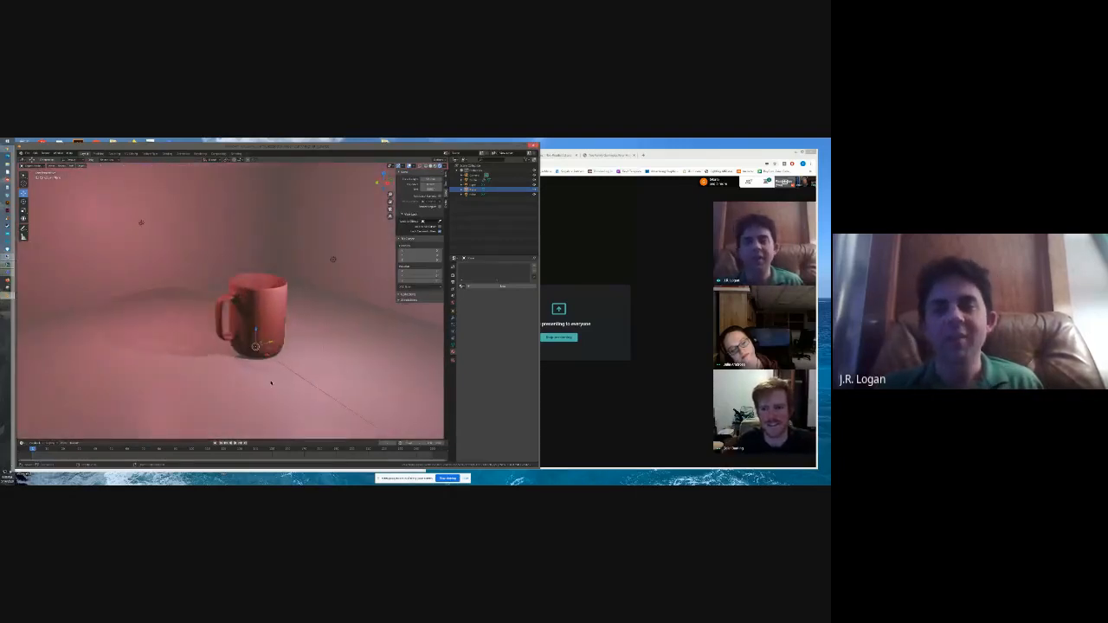
scroll(264, 338, "up", 2)
scroll(320, 374, "up", 1)
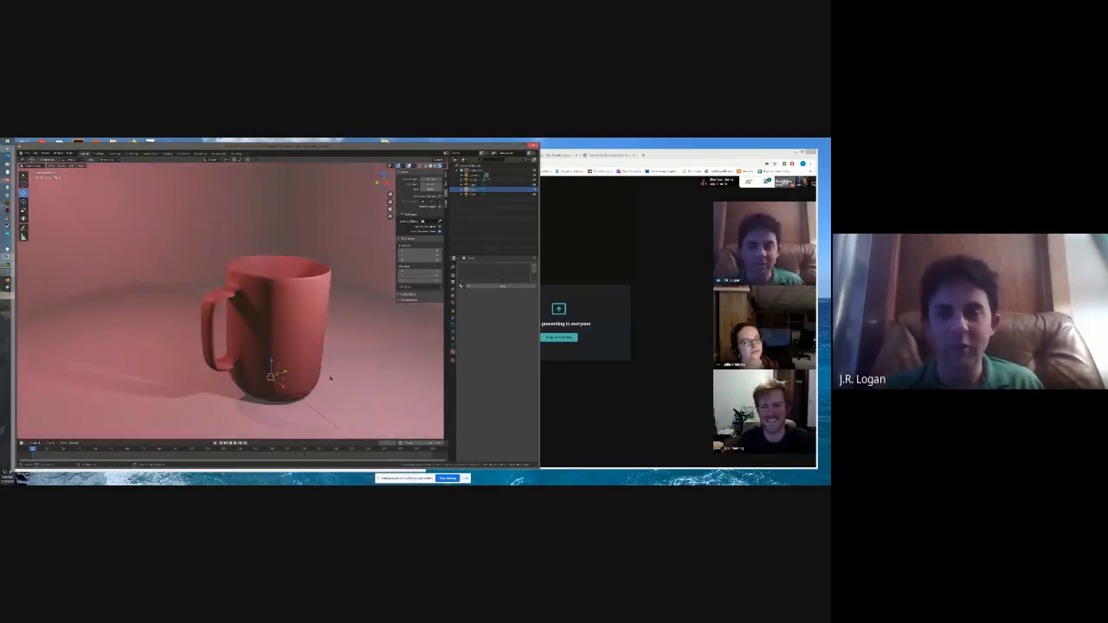
middle_click_drag(371, 381, 341, 366)
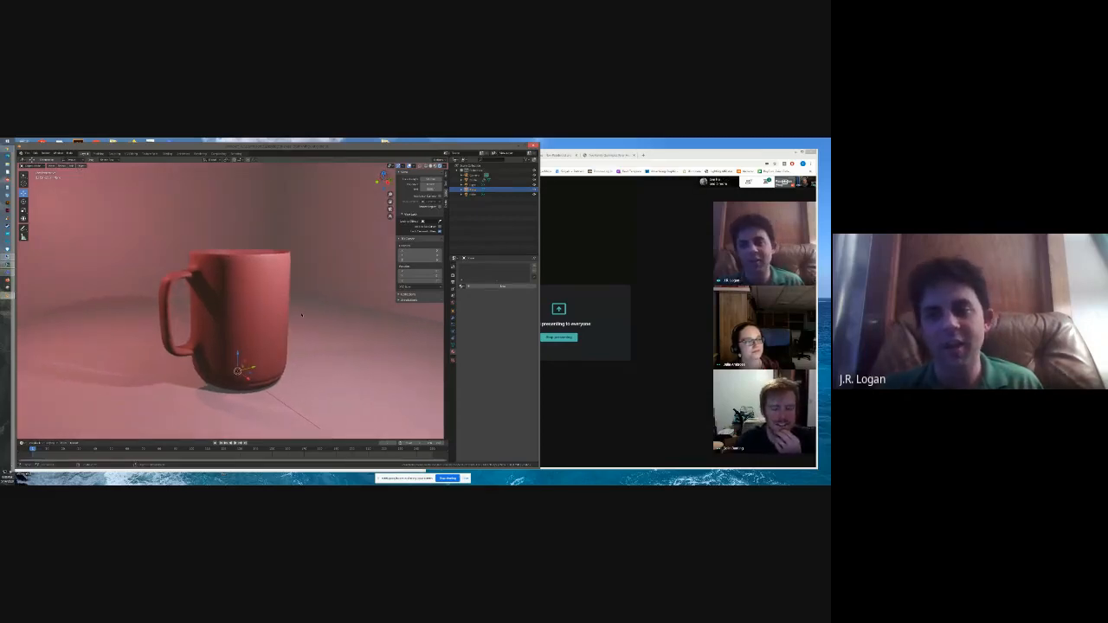
scroll(301, 314, "down", 2)
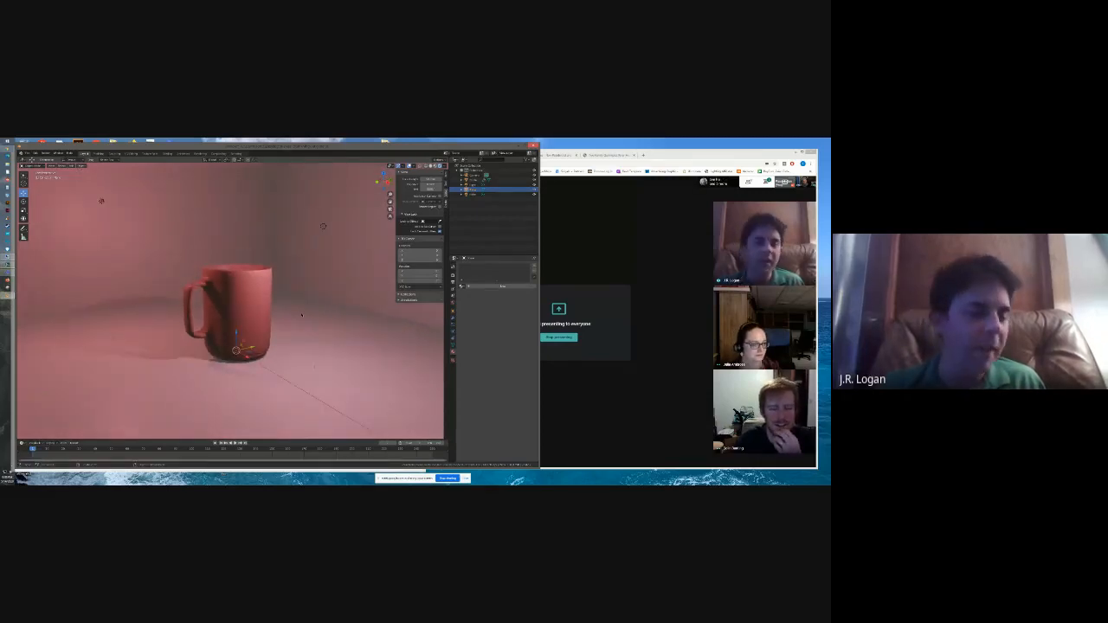
scroll(301, 315, "up", 1)
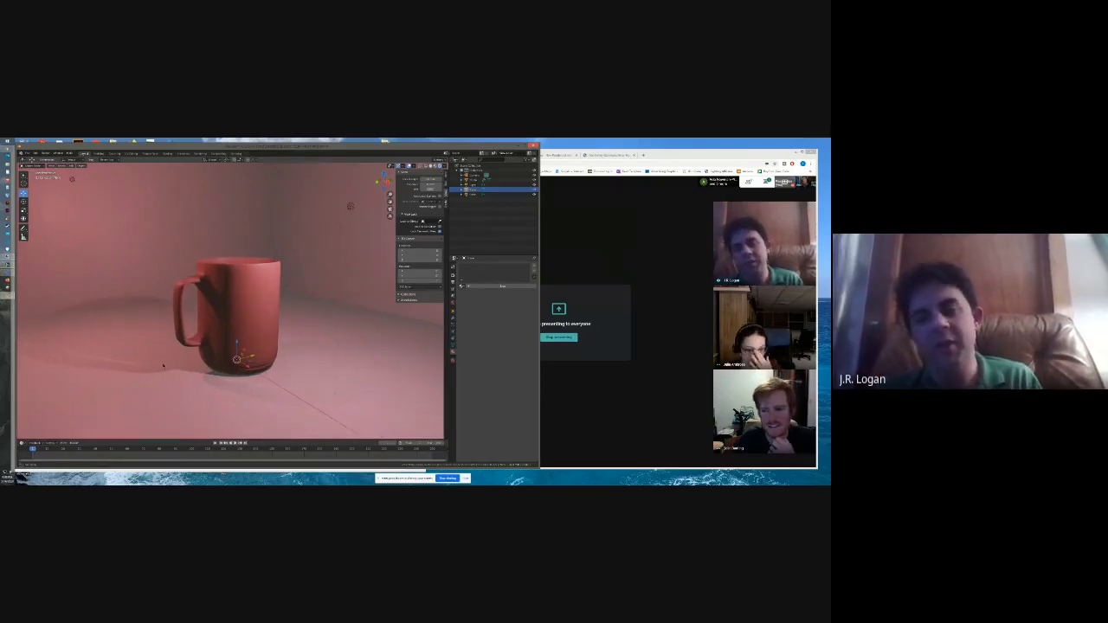
middle_click_drag(154, 348, 148, 372)
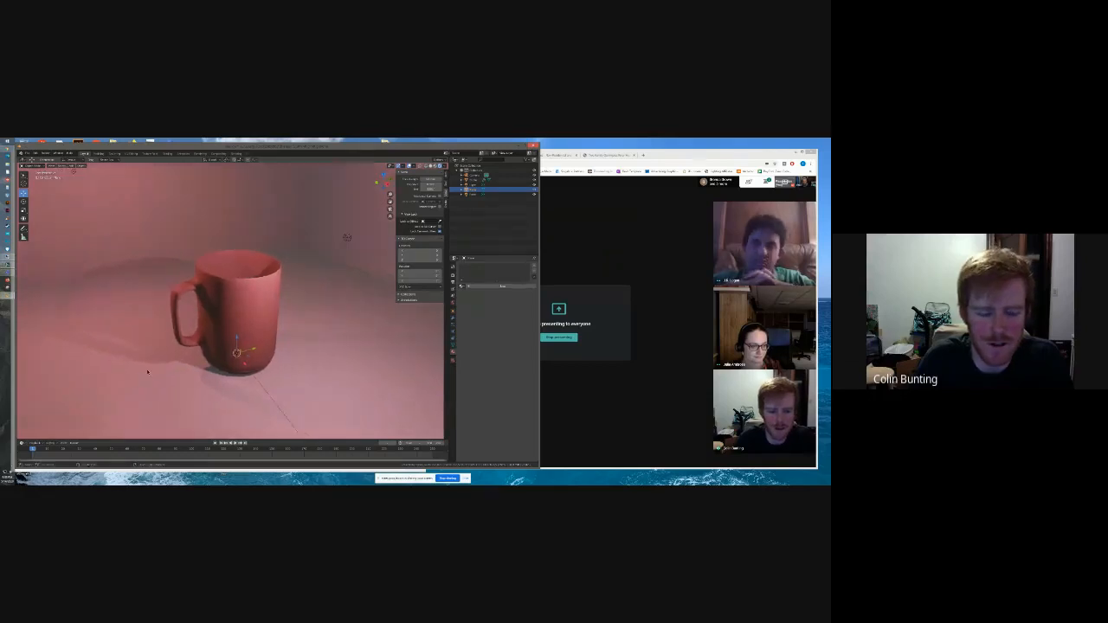
mouse_move(139, 372)
middle_mouse_down()
mouse_move(217, 375)
mouse_move(139, 373)
middle_mouse_up()
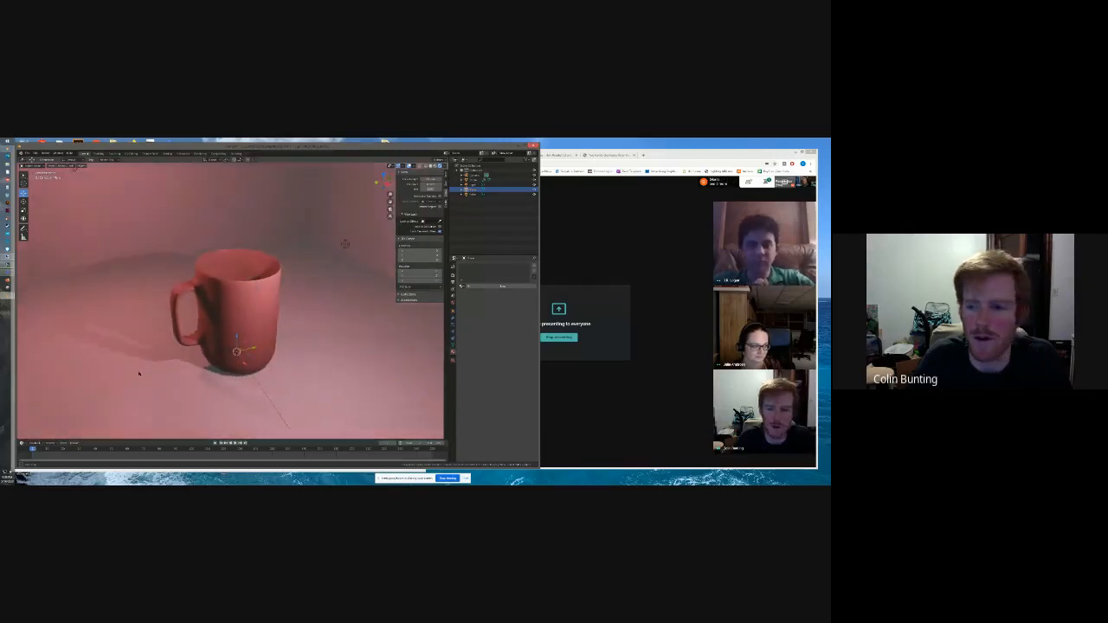
- Change the color of the light beside the mug to green and check the lighting on the mug and backdrop
left_click(344, 244)
left_click(507, 293)
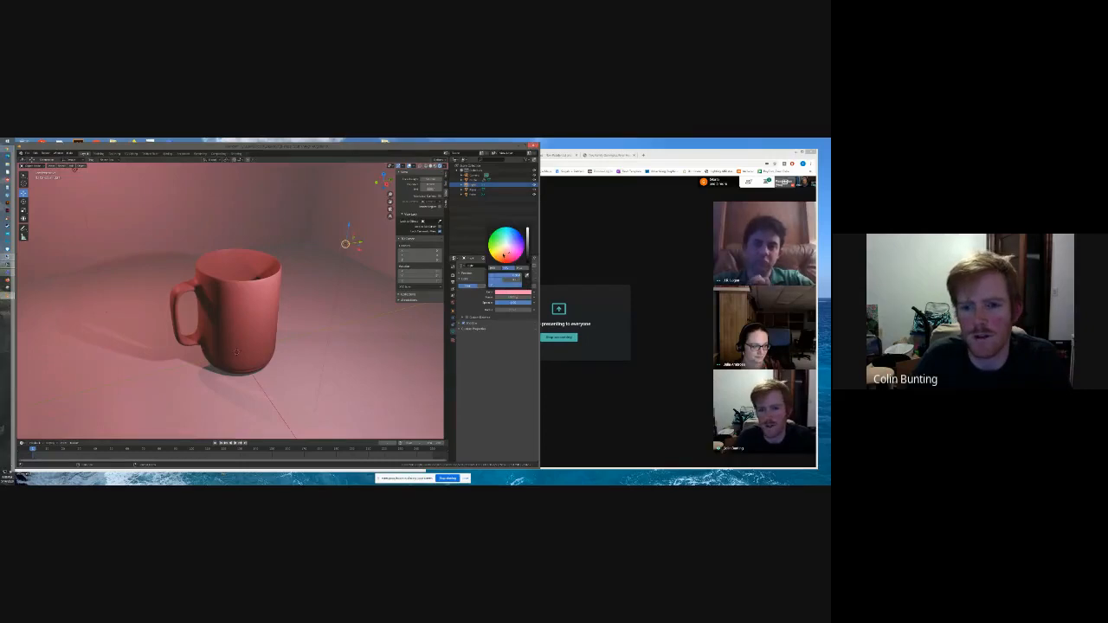
left_click_drag(505, 254, 496, 239)
left_click(310, 327)
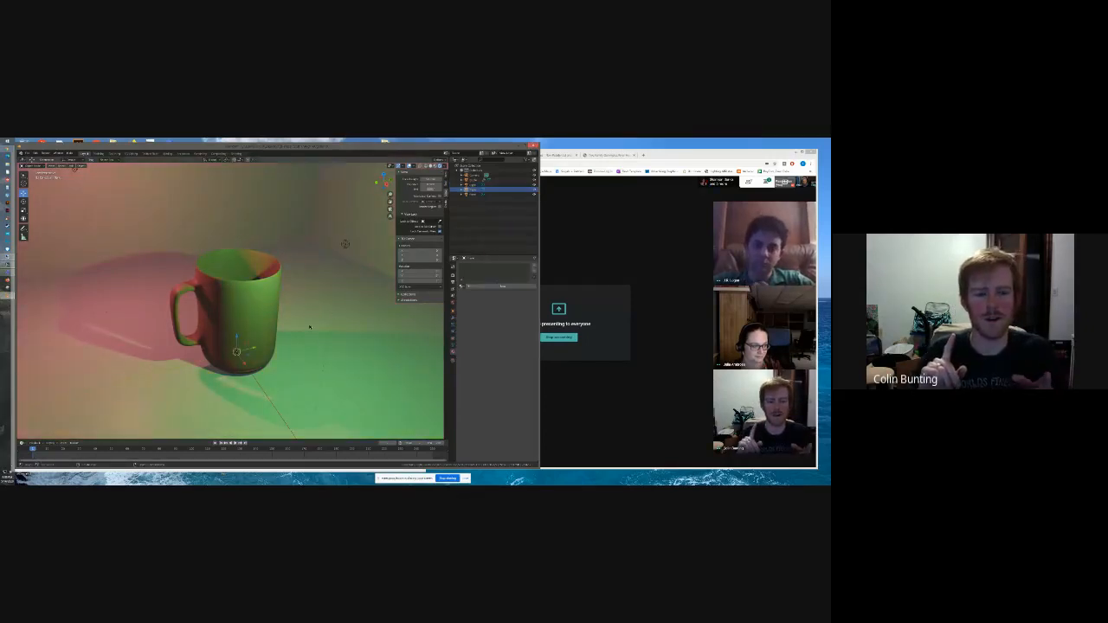
scroll(309, 327, "down", 2)
middle_click_drag(307, 368, 303, 364)
scroll(257, 338, "up", 2)
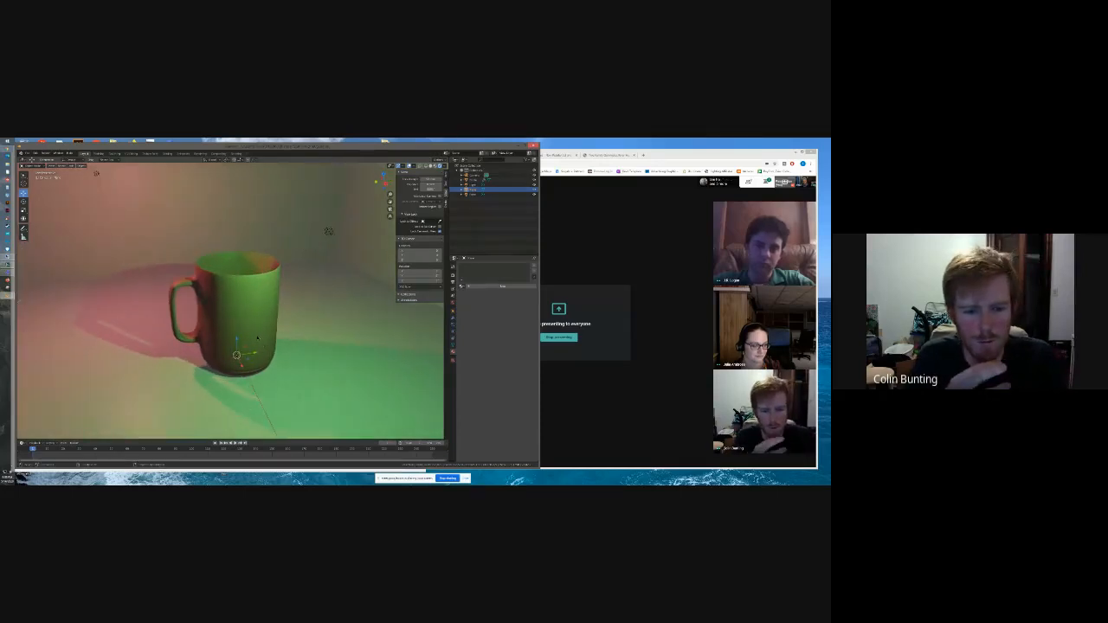
- Browse from the desktop to the lamp's project folder and open its lamp render image
scroll(257, 338, "up", 2)
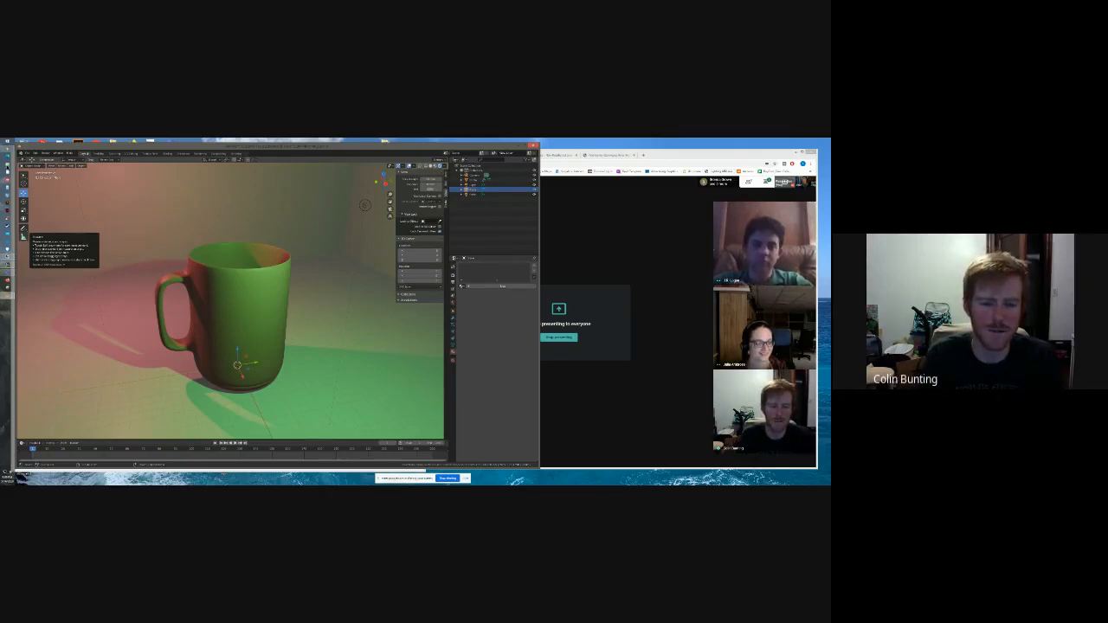
left_click(7, 167)
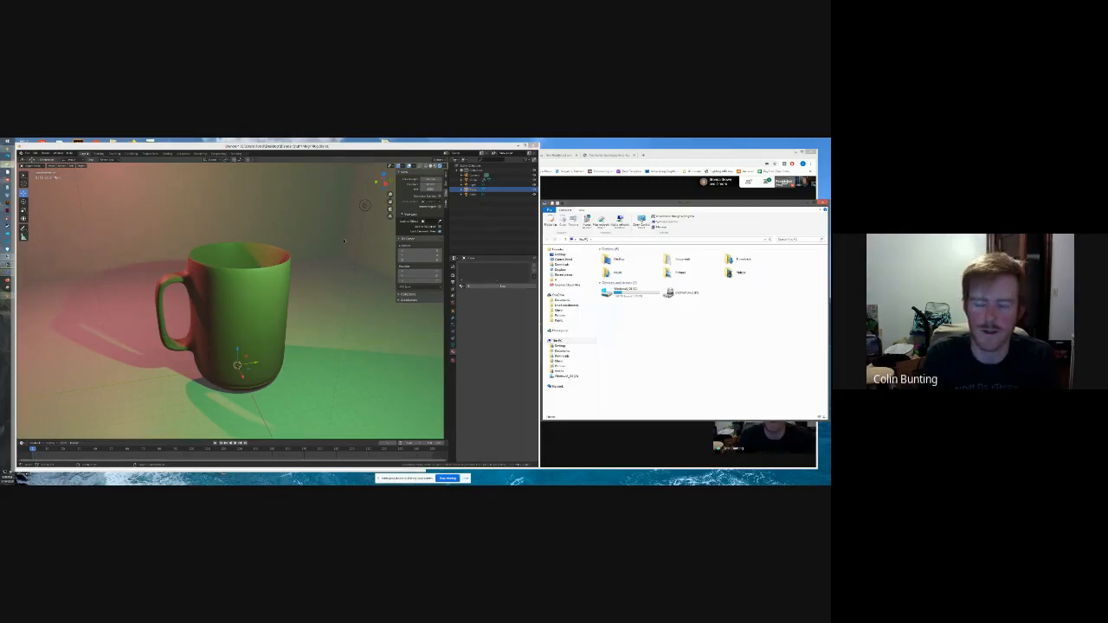
left_click(563, 256)
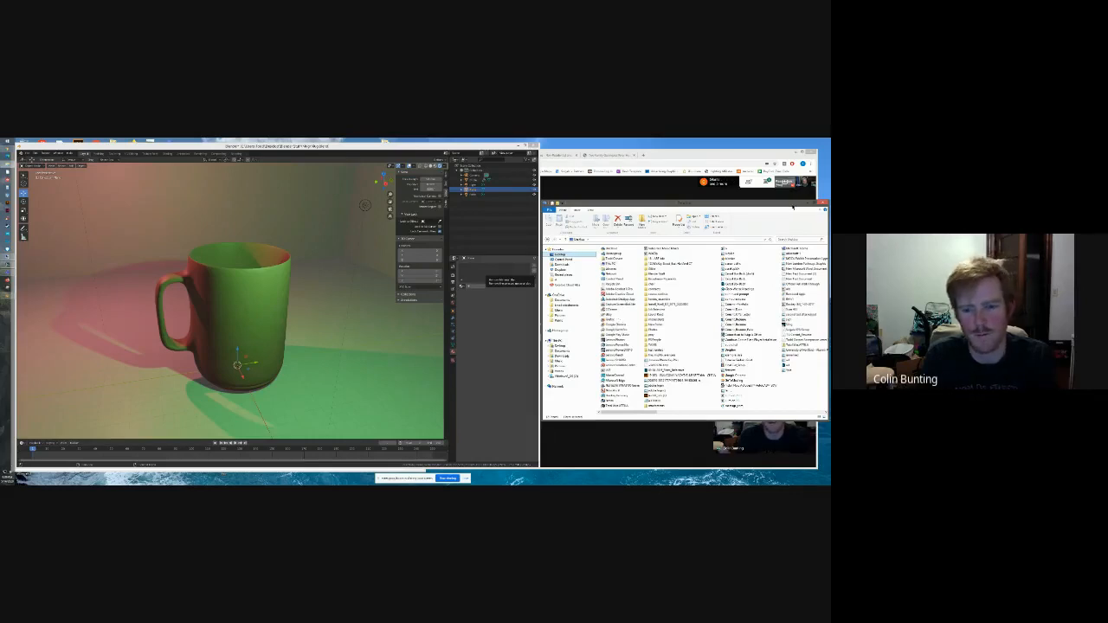
left_click_drag(794, 205, 789, 208)
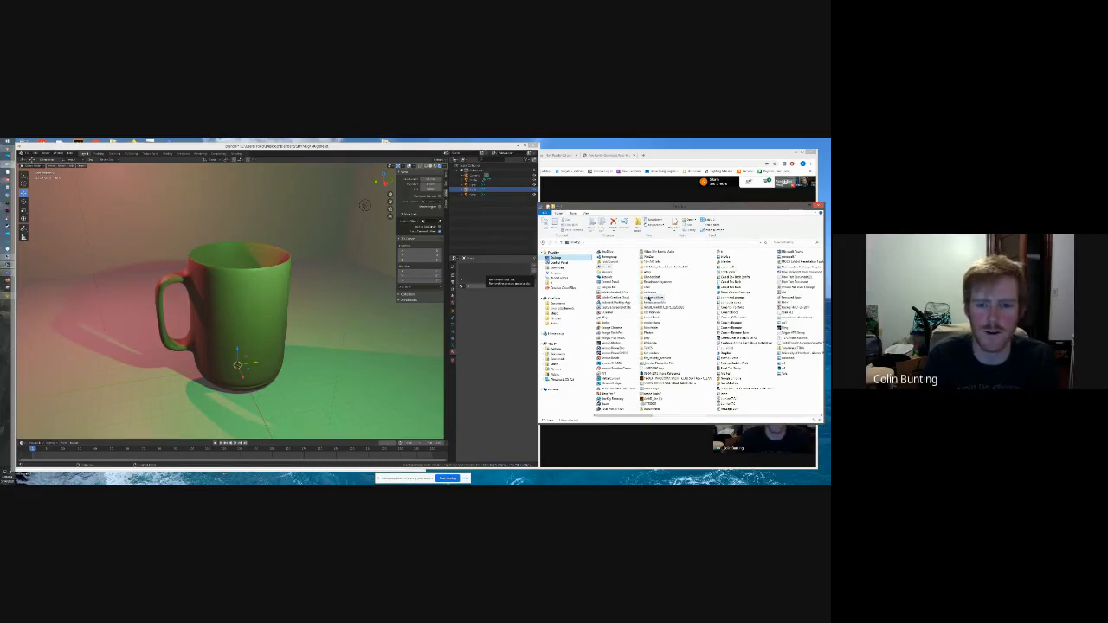
double_click(650, 279)
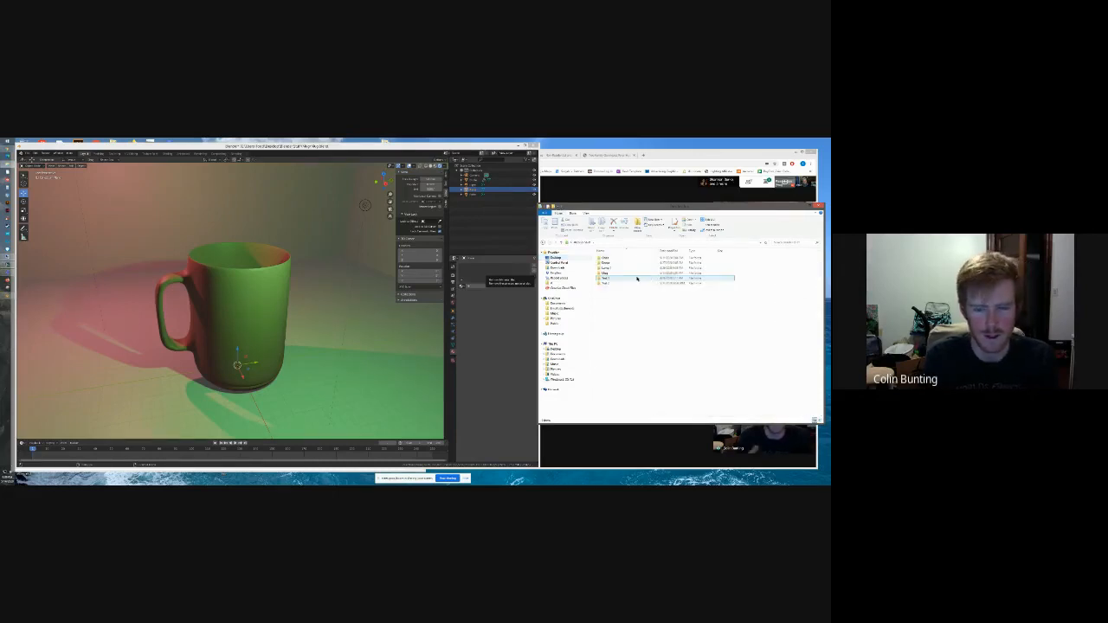
double_click(638, 278)
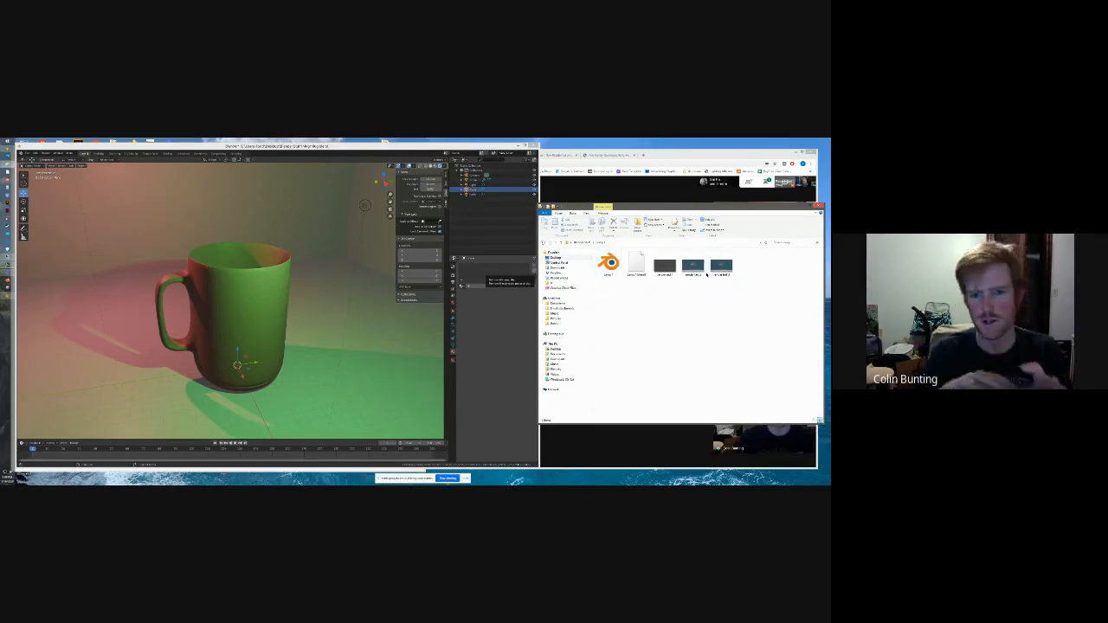
double_click(695, 266)
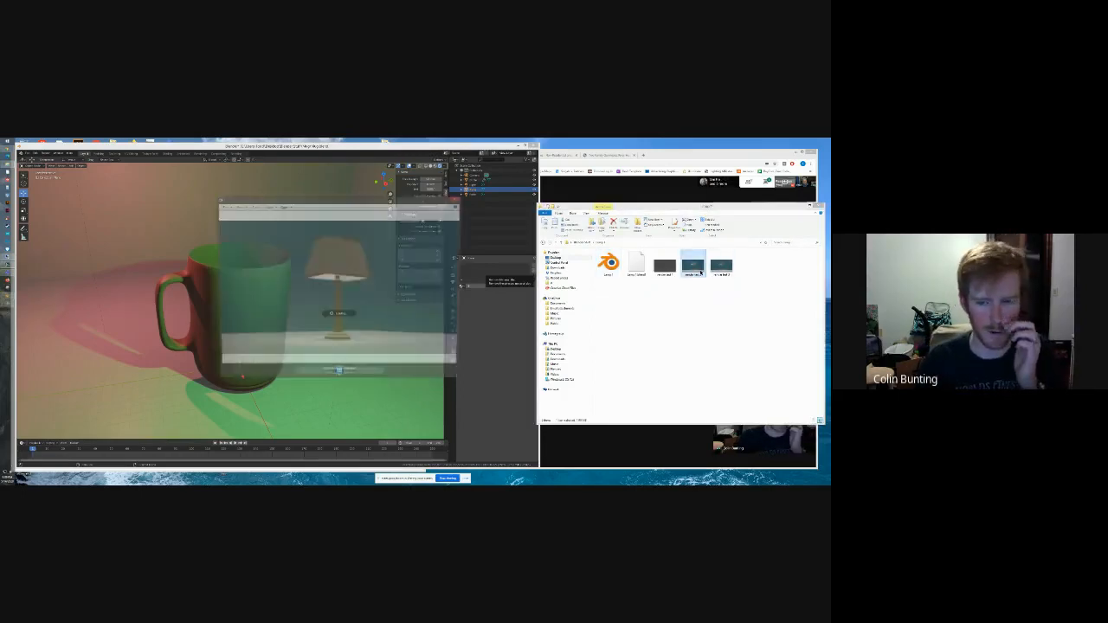
- Place the lamp render's viewer window beside the mug scene and enlarge it
left_click_drag(380, 205, 643, 212)
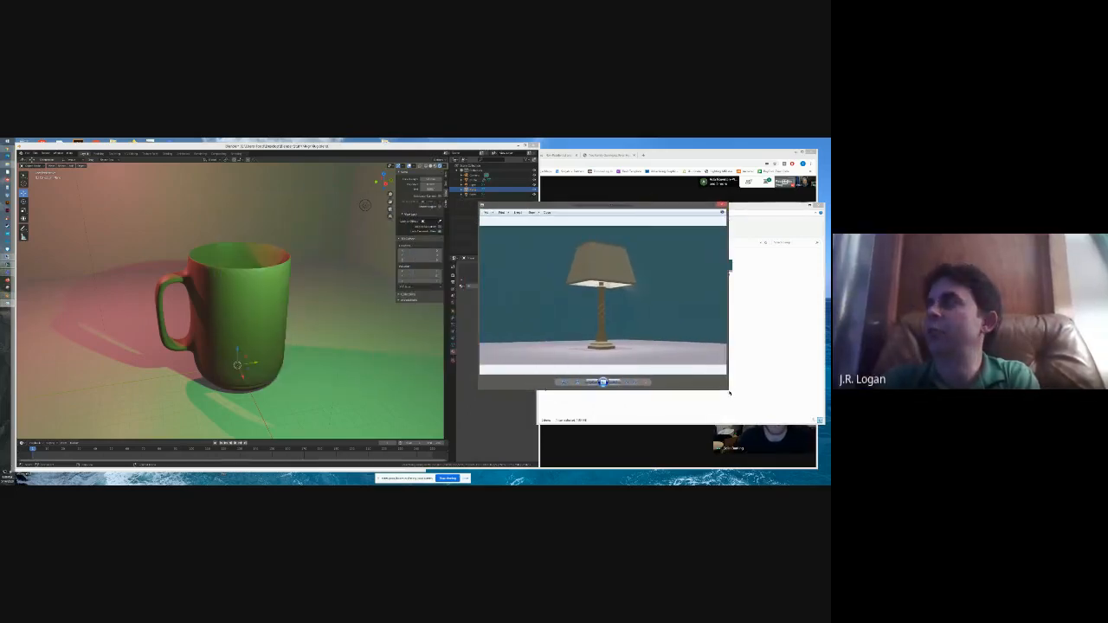
left_click_drag(728, 389, 759, 426)
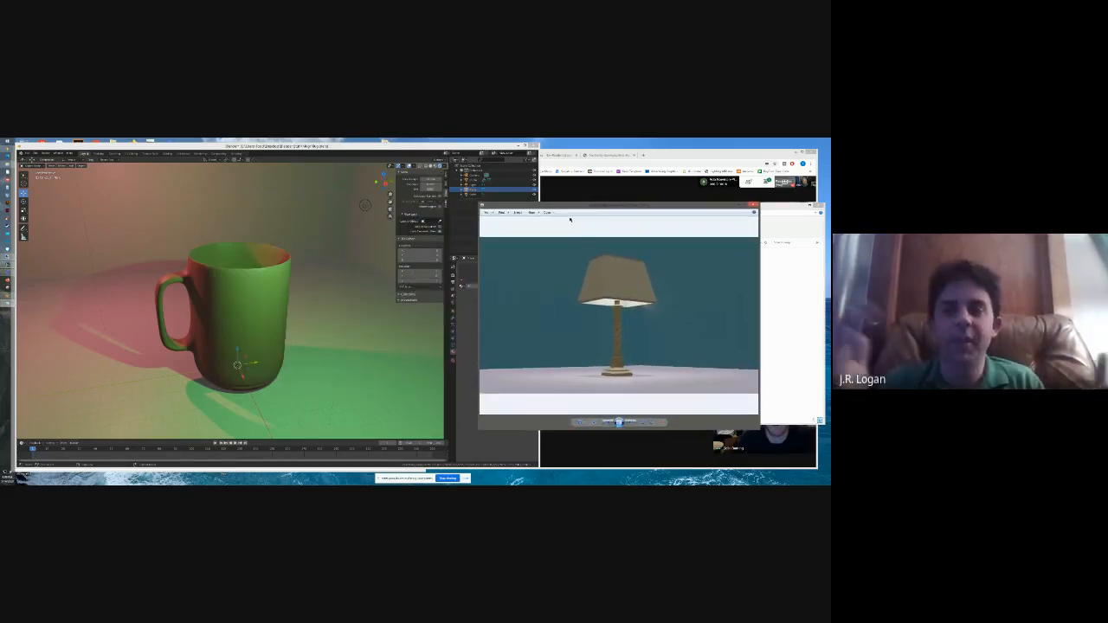
left_click_drag(594, 209, 568, 200)
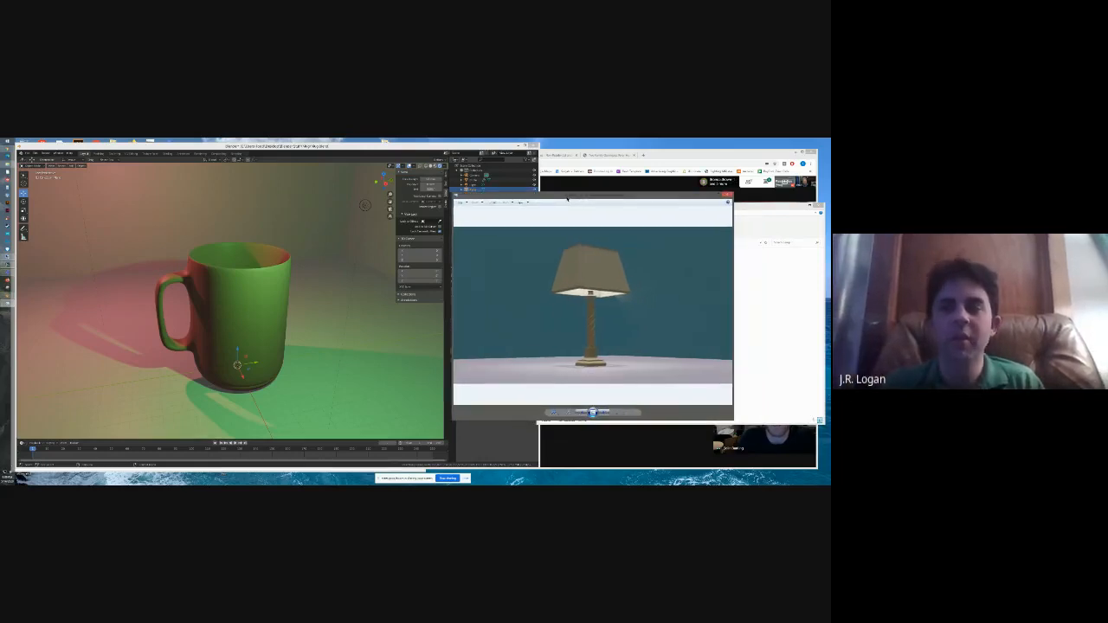
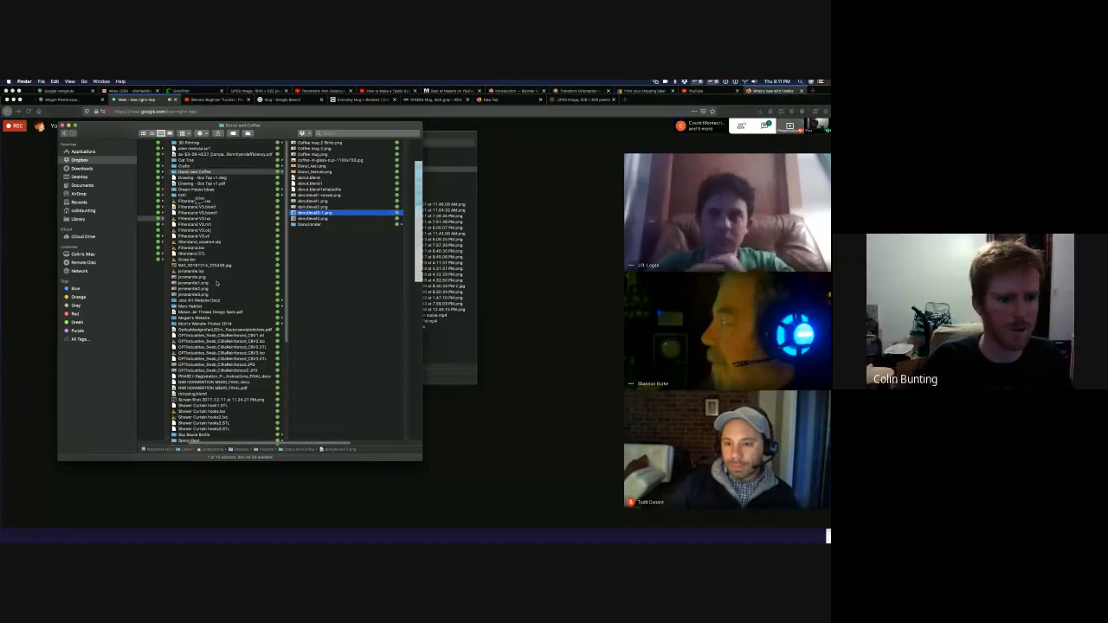
- Find the Soy Sauce Bottle project folder and preview render1.png
scroll(227, 294, "down", 5)
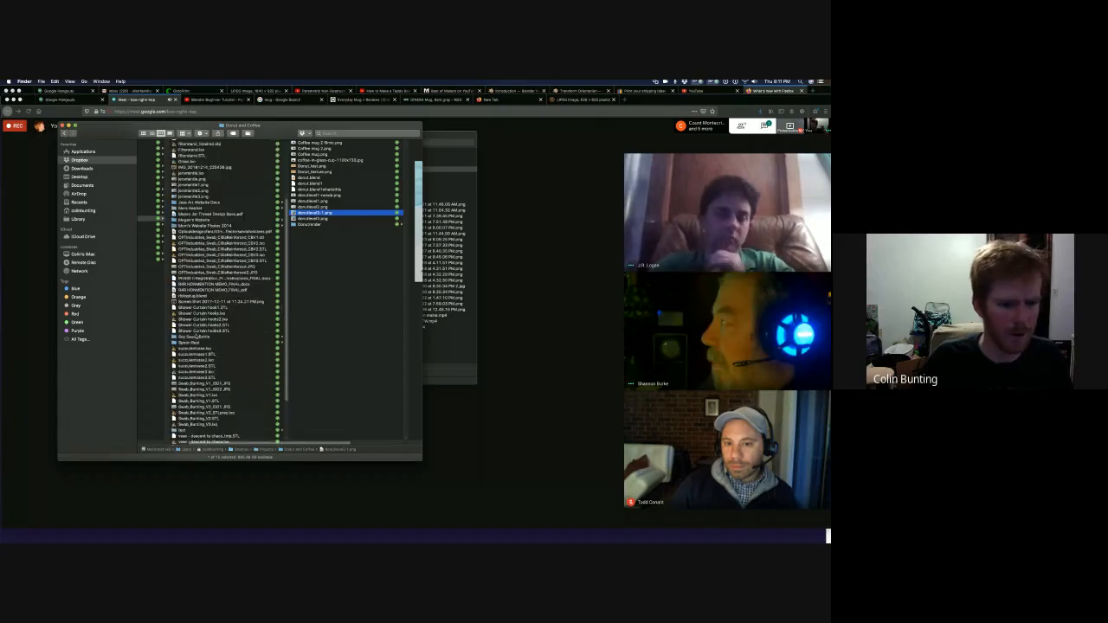
left_click(201, 338)
left_click(314, 166)
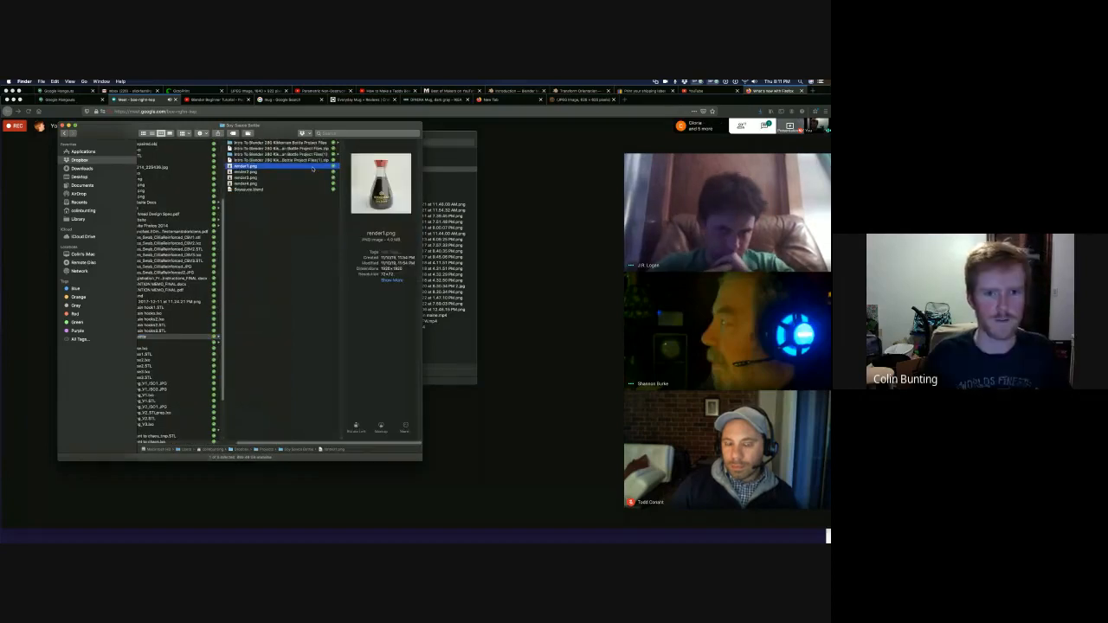
key("space")
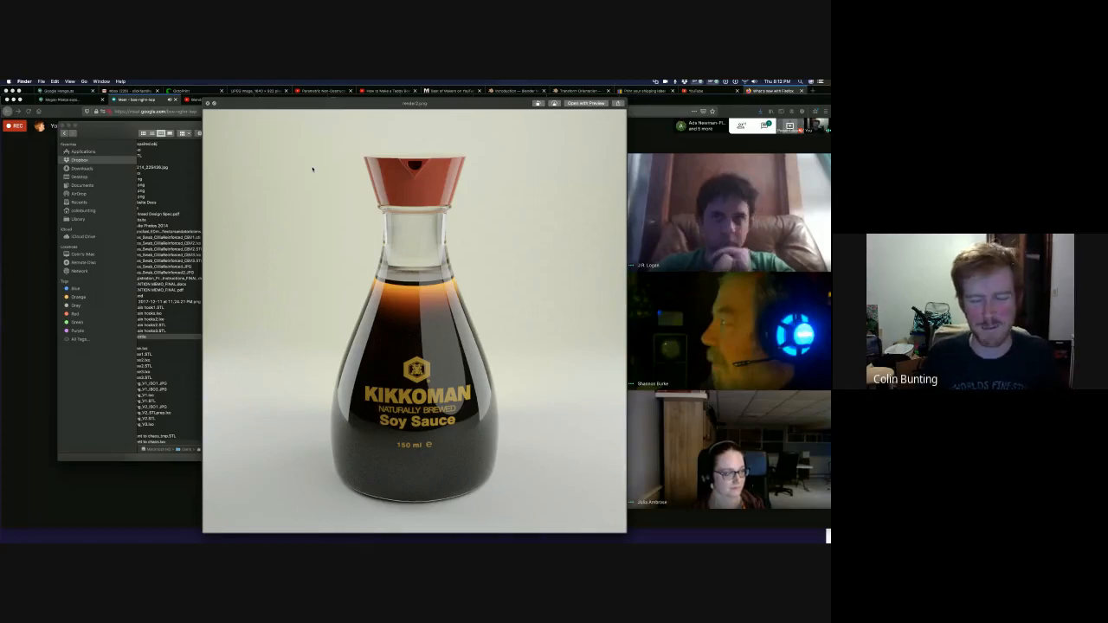
- Compare the soy sauce bottle's different render versions, and close the preview
key("Down")
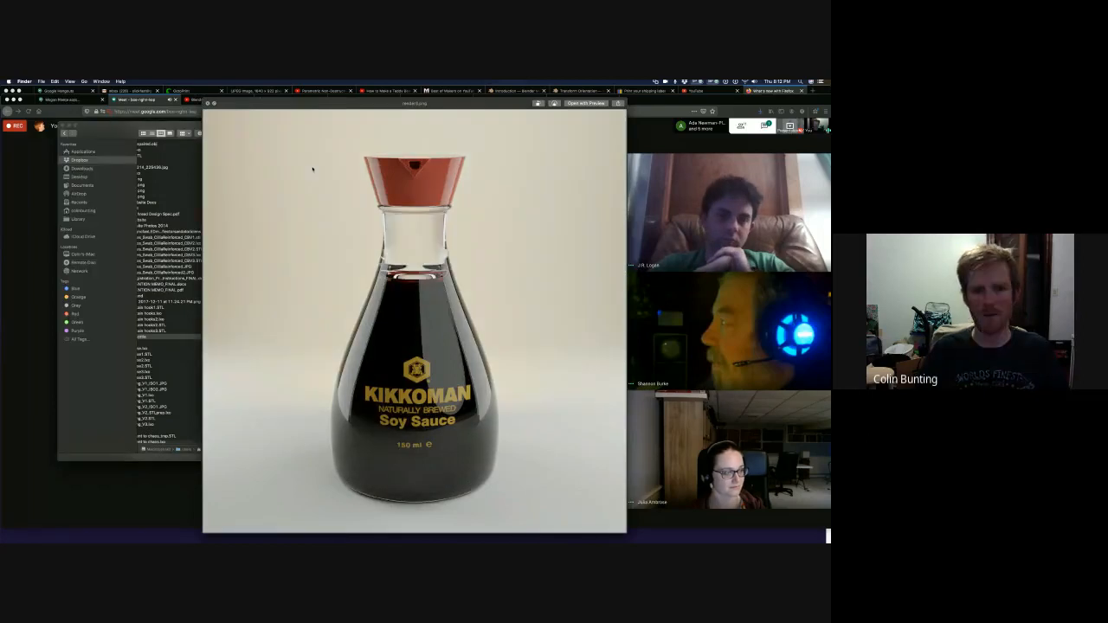
key("Down")
key("Up")
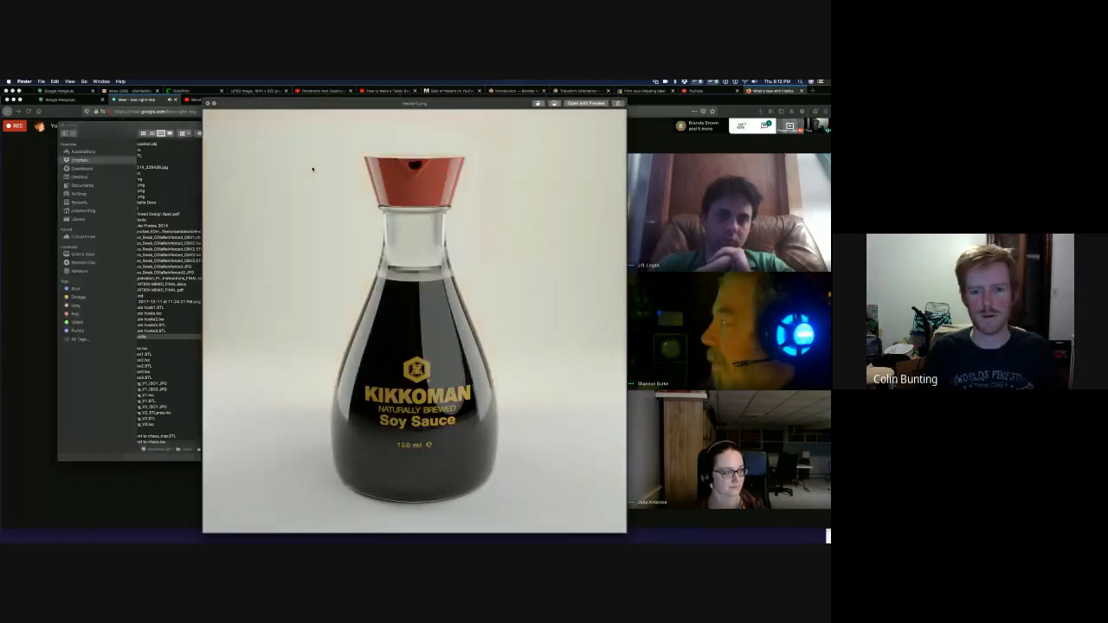
key("Up")
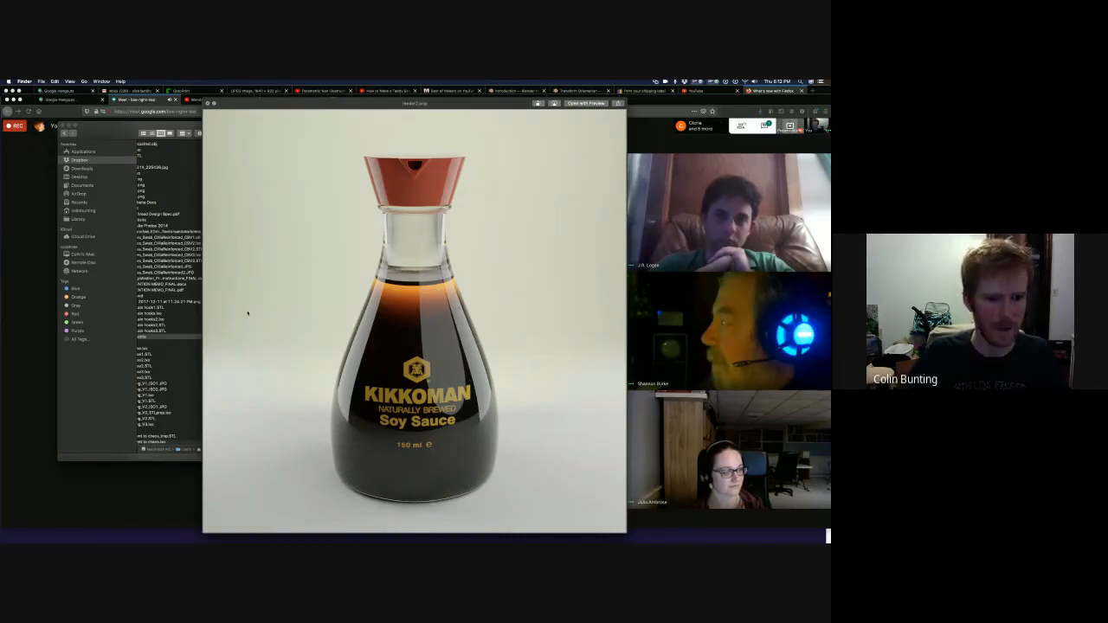
key("space")
- Try to open Soysauce.blend over the unsaved mug scene, cancel it, and quit the mug's Blender session
double_click(246, 188)
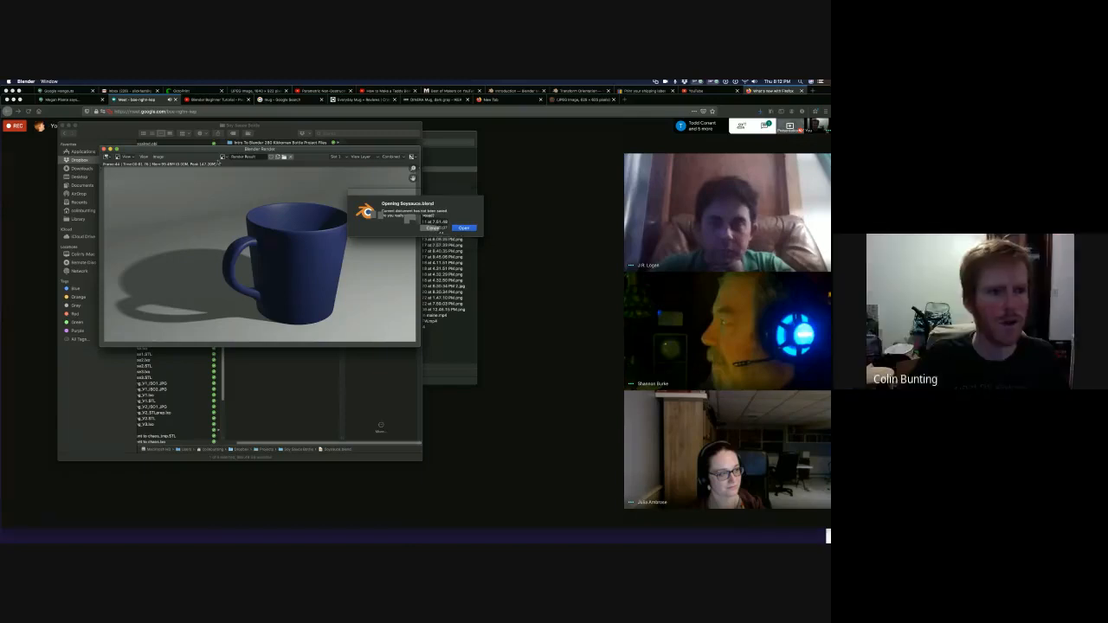
left_click(432, 228)
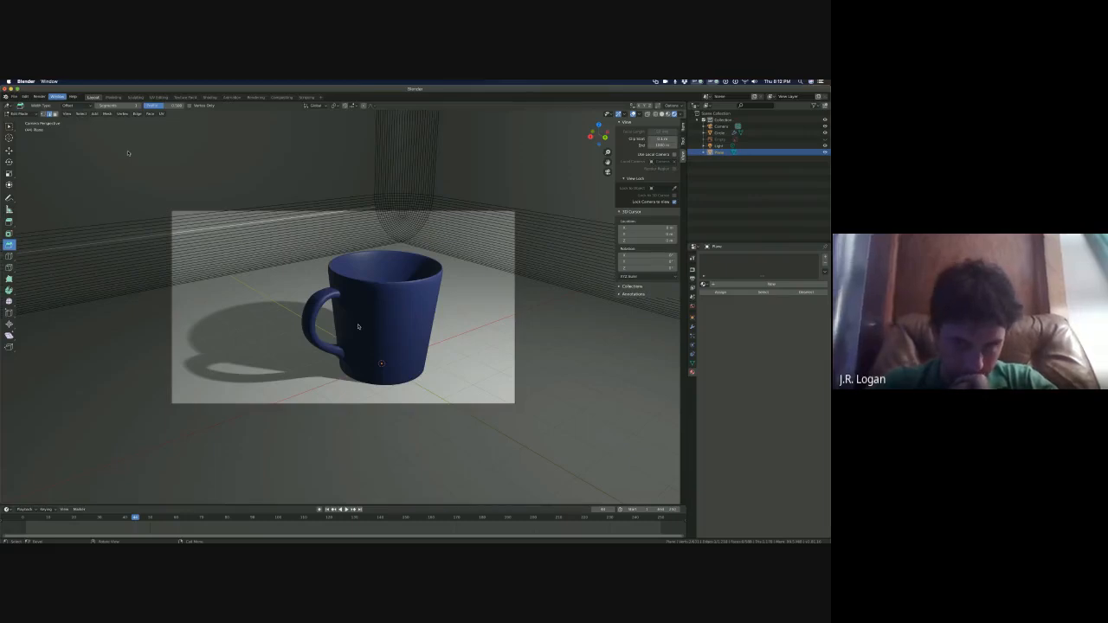
key("super+q")
left_click(255, 212)
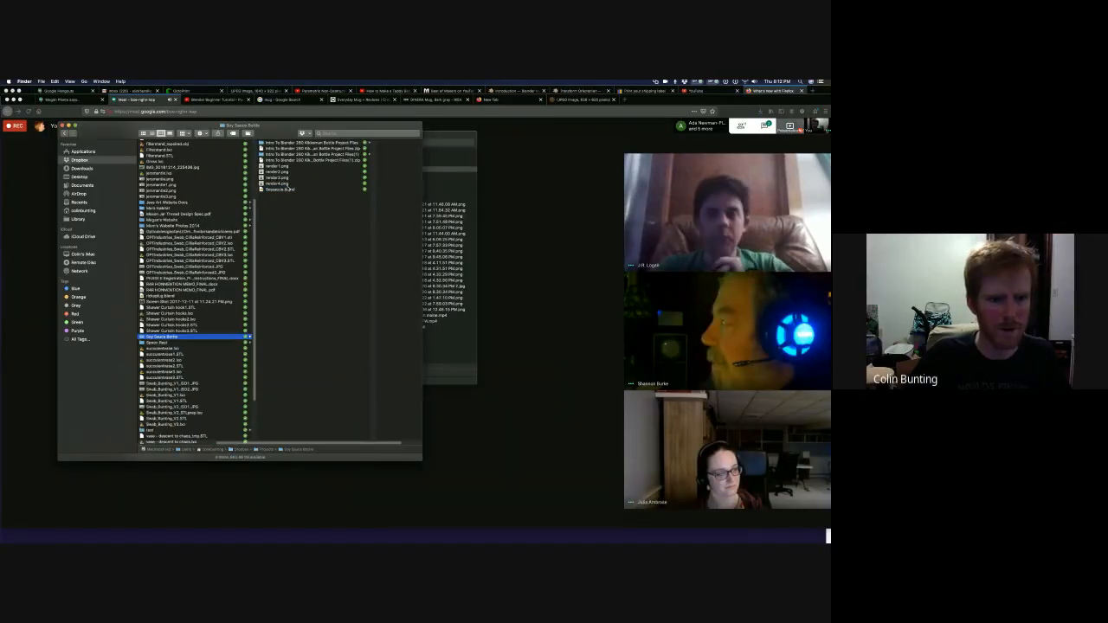
left_click(279, 188)
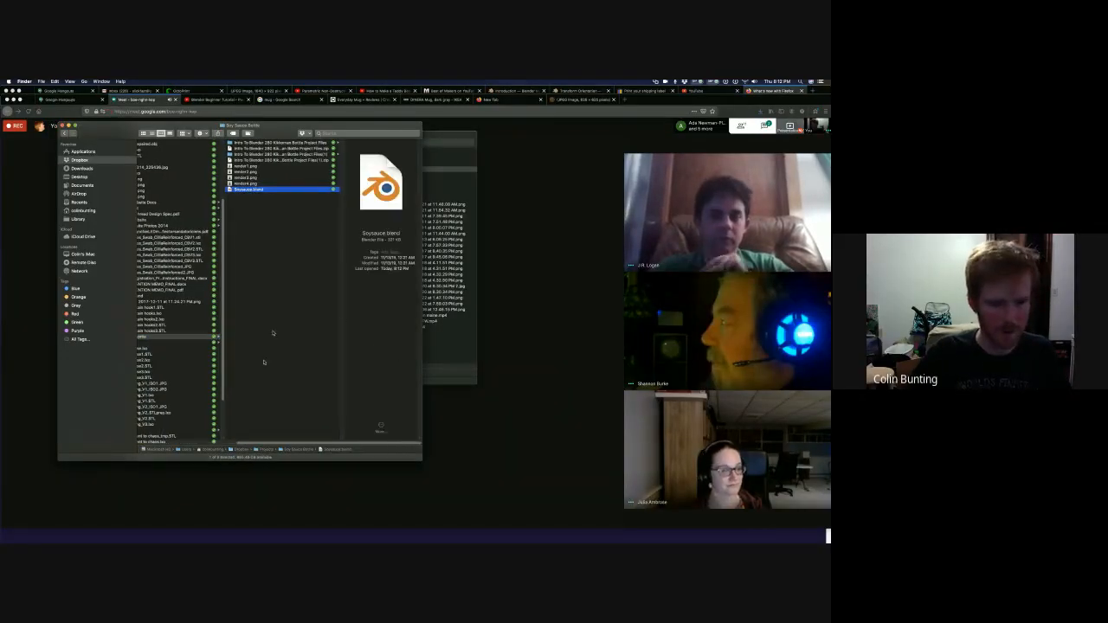
- Launch Blender 282 HP from the applications folder and maximize its window
left_click(82, 152)
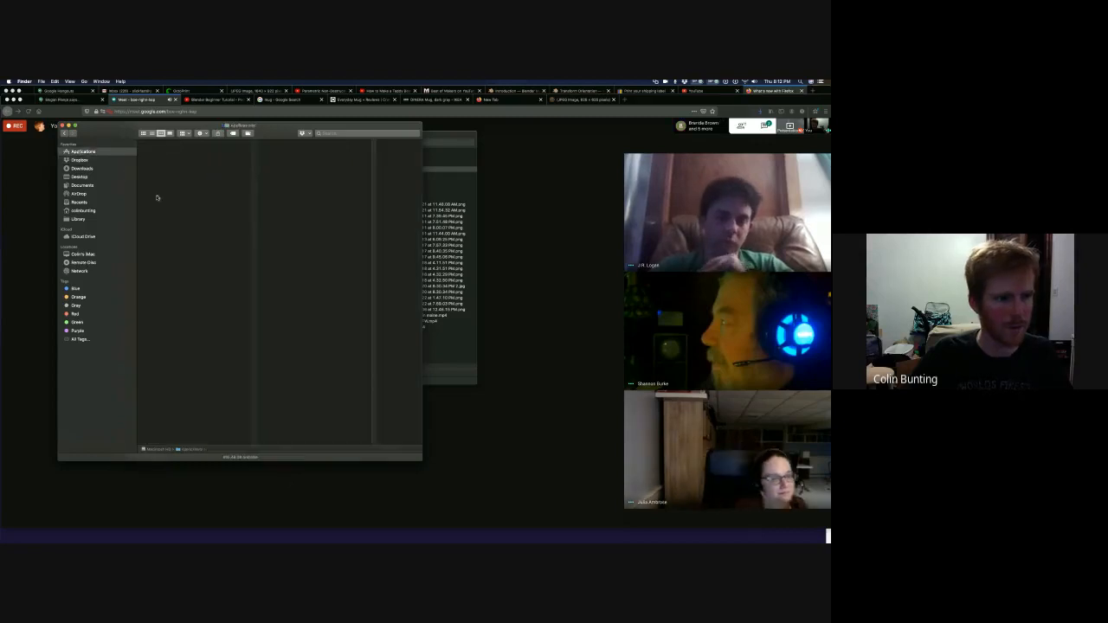
left_click(161, 196)
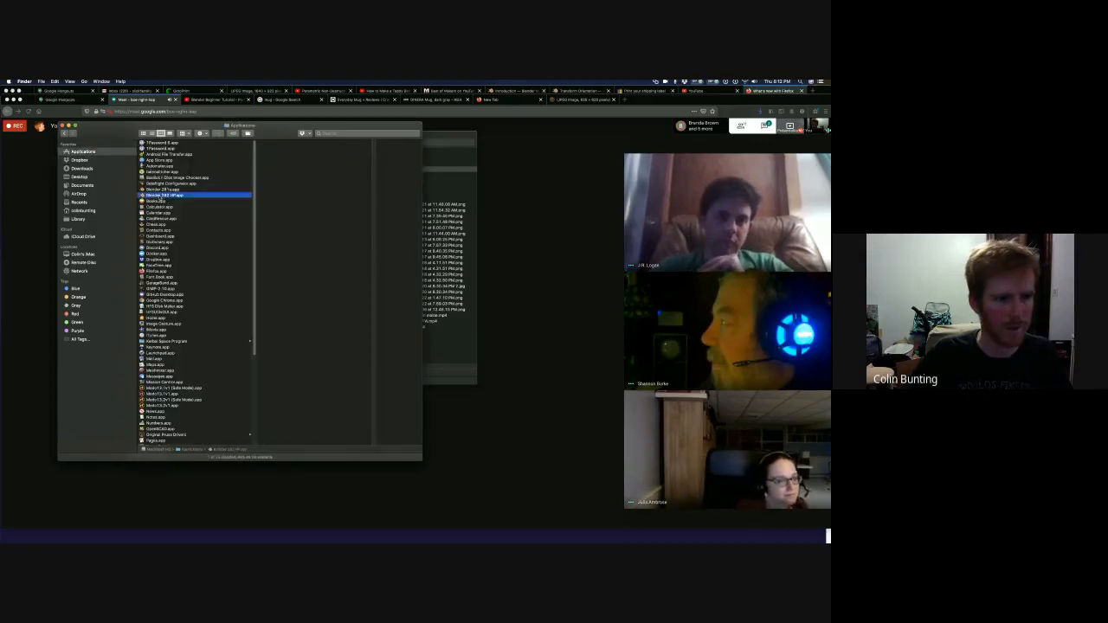
double_click(161, 197)
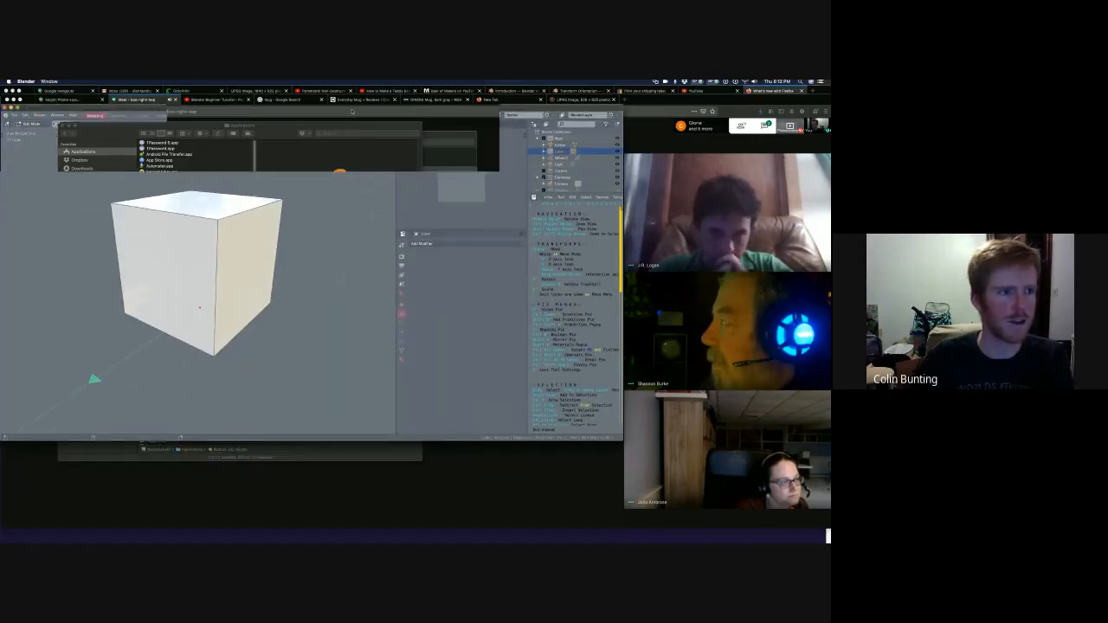
double_click(41, 107)
- Bring the file windows forward, close the Desktop one, and return the other to the Soy Sauce Bottle folder
key("super+Tab")
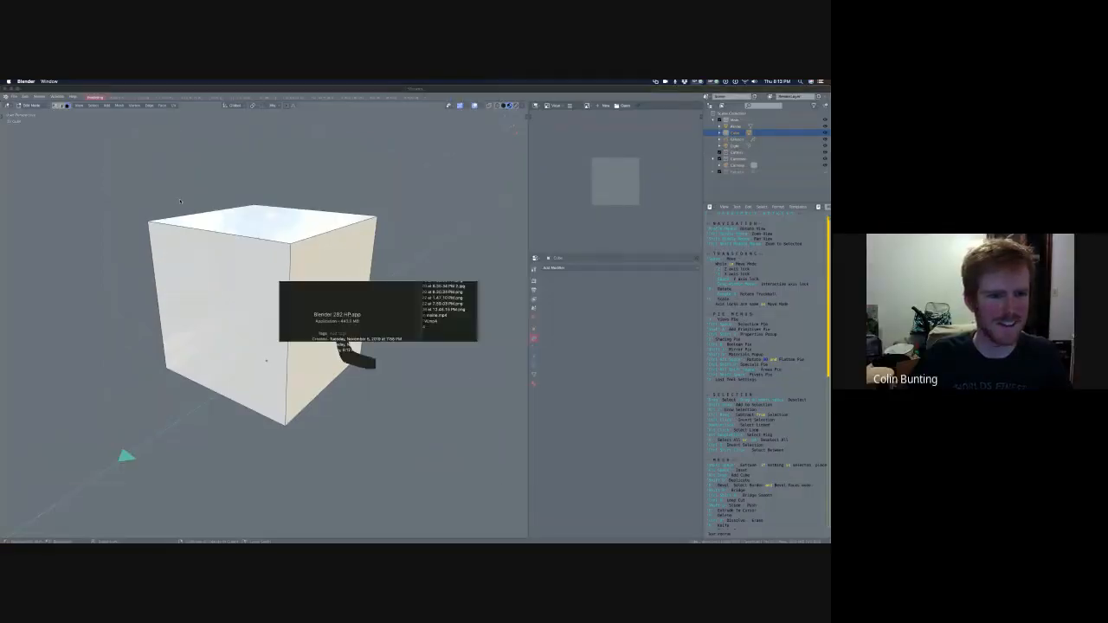
left_click(437, 170)
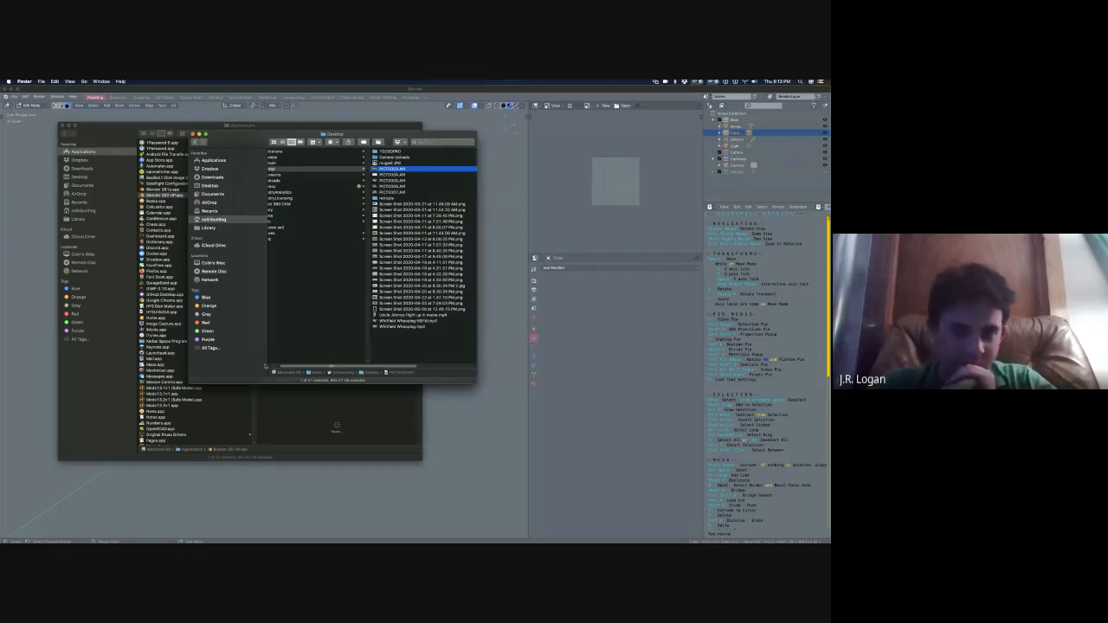
scroll(287, 198, "left", 2)
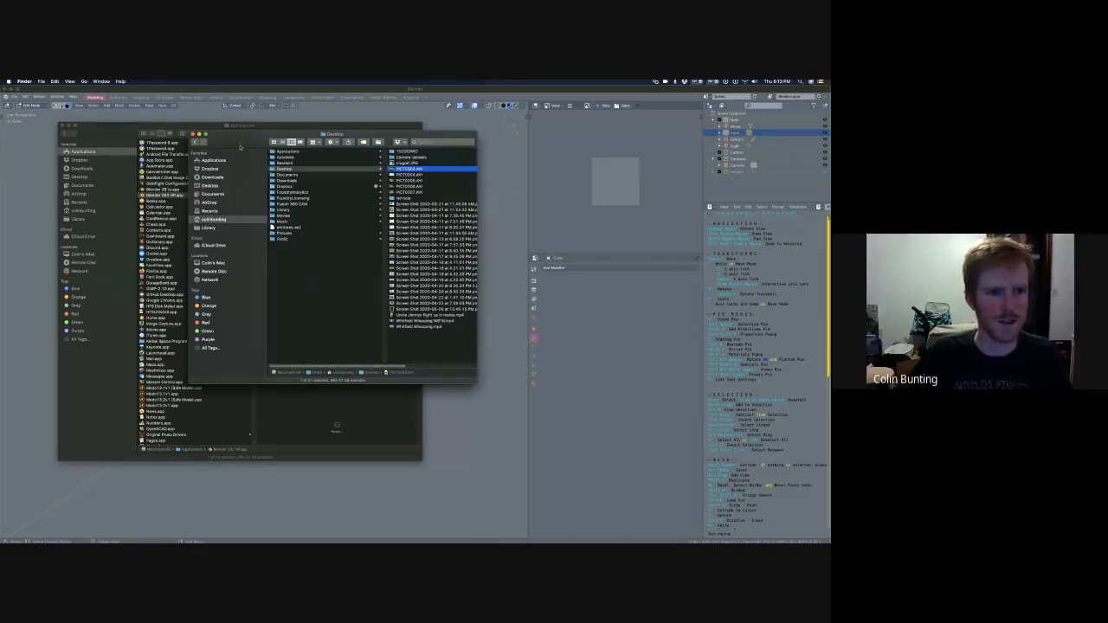
left_click_drag(240, 147, 259, 253)
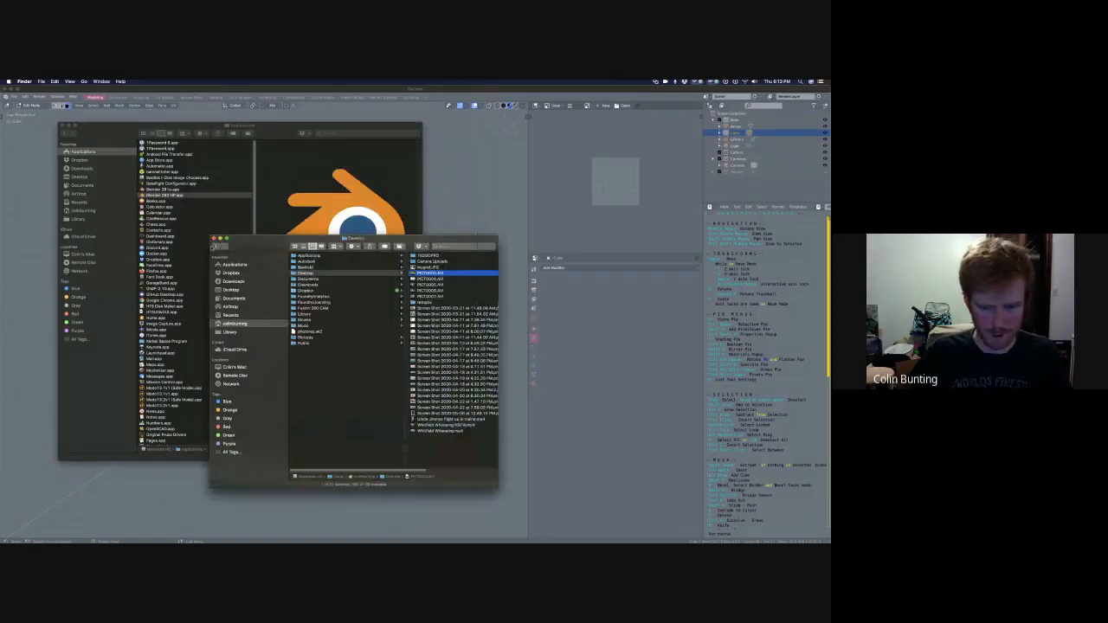
left_click(216, 246)
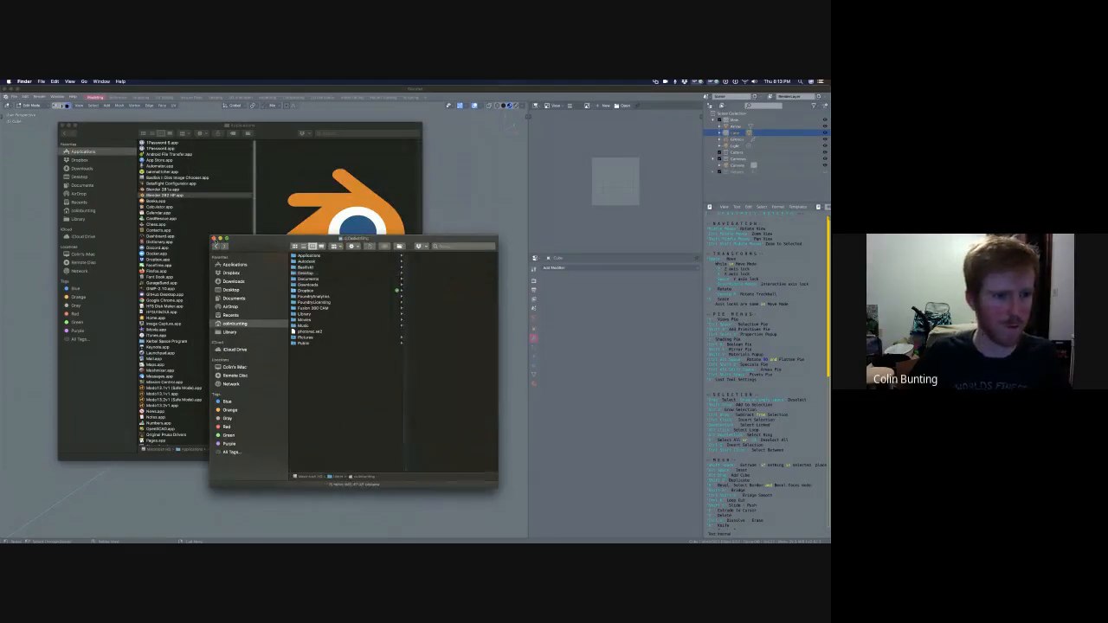
left_click(214, 239)
left_click(64, 134)
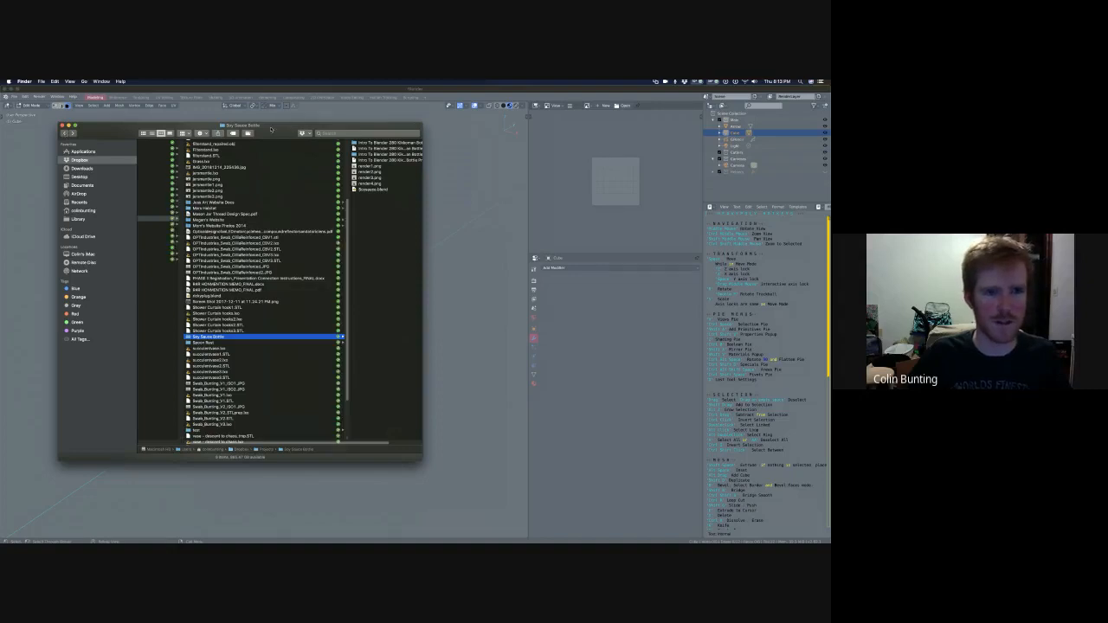
- Open Soysauce.blend in the newly launched Blender window in place of the default cube scene
left_click_drag(271, 130, 263, 267)
left_click(365, 327)
left_click_drag(438, 214, 436, 214)
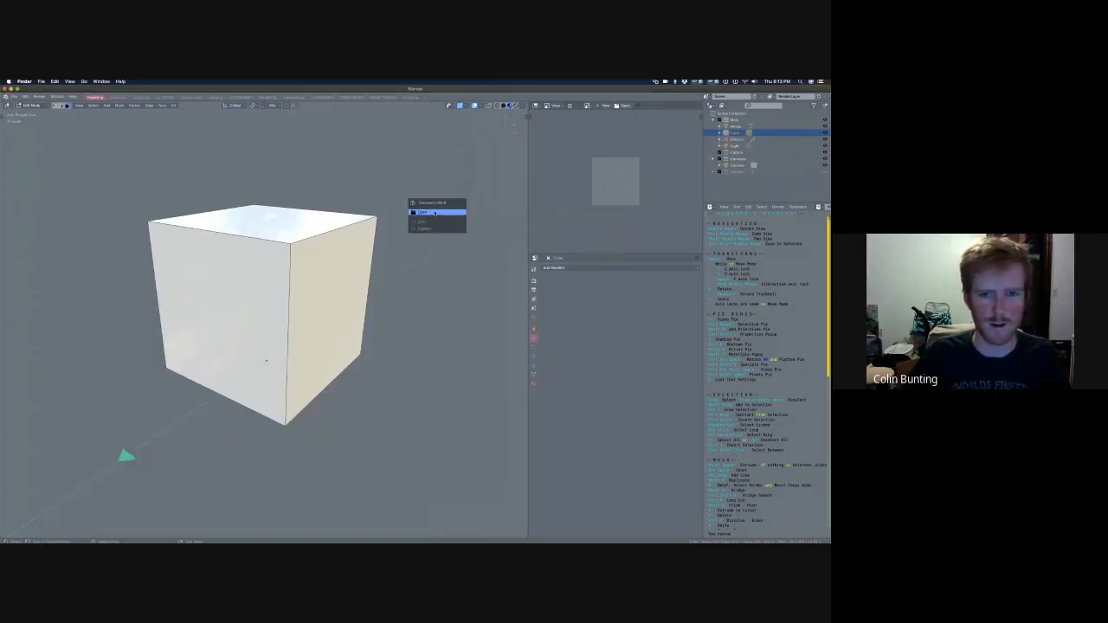
left_click(434, 213)
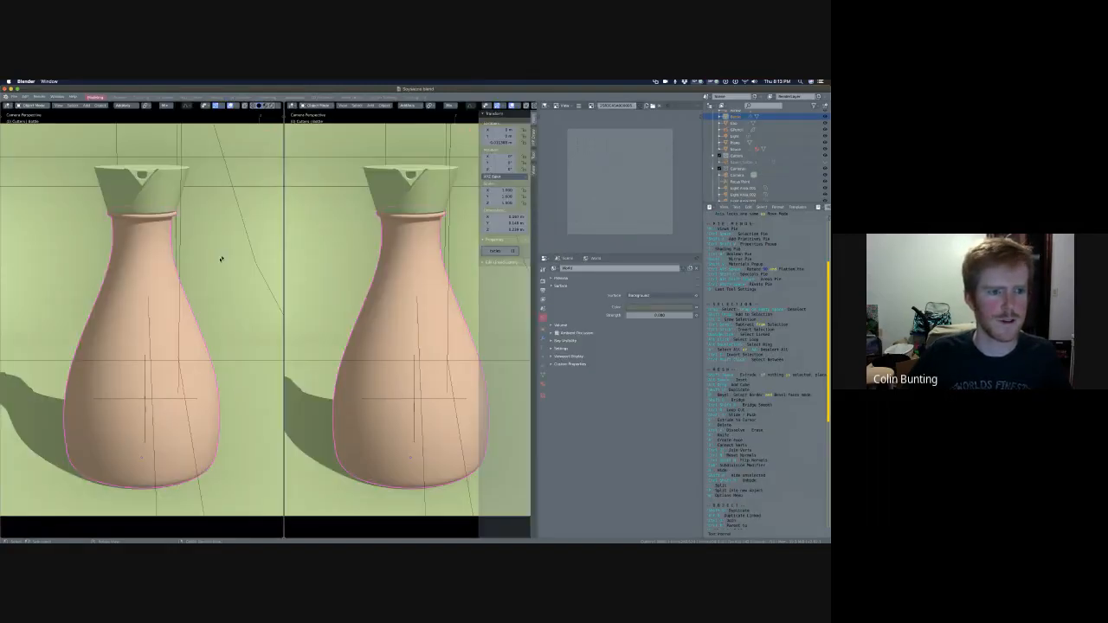
- Examine the lighting around the soy sauce bottle outside the camera view, selecting an area light and using rendered viewport shading
middle_click_drag(220, 260, 226, 287)
scroll(150, 345, "down", 3)
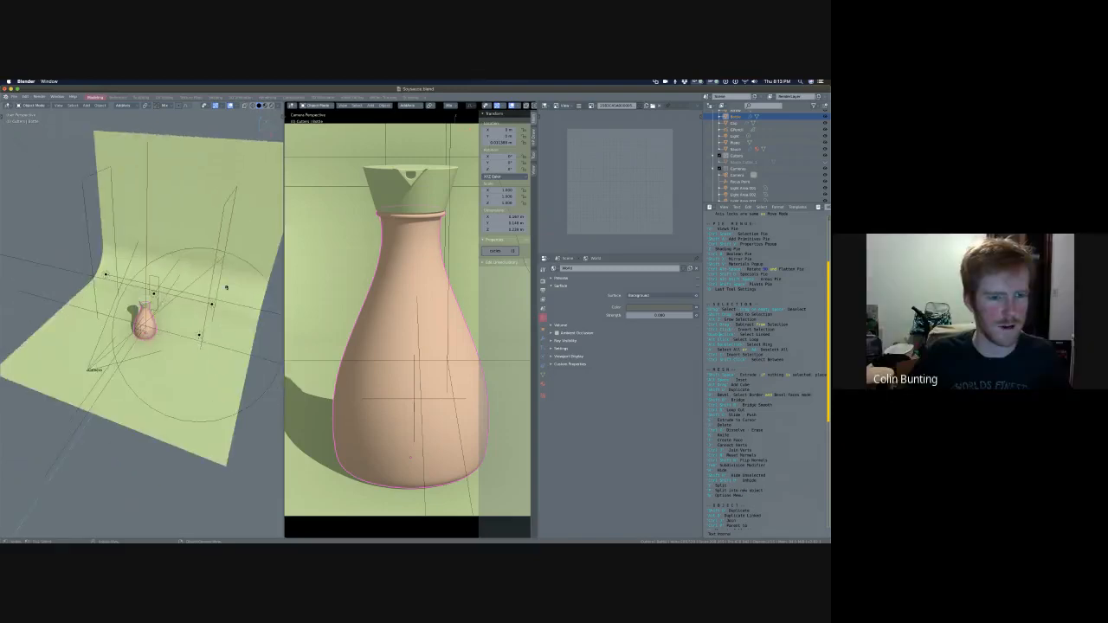
left_click(213, 305)
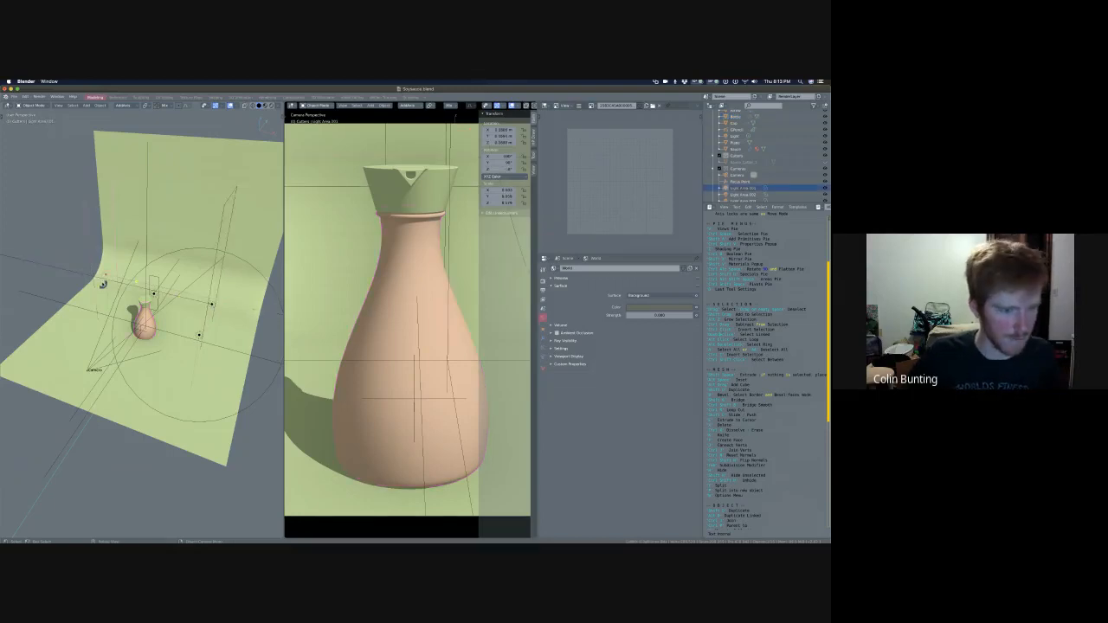
key("z")
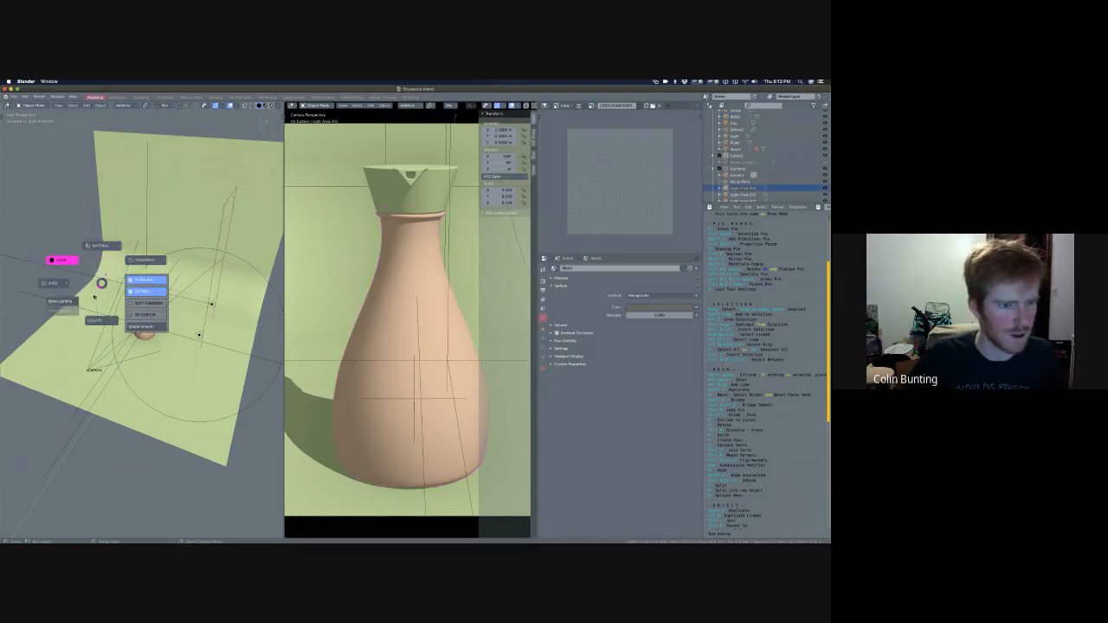
left_click(136, 259)
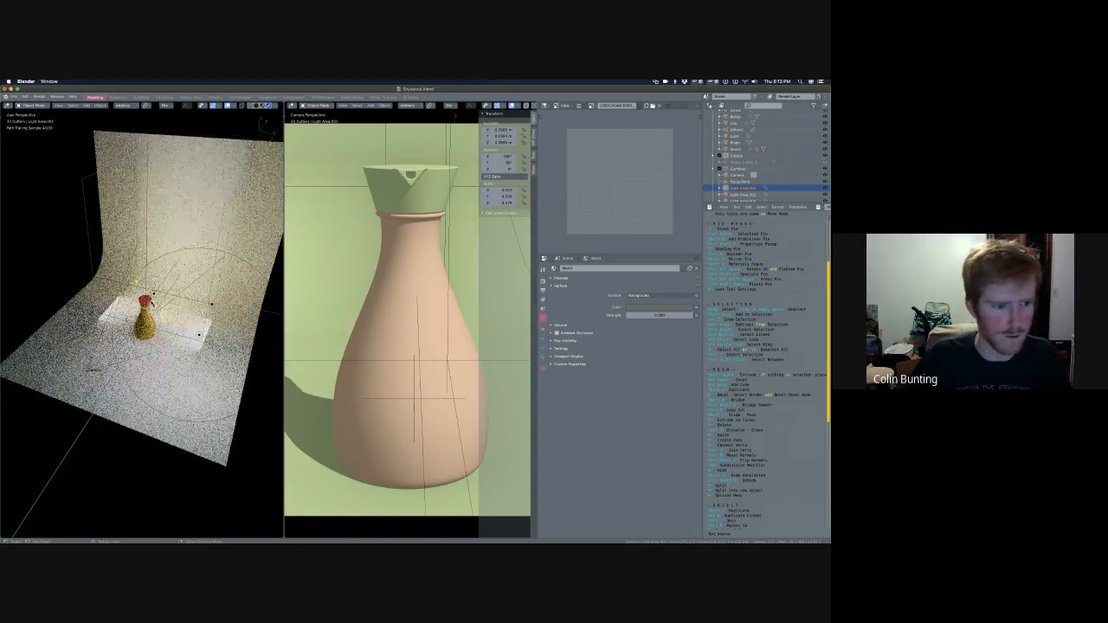
scroll(152, 303, "up", 1)
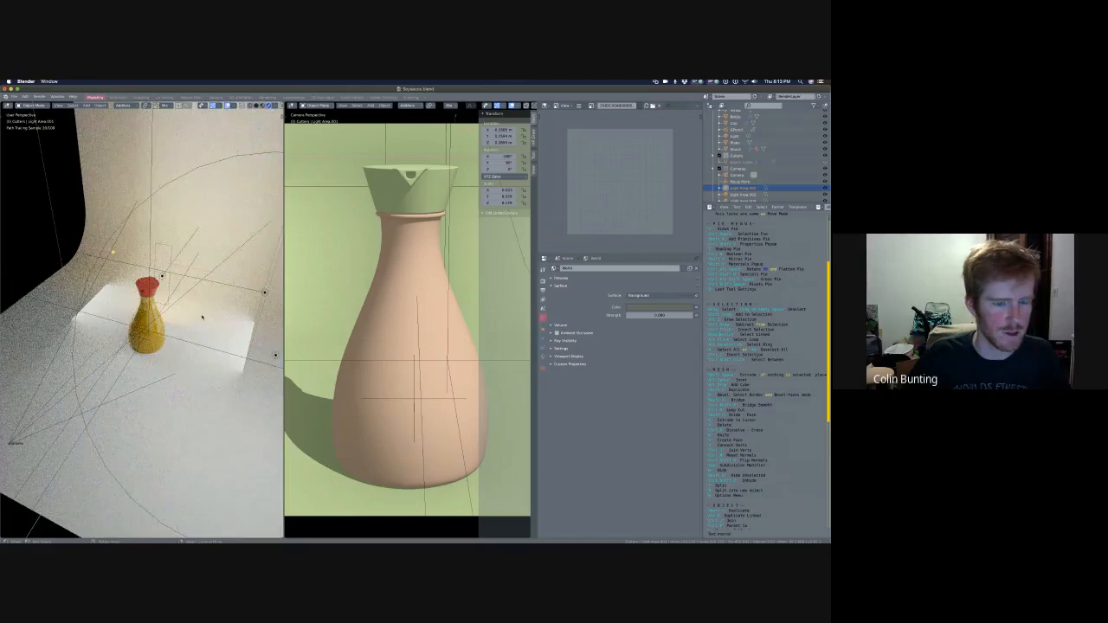
left_click_drag(186, 361, 184, 341, "alt")
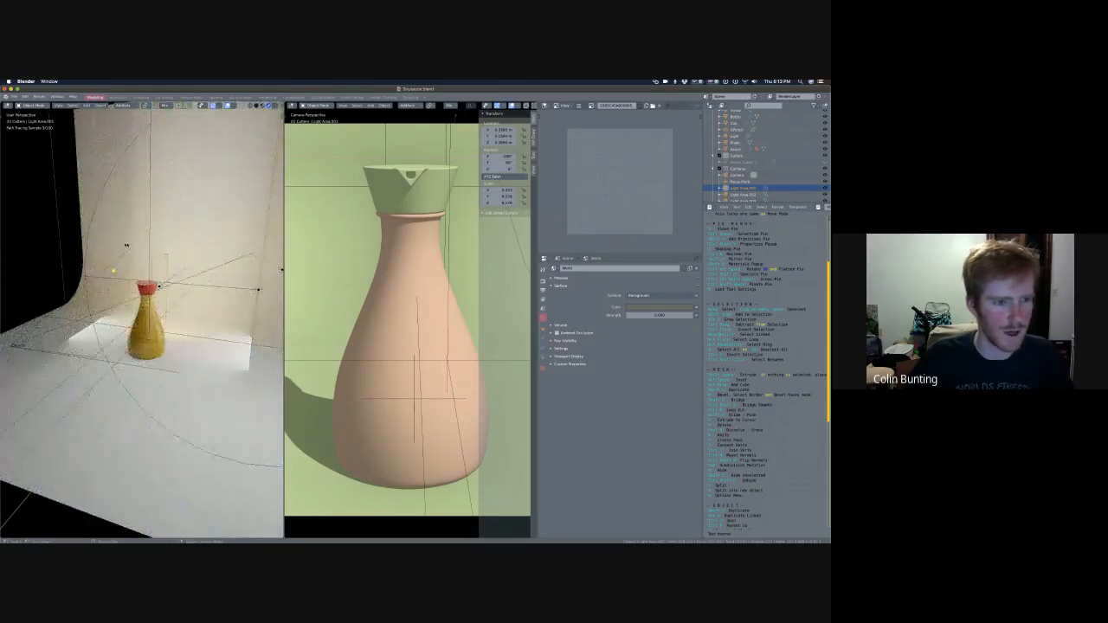
- Preview render4.png from the Soy Sauce Bottle folder in Finder, close the preview, and return to the Blender scene
key("super+Tab")
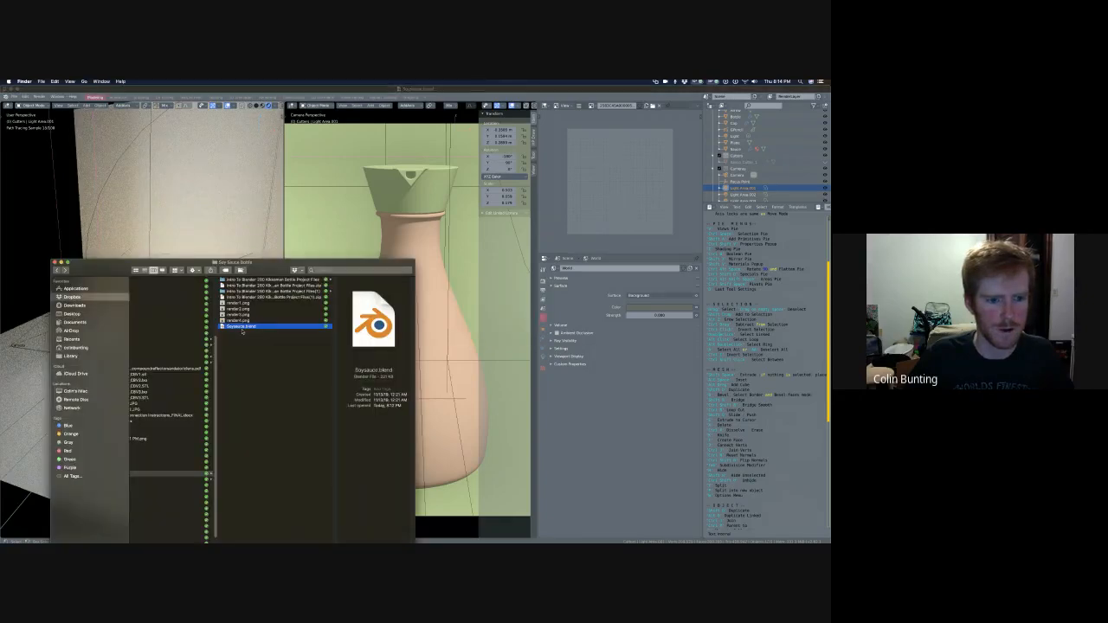
left_click(252, 320)
key("space")
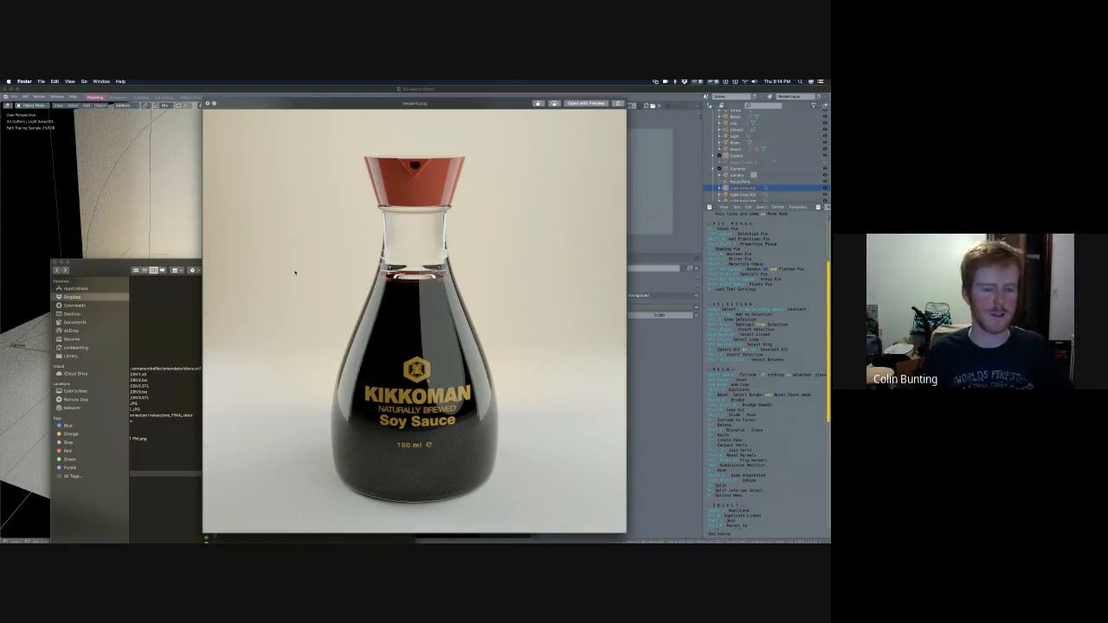
key("space")
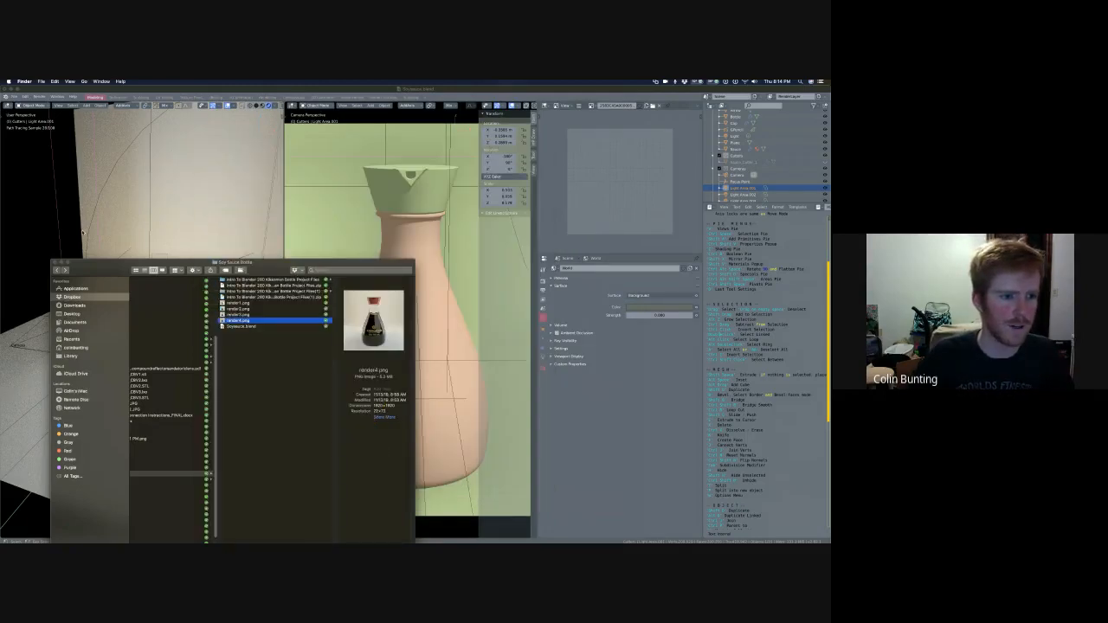
left_click(113, 223)
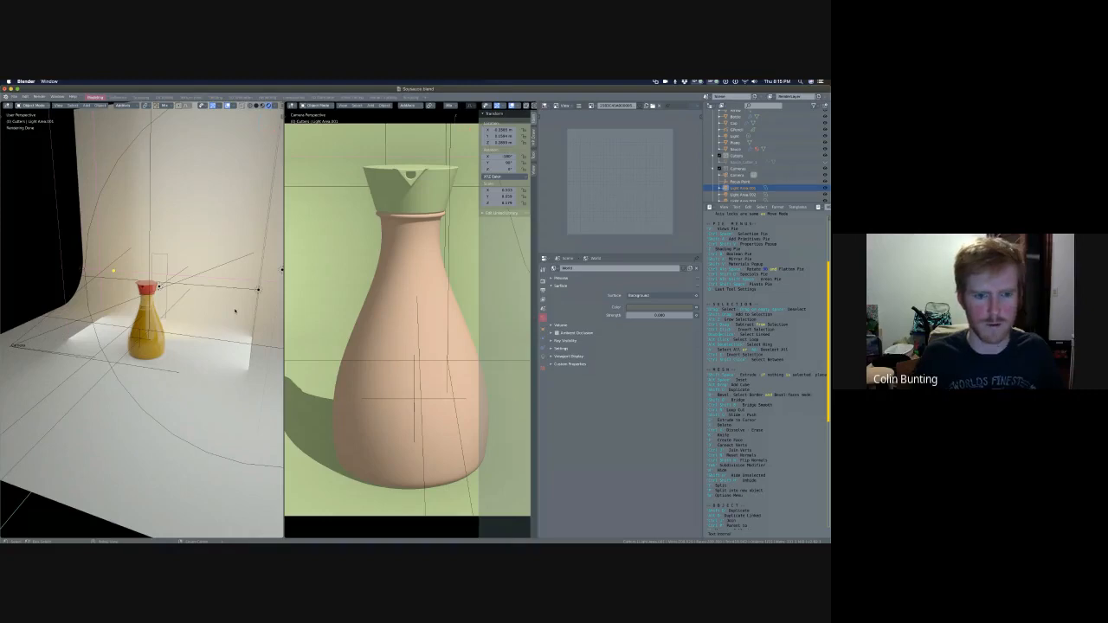
- Switch between the Google Meet call in Firefox and the soy sauce bottle scene in Blender
key("super+Tab")
key("super+Tab")
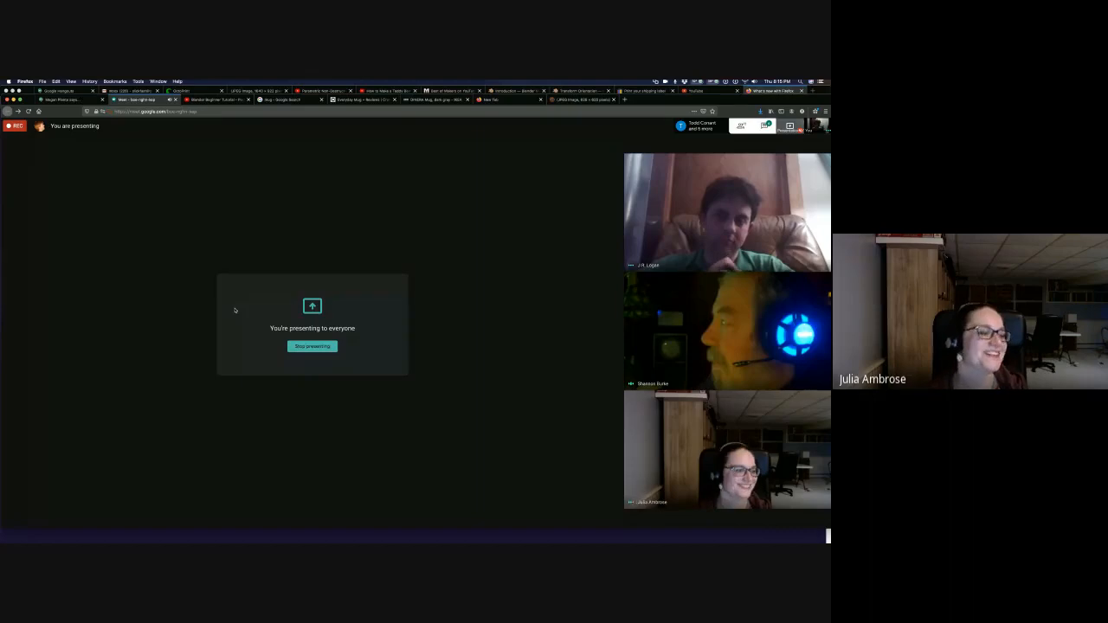
key("super+Tab")
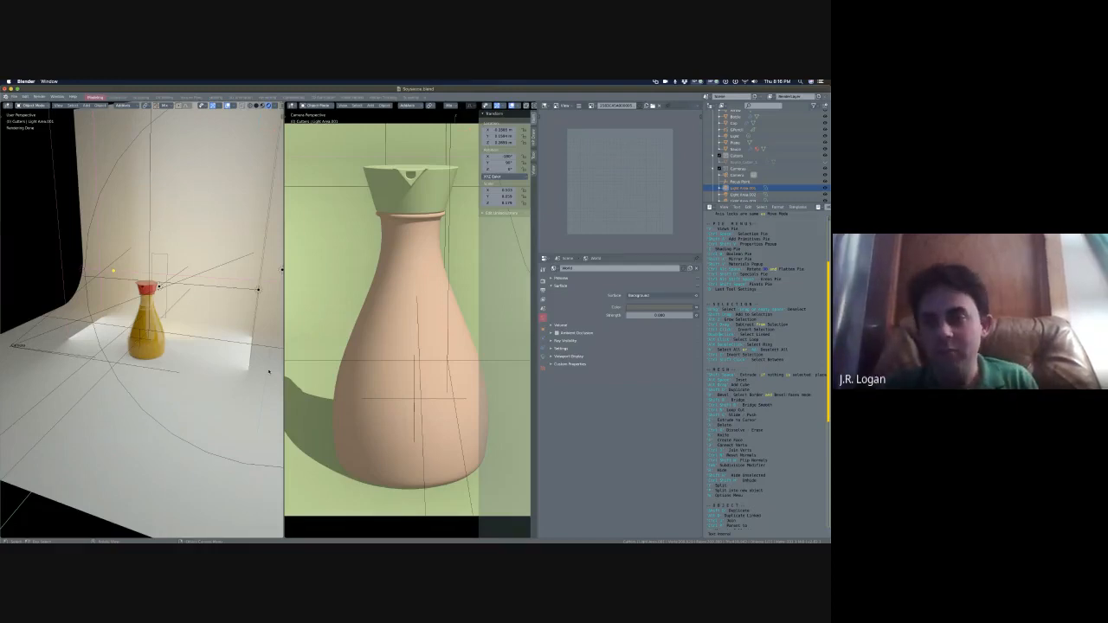
key("super+Tab")
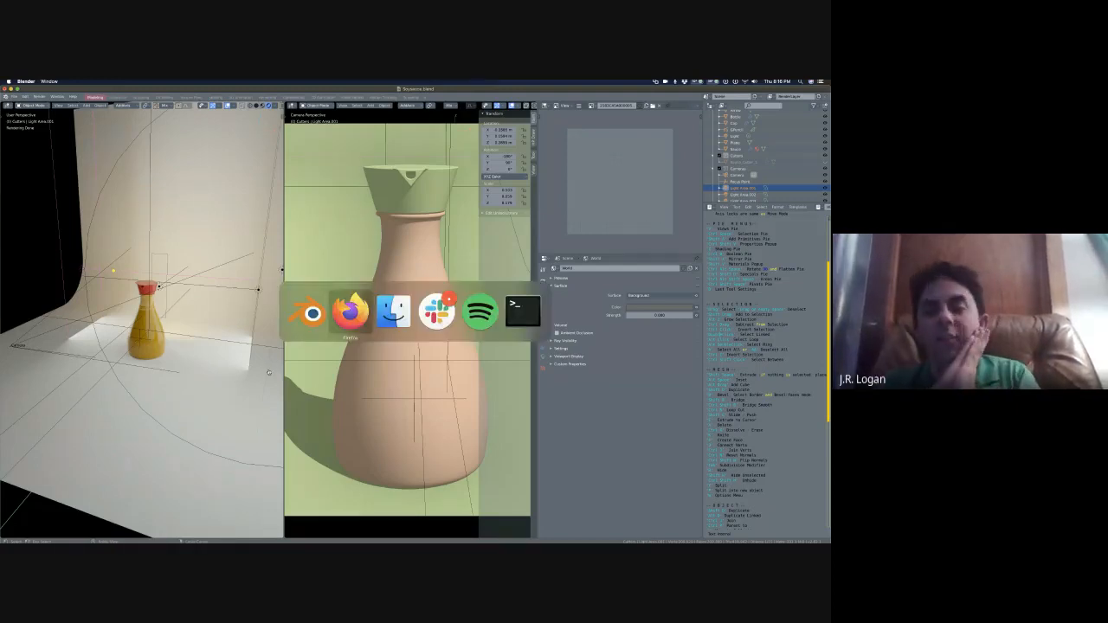